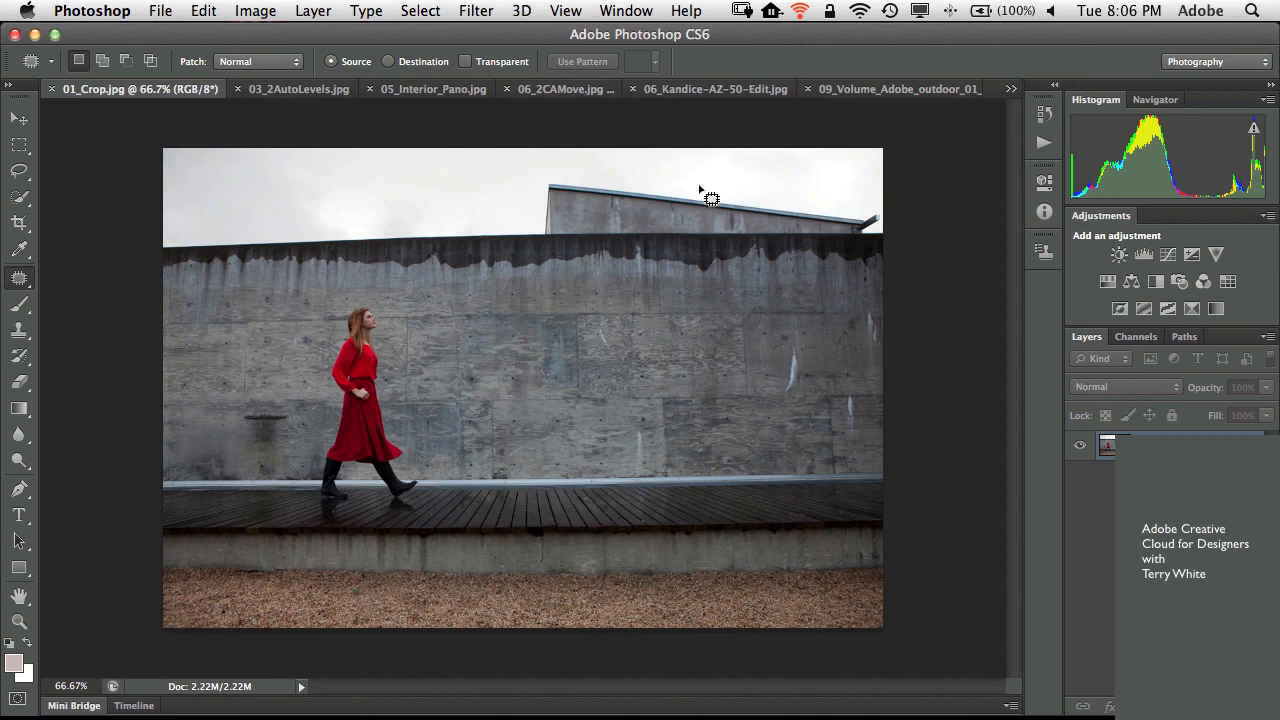
- Crop the 01_Crop.jpg photo closer around the walking woman, cutting off the sky, the rooftop and the gravel
key("v")
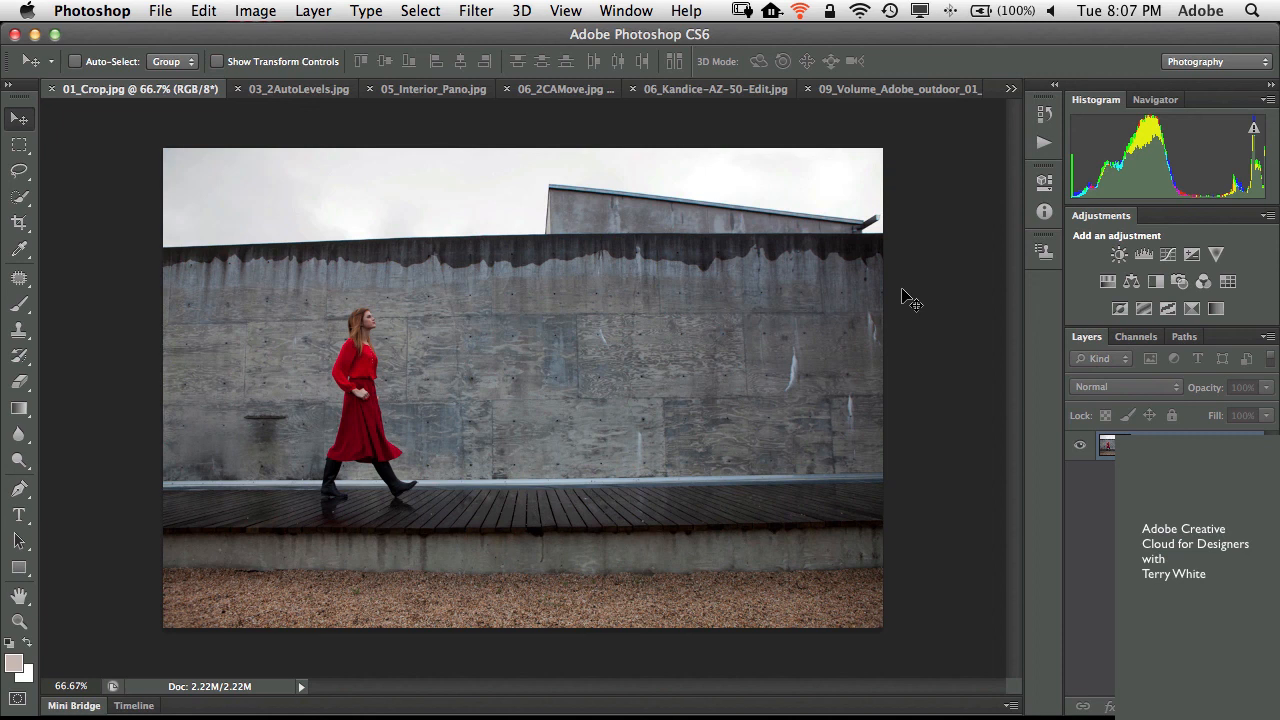
key("c")
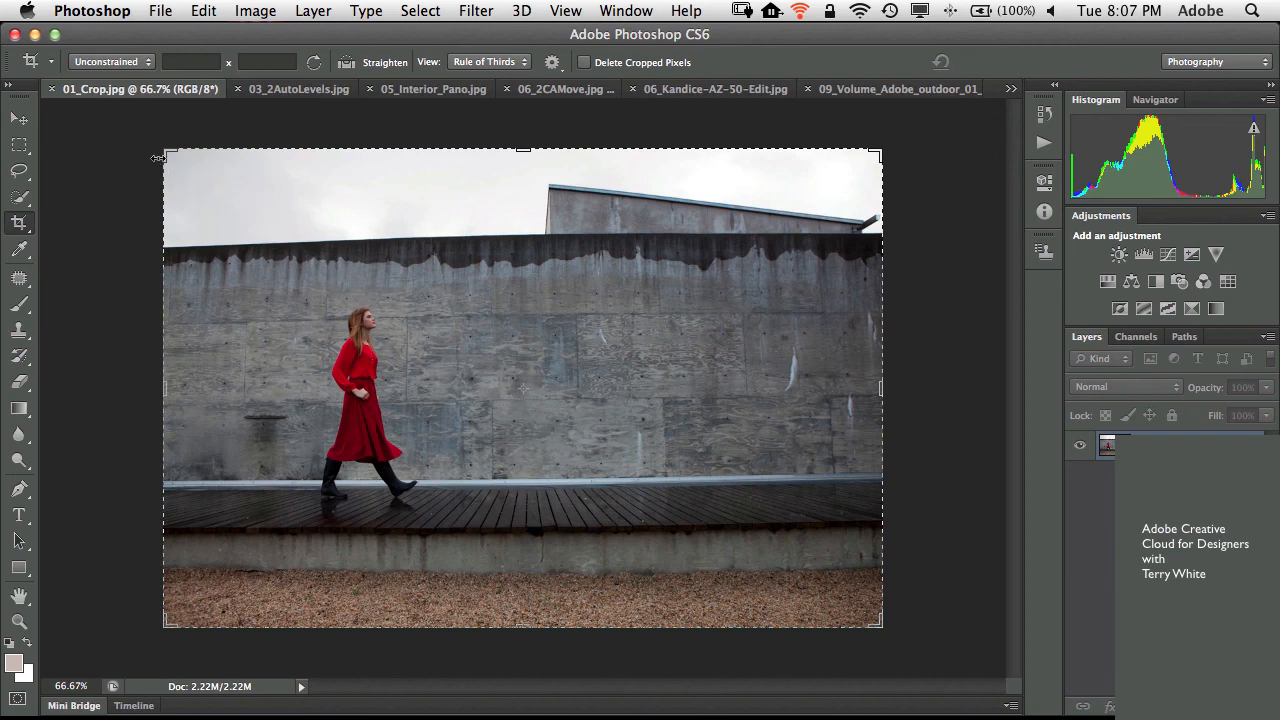
left_click_drag(170, 155, 200, 192)
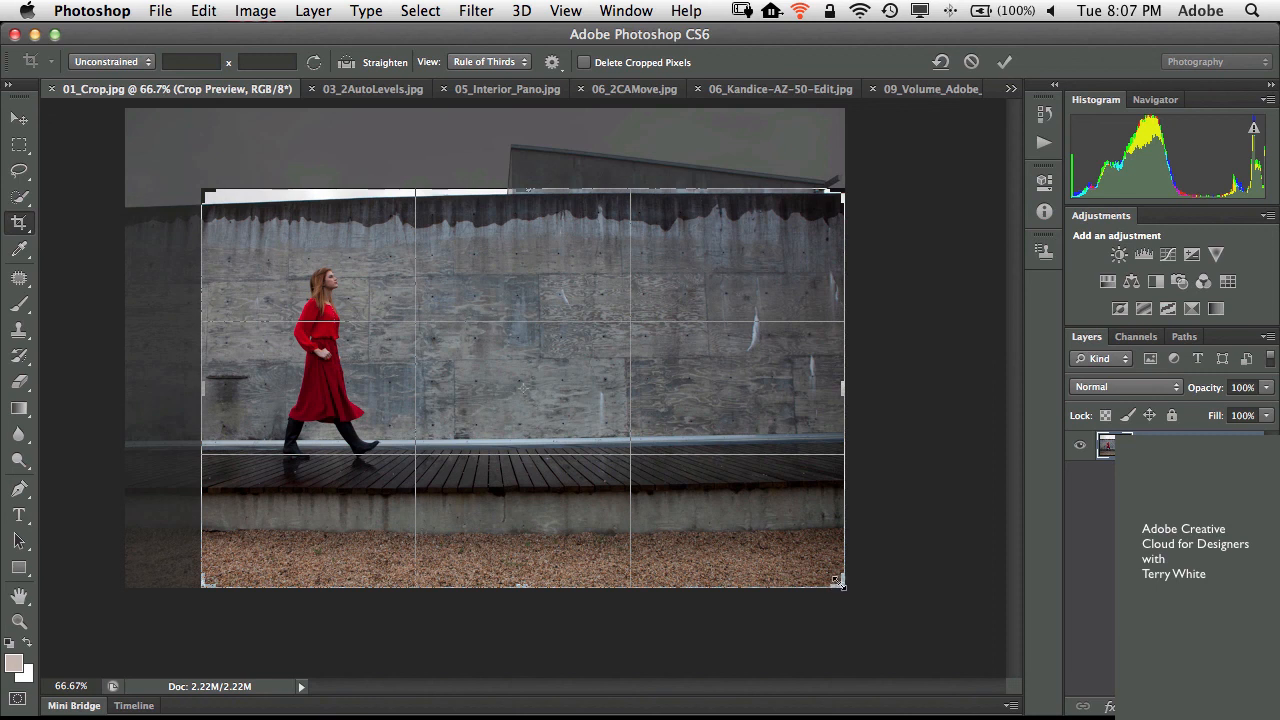
left_click_drag(840, 584, 785, 558)
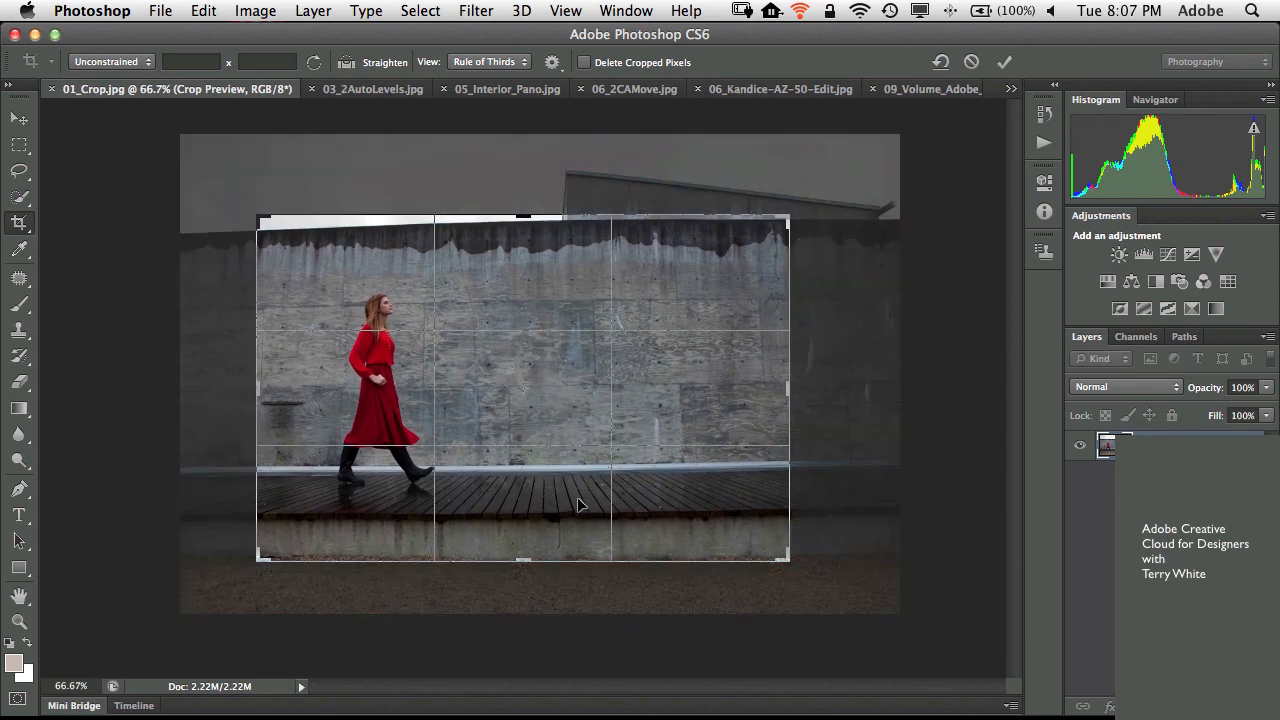
left_click(117, 64)
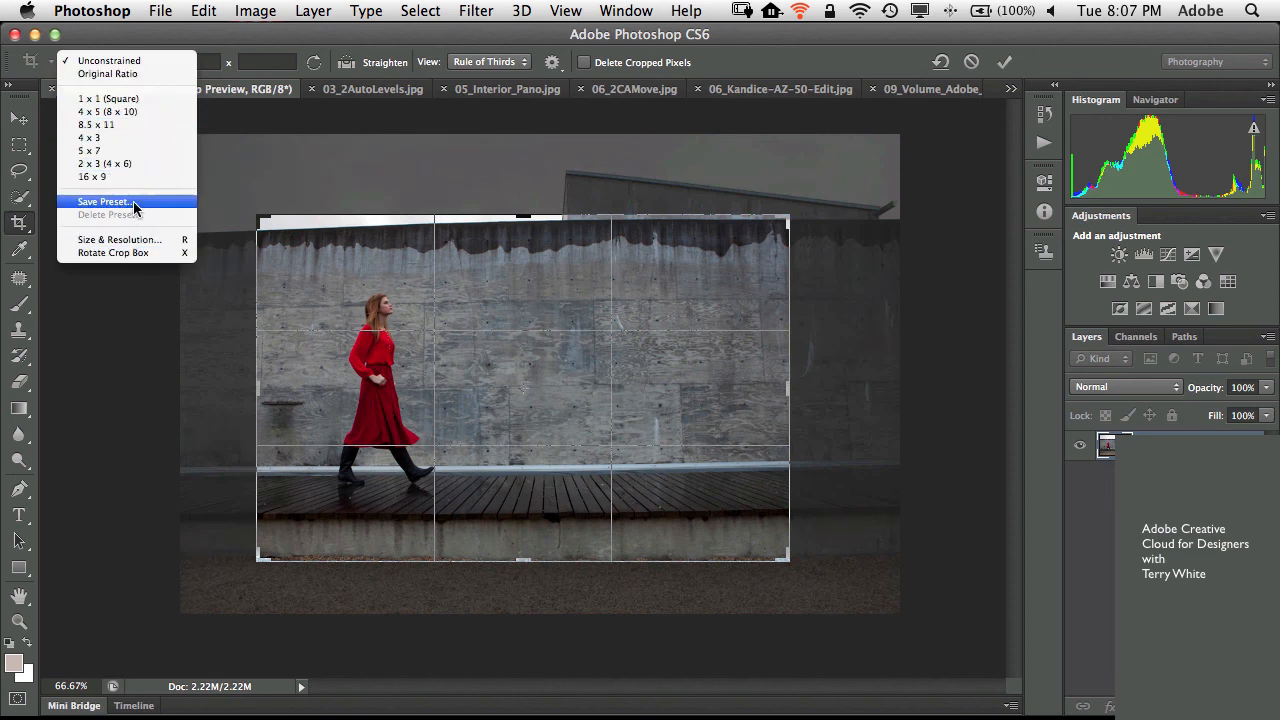
left_click(128, 272)
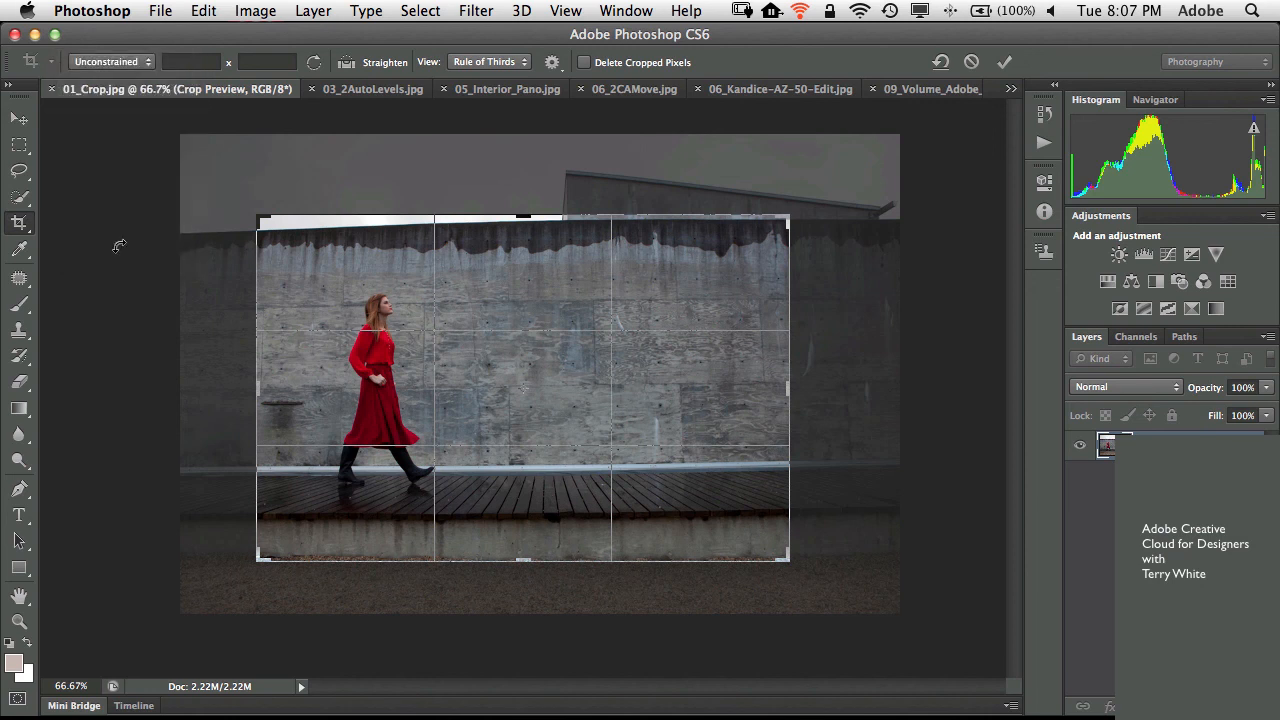
left_click_drag(257, 215, 263, 228)
left_click_drag(506, 315, 471, 324)
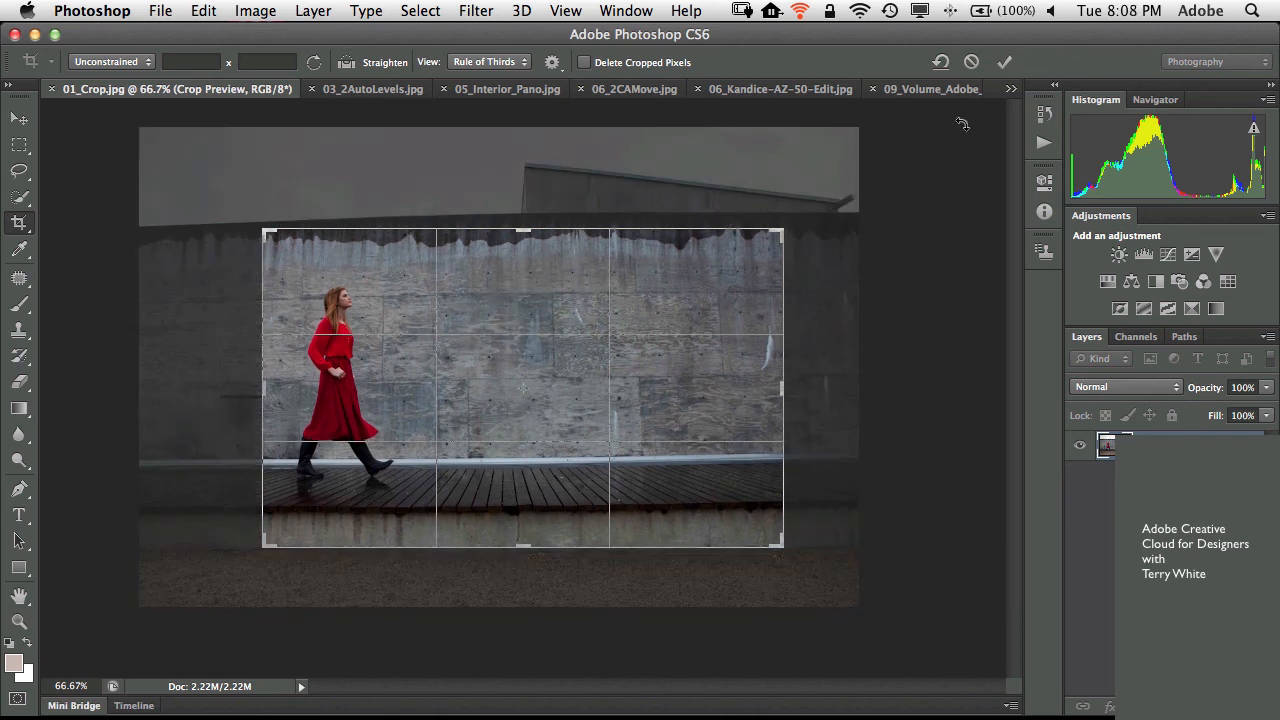
left_click(1003, 62)
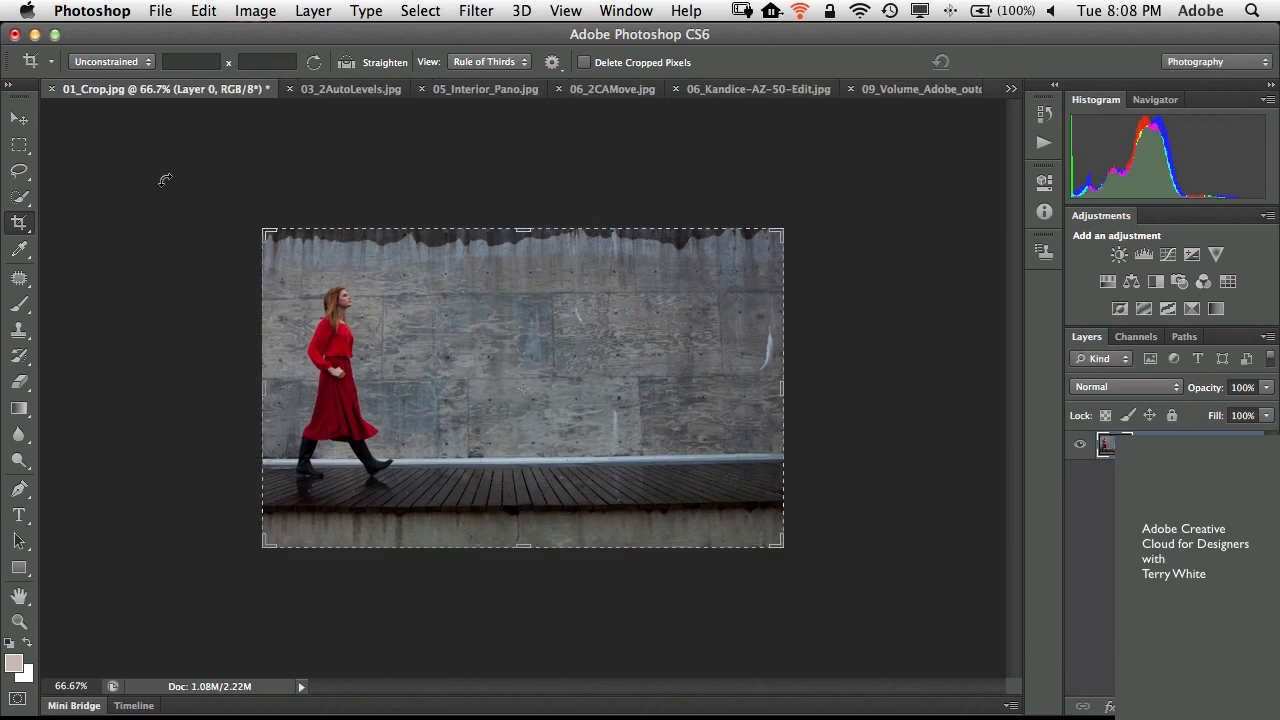
left_click(22, 121)
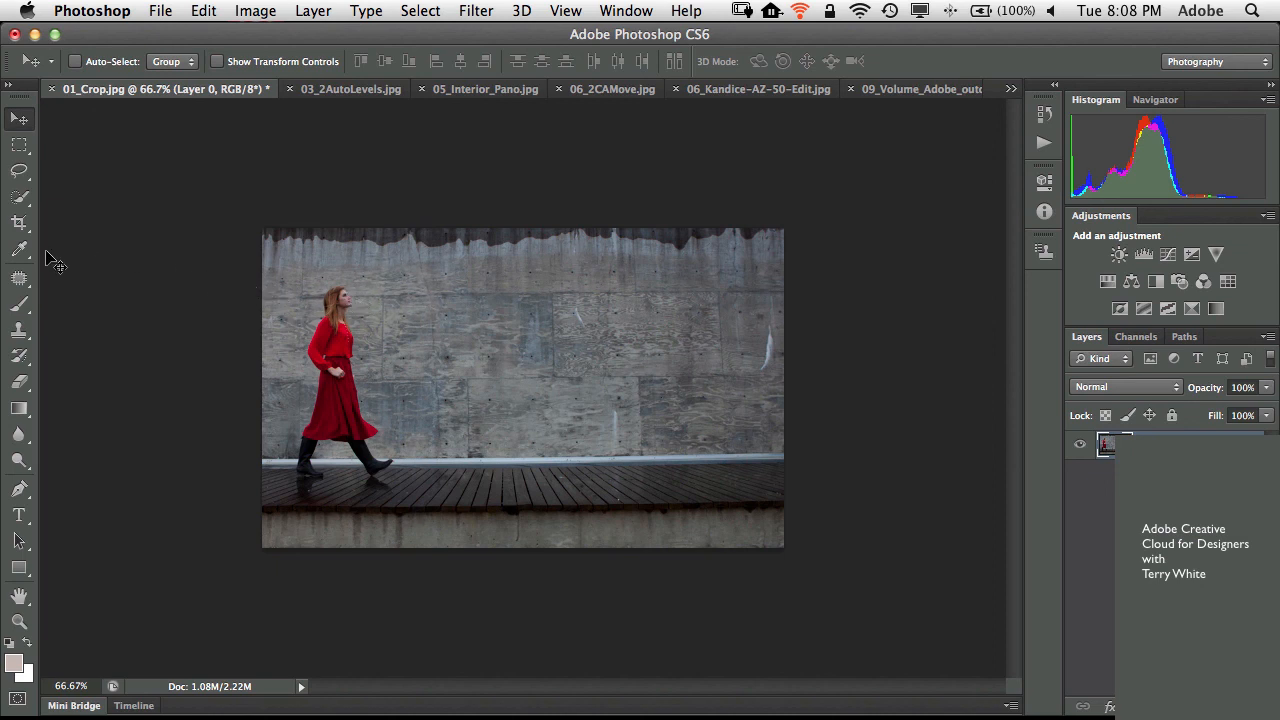
- Extend the crop's upper edge to bring back the sky and rooftop above the wall, and apply it
left_click(19, 222)
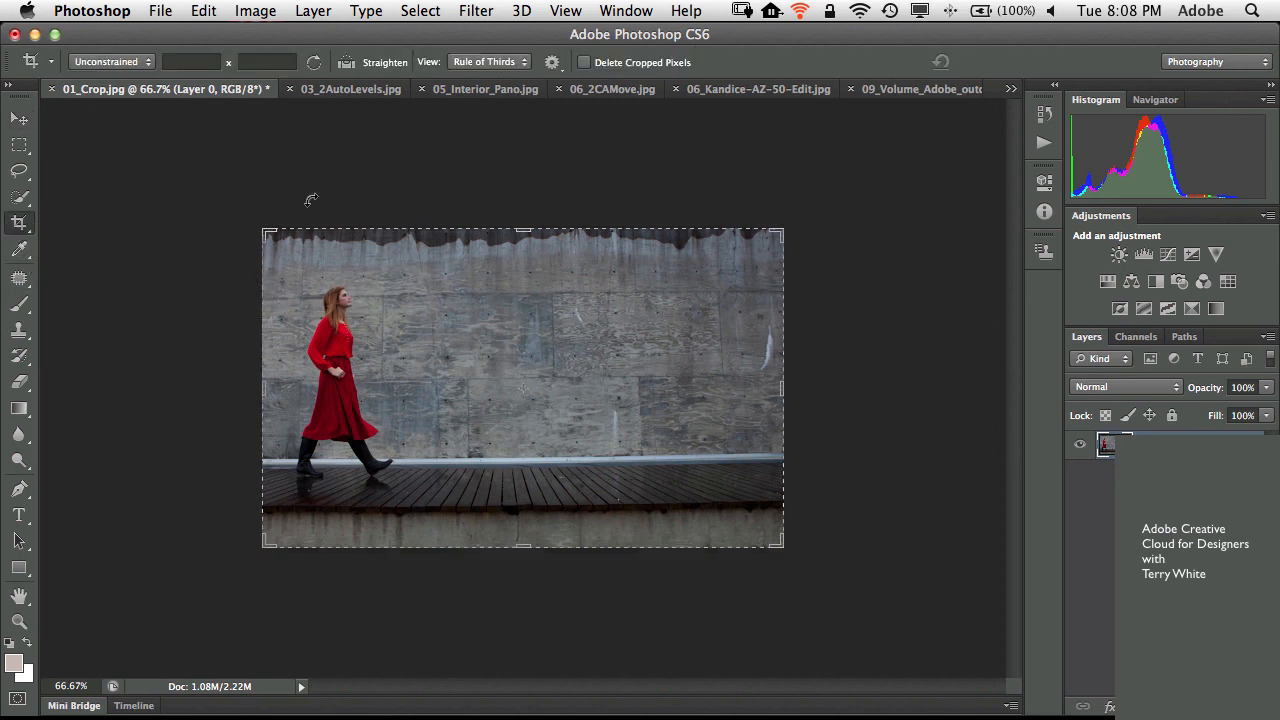
left_click_drag(521, 231, 521, 193)
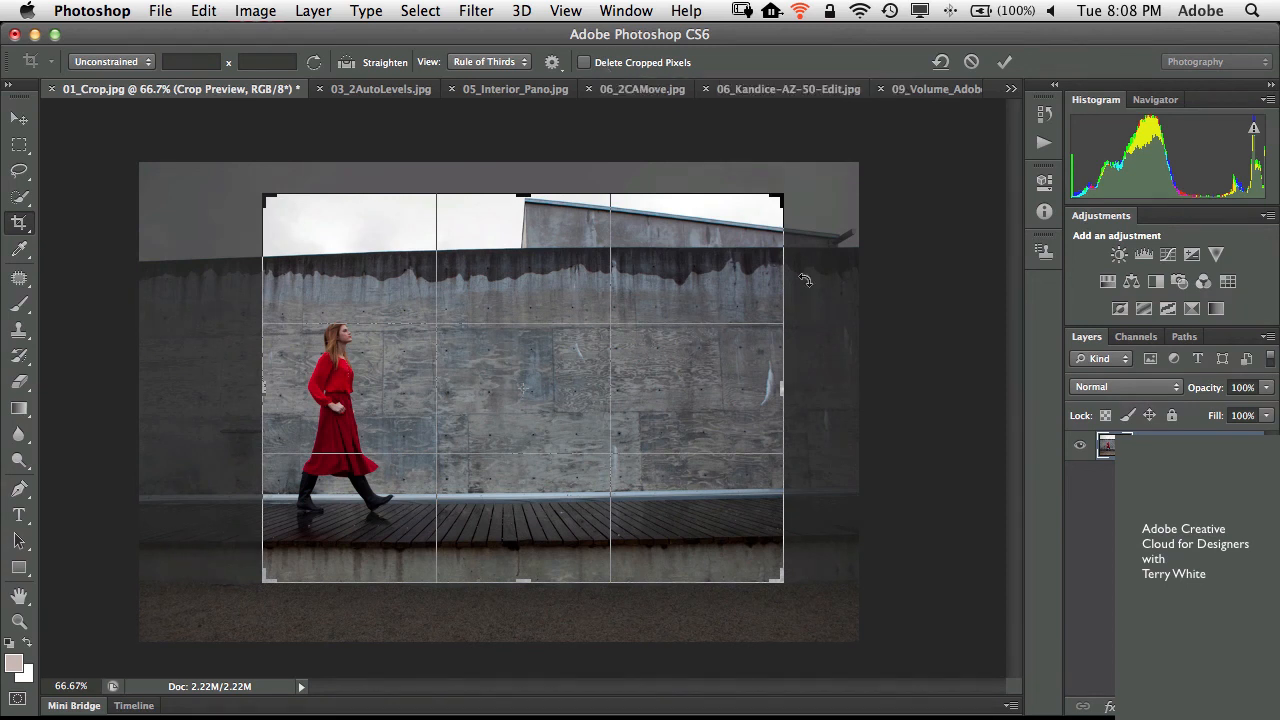
left_click(1004, 61)
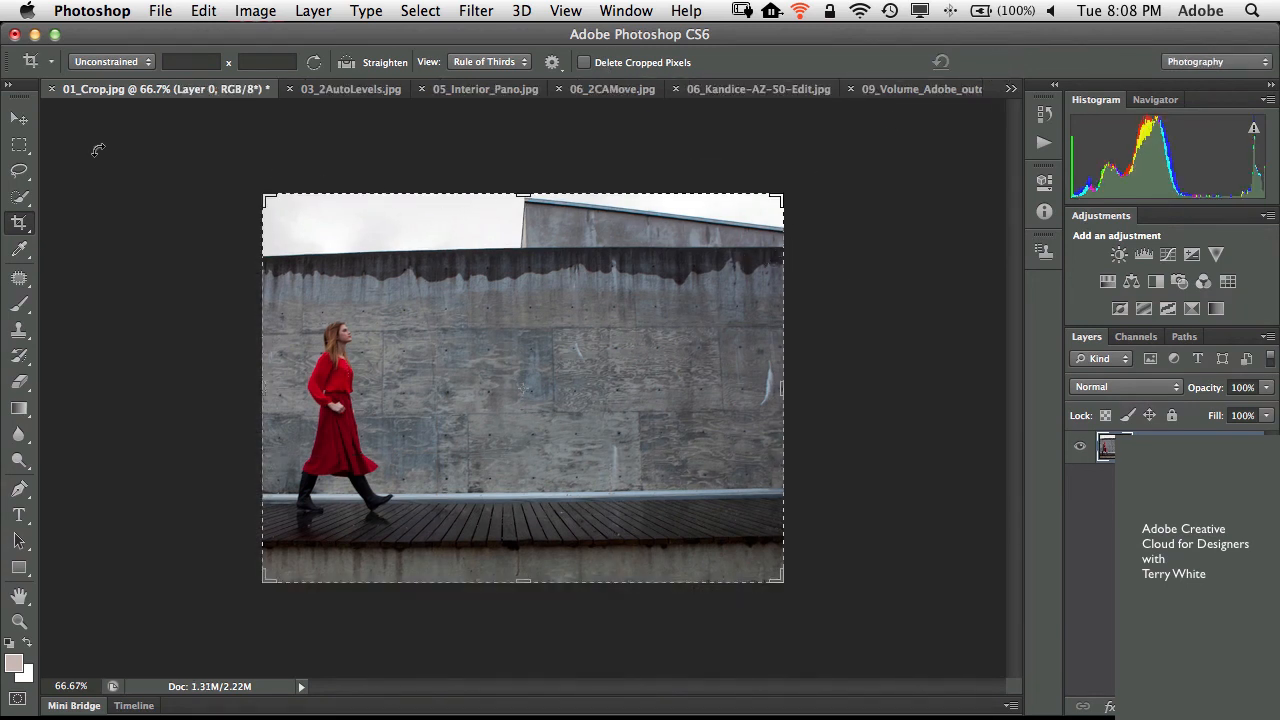
left_click(19, 121)
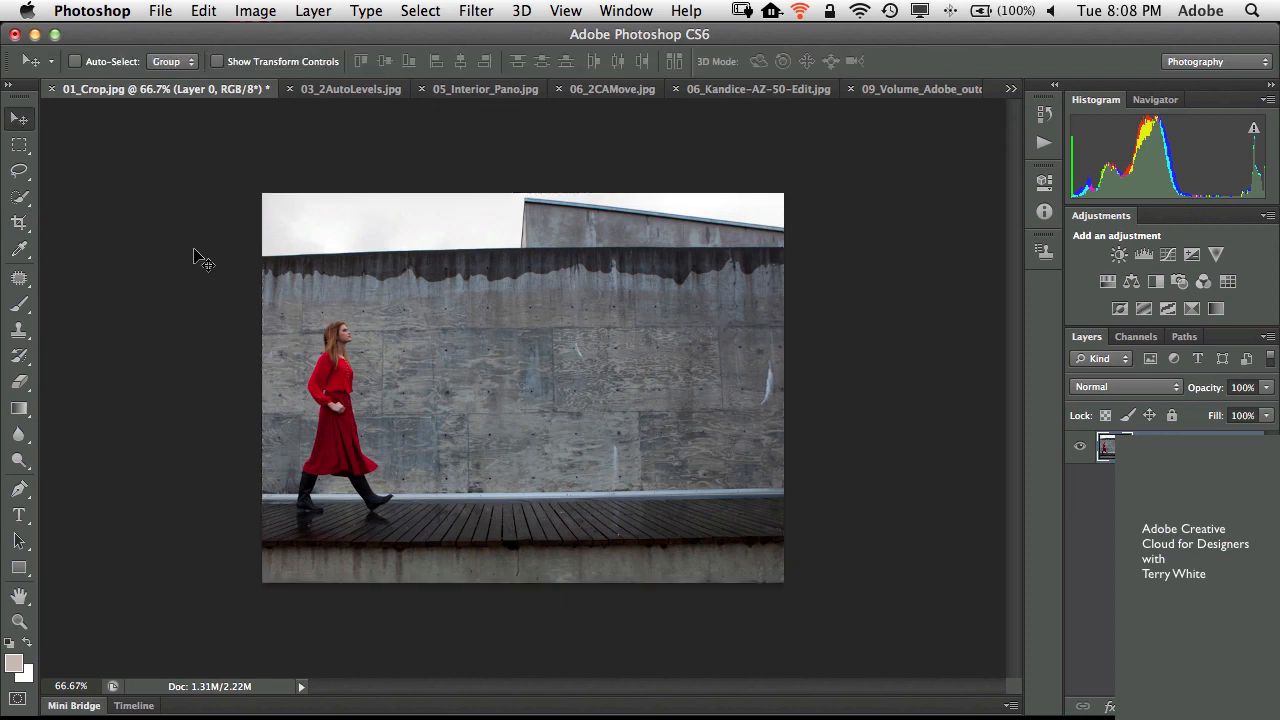
- Apply a Levels adjustment with the Auto correction to the portrait in 03_2AutoLevels.jpg
left_click(340, 90)
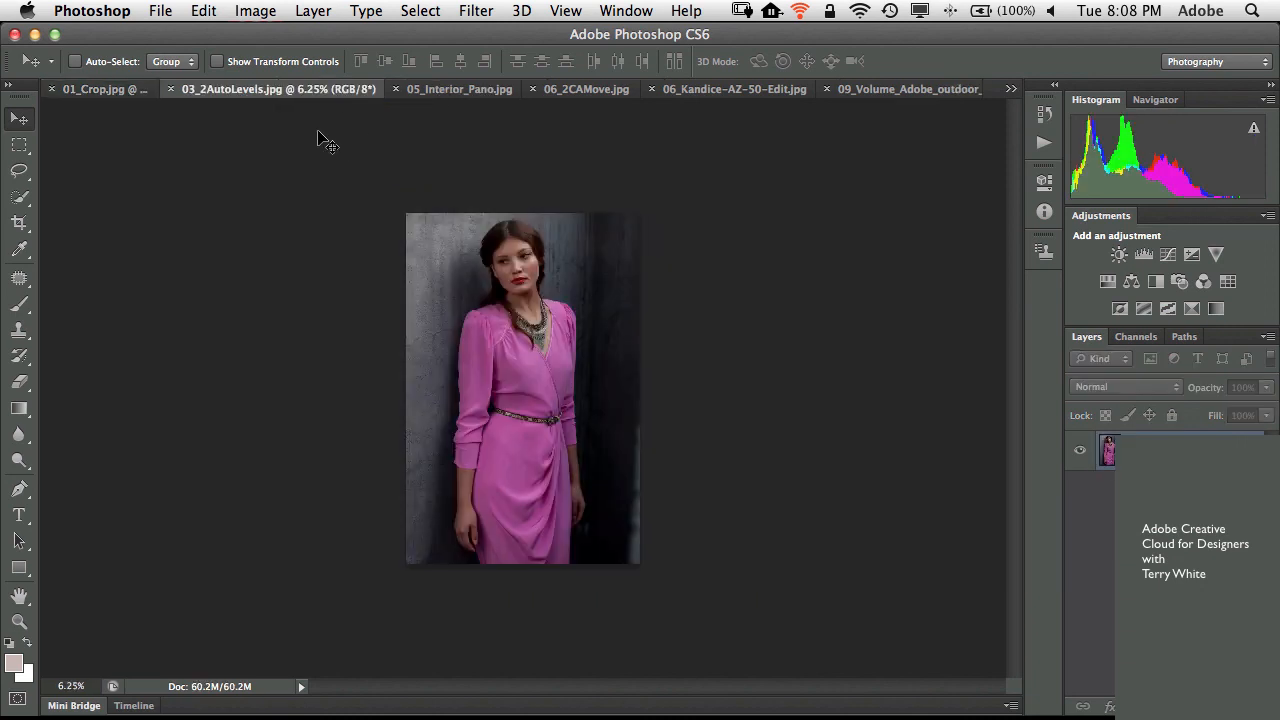
key("super+plus")
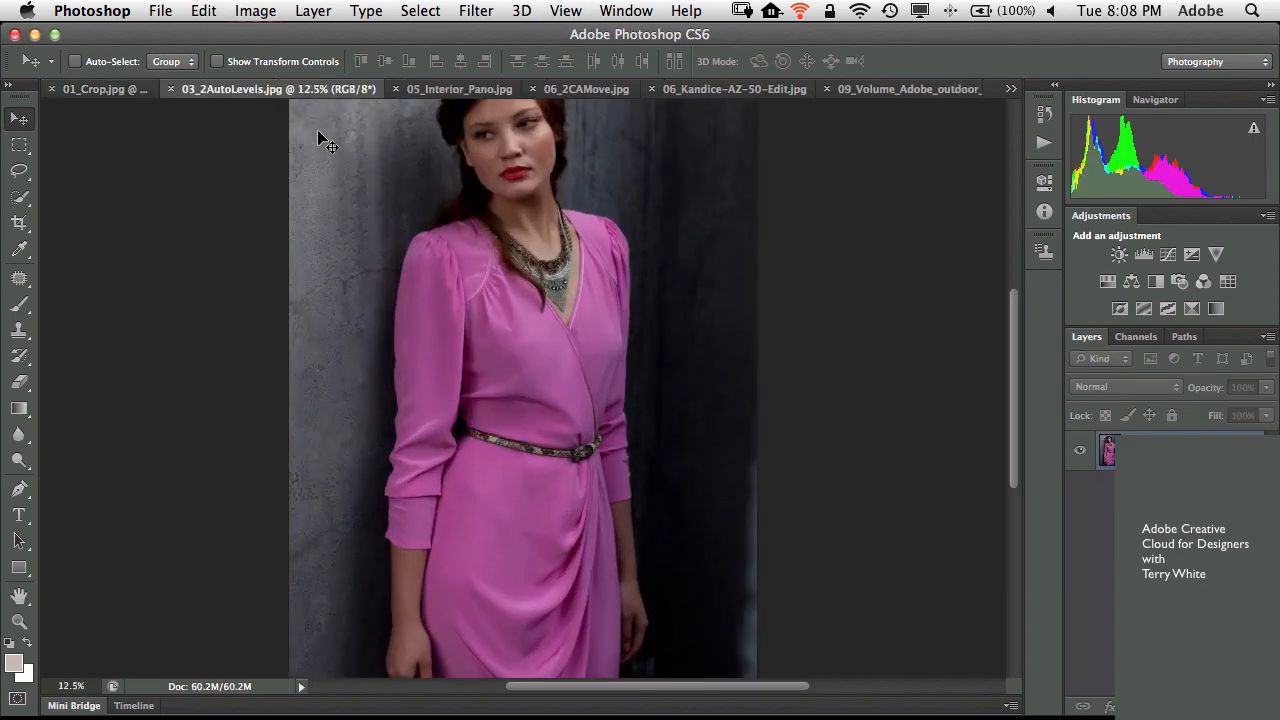
left_click_drag(576, 254, 566, 317)
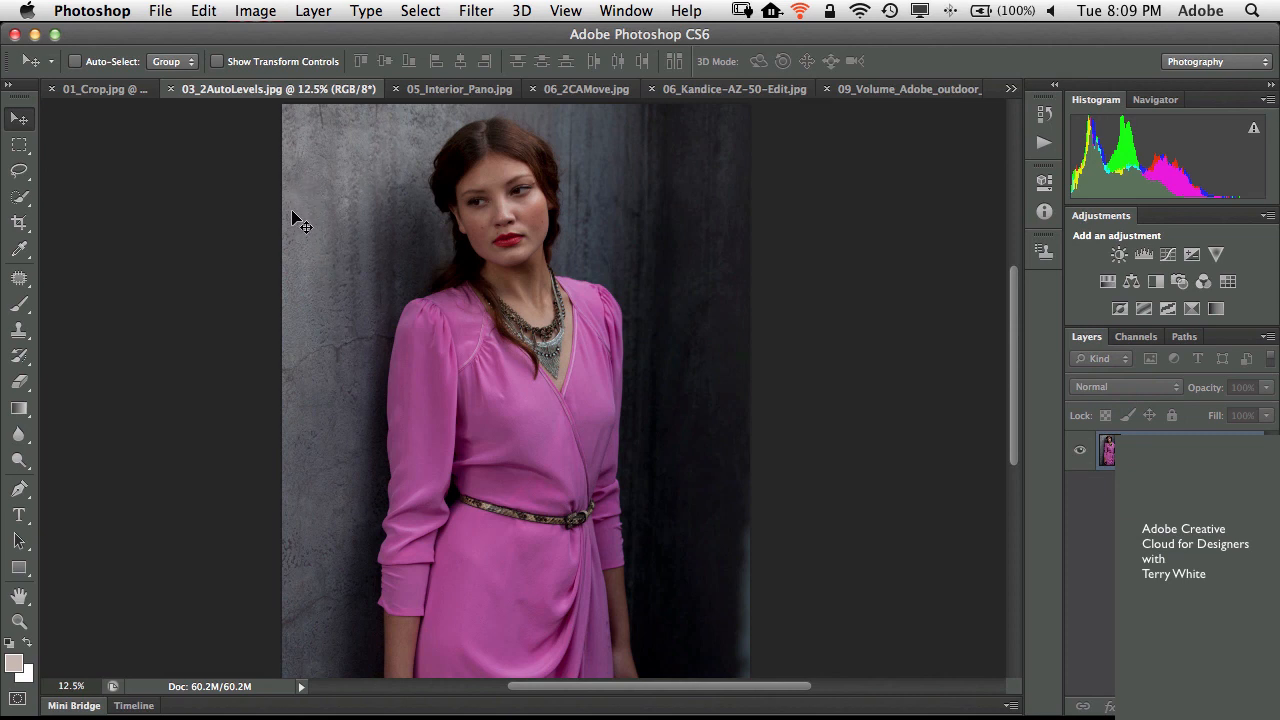
left_click(255, 12)
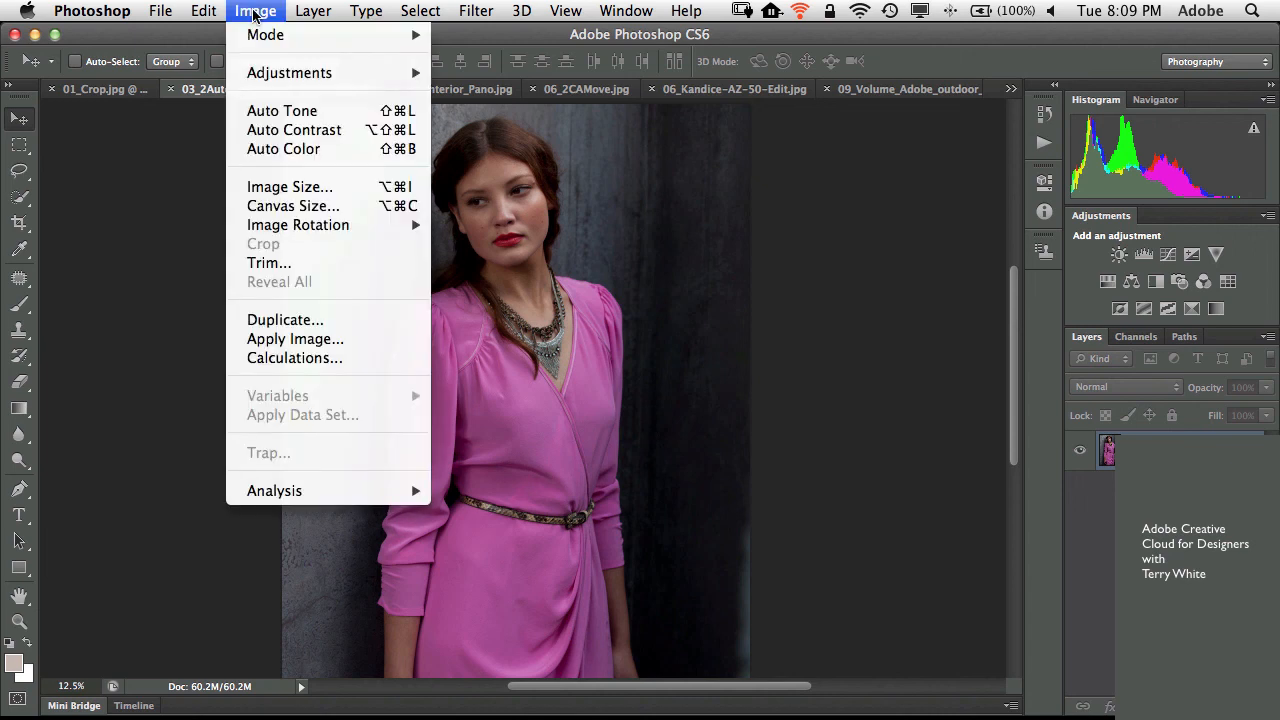
mouse_move(272, 74)
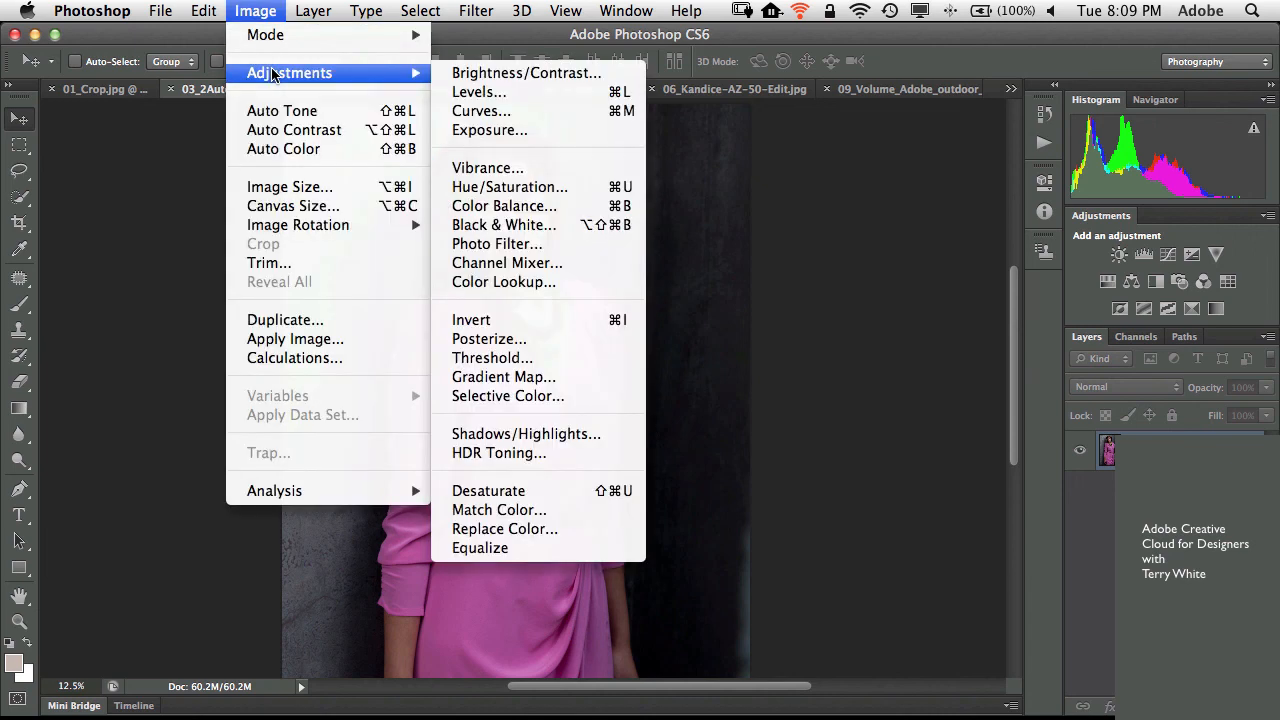
left_click(485, 92)
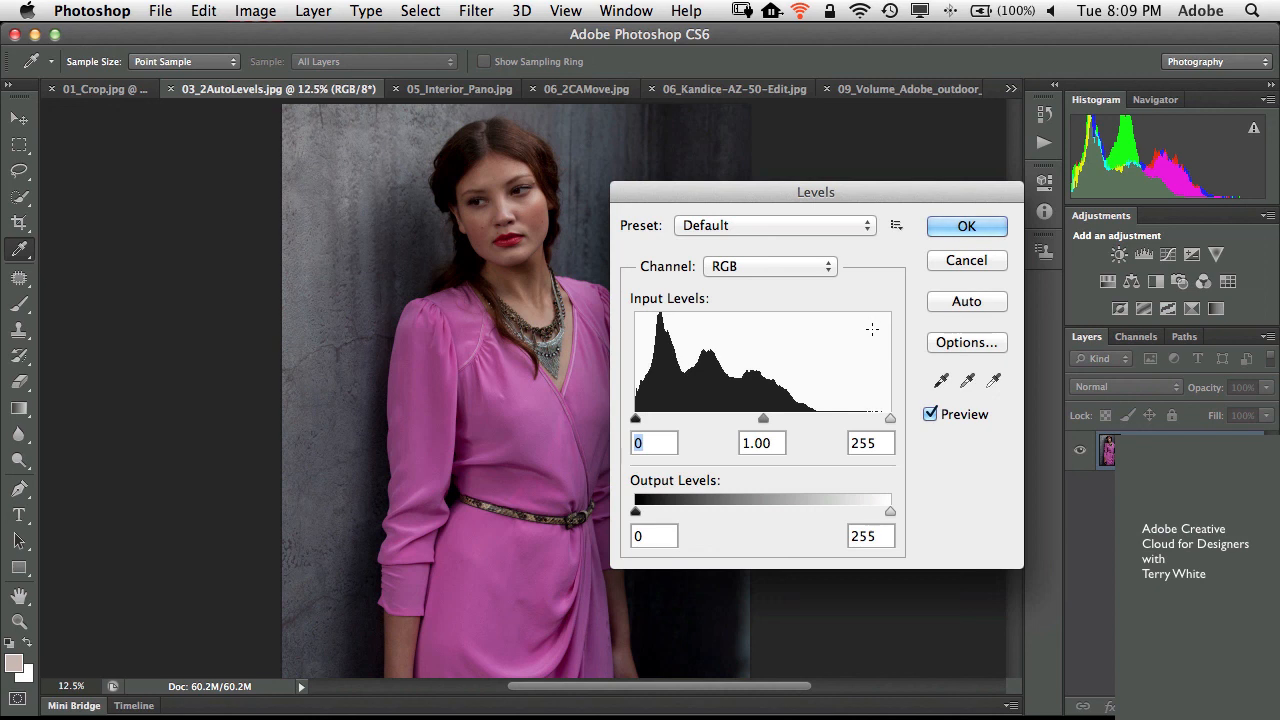
left_click(933, 303)
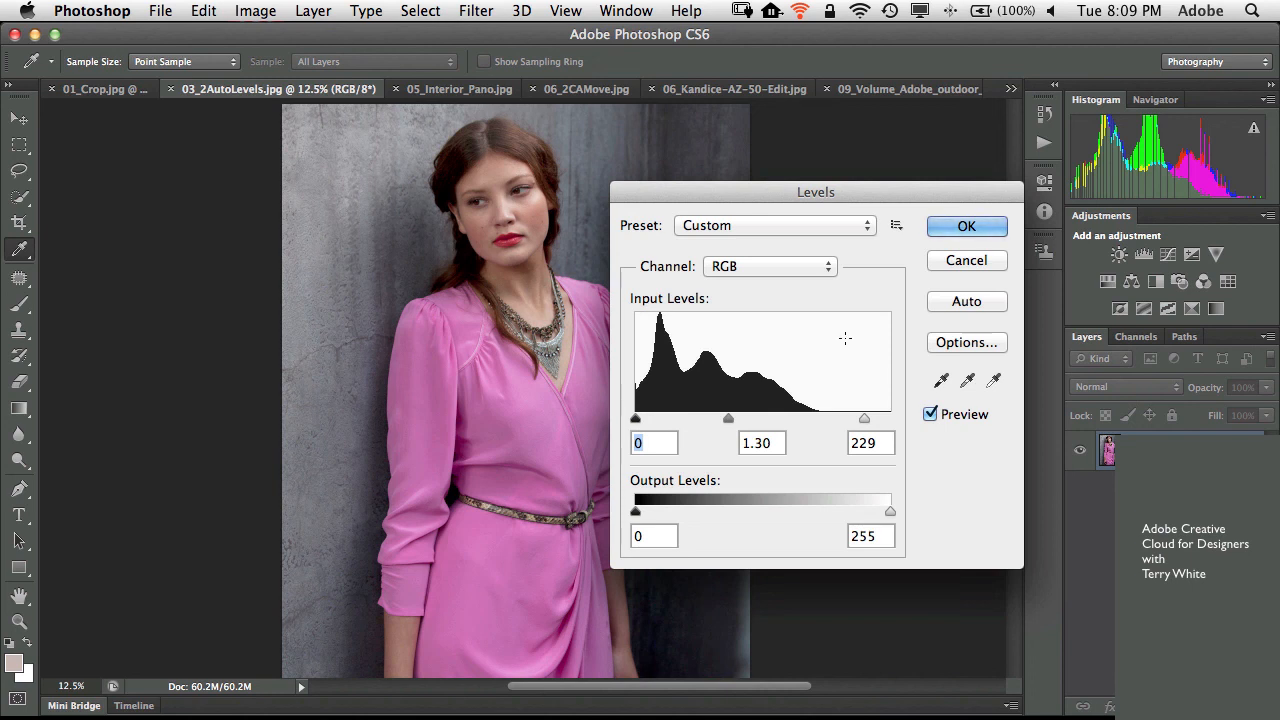
left_click(948, 234)
key("v")
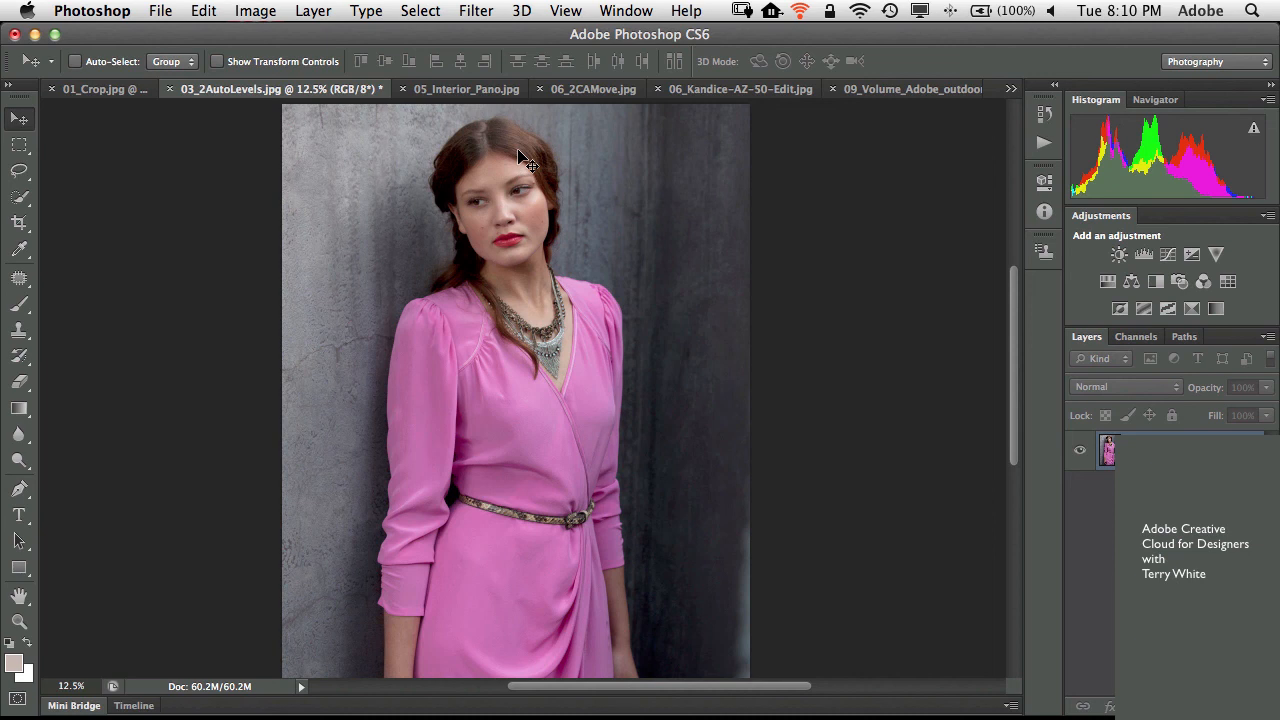
- Open the 05_Interior_Pano.jpg panorama in the Adaptive Wide Angle filter
left_click(441, 93)
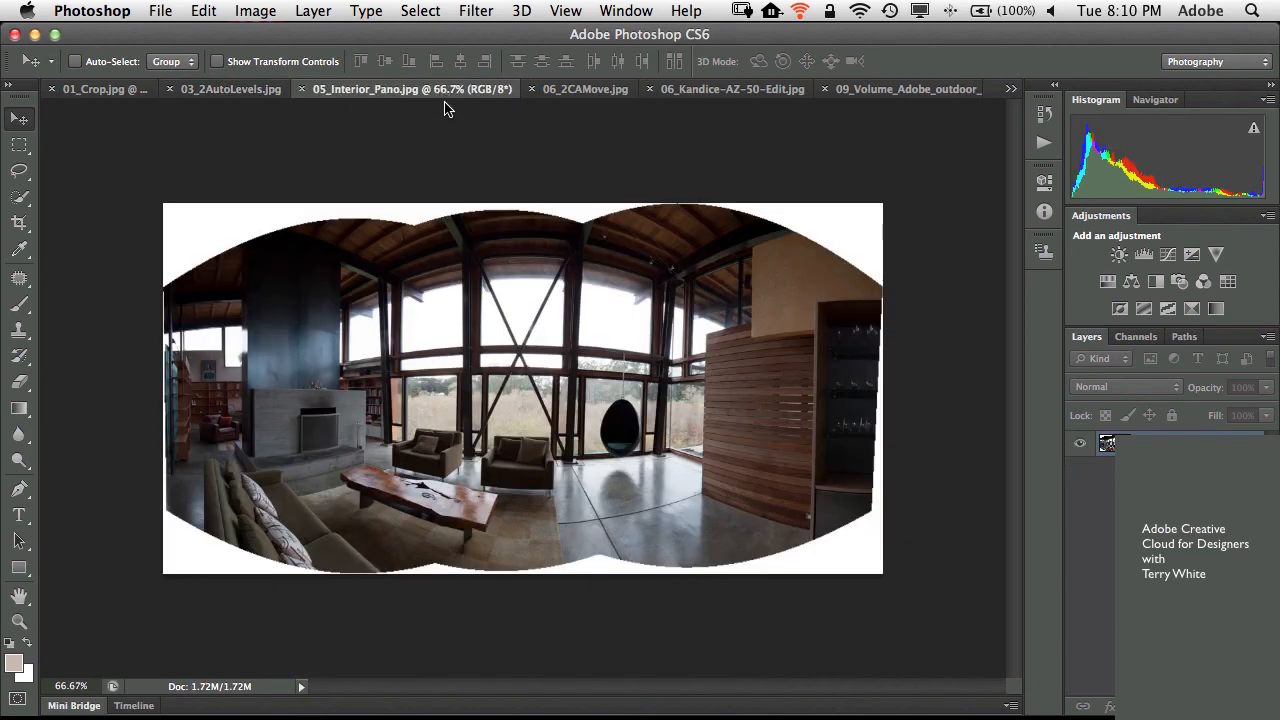
key("super+1")
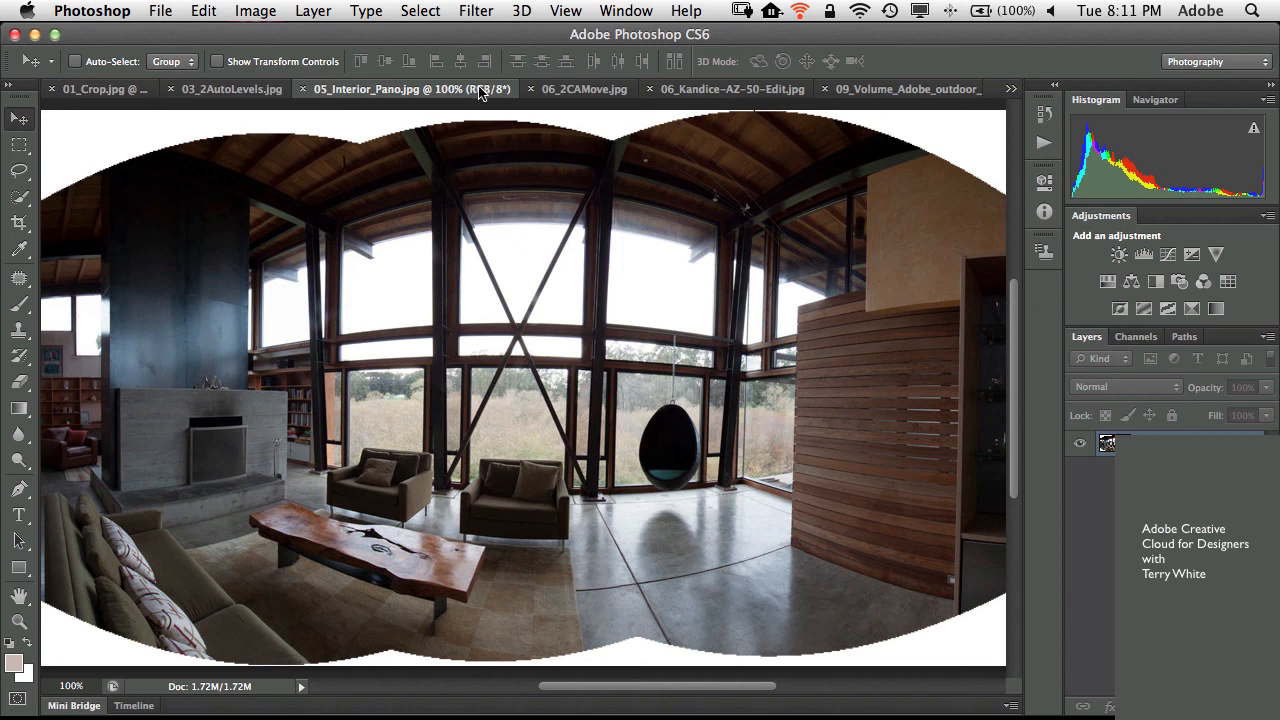
left_click(476, 11)
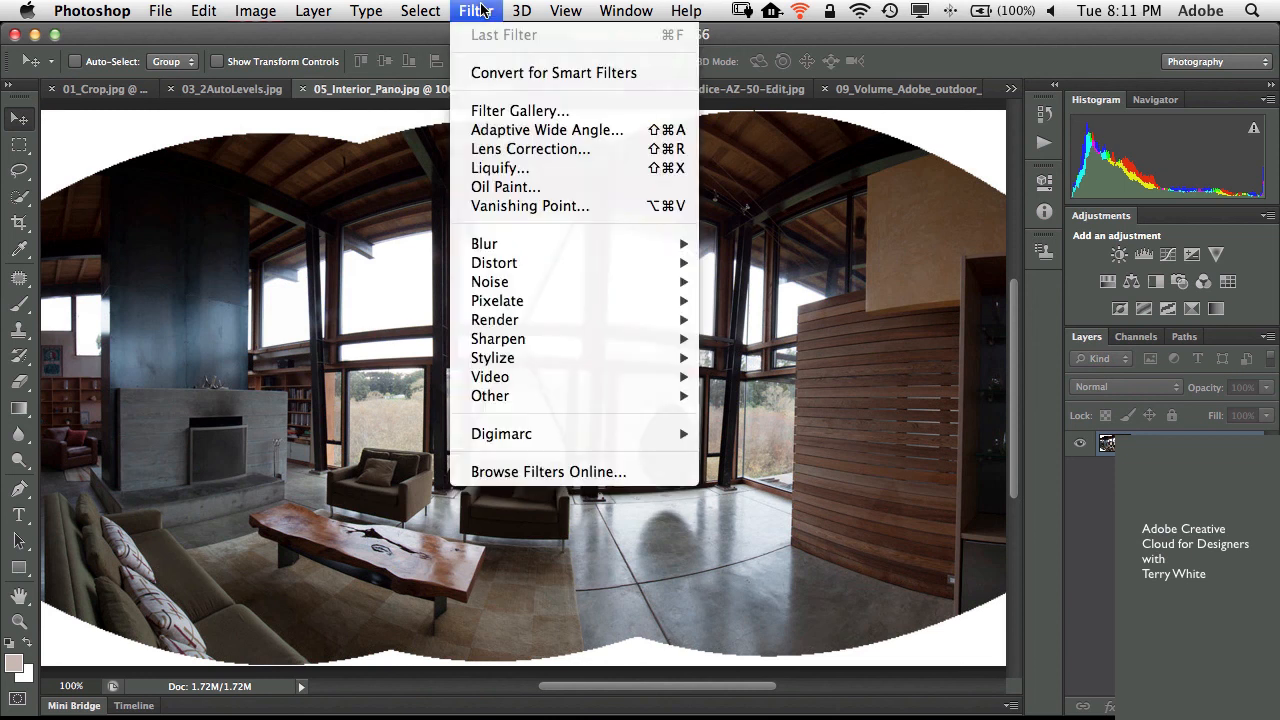
left_click(572, 137)
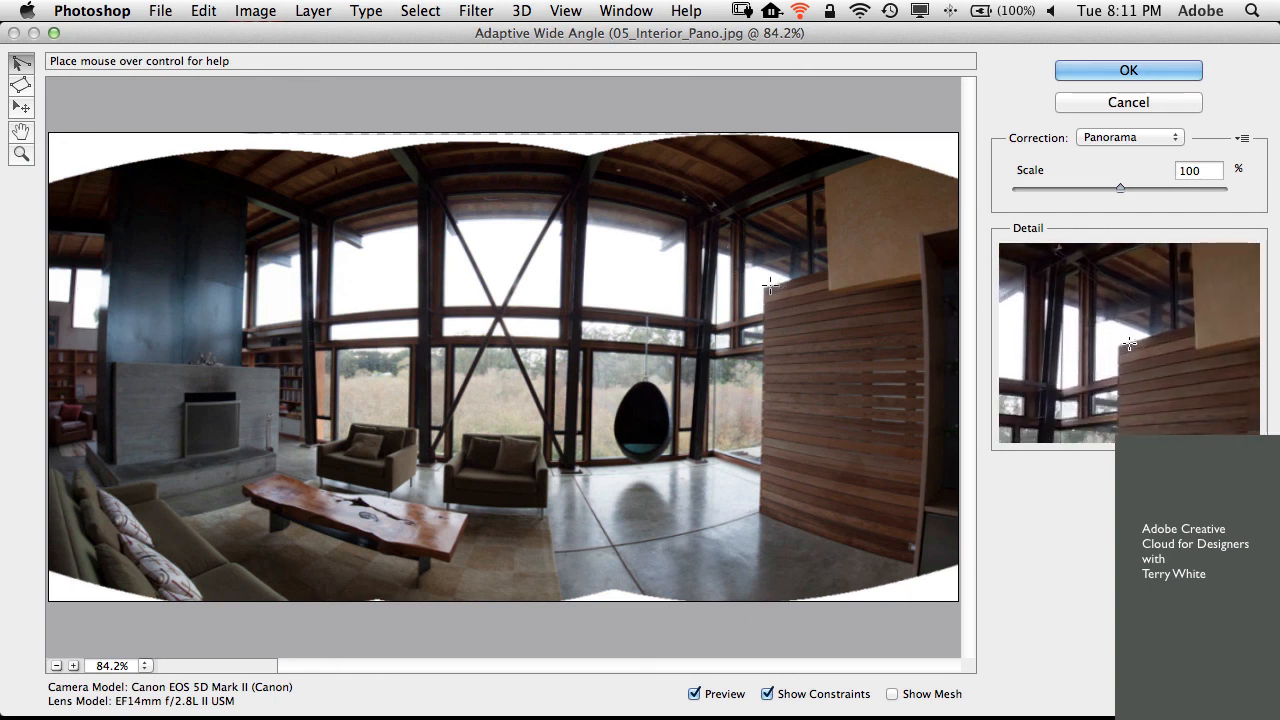
- Straighten the panorama's curved horizontals with constraint lines along the upper window beam and along the floor line below the windows
left_click(242, 275)
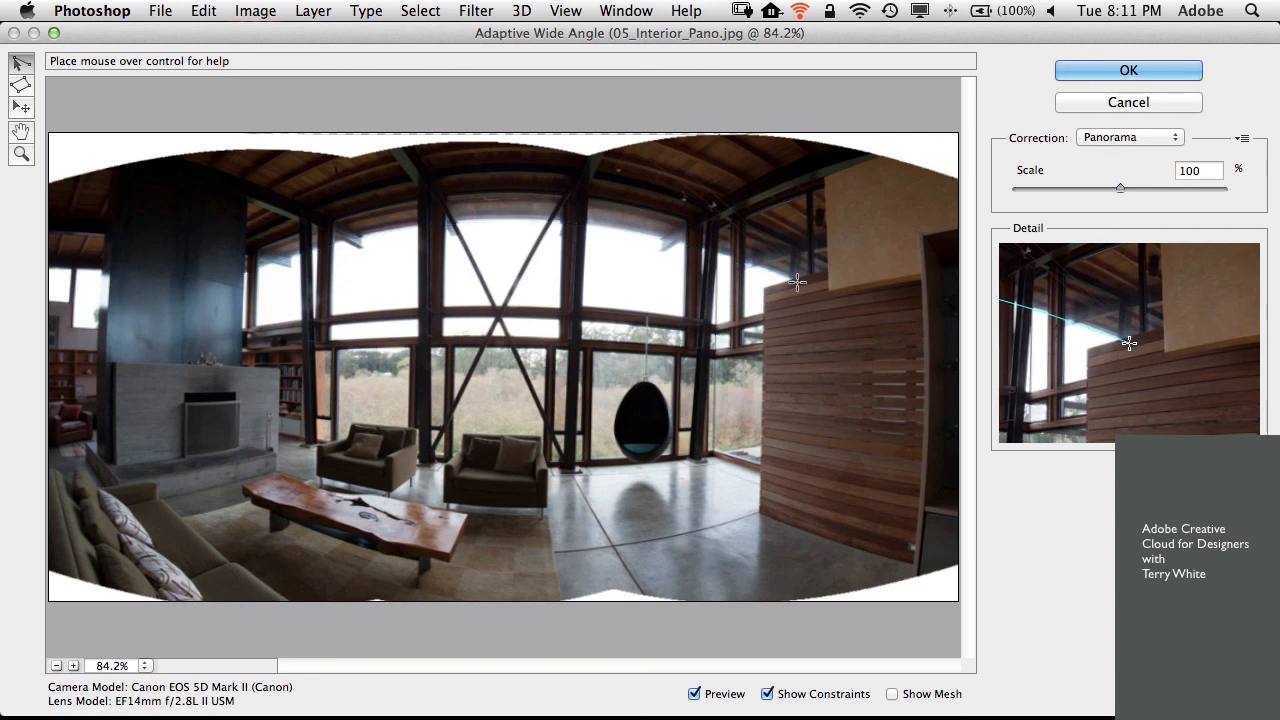
left_click(797, 282)
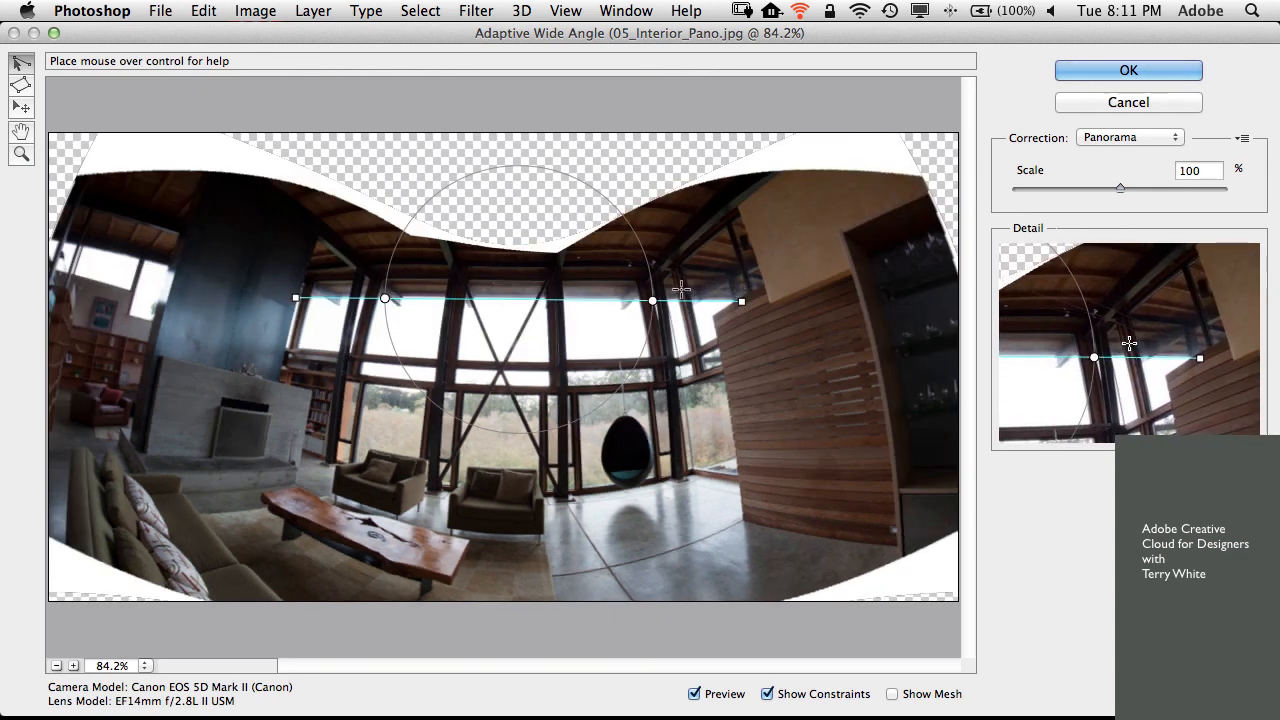
left_click(304, 450)
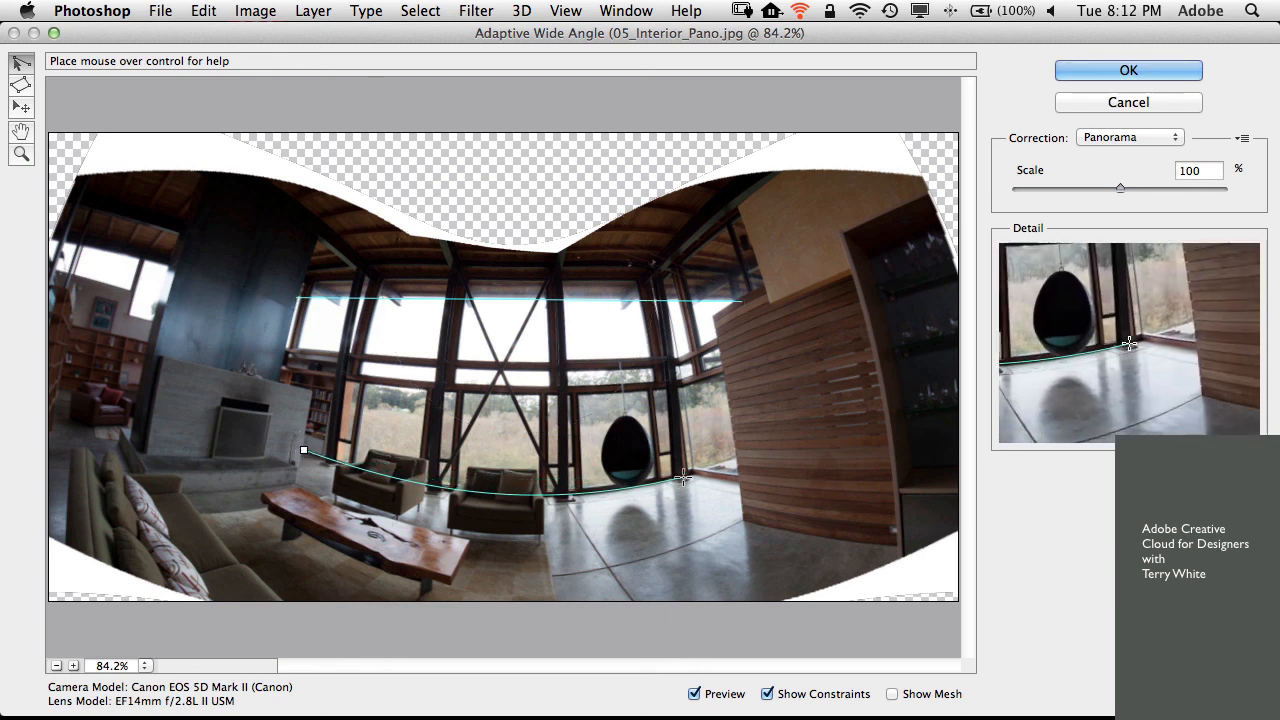
left_click(735, 460)
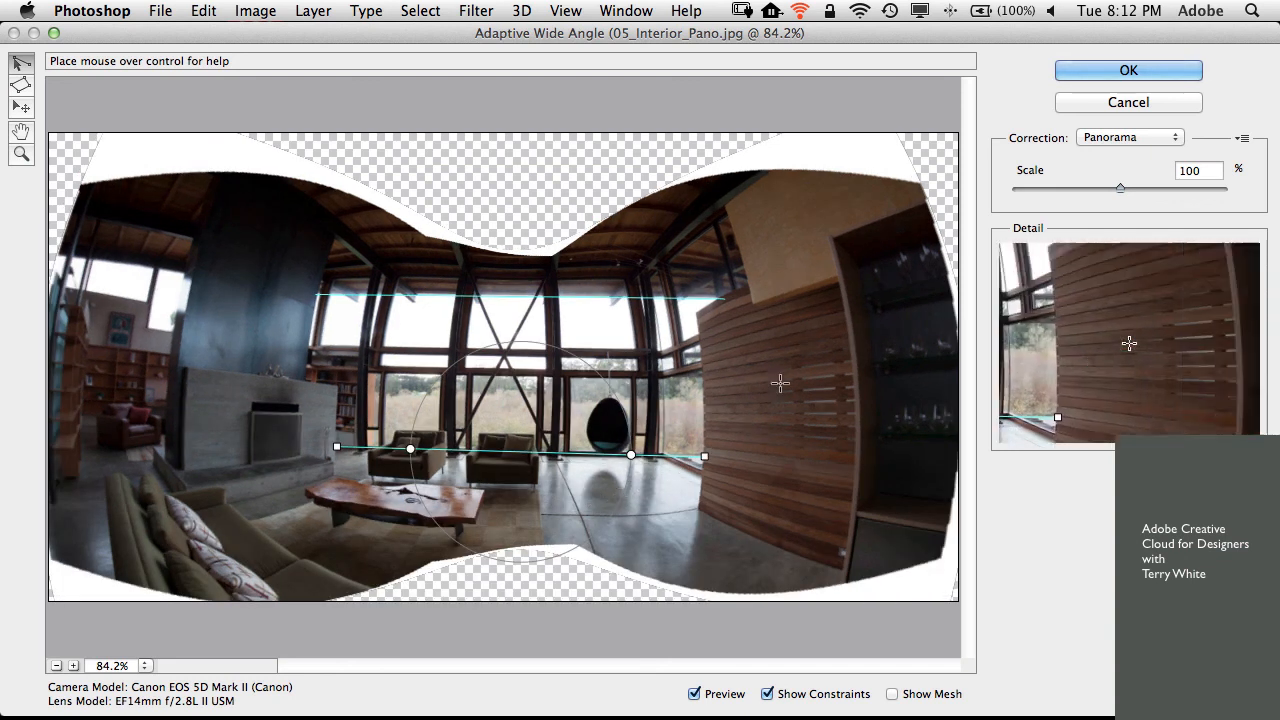
- Add upright constraint lines along both edges of the wood-panelled wall and along the fireplace wall's edge beside the windows
left_click(807, 178)
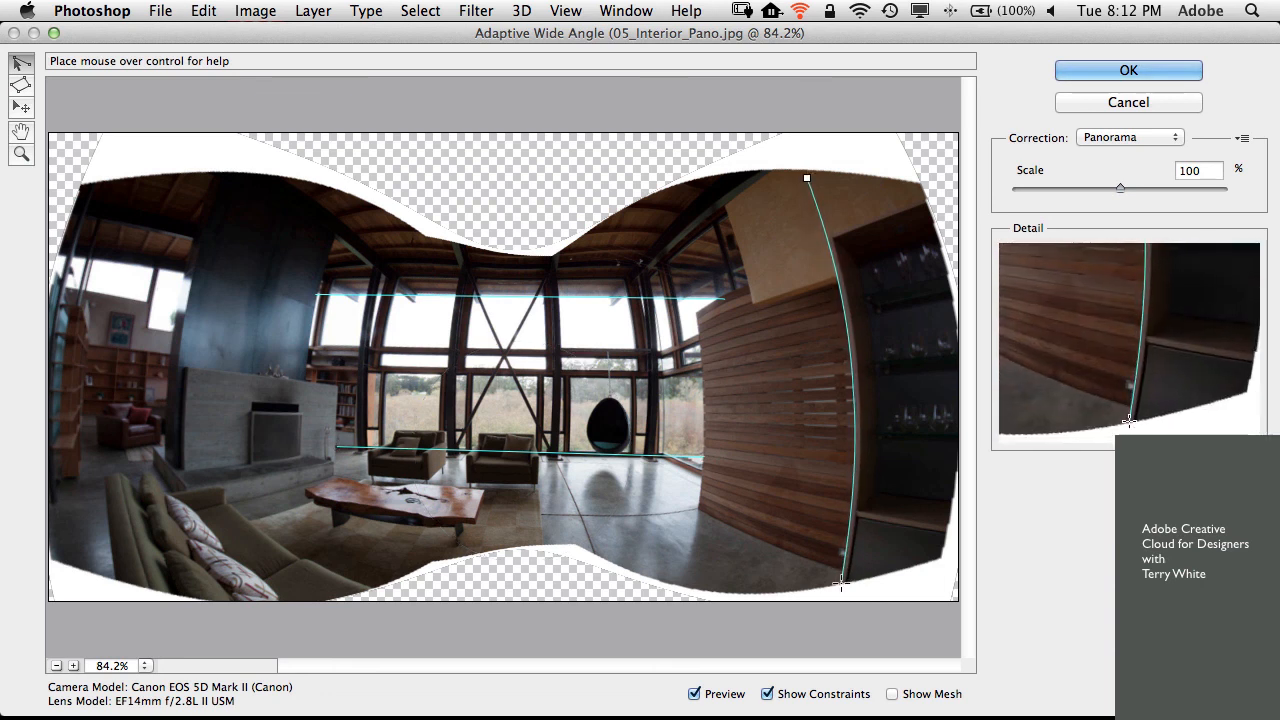
left_click(841, 584)
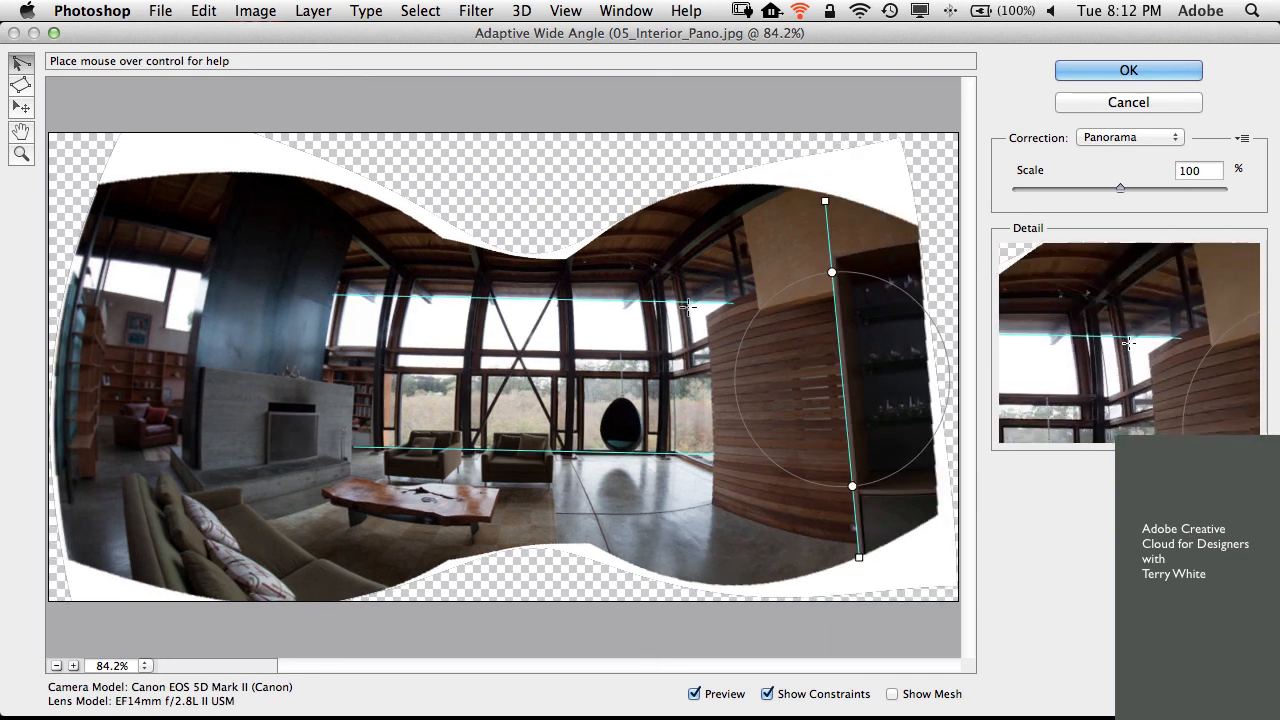
left_click(694, 266)
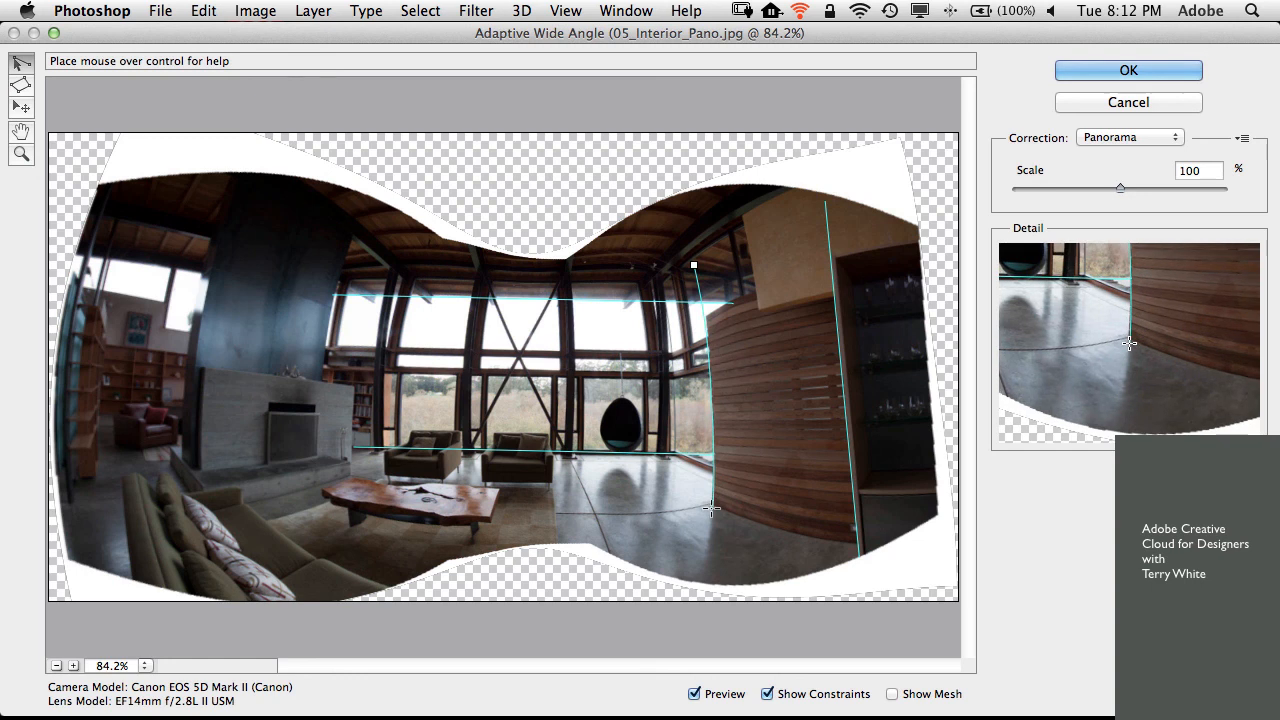
left_click(719, 505)
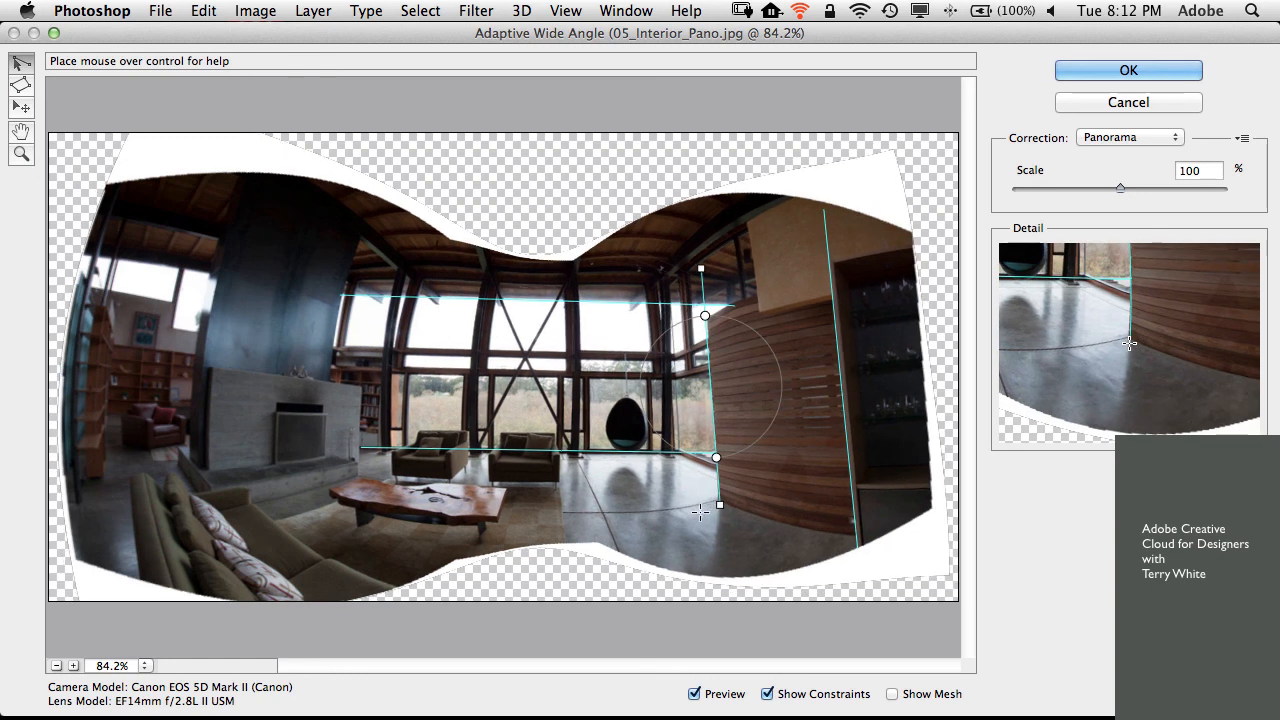
left_click(366, 232)
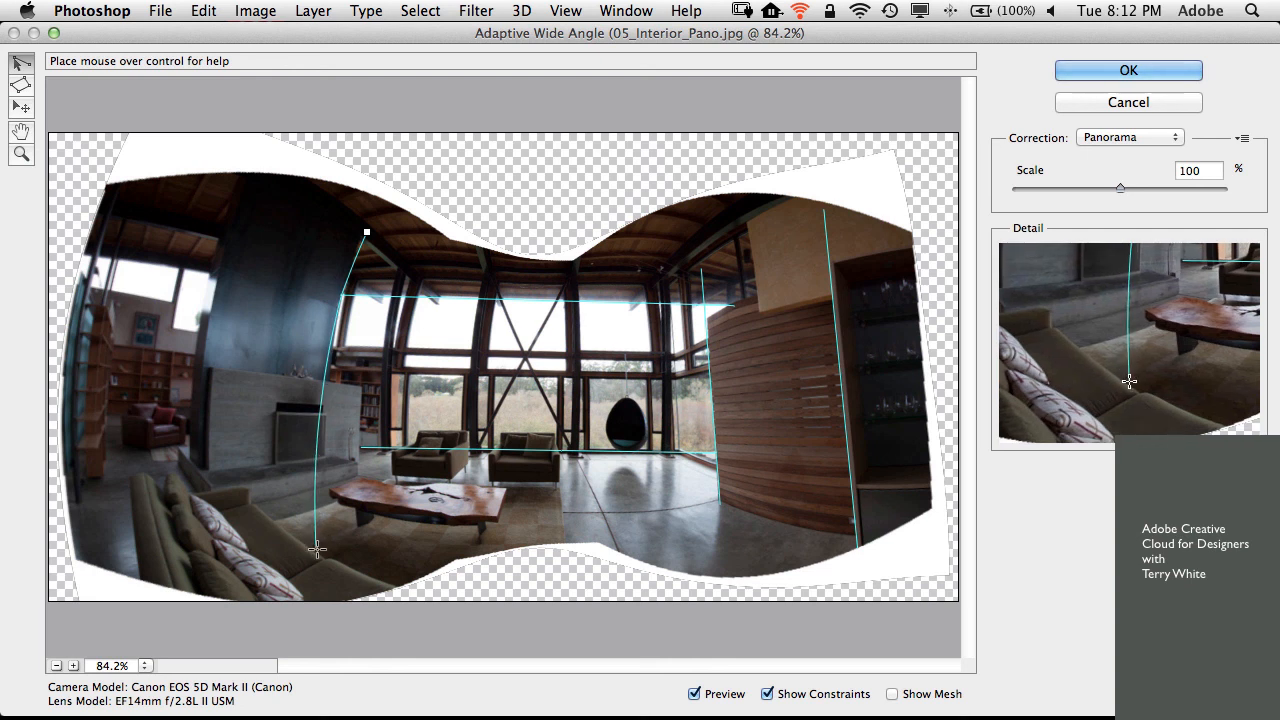
left_click(309, 552)
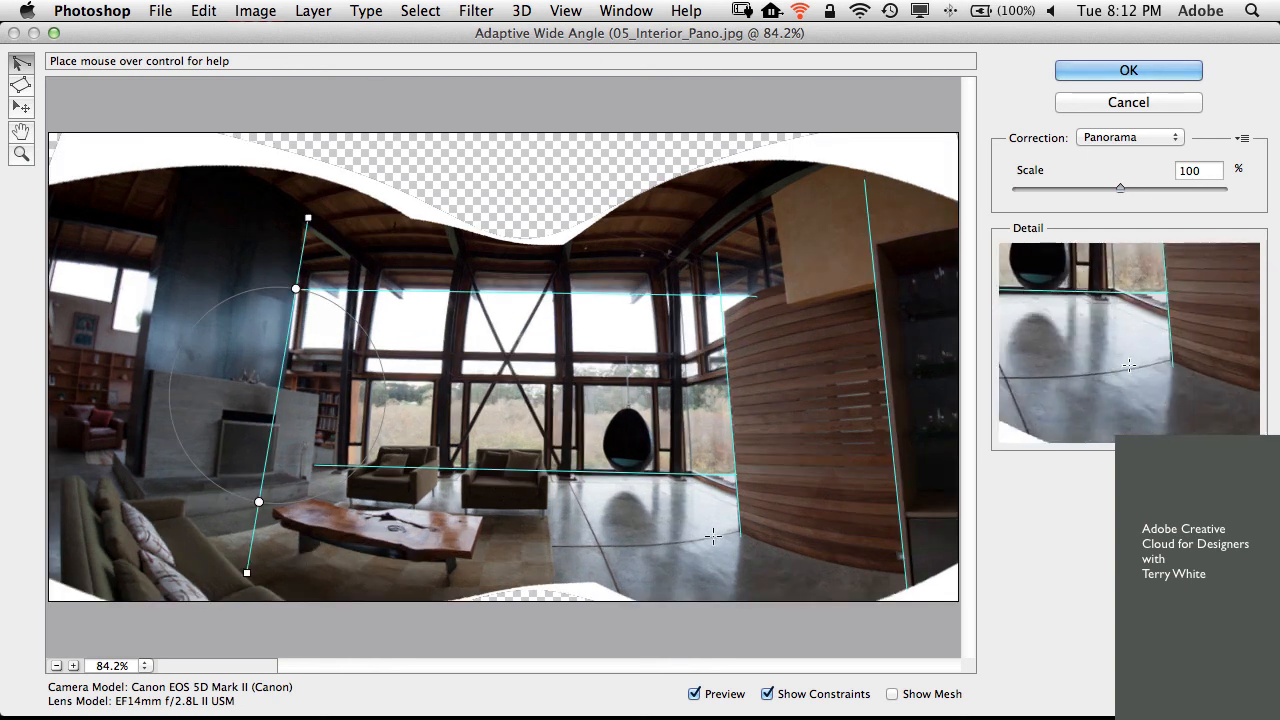
- Add constraint lines along the floor joint and the window post beside the crossed braces, and apply the Adaptive Wide Angle correction
left_click(733, 529)
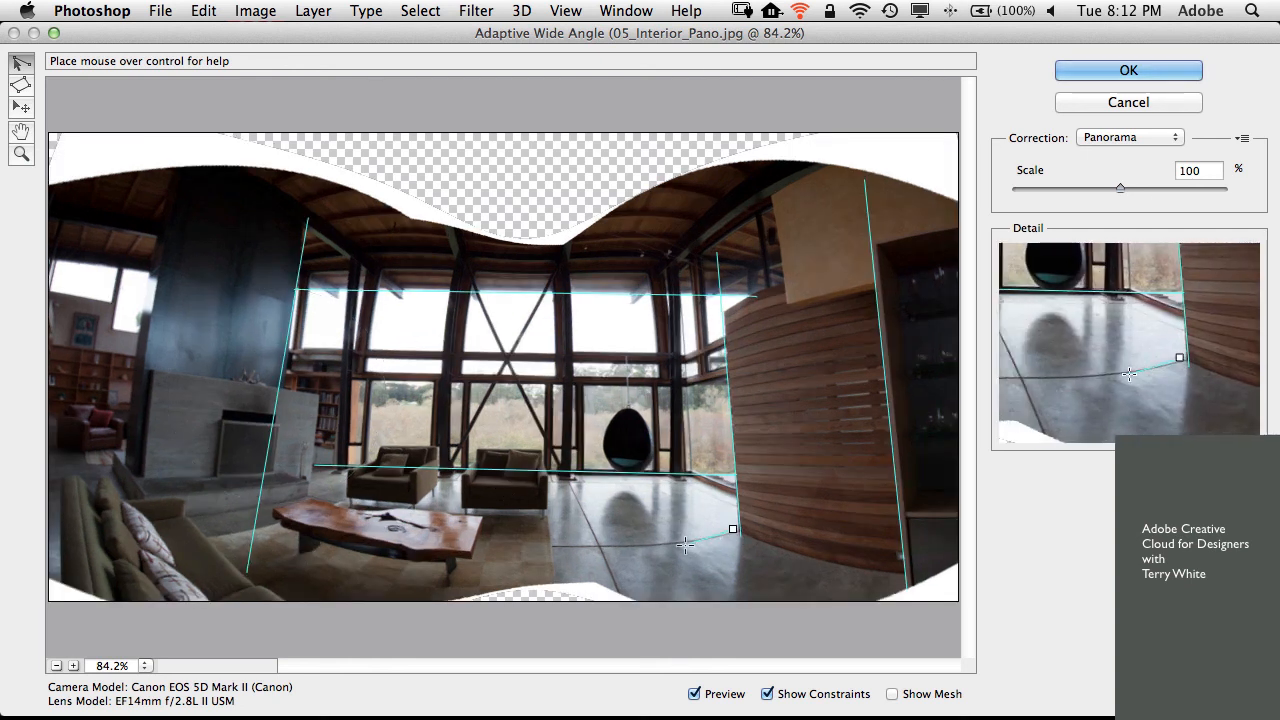
left_click(566, 546)
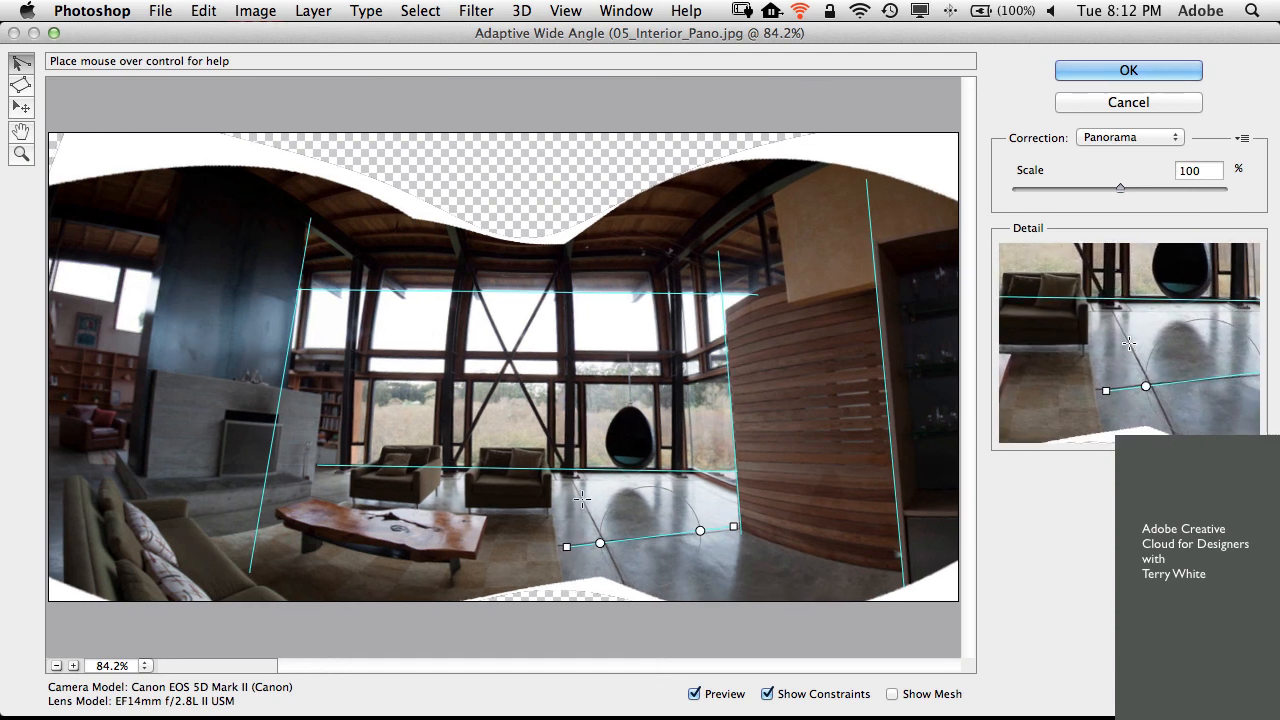
left_click(455, 258)
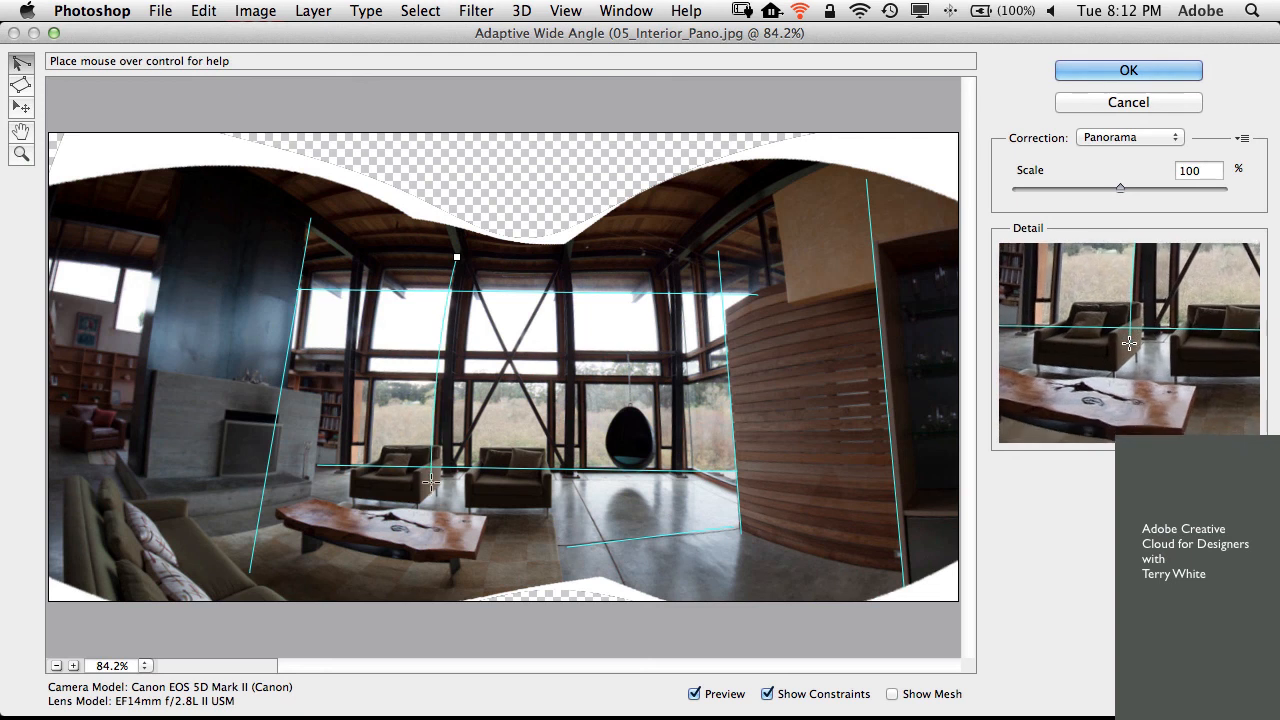
left_click(430, 487)
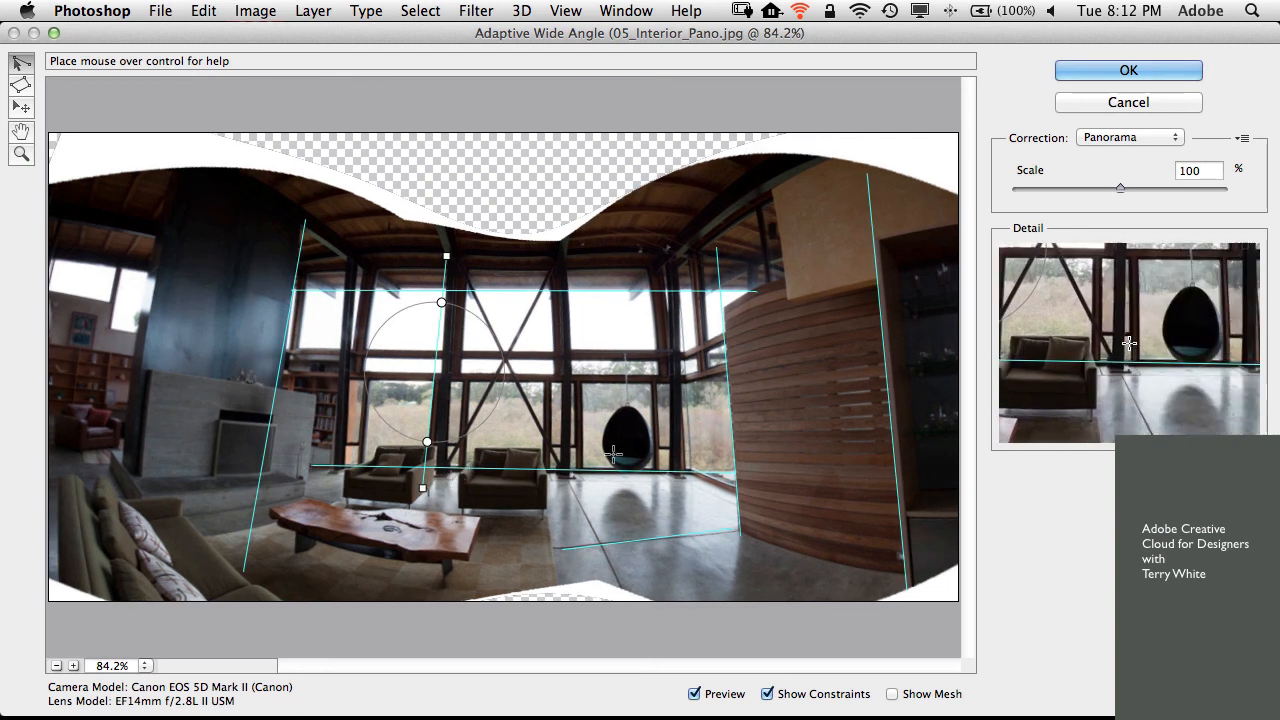
left_click(1082, 74)
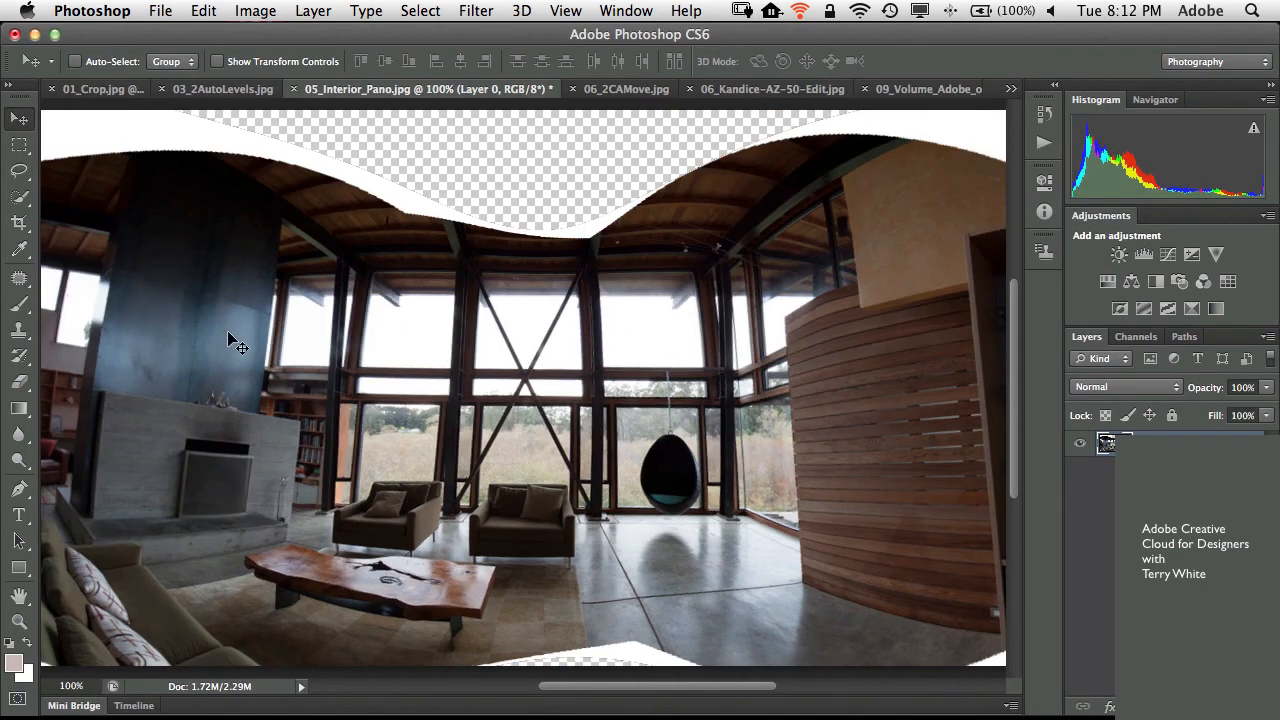
- Crop the panorama to a wide rectangle that excludes the curved white and transparent borders
key("c")
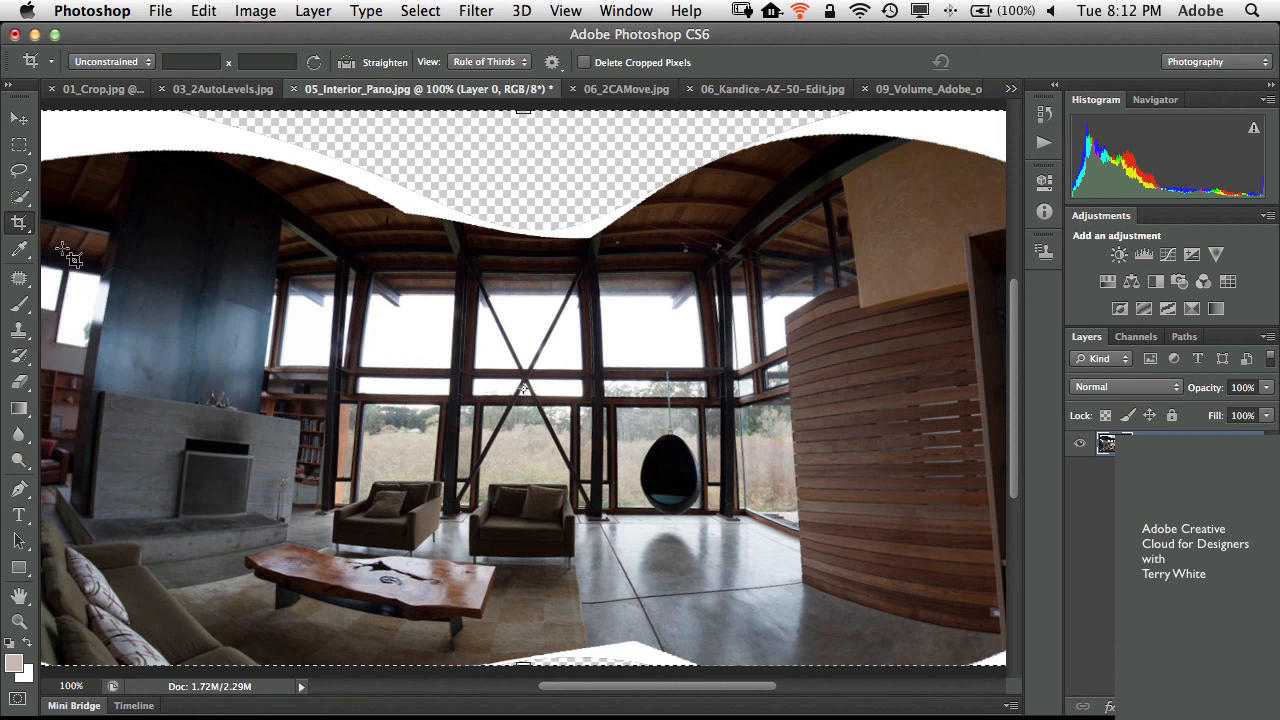
left_click_drag(66, 250, 987, 632)
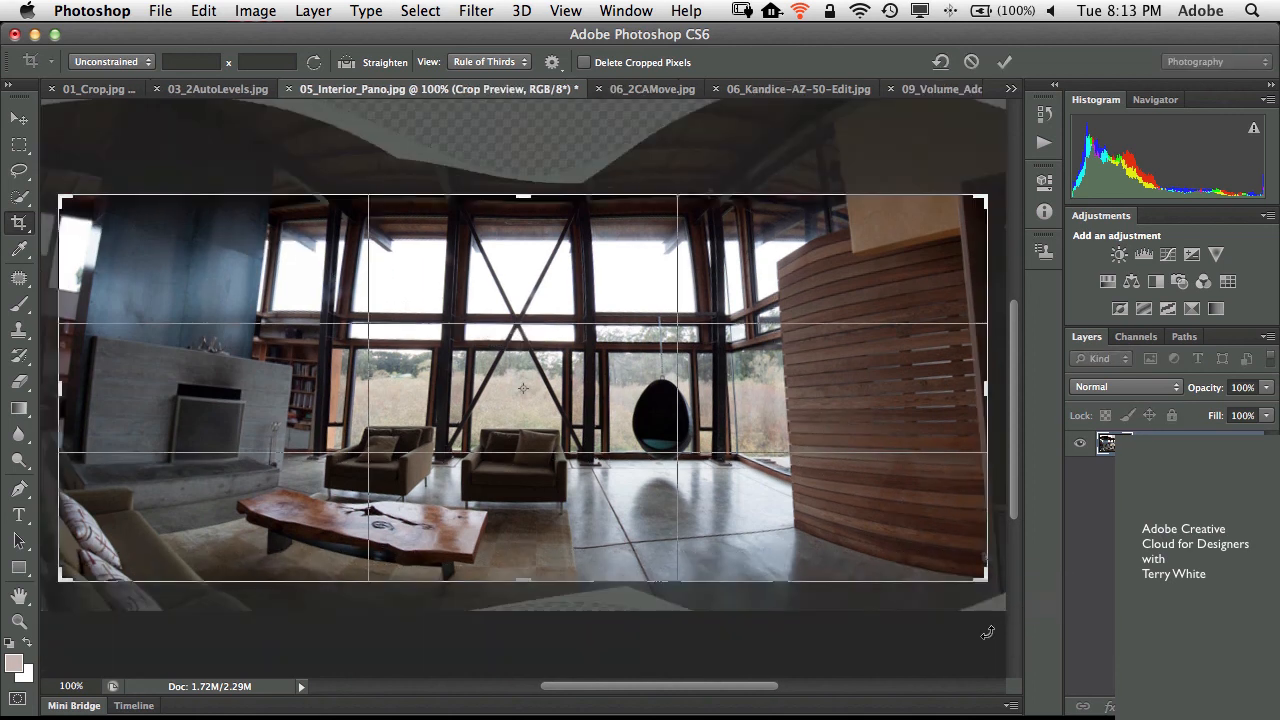
left_click(1004, 63)
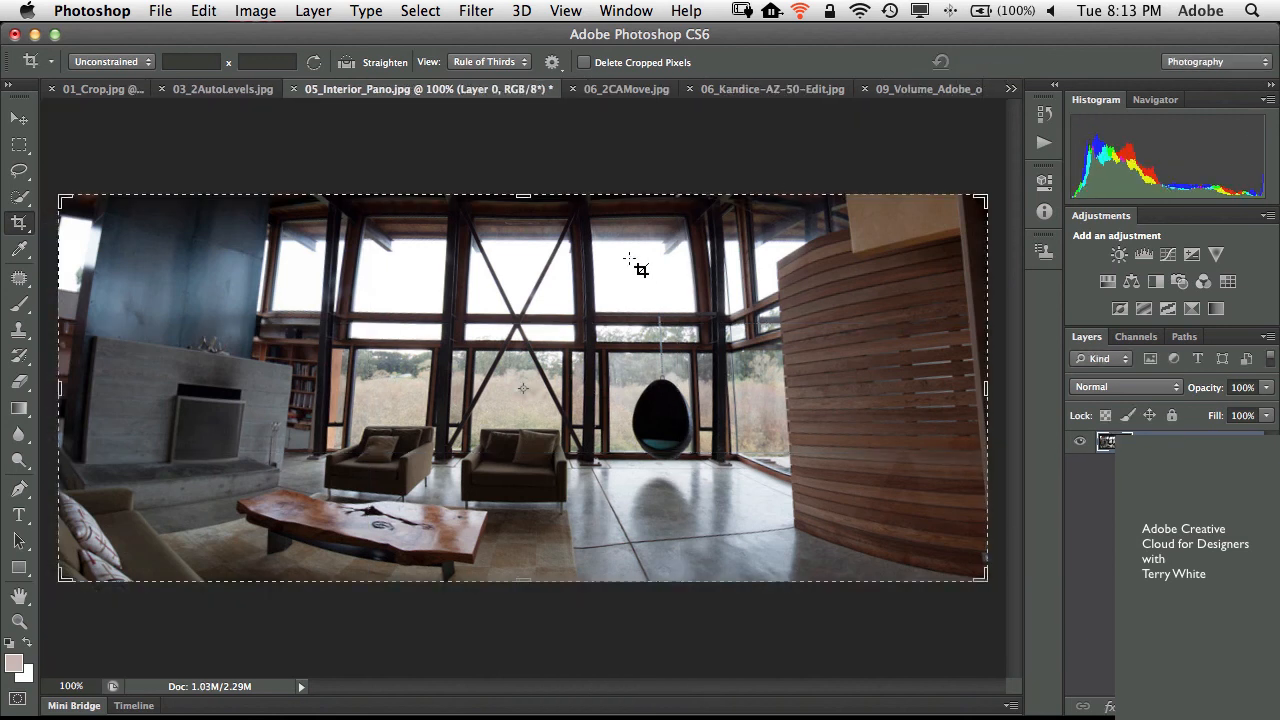
key("v")
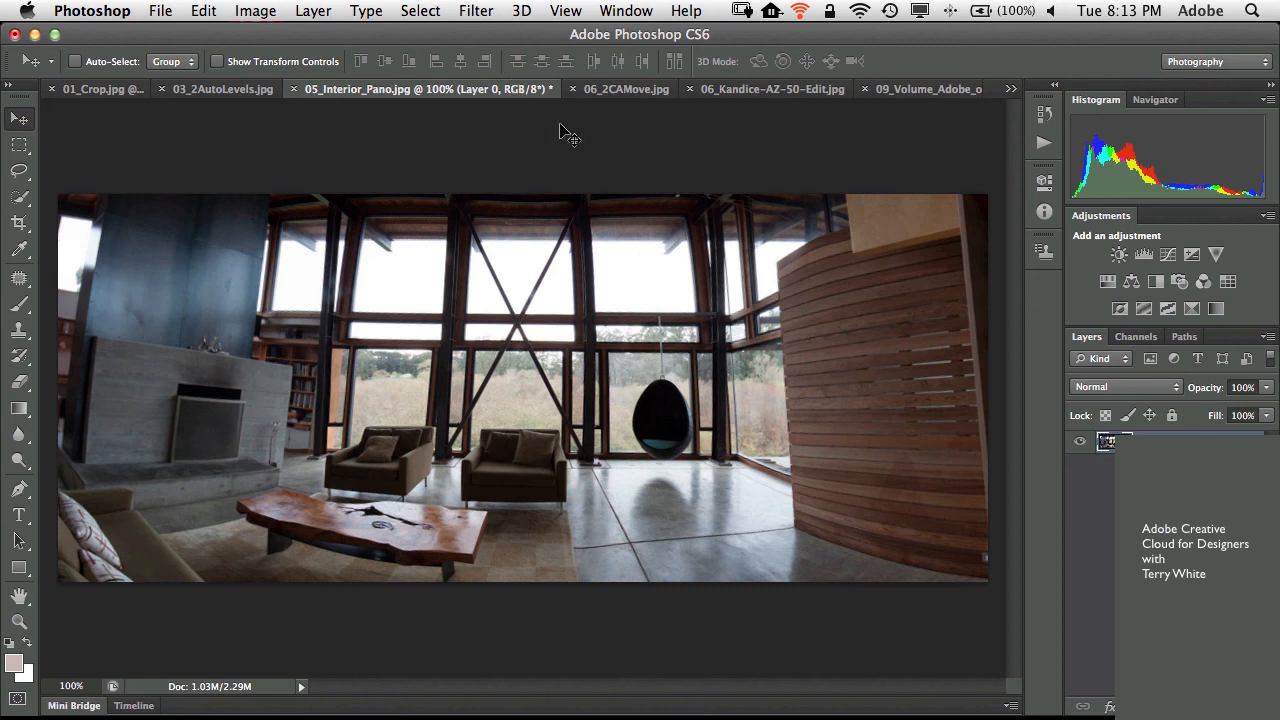
- Outline the reflector in the lower corner of 06_2CAMove.jpg with the Patch tool
left_click(600, 90)
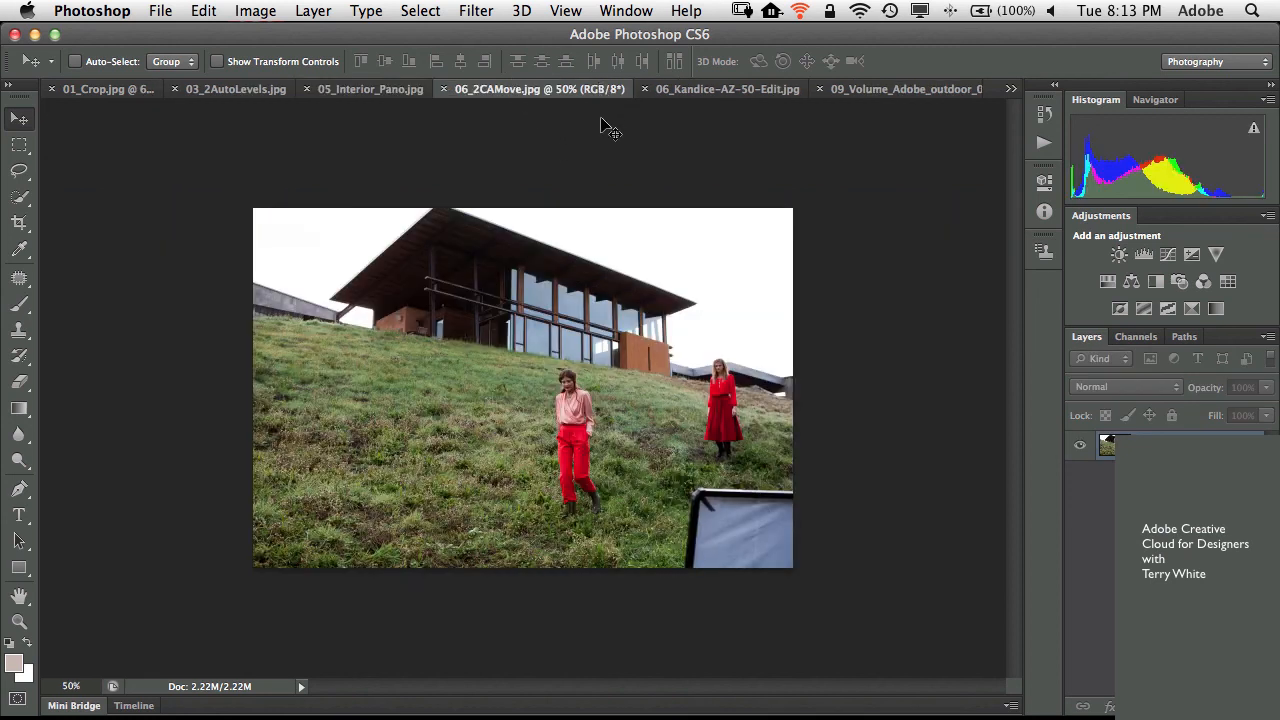
key("super+plus")
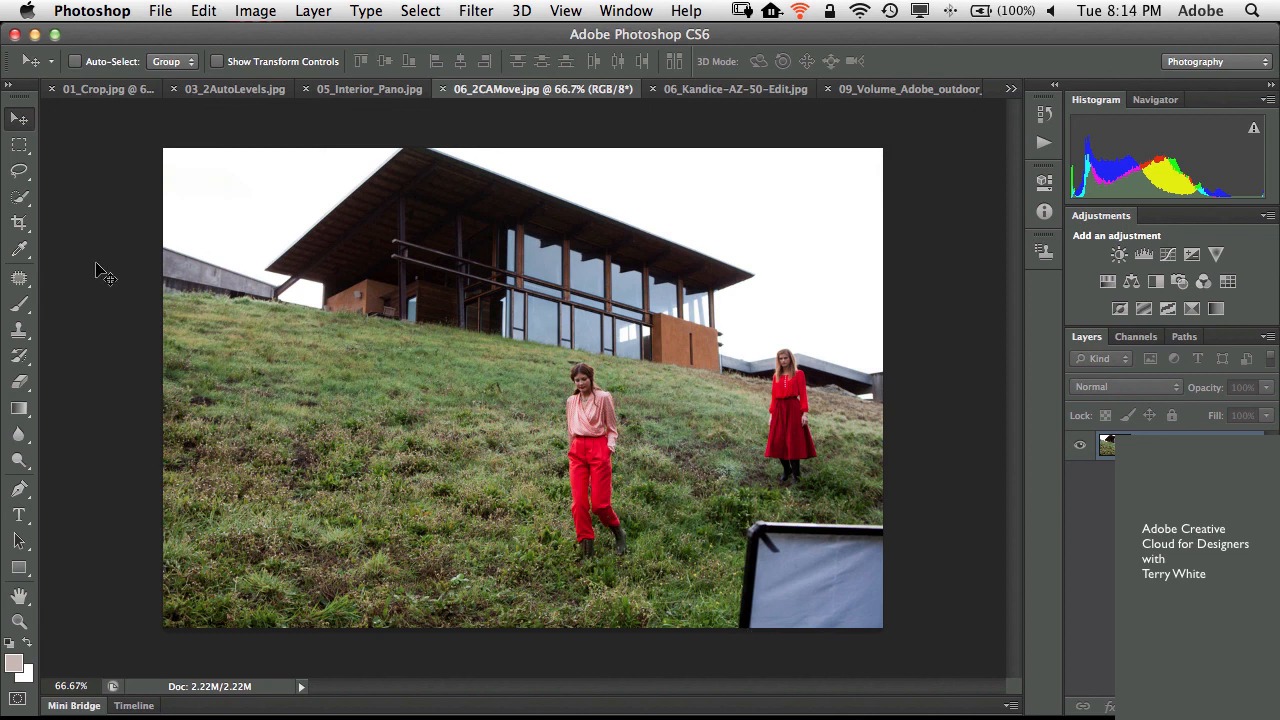
left_click(18, 281)
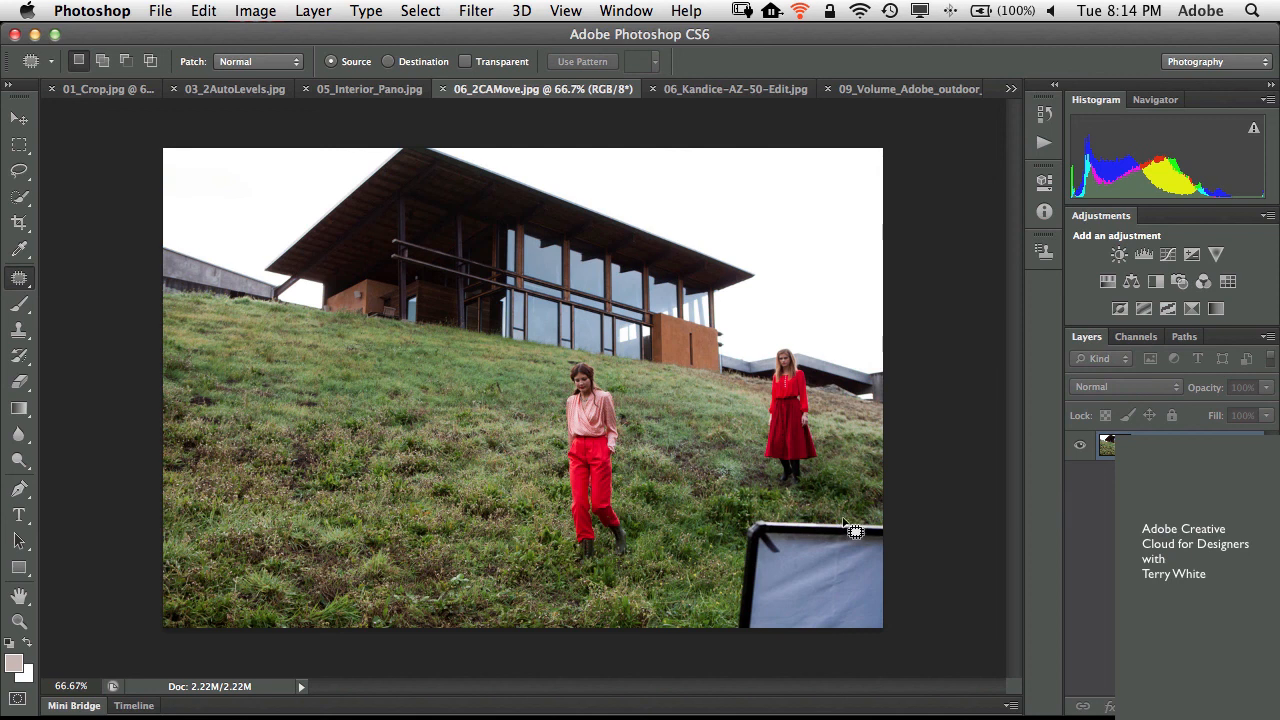
mouse_move(844, 521)
left_mouse_down()
mouse_move(747, 518)
mouse_move(728, 637)
mouse_move(862, 664)
mouse_move(905, 657)
mouse_move(921, 624)
mouse_move(915, 569)
mouse_move(907, 532)
mouse_move(872, 527)
left_mouse_up()
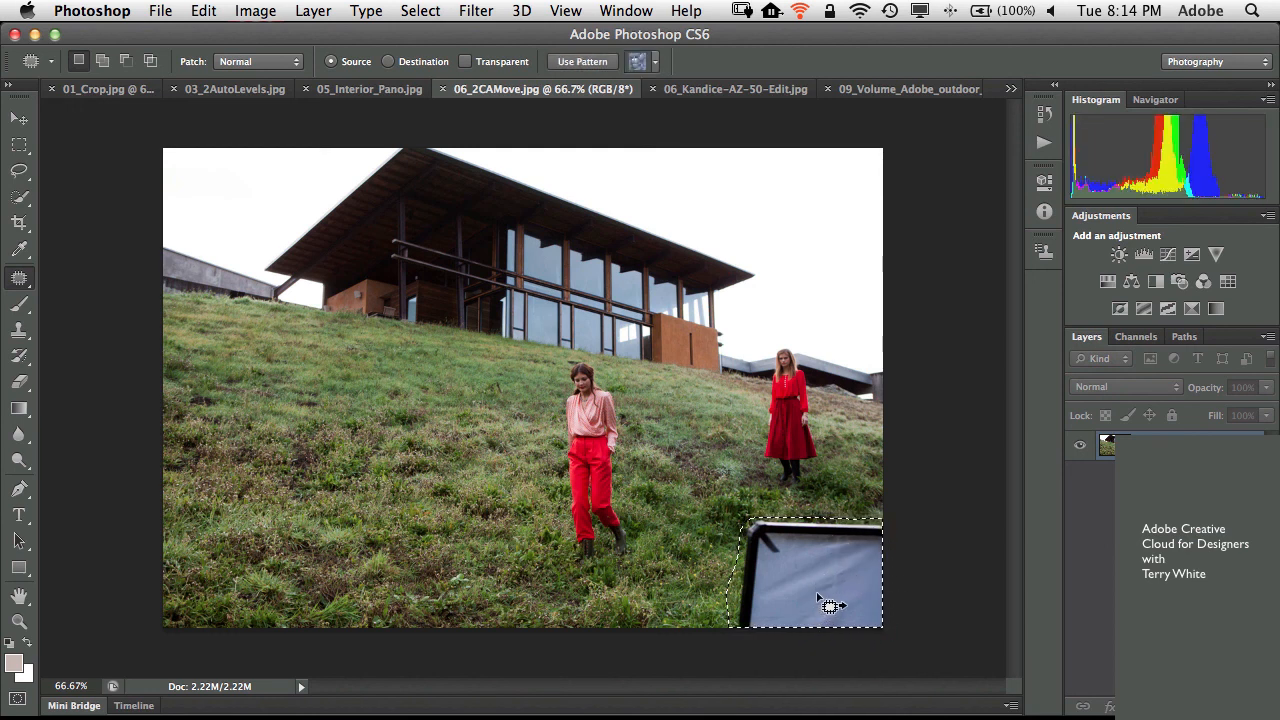
- Try to patch the reflector with nearby grass in Normal mode, and undo the patch
left_click_drag(811, 587, 480, 591)
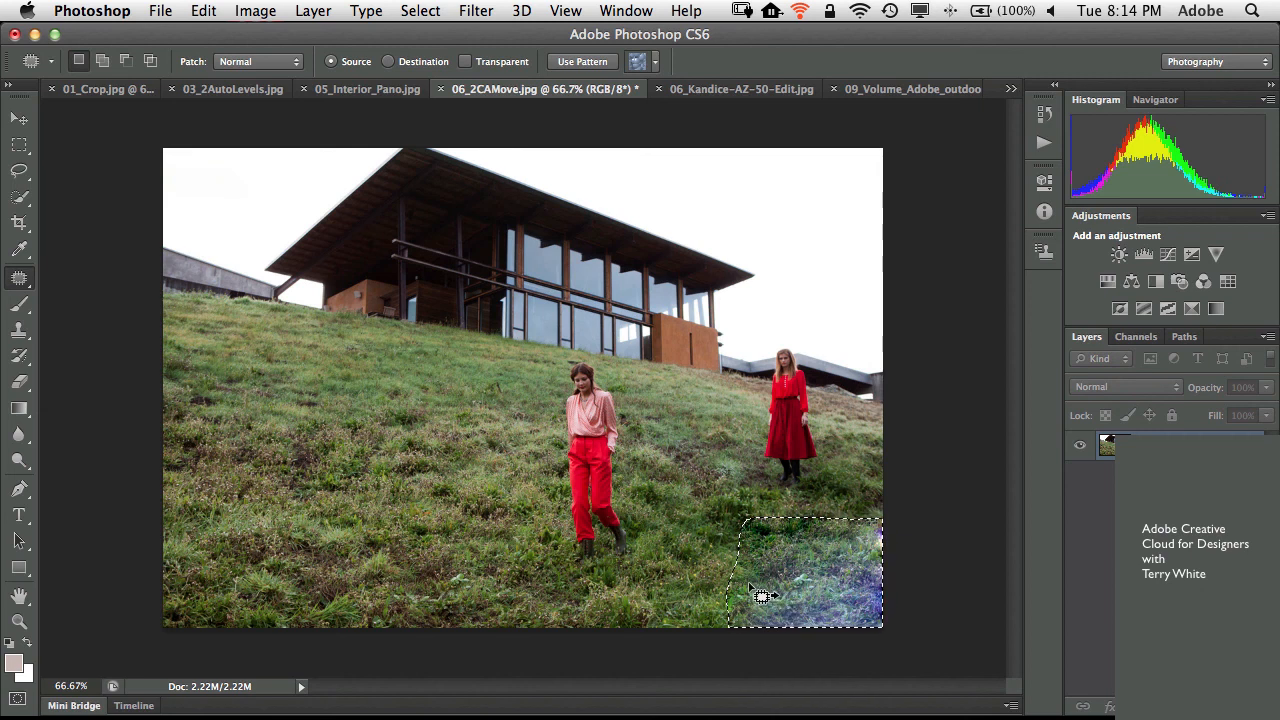
key("super+z")
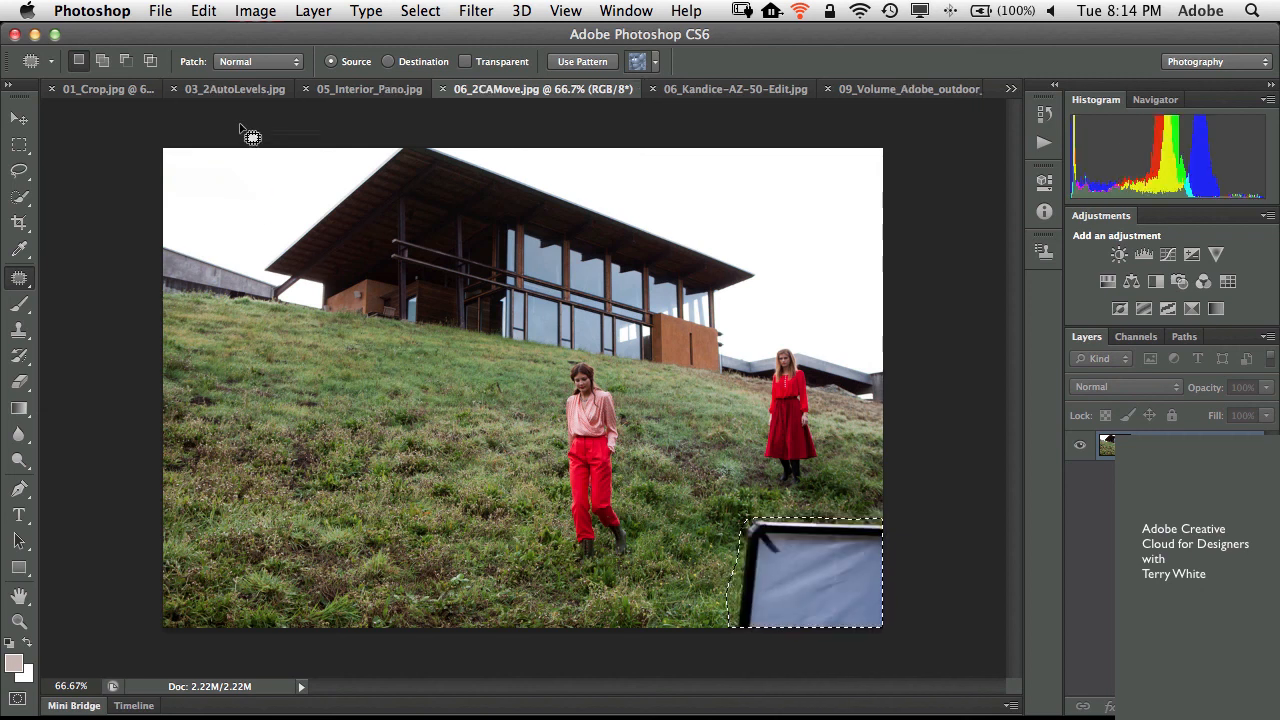
- Replace the outlined reflector with nearby grass using the Content-Aware patch mode, and deselect the area
left_click(240, 66)
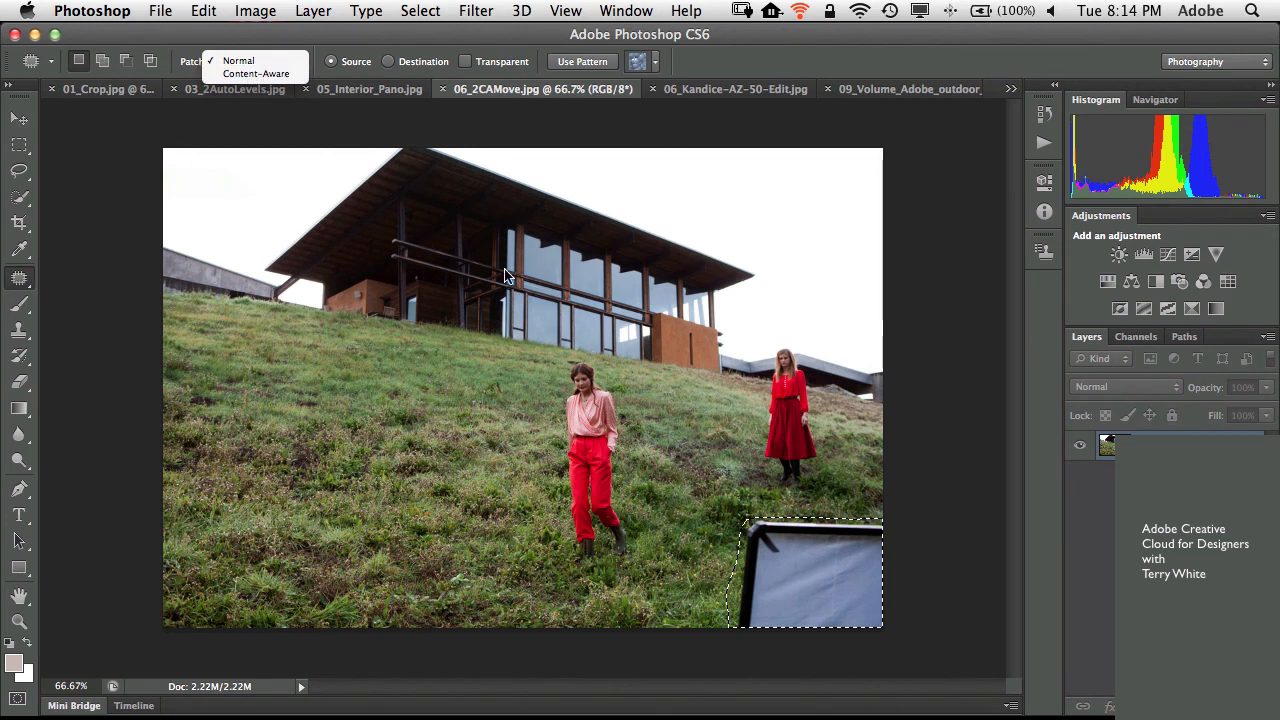
left_click(256, 74)
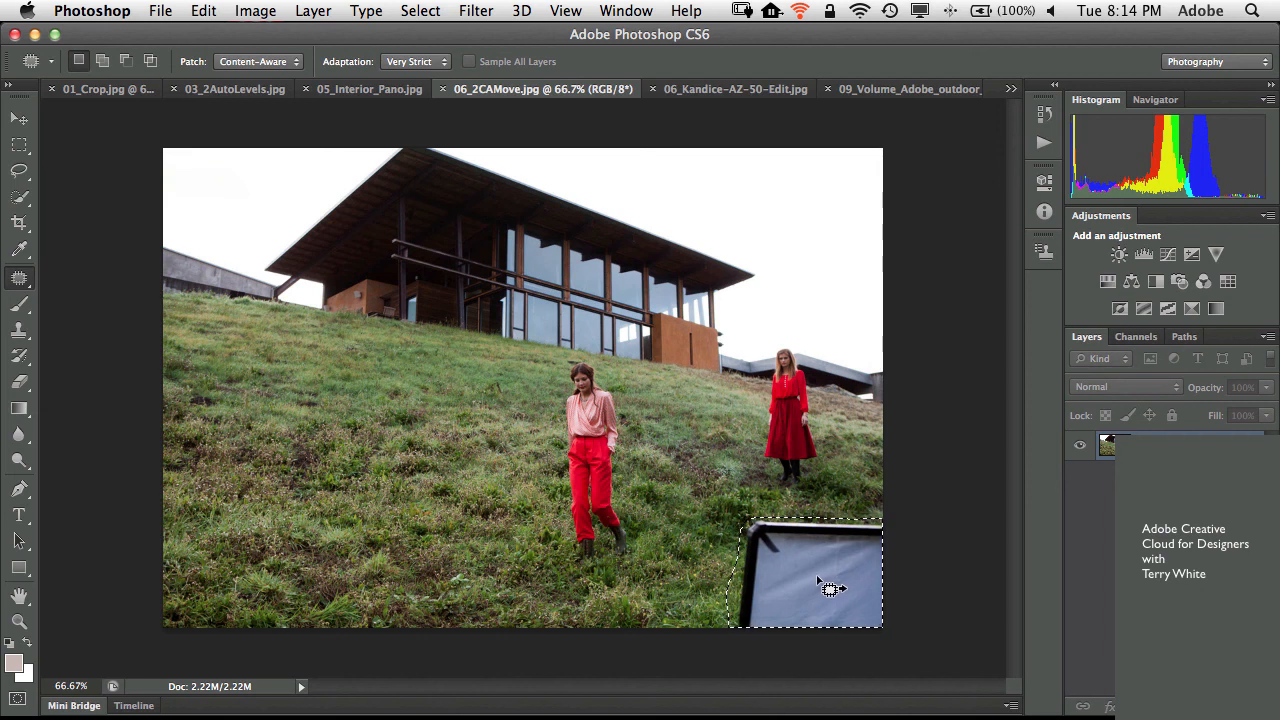
left_click_drag(828, 590, 478, 605)
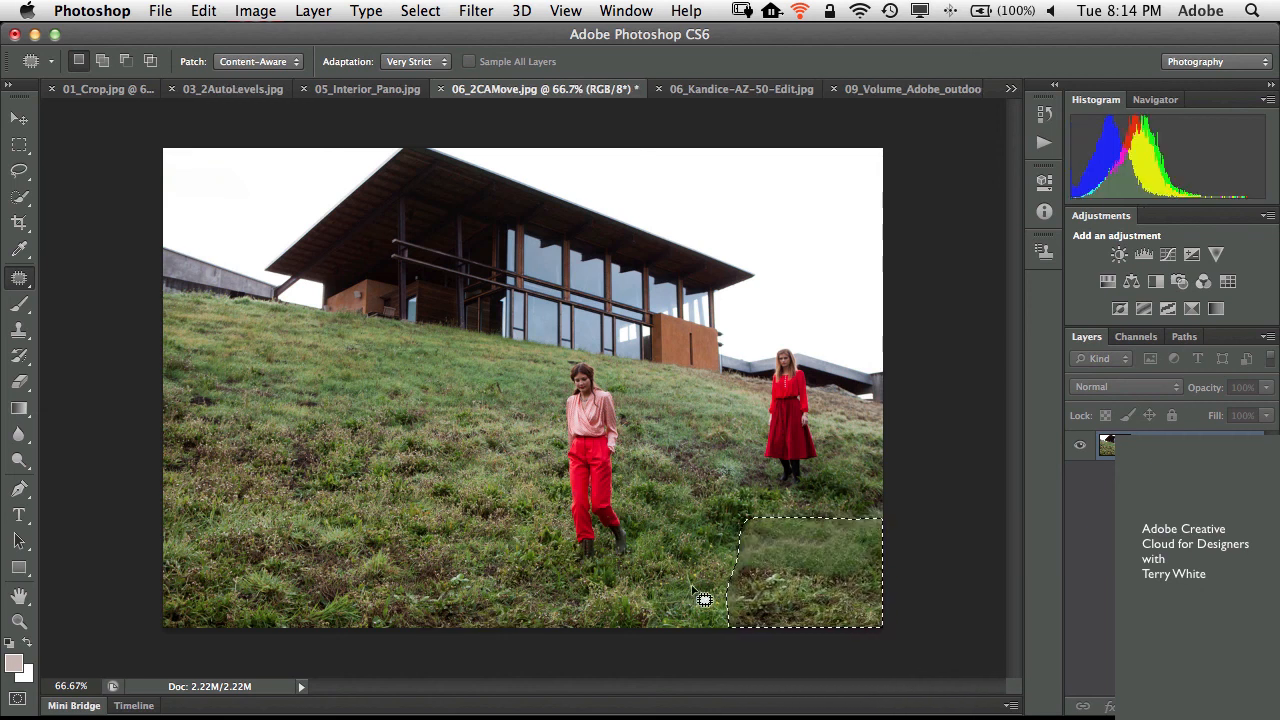
key("super+d")
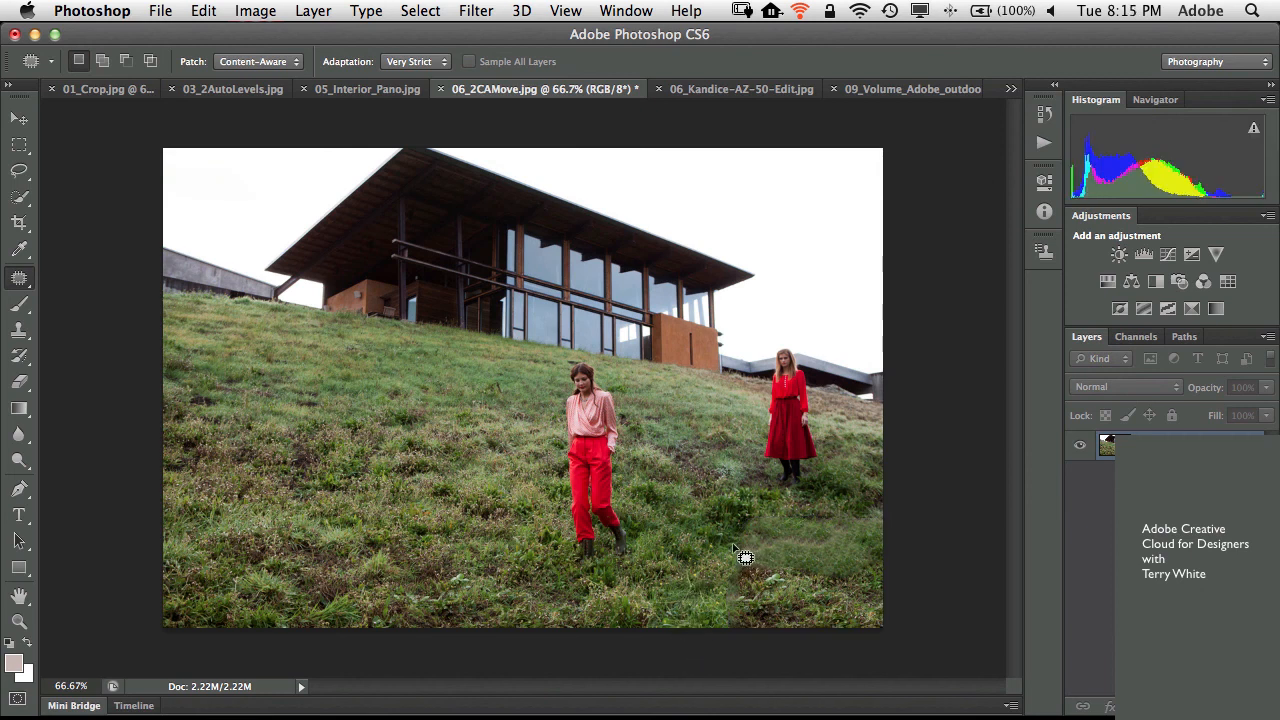
- Blend the edges and blurry spots of the replaced grass with small Normal-mode patches from the surrounding hillside
left_click(268, 62)
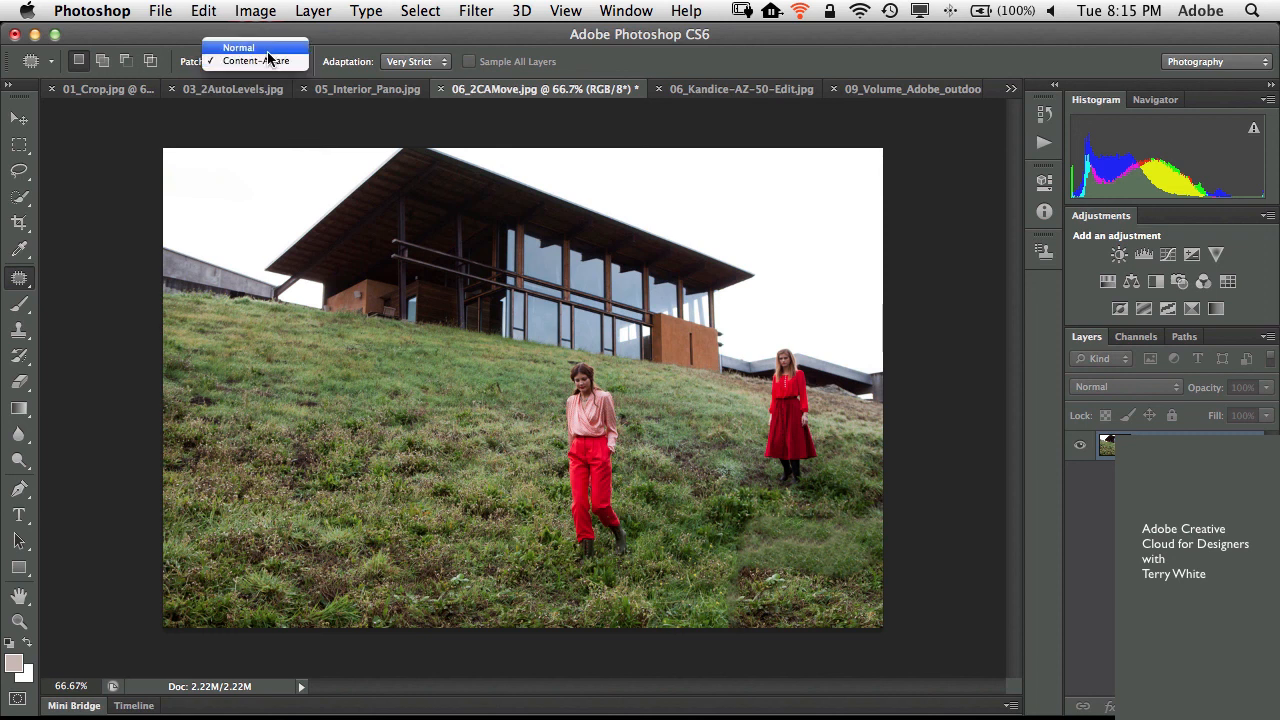
left_click(266, 50)
mouse_move(760, 510)
left_mouse_down()
mouse_move(731, 581)
mouse_move(759, 578)
mouse_move(786, 534)
mouse_move(771, 516)
mouse_move(735, 531)
mouse_move(724, 492)
left_mouse_up()
key("super+d")
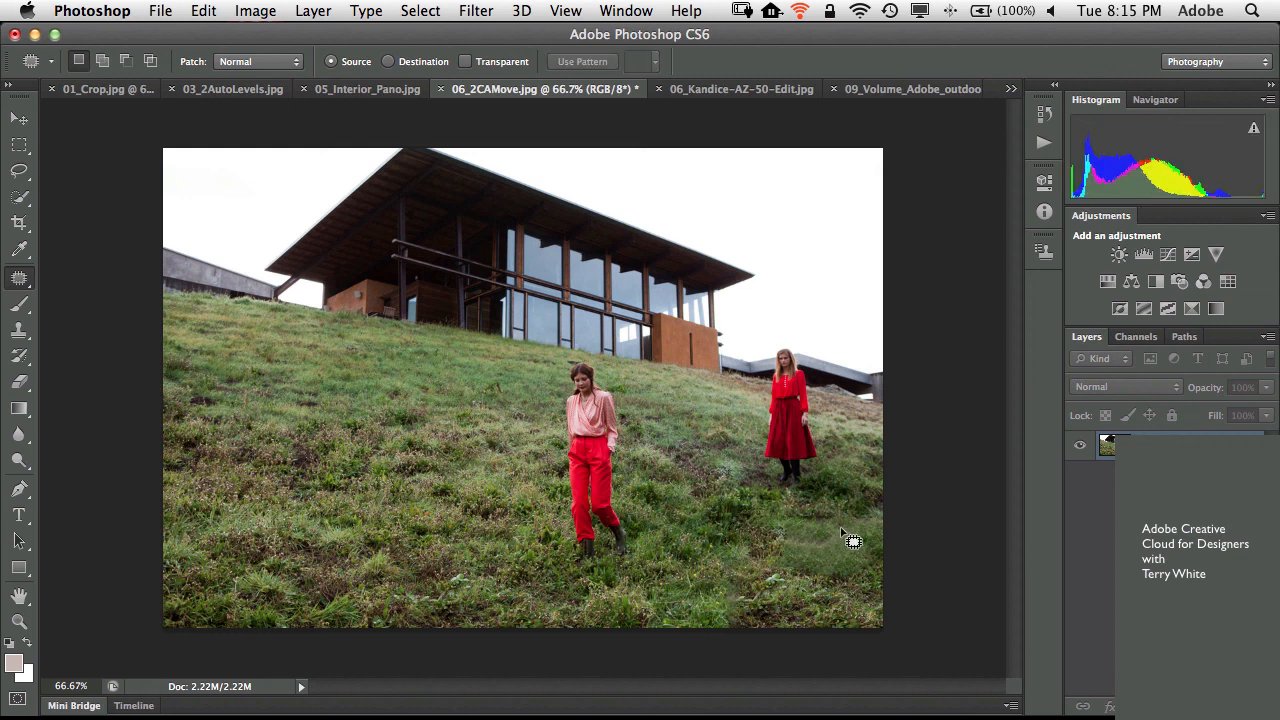
mouse_move(818, 574)
left_mouse_down()
mouse_move(837, 573)
mouse_move(478, 505)
mouse_move(480, 518)
left_mouse_up()
key("super+d")
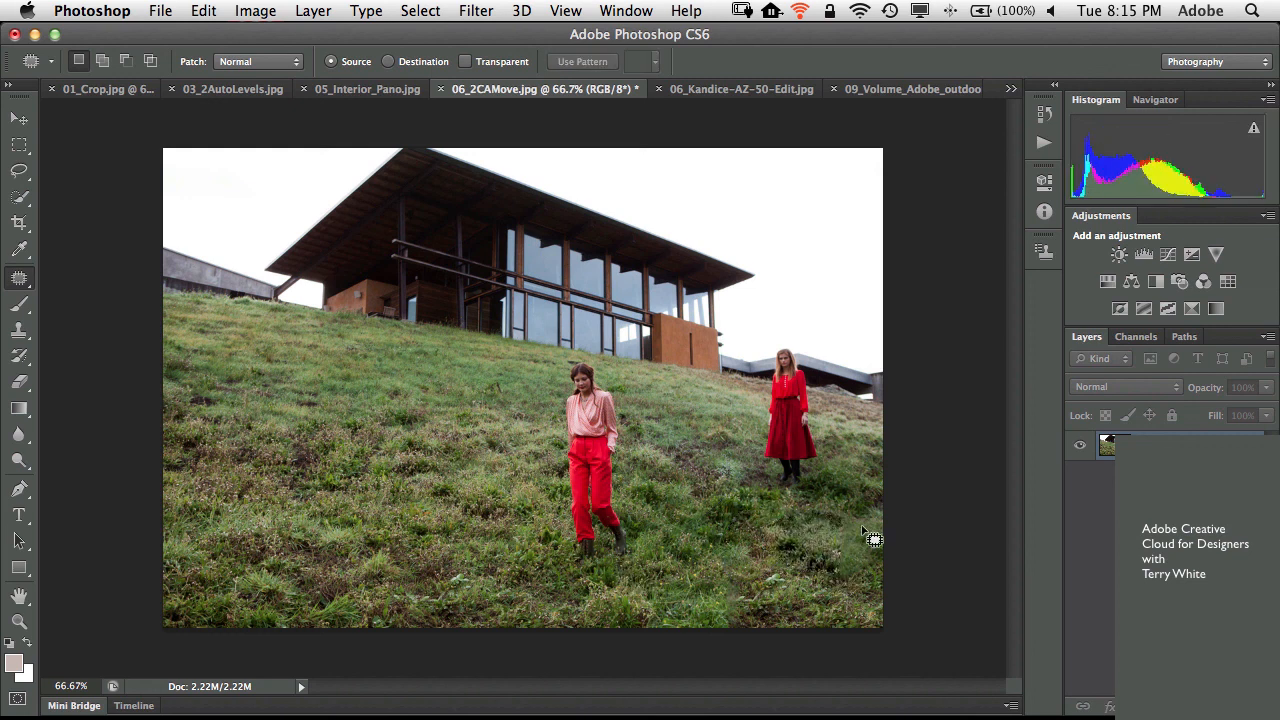
mouse_move(870, 514)
left_mouse_down()
mouse_move(839, 508)
mouse_move(855, 593)
mouse_move(903, 543)
mouse_move(872, 518)
mouse_move(600, 505)
mouse_move(578, 538)
mouse_move(688, 566)
mouse_move(751, 615)
mouse_move(755, 590)
mouse_move(706, 596)
left_mouse_up()
key("super+d")
key("super+d")
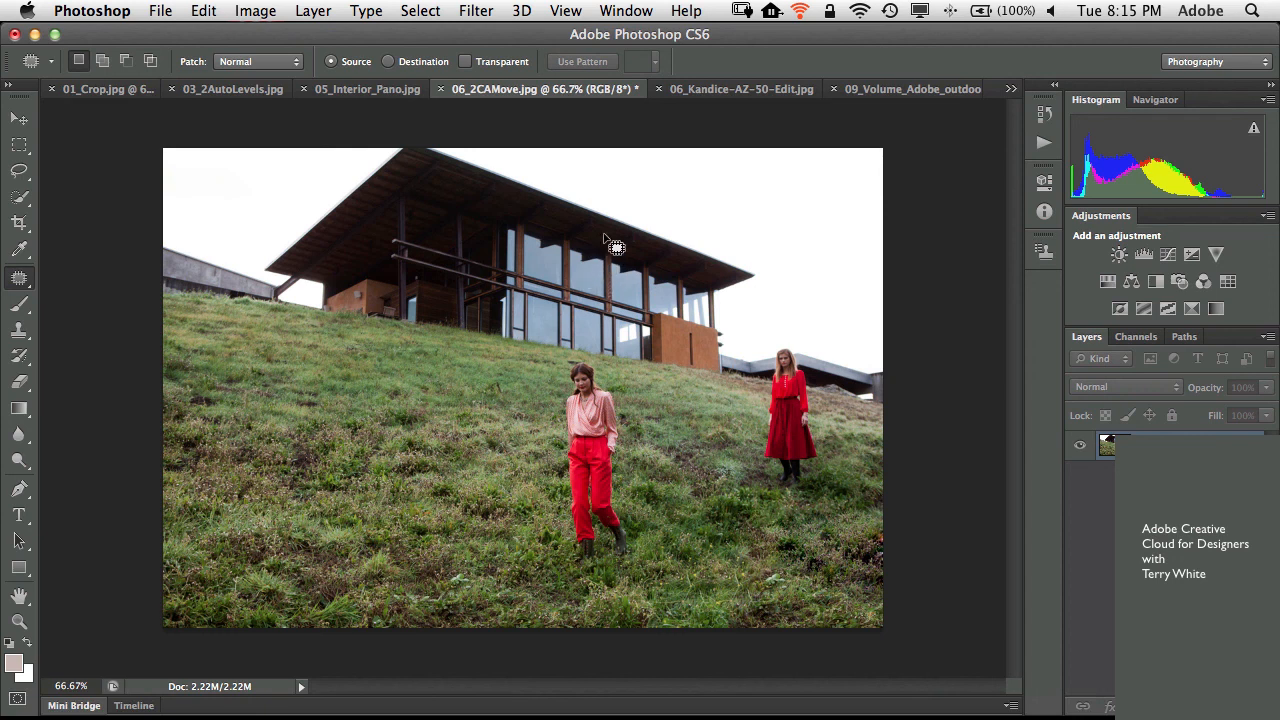
- Bring up the photo of the woman in the long dress on the red rocks at 50% zoom
left_click(705, 90)
key("super+equal")
key("super+equal")
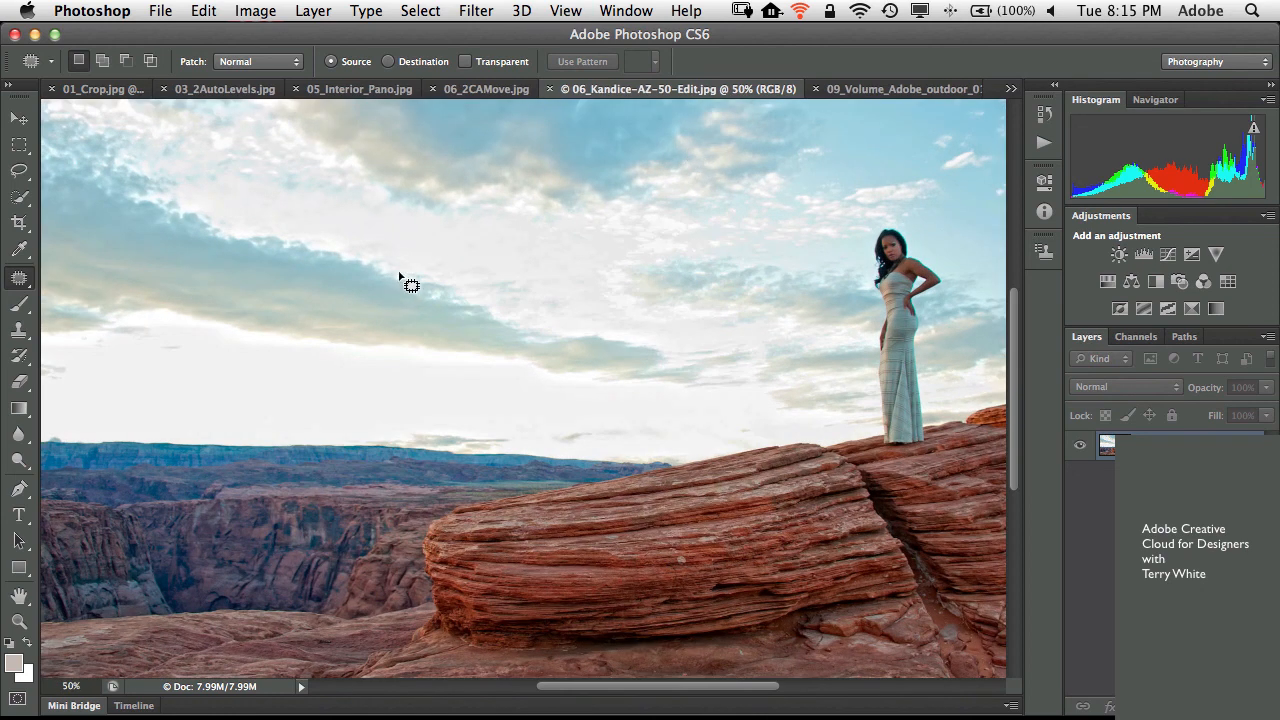
- Switch to Adobe Bridge and preview _TLW6481.jpg from the Photoshop CS6 TW folder at full screen
mouse_move(472, 714)
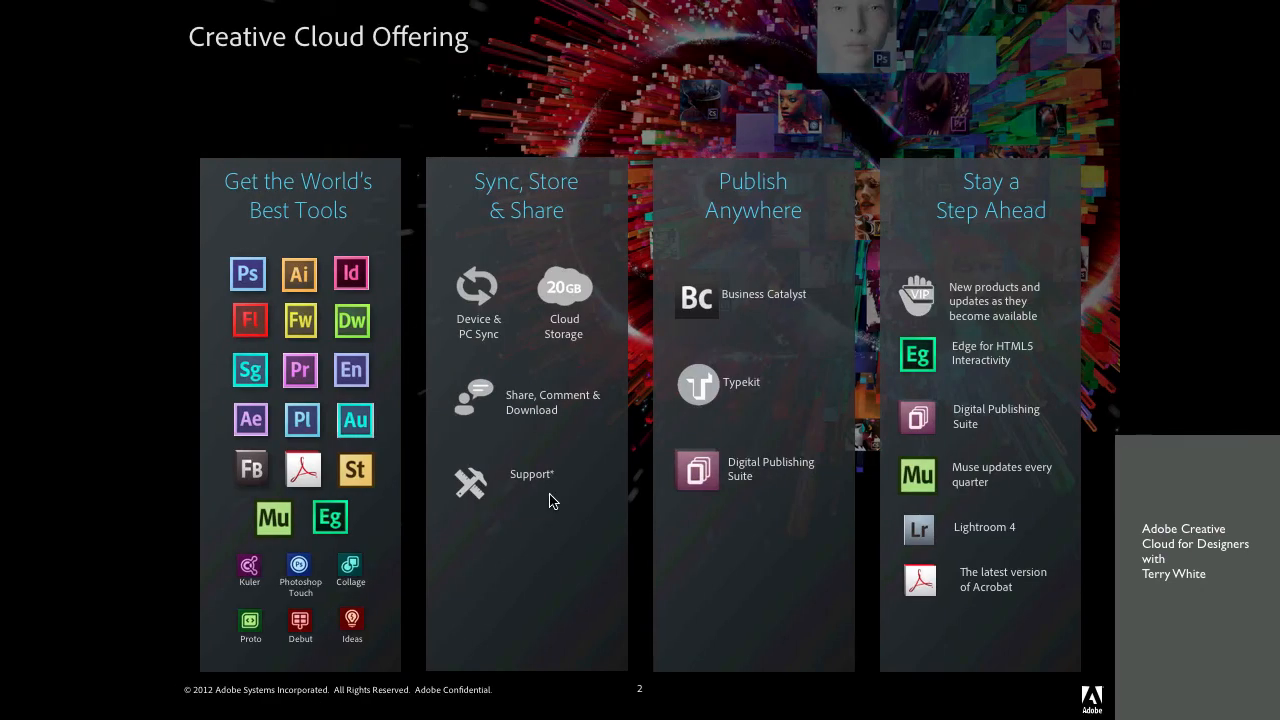
key("space")
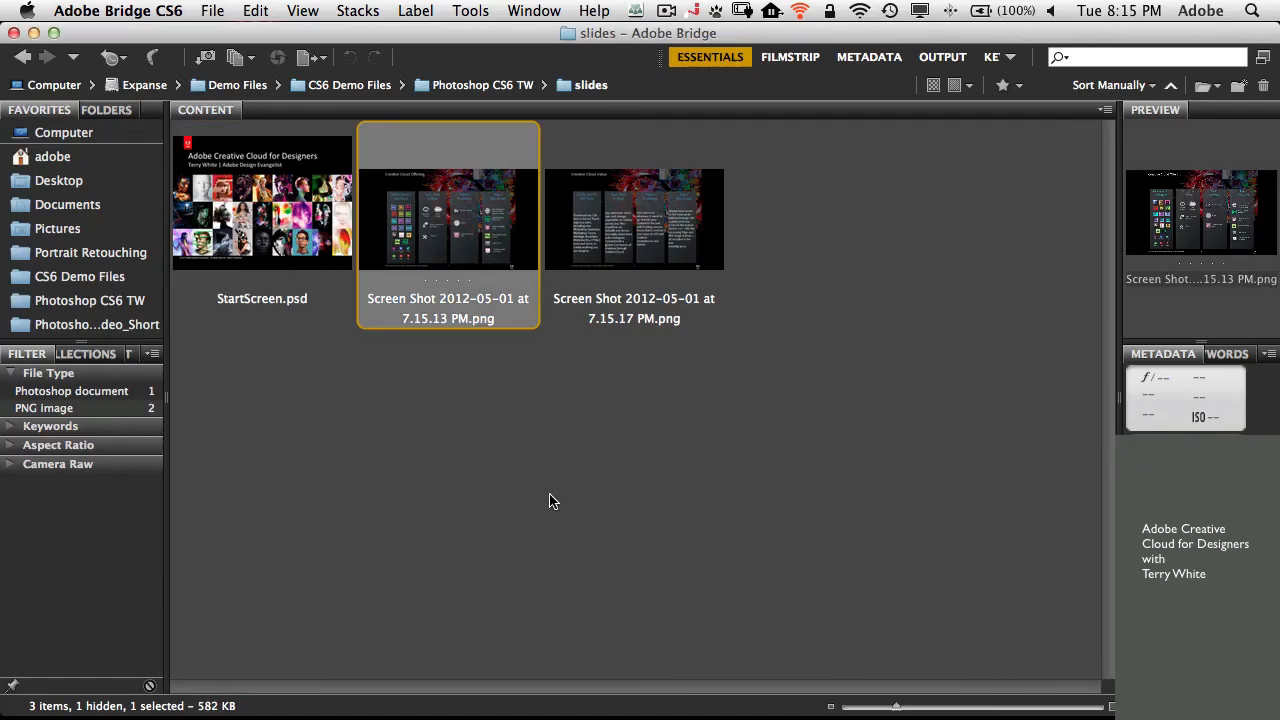
left_click(90, 300)
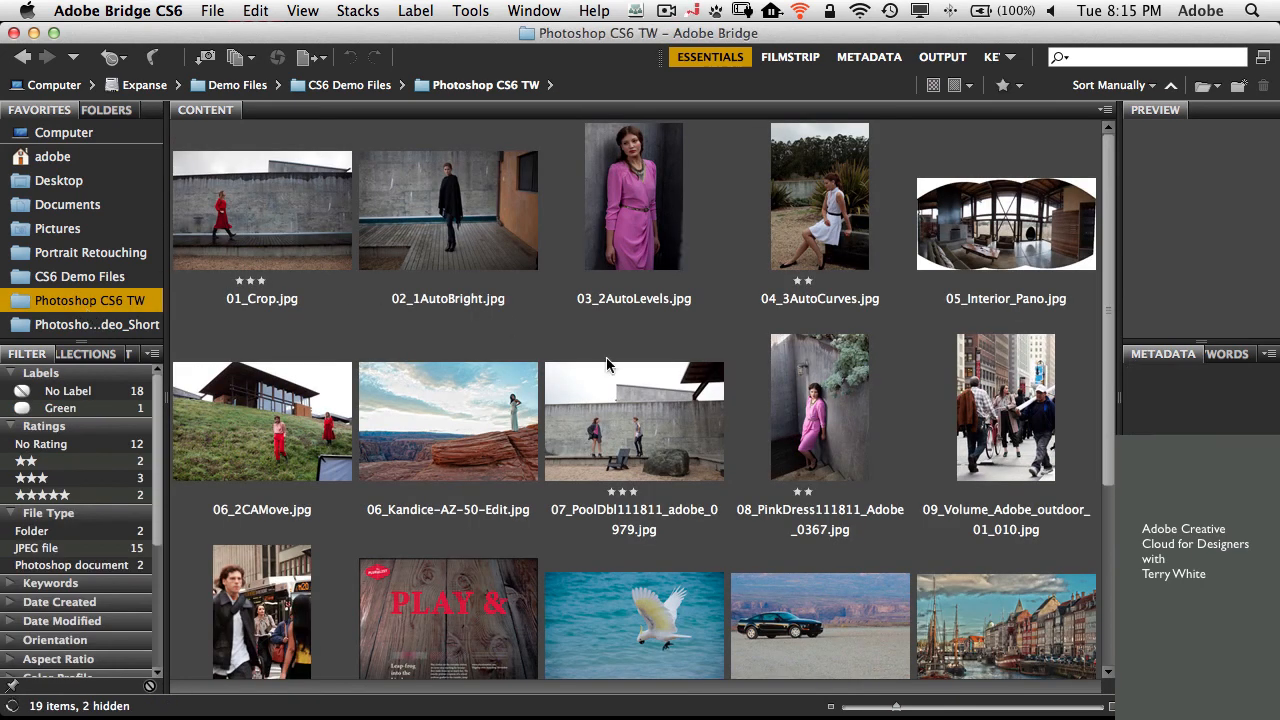
scroll(817, 520, "down", 5)
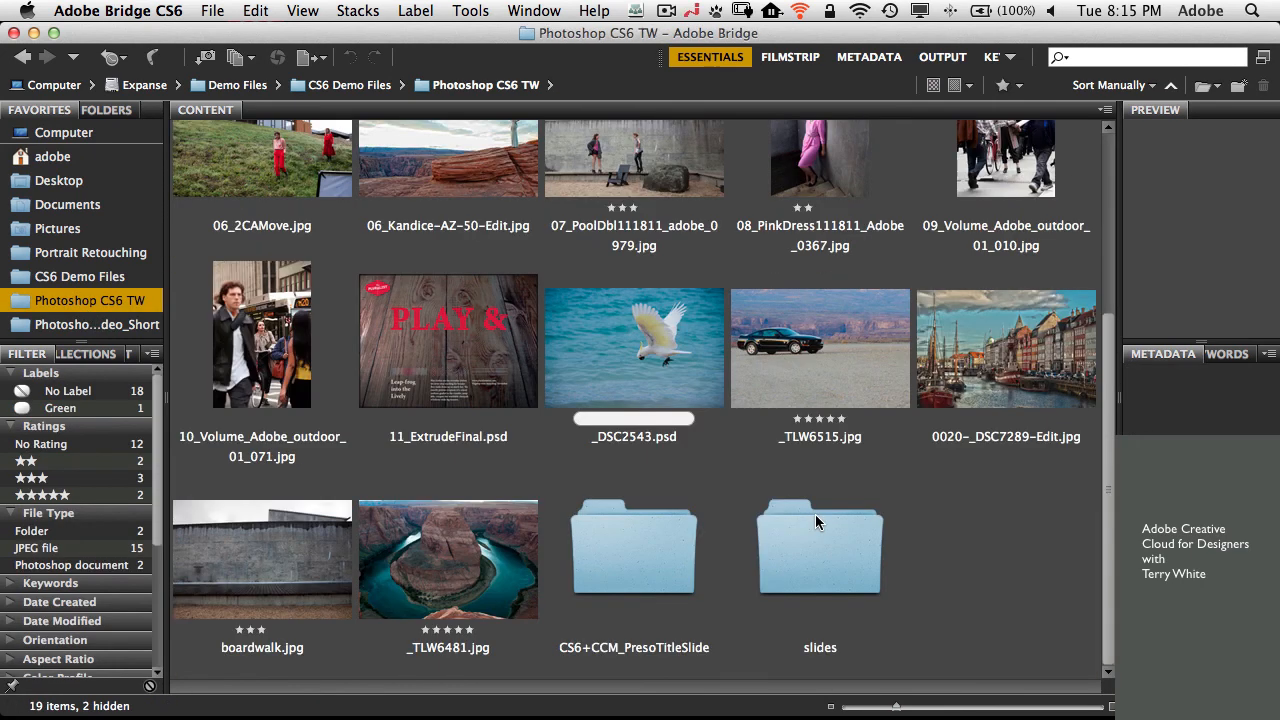
left_click(510, 558)
key("space")
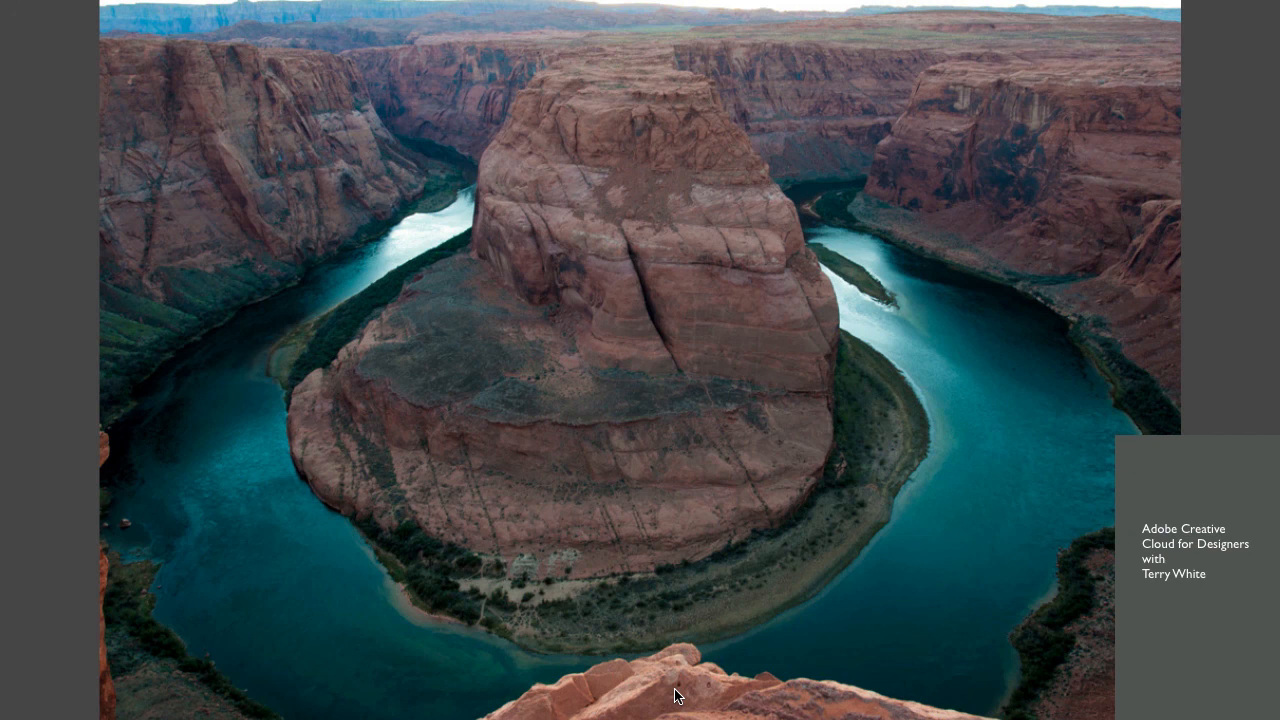
key("space")
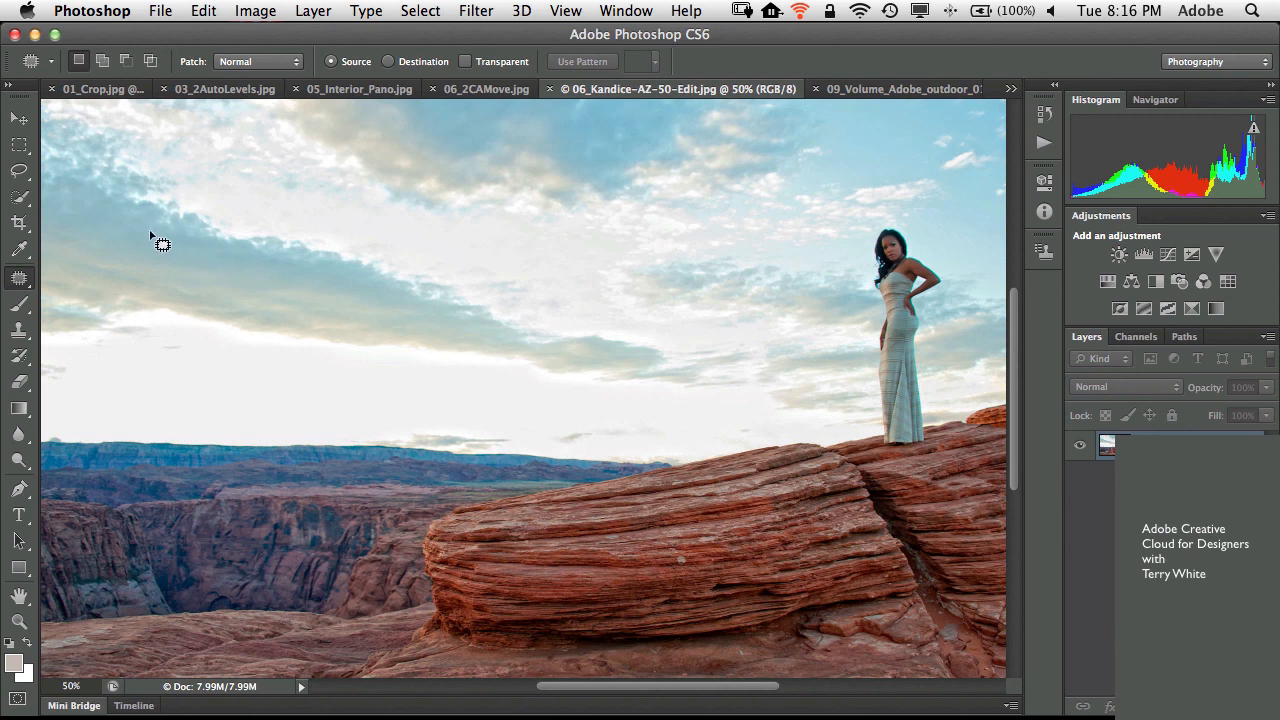
- Select the standing woman from head to hem with the Quick Selection tool and refine the area around her bent arm
left_click(20, 199)
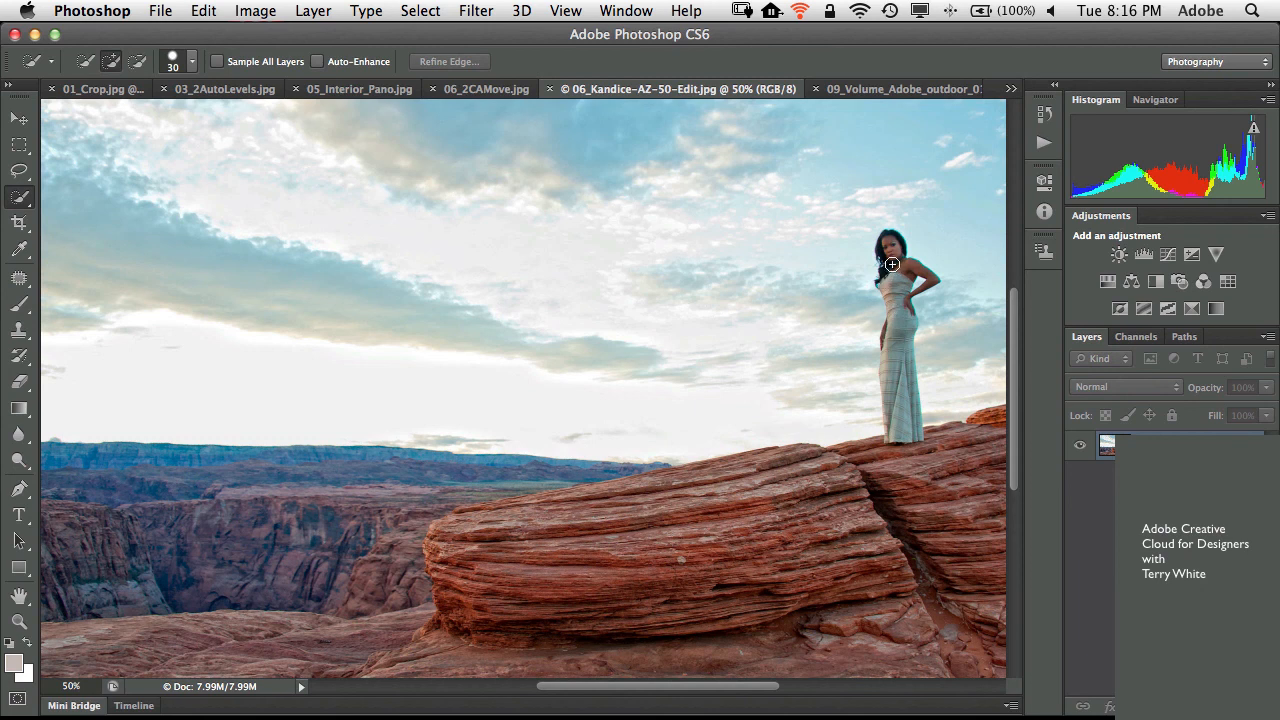
mouse_move(892, 264)
left_mouse_down()
mouse_move(893, 253)
mouse_move(887, 409)
left_mouse_up()
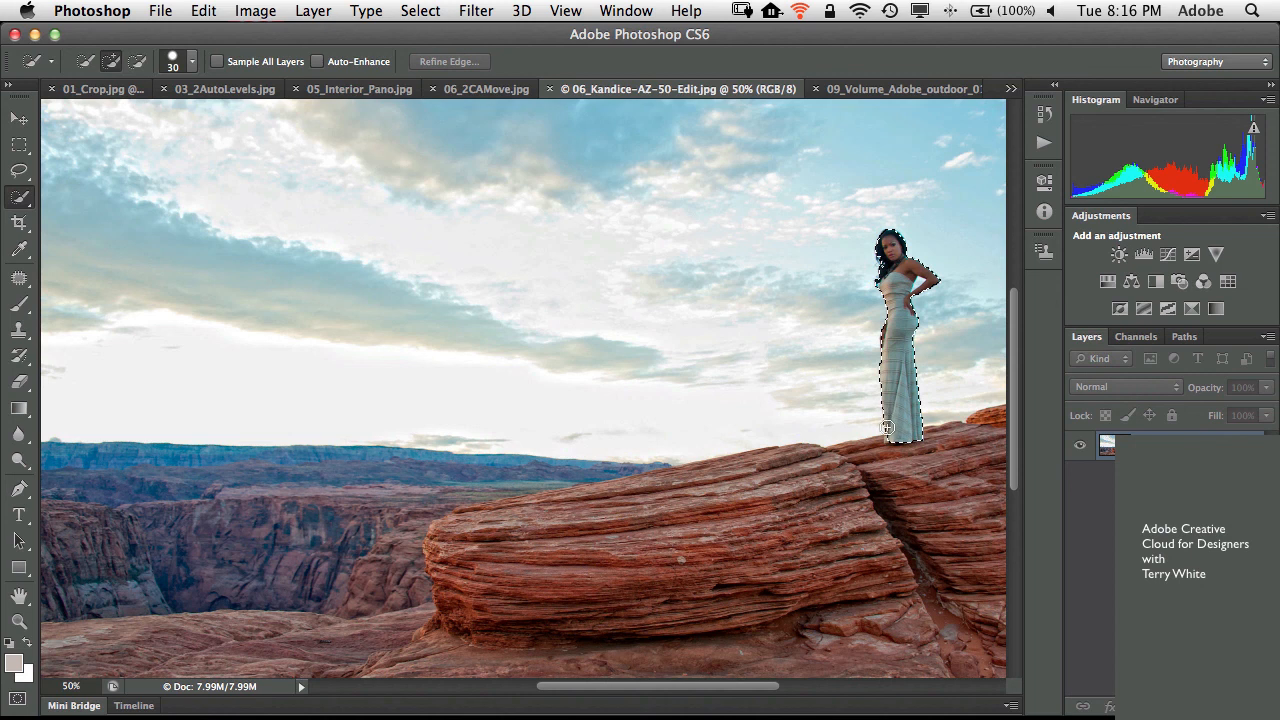
left_click(915, 288)
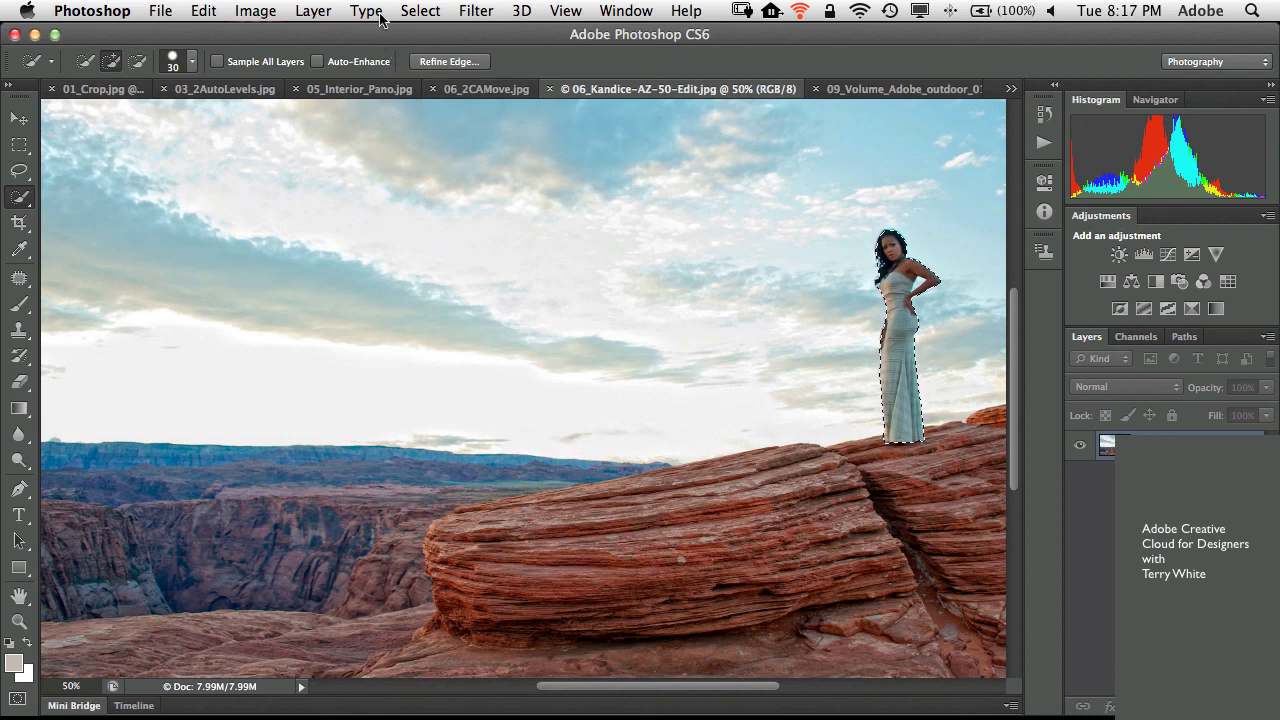
- Expand the selection around the standing woman by 6 pixels
left_click(416, 10)
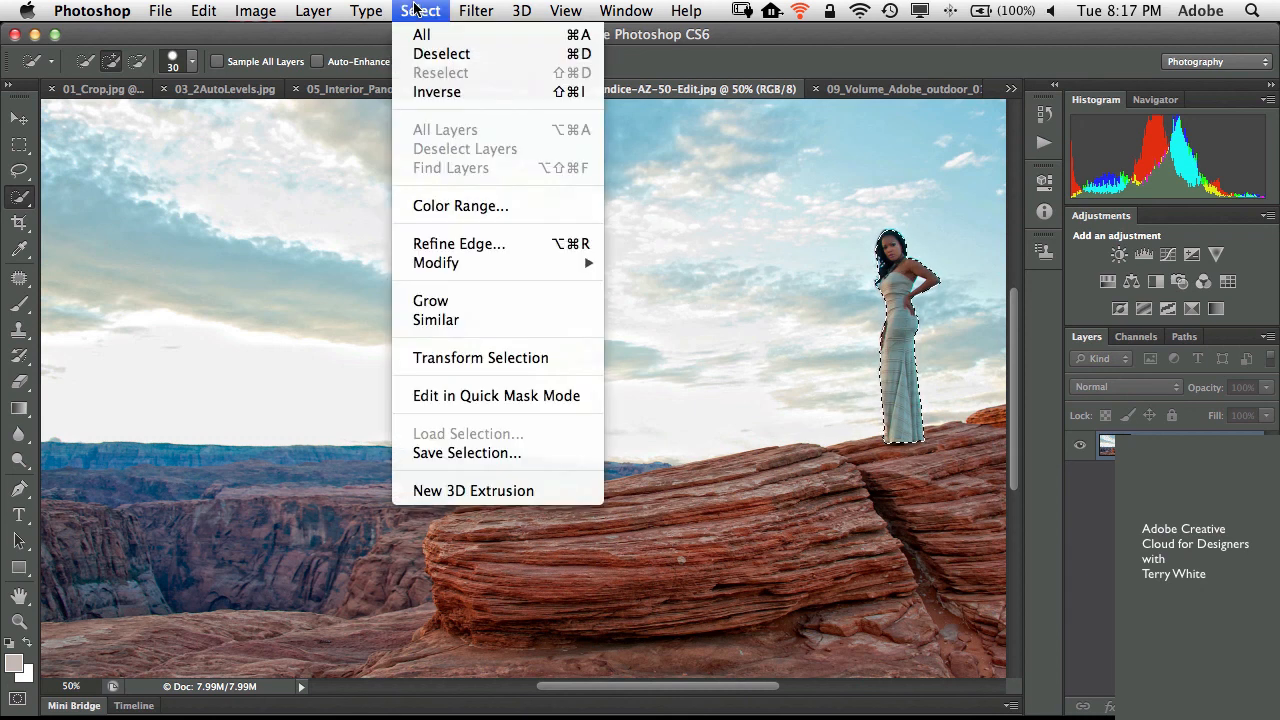
mouse_move(458, 264)
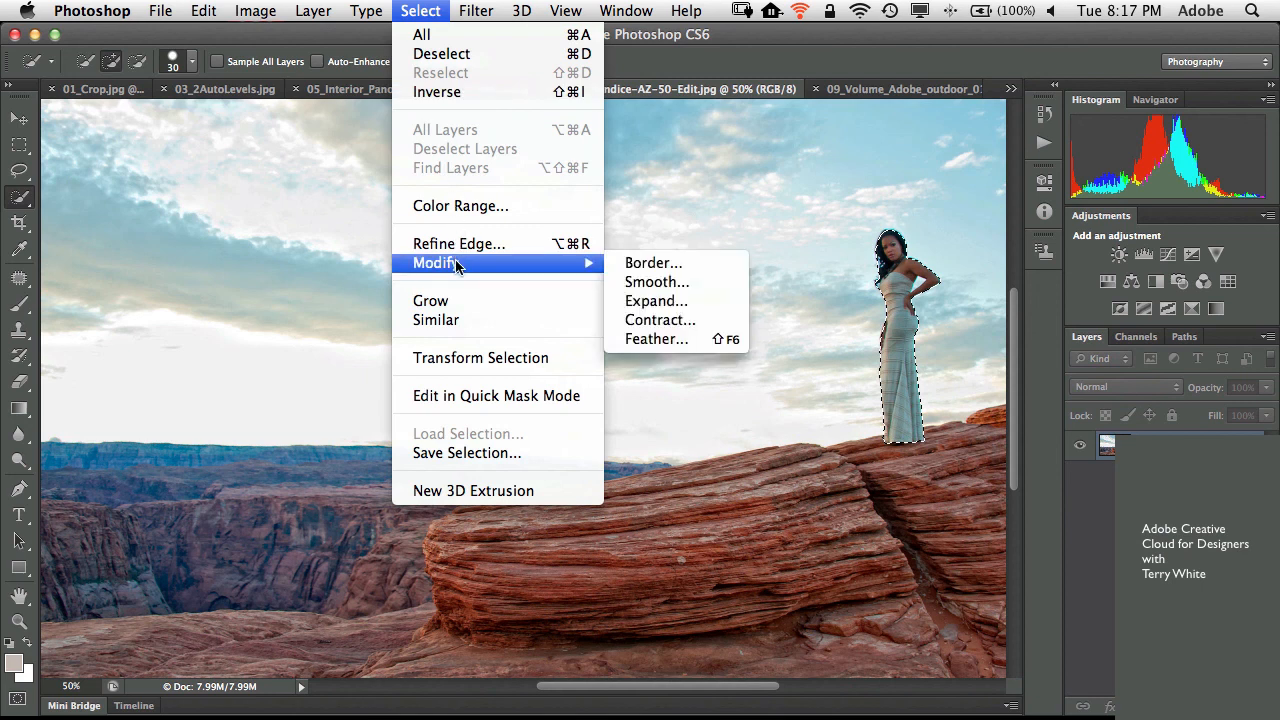
left_click(657, 302)
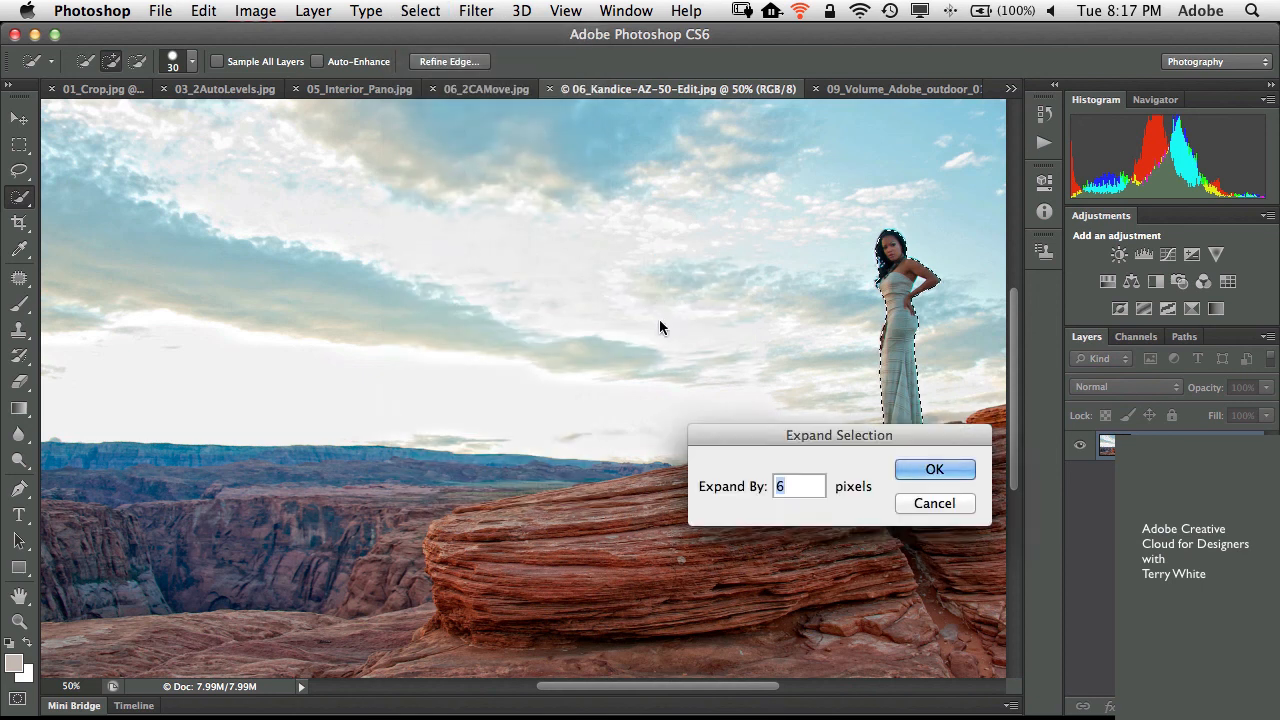
left_click(929, 467)
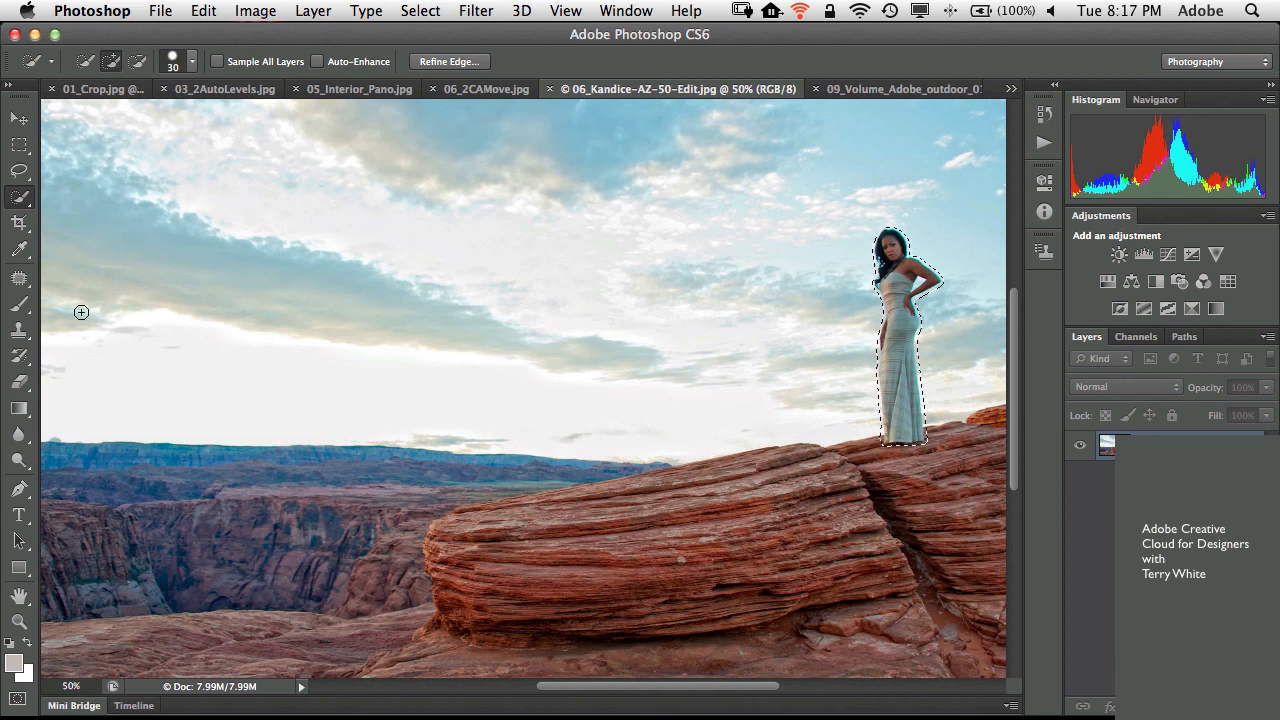
- Relocate the selected woman to the far-left end of the foreground rock ledge with the Content-Aware Move tool and deselect her
left_click(19, 281)
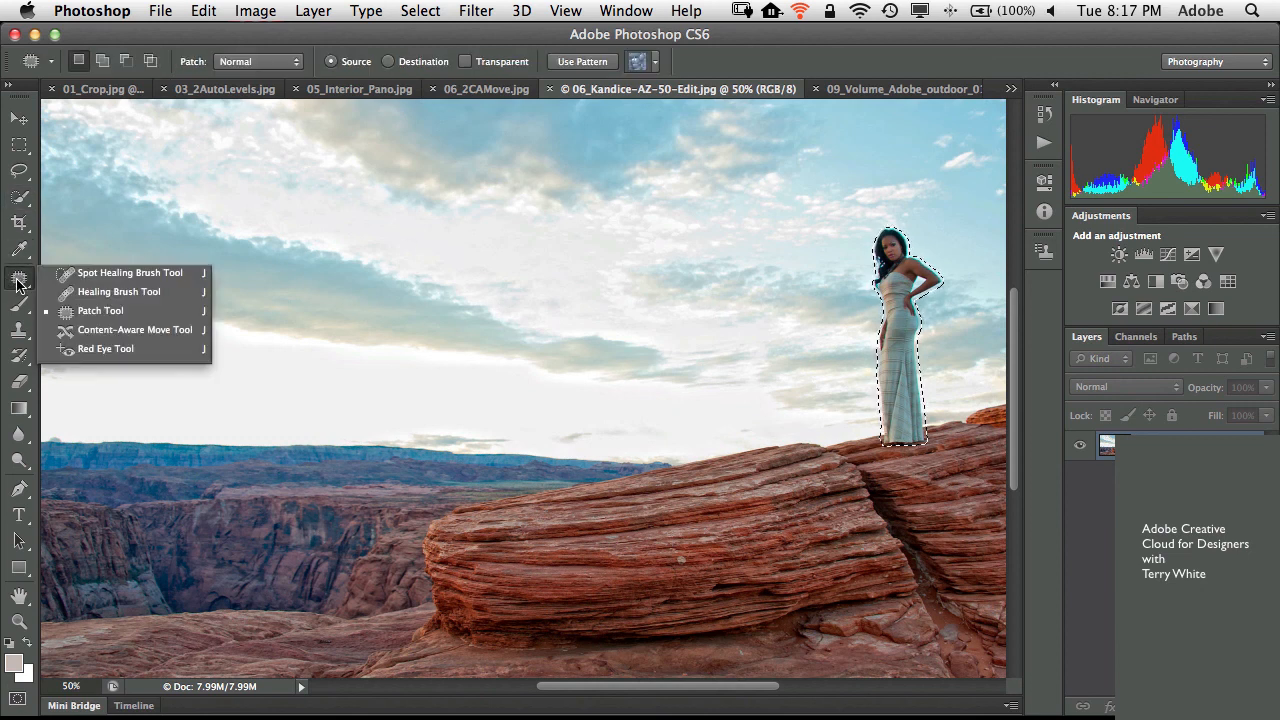
left_click(124, 330)
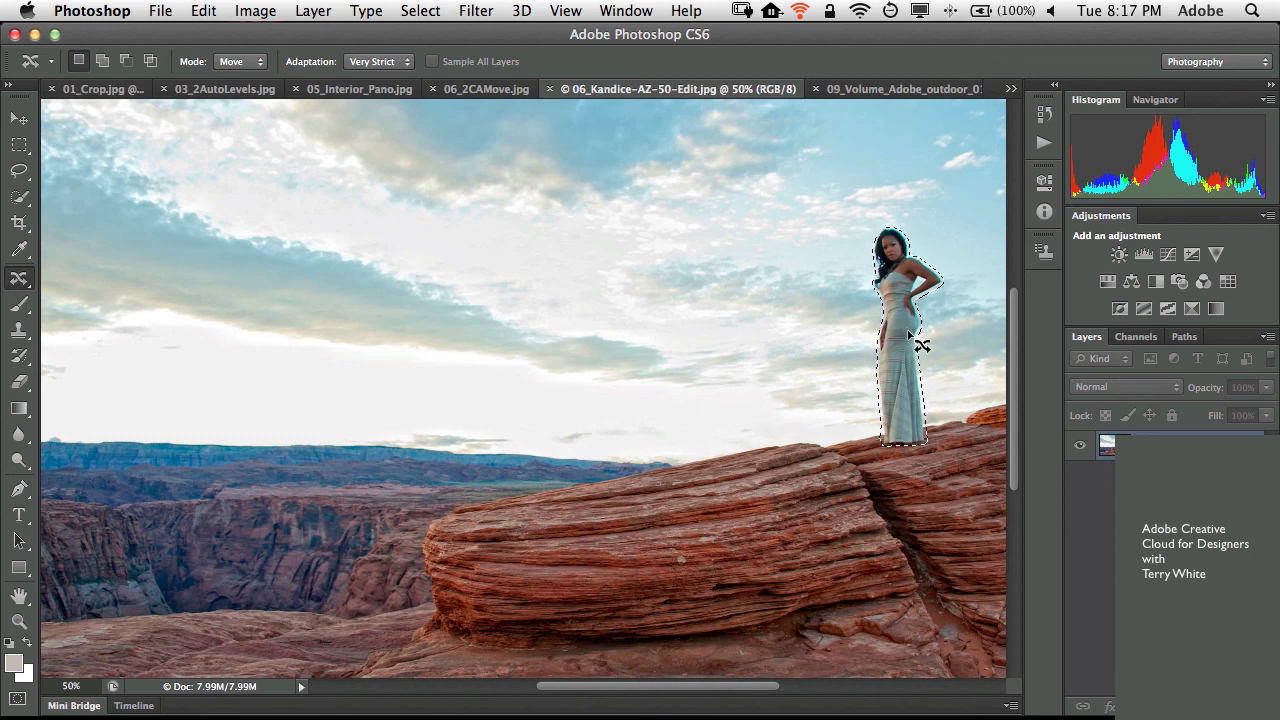
left_click_drag(912, 342, 472, 393)
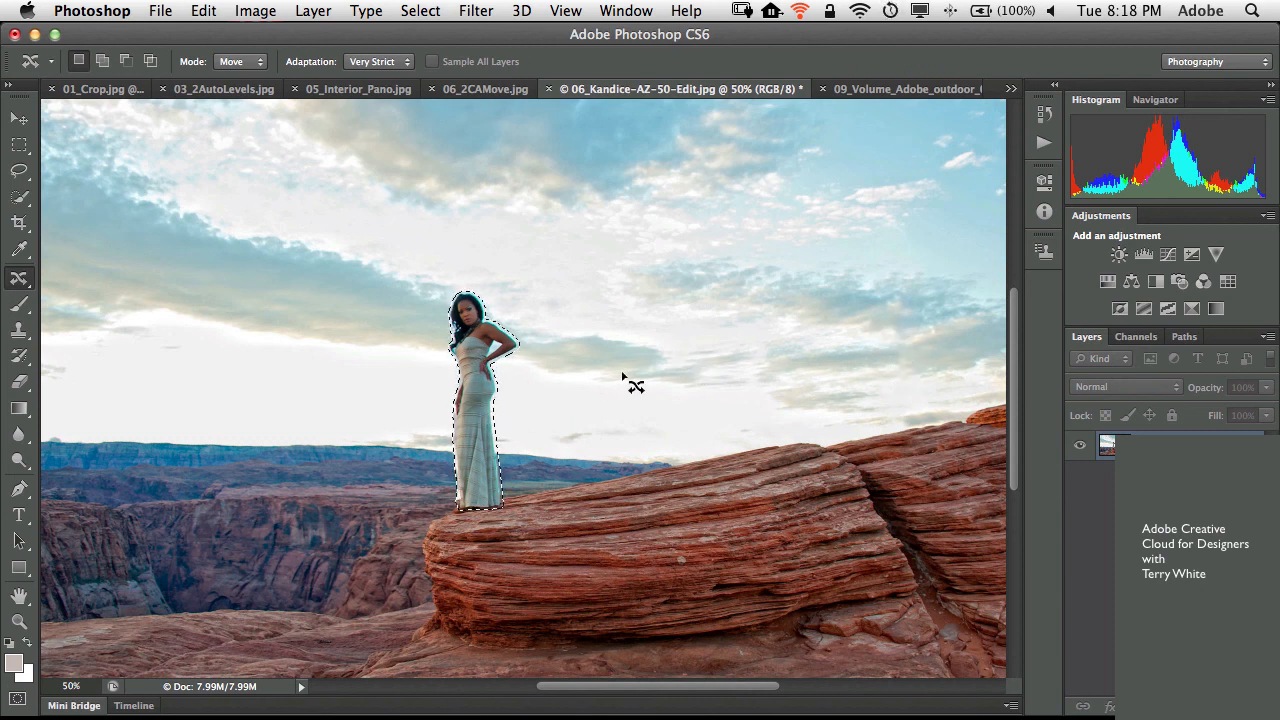
key("super+d")
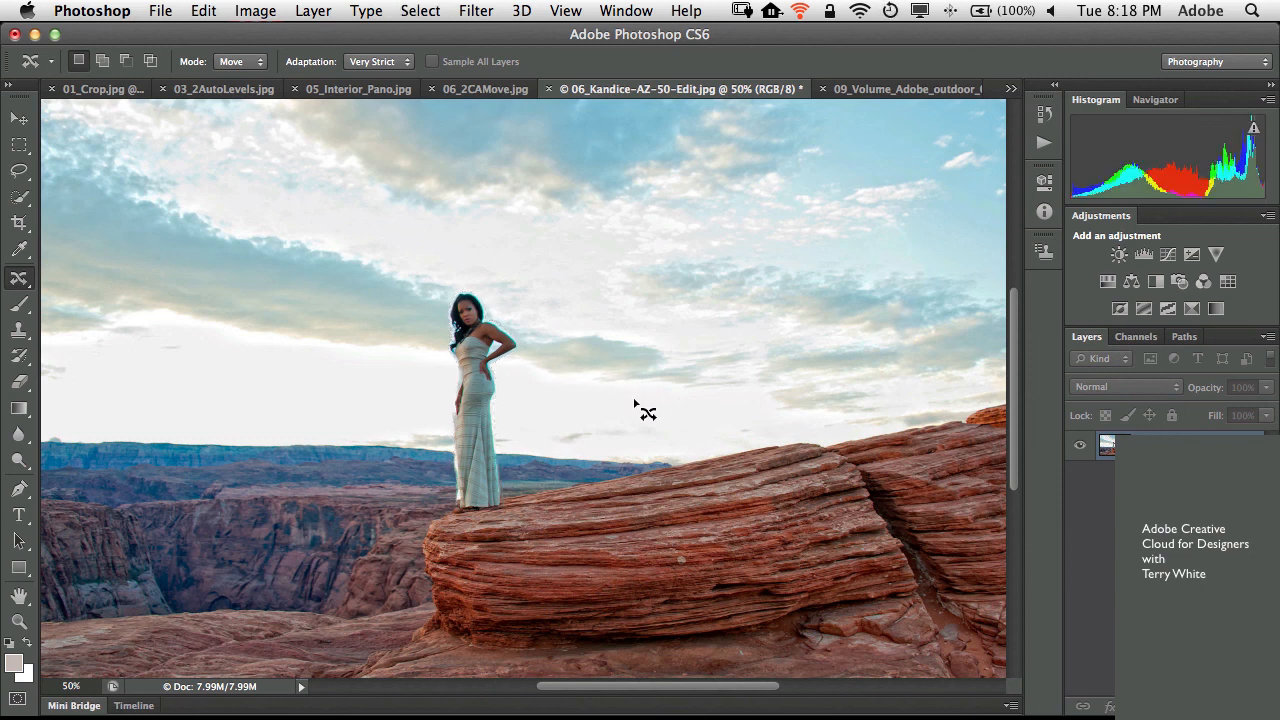
- Bring up 06_2CAMove.jpg and select the woman in the red dress, including her boots, with the Quick Selection tool
left_click(474, 91)
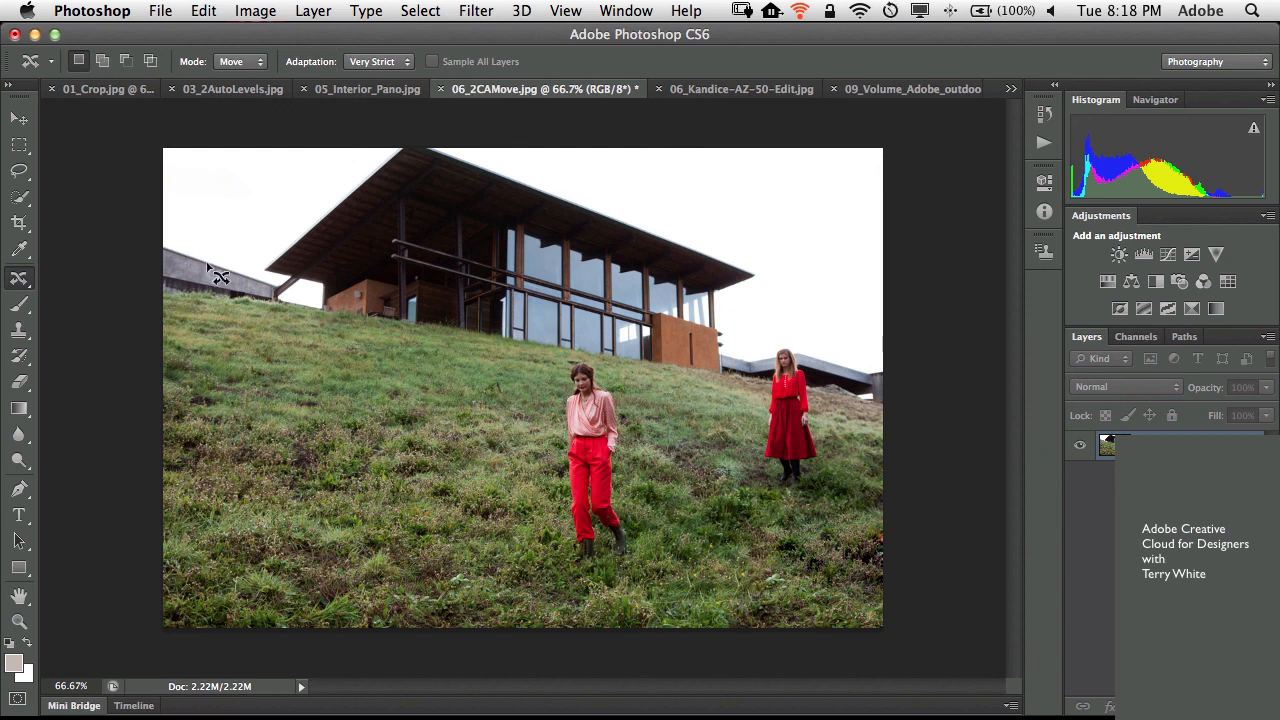
left_click(30, 199)
left_click_drag(789, 392, 787, 402)
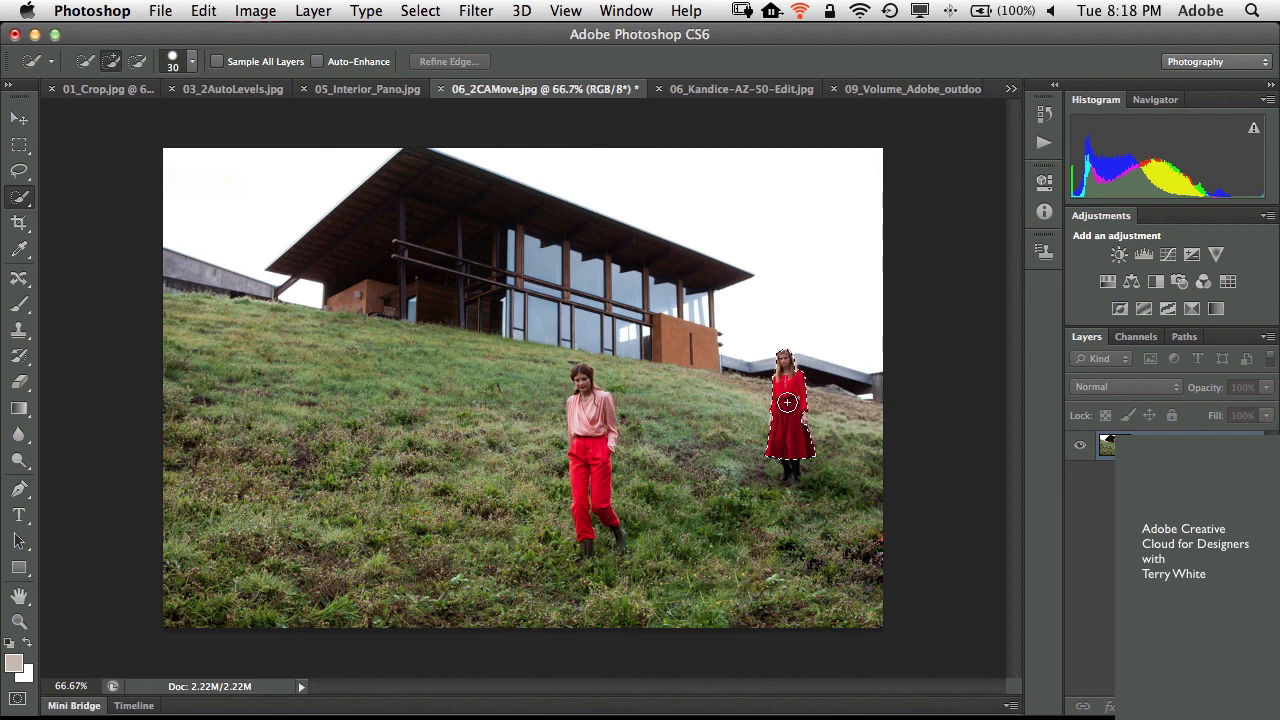
left_click(792, 479)
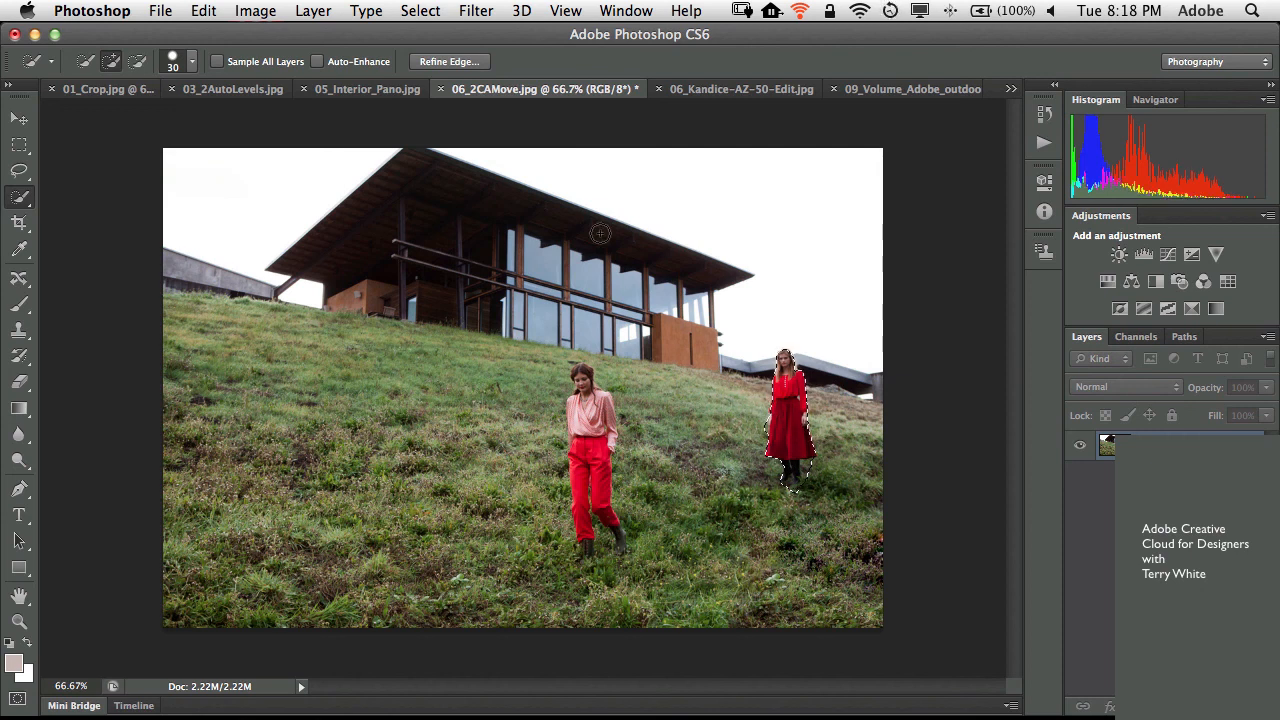
- Expand the selection around the woman in the red dress by 4 pixels
left_click(430, 12)
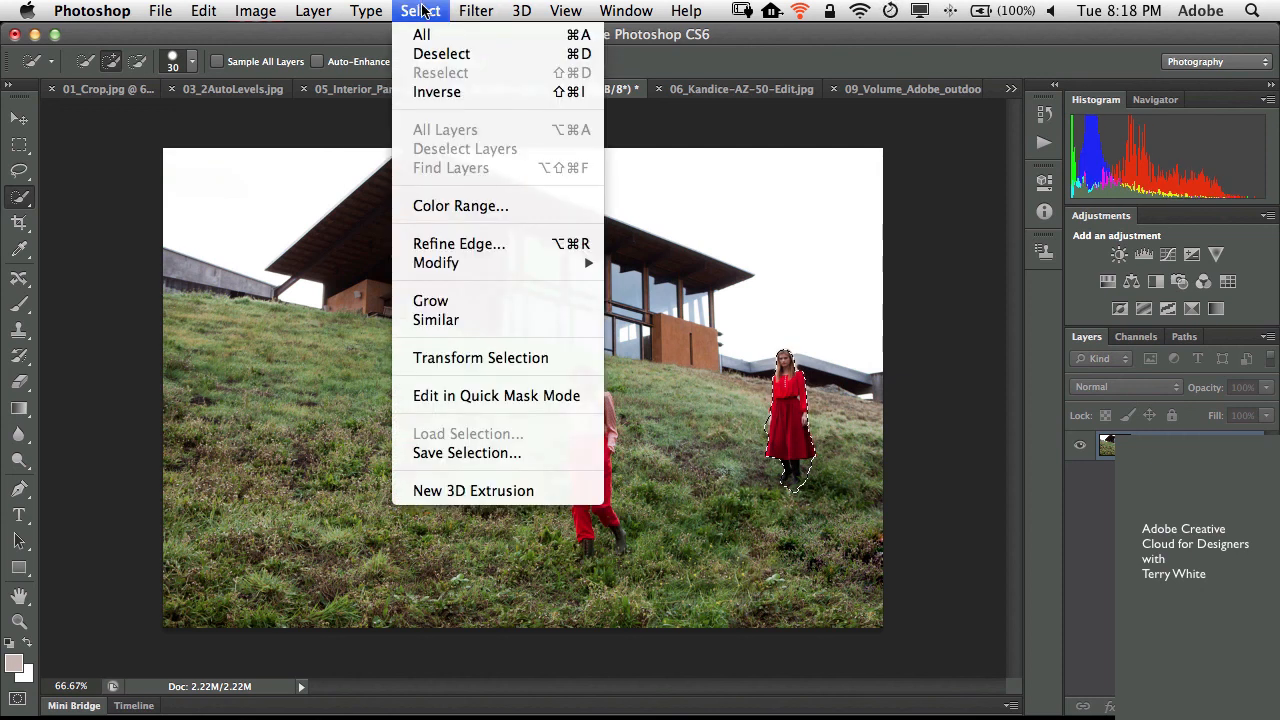
mouse_move(452, 263)
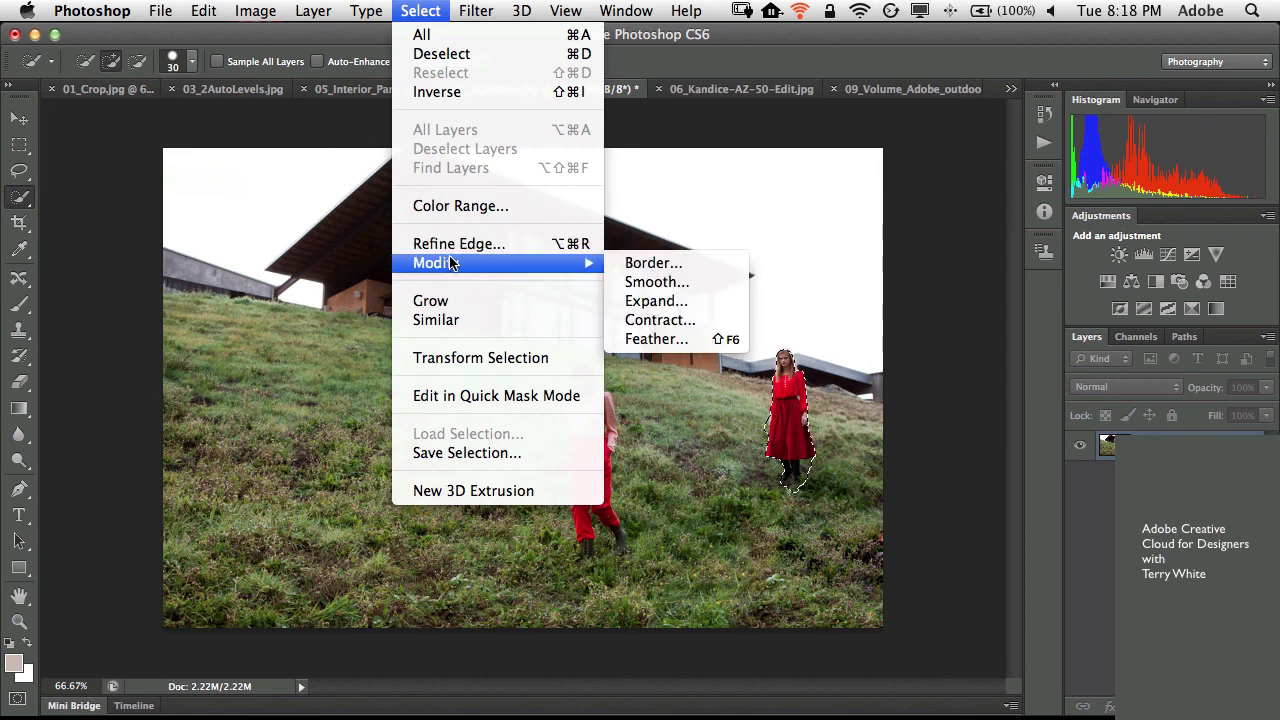
left_click(656, 301)
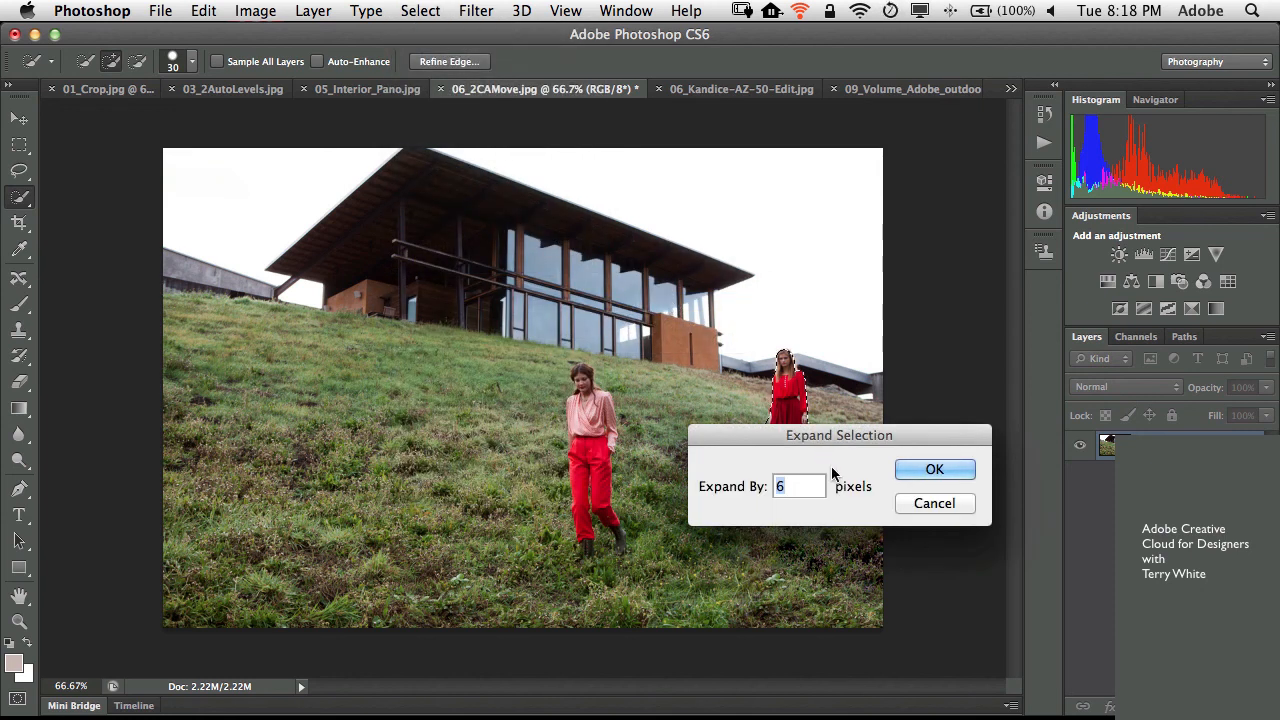
type("4")
left_click(932, 469)
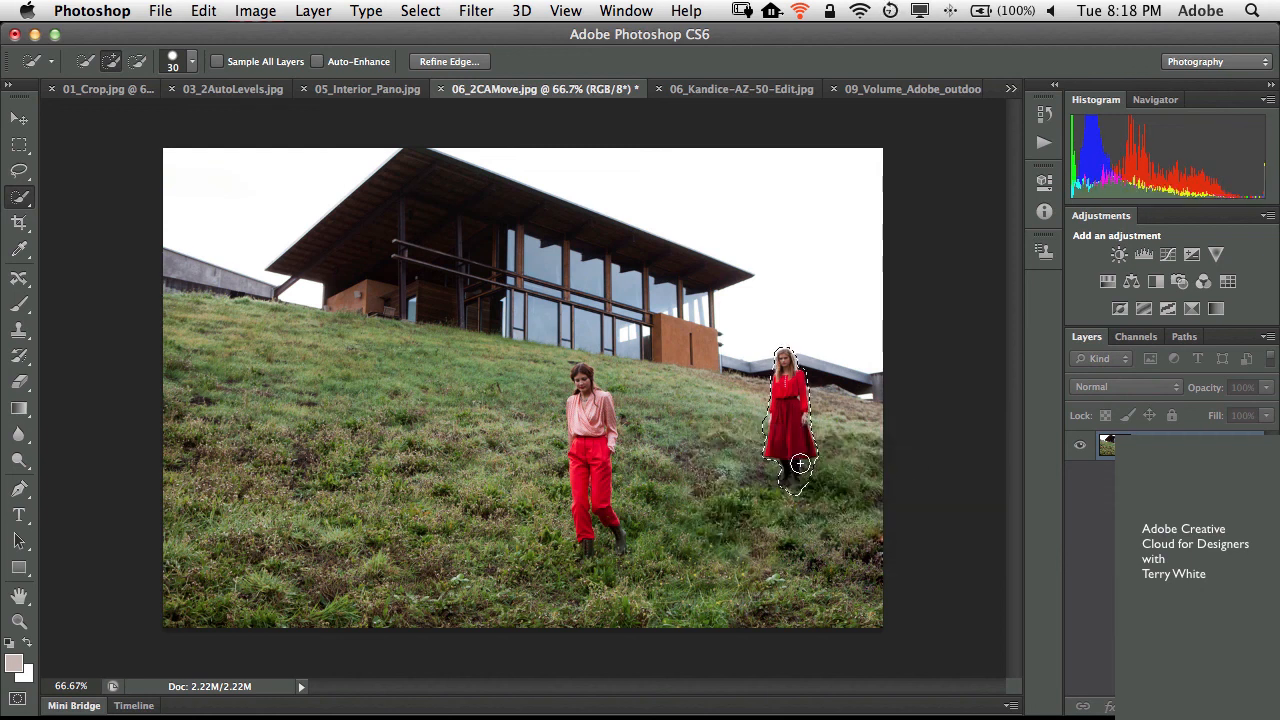
- Relocate the woman in red with Content-Aware Move to the slope just left of the other woman and deselect her
left_click(20, 281)
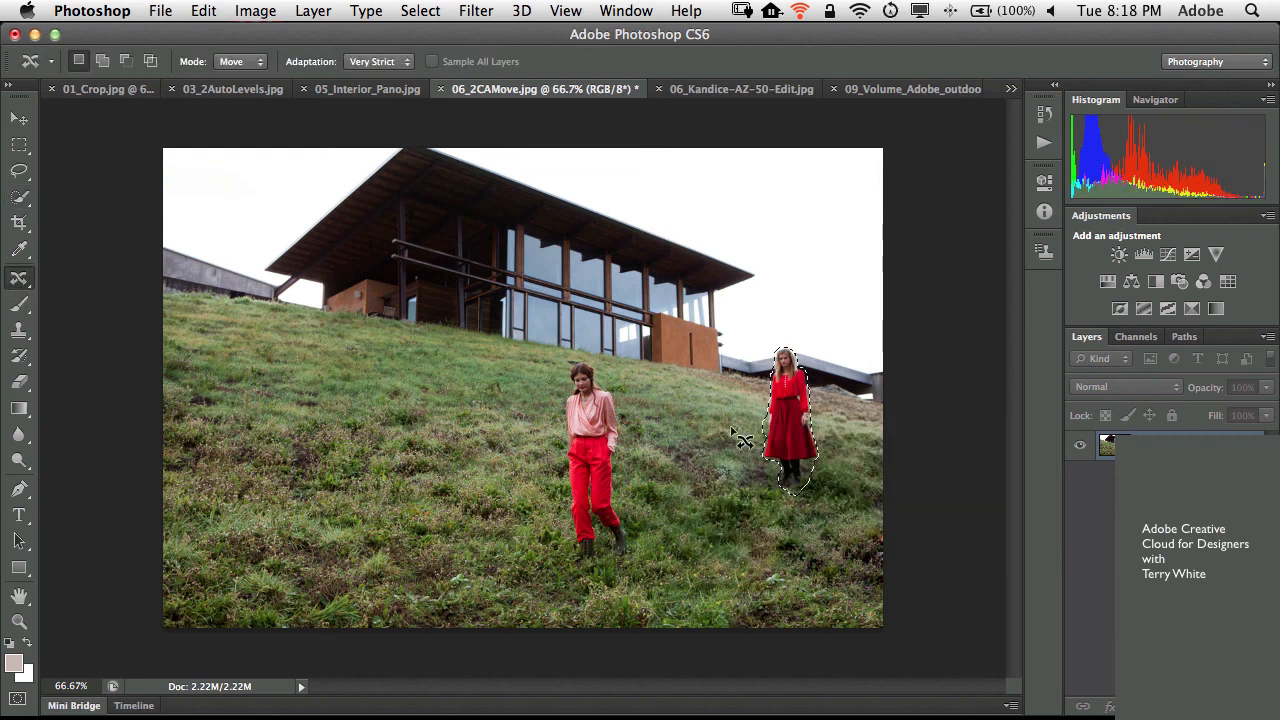
left_click_drag(790, 430, 507, 400)
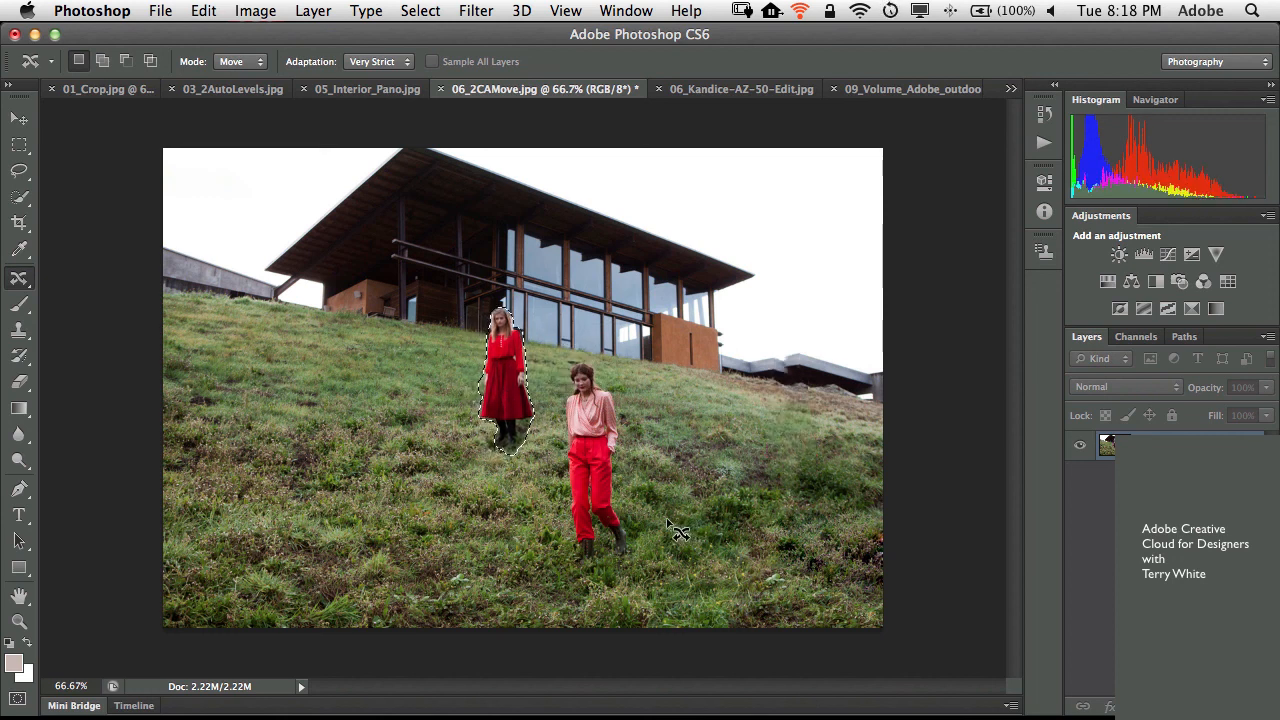
key("super+d")
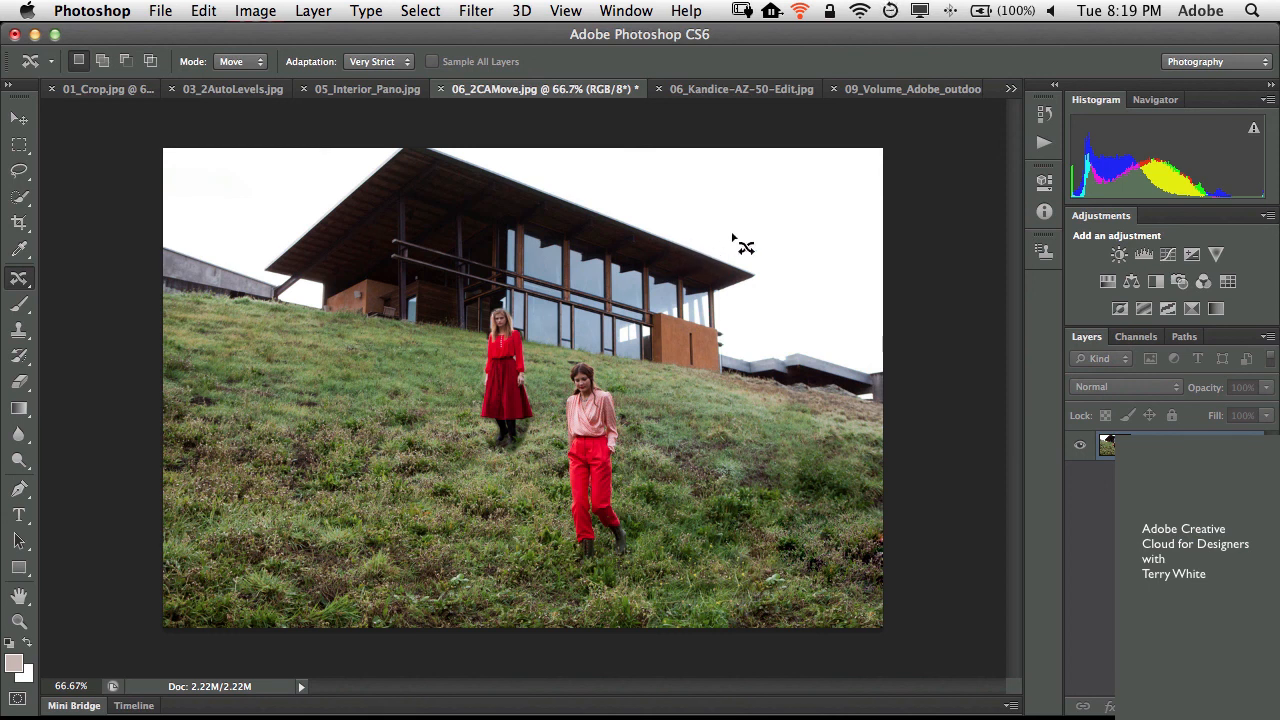
- Bring up the street photo 09_Volume_Adobe_outdoor_01_010.jpg at 66.7% zoom and activate the Move tool
left_click(860, 91)
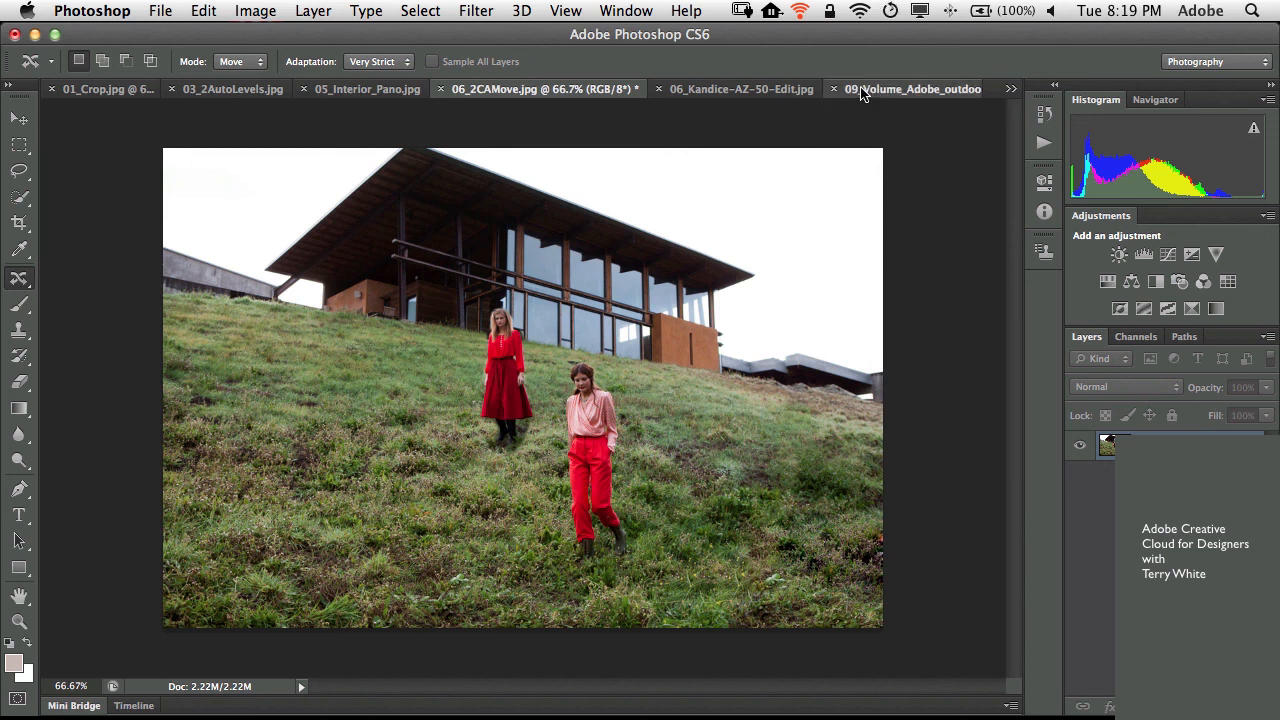
key("super+equal")
key("super+equal")
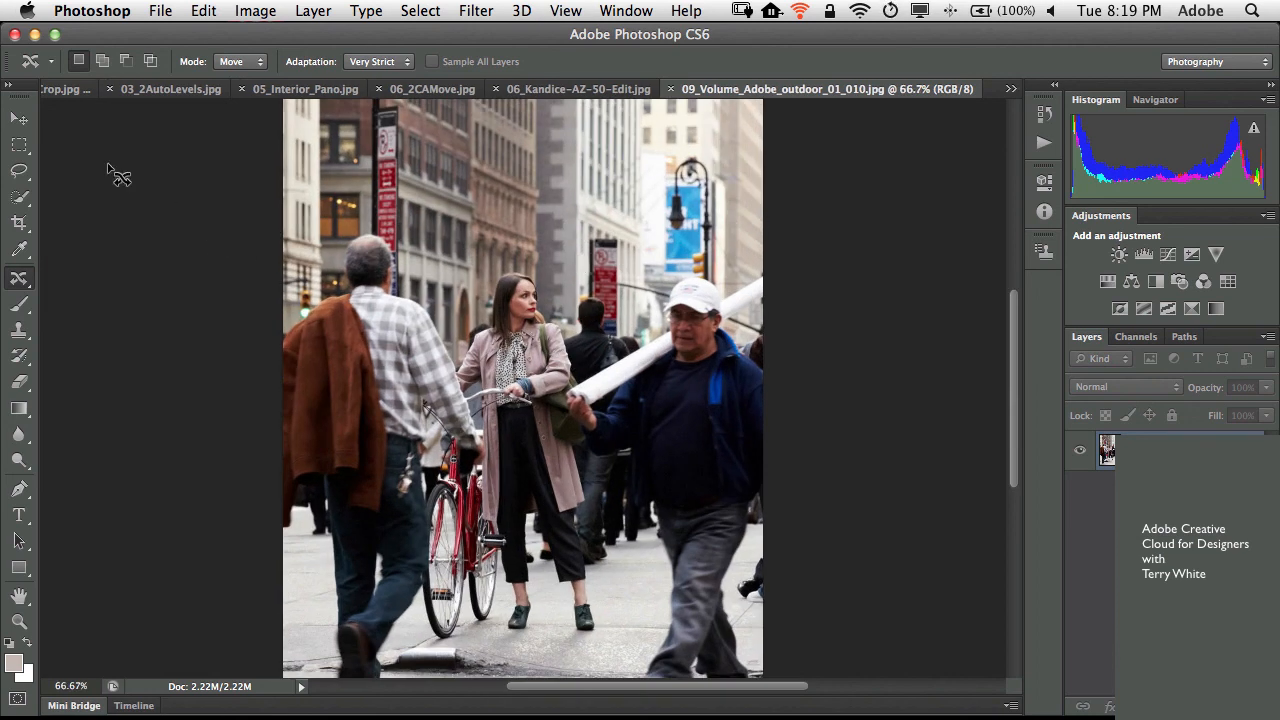
left_click(19, 119)
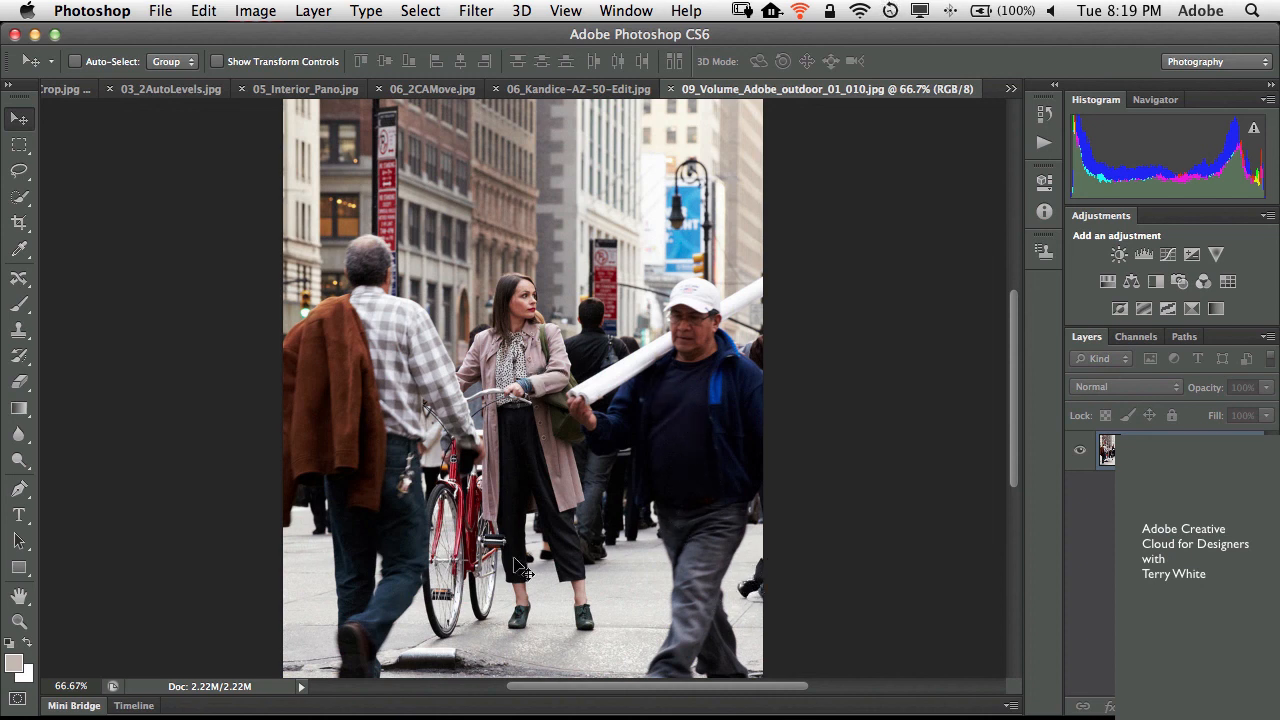
- Preview the 10_Volume street photo at full screen in Mini Bridge and collapse the file browser again
left_click(74, 706)
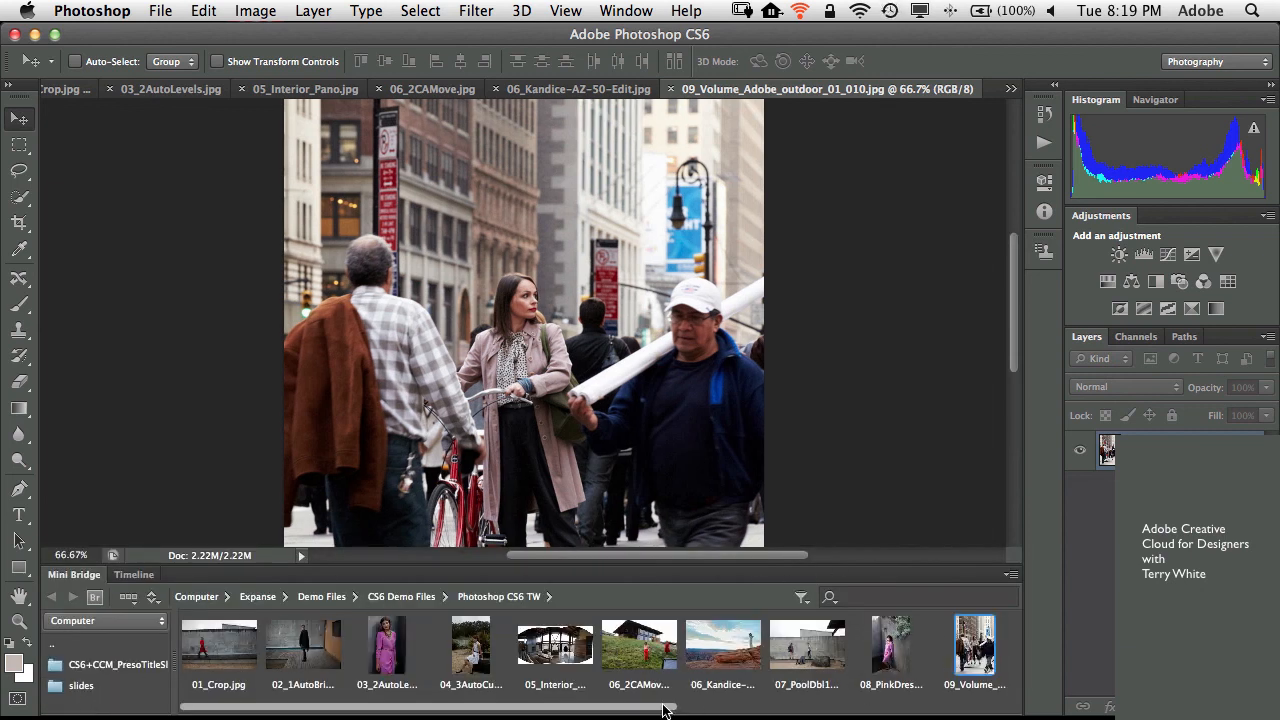
left_click_drag(667, 707, 815, 706)
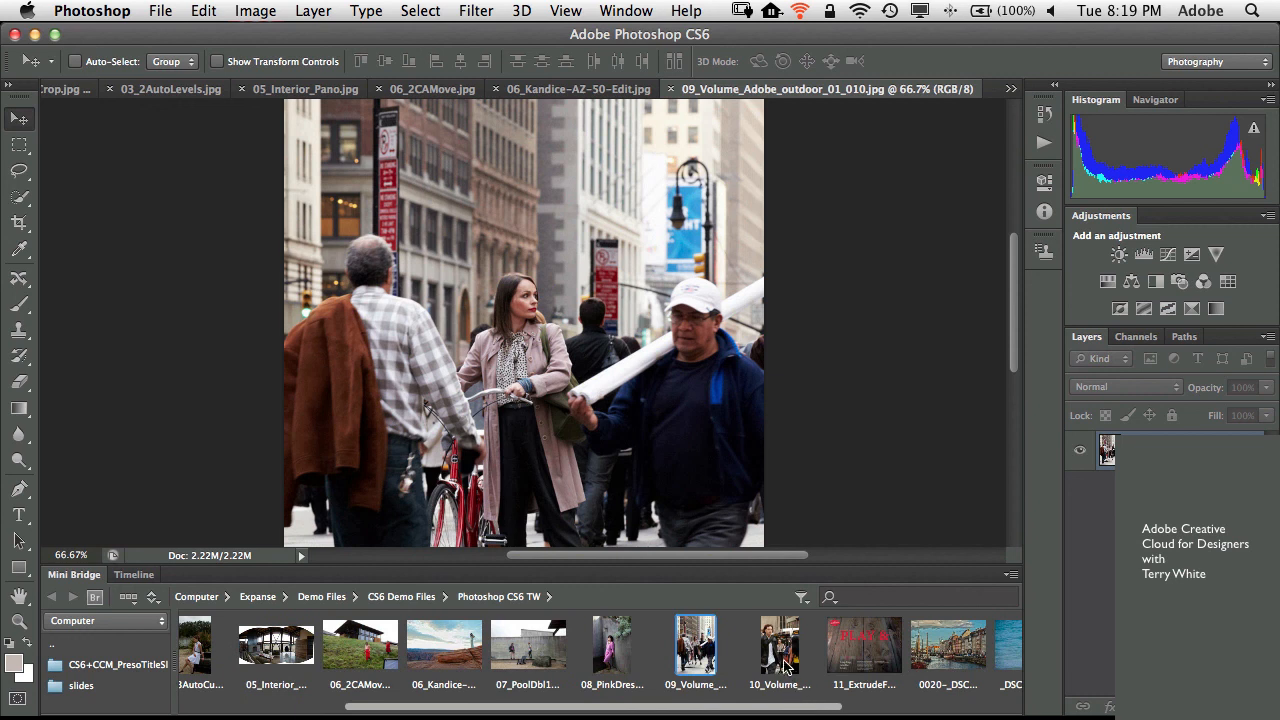
left_click(780, 662)
key("space")
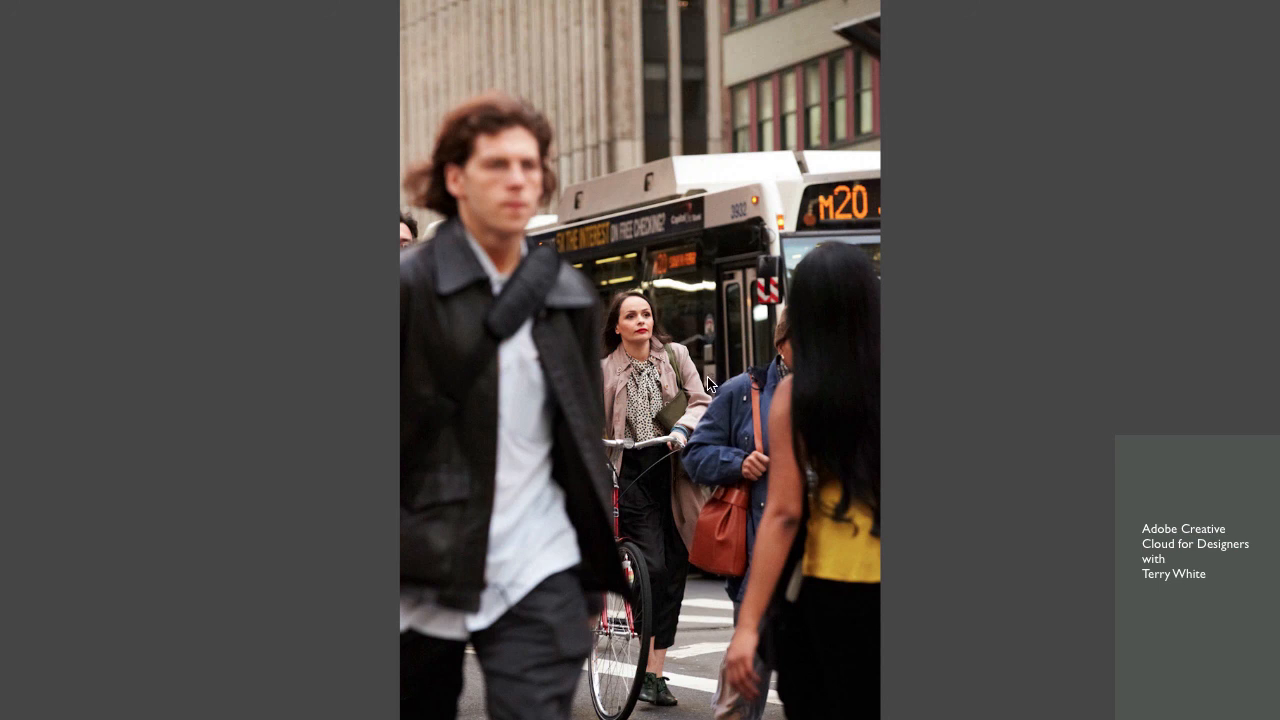
key("space")
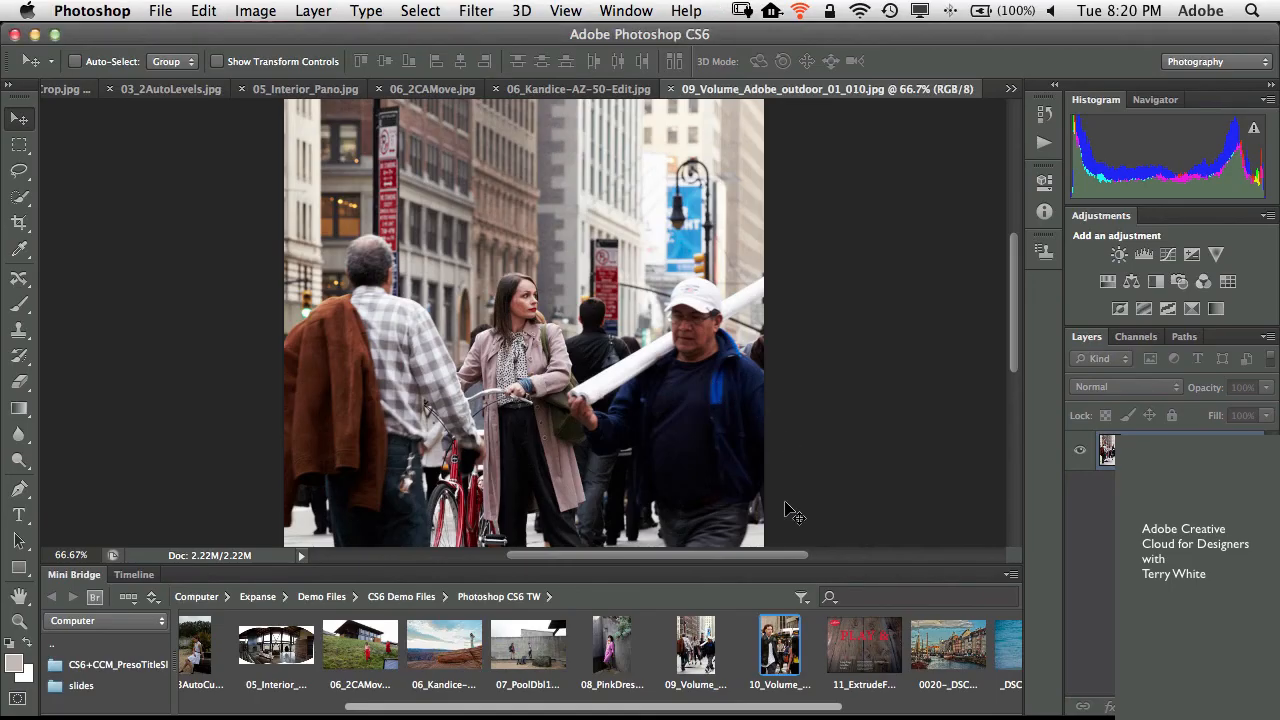
double_click(76, 576)
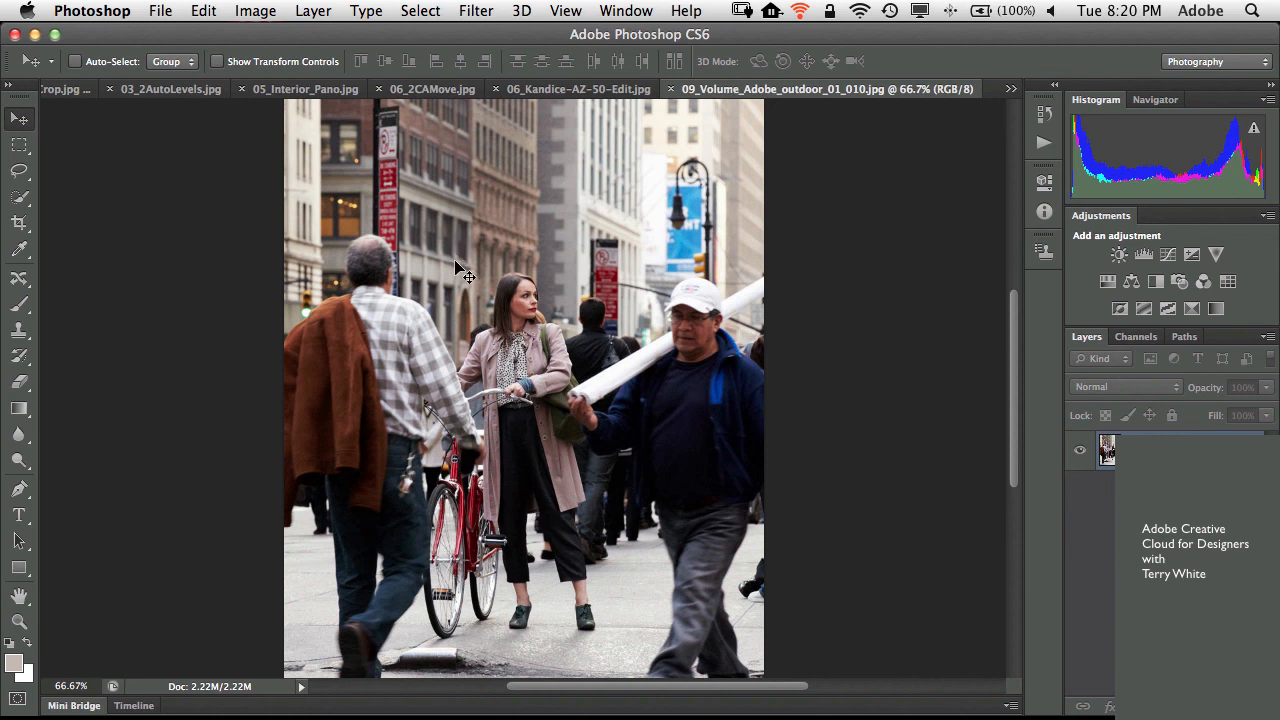
- Start an Iris Blur on the street photo and center its pin on the hips of the woman with the bicycle
left_click(476, 11)
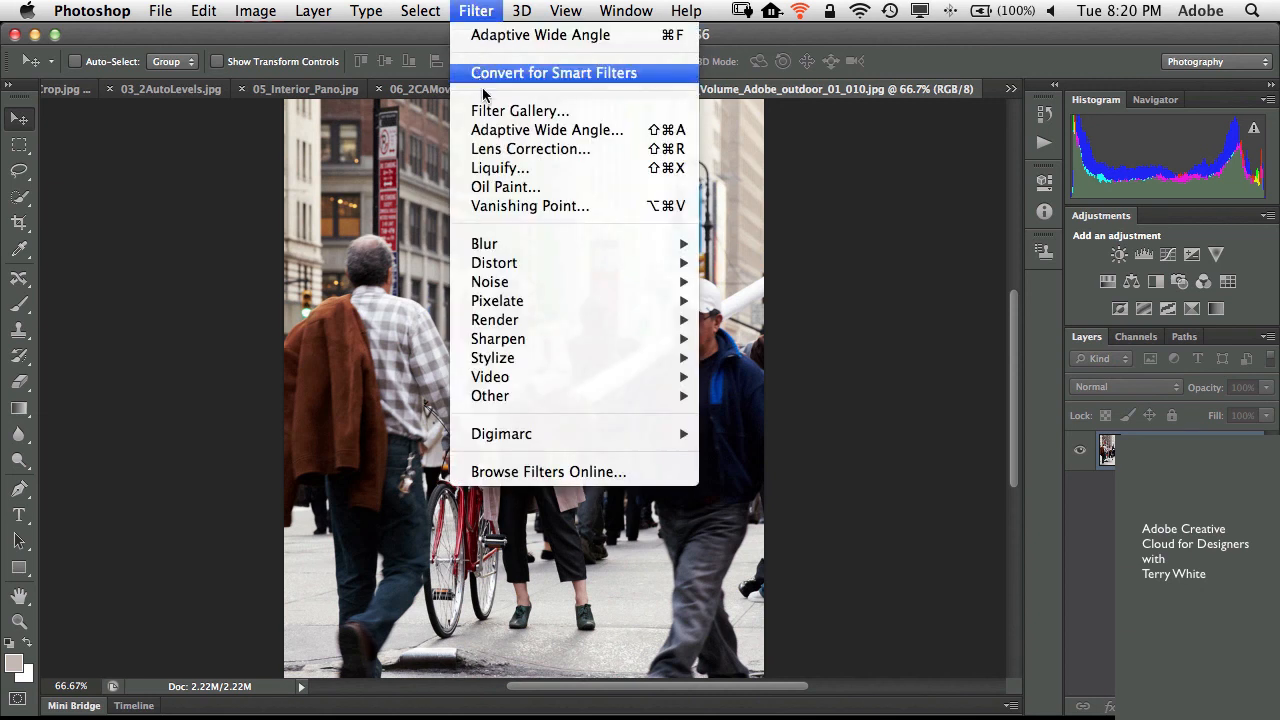
mouse_move(516, 246)
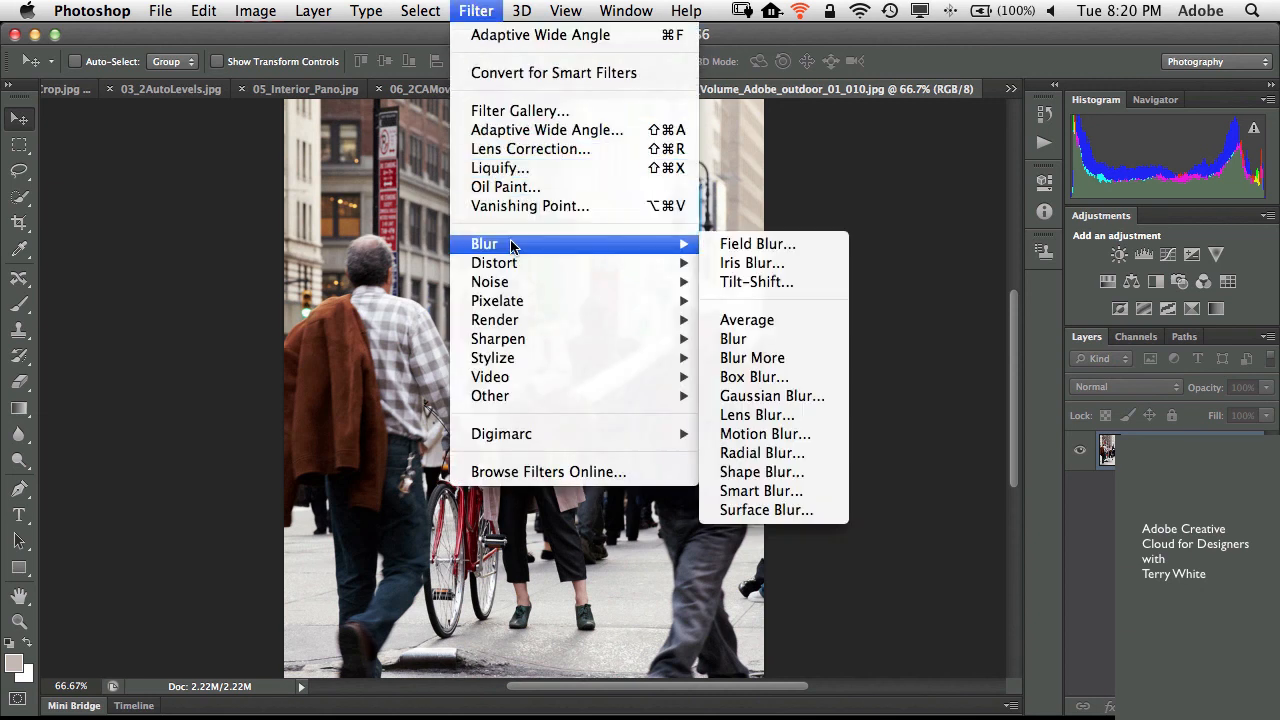
left_click(783, 264)
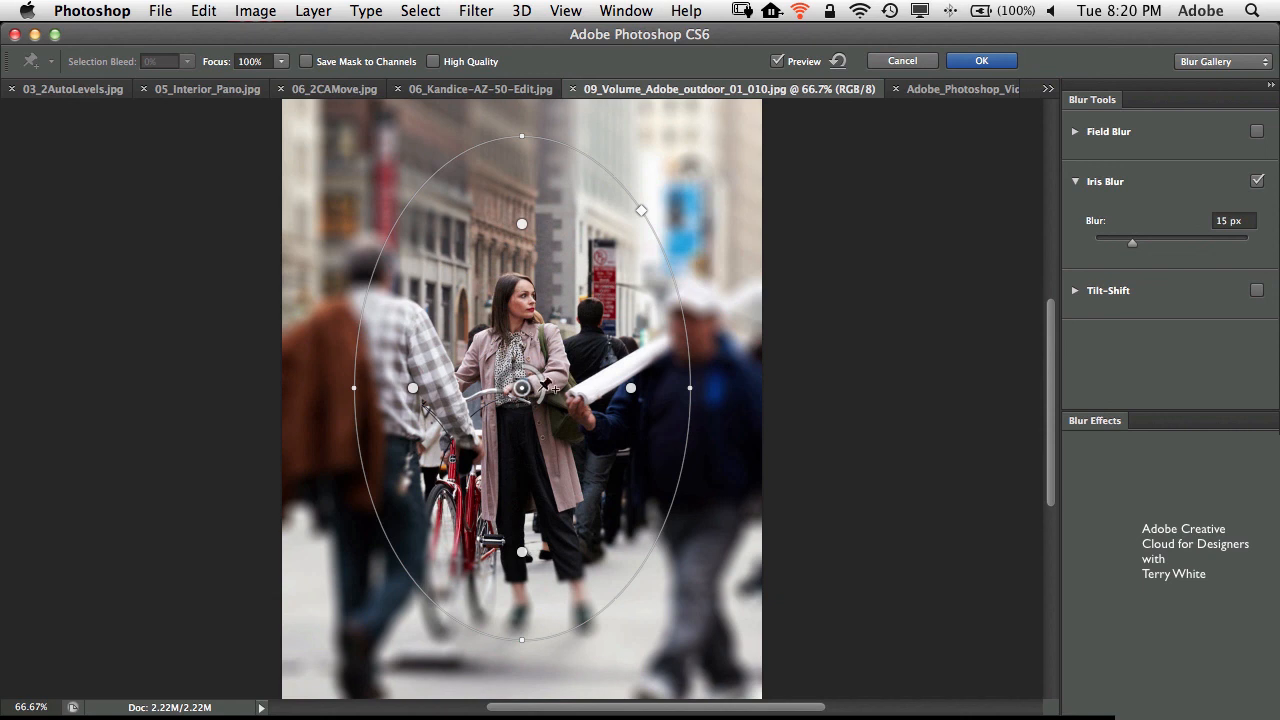
left_click_drag(563, 410, 569, 470)
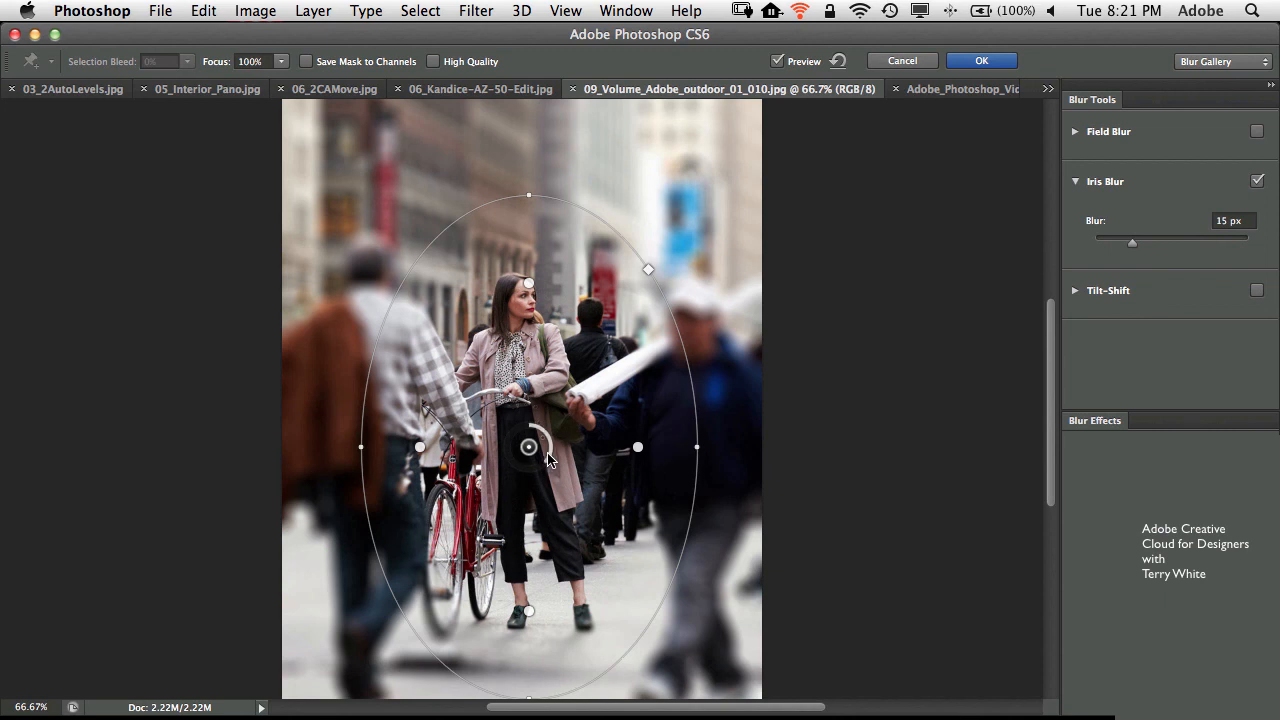
- Narrow and slightly tilt the iris ellipse around the woman and reduce the blur to 3 px
left_click_drag(548, 459, 543, 441)
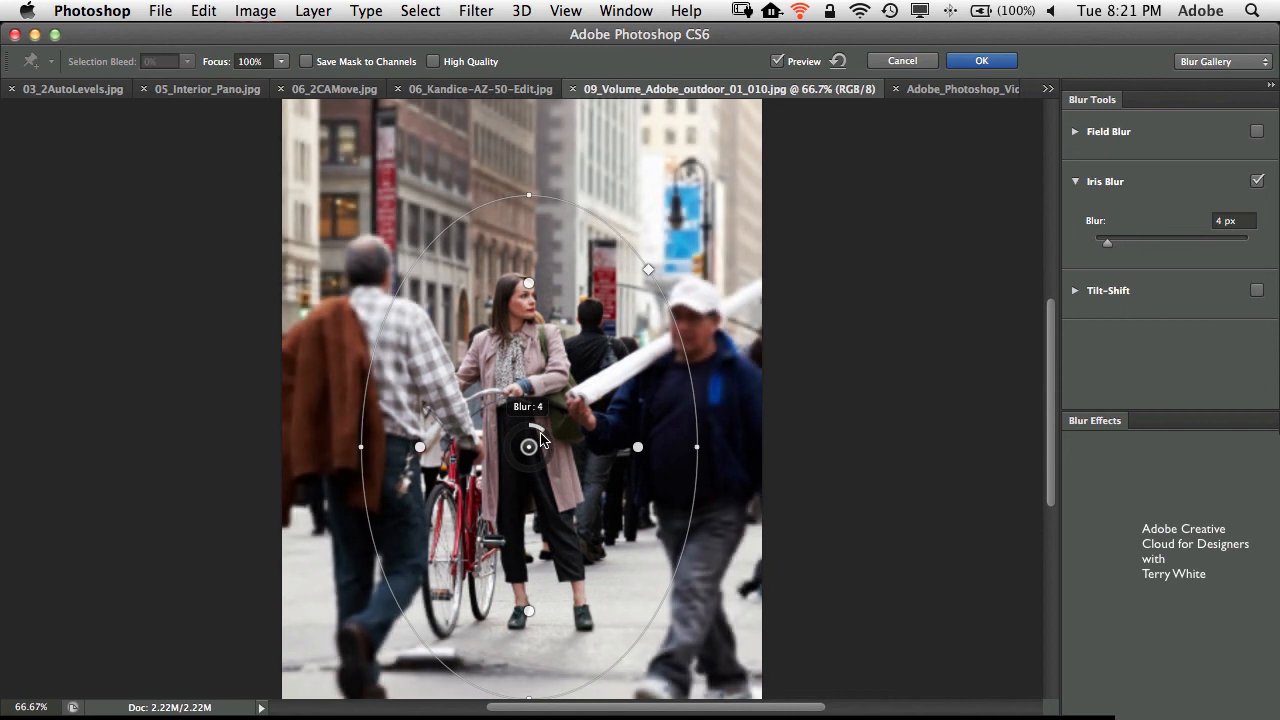
left_click_drag(540, 441, 545, 446)
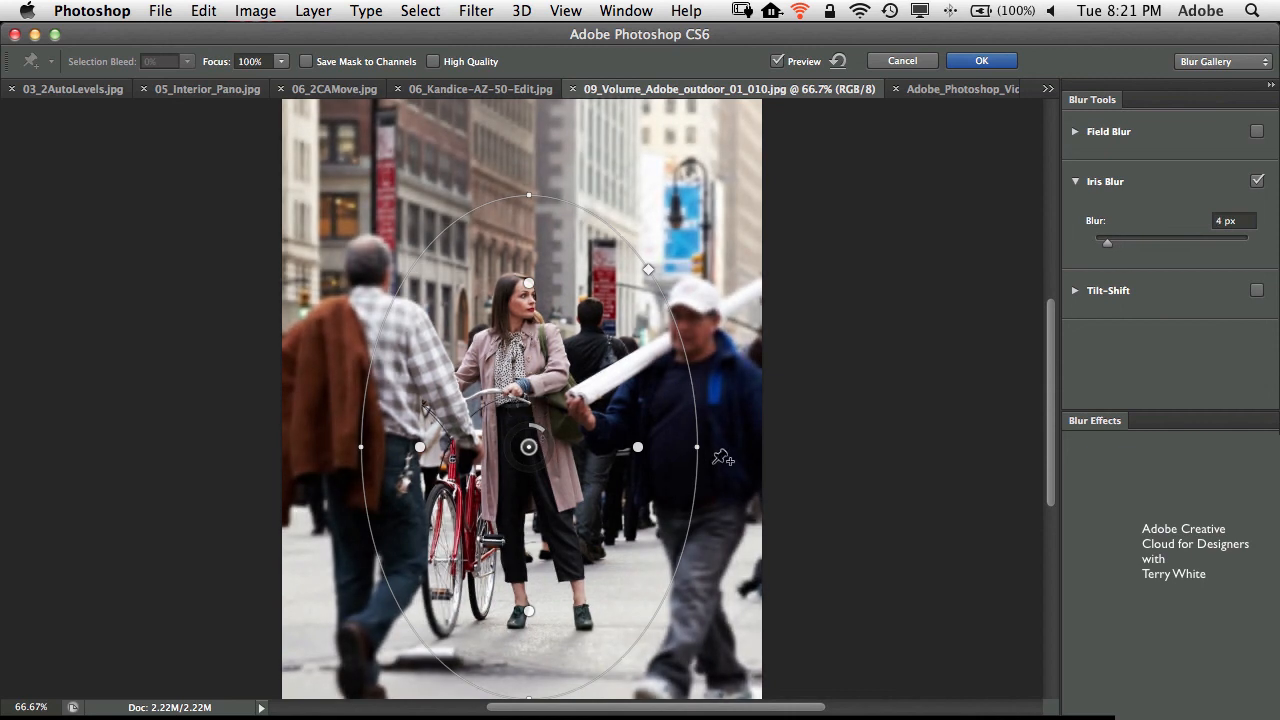
left_click_drag(697, 449, 628, 437)
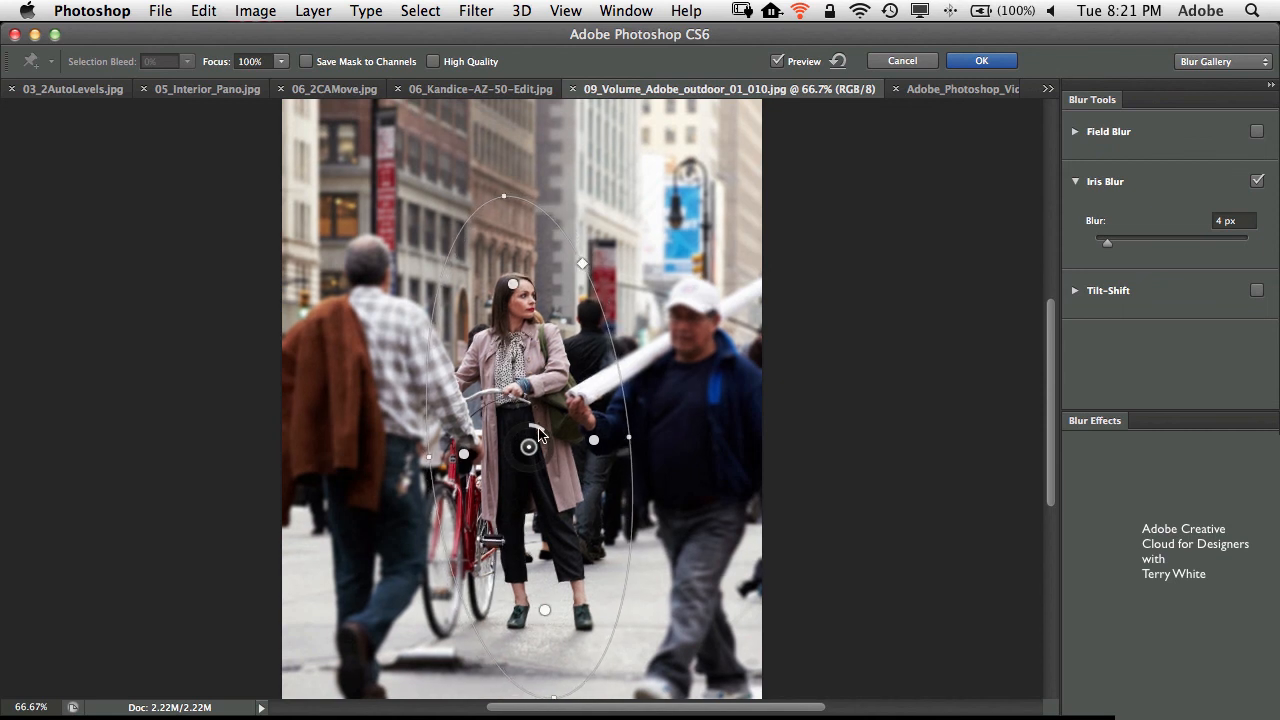
left_click_drag(537, 431, 538, 433)
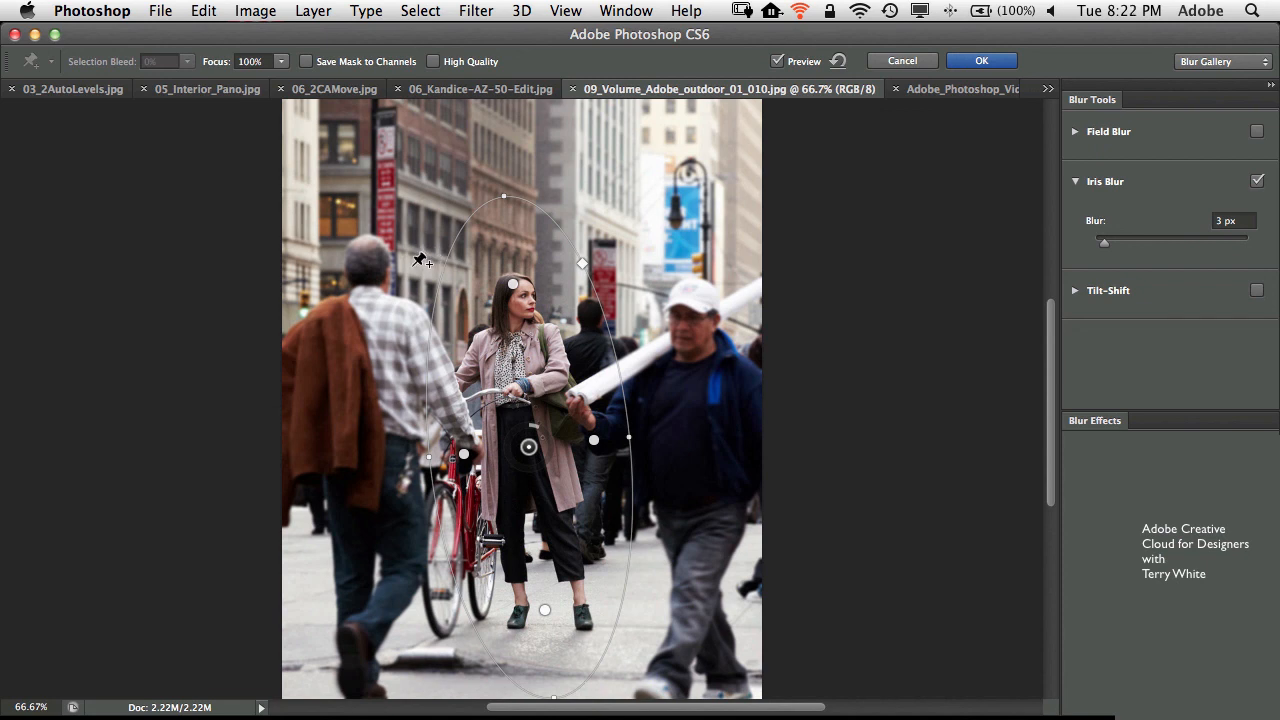
- Add two more Iris Blur pins, on the red street sign and the blue banner, narrow both ellipses, and apply the blur
left_click(386, 183)
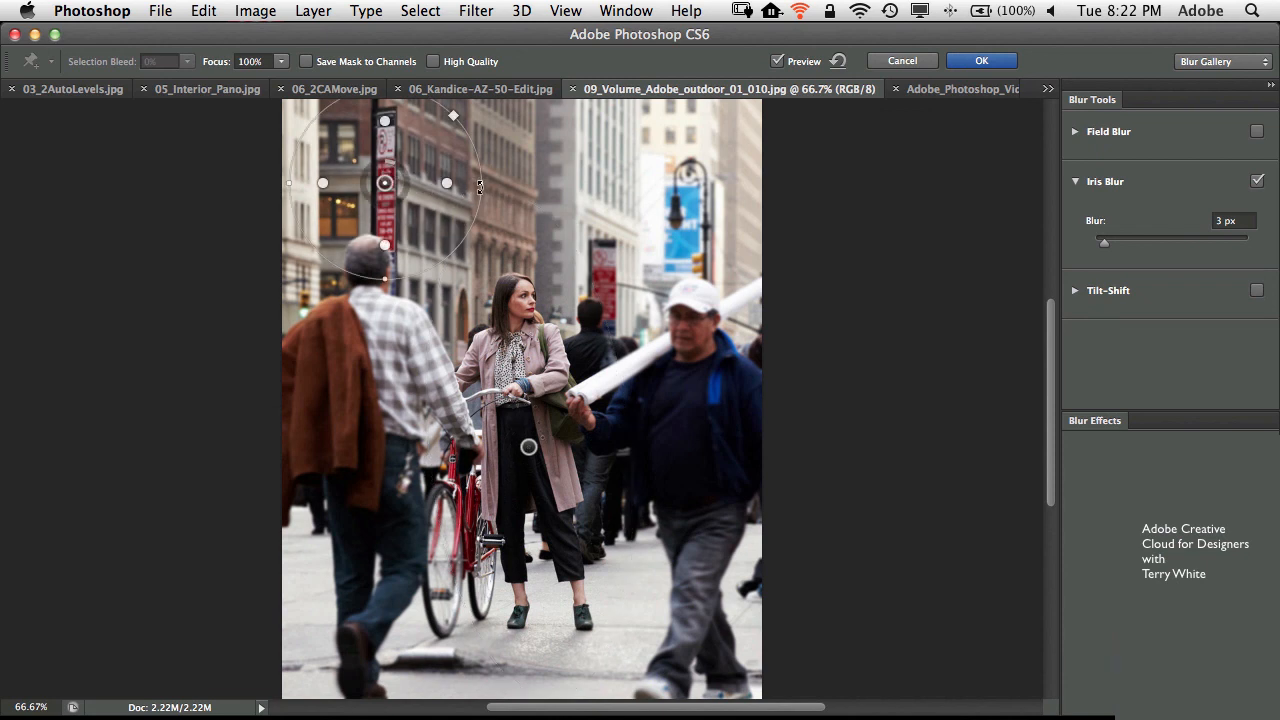
left_click_drag(480, 187, 436, 184)
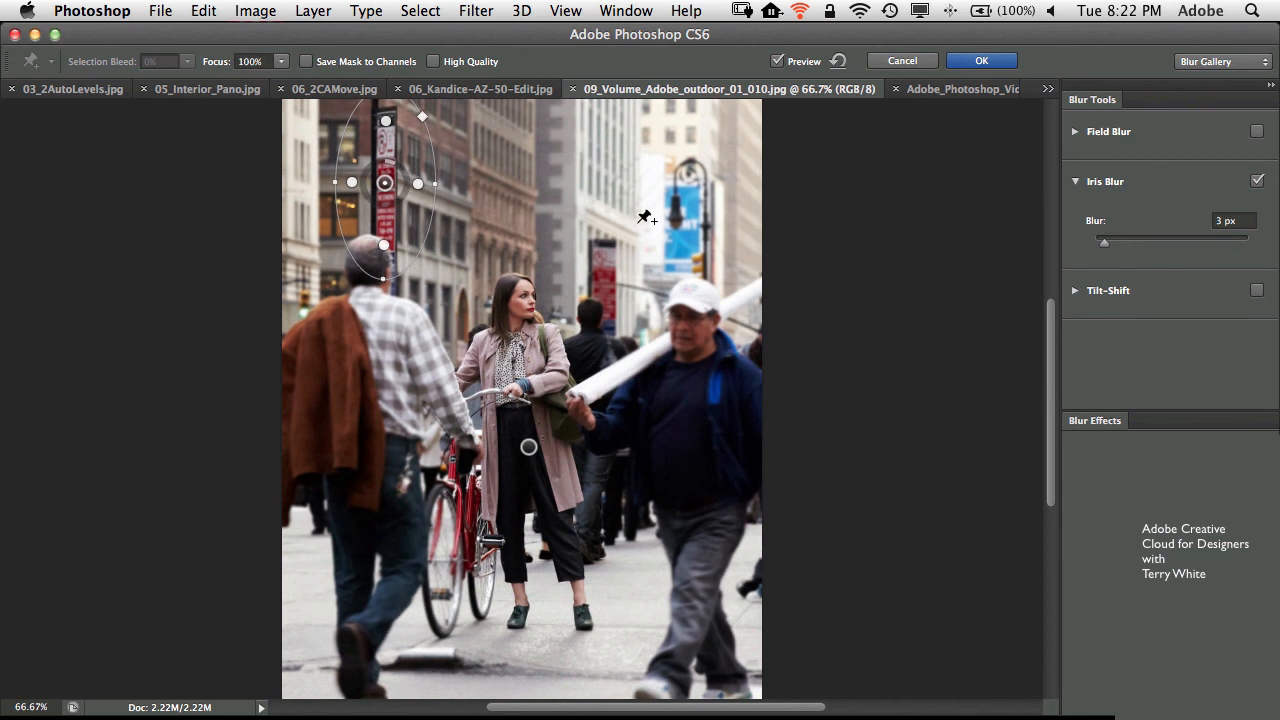
left_click(686, 214)
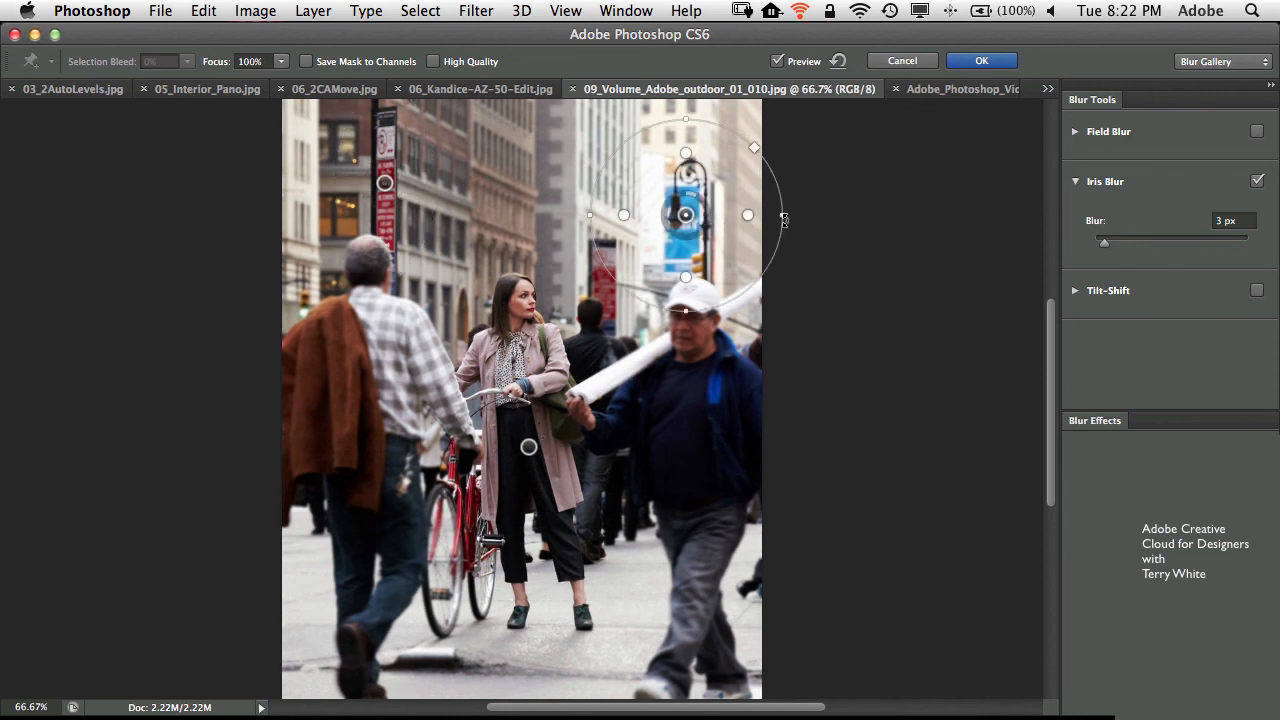
left_click_drag(783, 216, 739, 214)
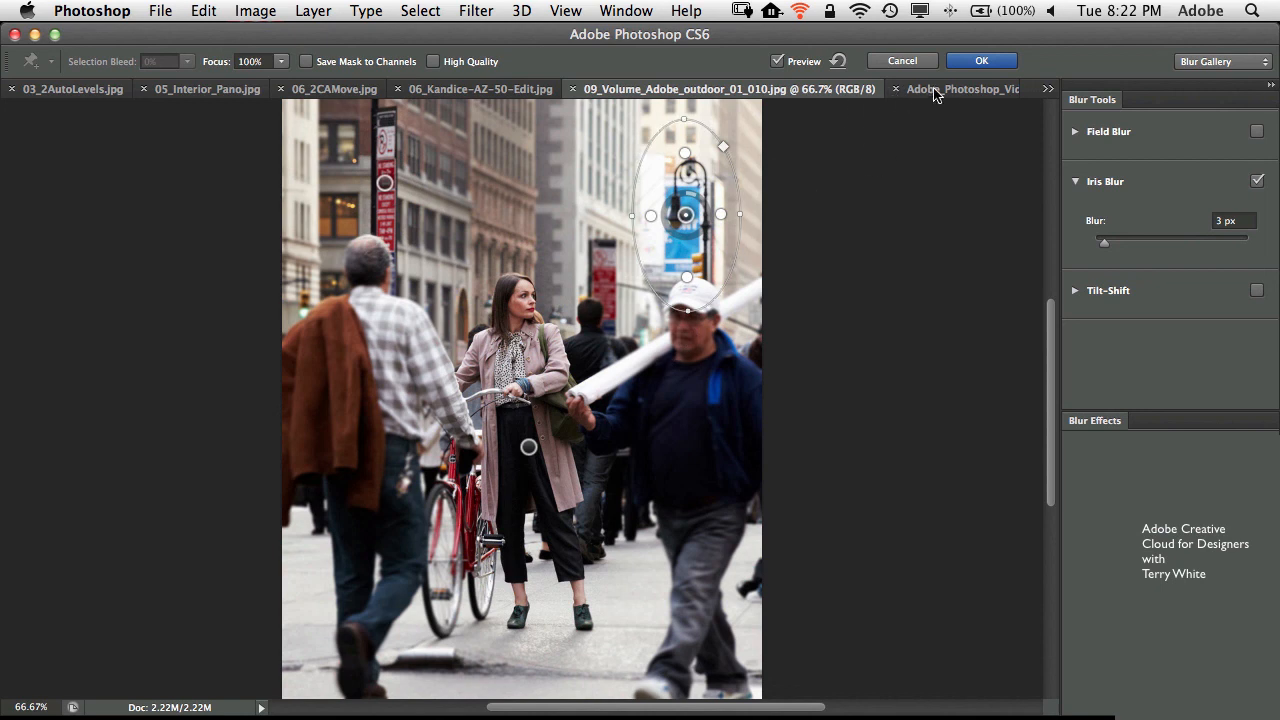
left_click(976, 66)
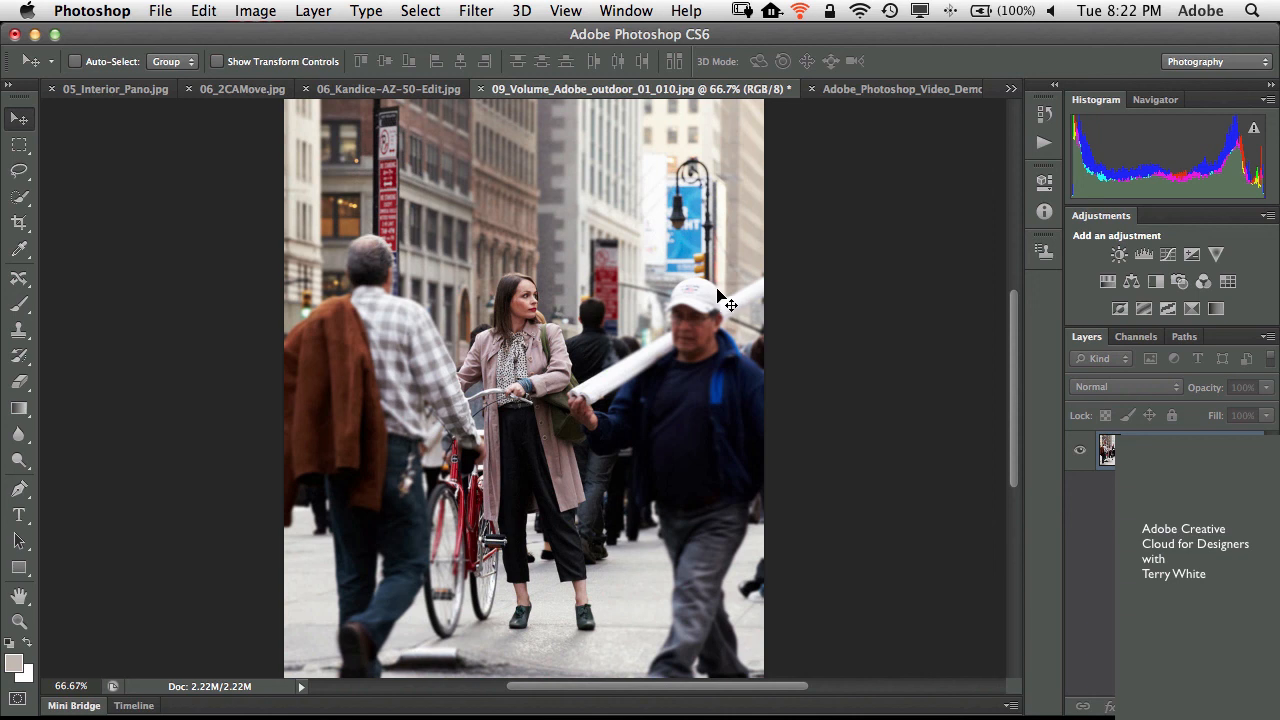
- Switch to QuickTime Player, play Photoshop_Video_Demo_Short.mp4, and return to Photoshop
key("ctrl+Right")
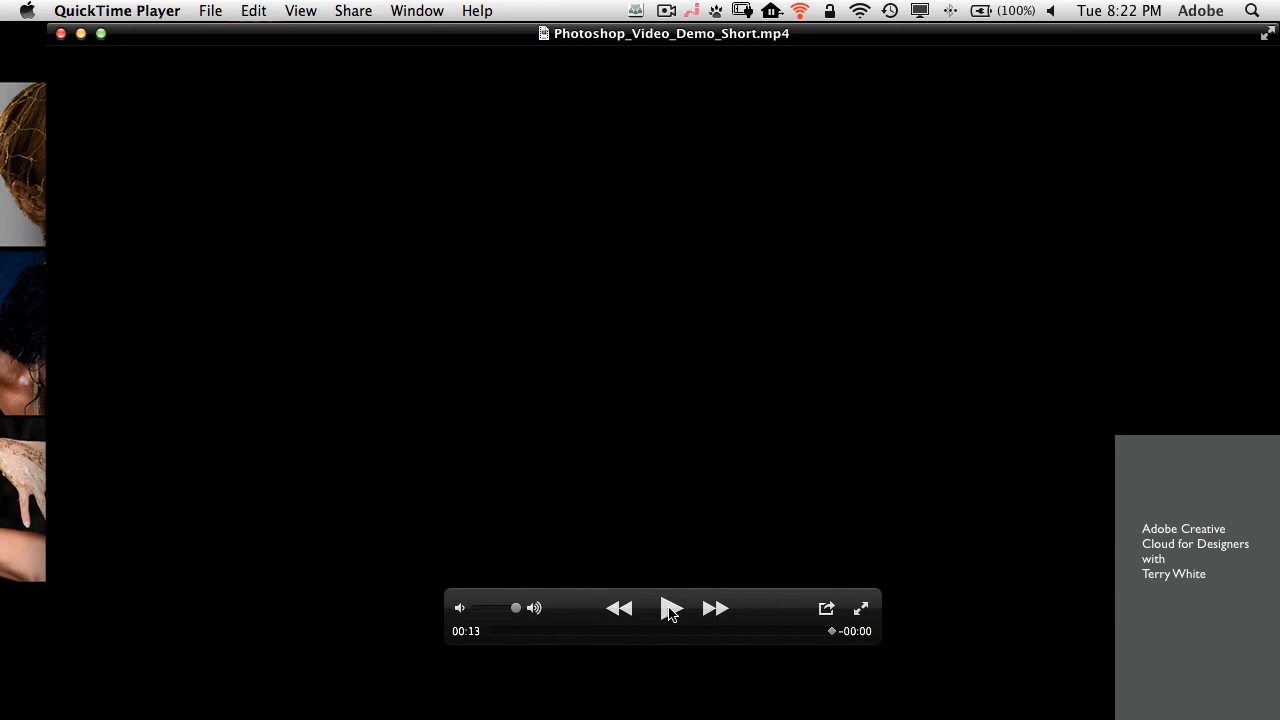
left_click(668, 607)
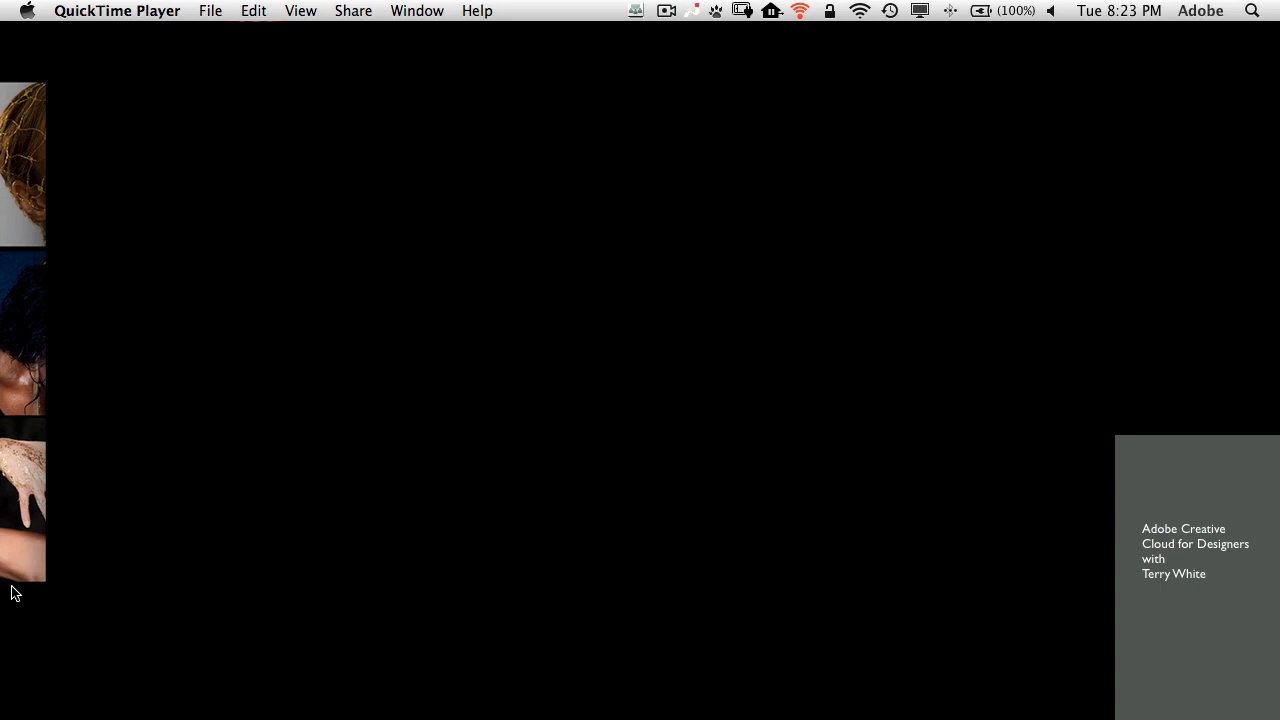
key("ctrl+Left")
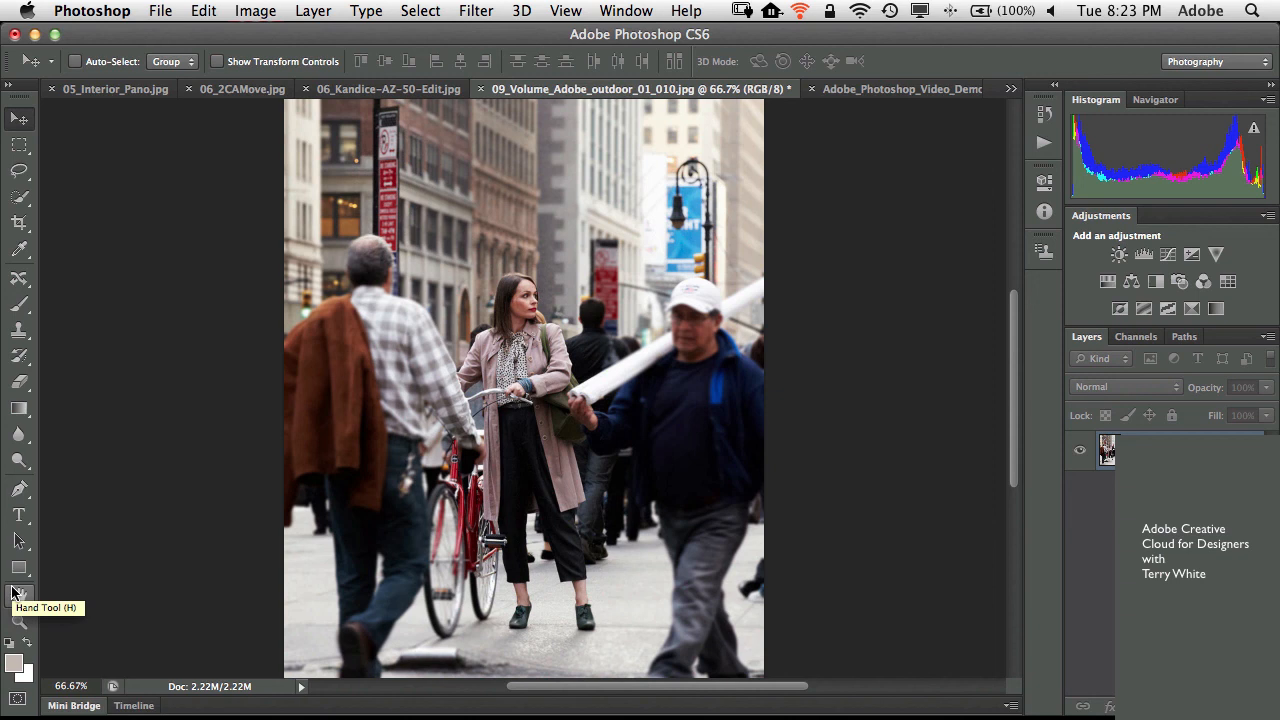
left_click(14, 594)
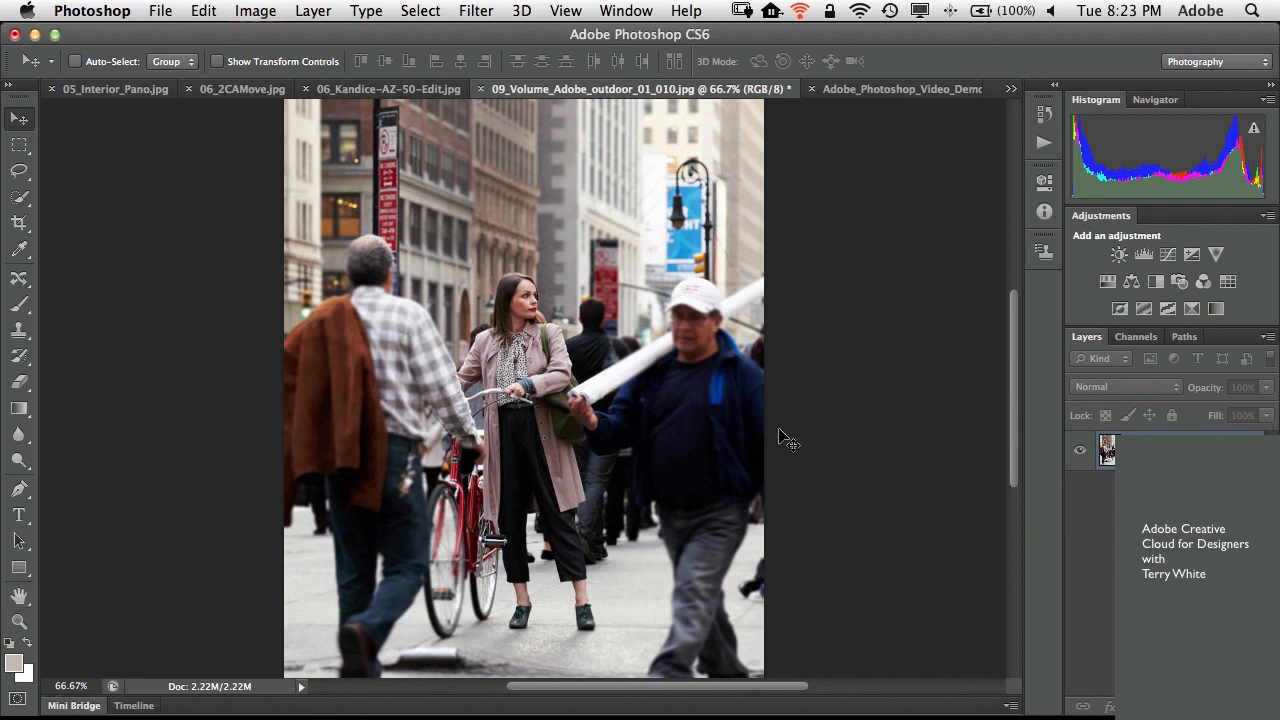
- Bring up Adobe_Photoshop_Video_Demo_Start.psd in the Motion workspace and magnify the timeline's time scale
left_click(914, 91)
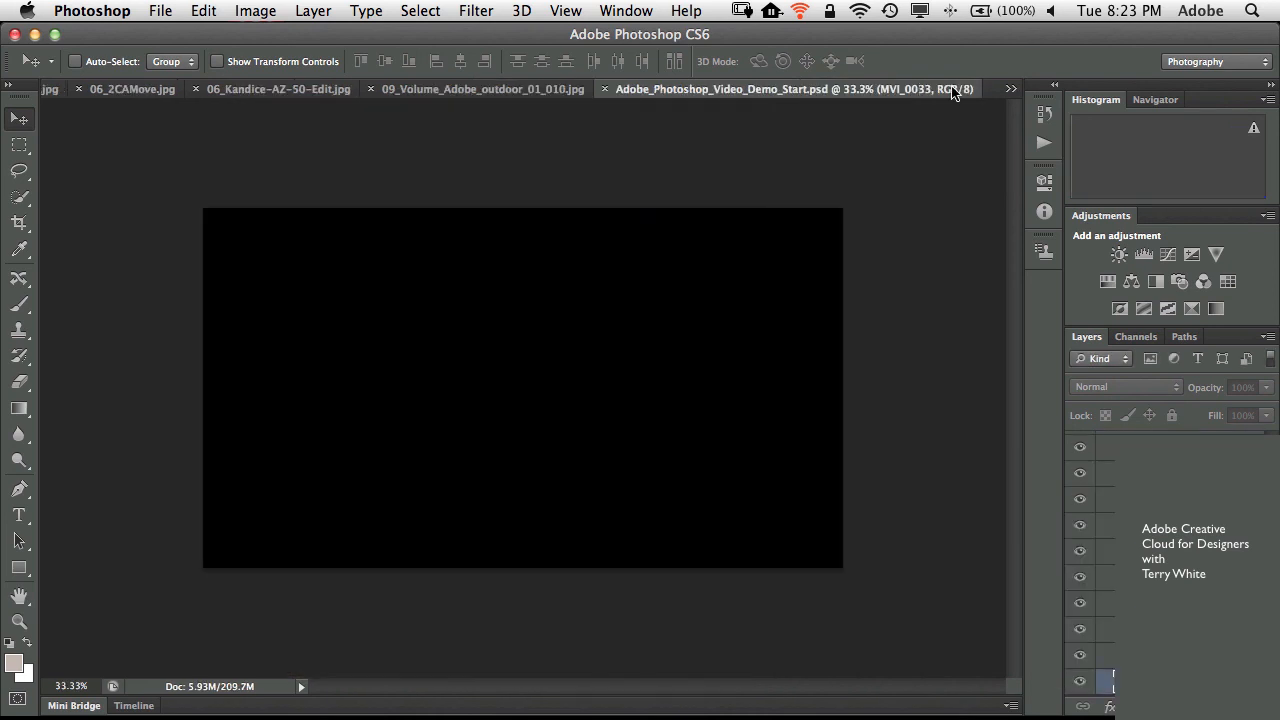
left_click(1211, 62)
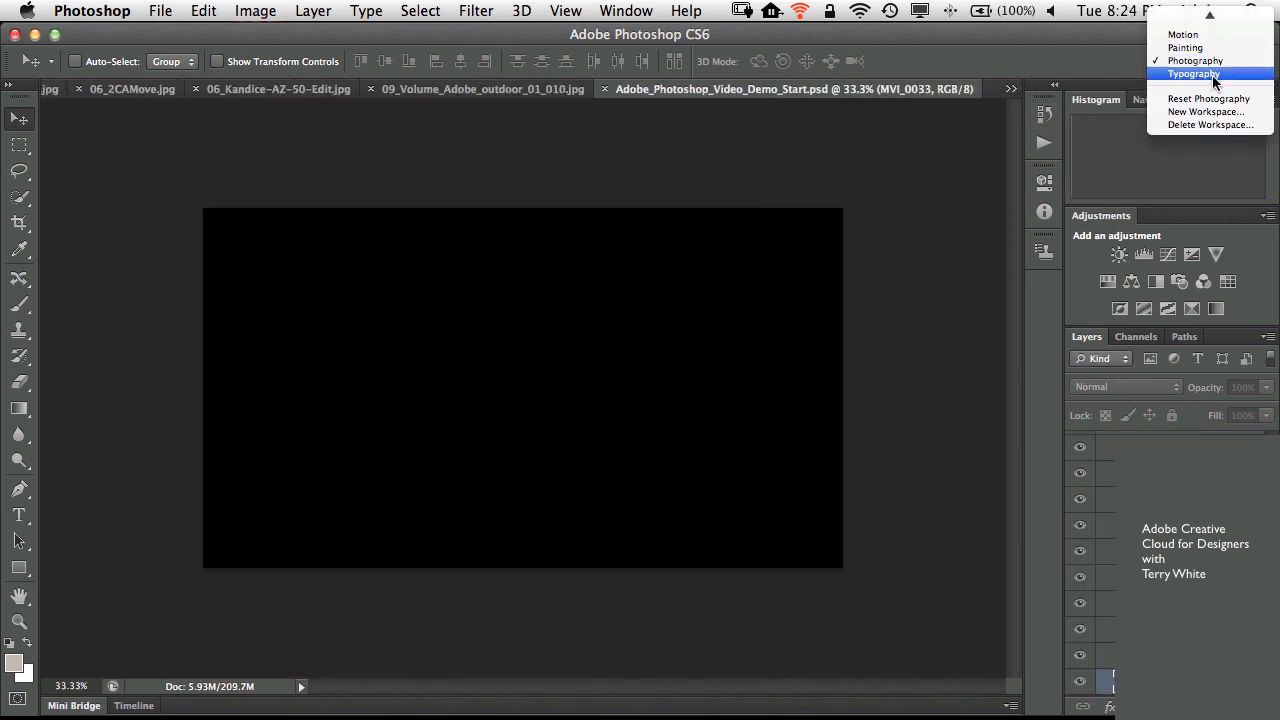
left_click(1205, 37)
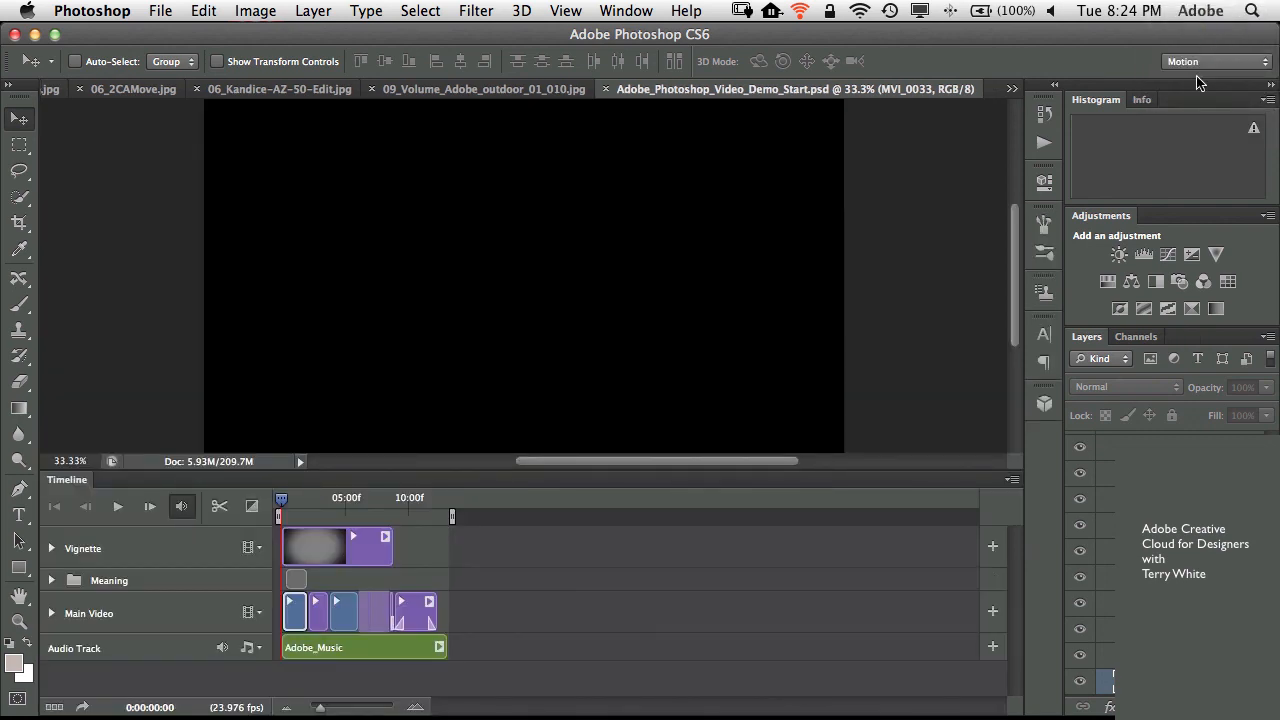
left_click_drag(326, 711, 333, 712)
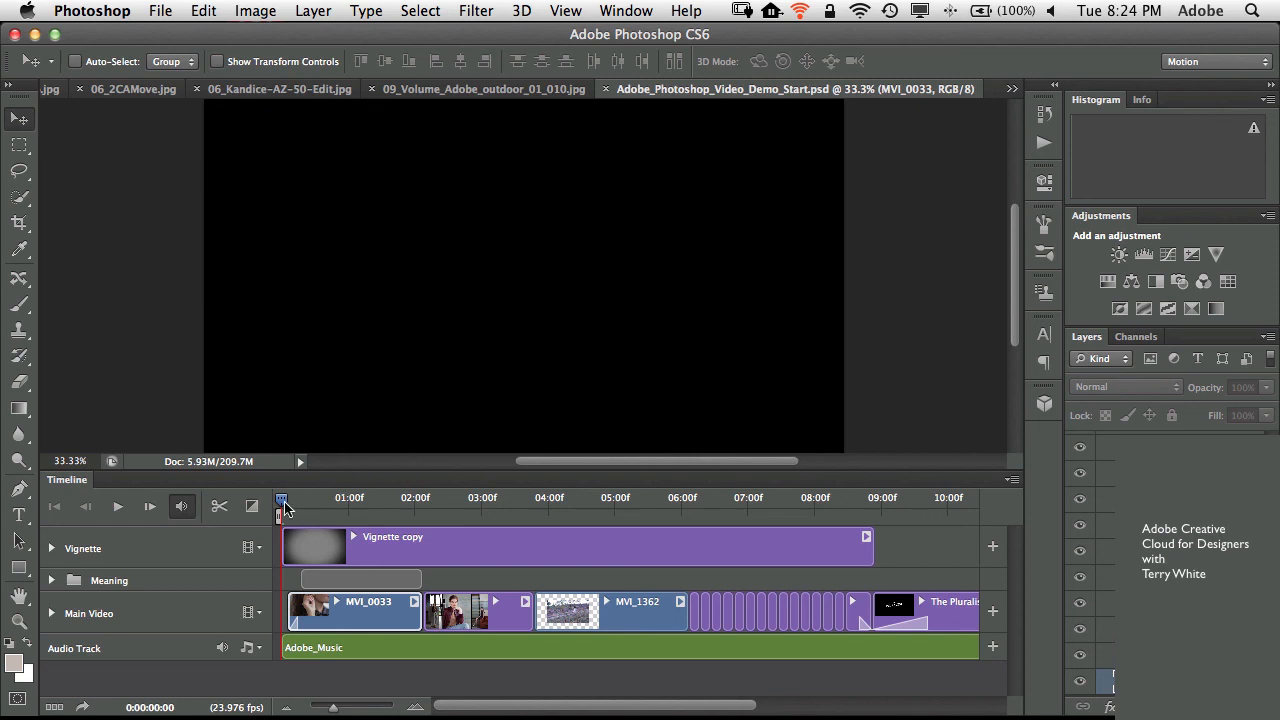
- Scrub the video to 0:00:05:22 and select the MVI_1362 clip on the Main Video track
left_click_drag(293, 502, 678, 525)
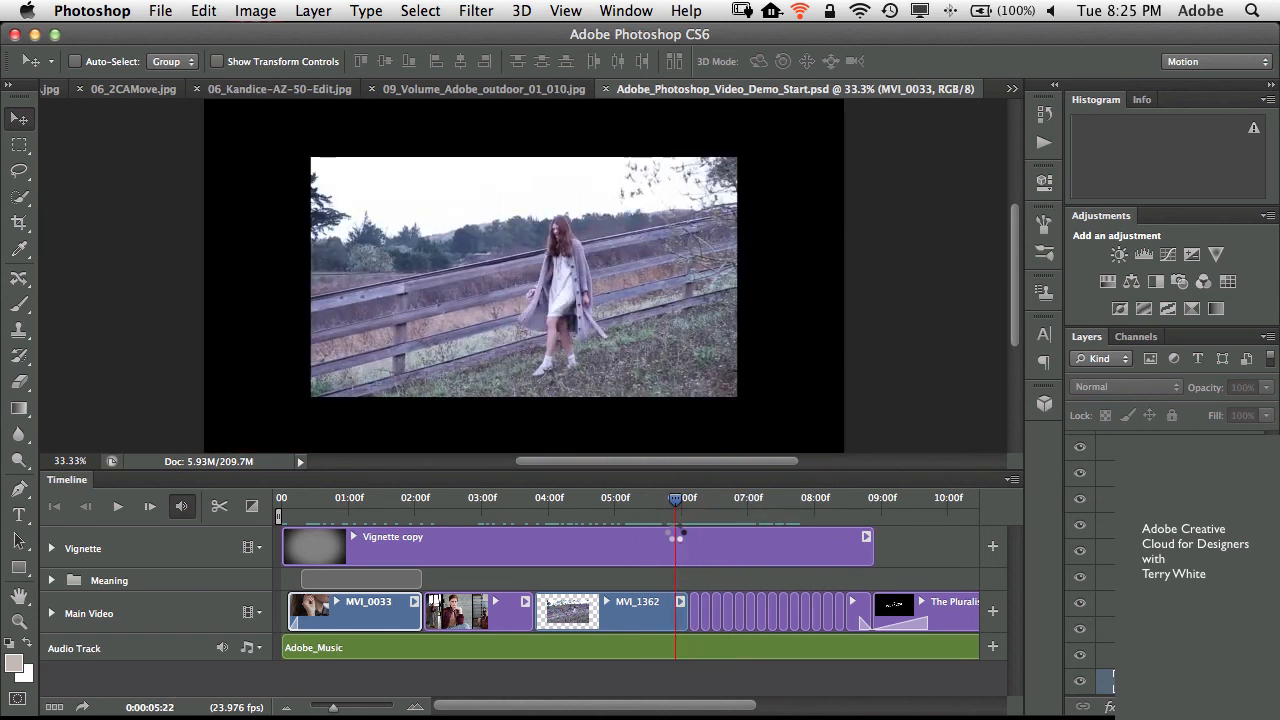
left_click(625, 620)
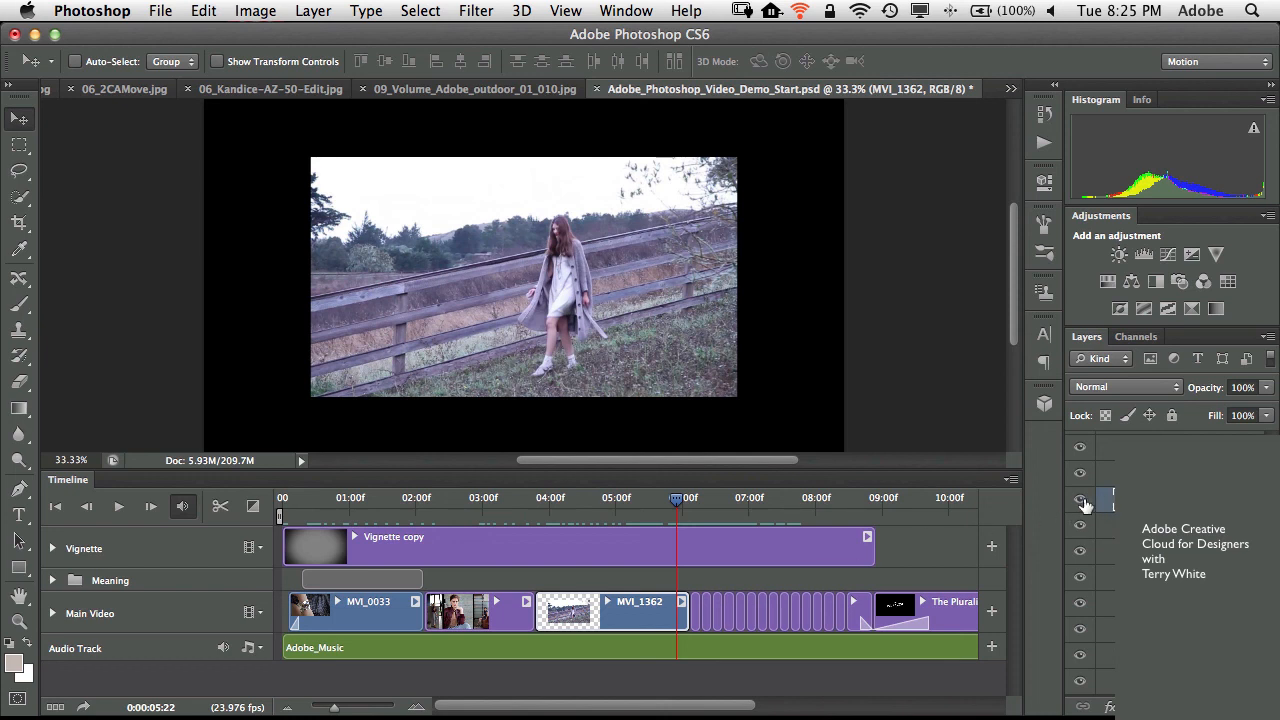
left_click(1090, 364)
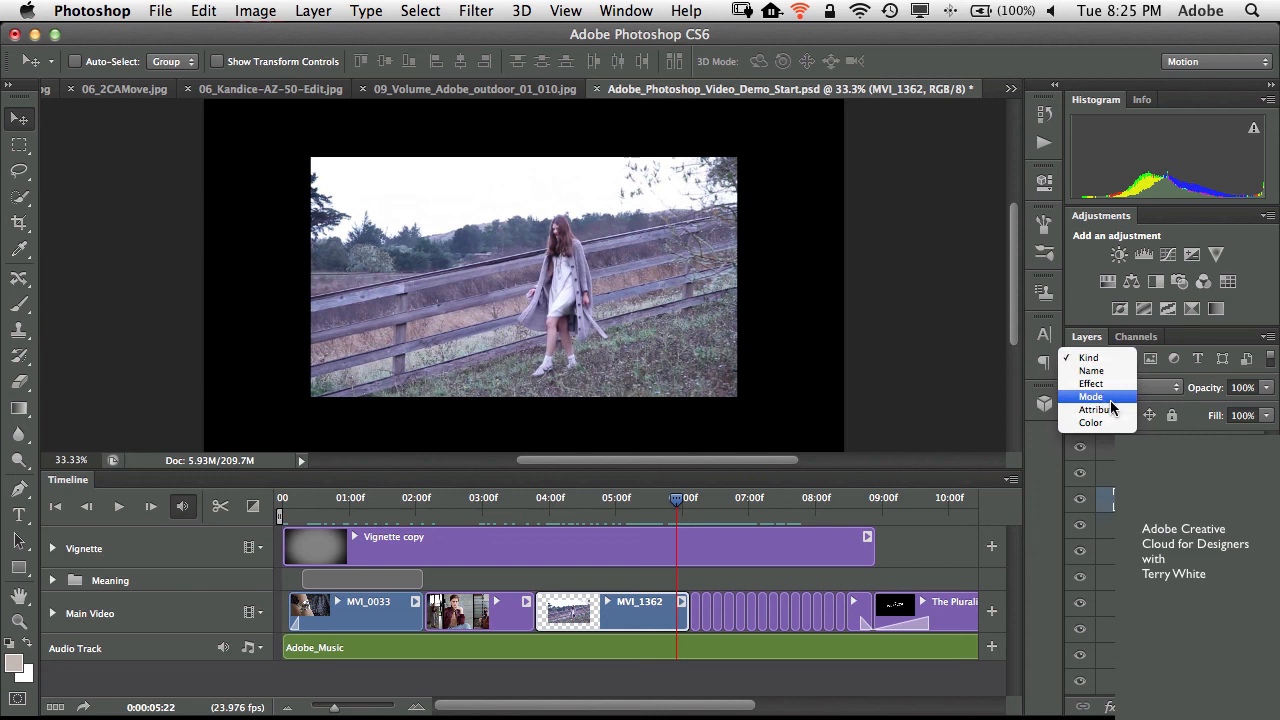
left_click(1087, 340)
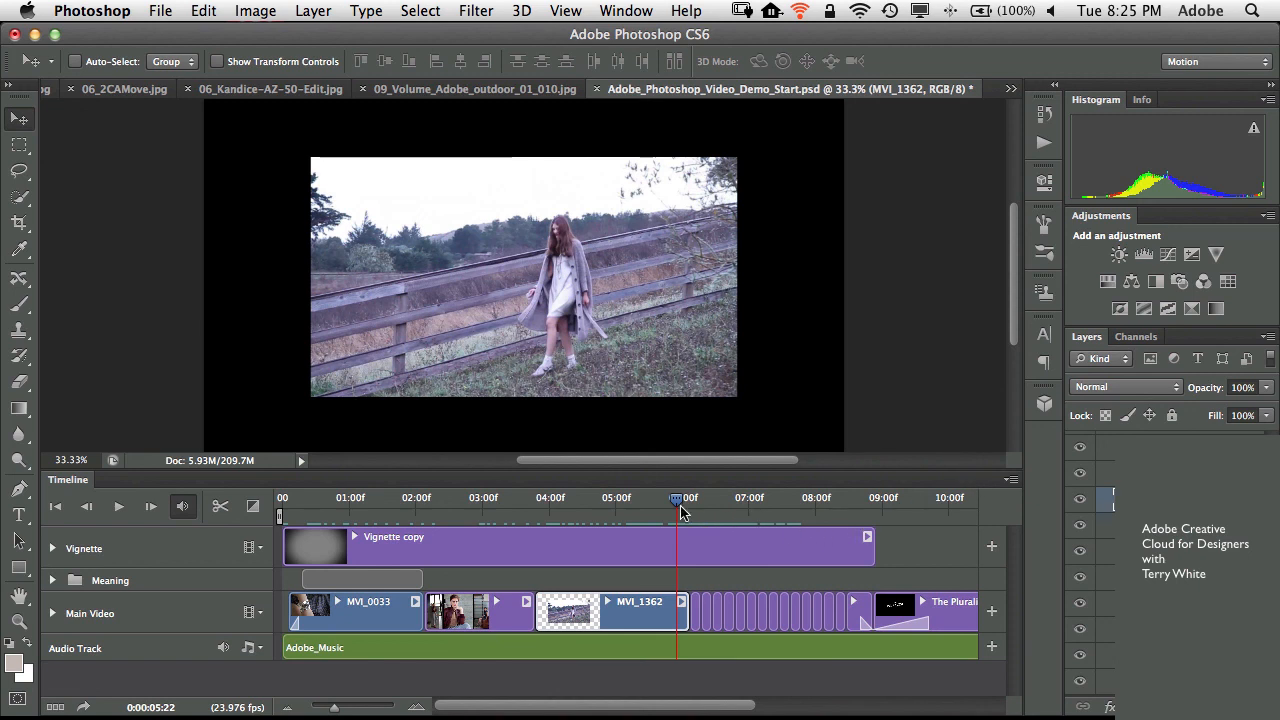
- Convert the MVI_1362 clip for Smart Filters and apply the Find Edges filter at 0:00:04:14
left_click_drag(677, 503, 587, 522)
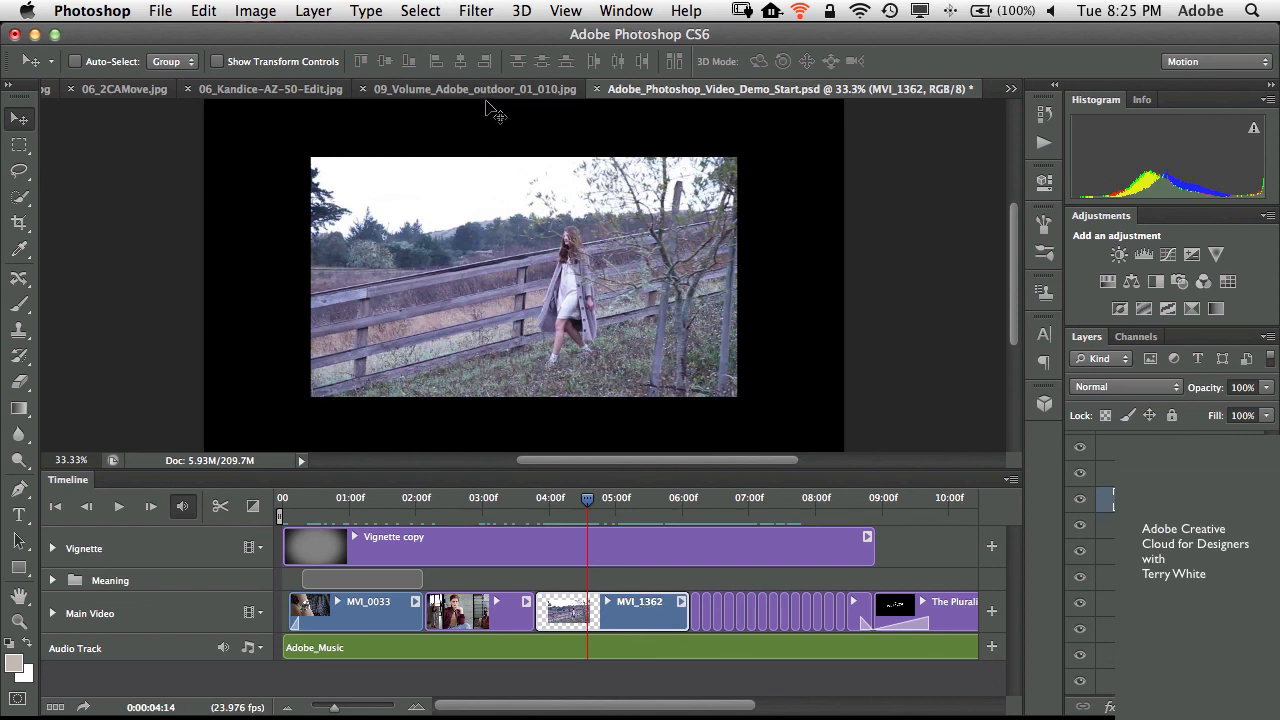
left_click(477, 13)
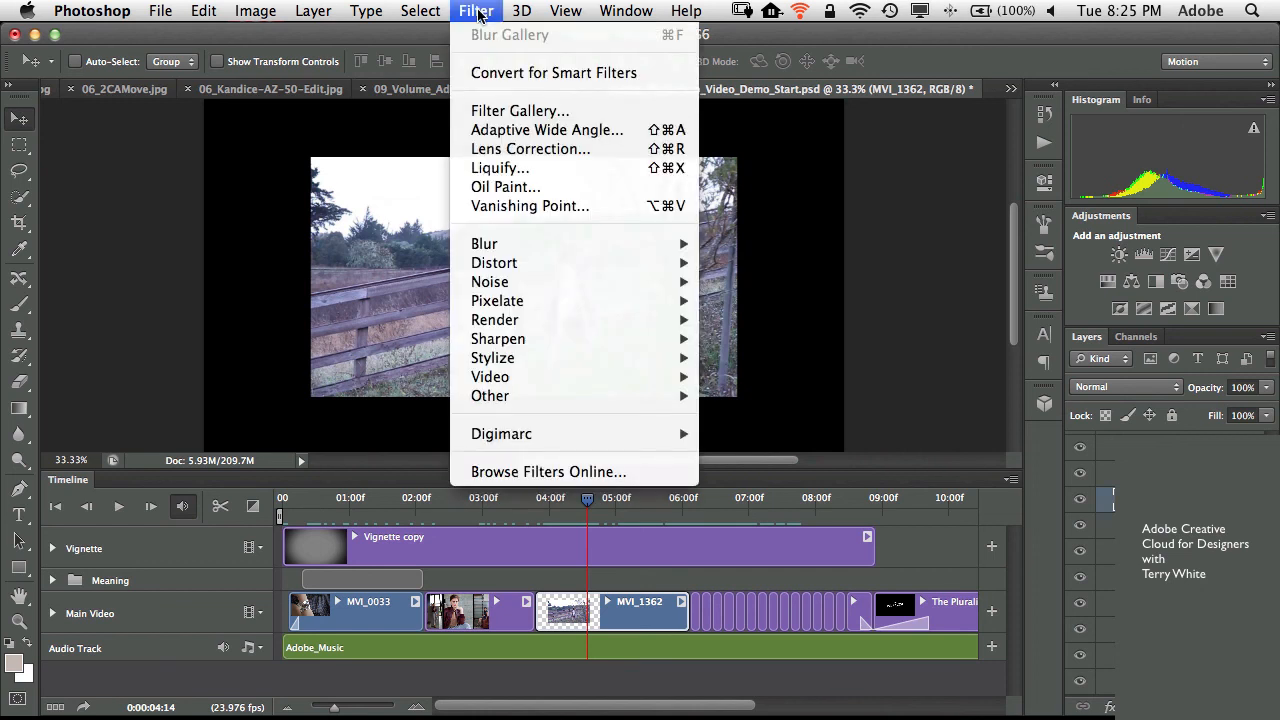
key("Escape")
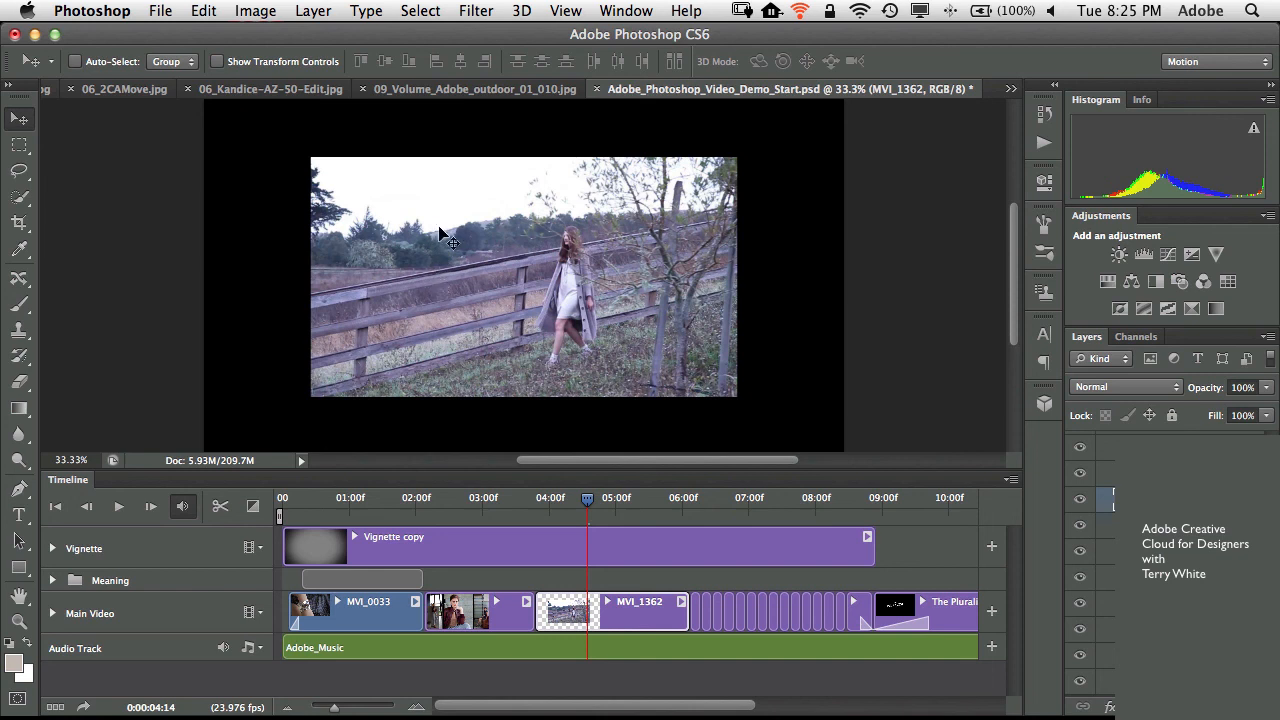
left_click(477, 12)
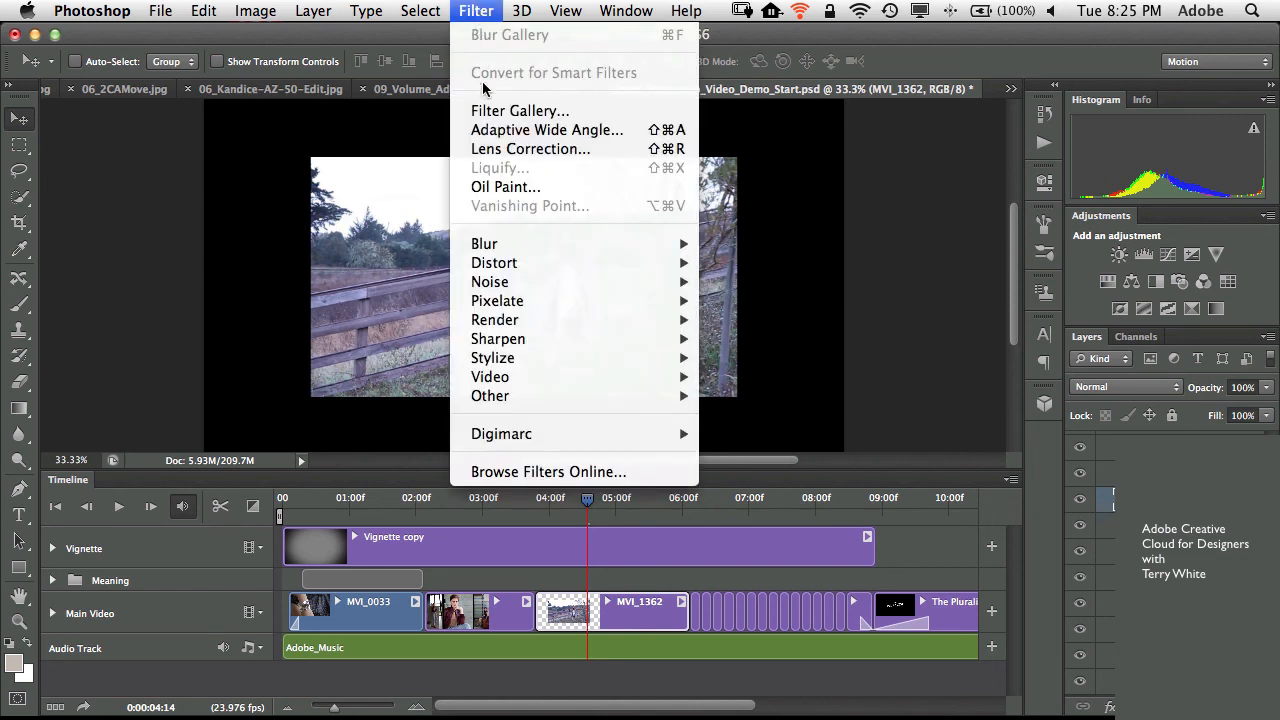
mouse_move(578, 358)
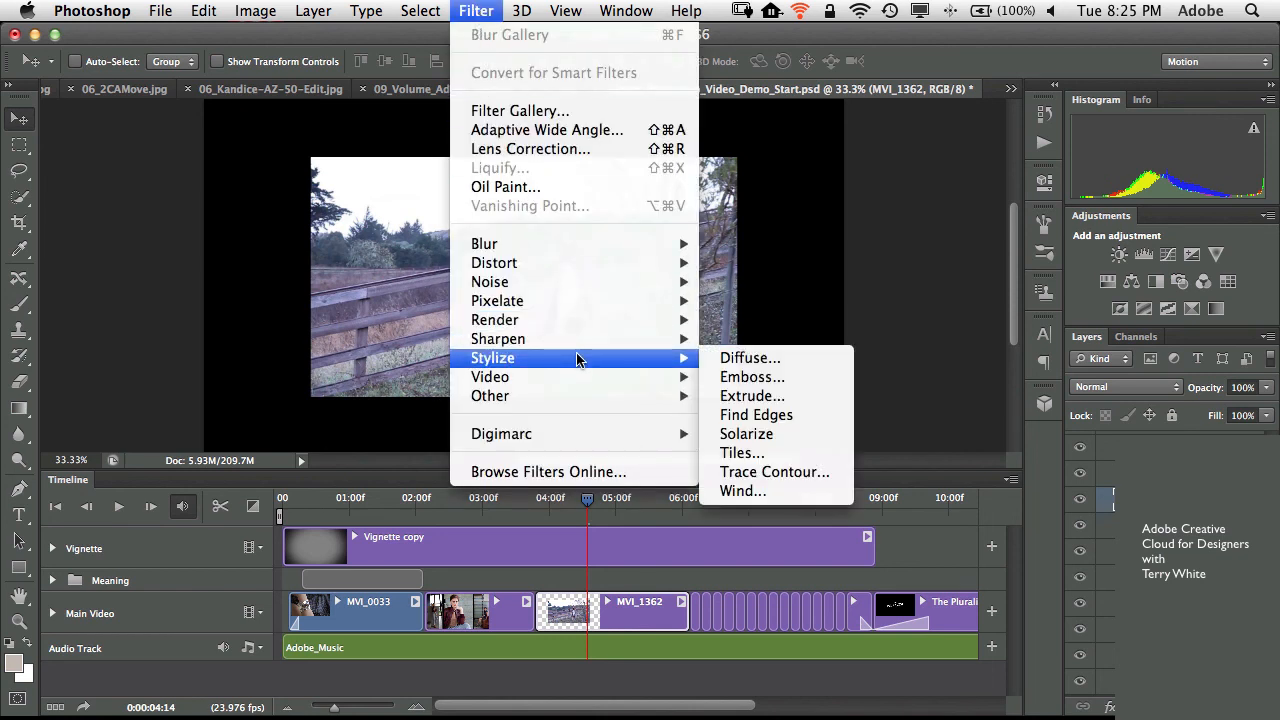
left_click(771, 422)
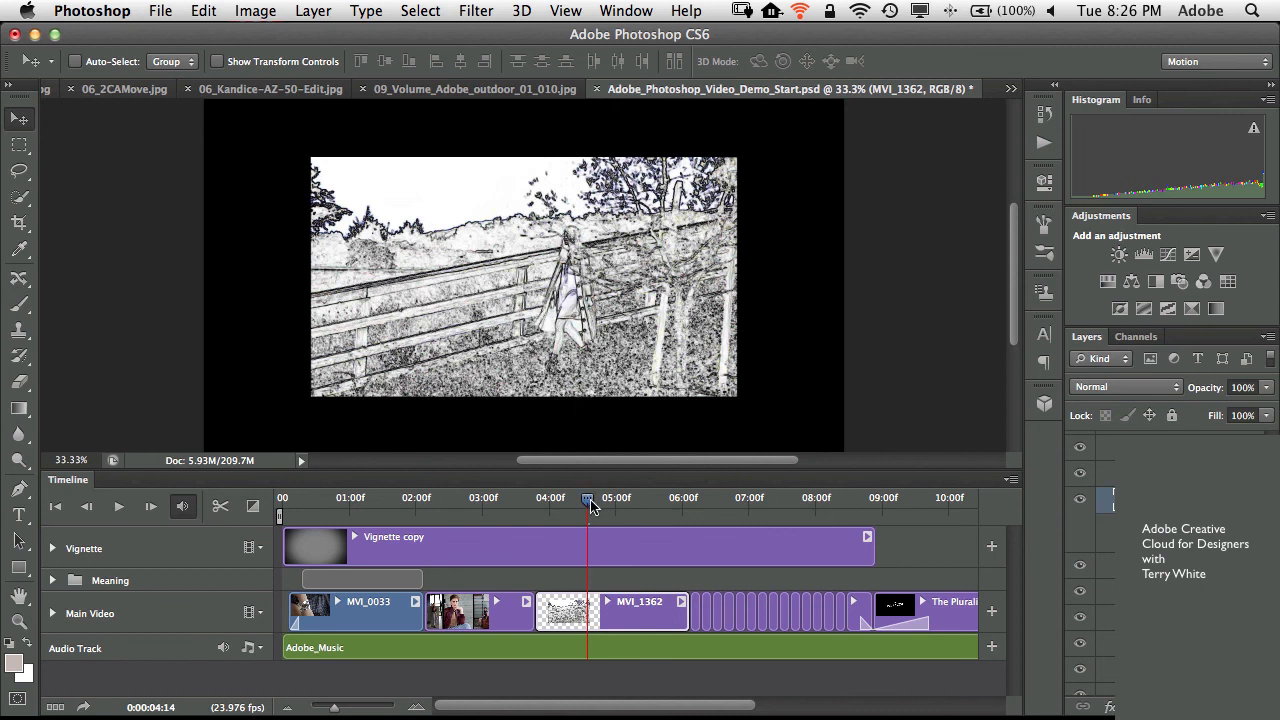
- Play the timeline from just before the MVI_1362 clip to preview its Find Edges effect
left_click_drag(589, 505, 512, 512)
key("space")
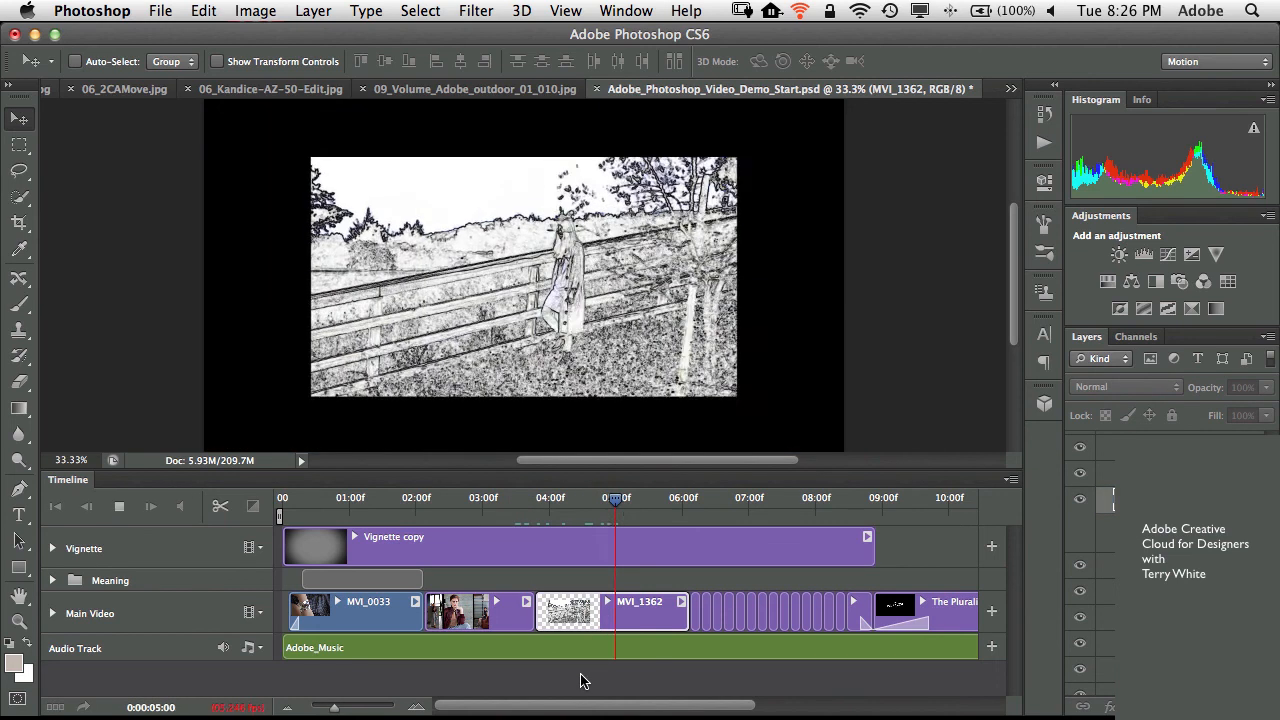
key("space")
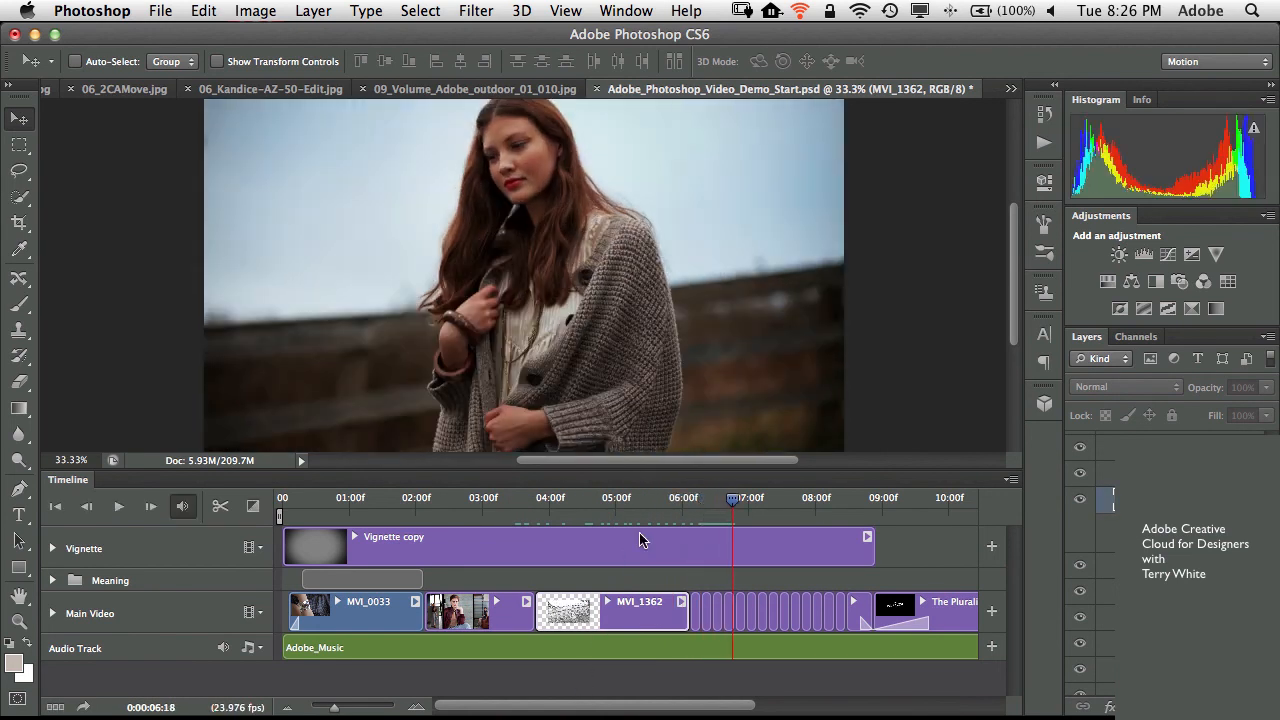
- Add a 1 s Fade With White transition to the end of the MVI_1362 clip
mouse_move(733, 500)
left_mouse_down()
mouse_move(545, 510)
mouse_move(650, 501)
mouse_move(551, 510)
mouse_move(676, 513)
mouse_move(591, 512)
mouse_move(603, 512)
left_mouse_up()
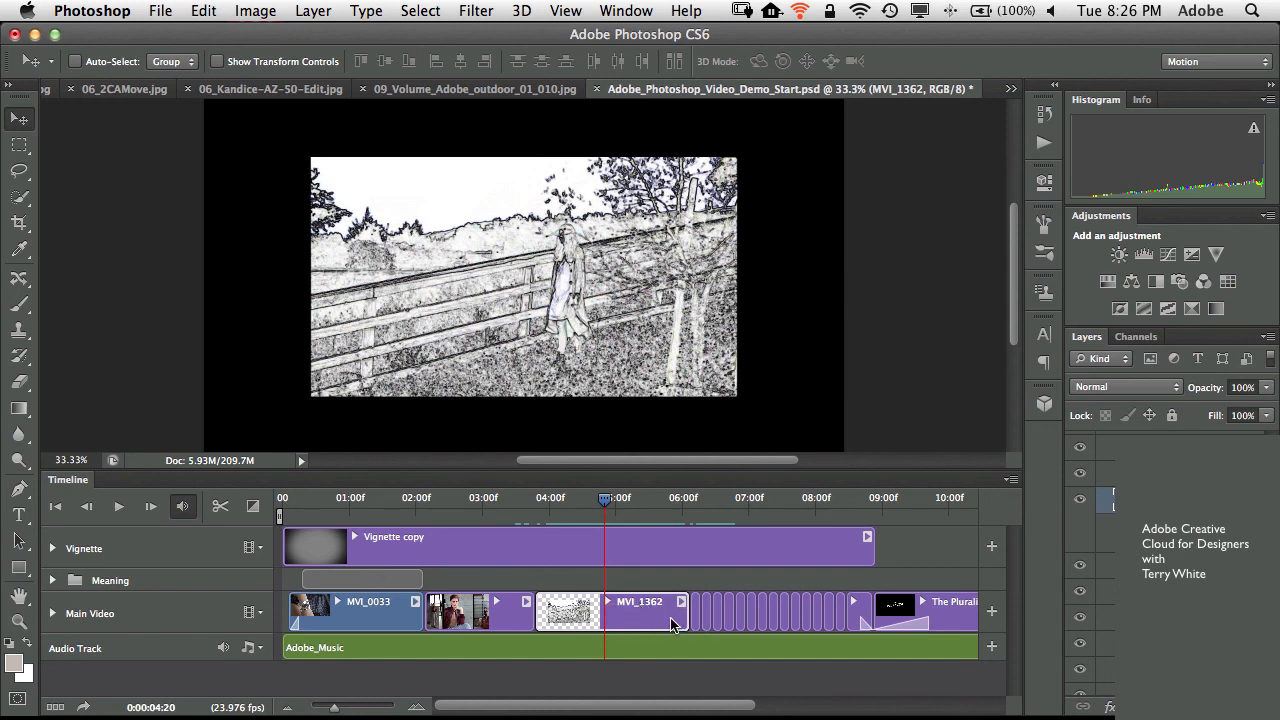
left_click(252, 508)
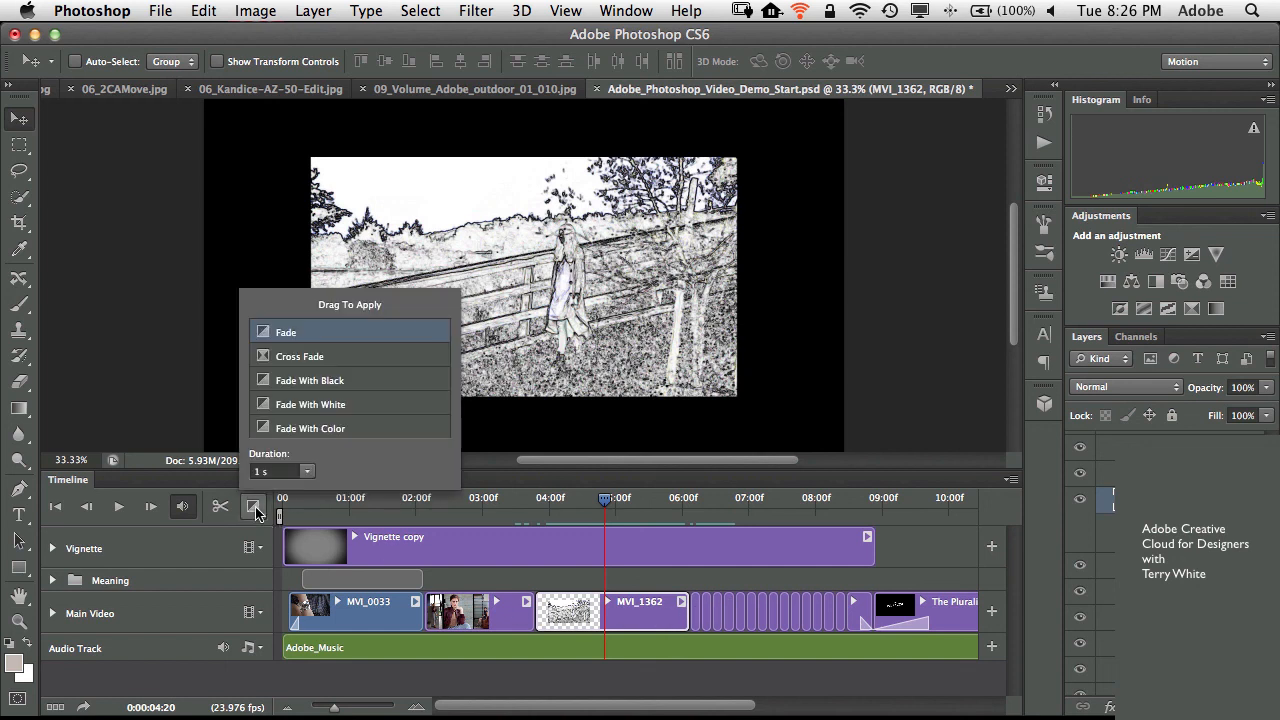
left_click(308, 412)
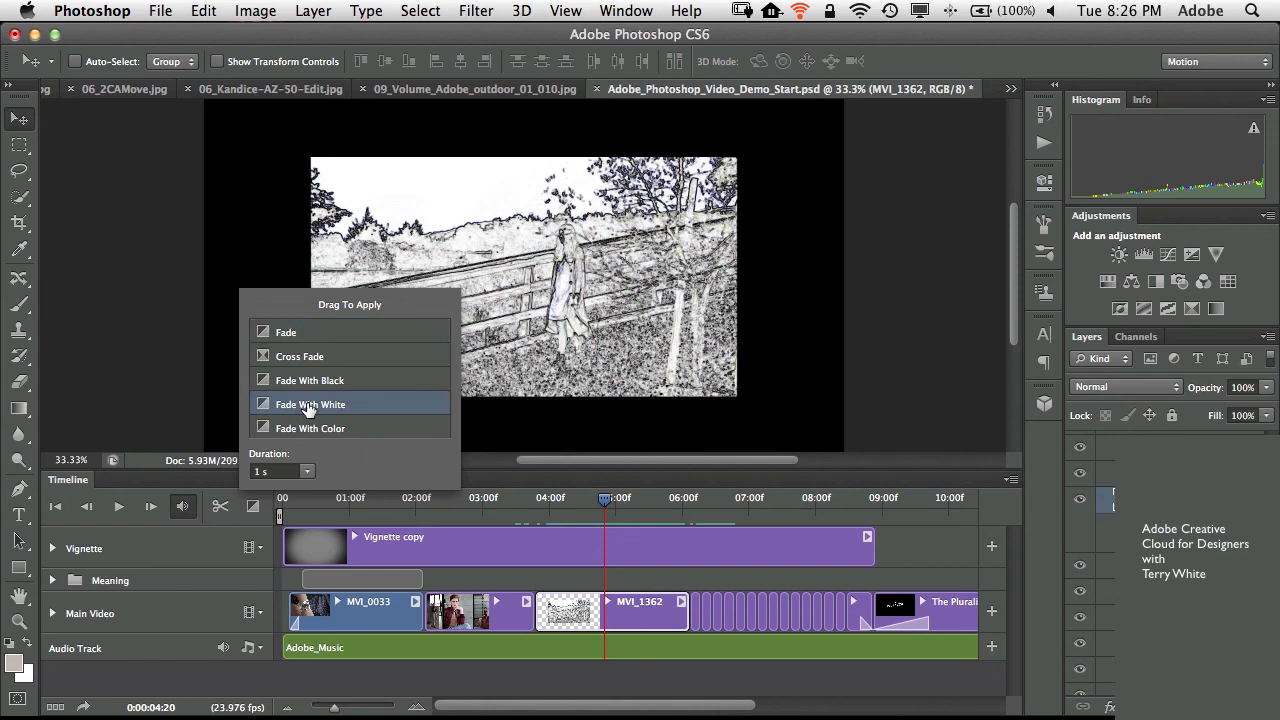
left_click_drag(308, 412, 658, 614)
- Play the timeline from 0:00:03:15 through the white fade and park the playhead at 0:00:06:17
left_click_drag(605, 509, 524, 510)
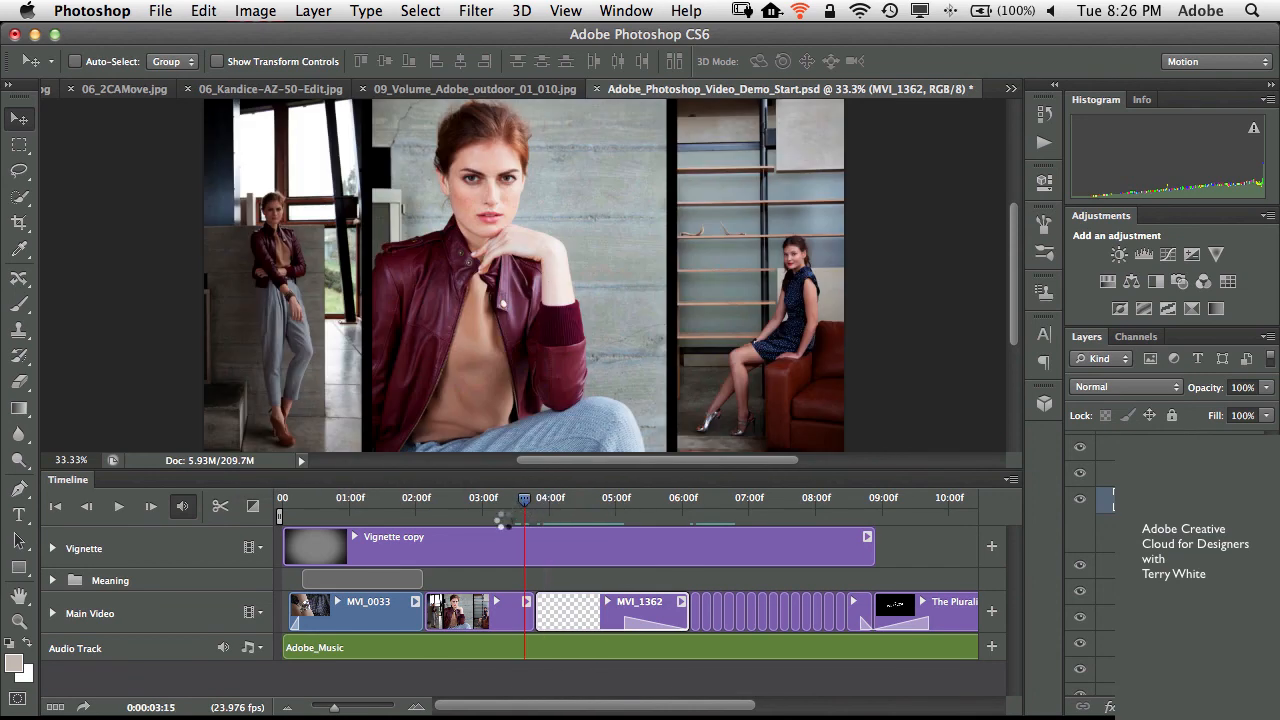
key("space")
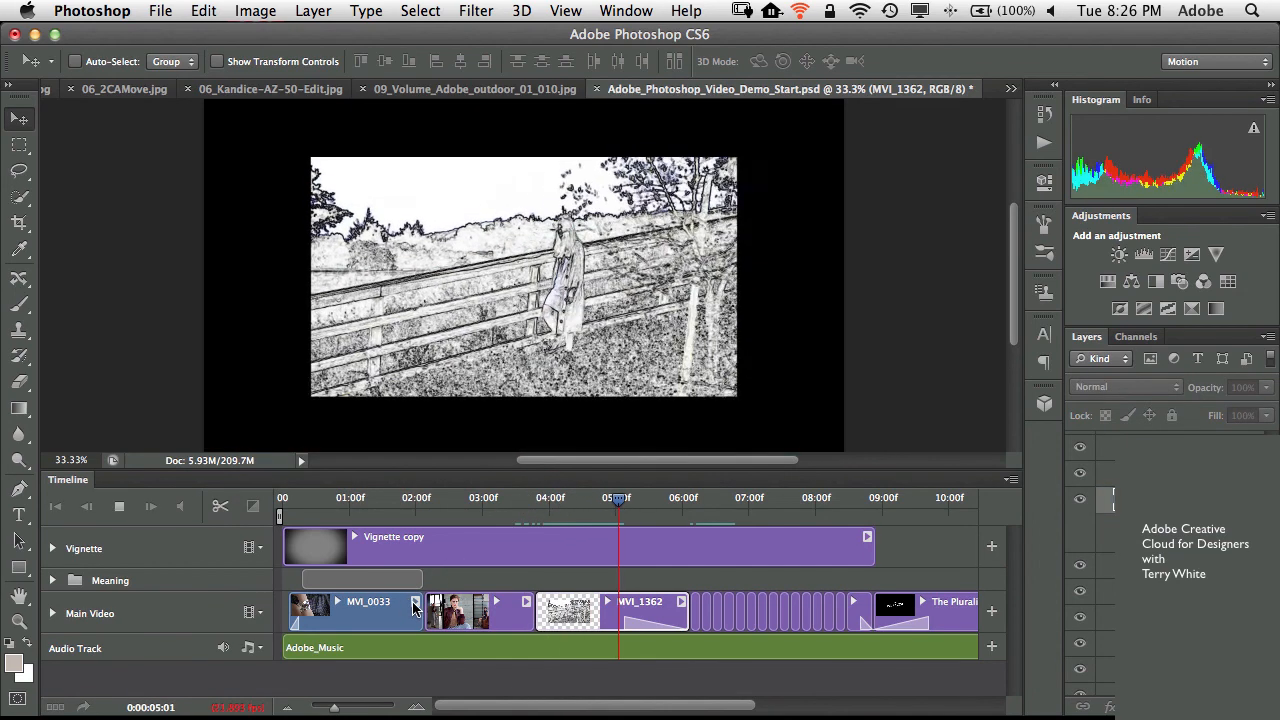
key("space")
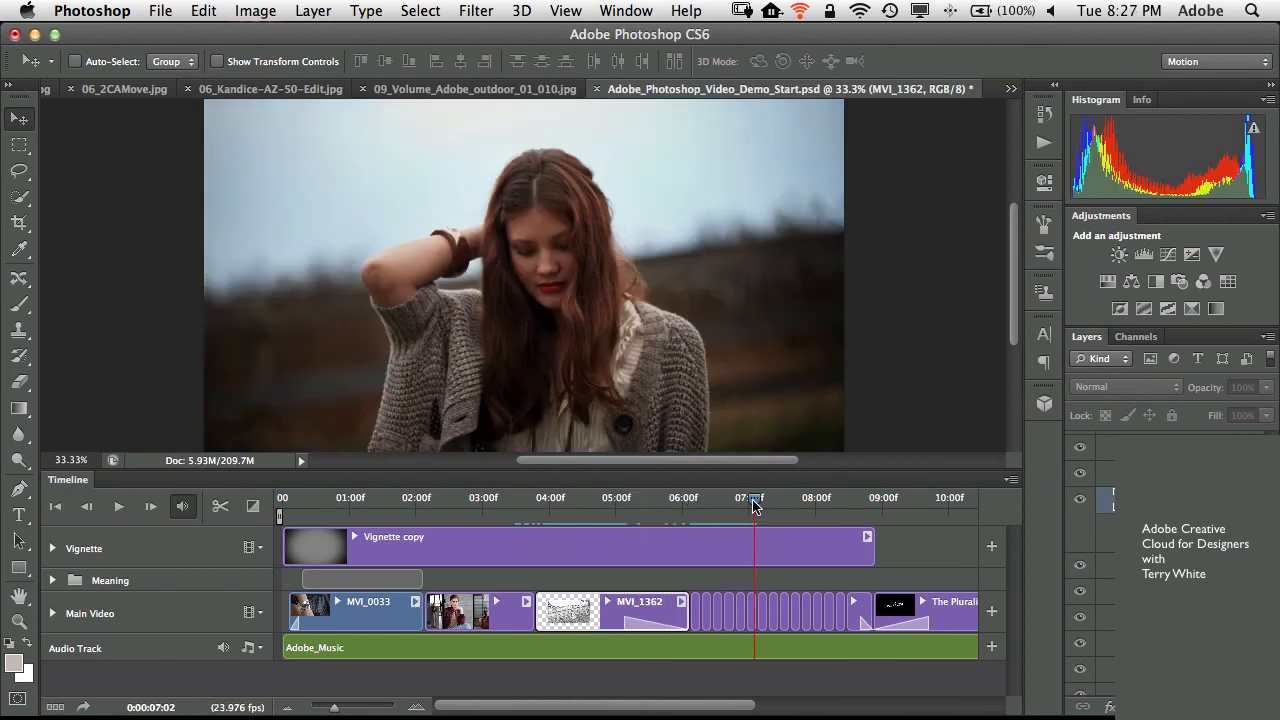
left_click_drag(753, 499, 729, 527)
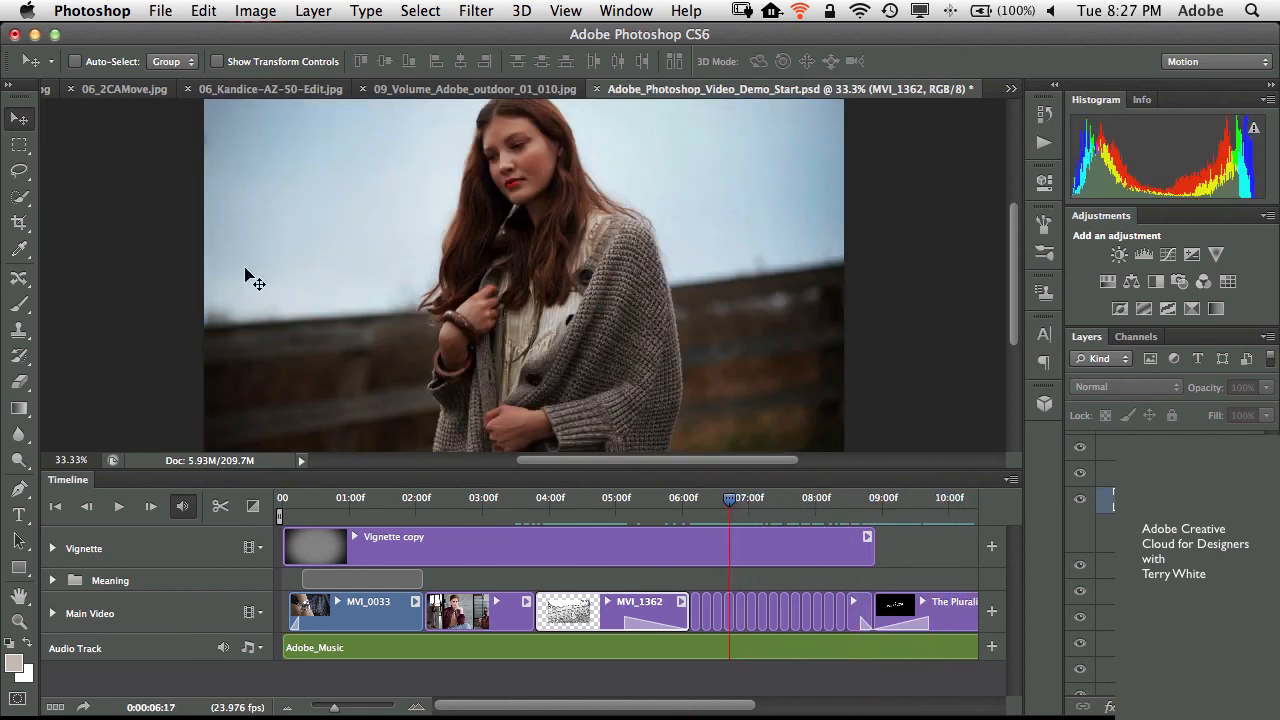
- Review the Render Video export settings for the timeline and close them without rendering
left_click(160, 11)
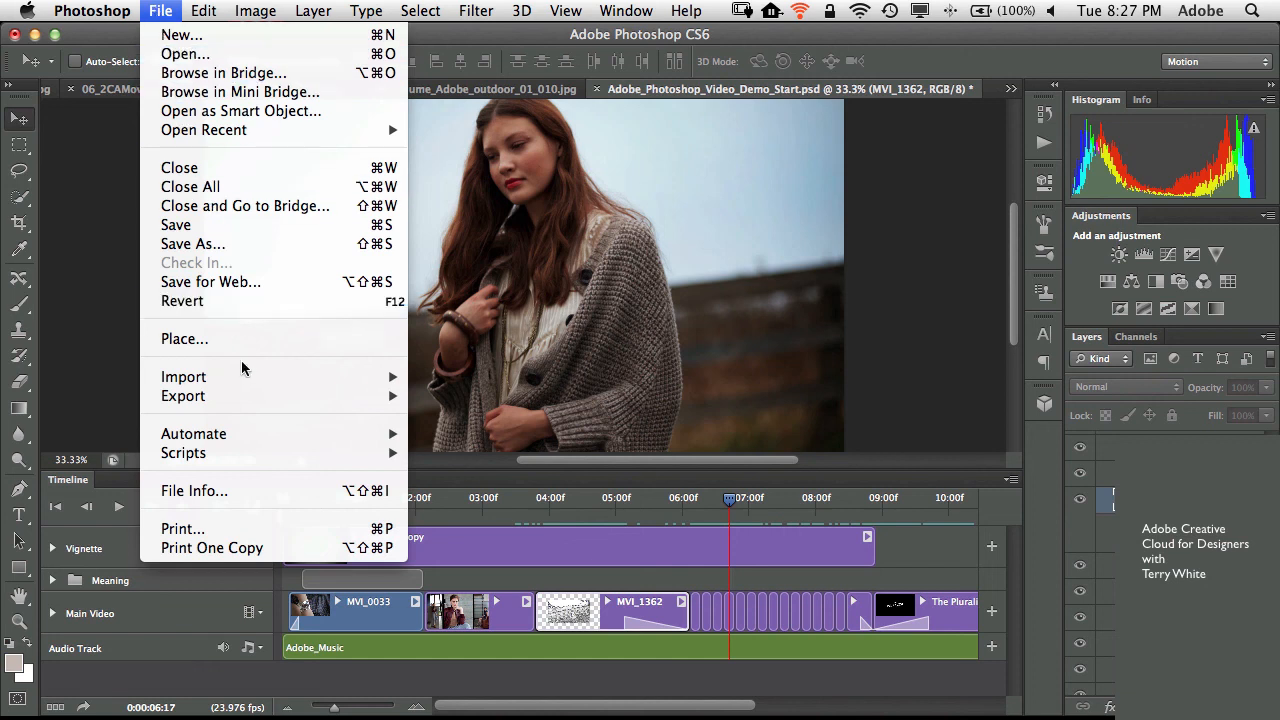
mouse_move(265, 396)
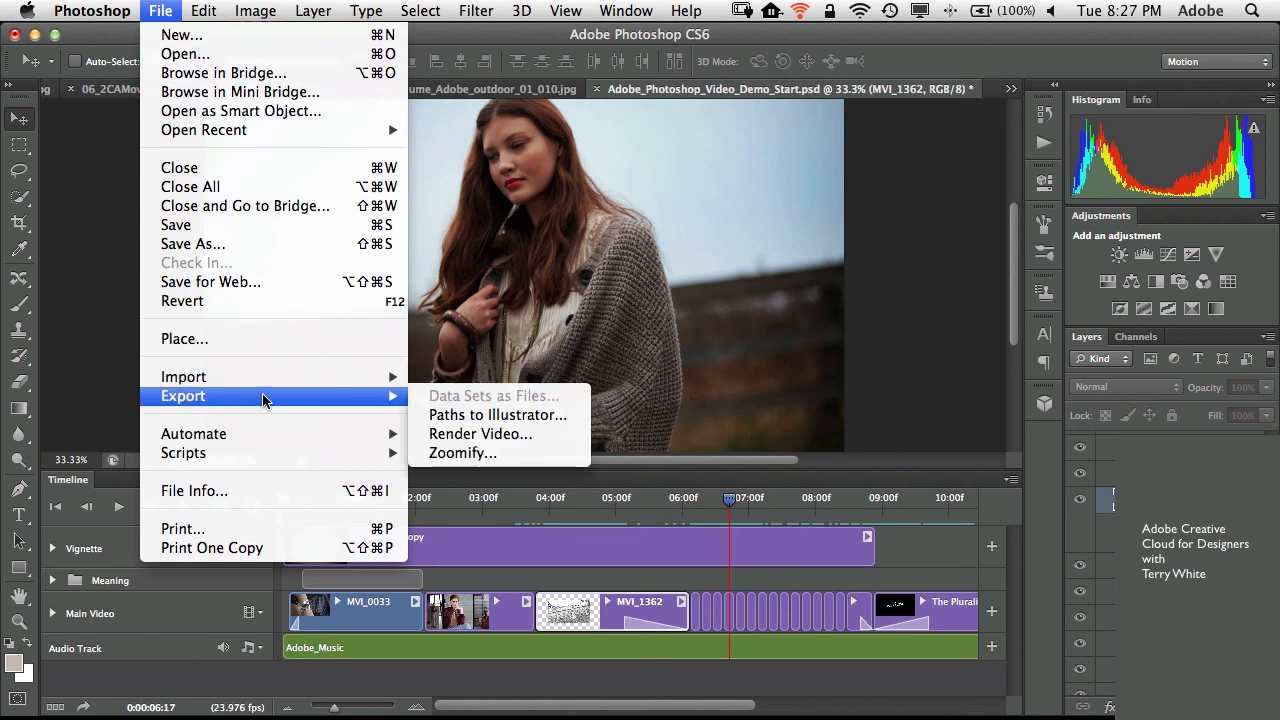
left_click(463, 436)
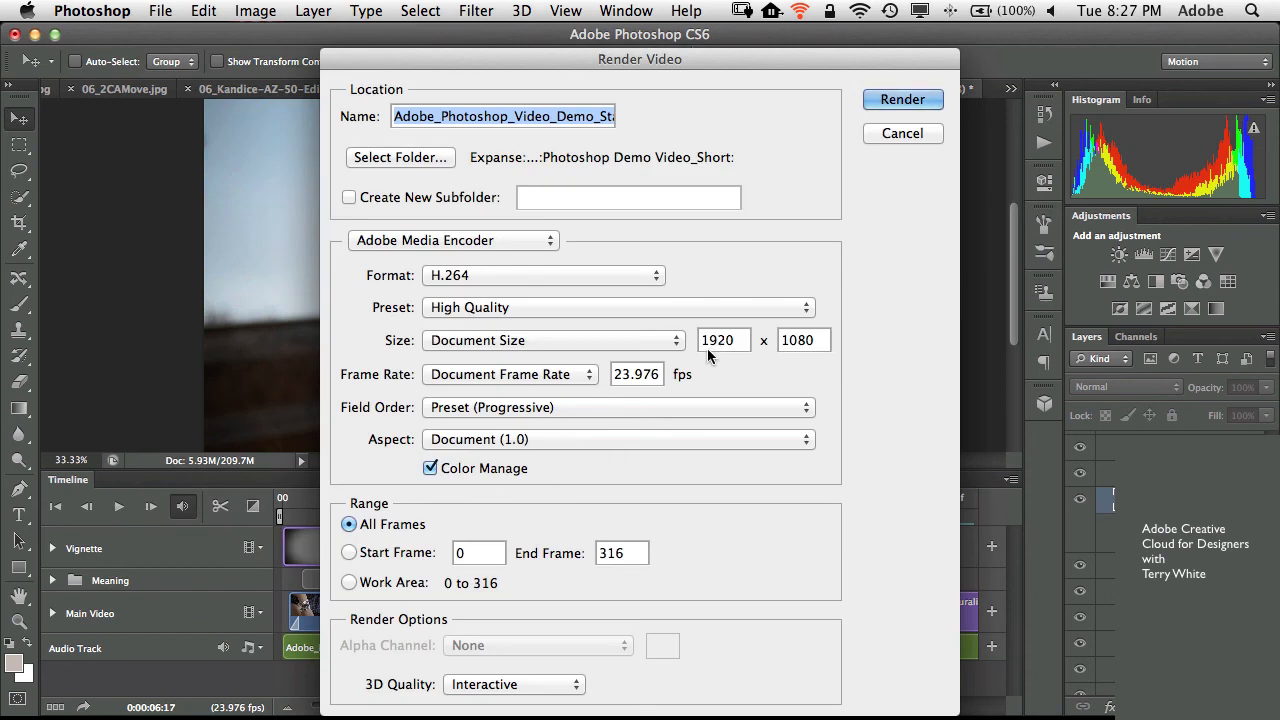
left_click(889, 134)
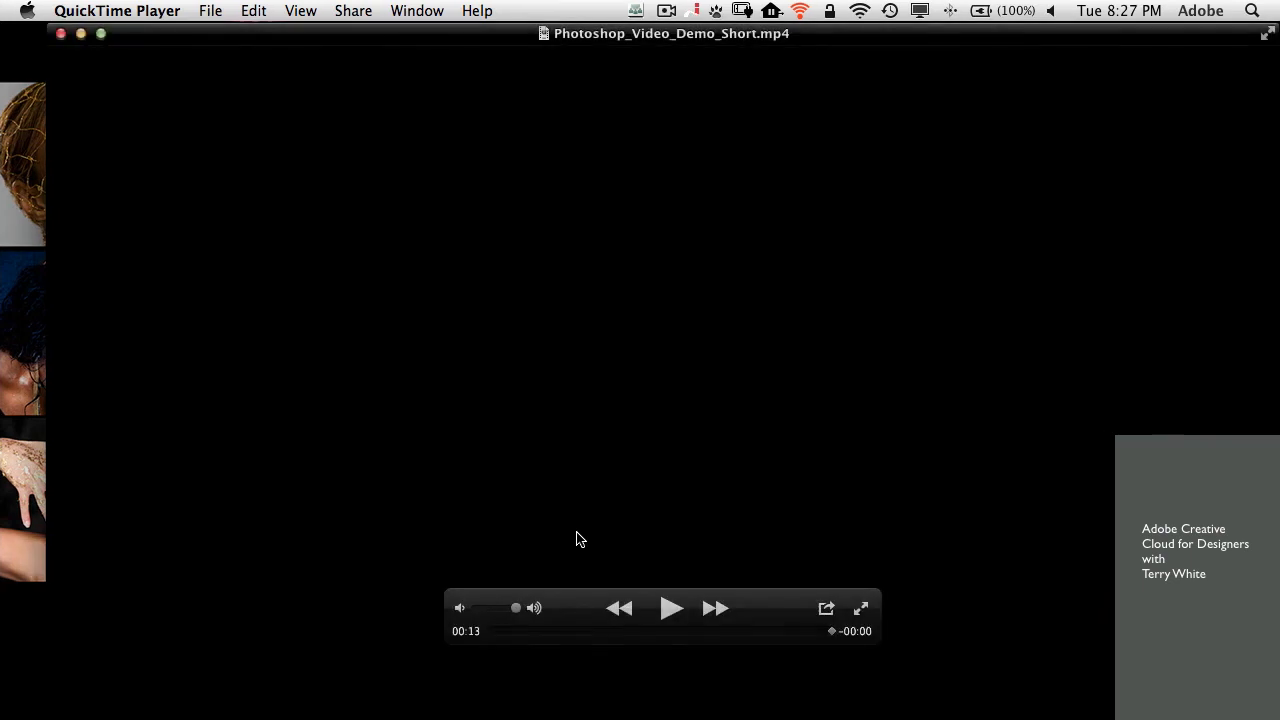
- Switch to the Creative Cloud My files page, preview Untitled.psdx with its first two layers hidden, and return to the file list
key("ctrl+Right")
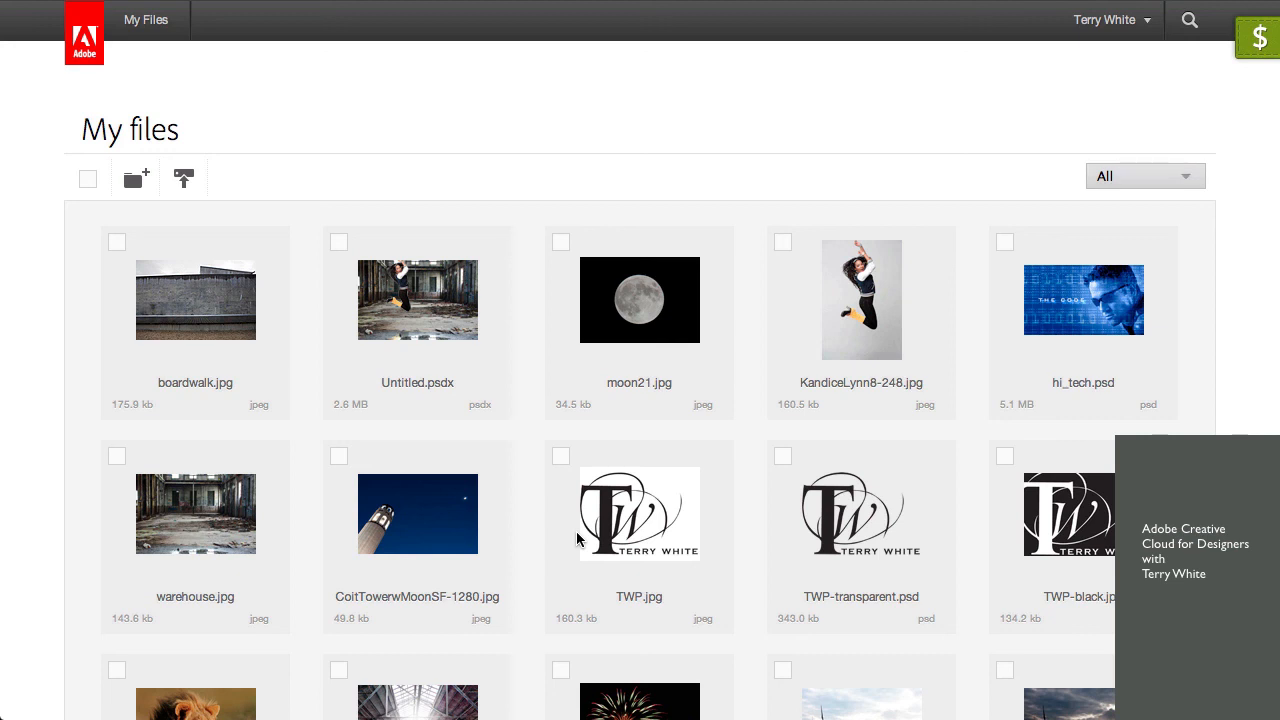
left_click(396, 317)
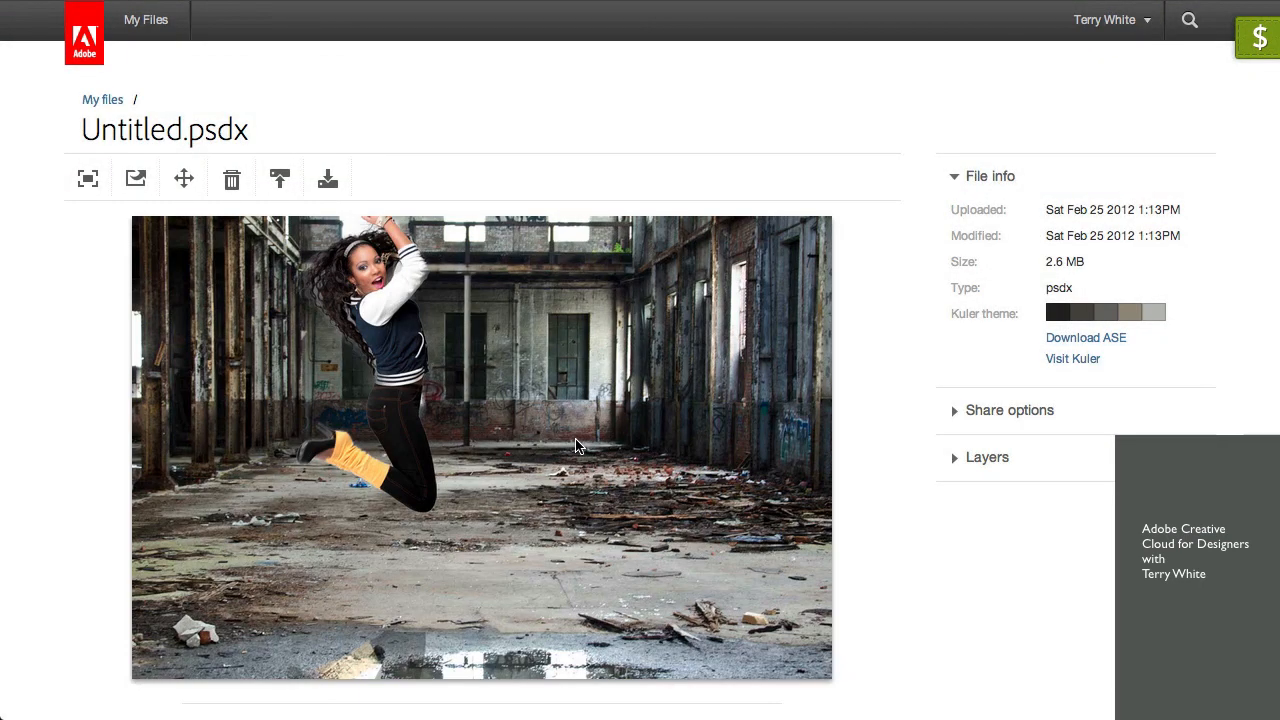
left_click(955, 466)
left_click(958, 503)
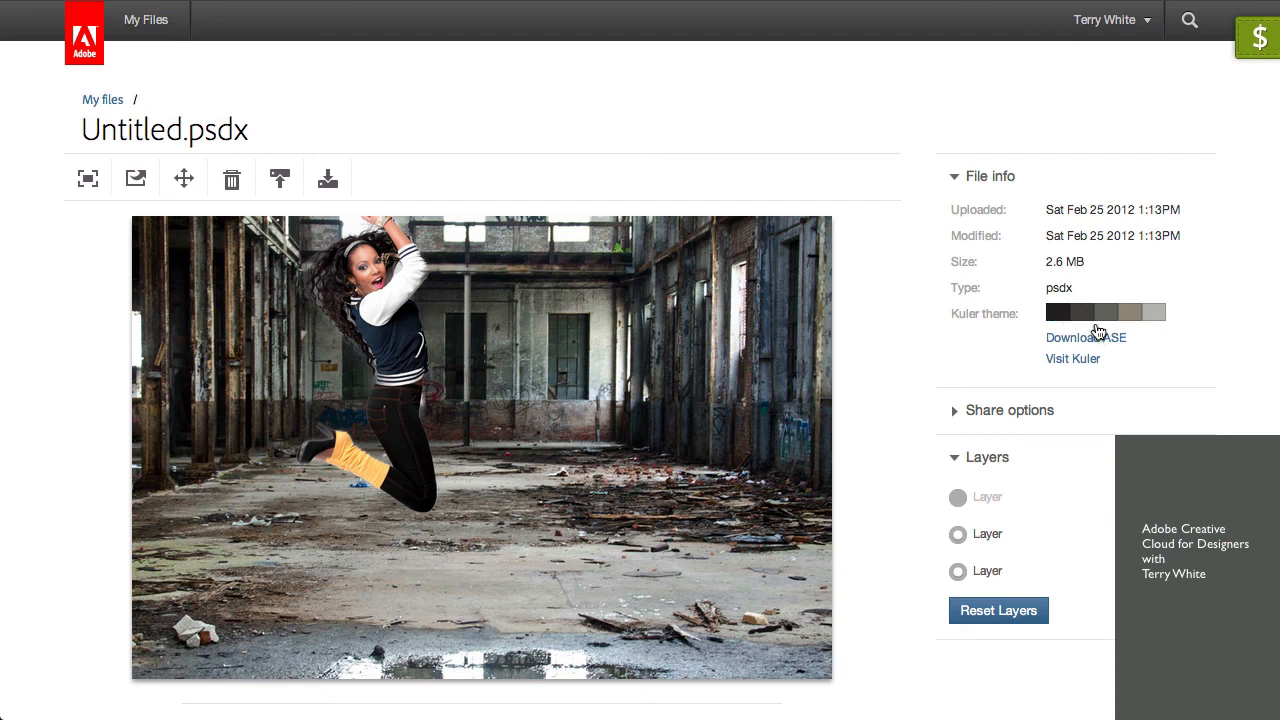
left_click(958, 540)
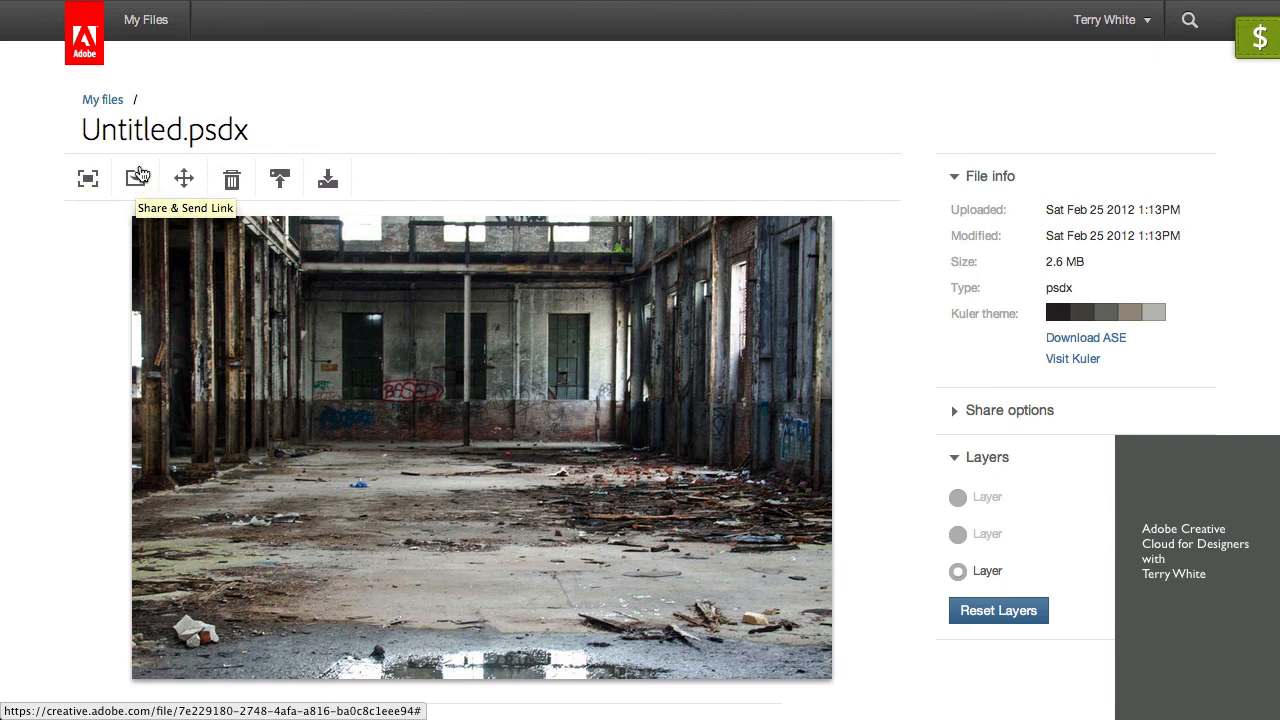
left_click(110, 99)
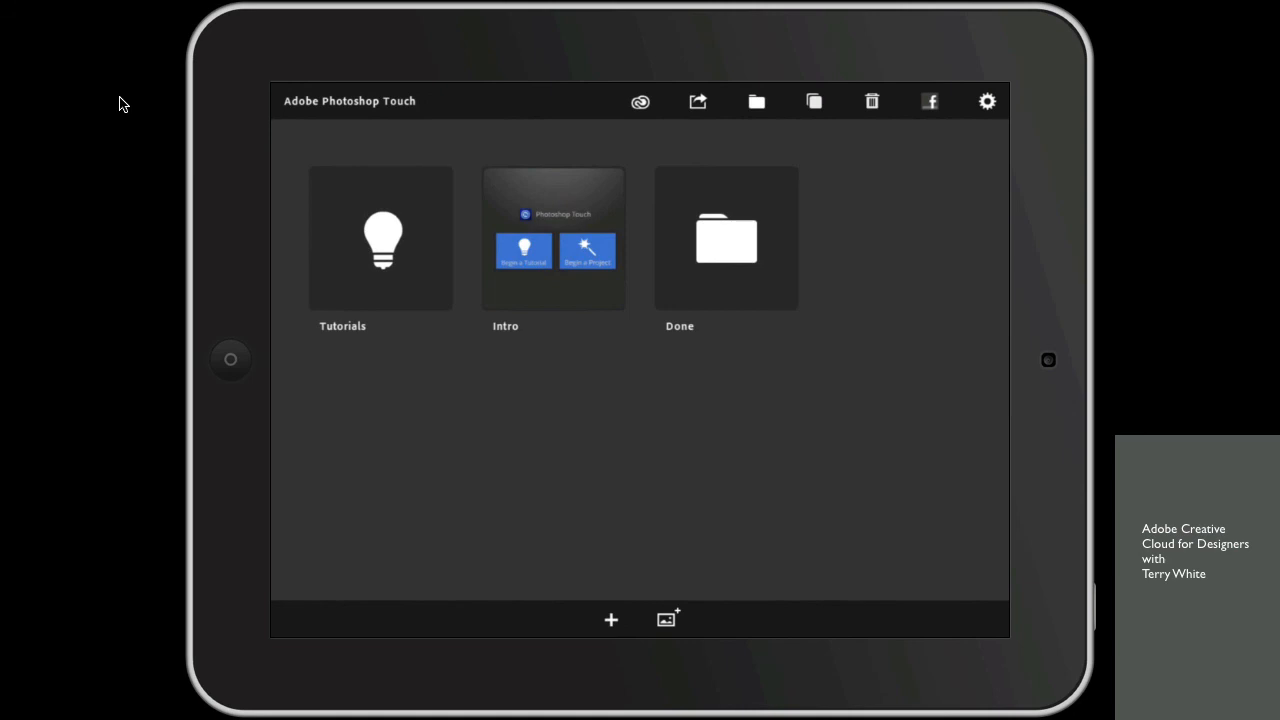
- In Photoshop Touch, create a new project from the Creative Cloud image boardwalk.jpg
left_click(666, 619)
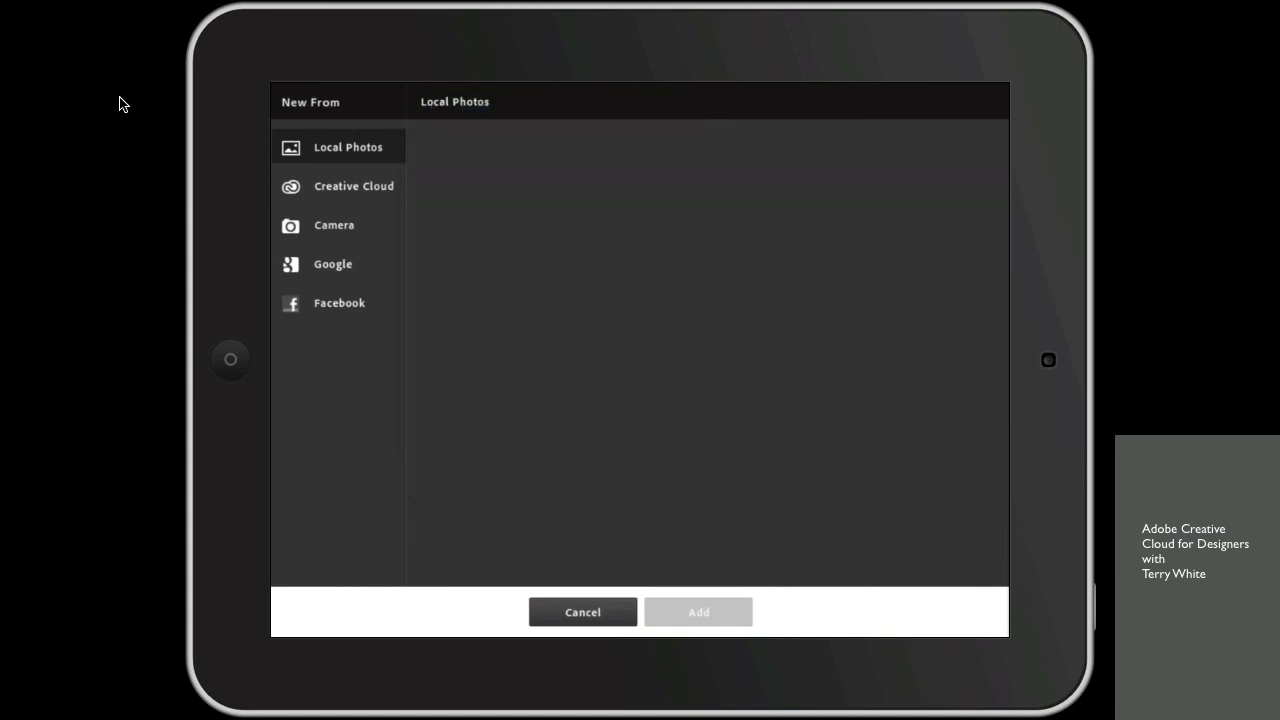
left_click(337, 188)
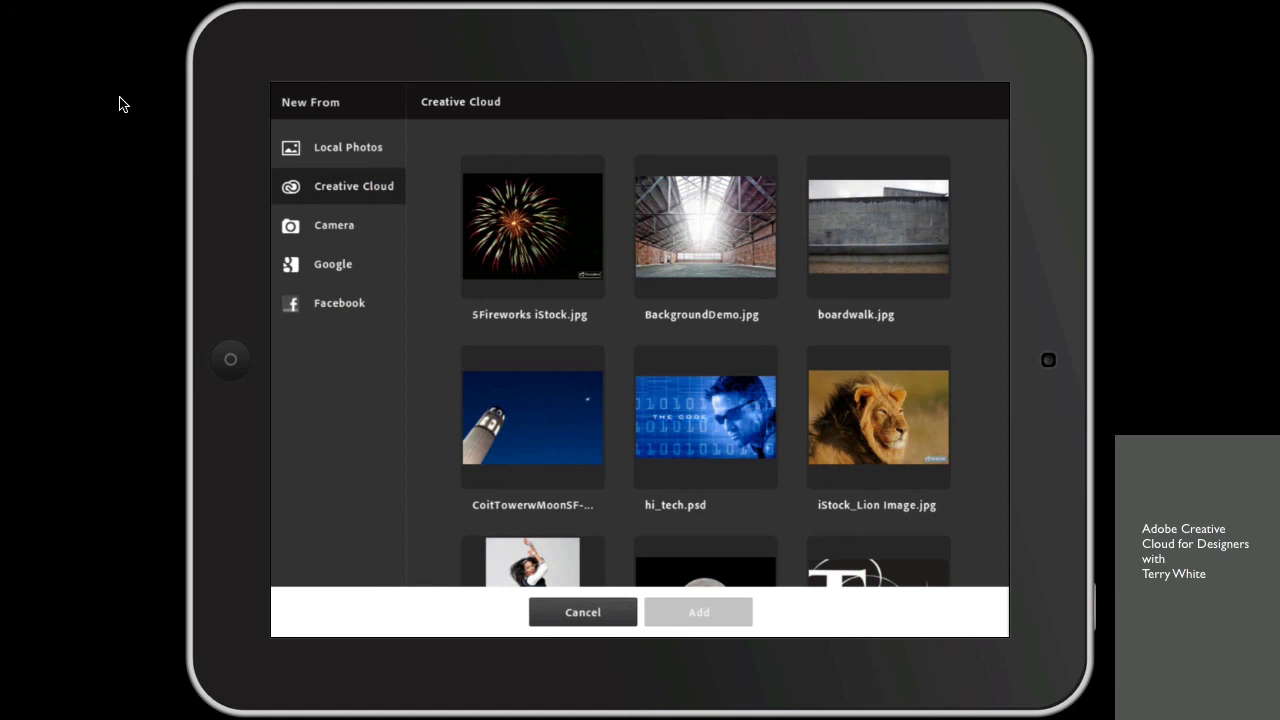
left_click(878, 226)
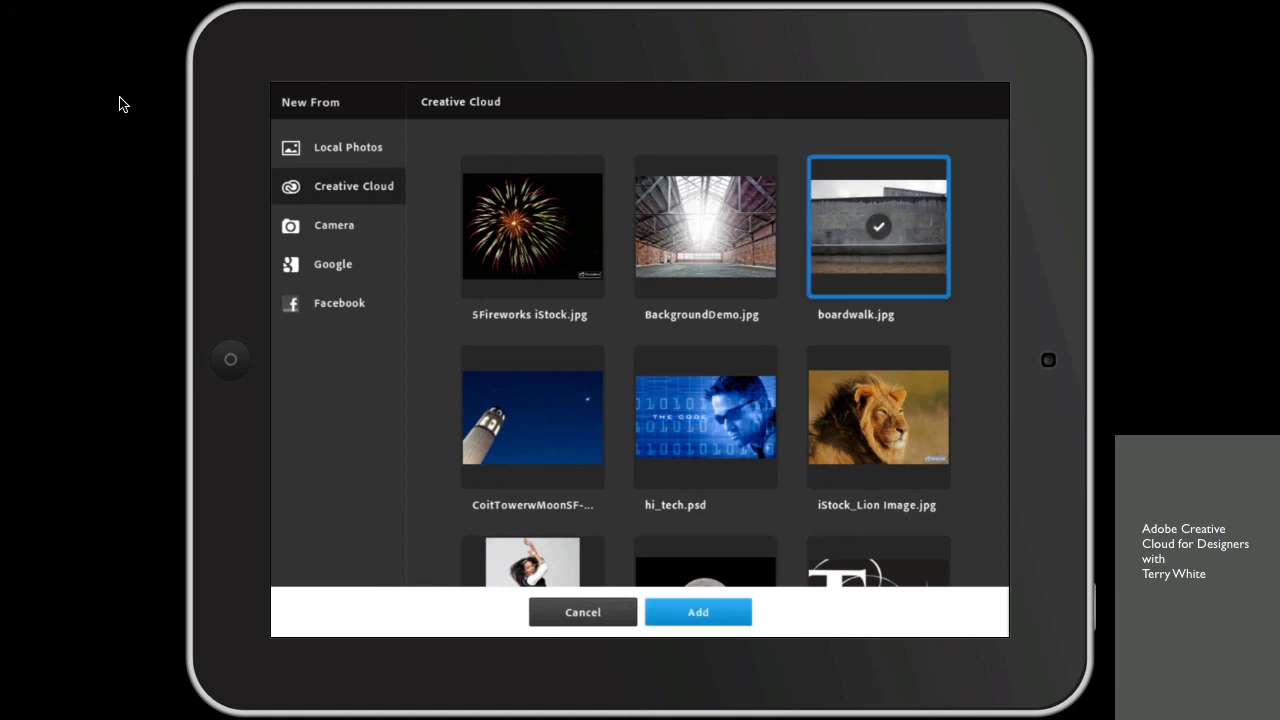
left_click(710, 610)
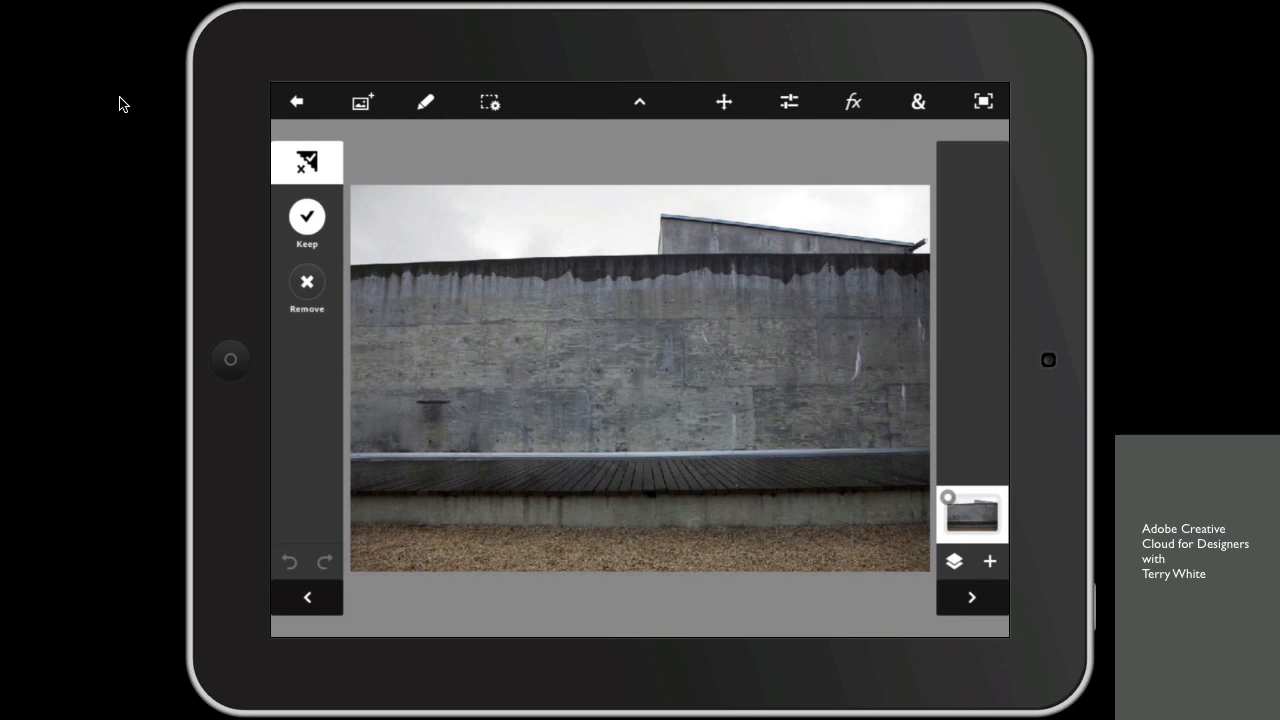
- Add a photo layer above the boardwalk background using the Creative Cloud picture of the jumping woman
left_click(989, 561)
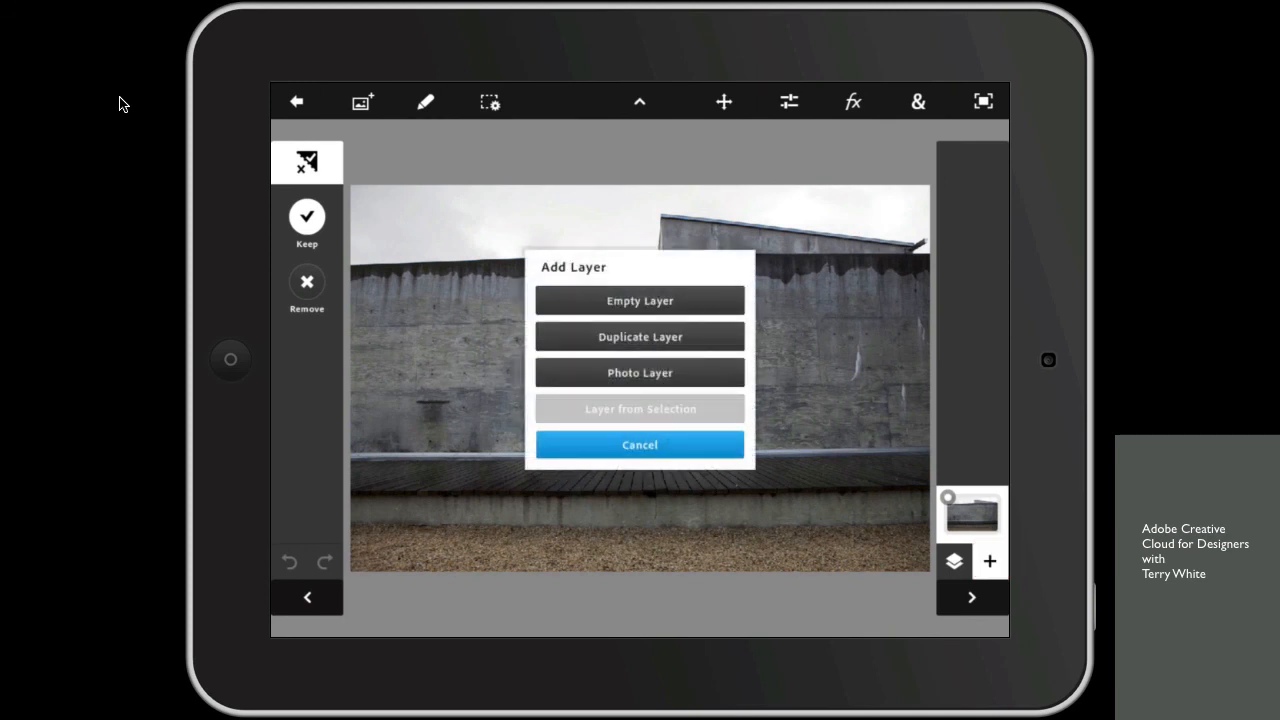
left_click(680, 372)
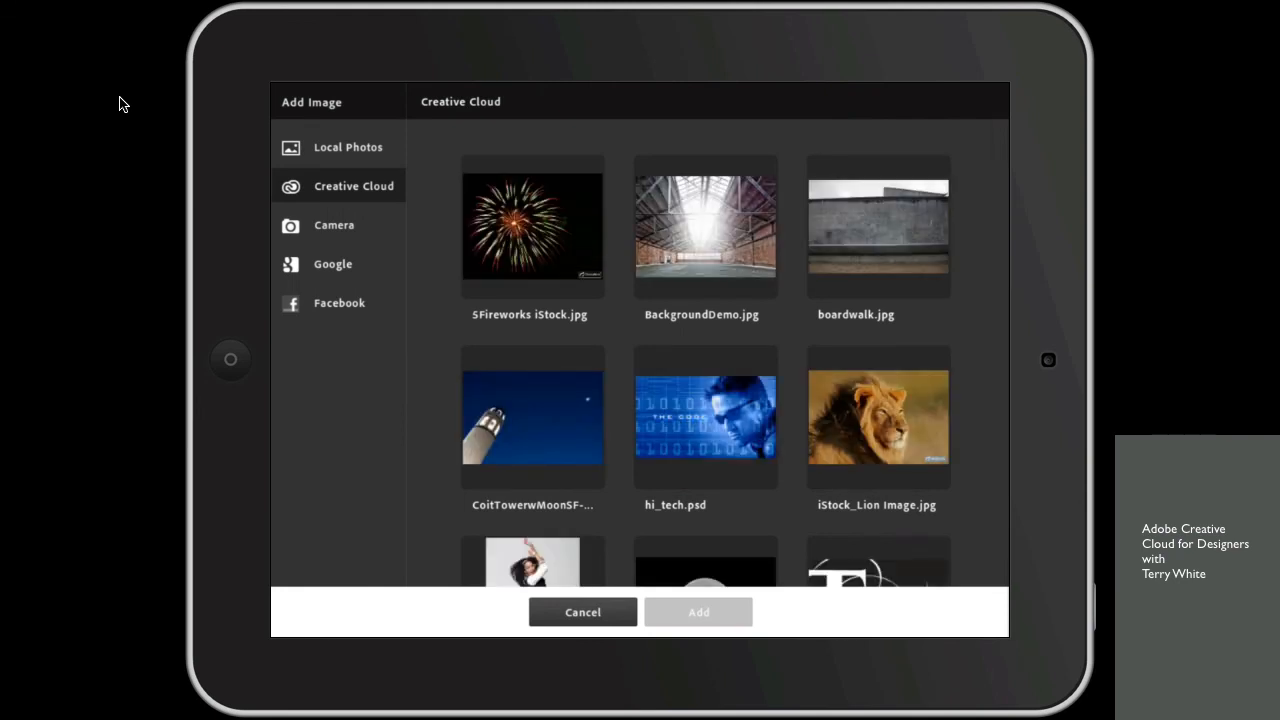
left_click(533, 562)
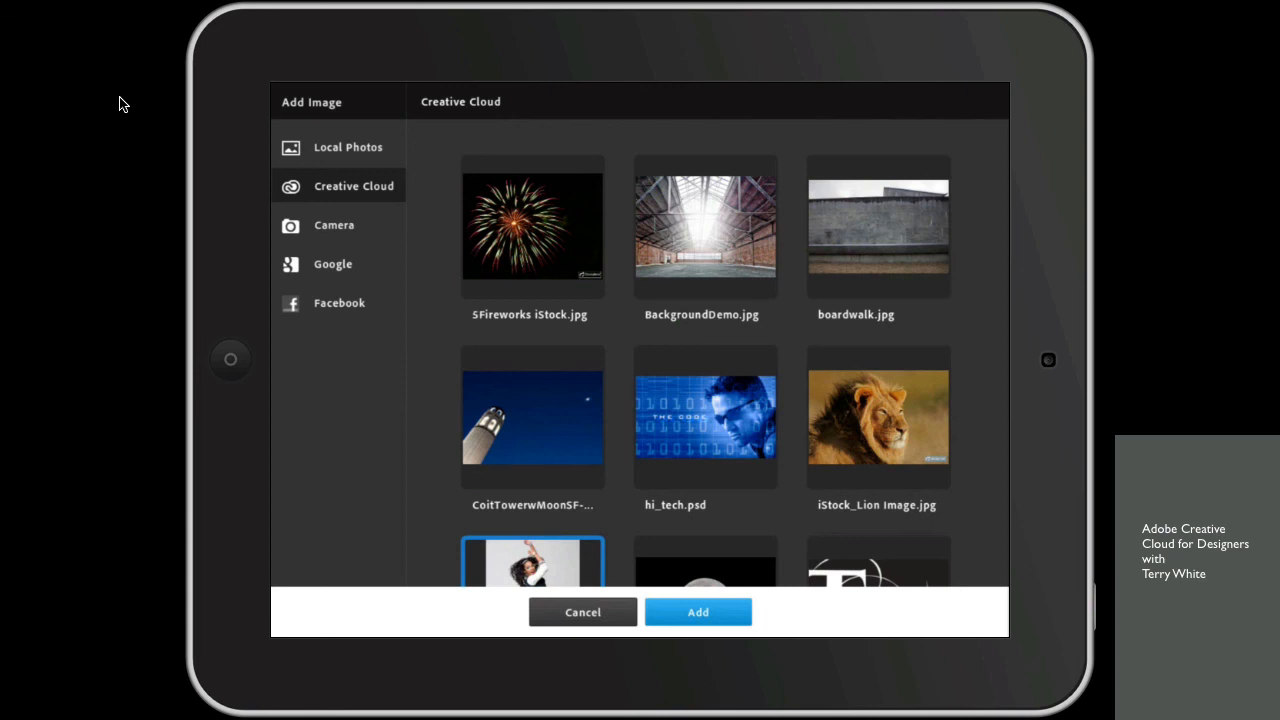
left_click(700, 610)
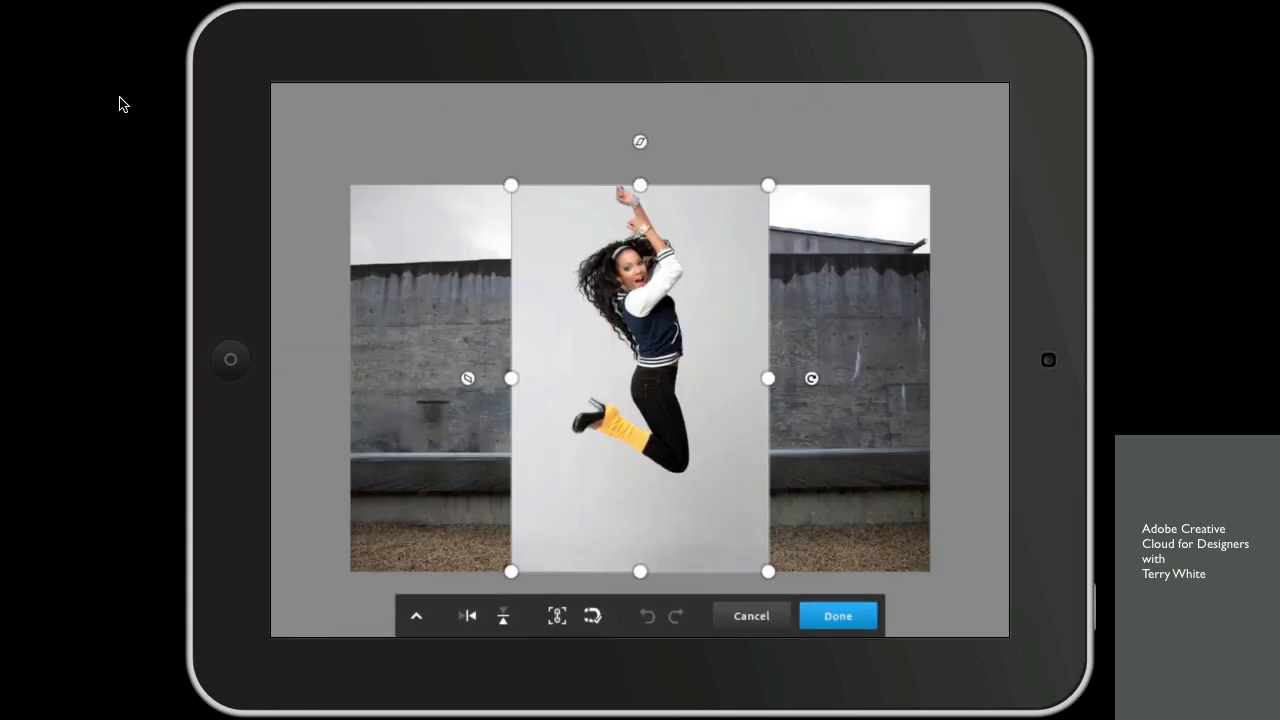
- Scale the jumping woman's photo layer down, move it right of the image centre and apply the transform
left_click_drag(768, 571, 738, 525)
left_click_drag(628, 412, 727, 412)
left_click(838, 615)
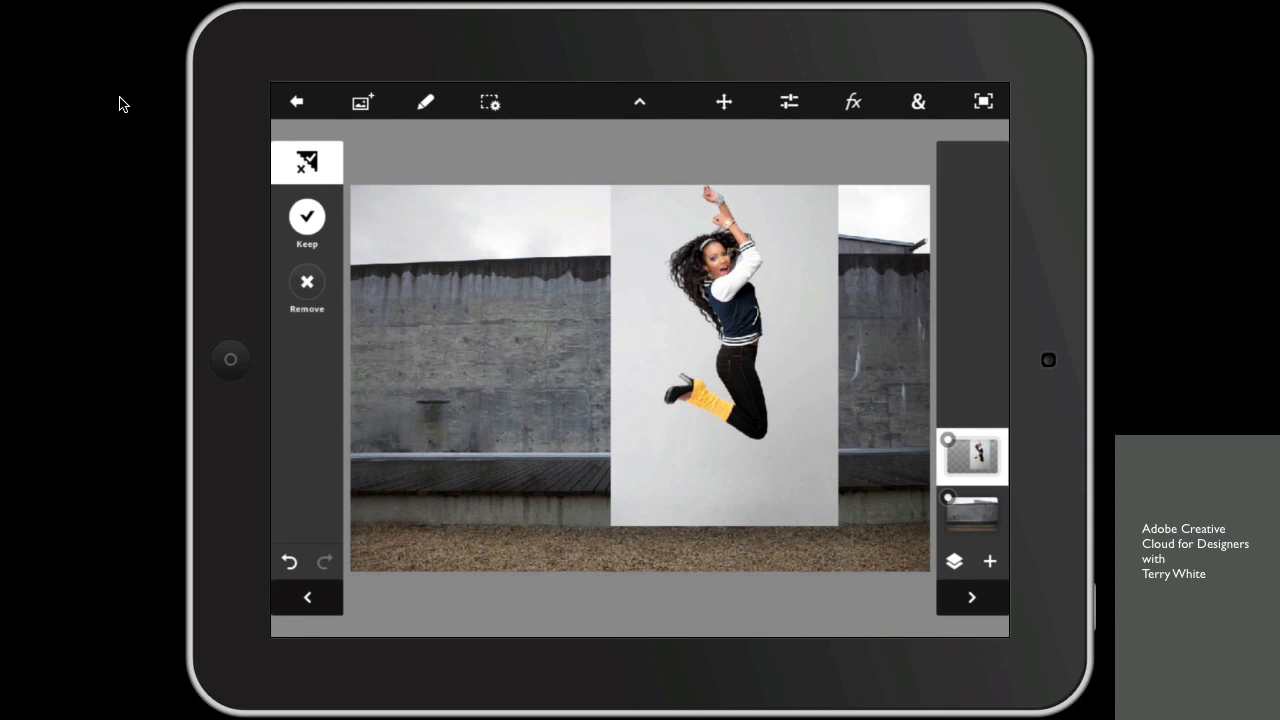
- Refine the selection edge by brushing around the woman's hair, arms, jacket and legs, and accept the result
left_click(305, 158)
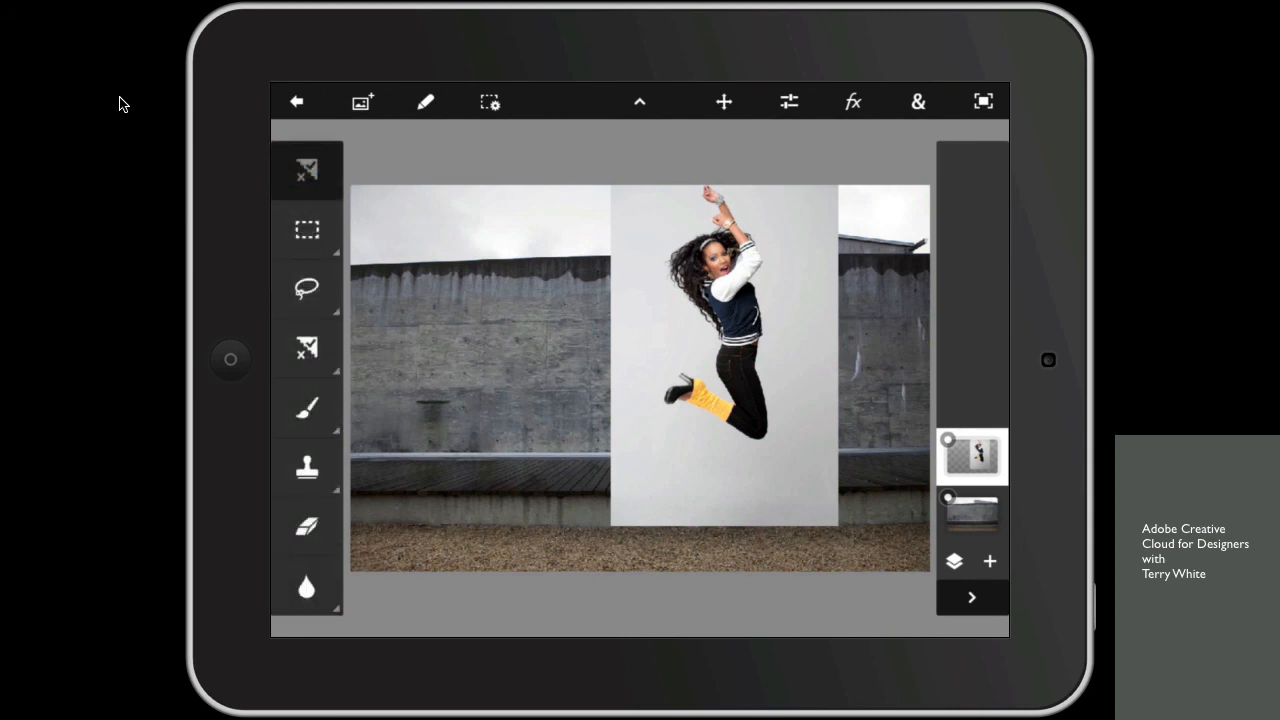
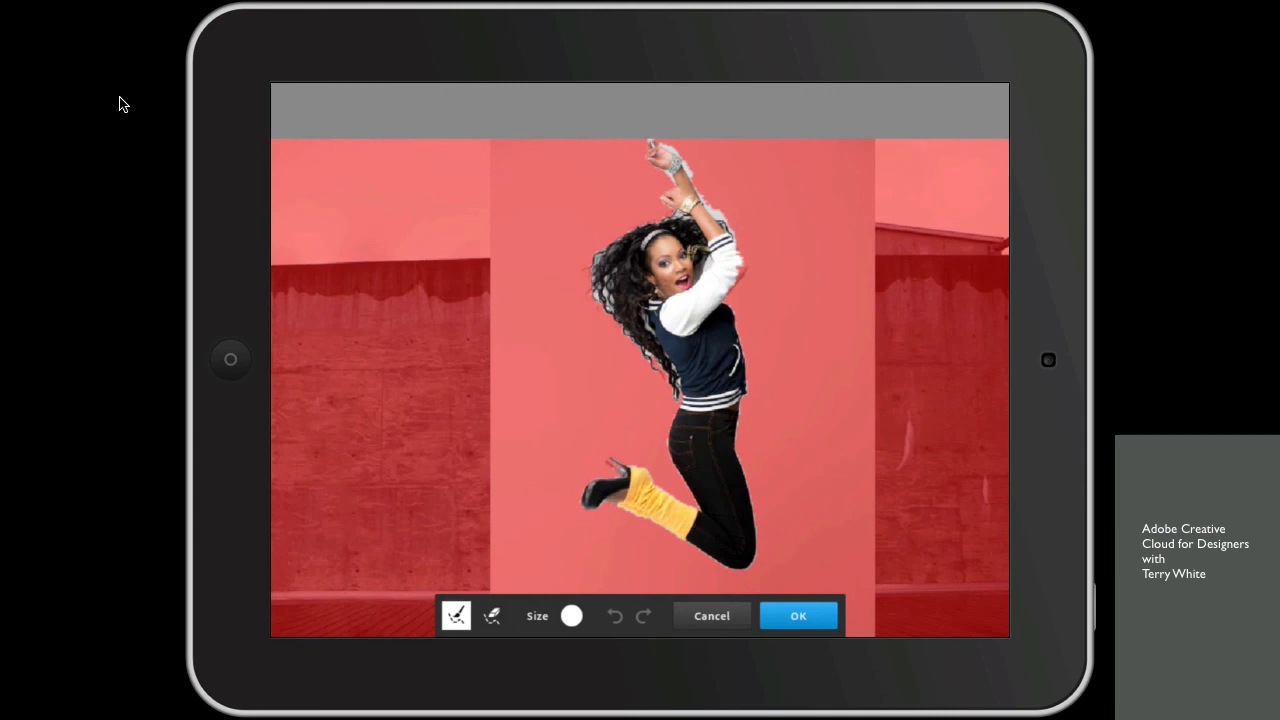
mouse_move(620, 202)
left_mouse_down()
mouse_move(599, 227)
mouse_move(602, 268)
mouse_move(655, 378)
left_mouse_up()
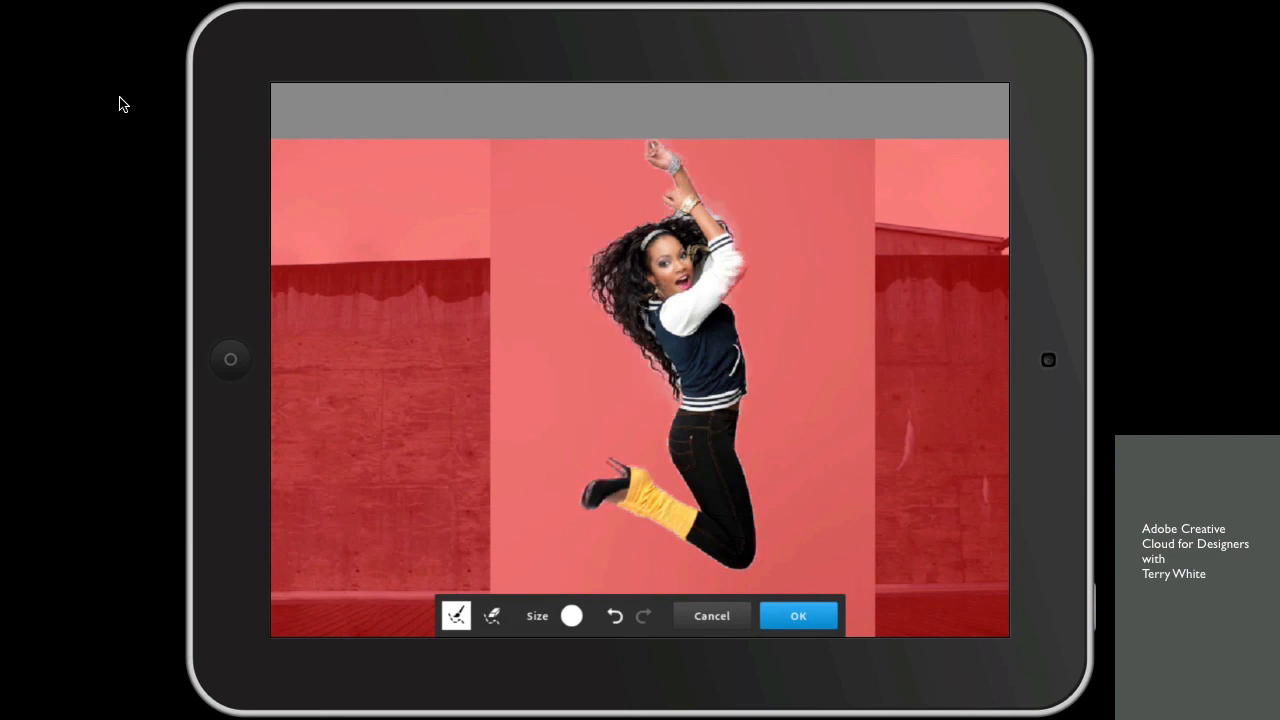
left_click_drag(780, 252, 706, 179)
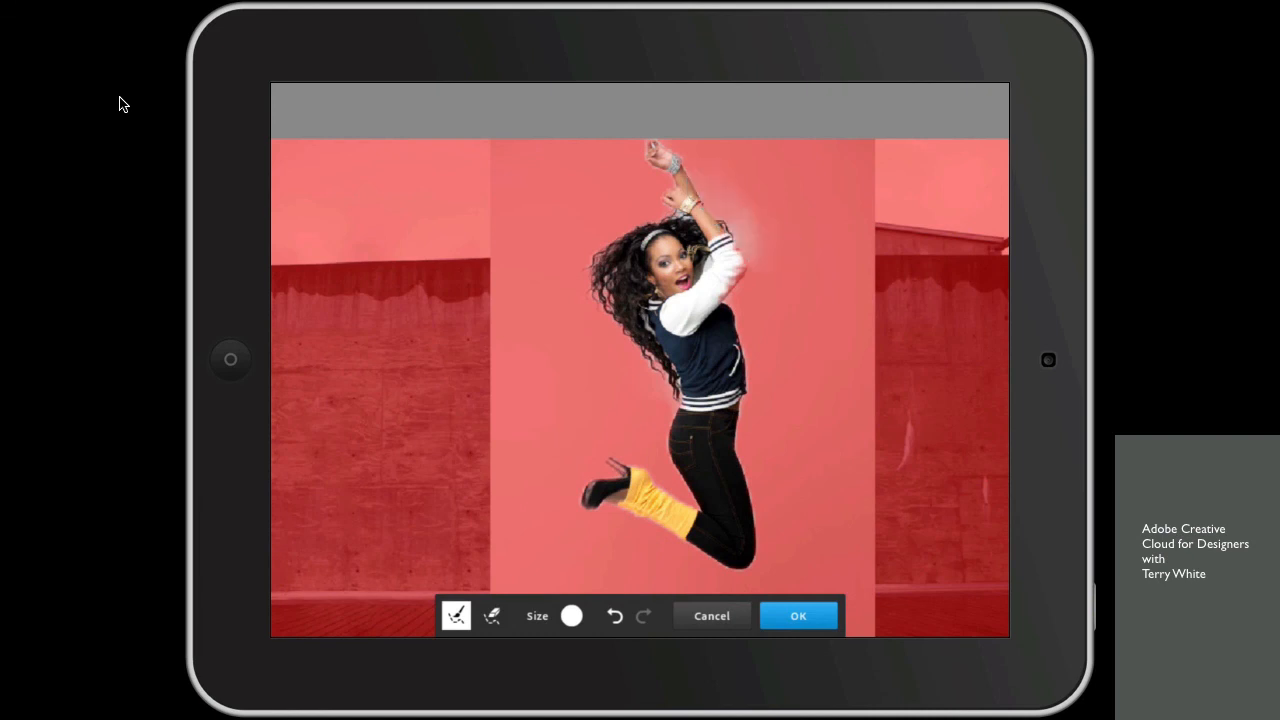
mouse_move(760, 337)
left_mouse_down()
mouse_move(743, 443)
mouse_move(774, 499)
mouse_move(776, 549)
mouse_move(743, 582)
mouse_move(704, 579)
left_mouse_up()
left_click_drag(648, 400, 671, 486)
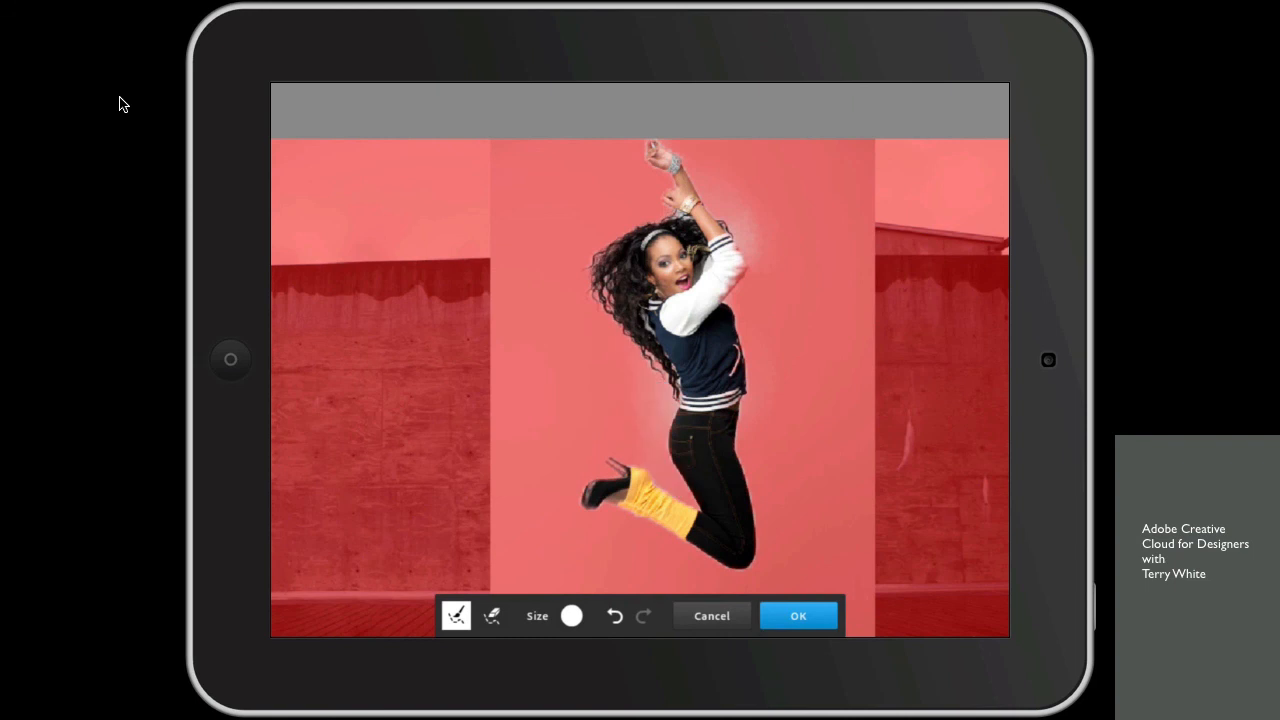
mouse_move(654, 410)
left_mouse_down()
mouse_move(592, 268)
mouse_move(595, 238)
left_mouse_up()
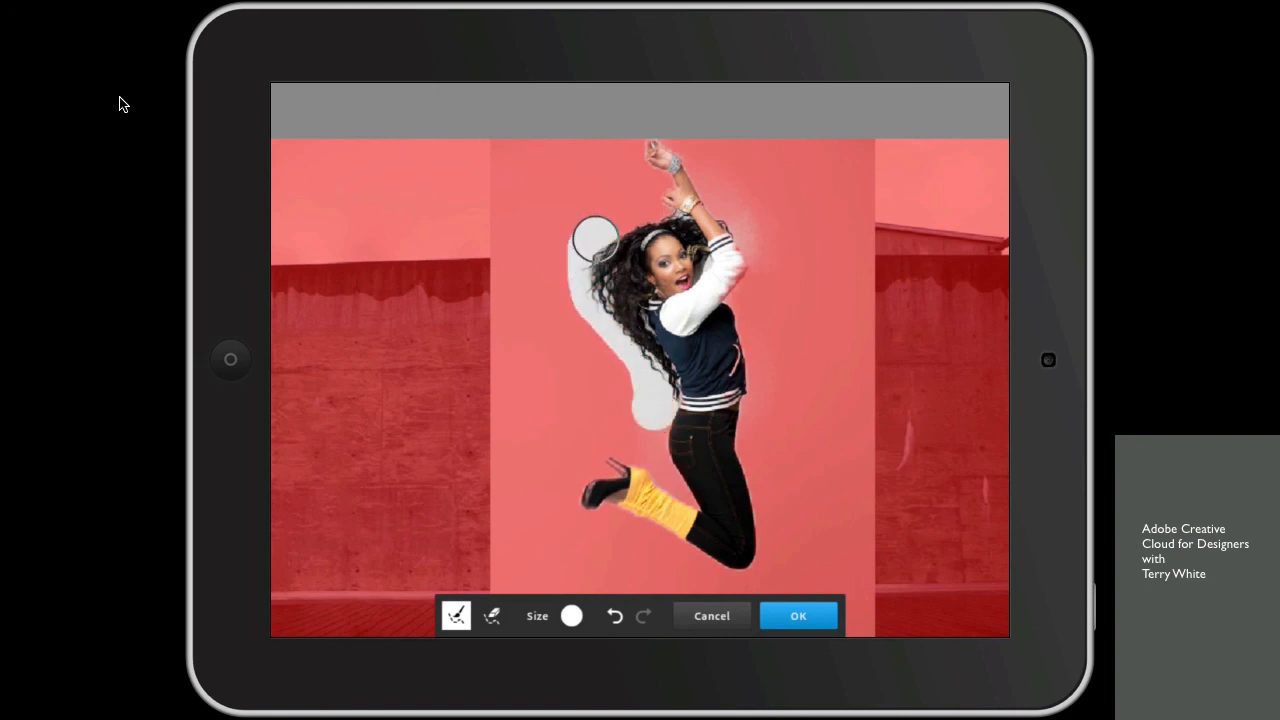
left_click(798, 615)
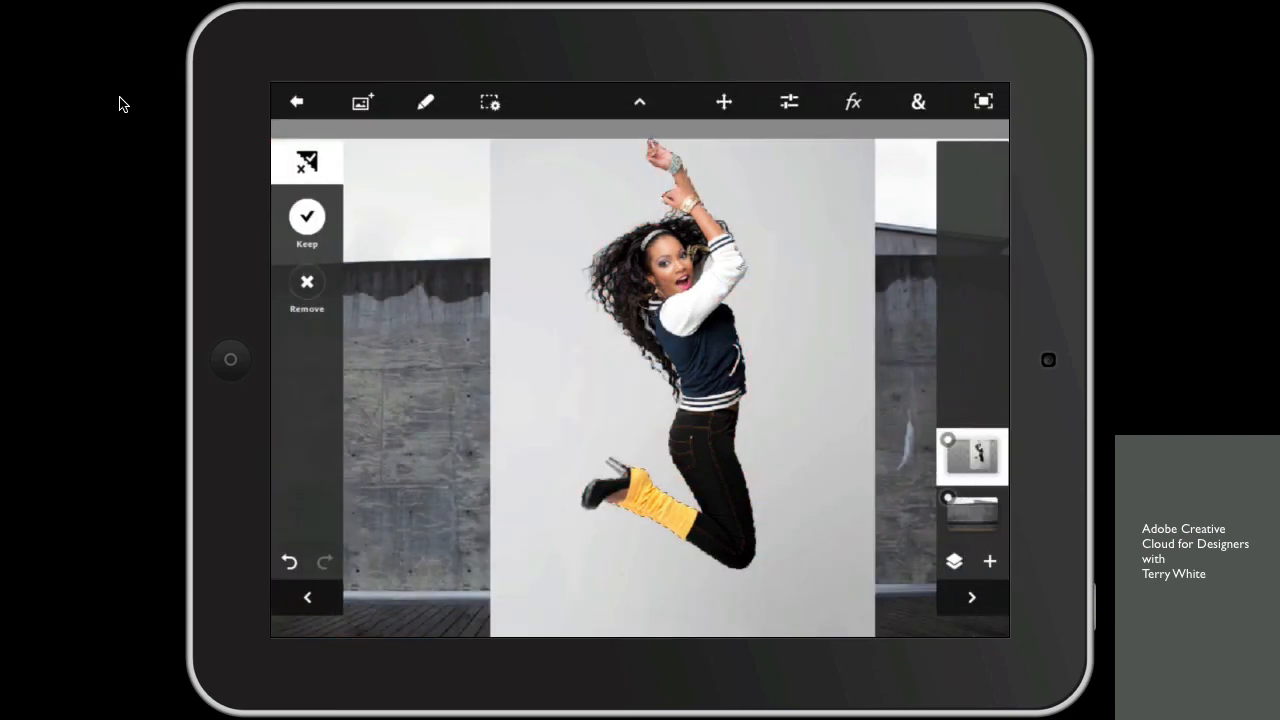
- Extract the selected woman from her grey studio background and clear the selection
left_click(425, 101)
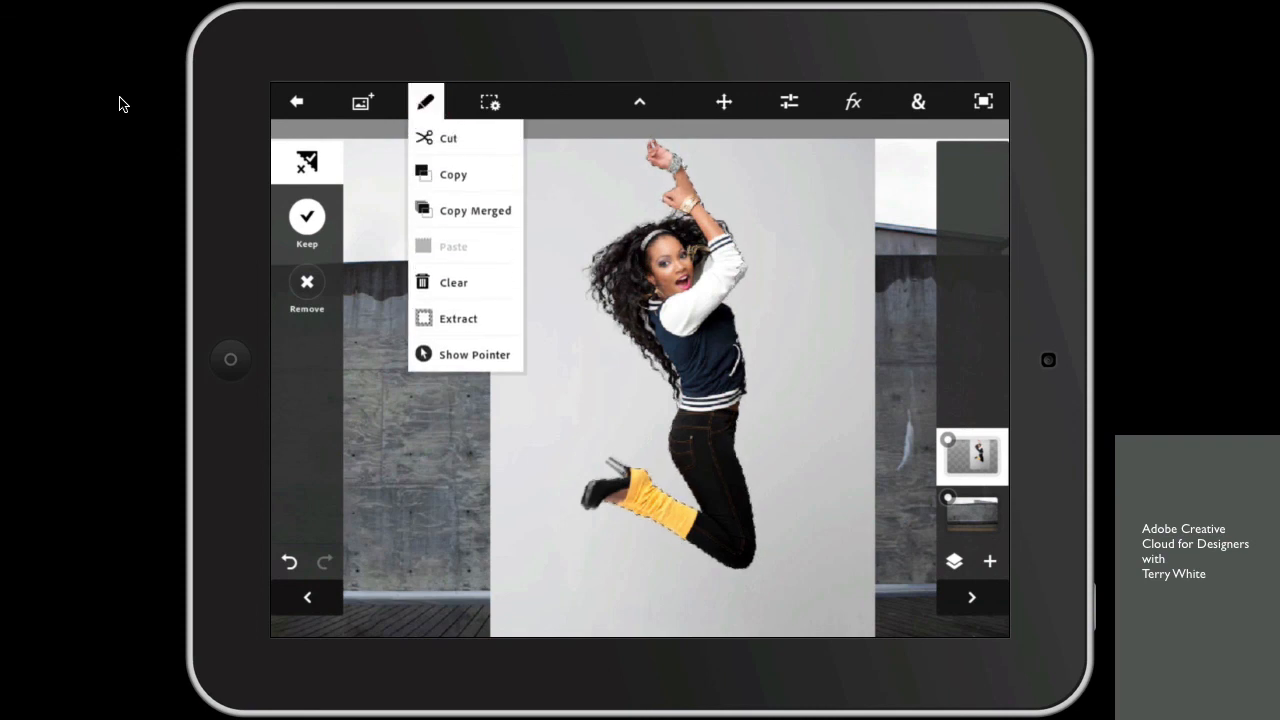
left_click(463, 318)
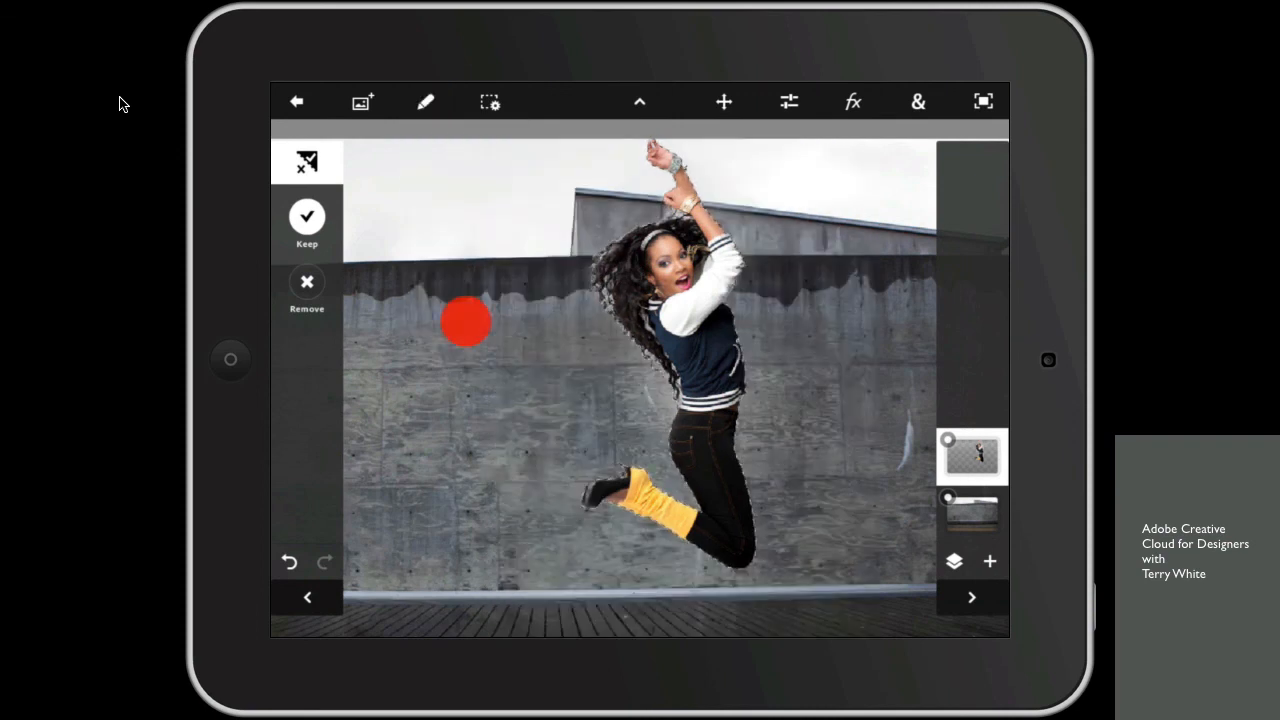
scroll(690, 425, "down", 3)
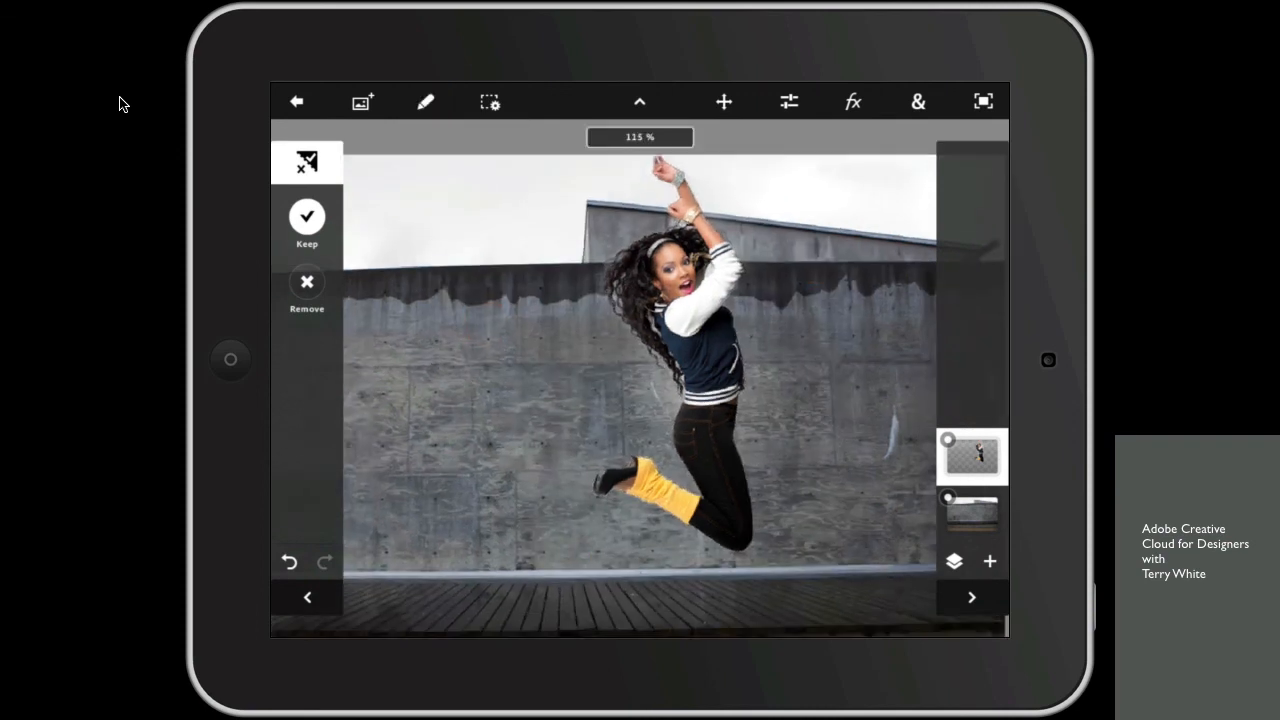
scroll(699, 413, "down", 3)
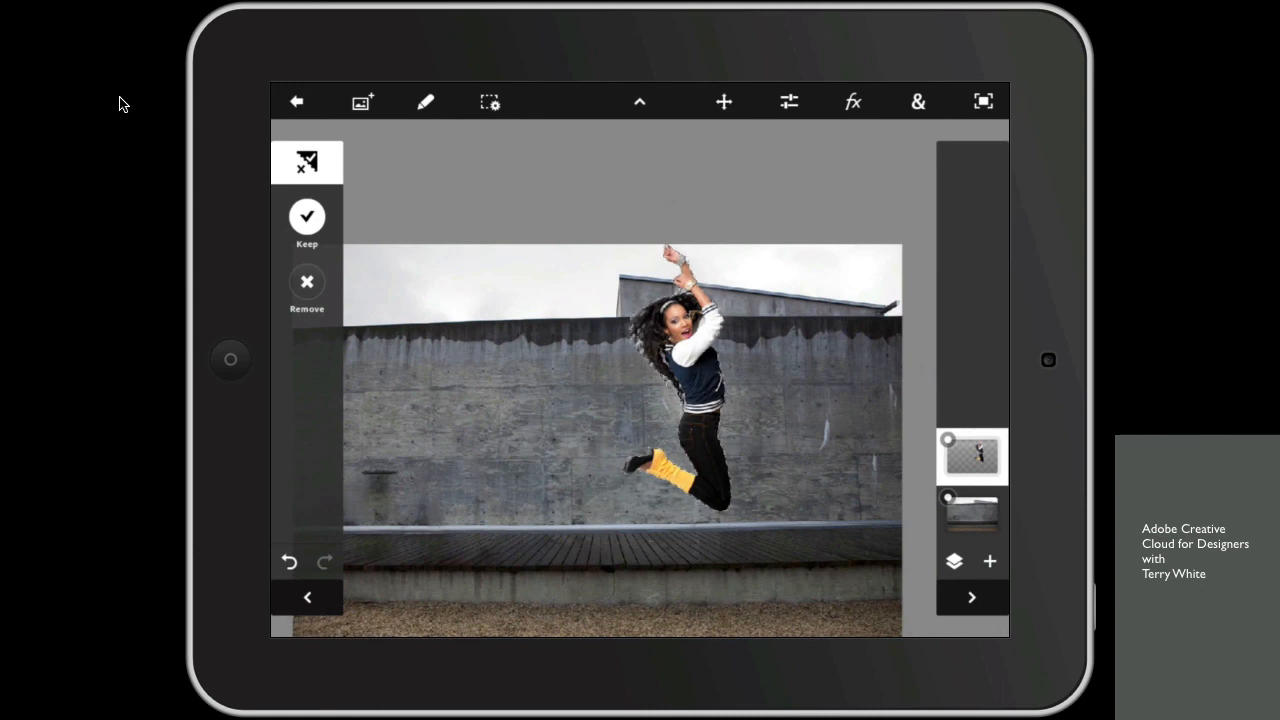
left_click(489, 101)
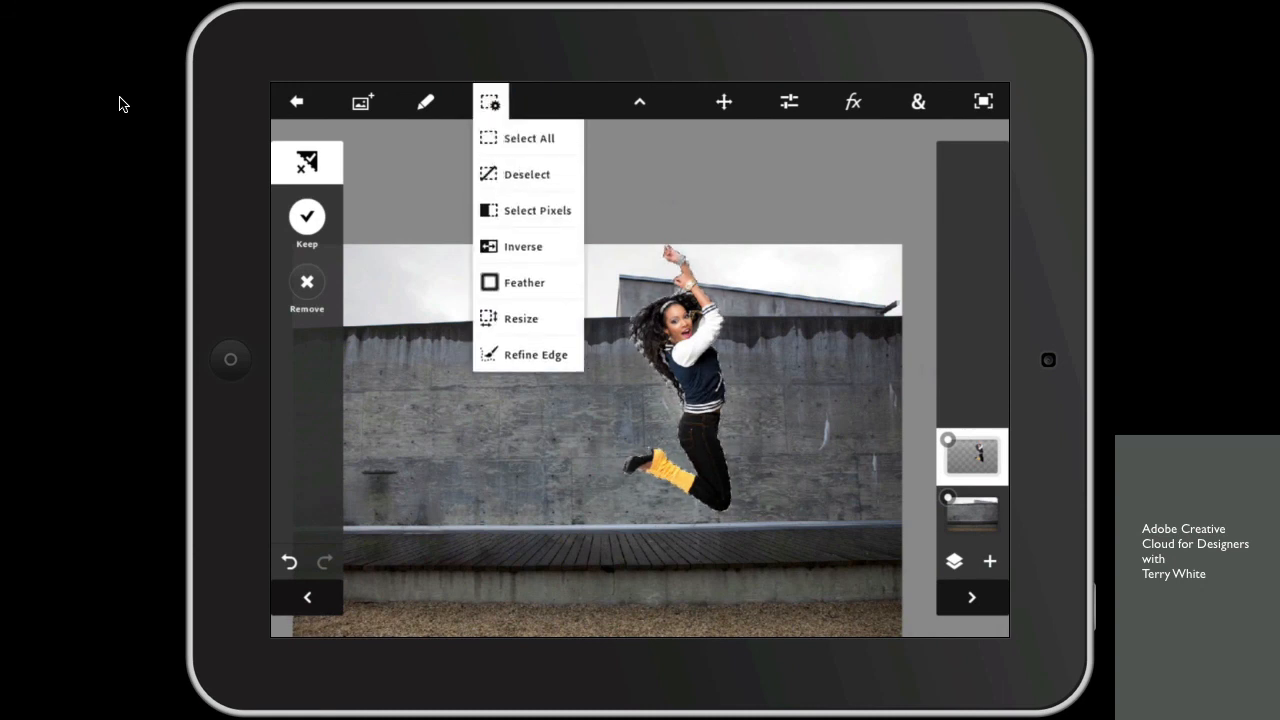
left_click(543, 172)
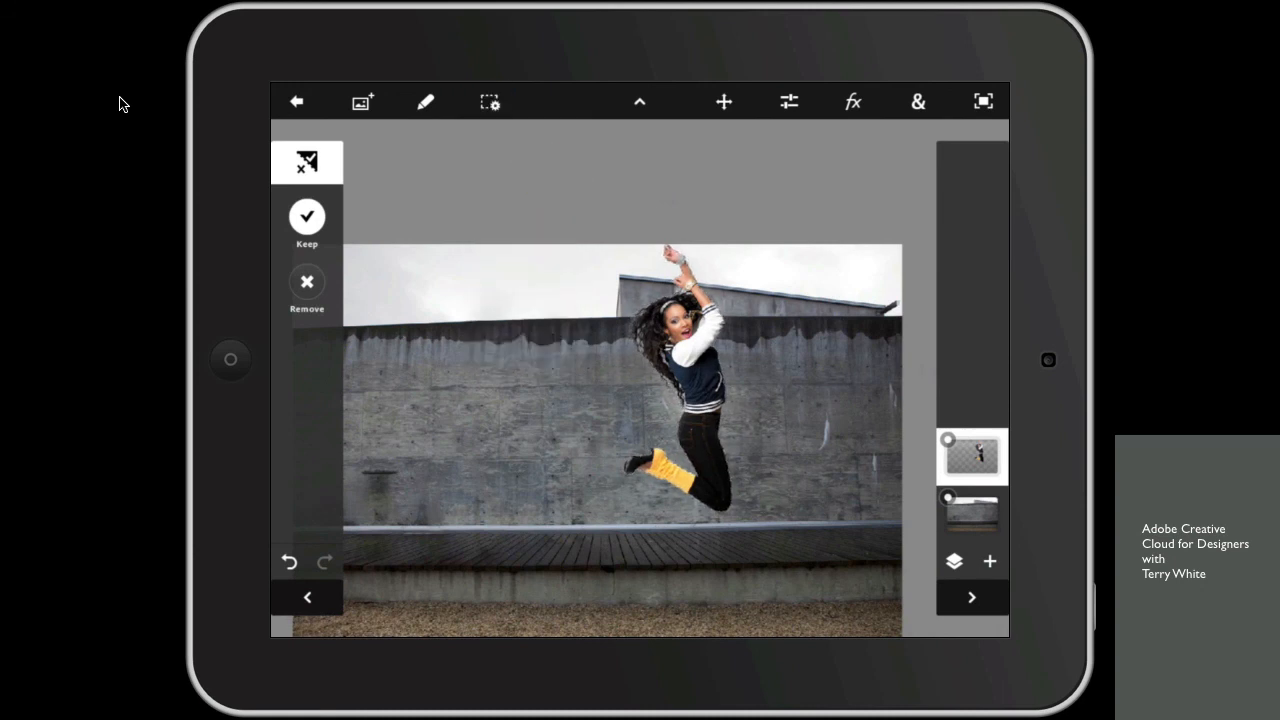
- Scale the cut-out woman layer down slightly, apply the transform and undo the stray Keep stroke on the wall
left_click(724, 101)
left_click_drag(620, 511, 649, 452)
left_click(845, 615)
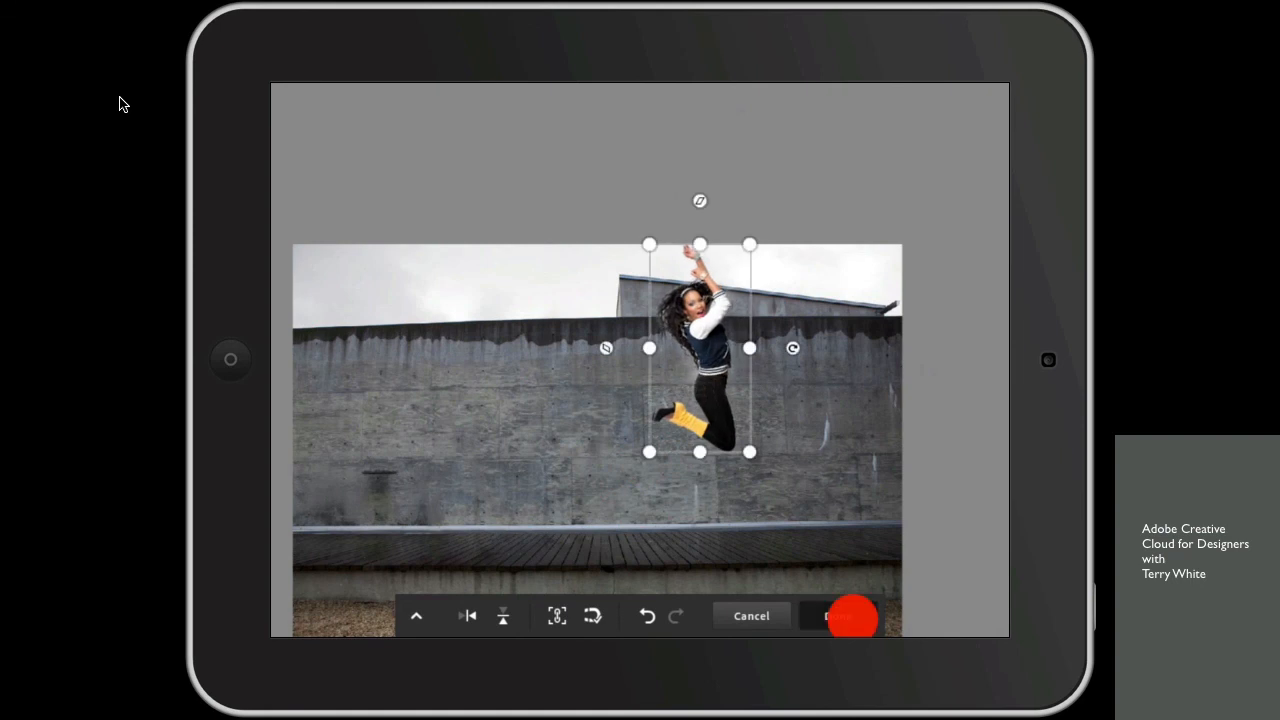
left_click_drag(800, 449, 850, 366)
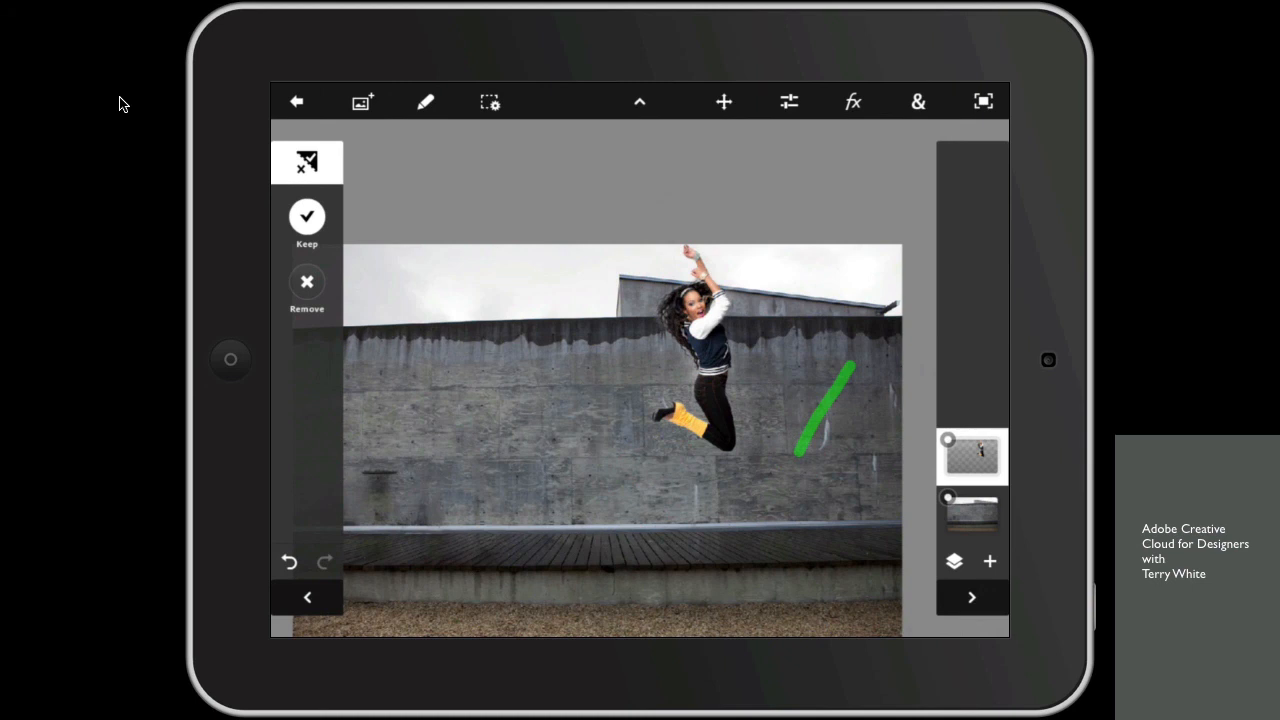
left_click(289, 561)
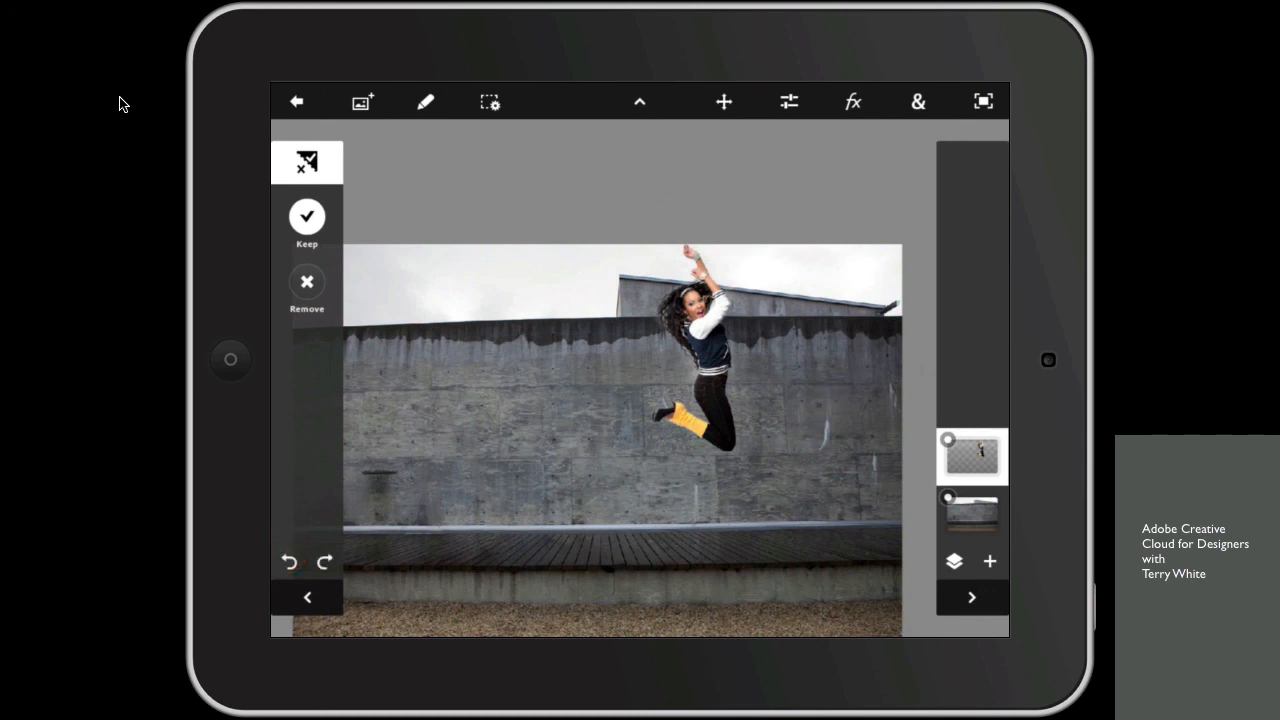
- Apply the transform to the cut-out woman layer, and view the finished composite full screen and in the project gallery
left_click(724, 101)
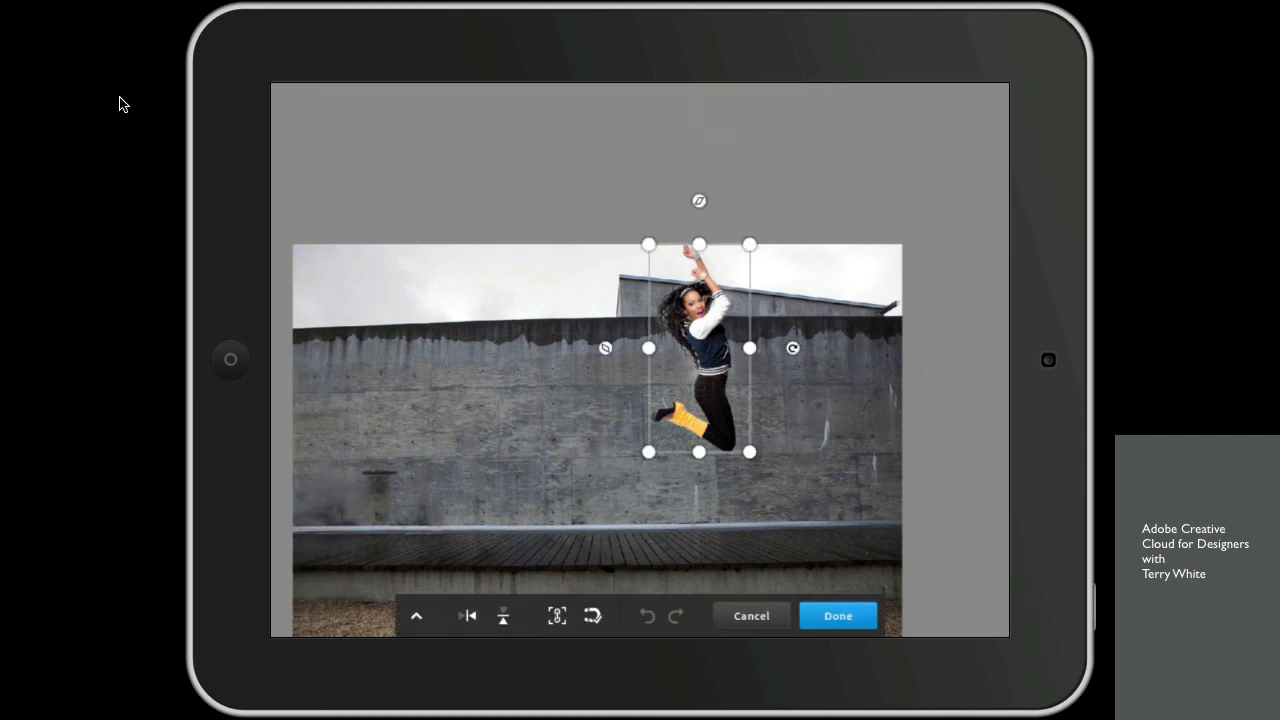
left_click(838, 615)
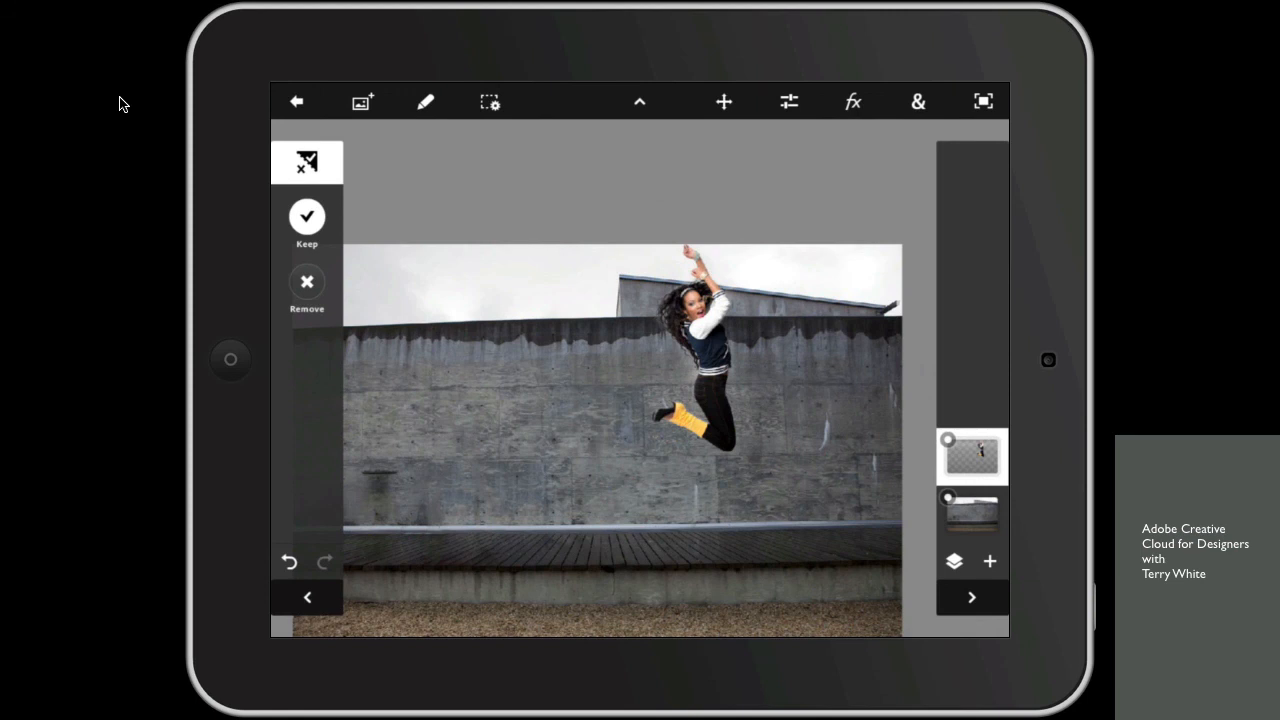
left_click(971, 457)
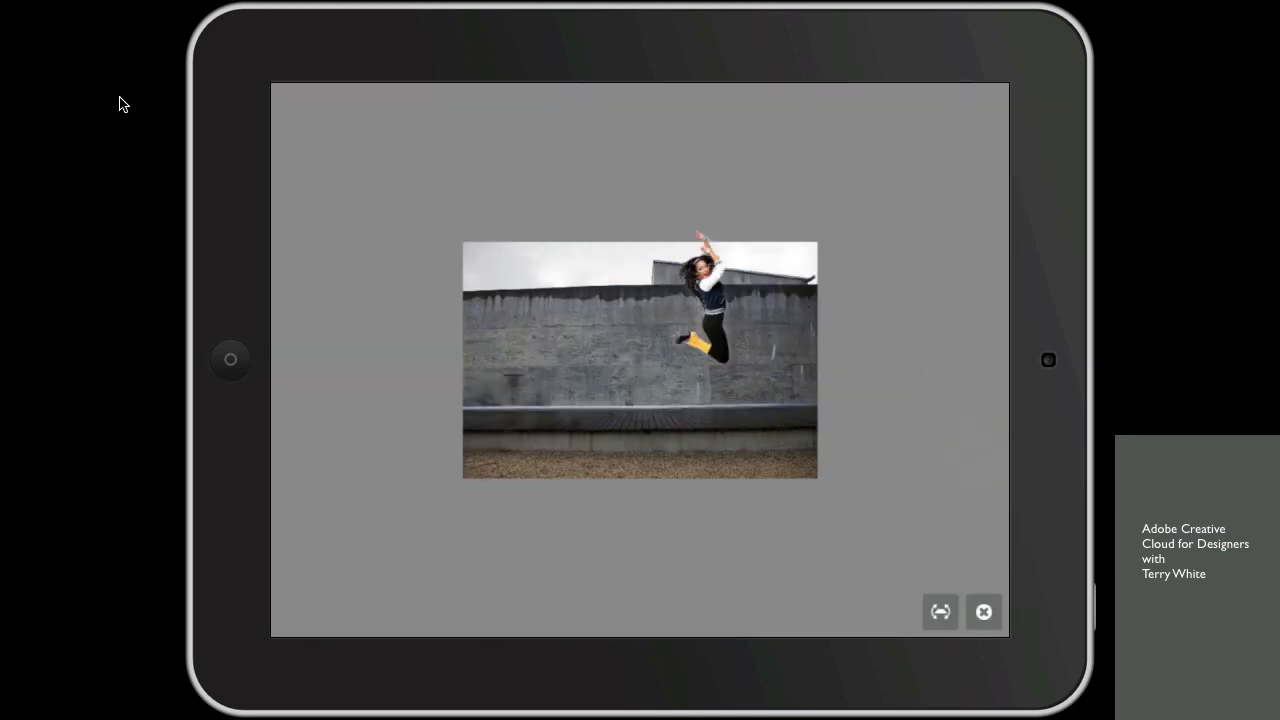
left_click_drag(829, 546, 829, 420)
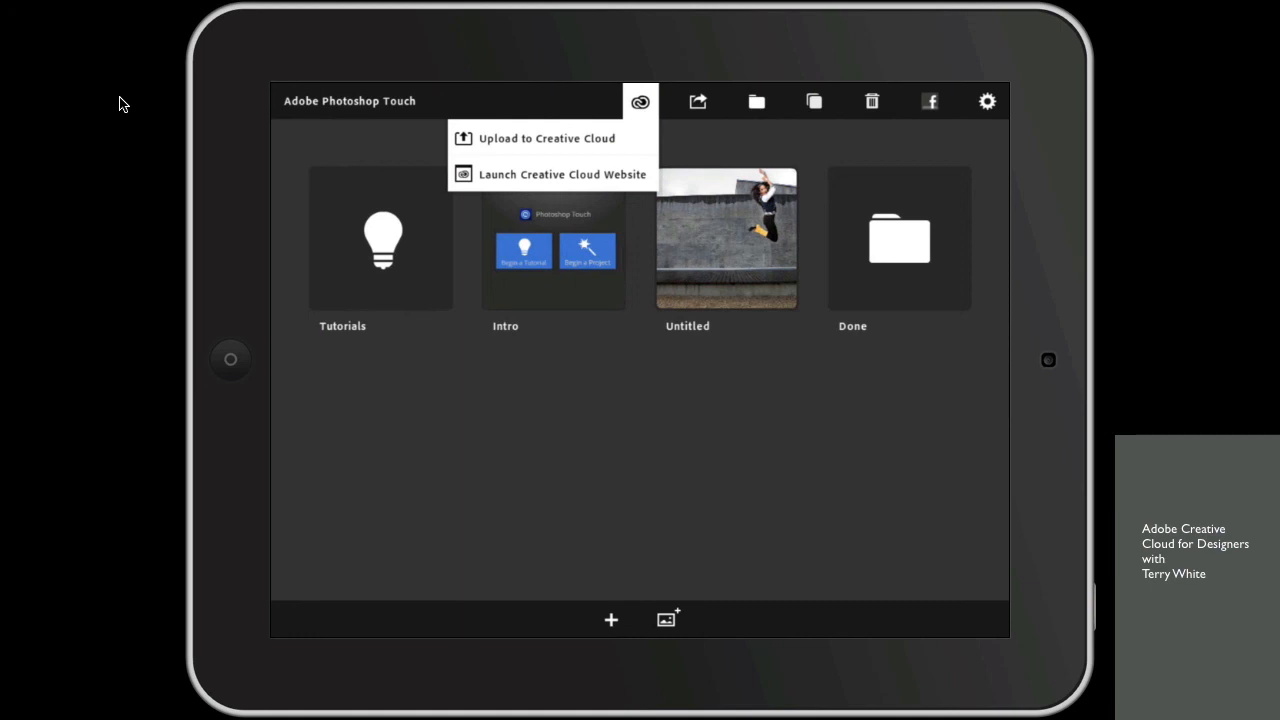
left_click(917, 429)
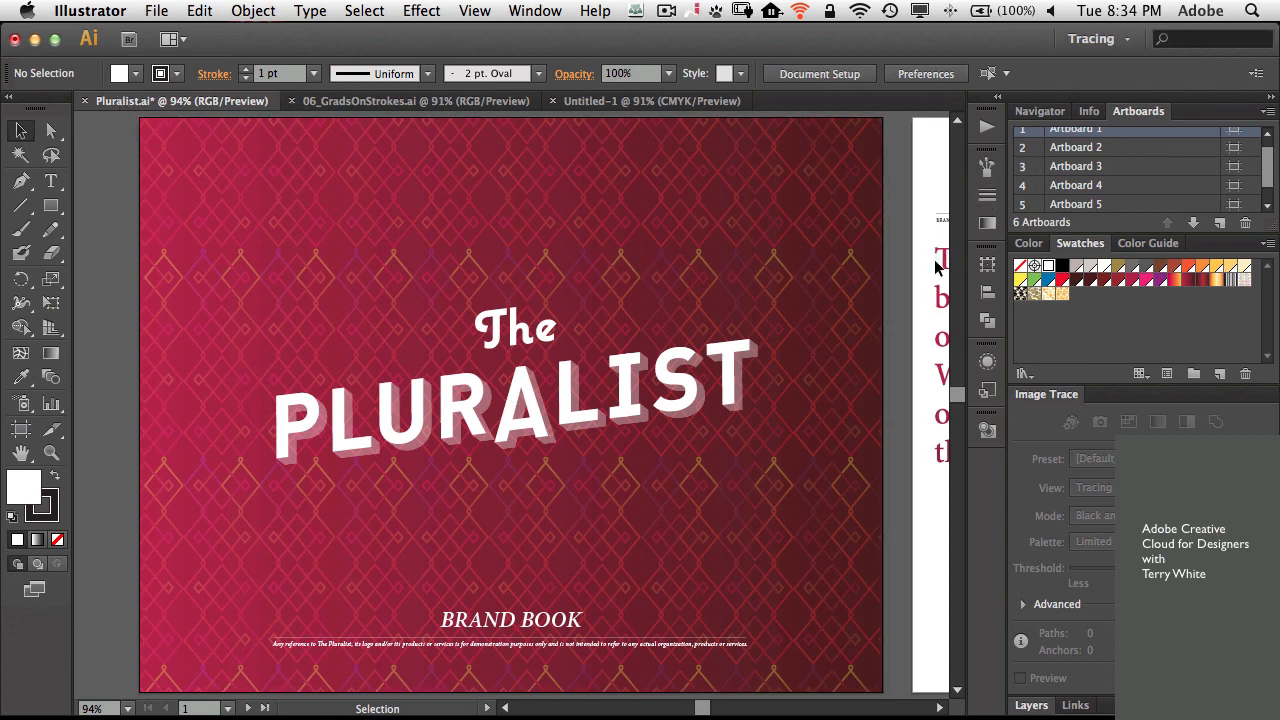
- Switch to Illustrator, go to Artboard 4 of Pluralist.ai and rename that artboard as Leaves
double_click(1022, 186)
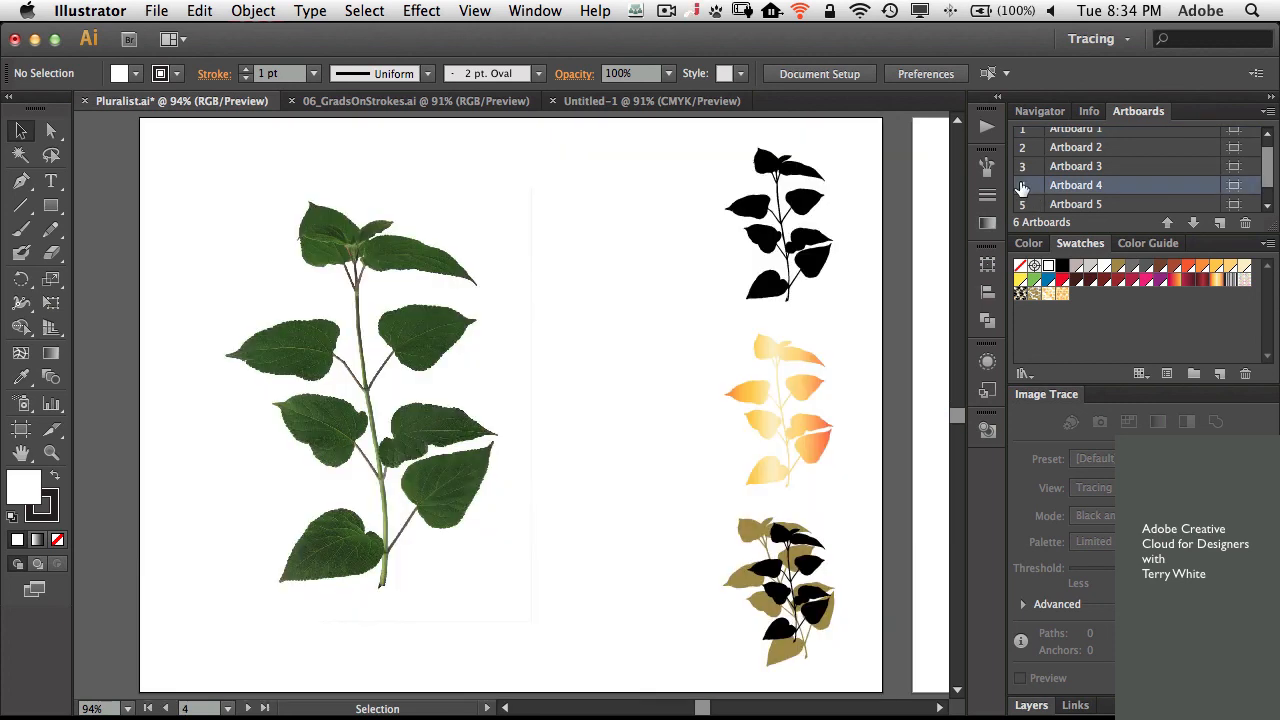
double_click(1078, 186)
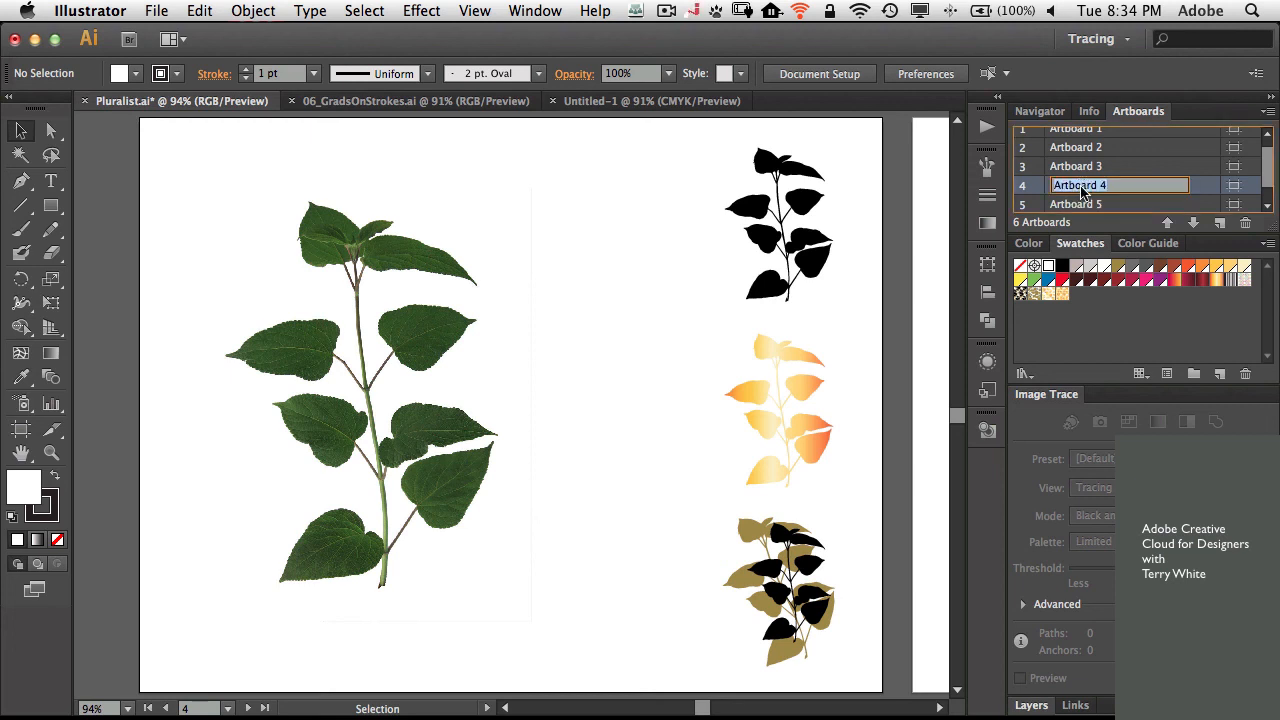
type("Leaves")
key("Return")
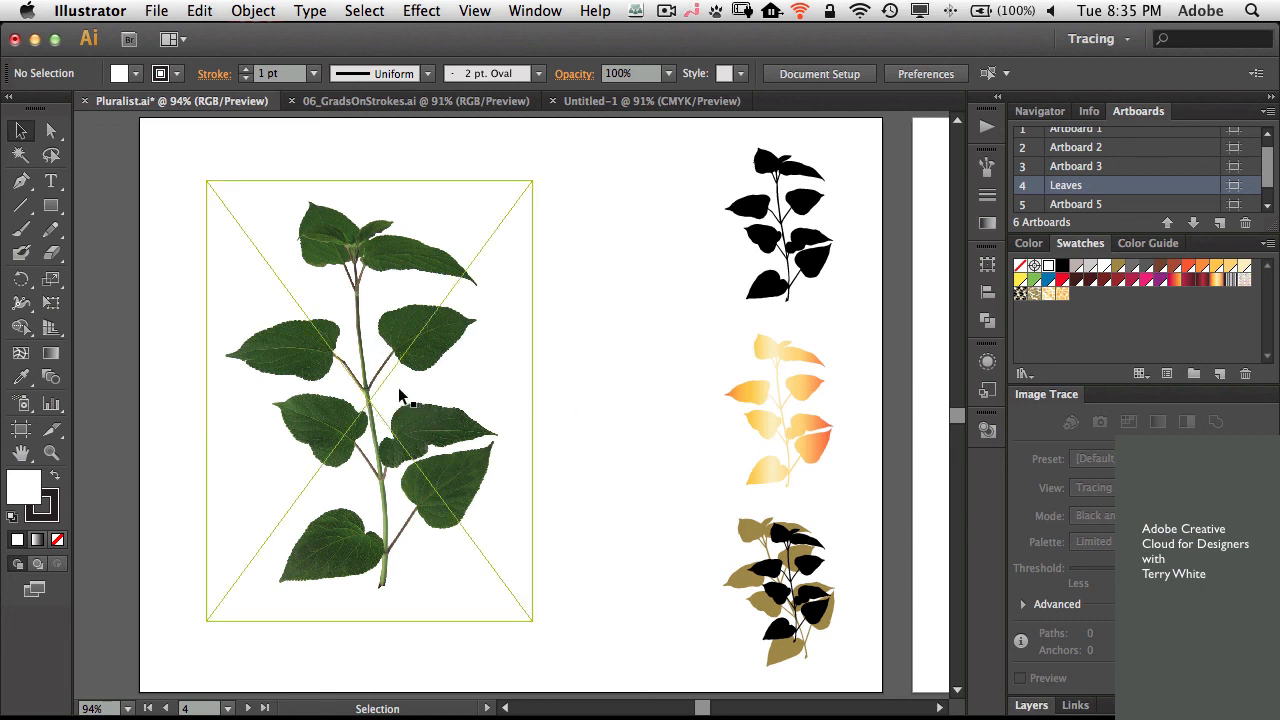
- Trace the linked green plant photo with the Low Fidelity Photo preset and try the Shades of Gray preset
left_click(416, 336)
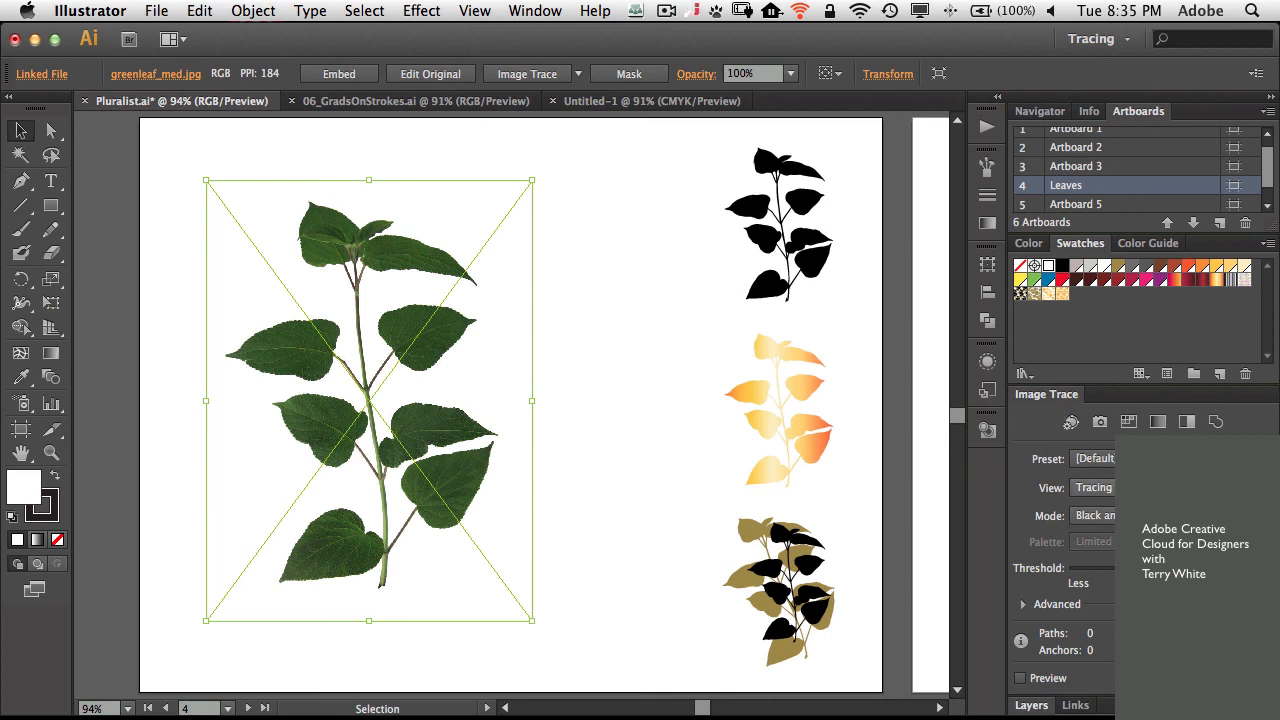
left_click(1093, 458)
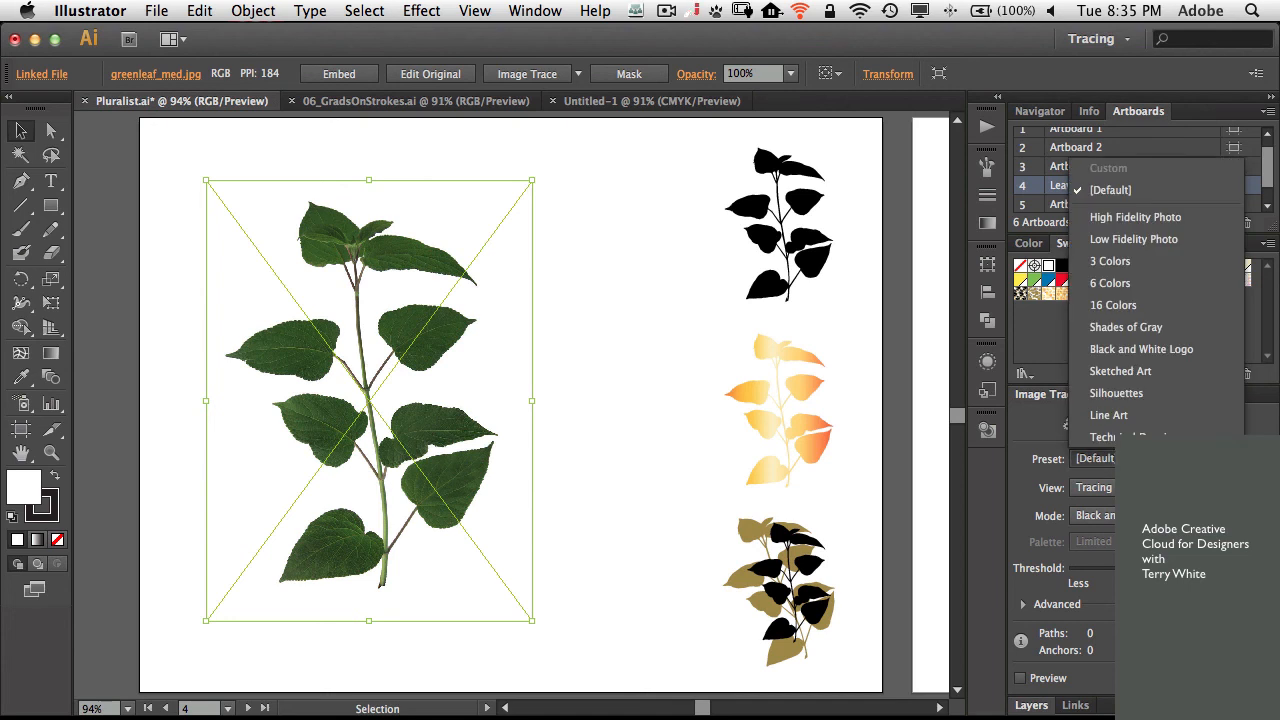
left_click(1129, 243)
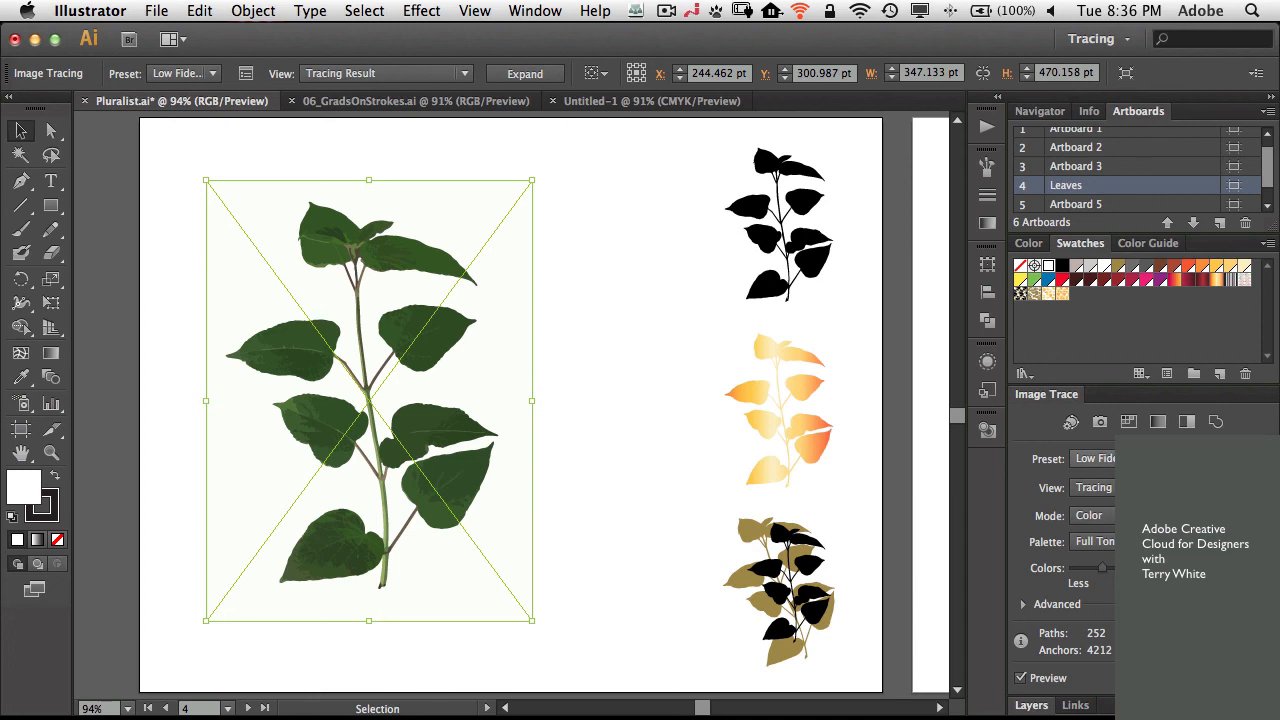
left_click(1095, 459)
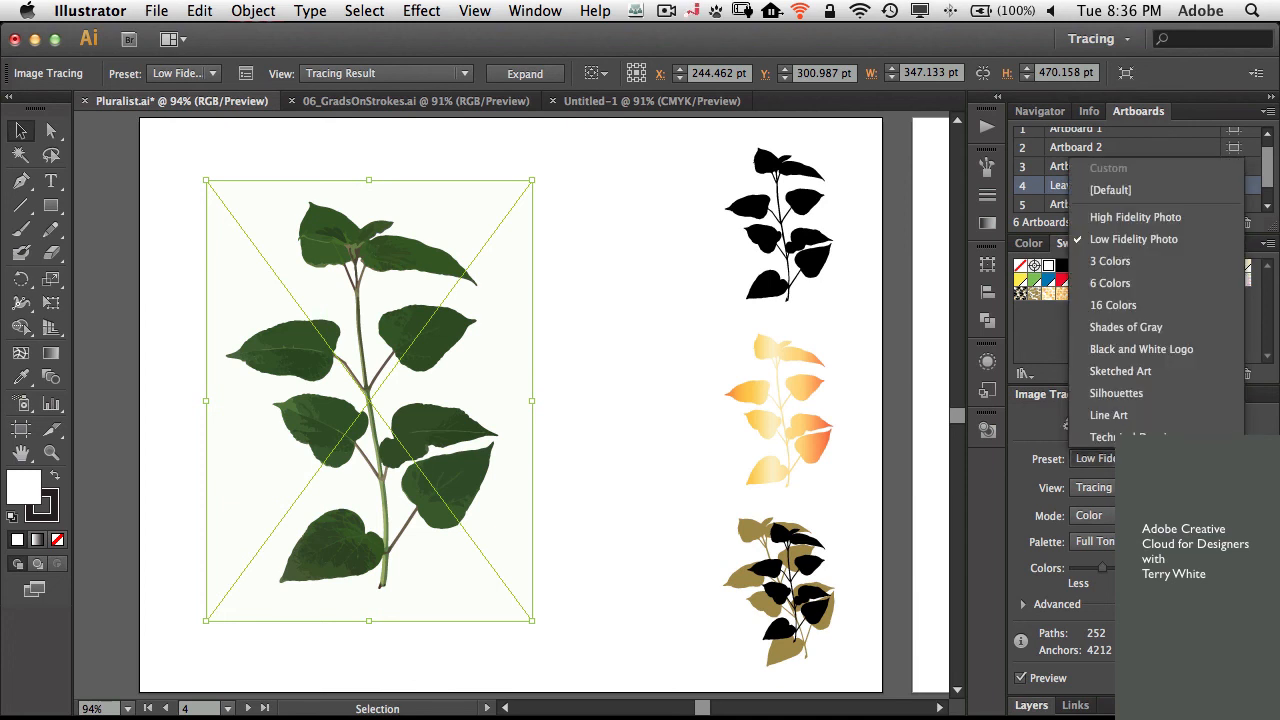
left_click(1144, 330)
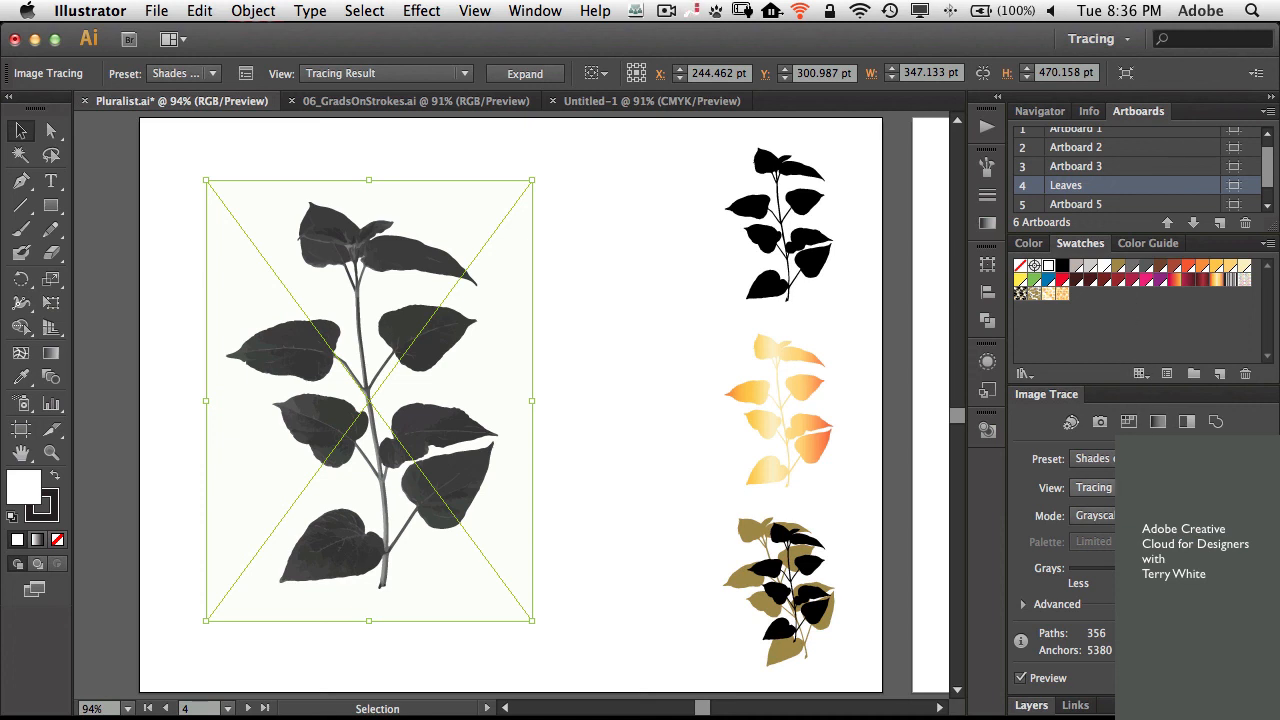
- Apply the Silhouettes tracing preset to the plant image and expand the tracing into editable paths
left_click(1095, 458)
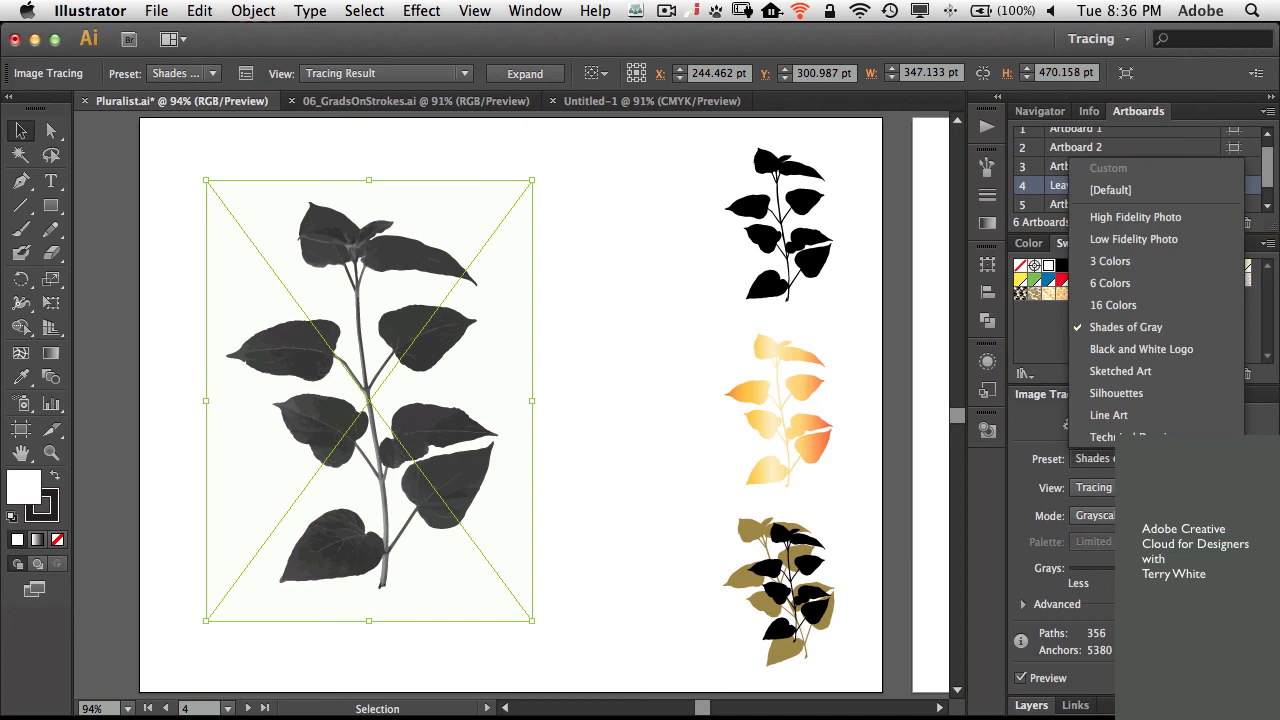
left_click(1146, 393)
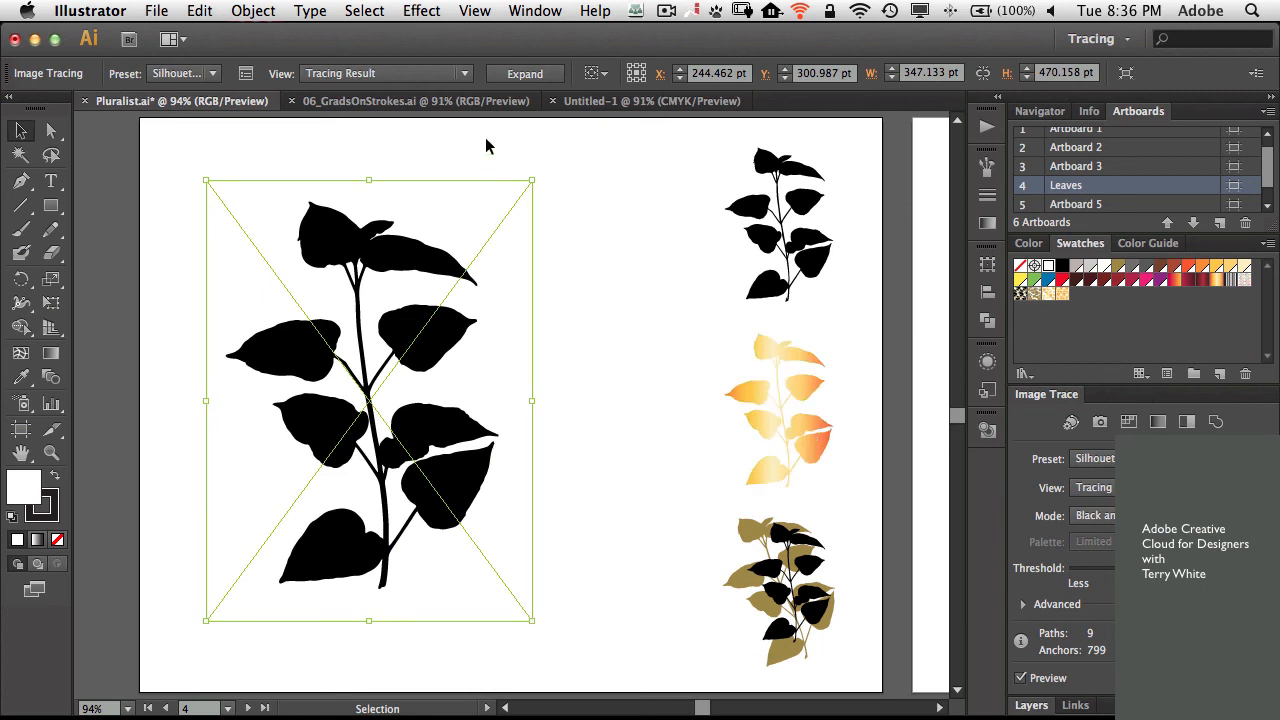
left_click(518, 78)
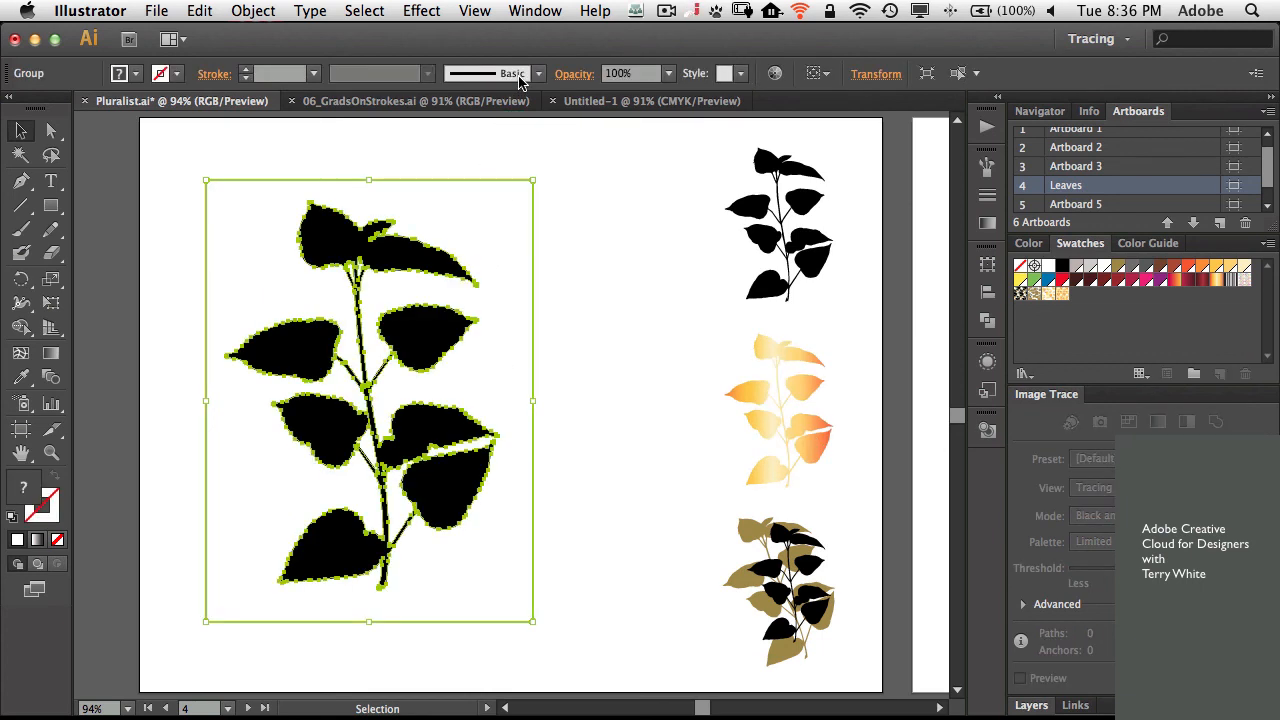
- Isolate the plant silhouette's compound path and fill it with the gray swatch R=114 G=111 B=110
double_click(446, 497)
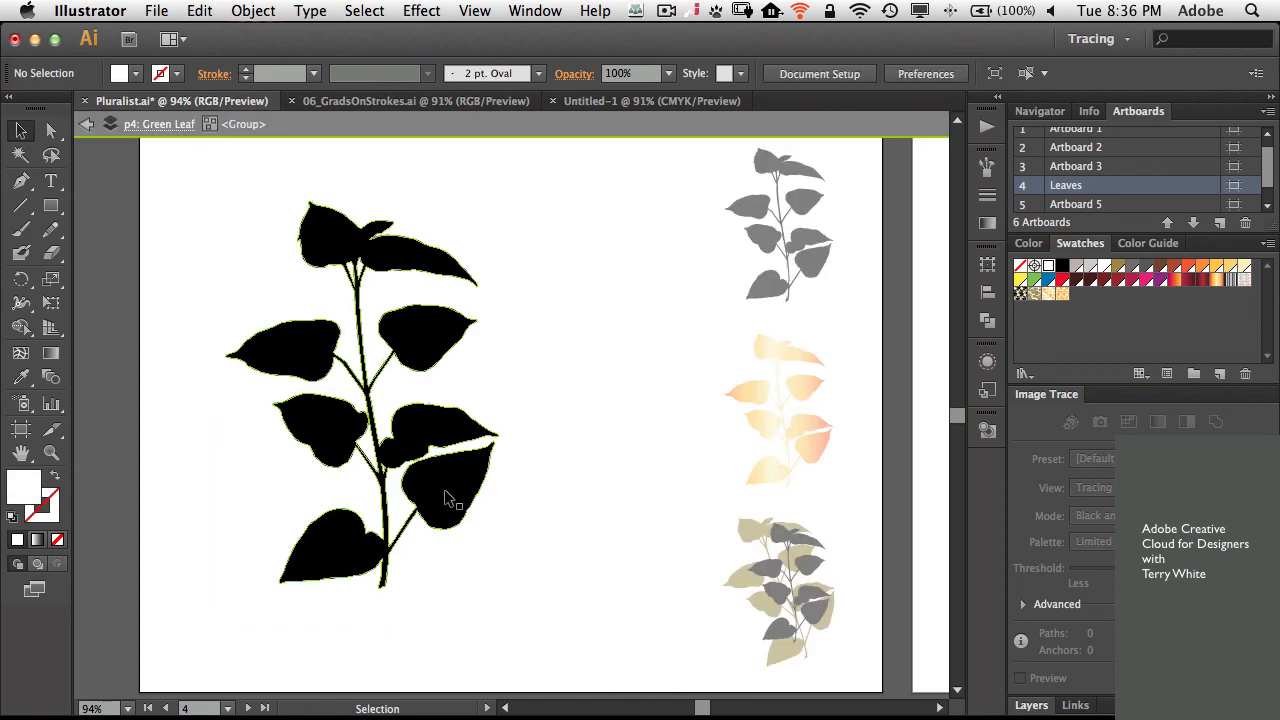
double_click(446, 497)
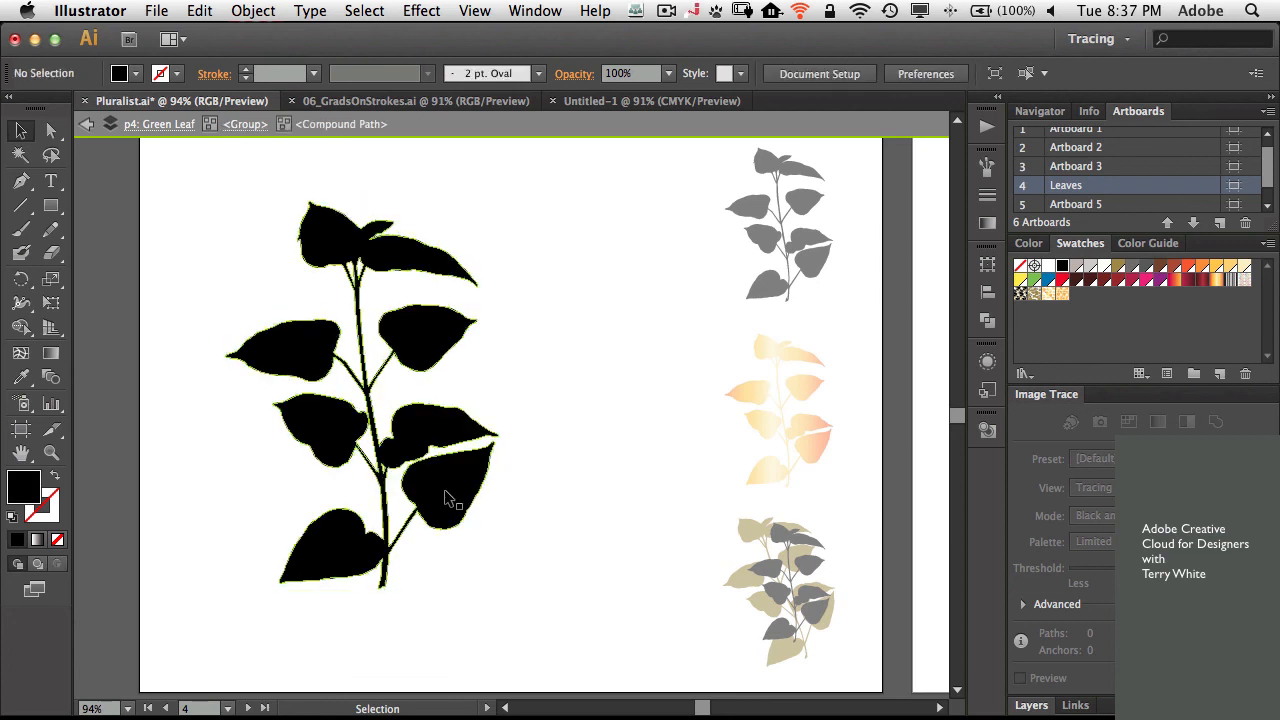
left_click(446, 497)
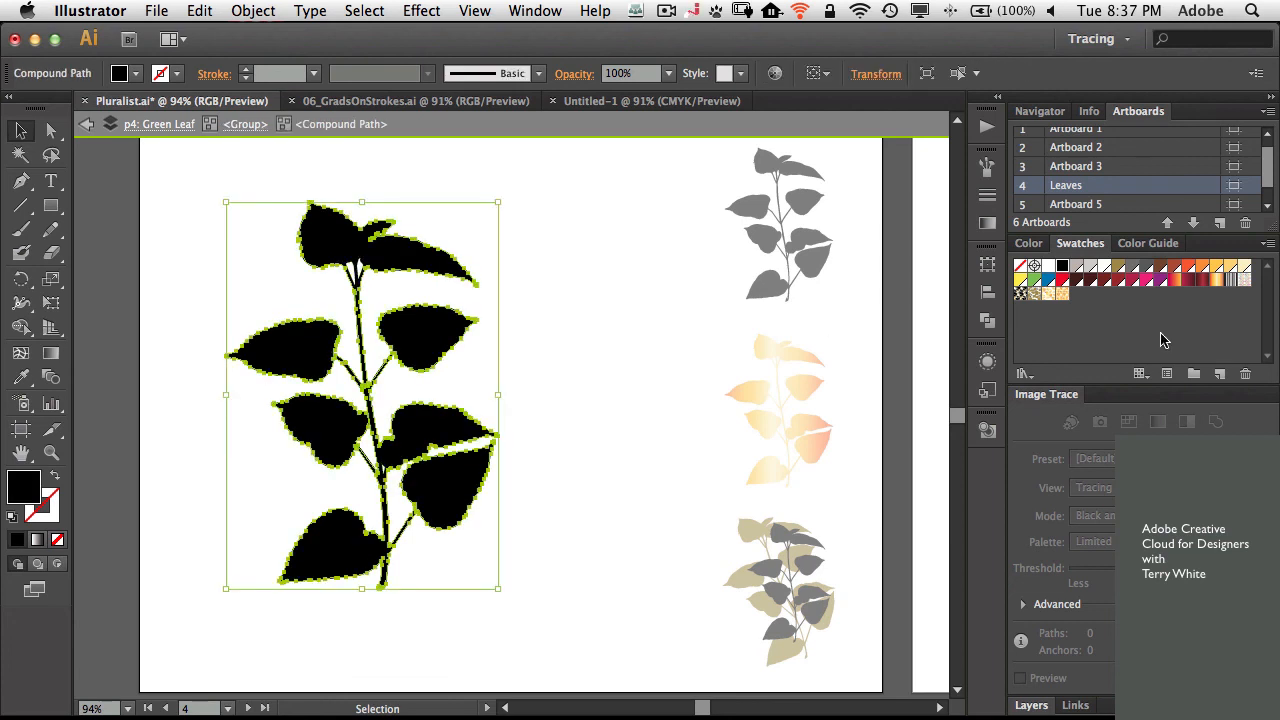
left_click(1133, 268)
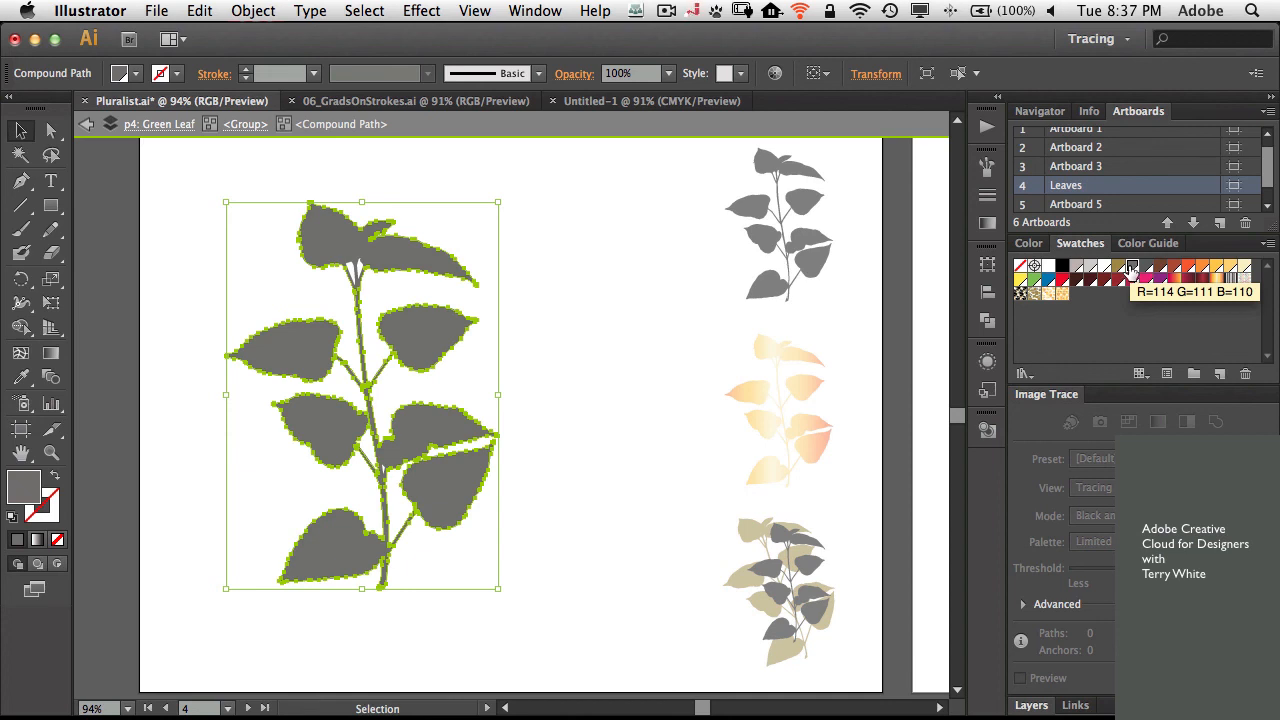
- Set the gray plant's opacity to 70% and scale it down to about a quarter of its size
left_click(668, 73)
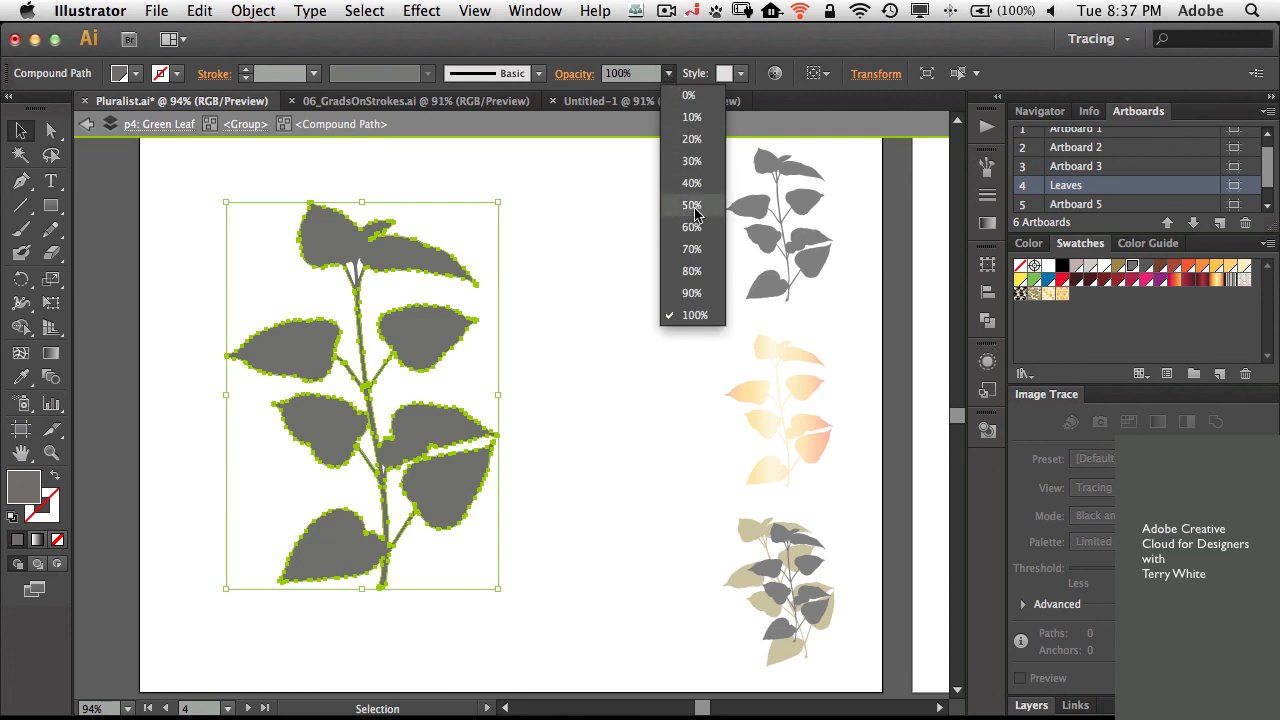
left_click(696, 250)
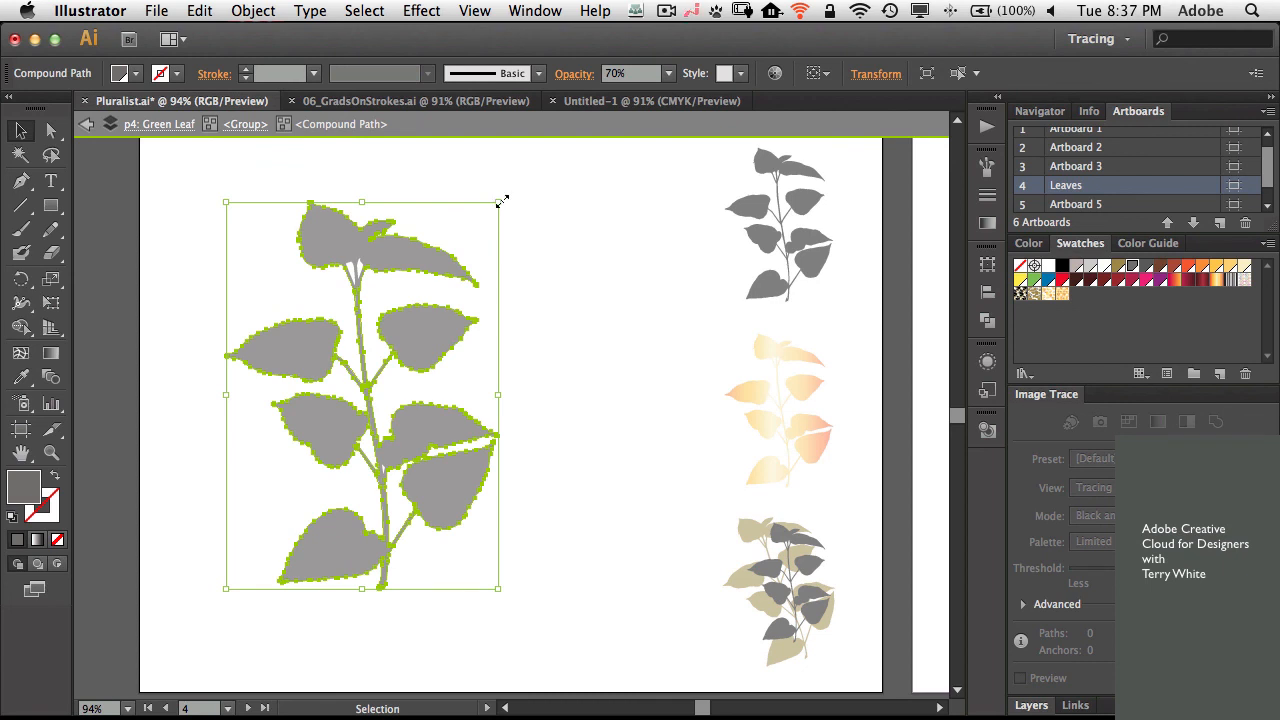
left_click_drag(501, 201, 335, 481)
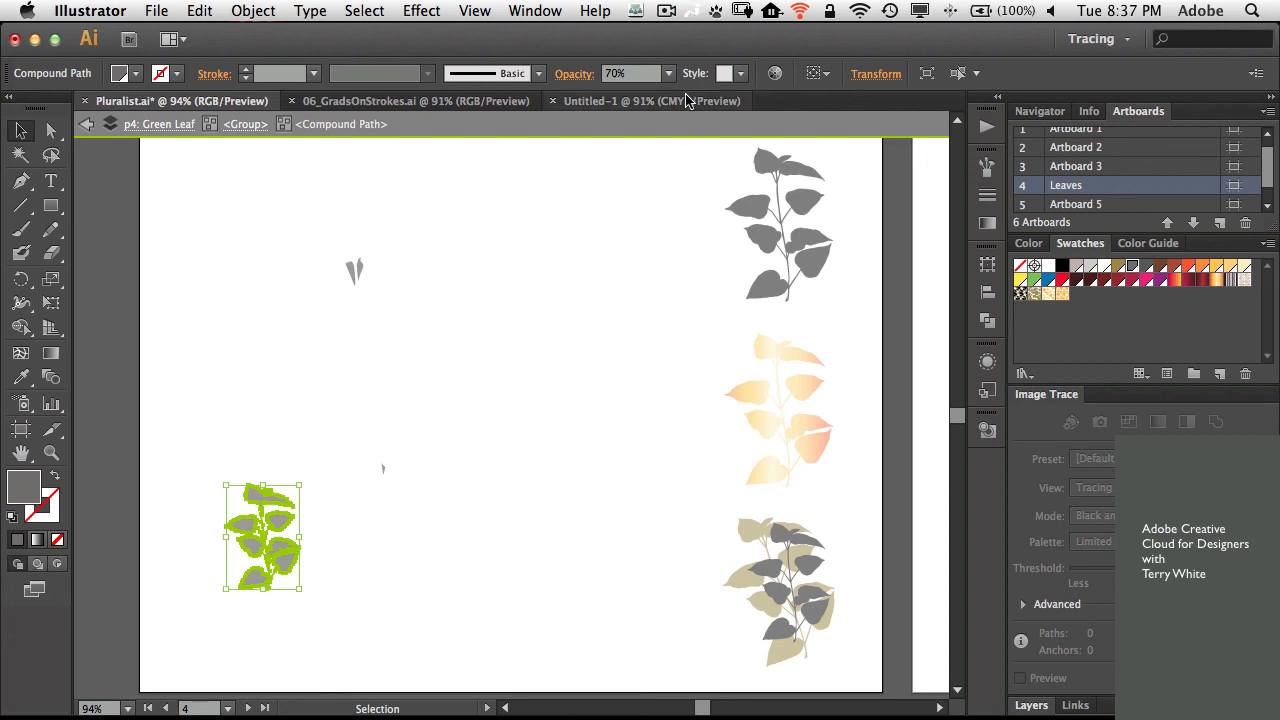
- Switch to the Pattern Making workspace and make a new pattern from the small gray plant
left_click(1115, 40)
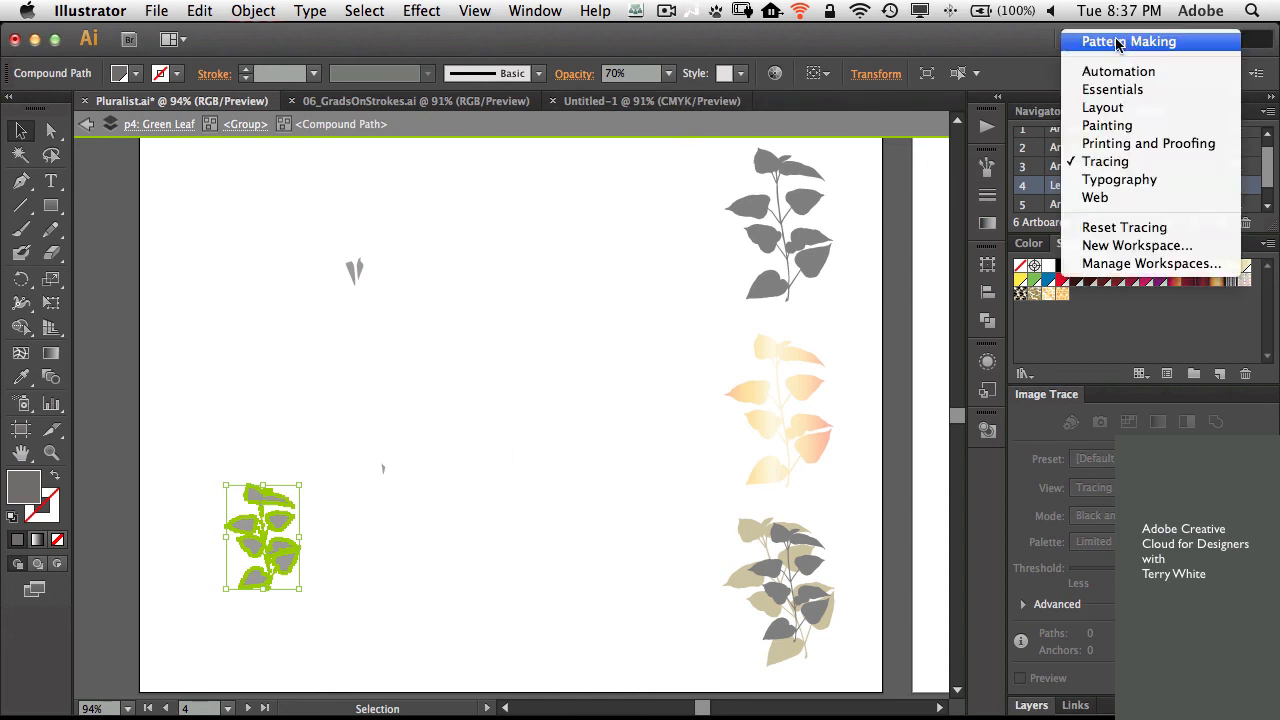
left_click(1116, 42)
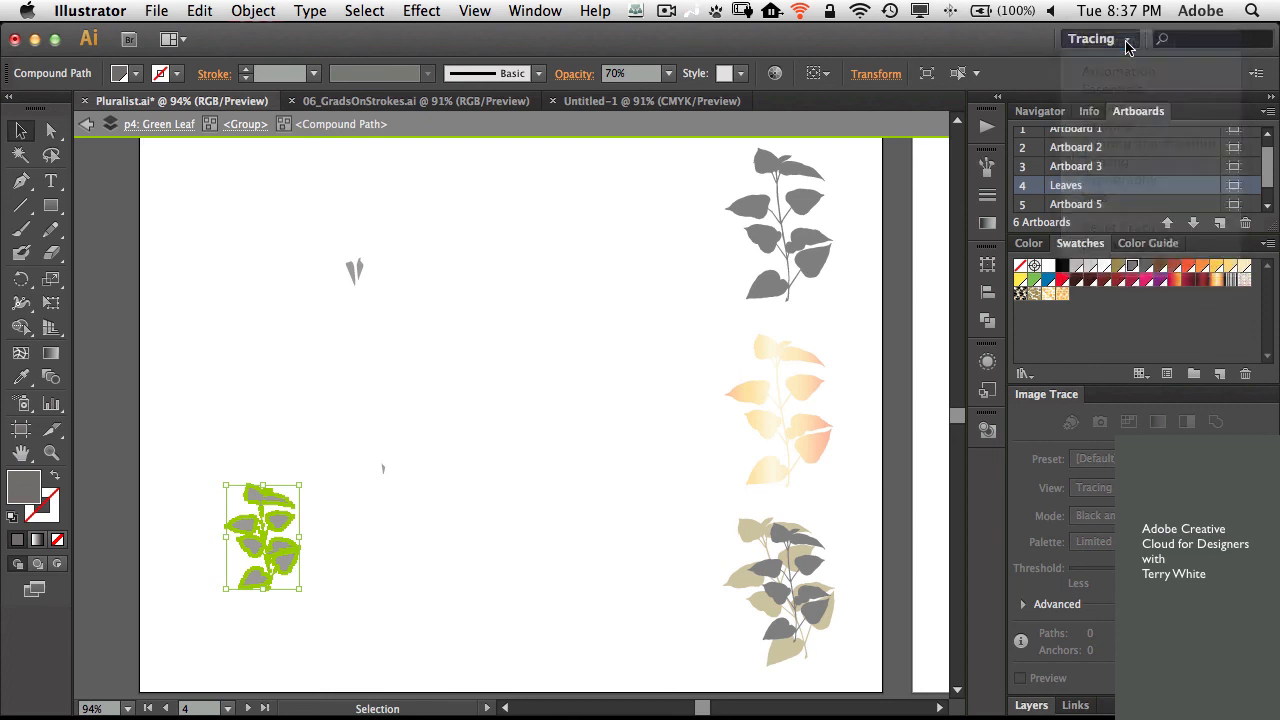
left_click(262, 12)
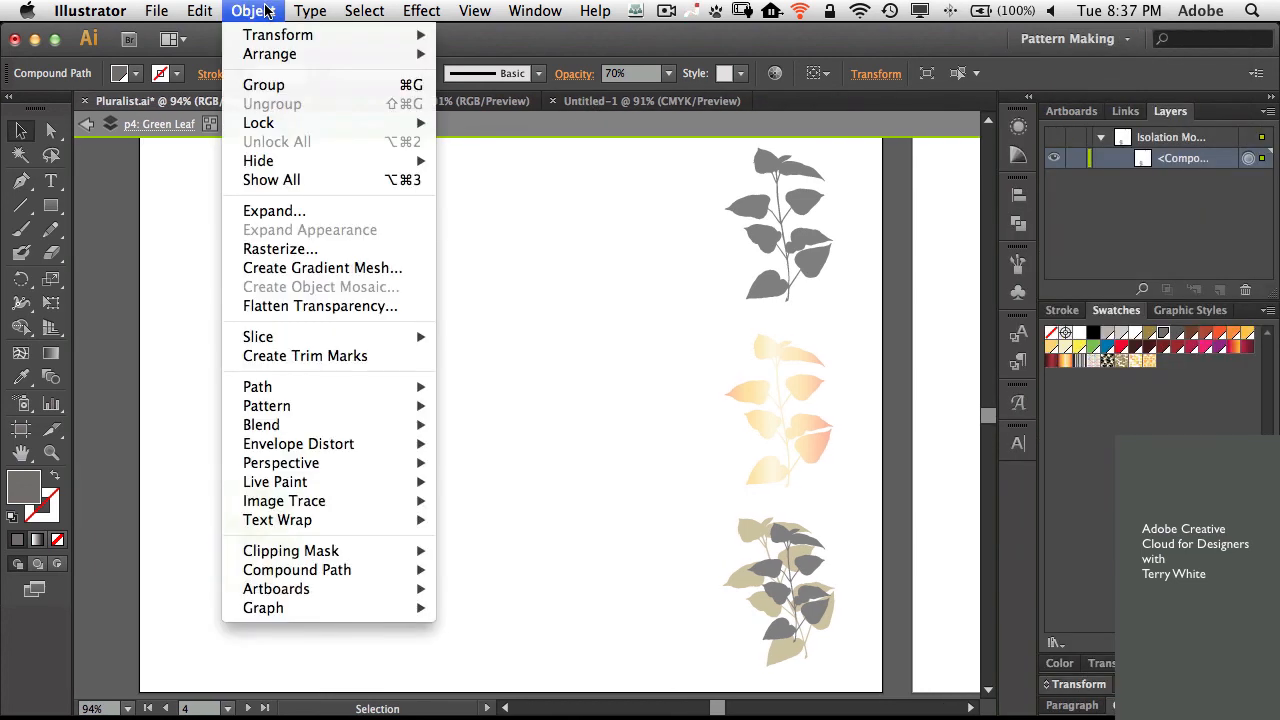
mouse_move(319, 407)
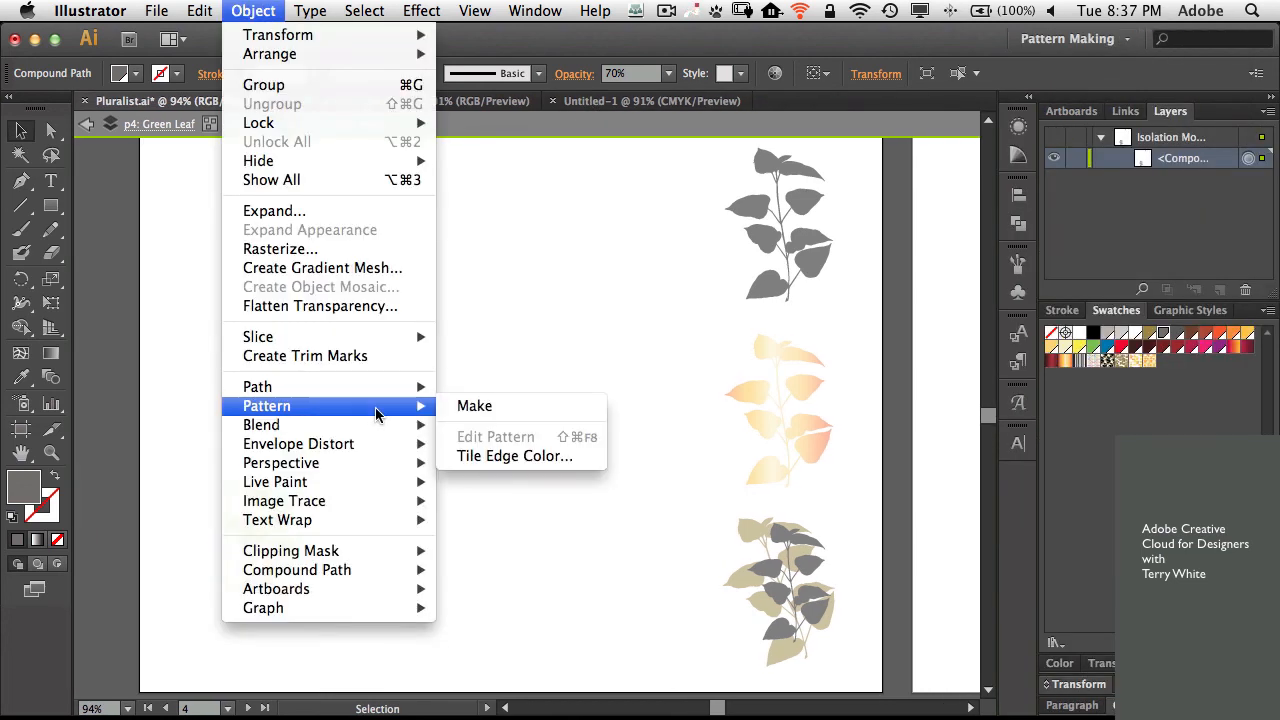
left_click(468, 409)
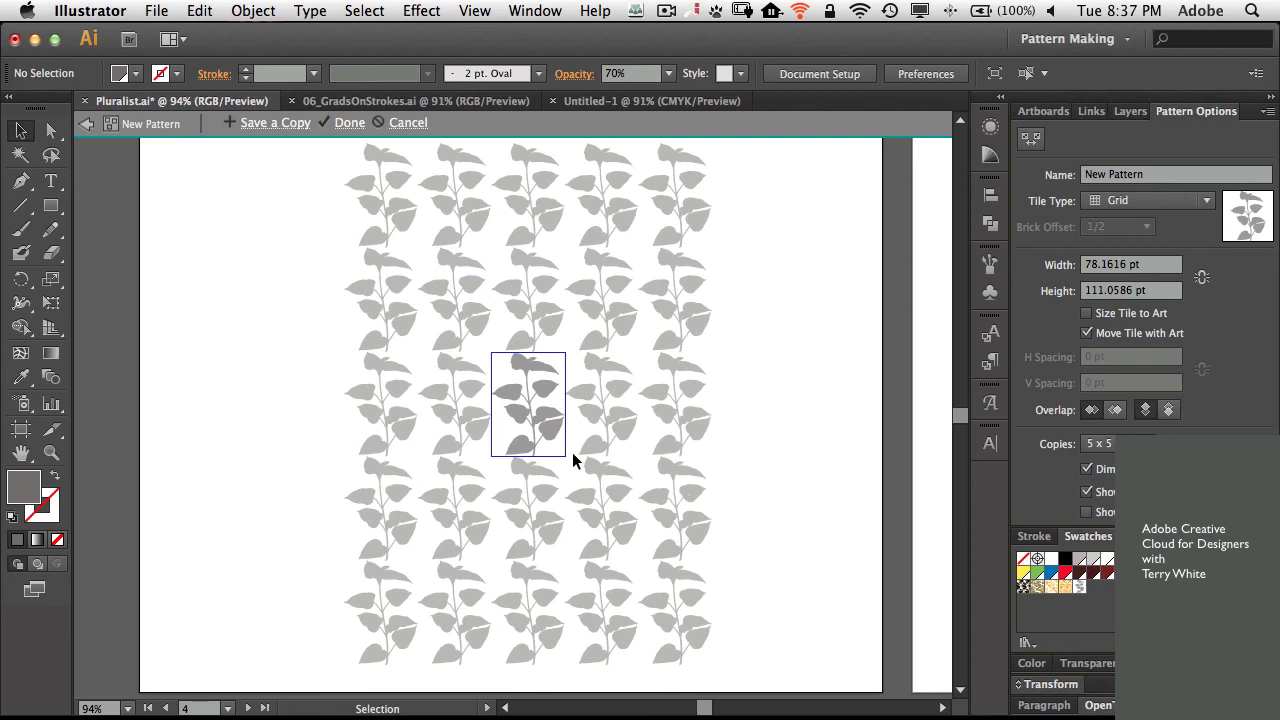
- Duplicate the plant slightly down and to the right within the pattern tile and fill the copy with the golden-brown swatch
left_click(539, 424)
scroll(540, 424, "up", 3)
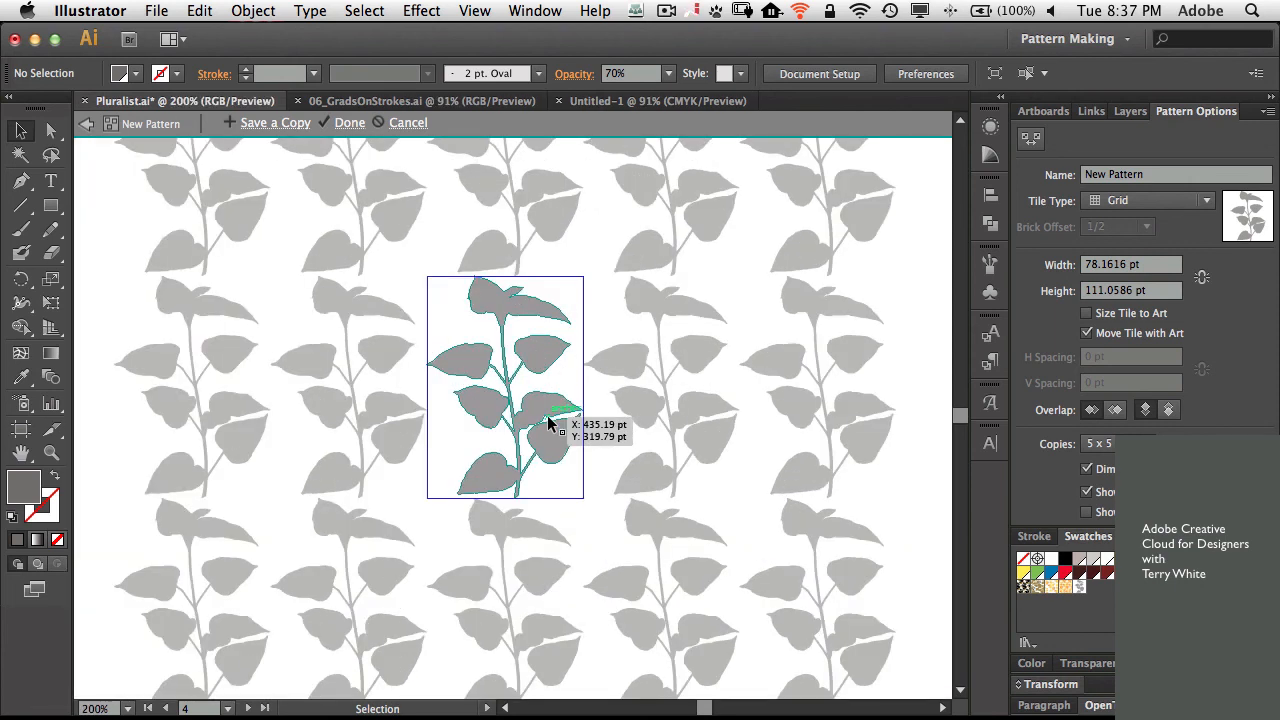
scroll(548, 417, "down", 1)
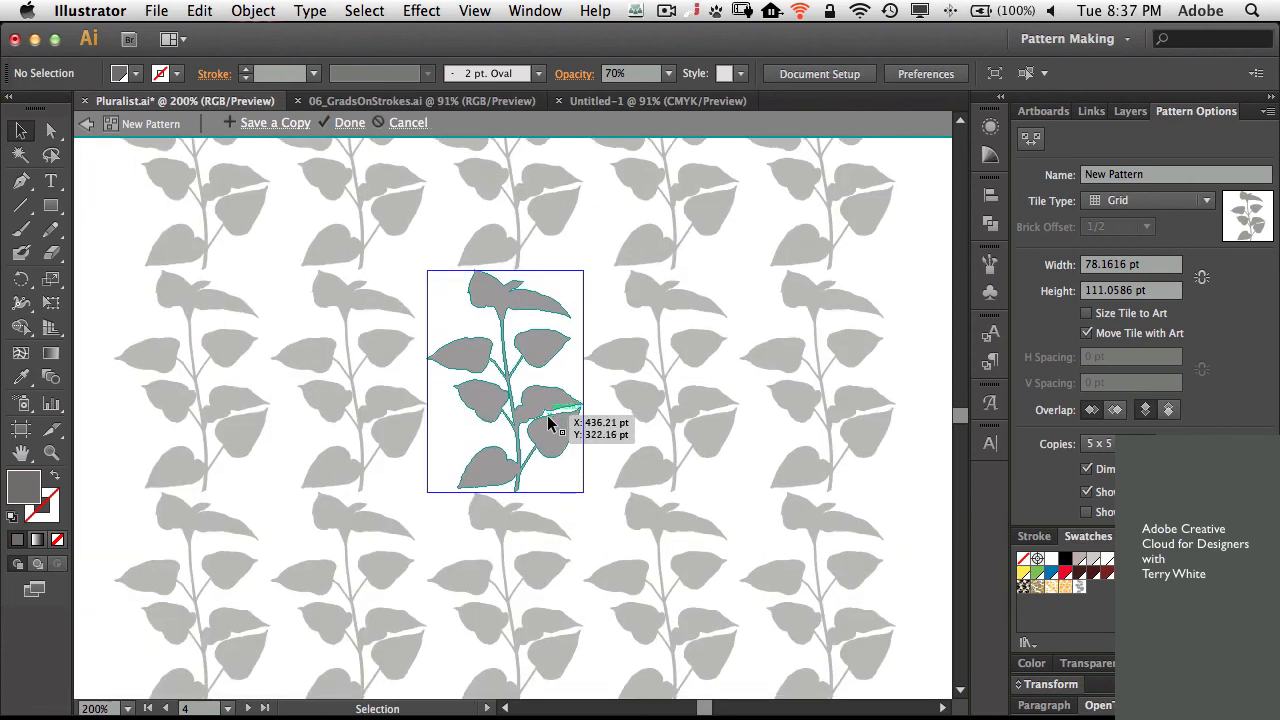
scroll(548, 419, "down", 2)
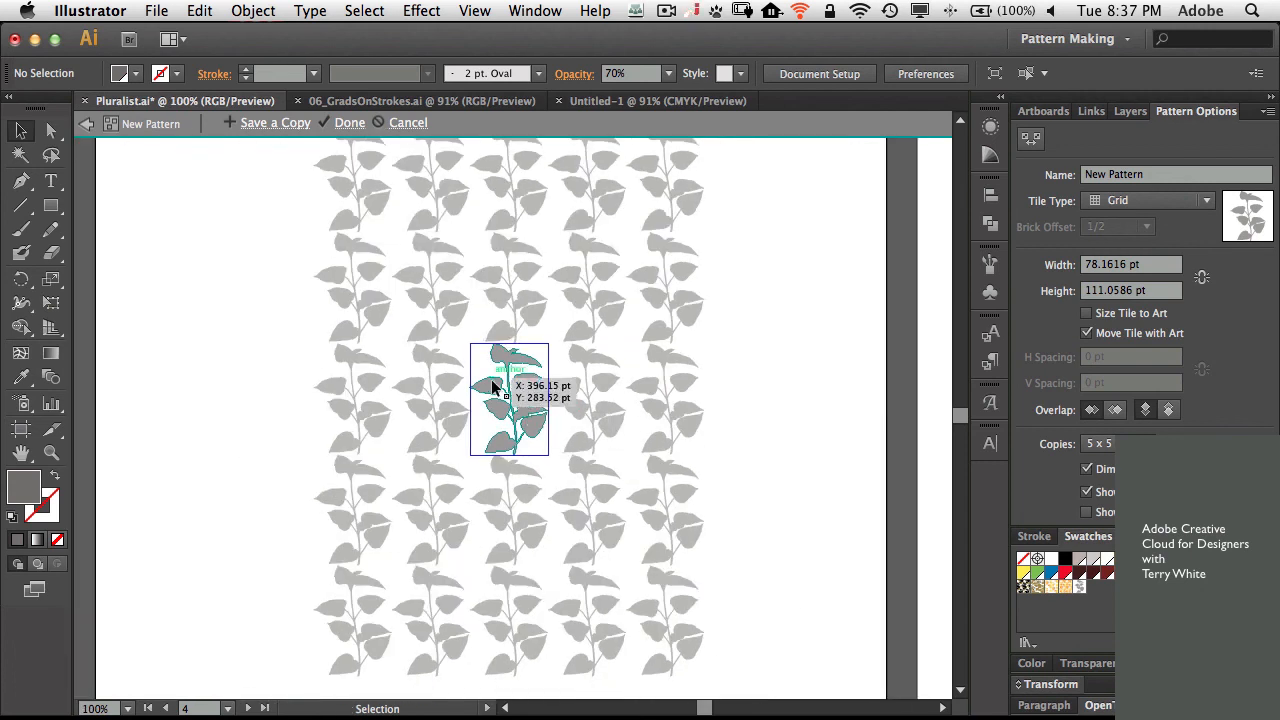
left_click_drag(490, 388, 505, 405)
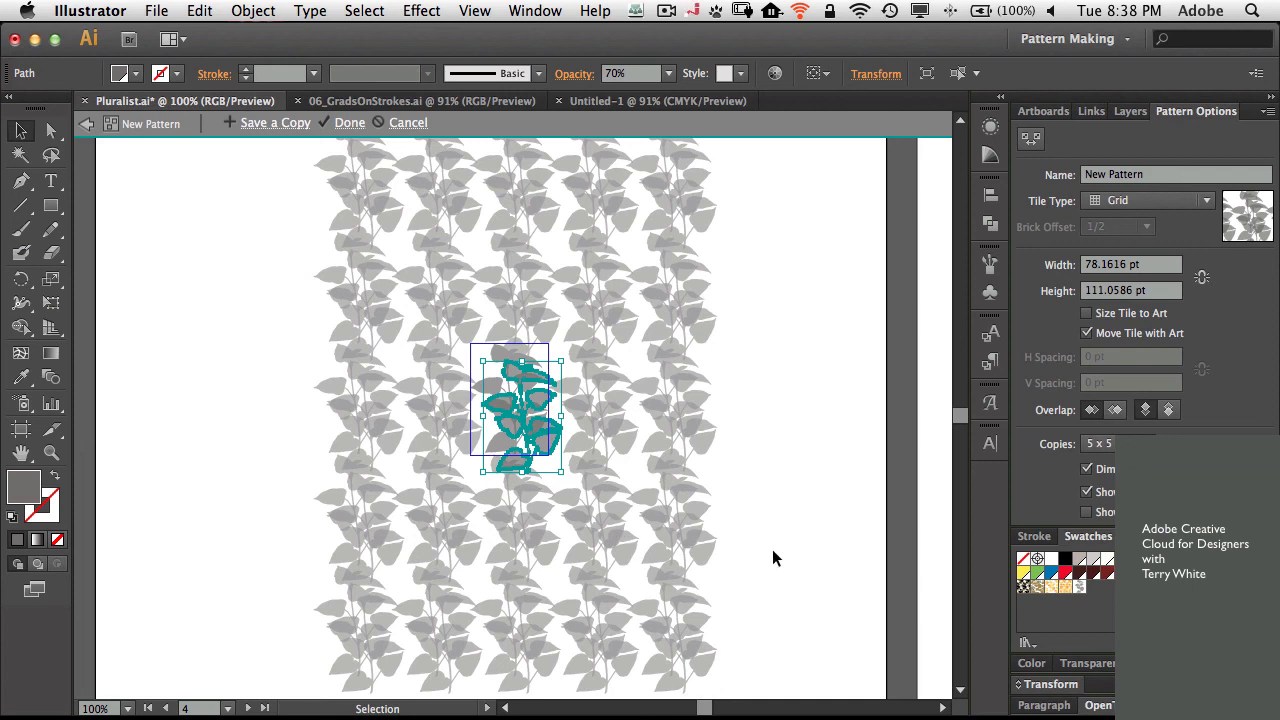
left_click(1121, 572)
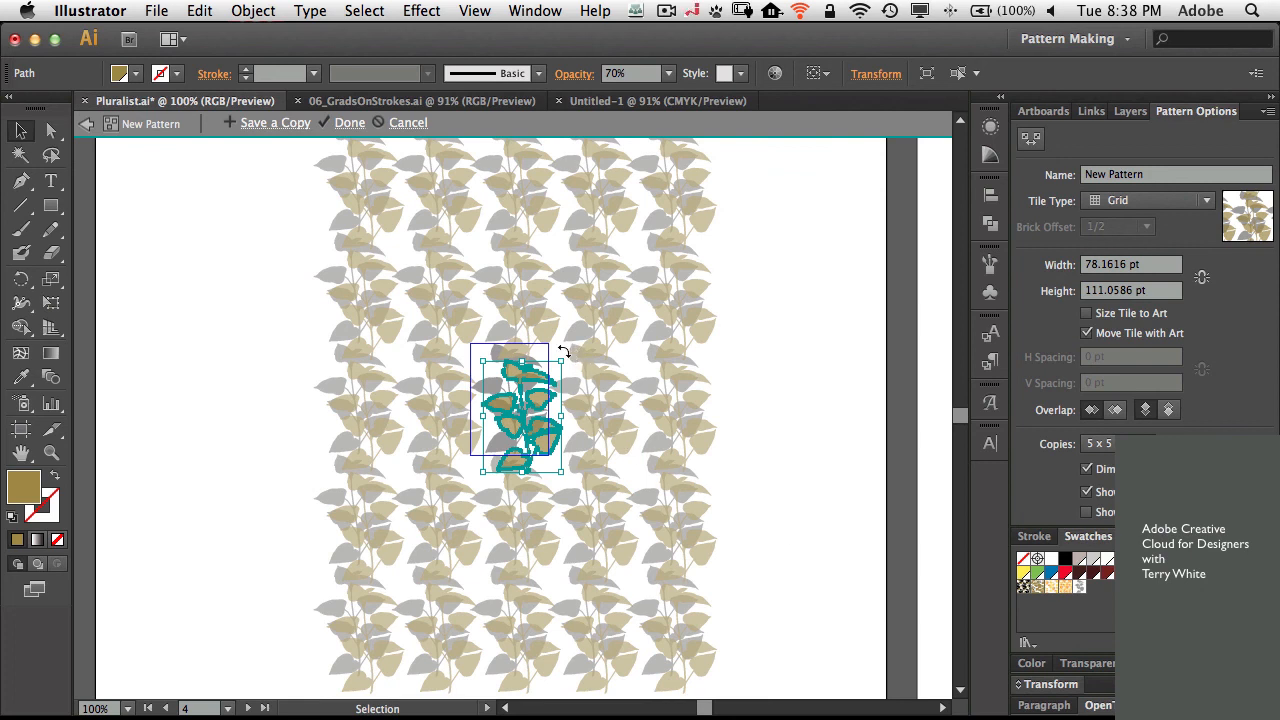
- Rotate the golden-brown plant copy diagonally, move it over the tile's upper part and scale it down slightly
left_click_drag(564, 352, 346, 468)
left_click_drag(505, 440, 480, 362)
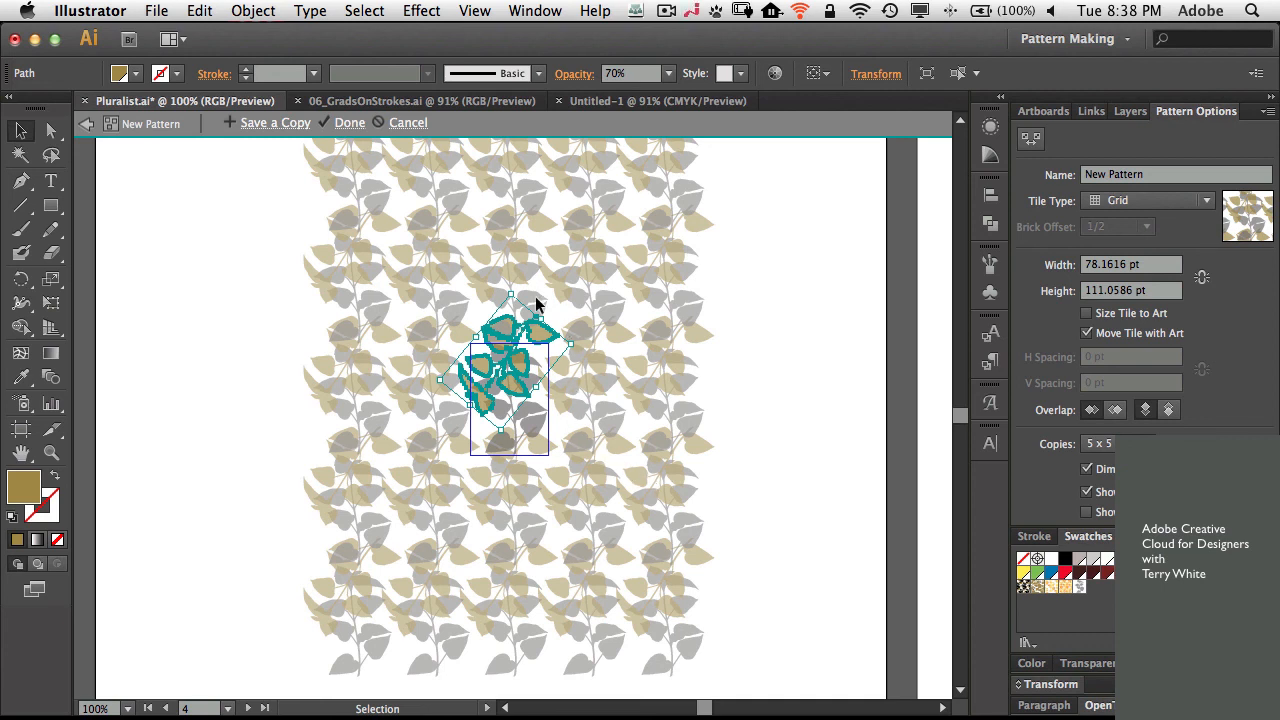
mouse_move(511, 293)
left_mouse_down()
mouse_move(509, 324)
mouse_move(508, 310)
left_mouse_up()
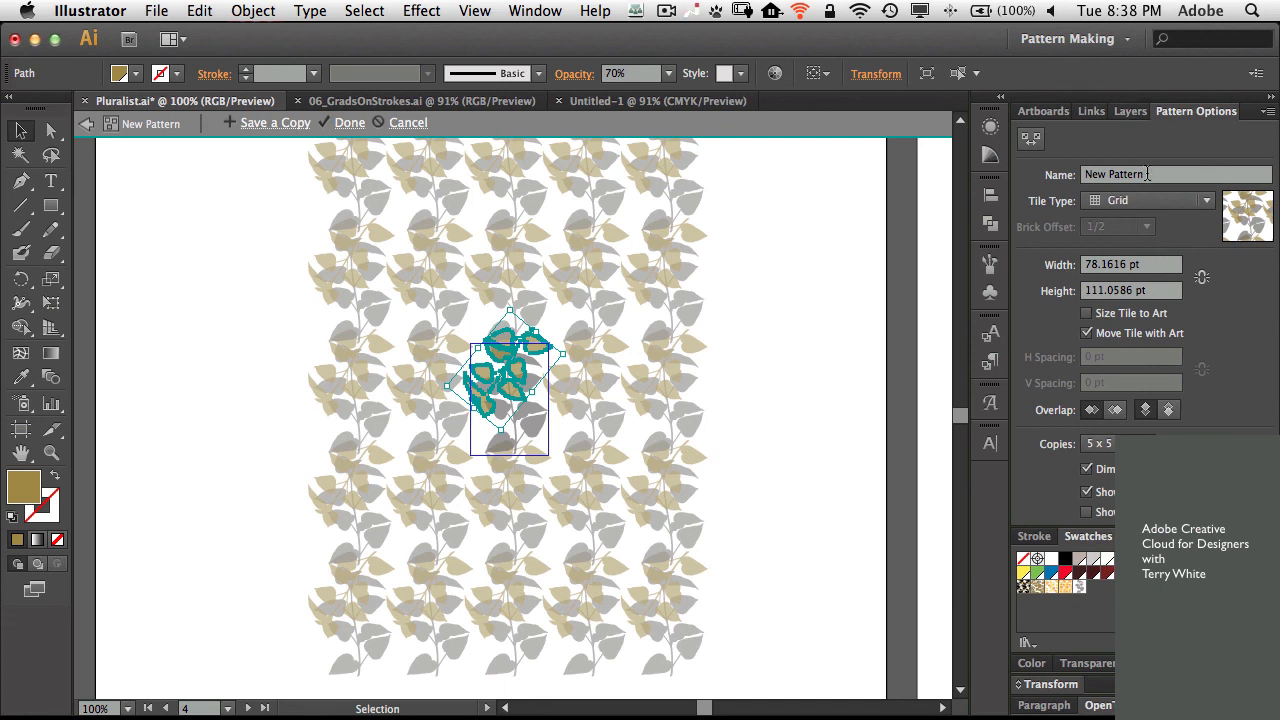
- Name the new pattern AskaPro2 and finish pattern editing
left_click_drag(1149, 174, 981, 167)
type("As")
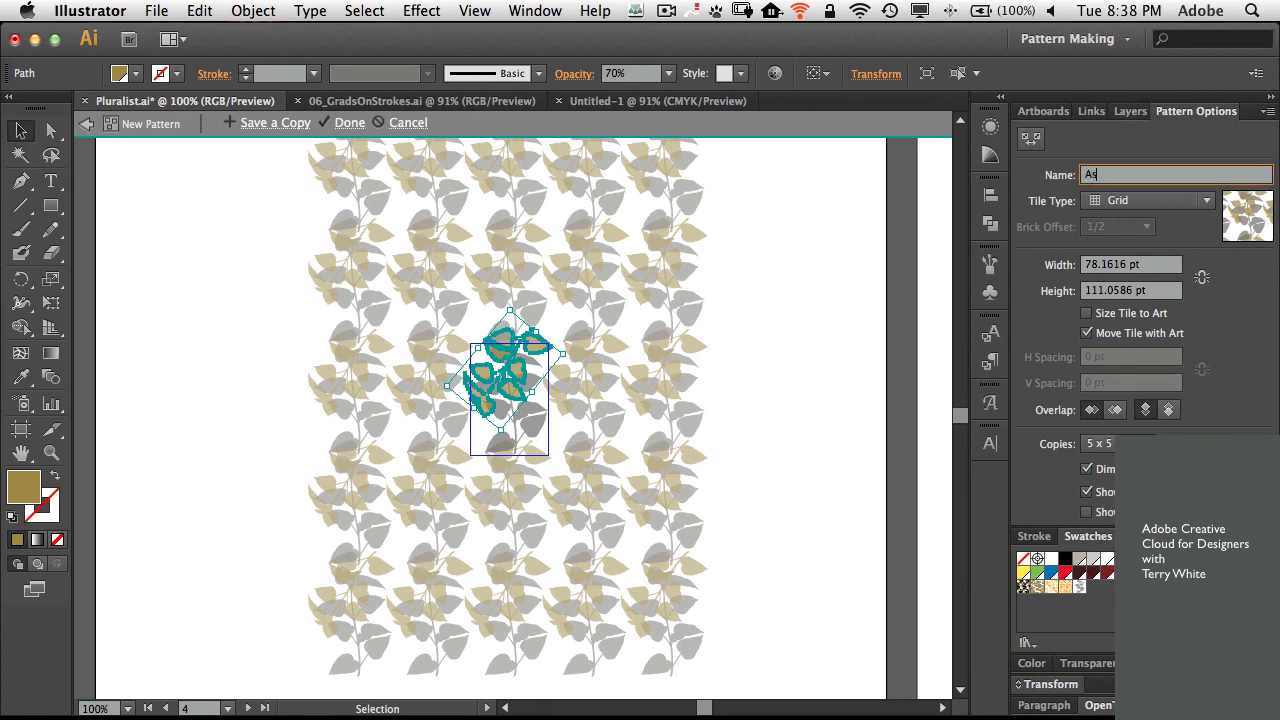
type("kaFro2")
key("Return")
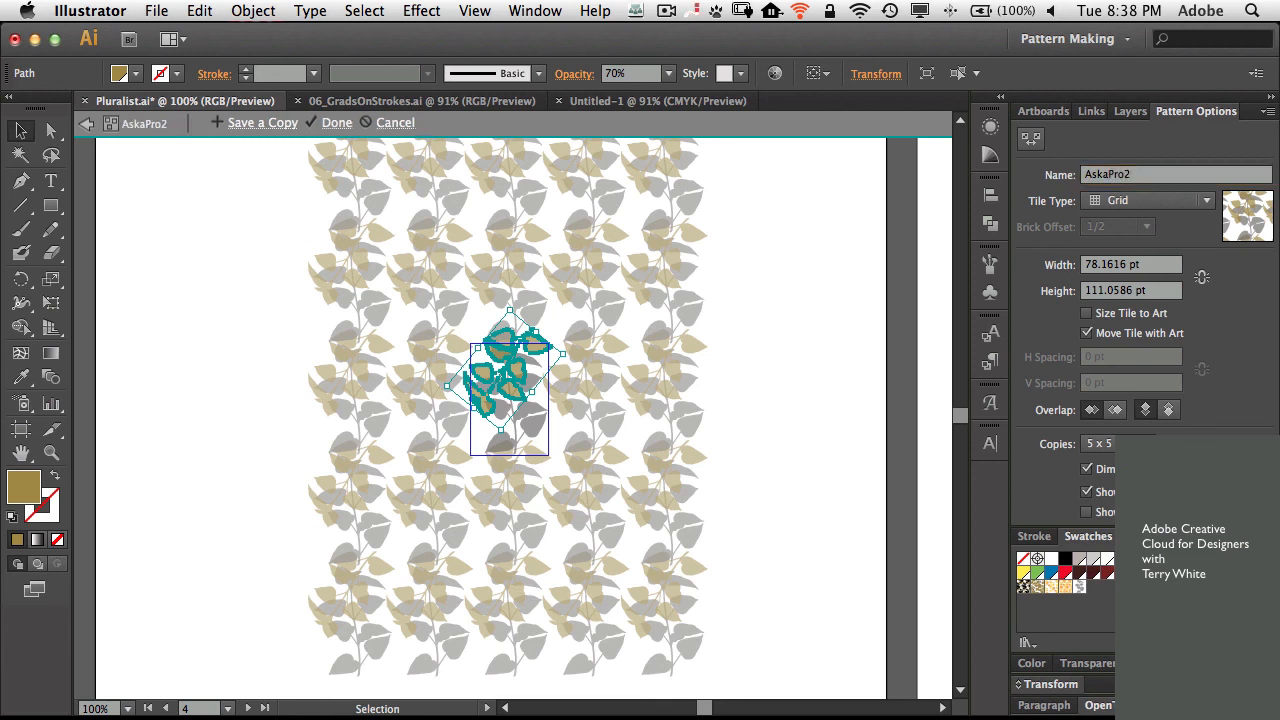
left_click(336, 123)
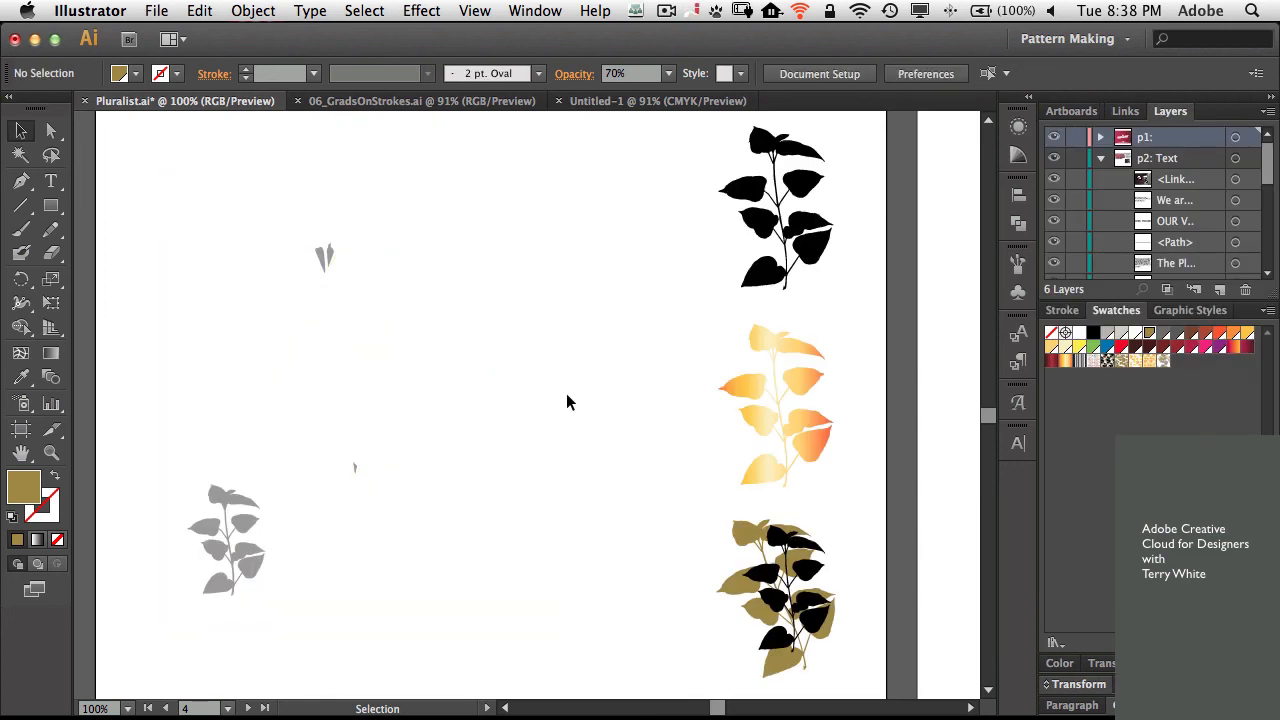
- Fill the main body of the outlined dress with the new gray and golden-brown leaf pattern swatch
scroll(566, 393, "right", 5)
scroll(540, 378, "right", 20)
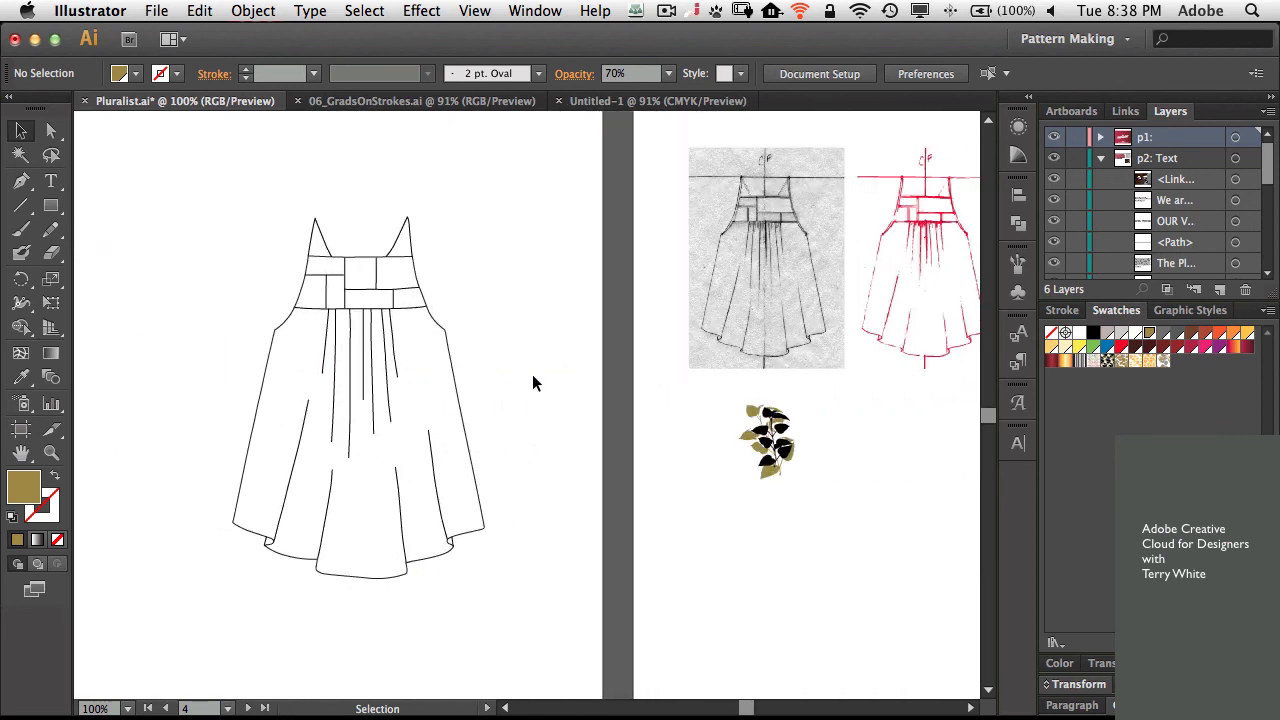
scroll(532, 380, "left", 7)
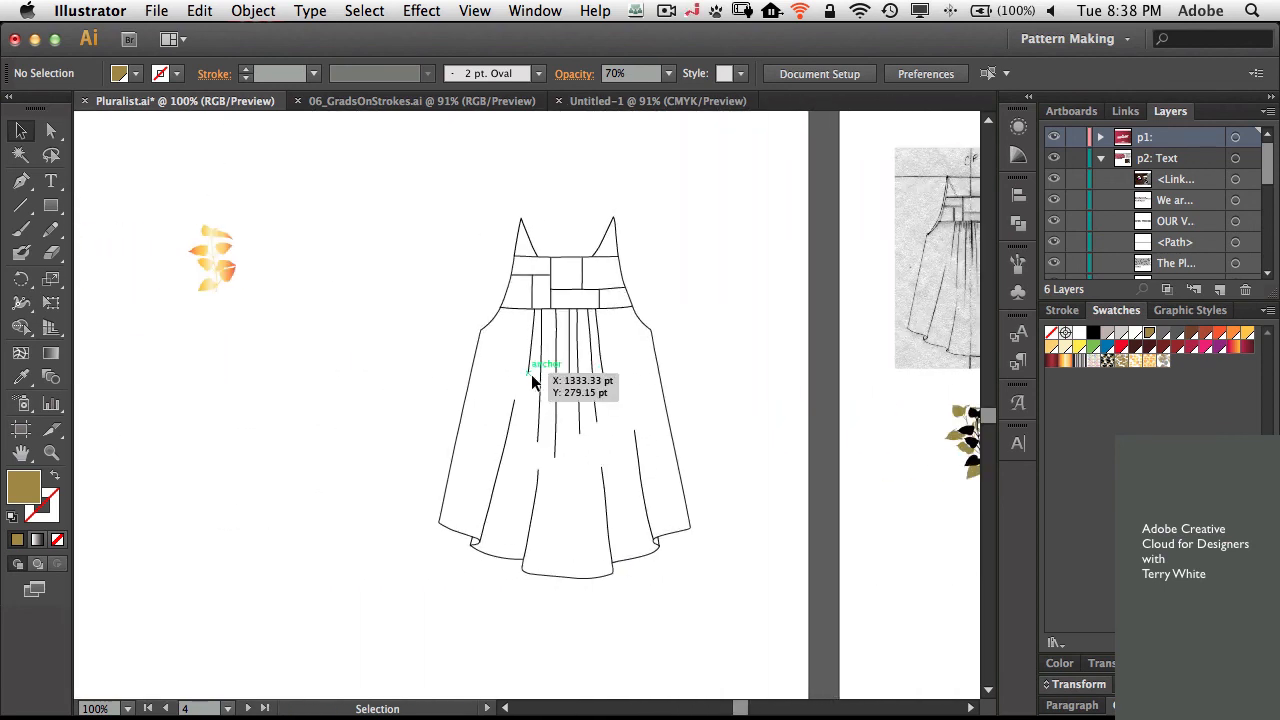
left_click(474, 373)
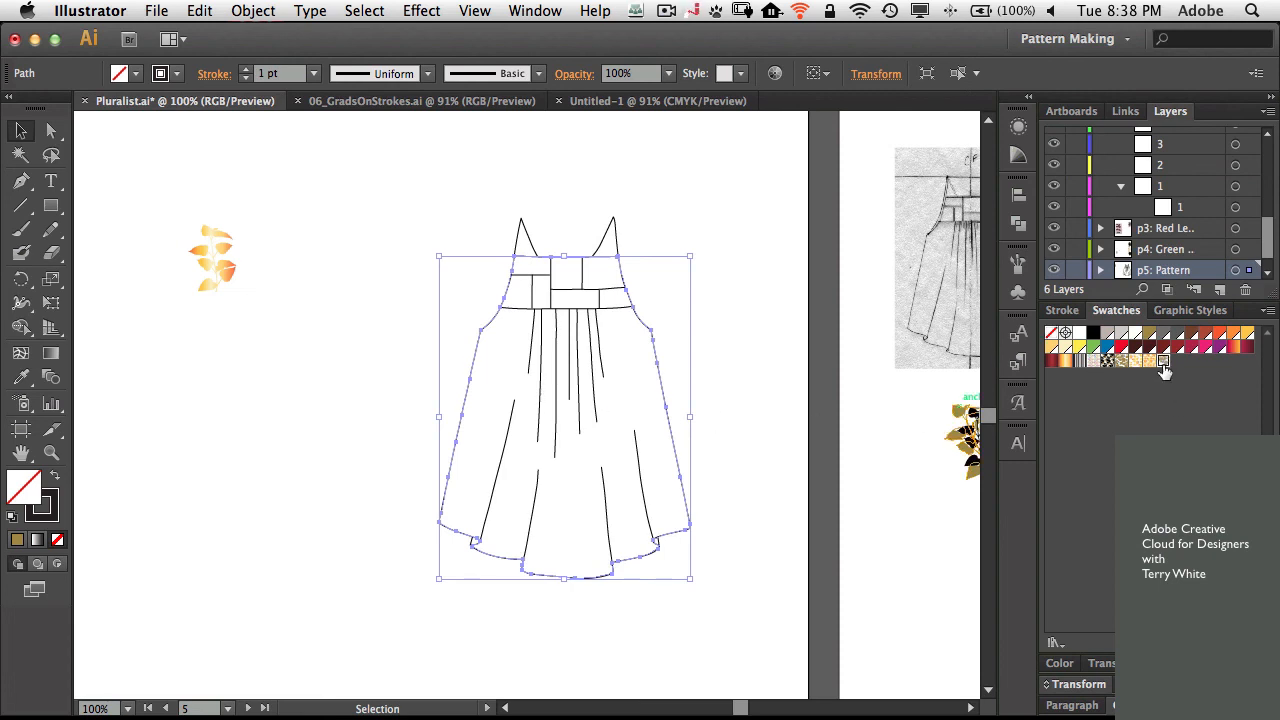
left_click(1163, 361)
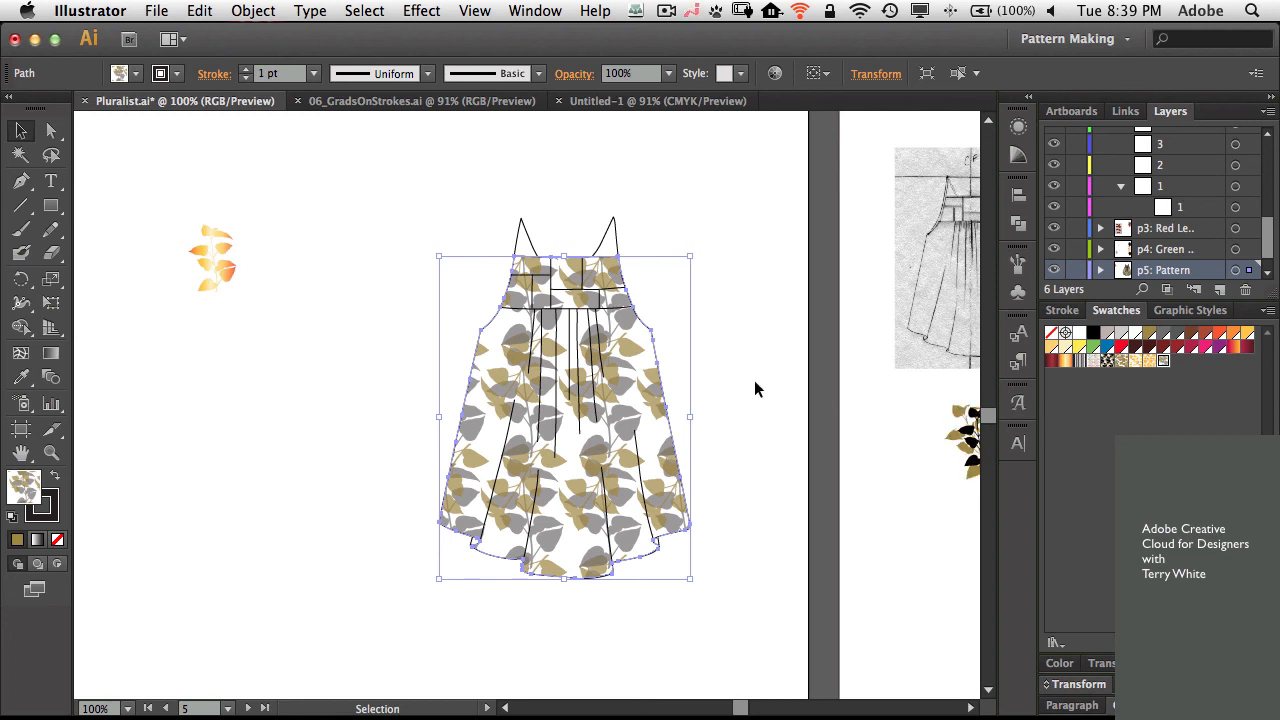
- Examine the gradient-stroked shapes in 06_GradsOnStrokes.ai as bare outlines, then return to the preview
left_click(420, 101)
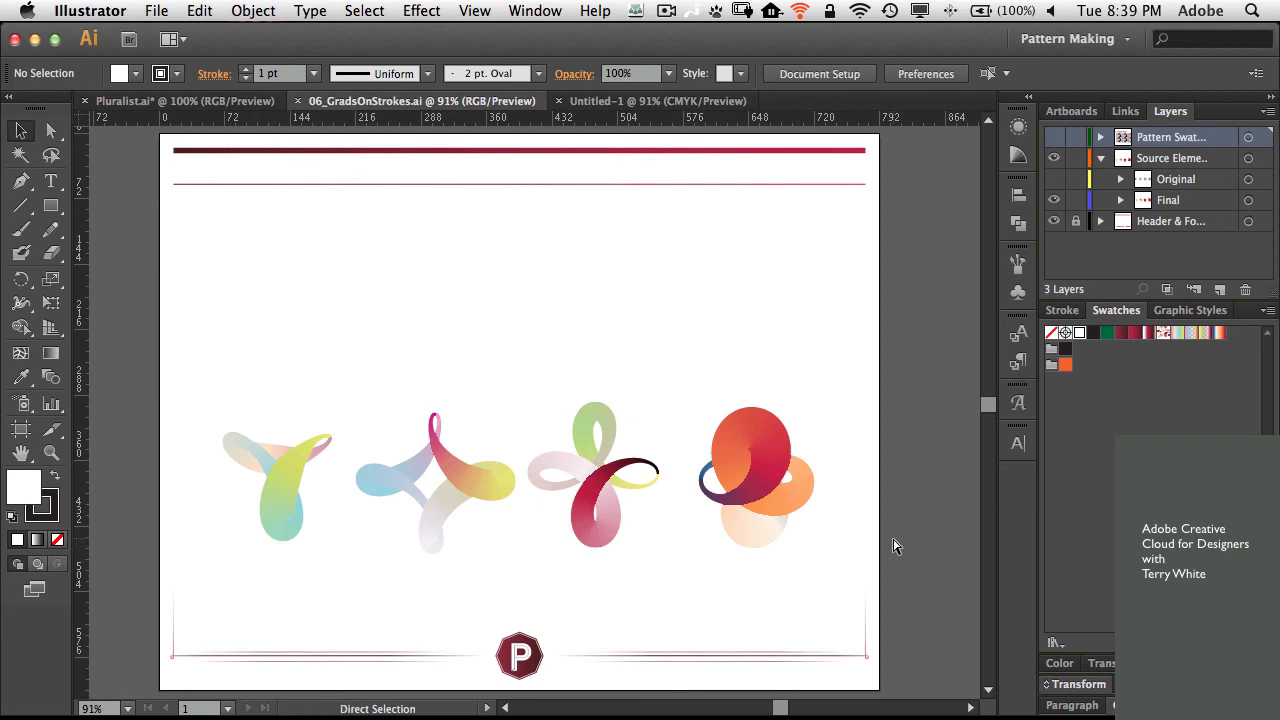
key("super+y")
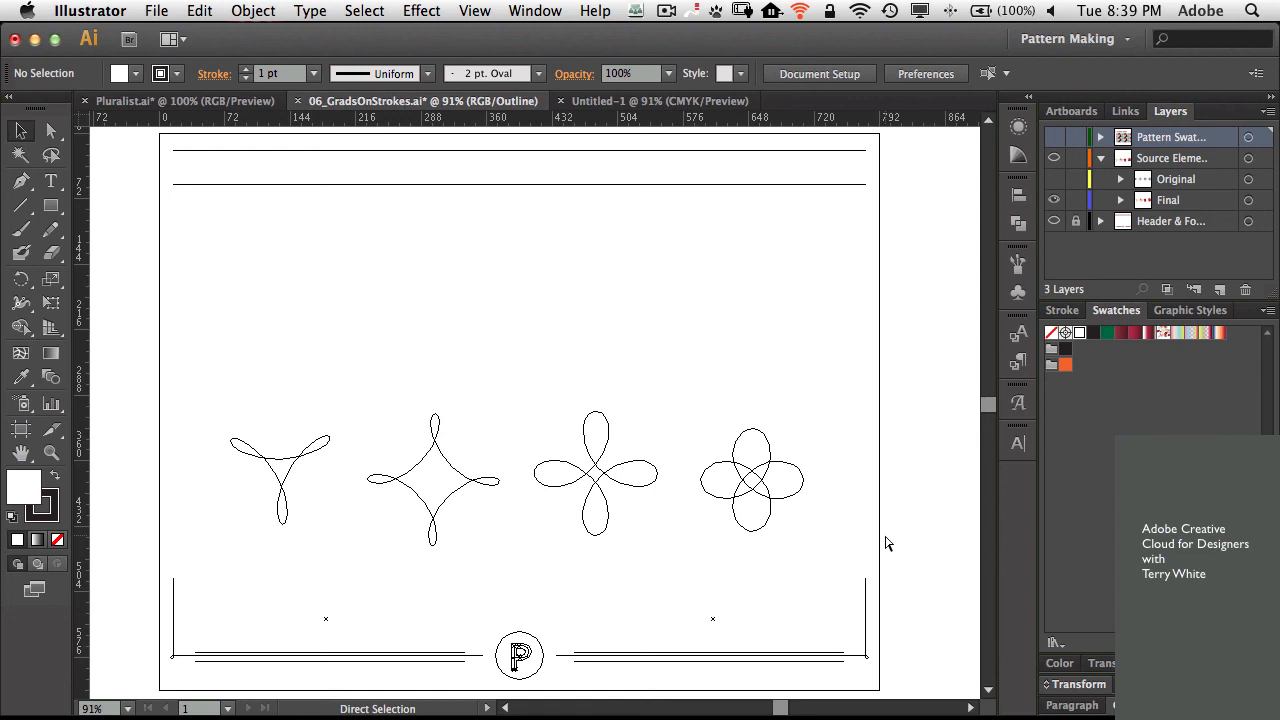
key("super+y")
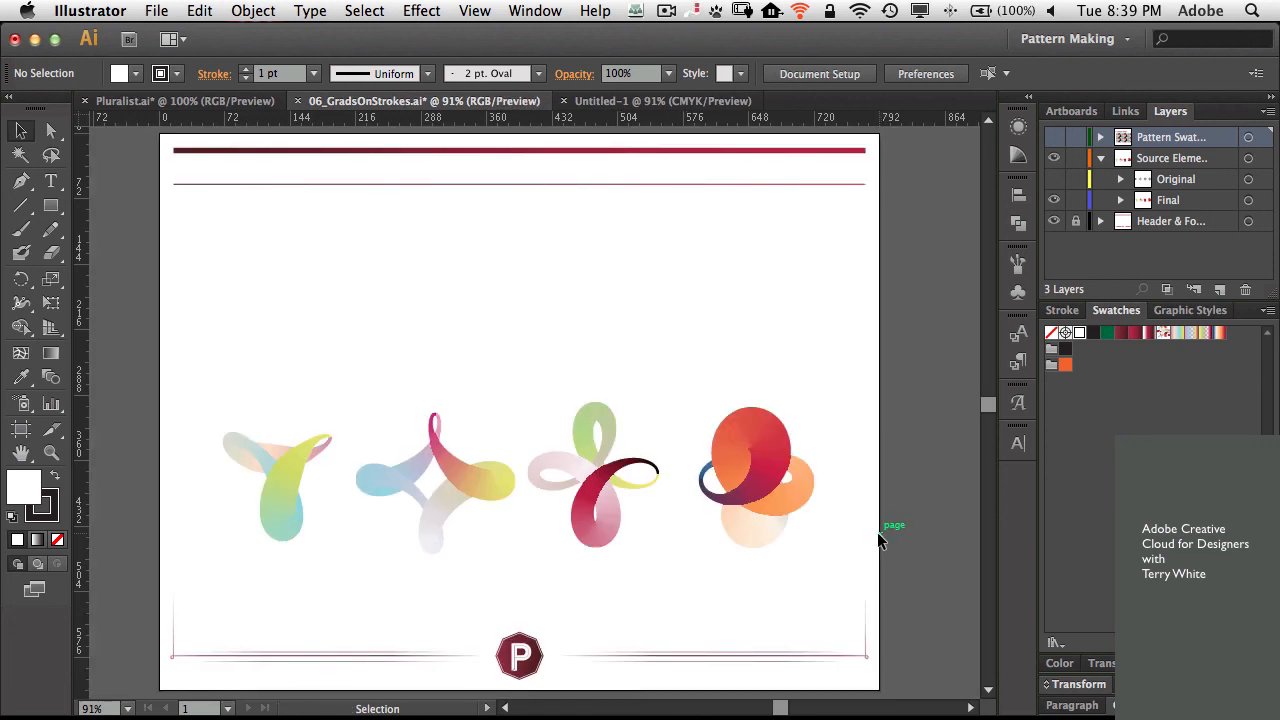
- Draw a large spiral in the blank Untitled-1 document and move it onto the artboard's upper-left area
left_click(600, 102)
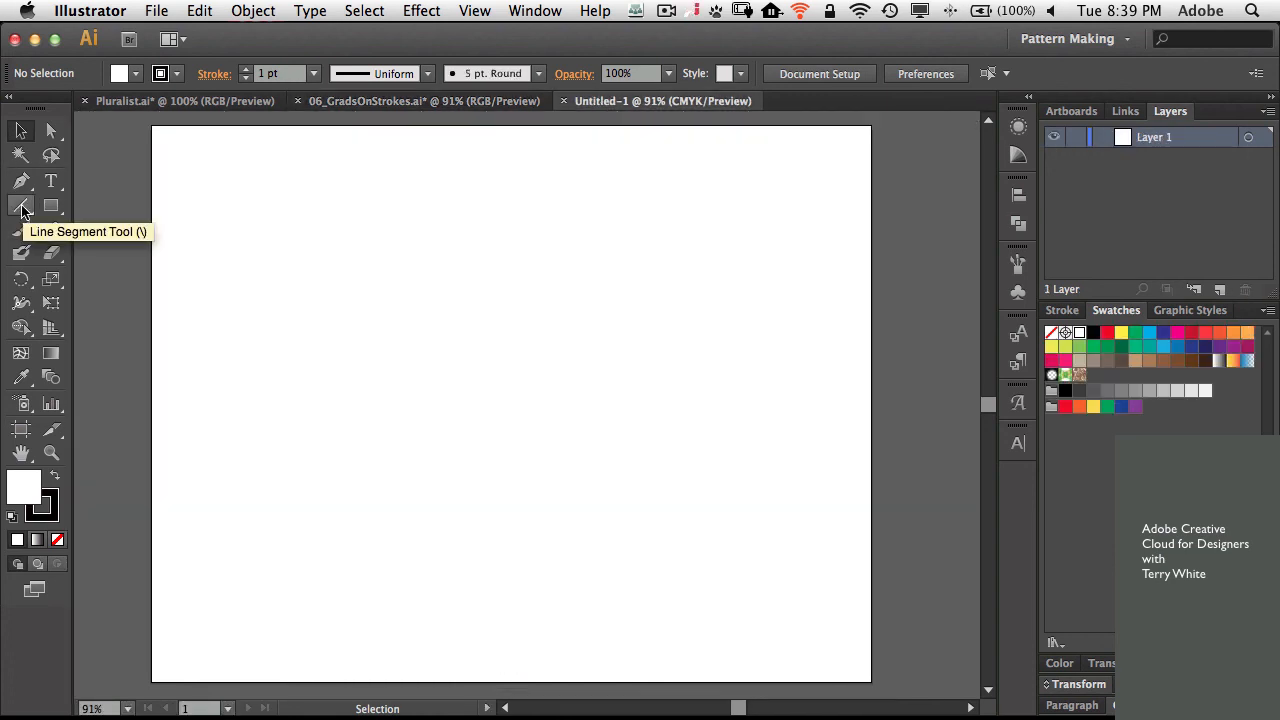
left_click_drag(23, 208, 79, 261)
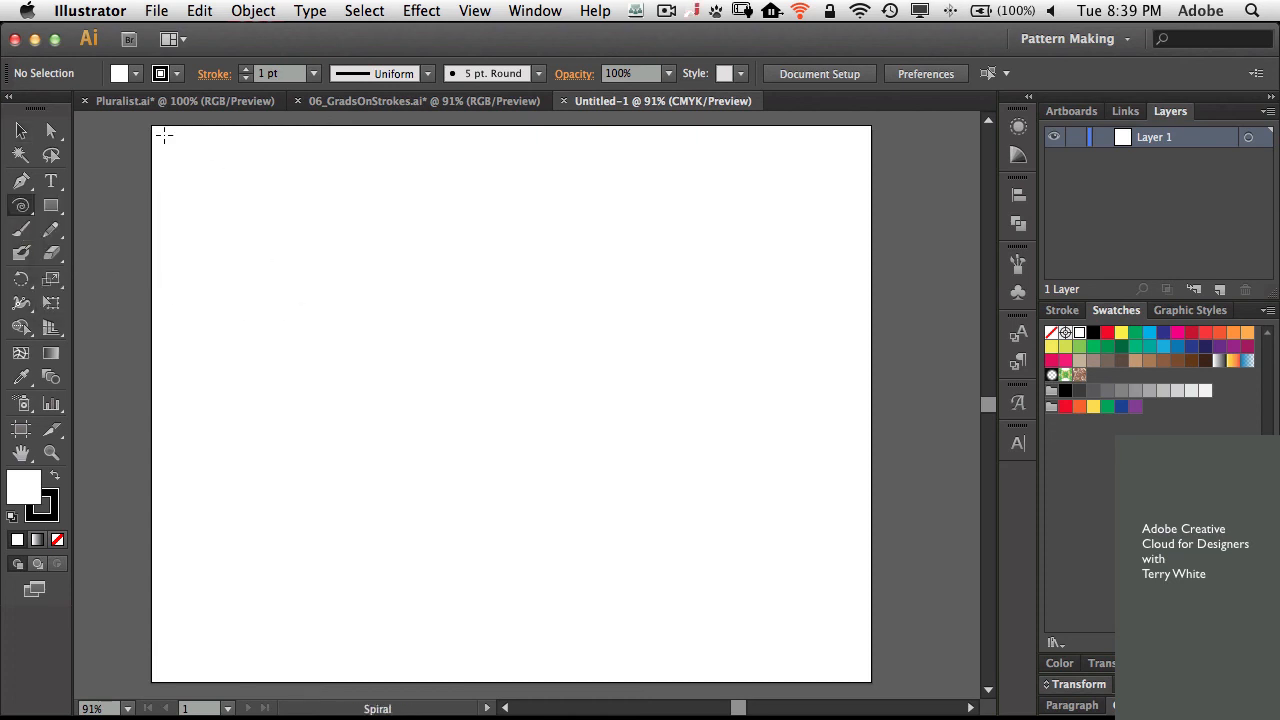
left_click_drag(160, 124, 406, 326)
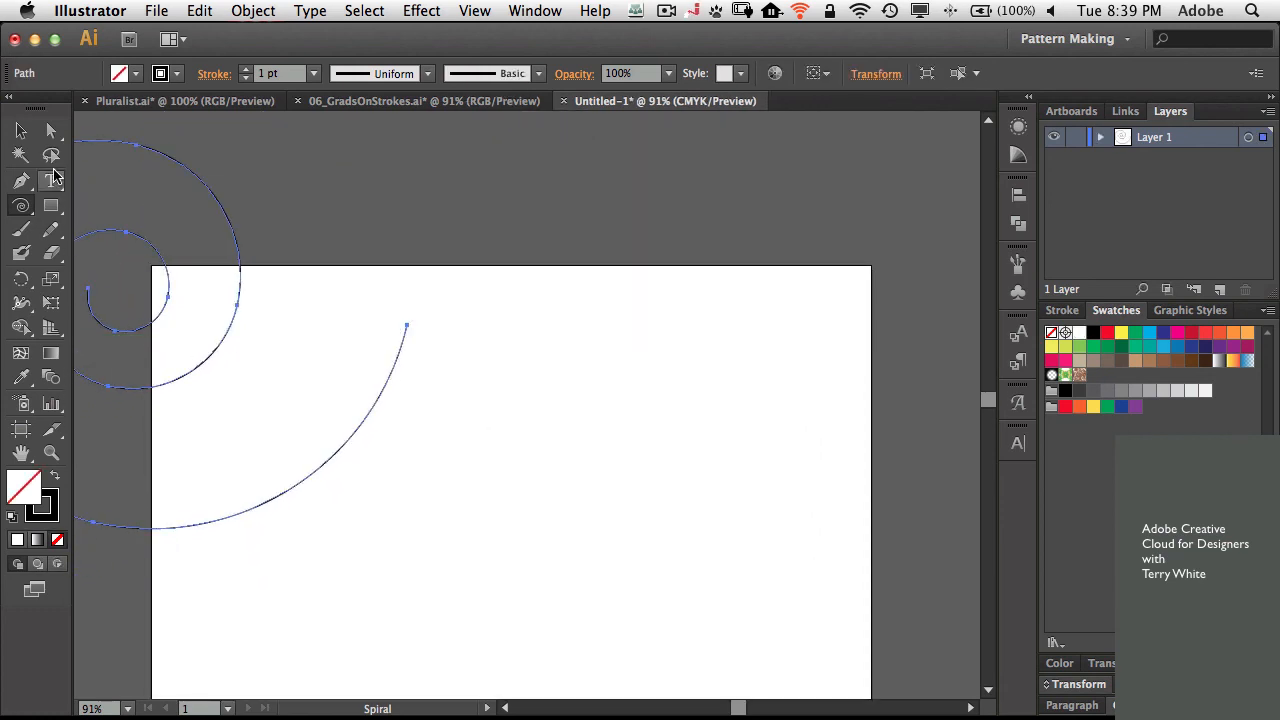
left_click(21, 131)
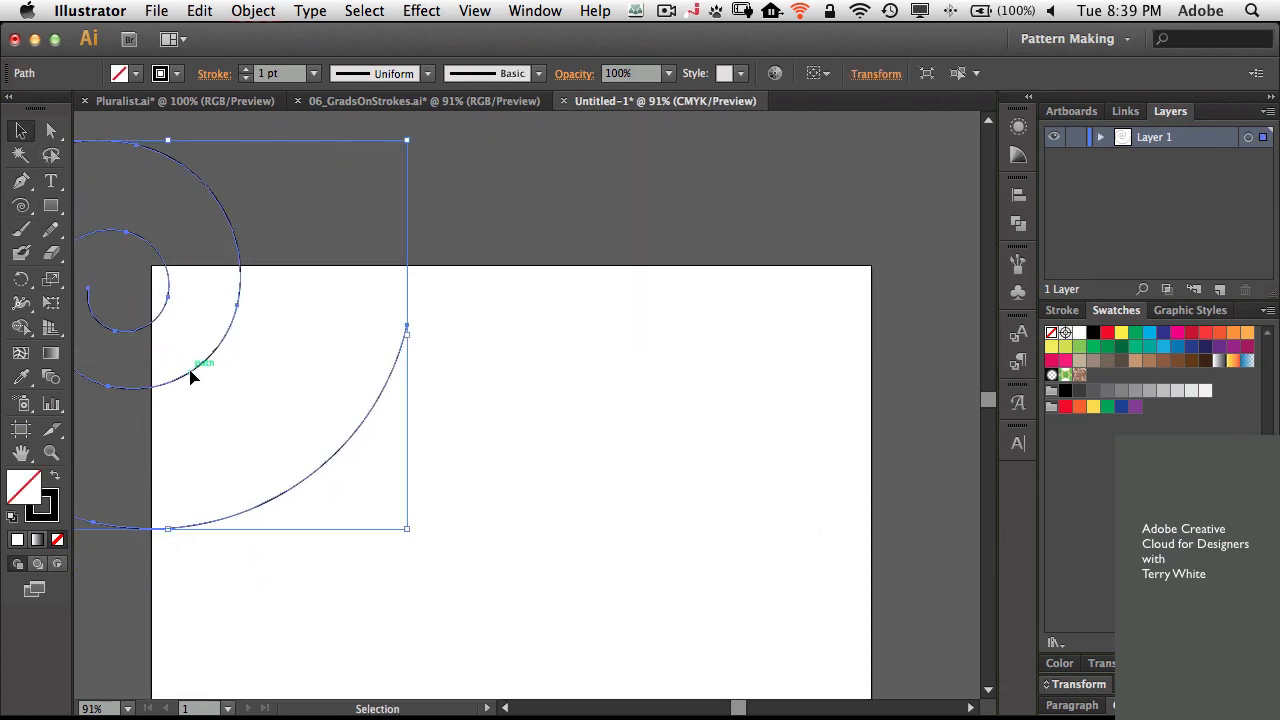
left_click_drag(192, 378, 396, 491)
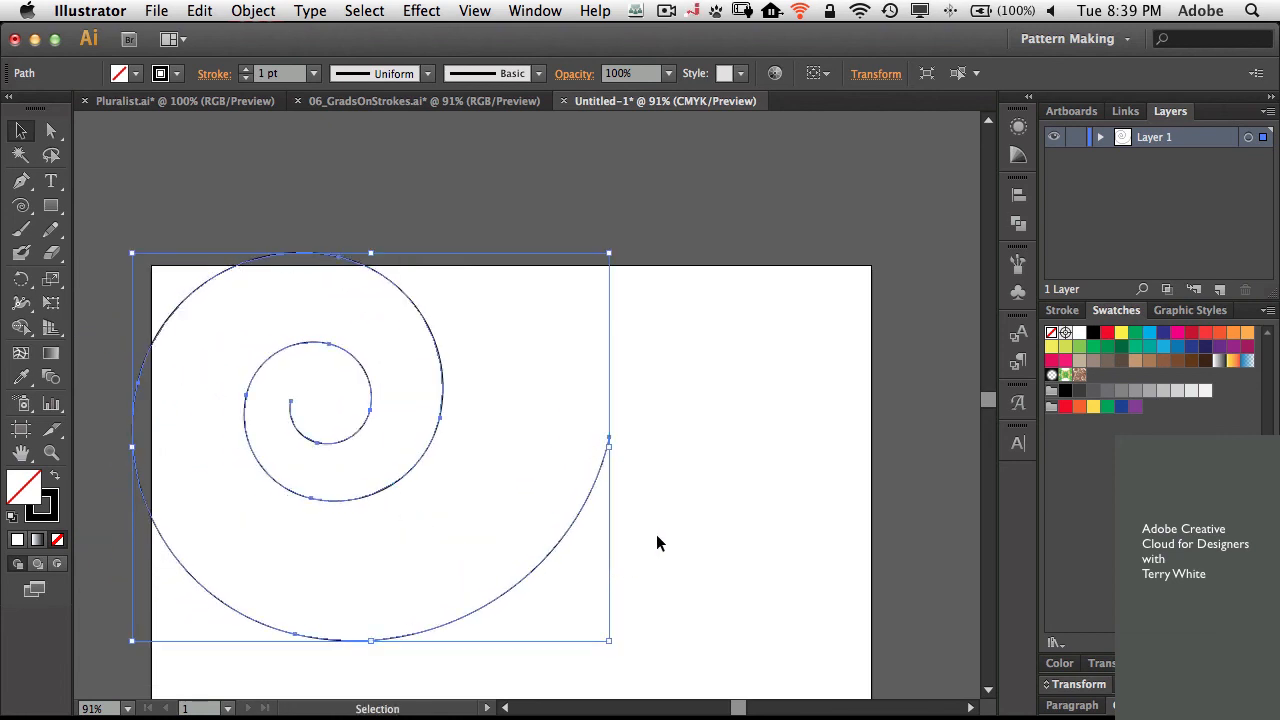
- Set the spiral's stroke weight to 20 pt
left_click(313, 74)
left_click(351, 468)
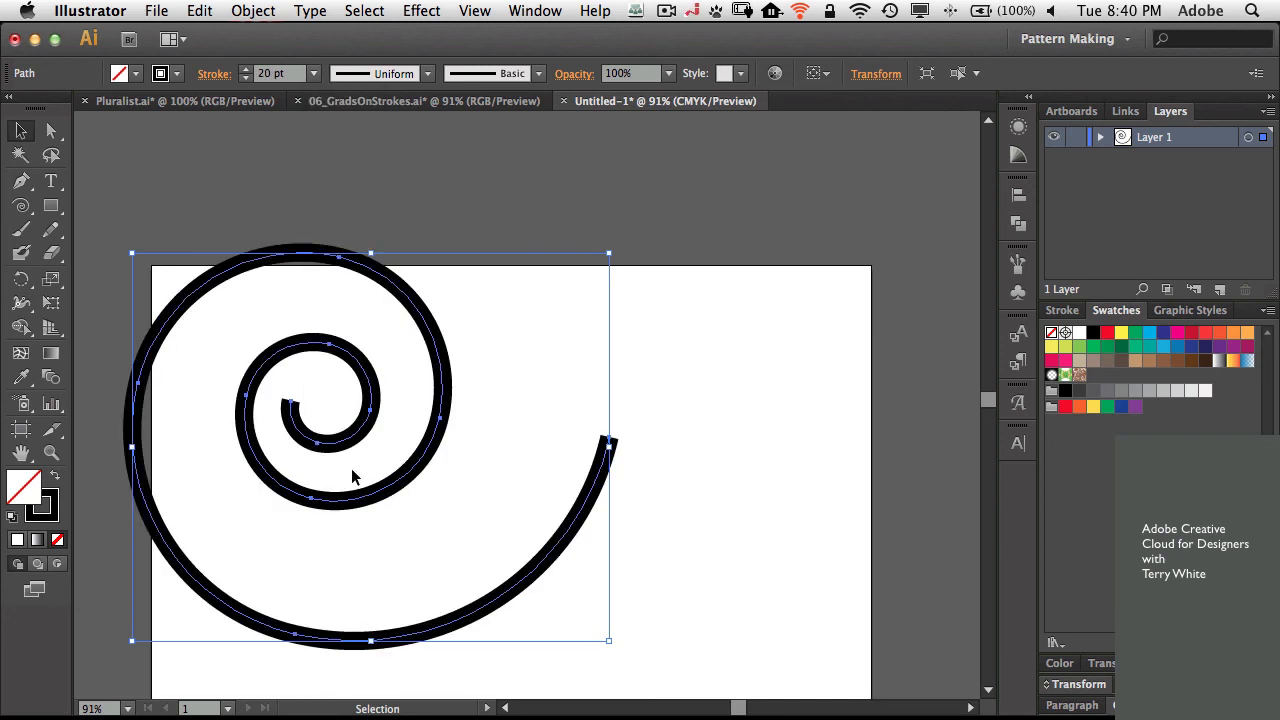
scroll(790, 460, "down", 2)
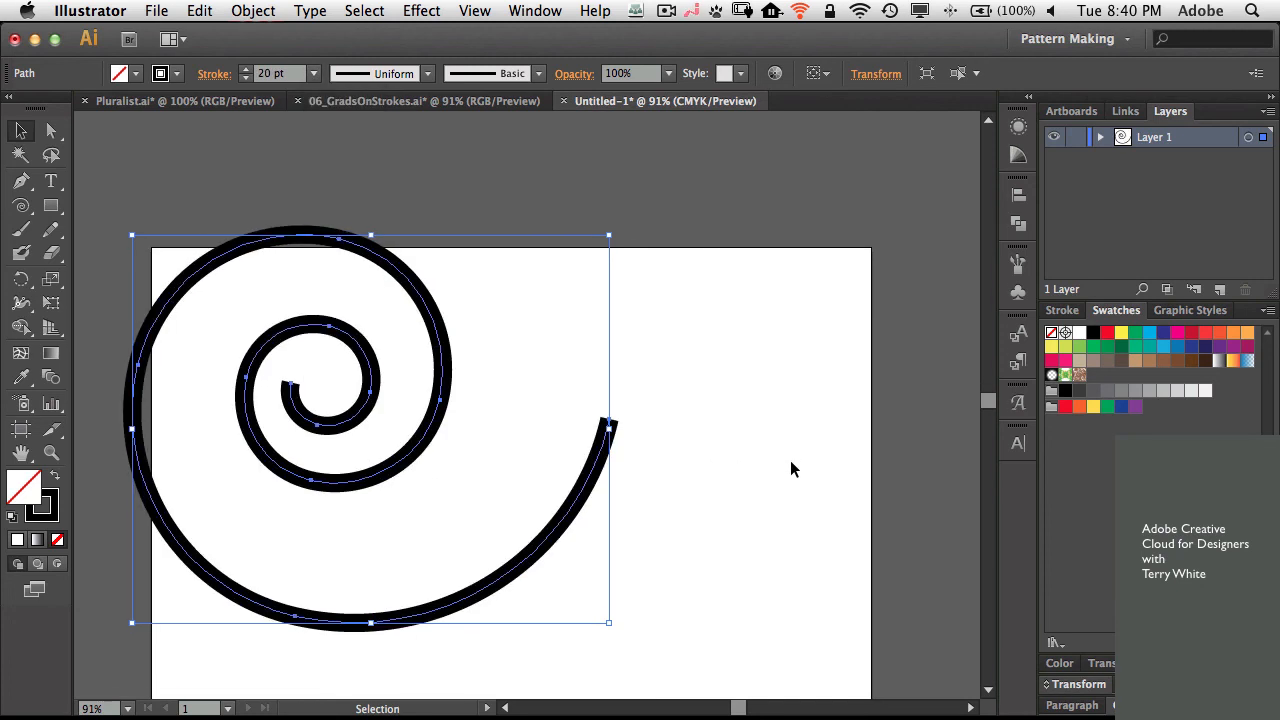
- Apply a white-to-black linear gradient within the spiral's stroke
scroll(790, 460, "down", 10)
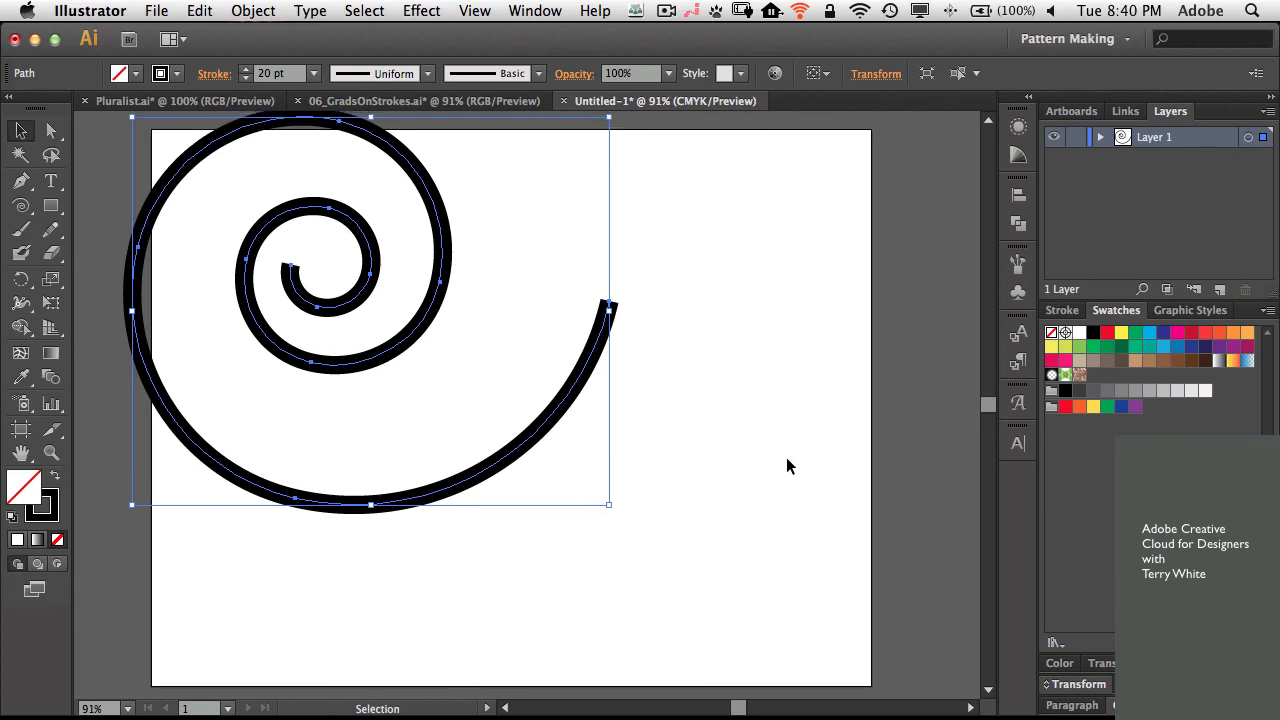
left_click(39, 512)
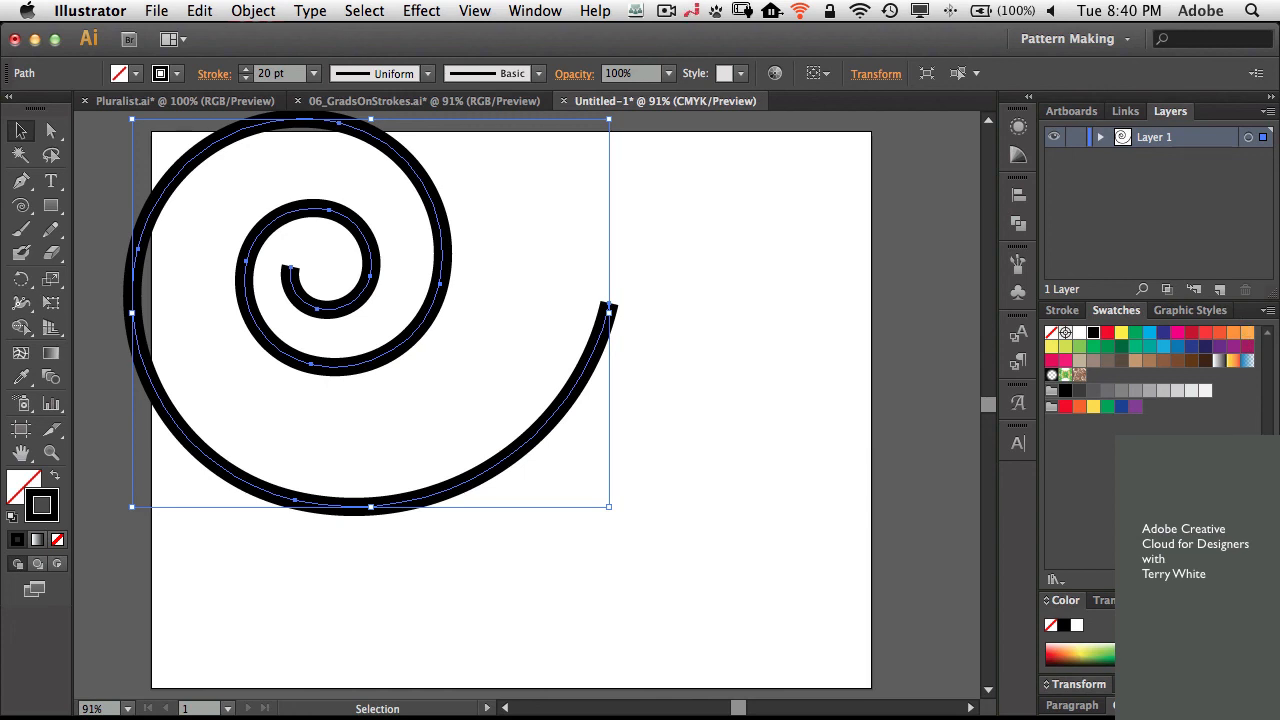
key("super+F9")
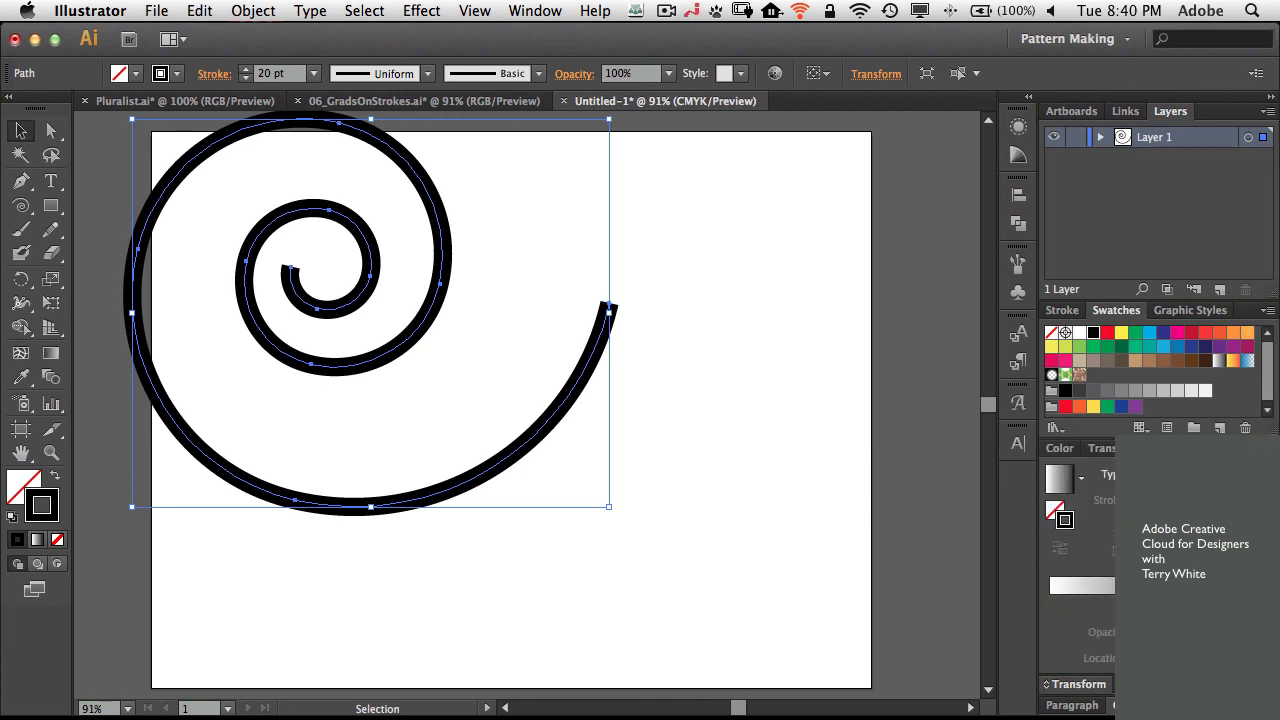
key(".")
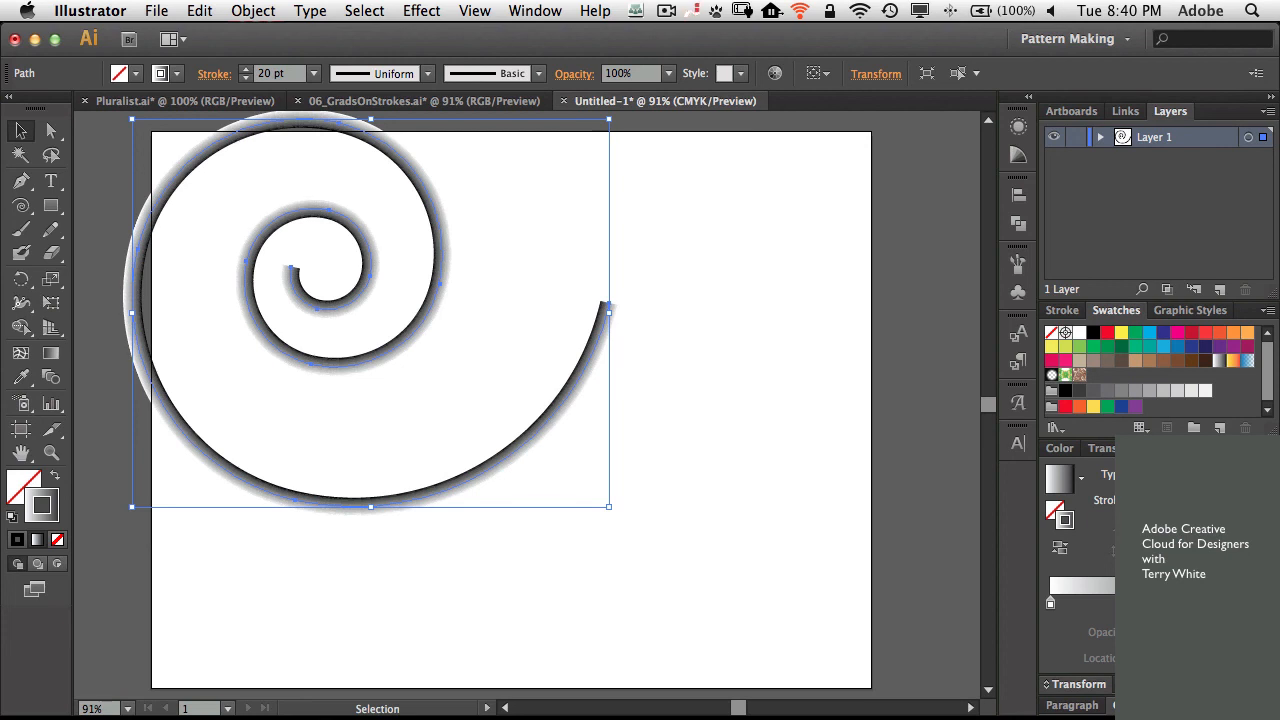
left_click(1146, 500)
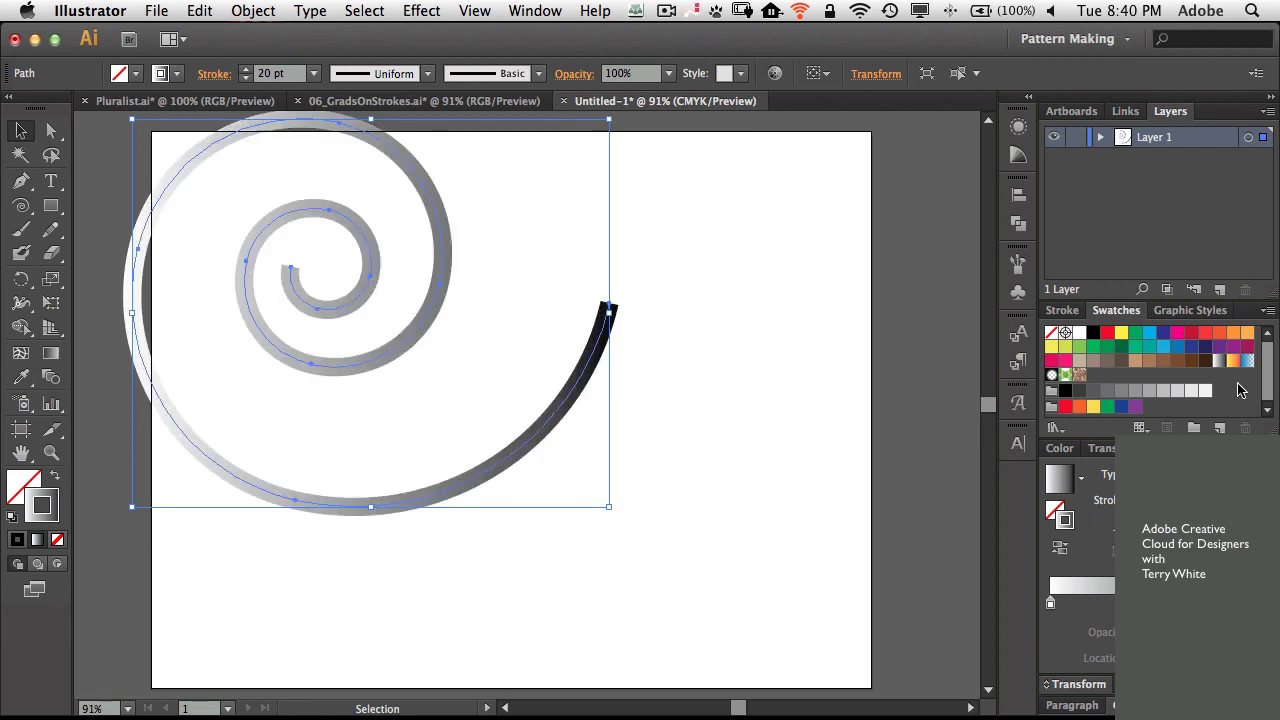
- Try the blue gradient swatch on the spiral's stroke and replace it with the Orange, Yellow gradient swatch
left_click(1247, 361)
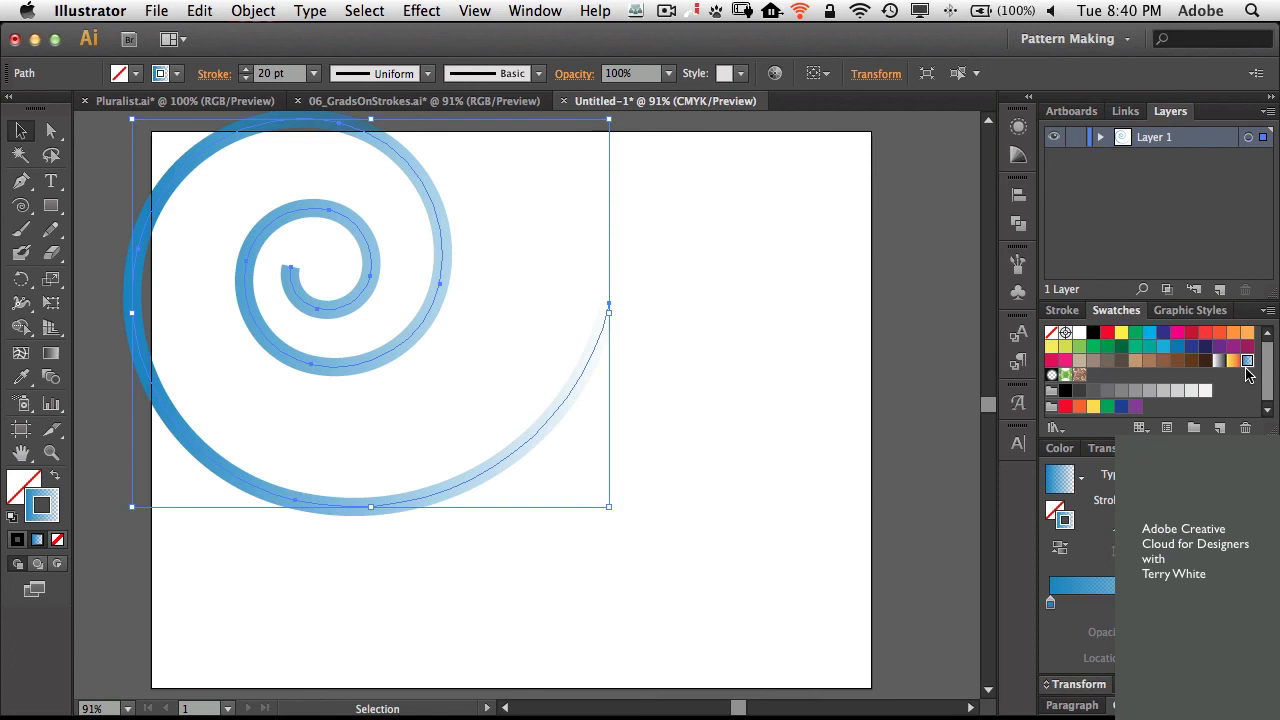
left_click(1232, 370)
double_click(1232, 361)
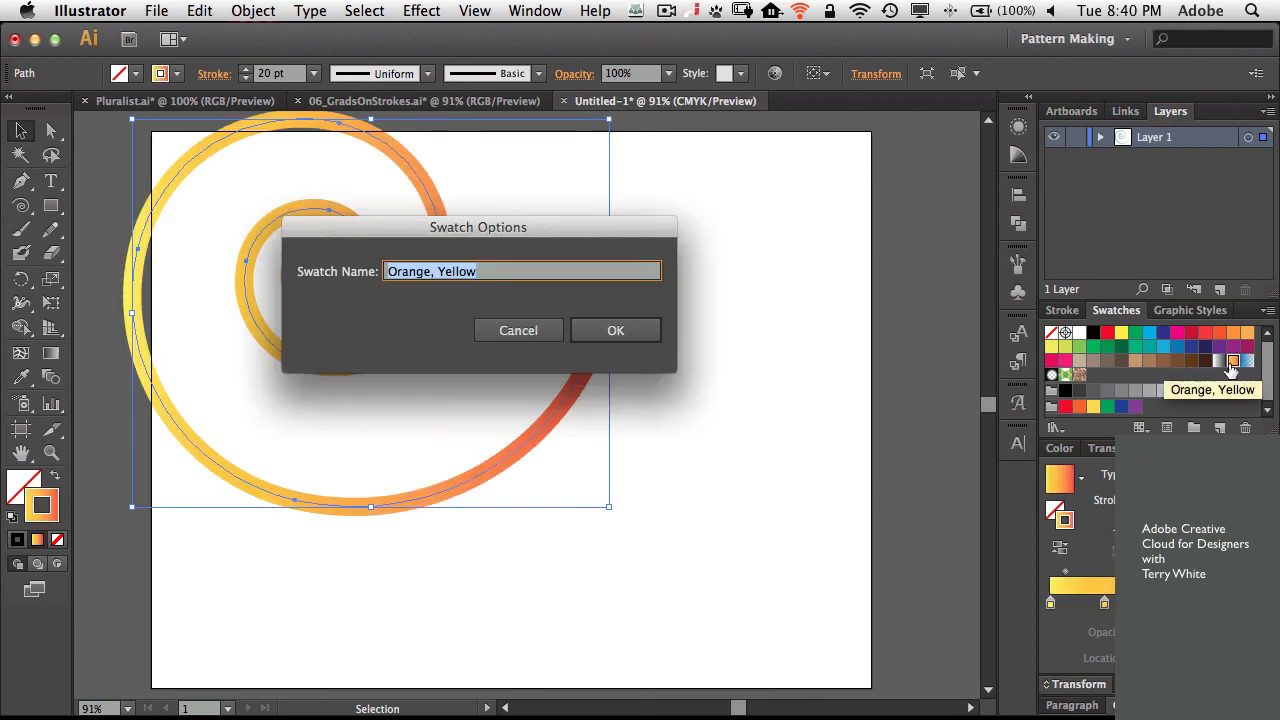
left_click(493, 339)
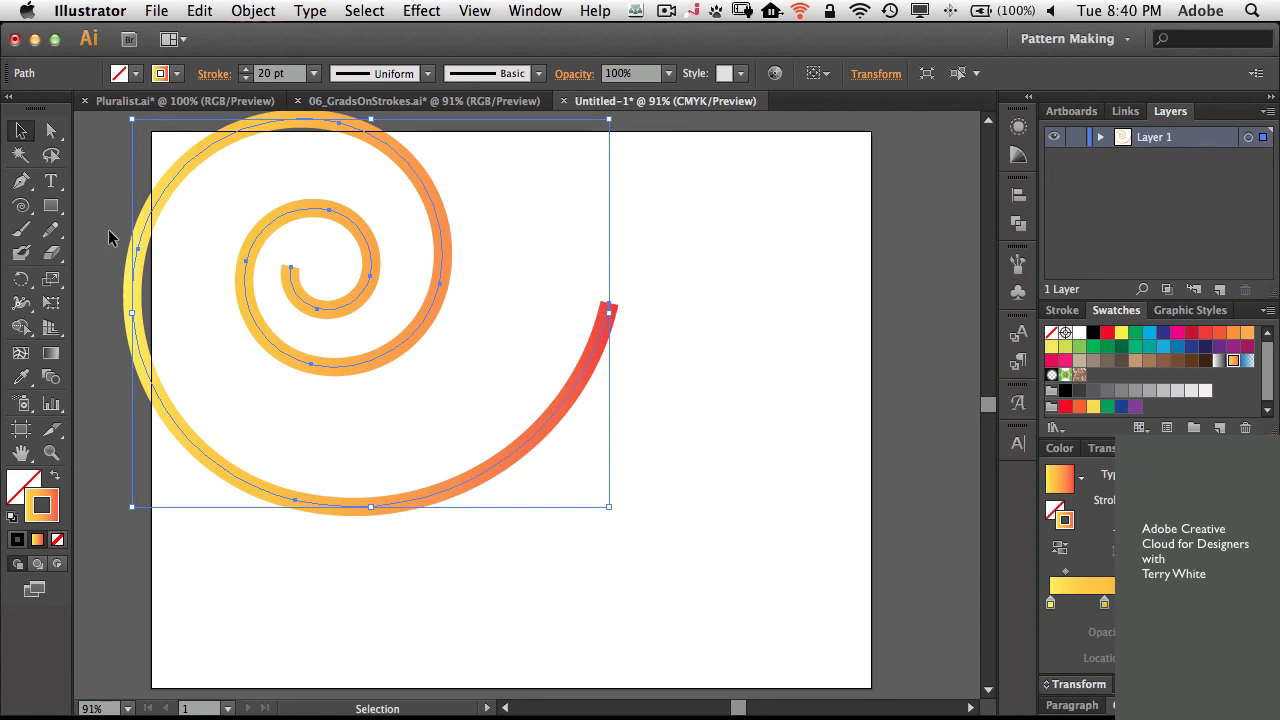
- Use the Width tool to thicken the spiral's middle turn to about 34.5 pt and thin the stroke at other points along it
left_click(24, 313)
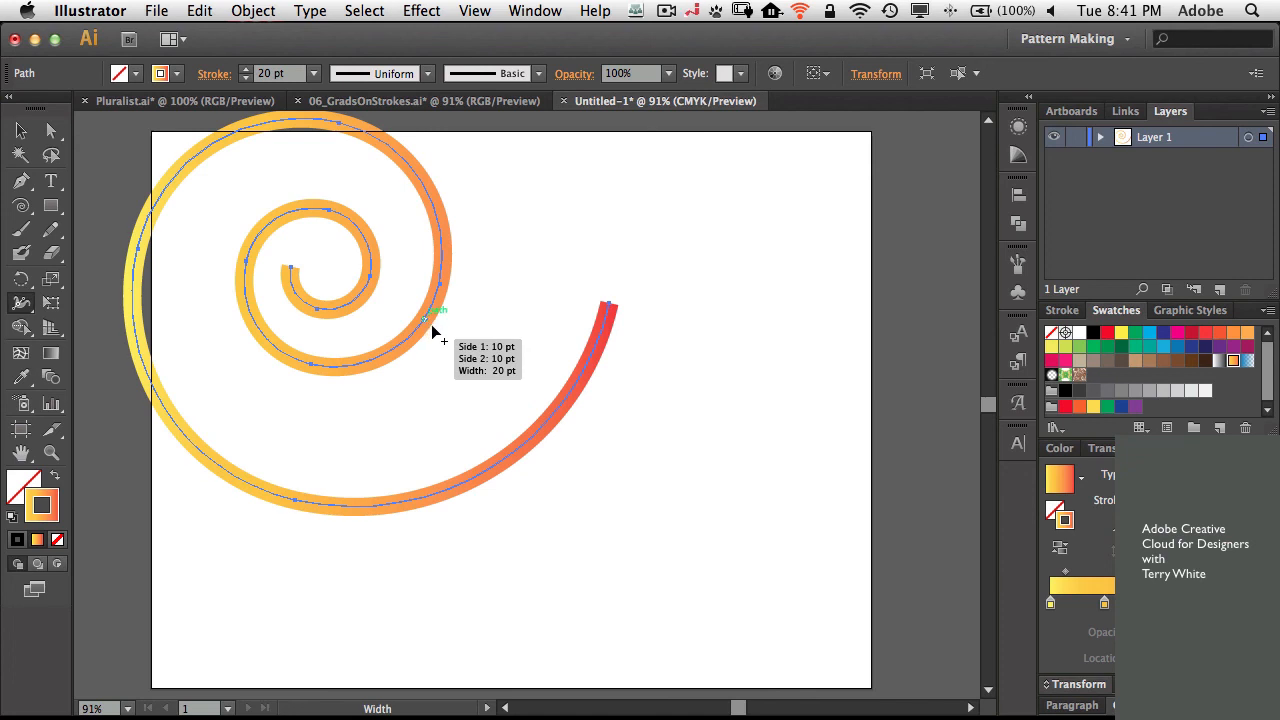
left_click_drag(432, 331, 440, 340)
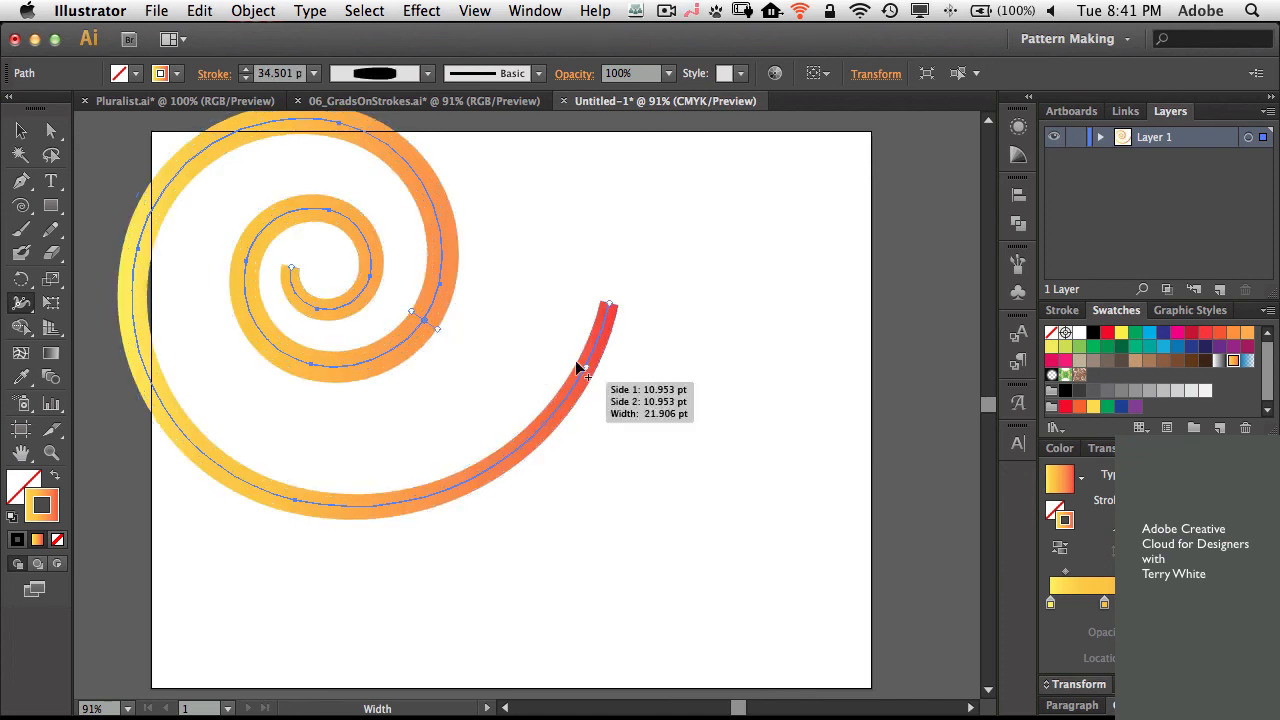
left_click_drag(577, 368, 582, 370)
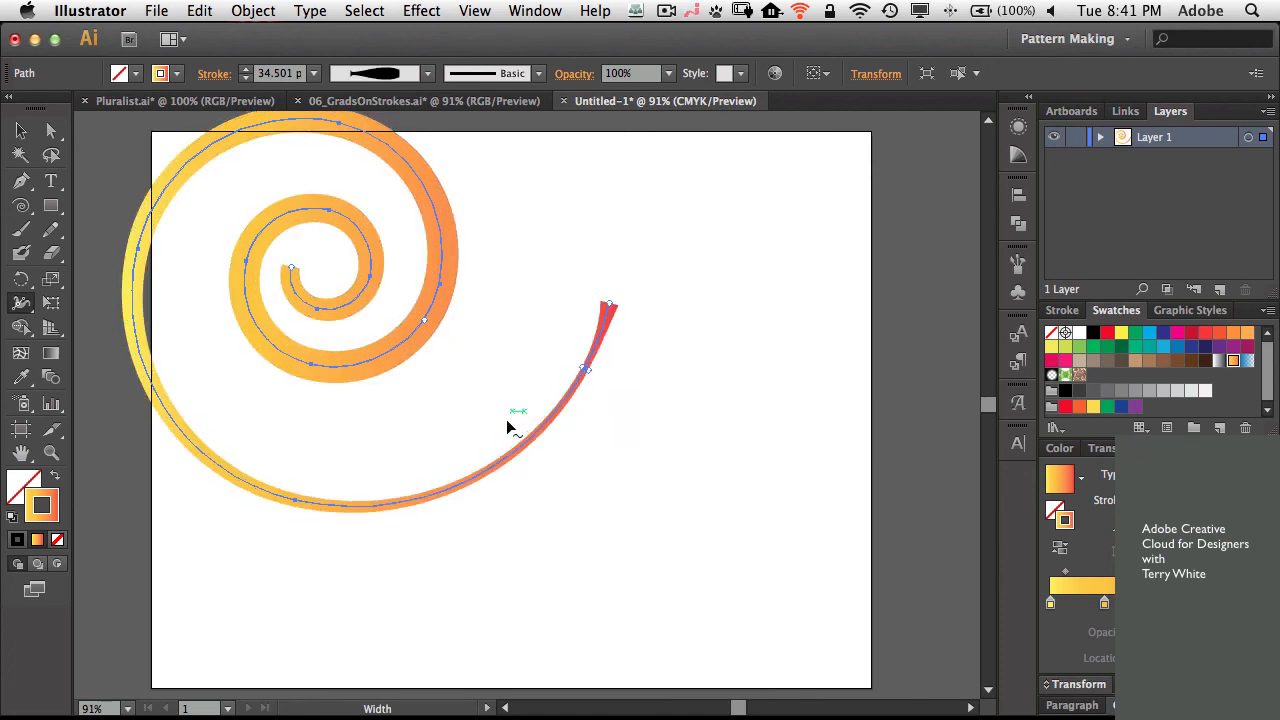
left_click_drag(377, 506, 374, 508)
left_click_drag(370, 374, 374, 378)
left_click_drag(330, 300, 330, 312)
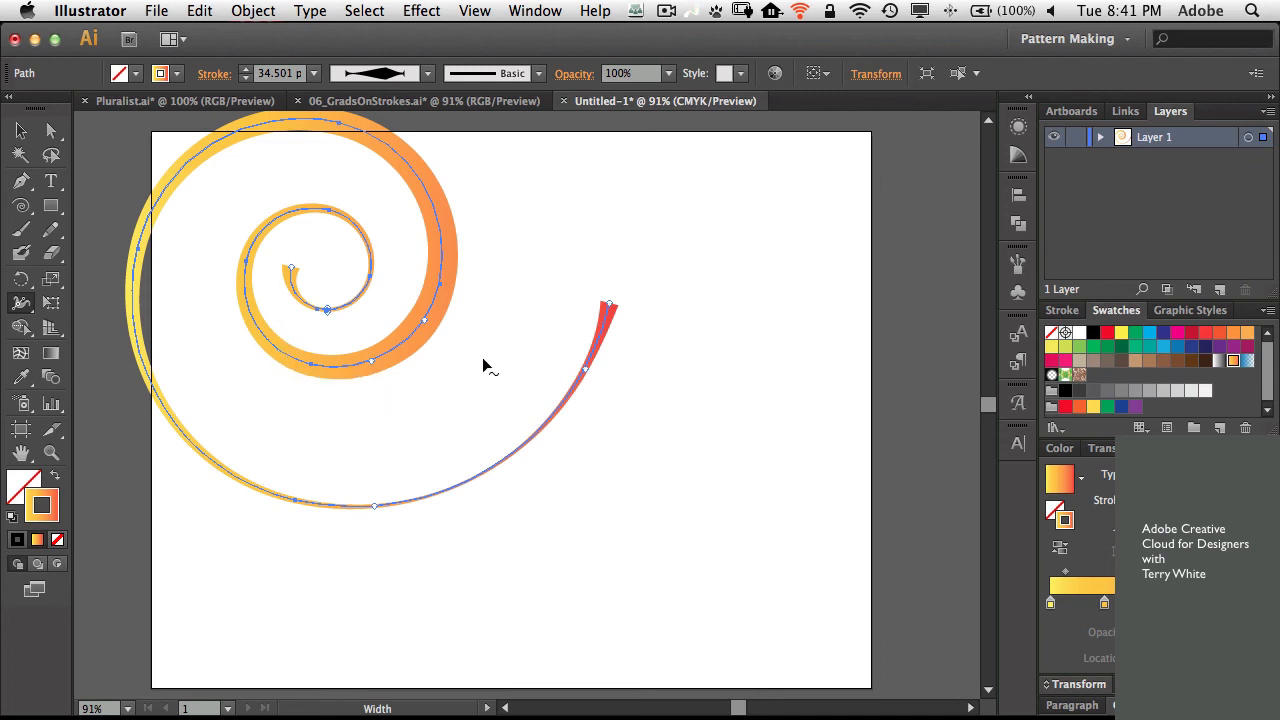
- Flare the spiral's outer end to about 39 pt with the Width tool and deselect the path
left_click_drag(602, 302, 606, 300)
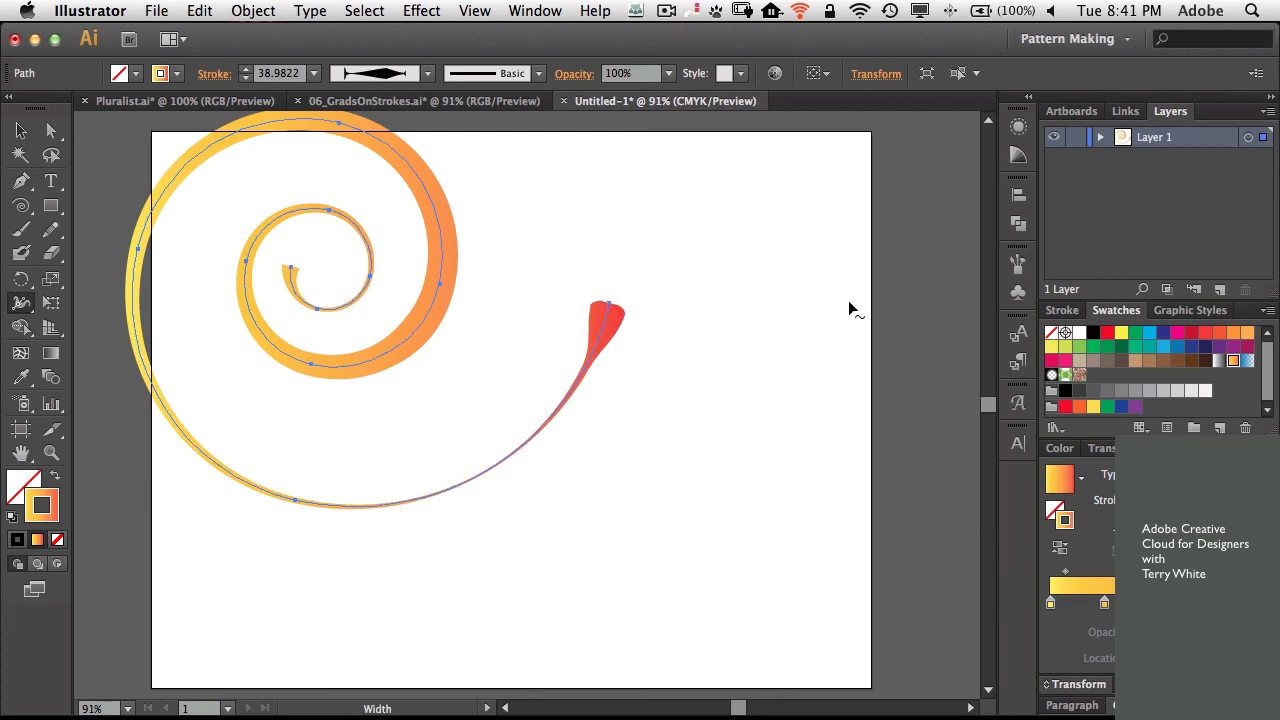
left_click(20, 130)
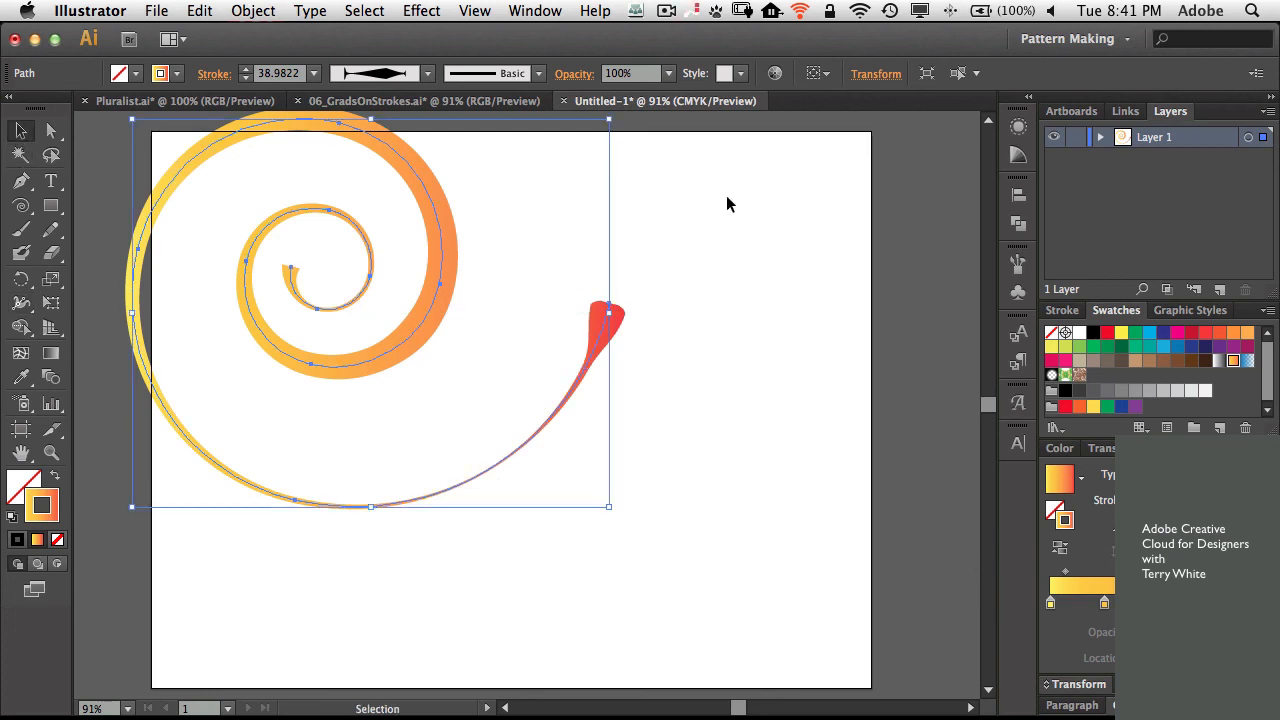
left_click(777, 209)
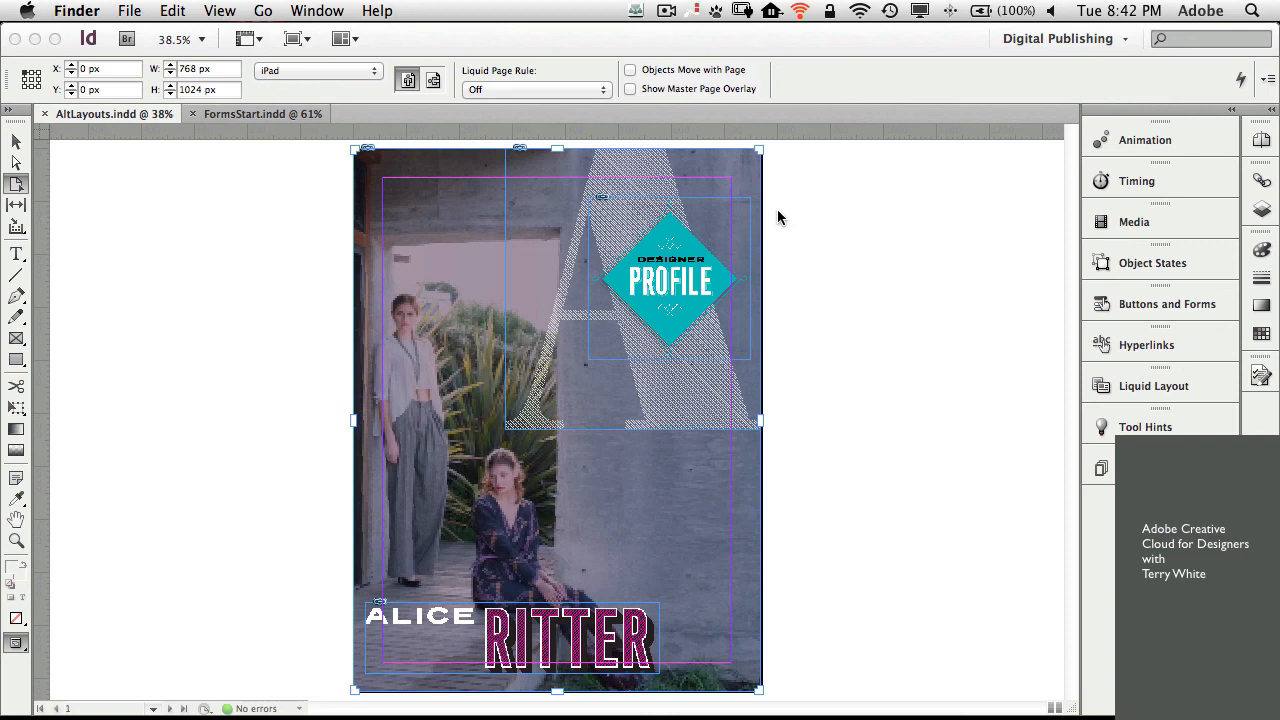
- In InDesign, switch the iPad cover page in AltLayouts.indd to landscape orientation and back to portrait
left_click(432, 82)
left_click(432, 82)
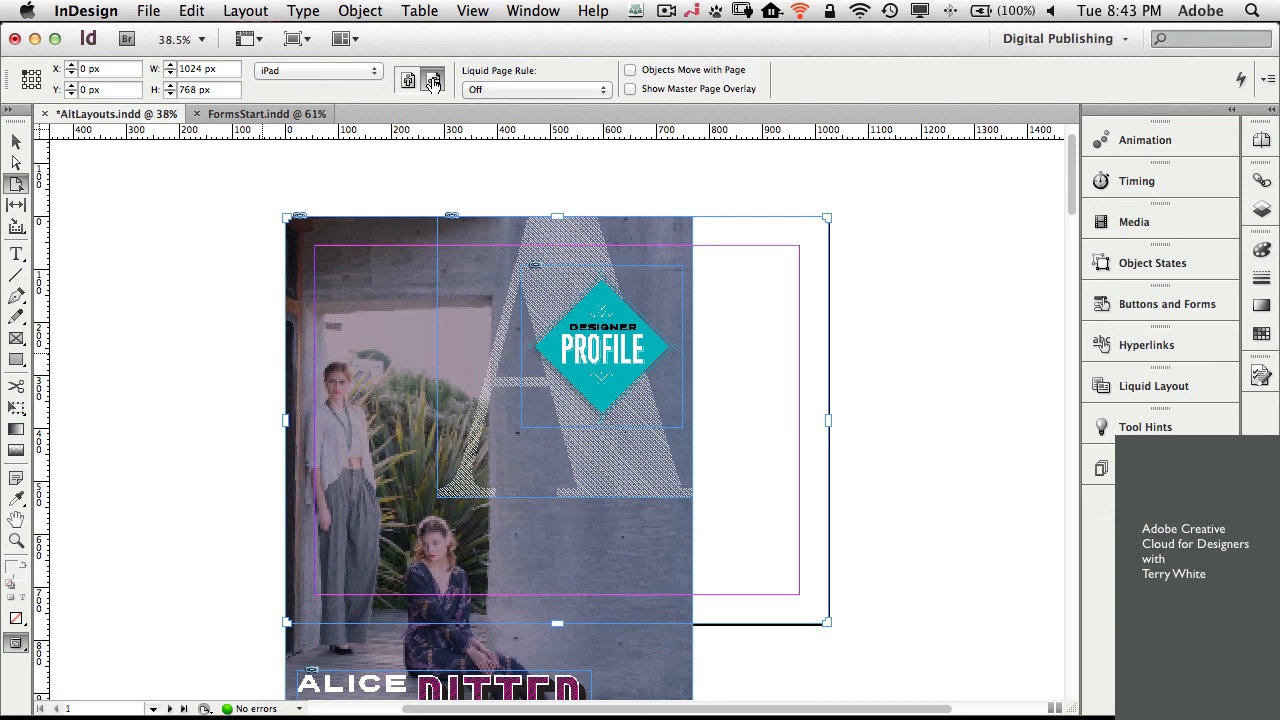
left_click(407, 82)
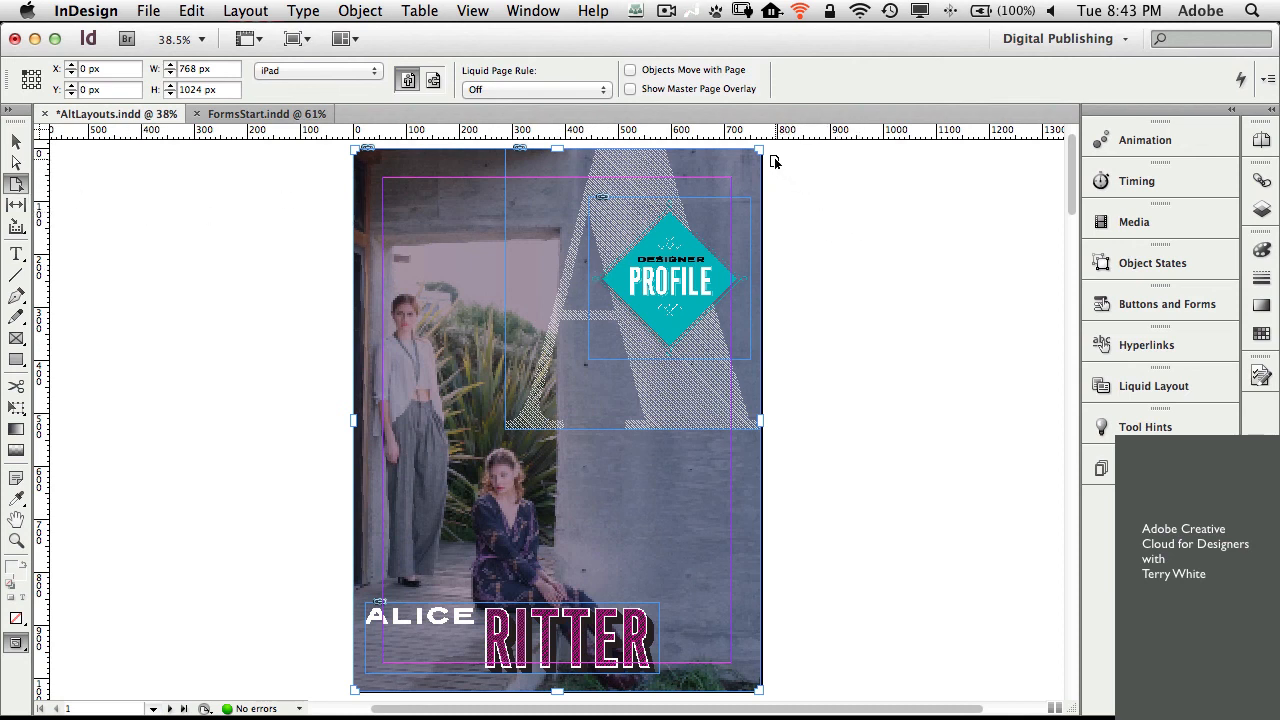
- Preview the cover page resized to about 1200 x 918 px with the liquid page rule off
left_click(800, 182)
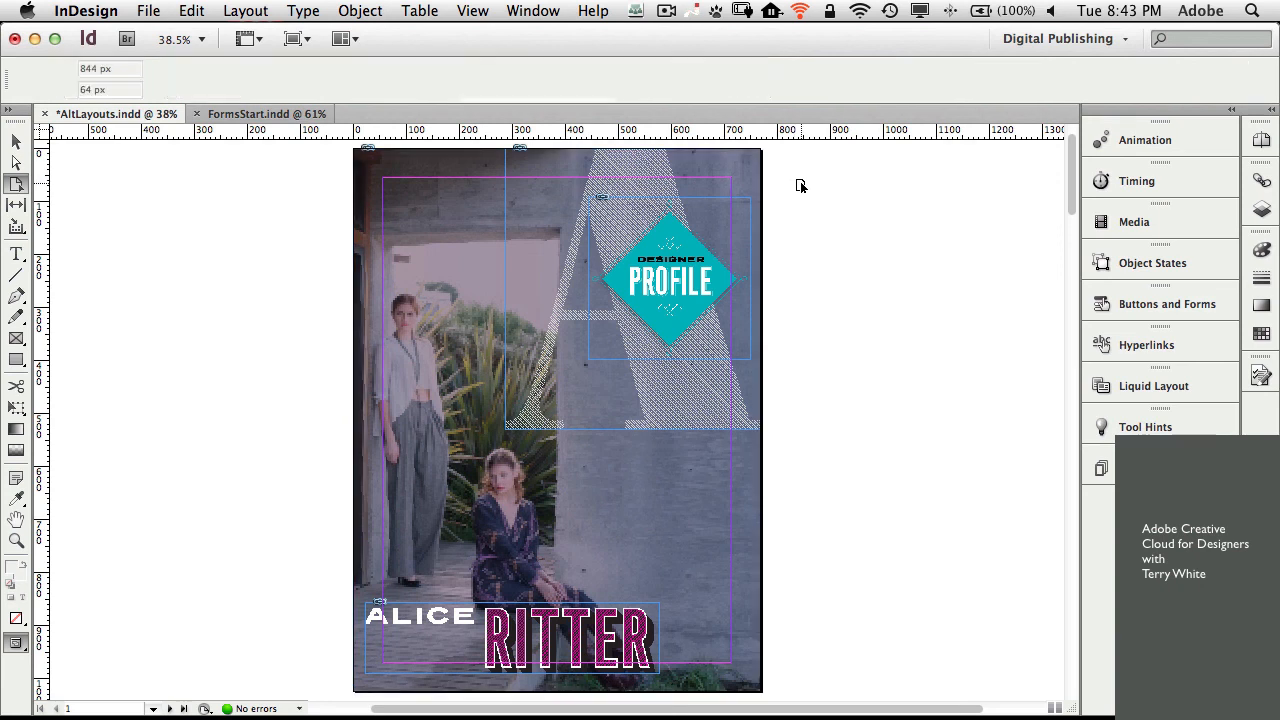
left_click(758, 182, "super")
left_click_drag(760, 149, 989, 204)
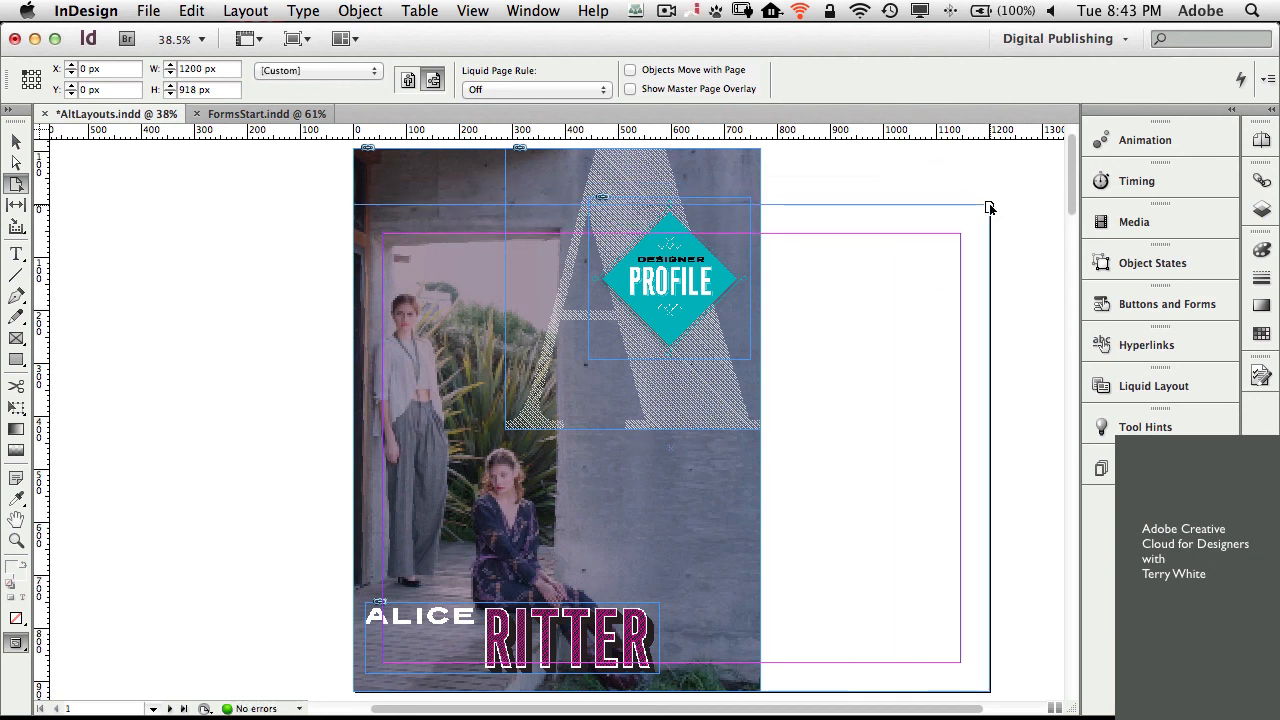
- Set the liquid page rule to Scale and preview the page resized to about 1142 x 754 px
left_click(1146, 390)
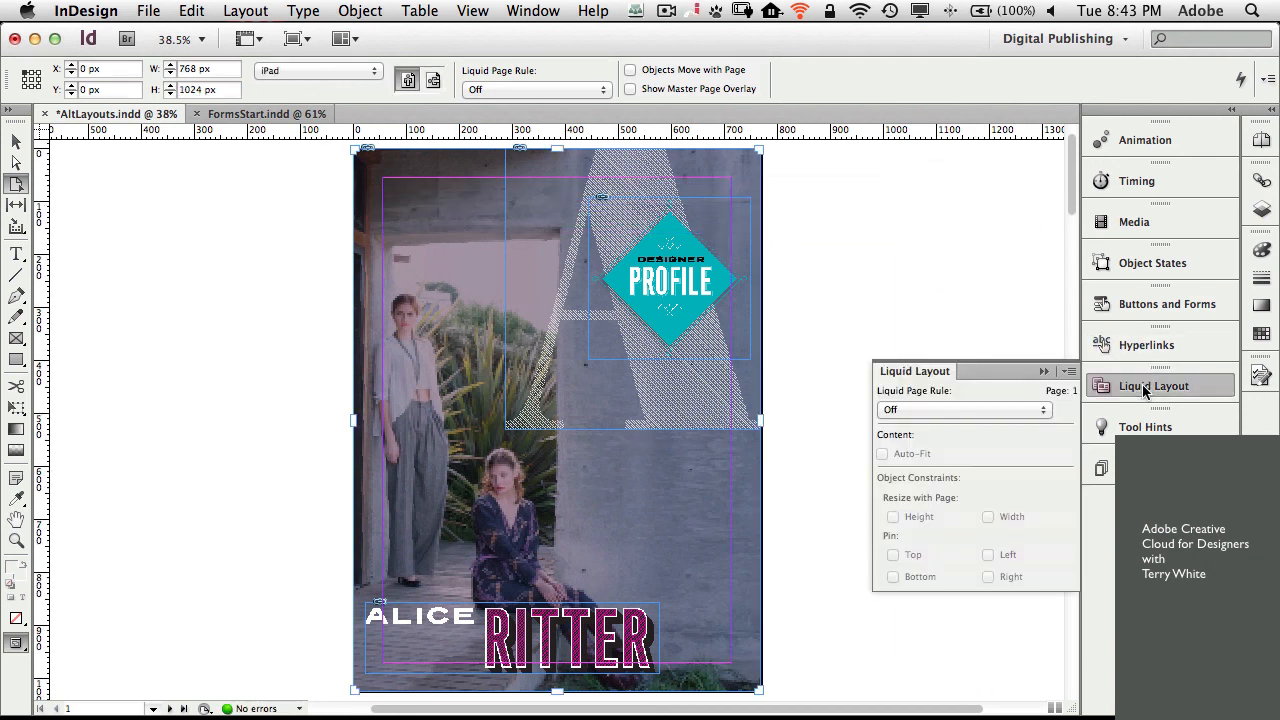
left_click(976, 409)
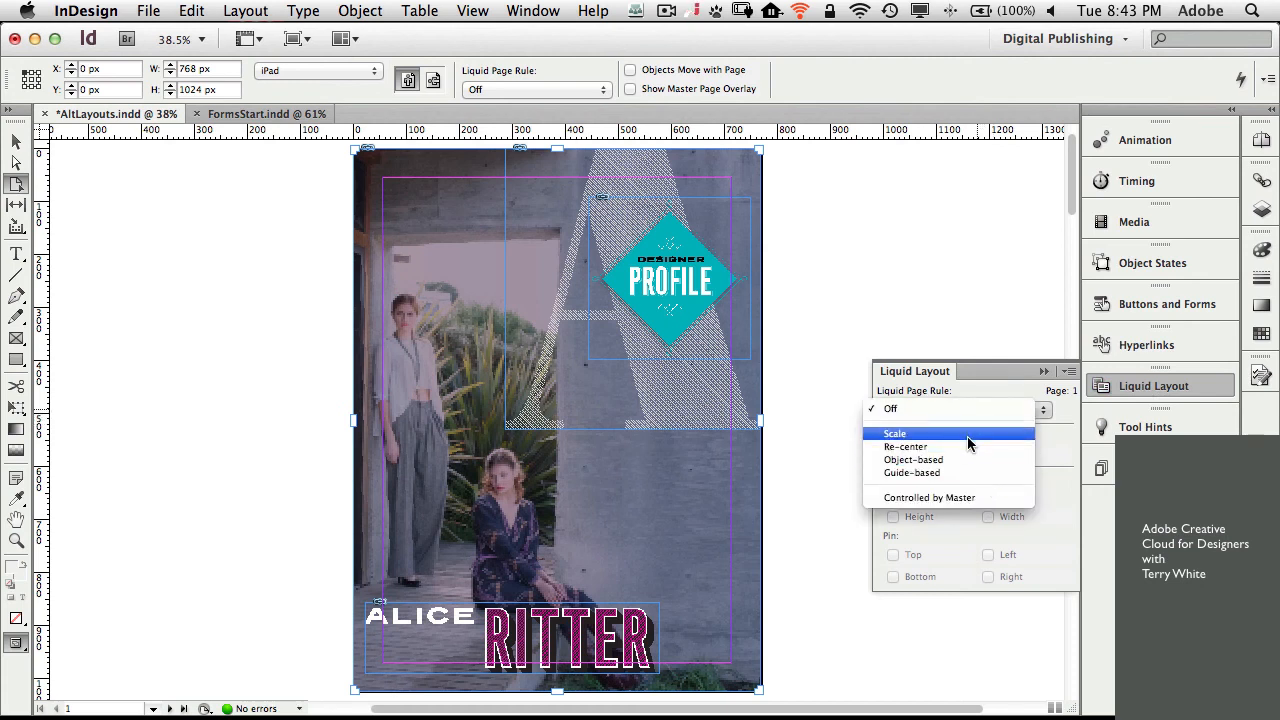
left_click(968, 437)
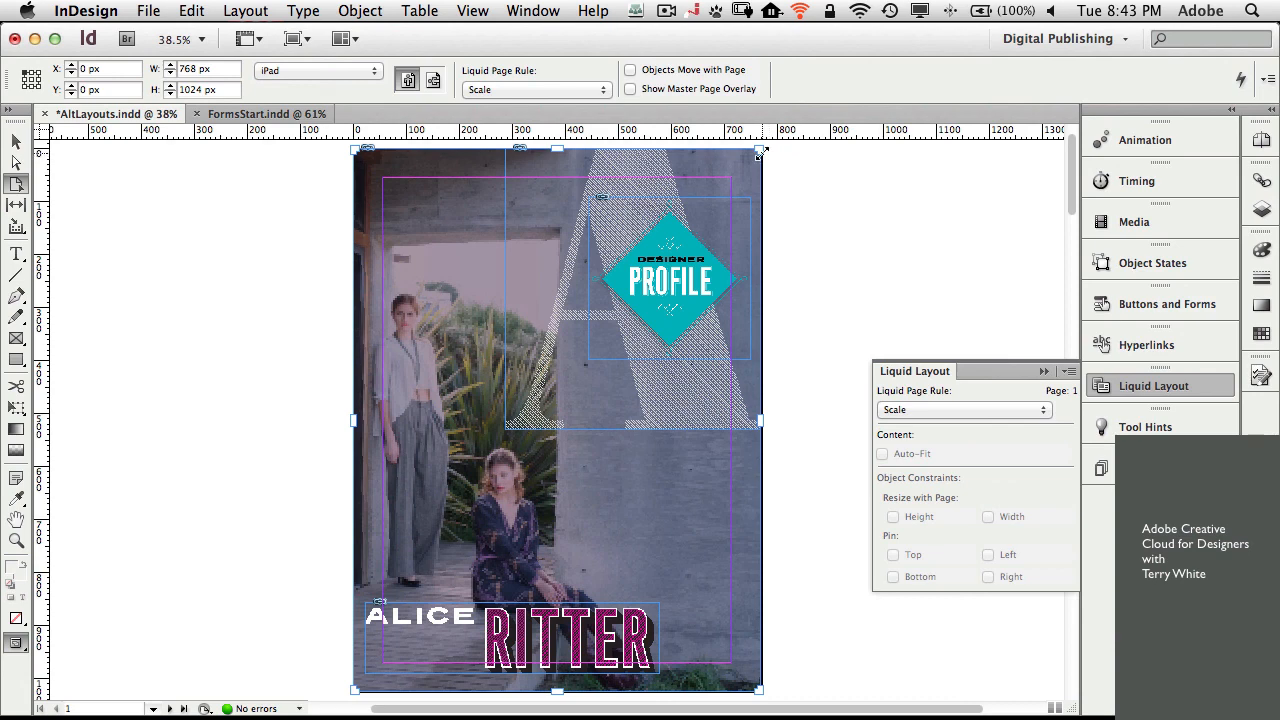
left_click_drag(759, 152, 958, 292)
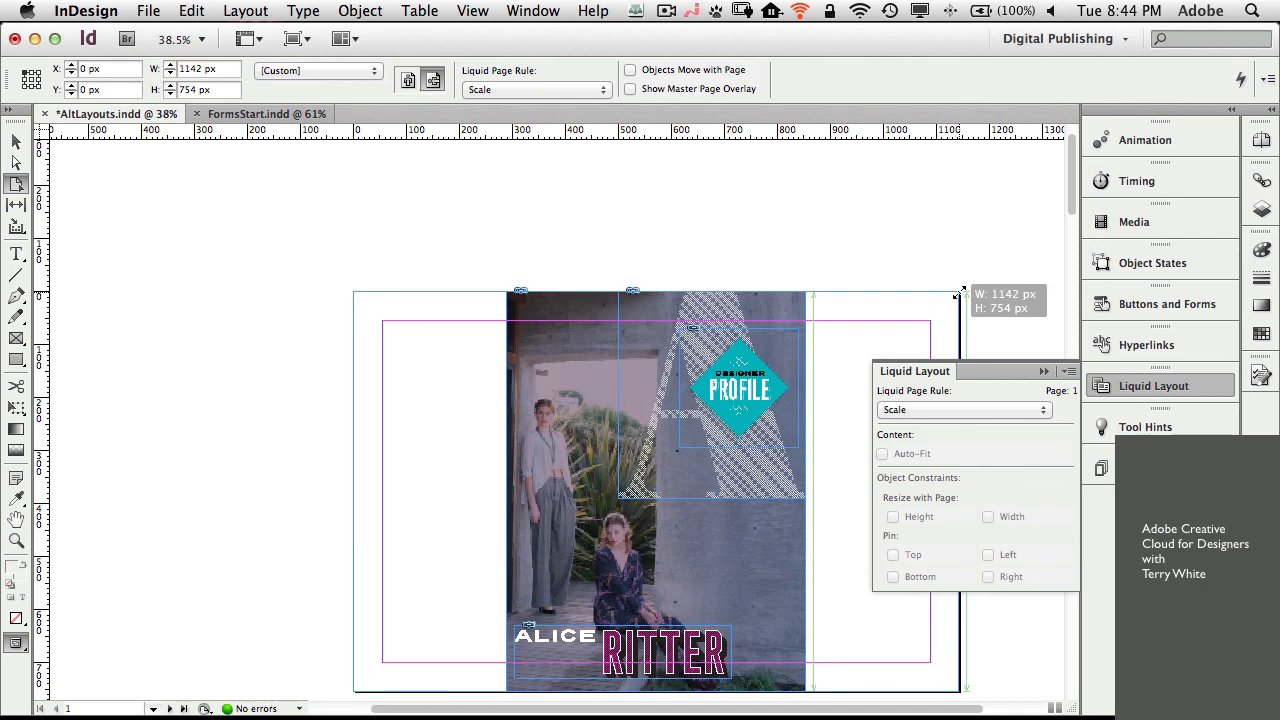
left_click_drag(958, 292, 722, 220)
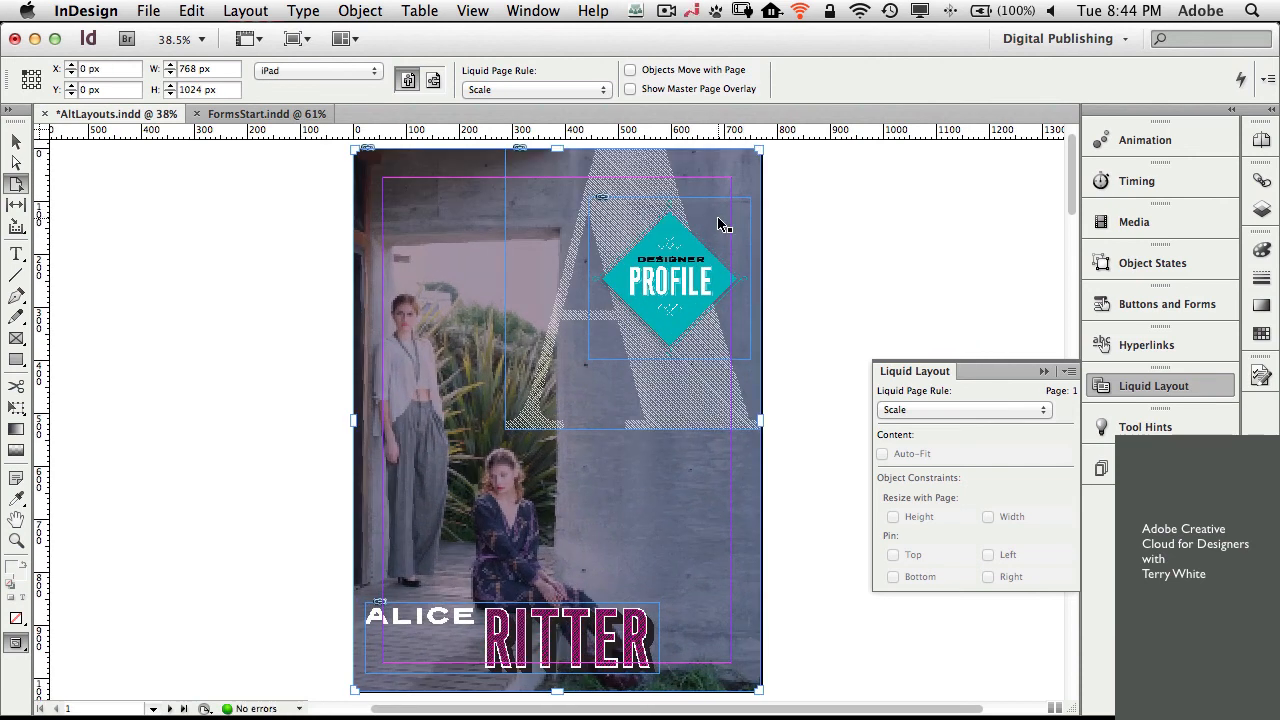
- Set the liquid page rule to Re-center and preview the page stretched wider
left_click(940, 410)
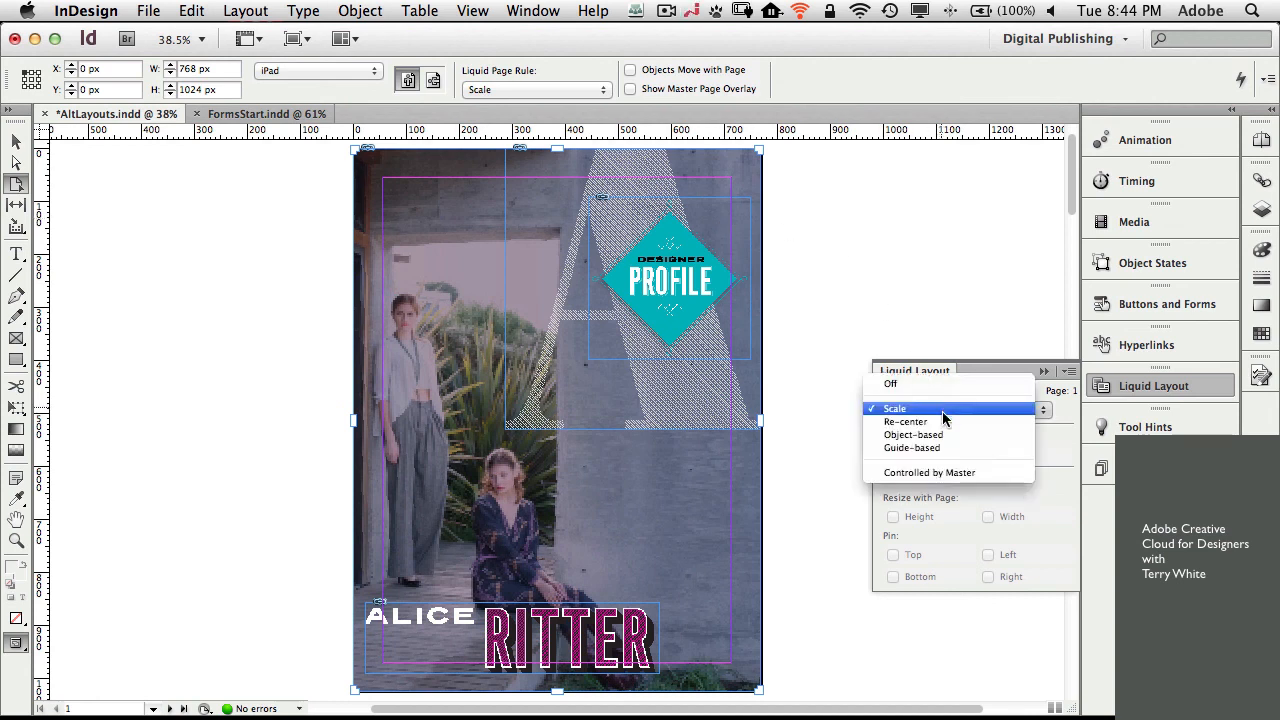
left_click(947, 422)
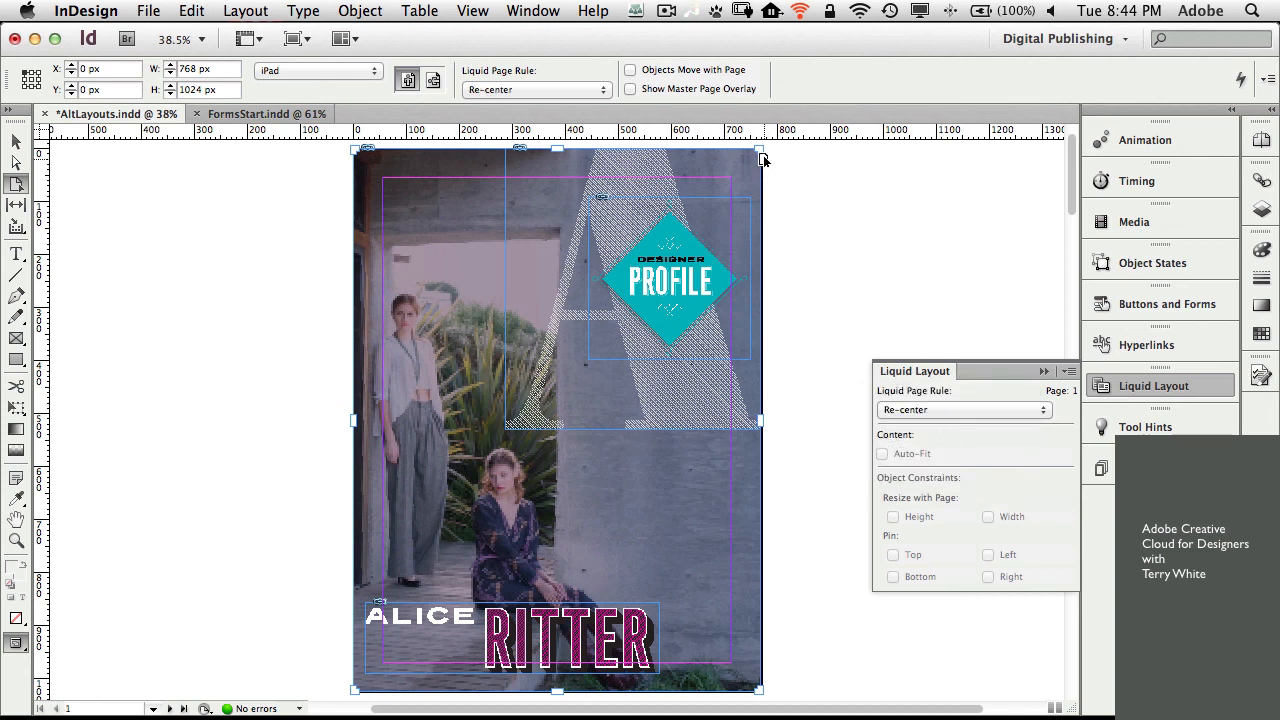
left_click_drag(759, 151, 884, 155)
- Set the liquid page rule to Guide-based, add vertical and horizontal guides across the Designer Profile badge, and preview the page stretched wider
left_click(932, 410)
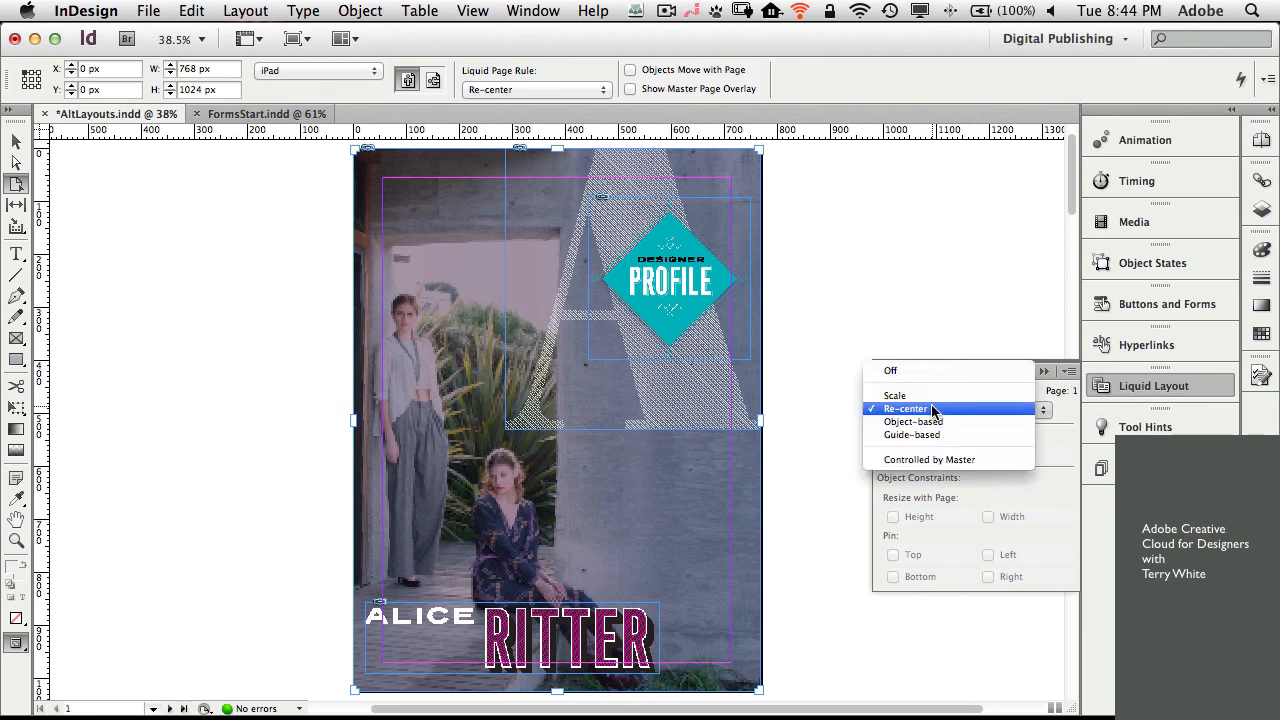
left_click(975, 436)
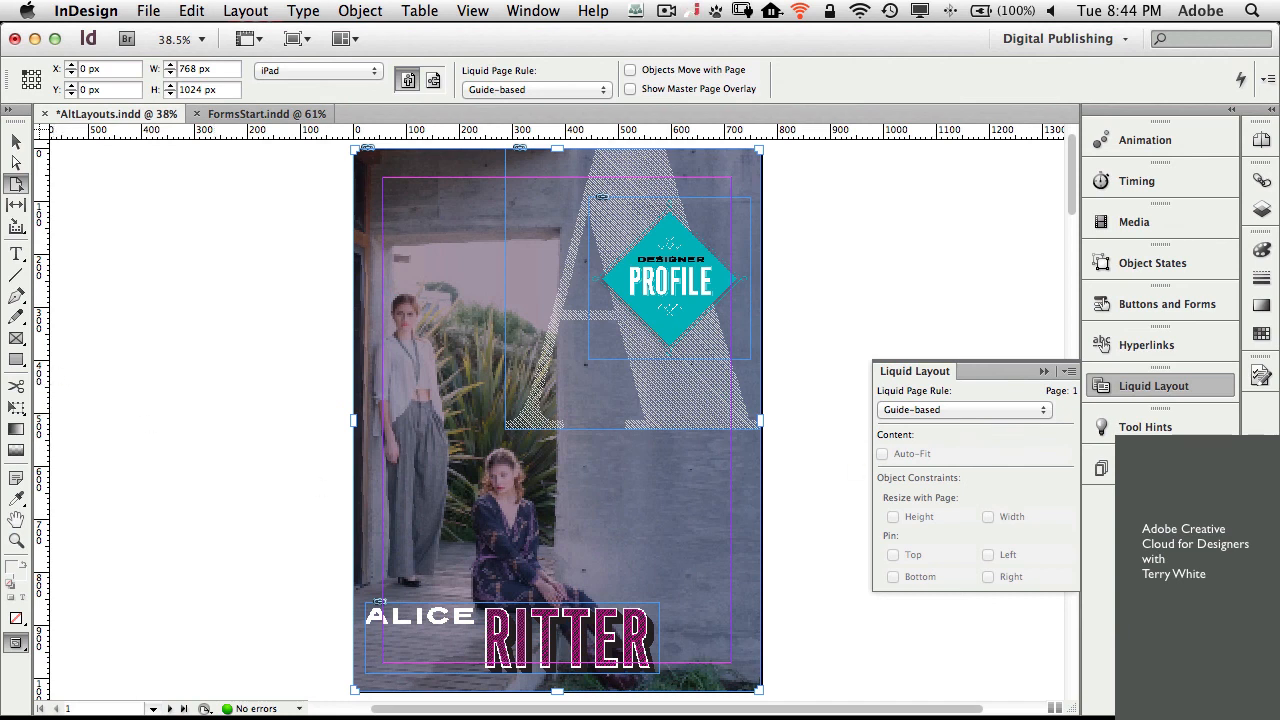
left_click_drag(42, 338, 670, 345)
left_click_drag(760, 150, 922, 180)
left_click_drag(750, 130, 768, 283)
left_click_drag(757, 148, 984, 183)
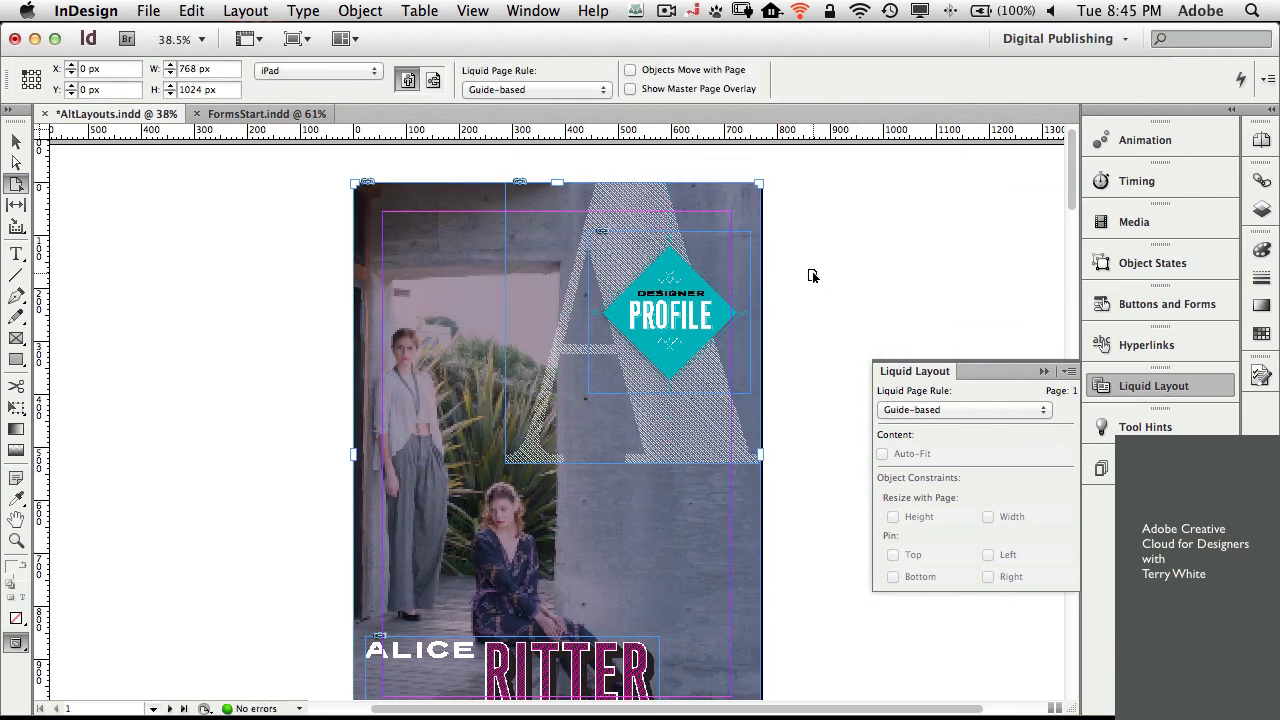
- Set the liquid page rule to Object-based and inspect the constraints of the Designer Profile badge and the large letter A
left_click(890, 410)
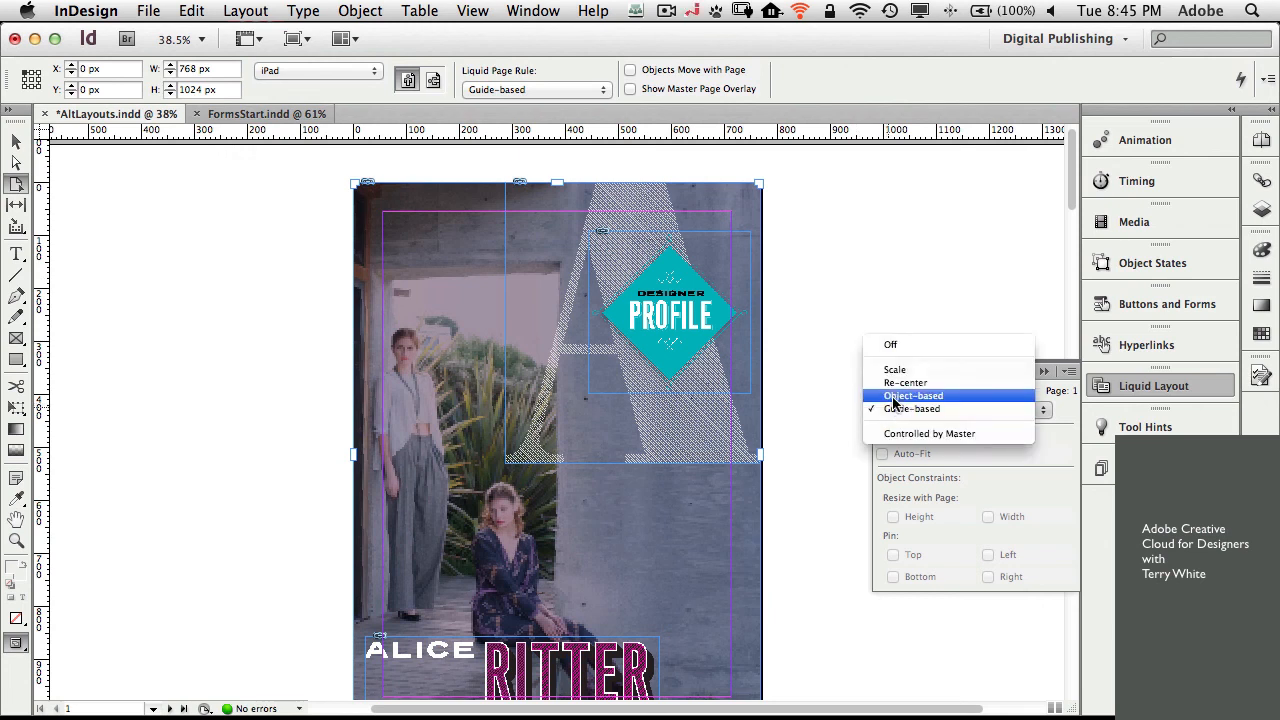
left_click(892, 396)
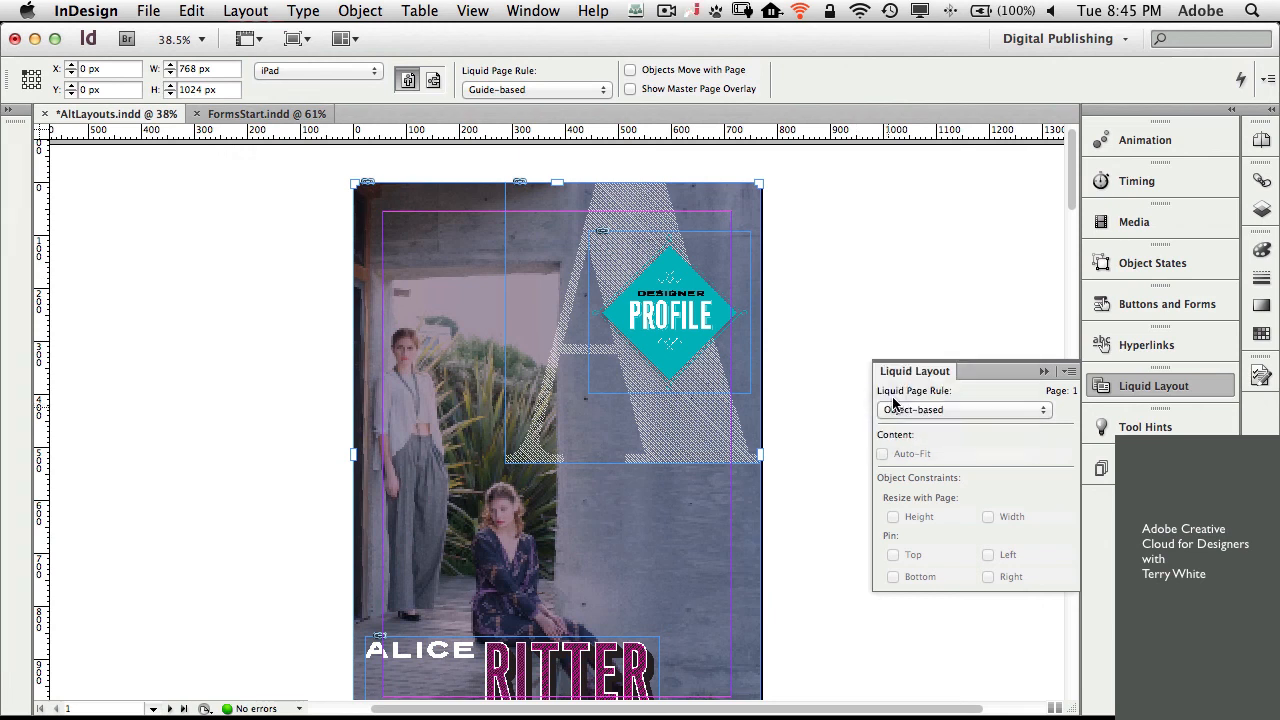
left_click(674, 326)
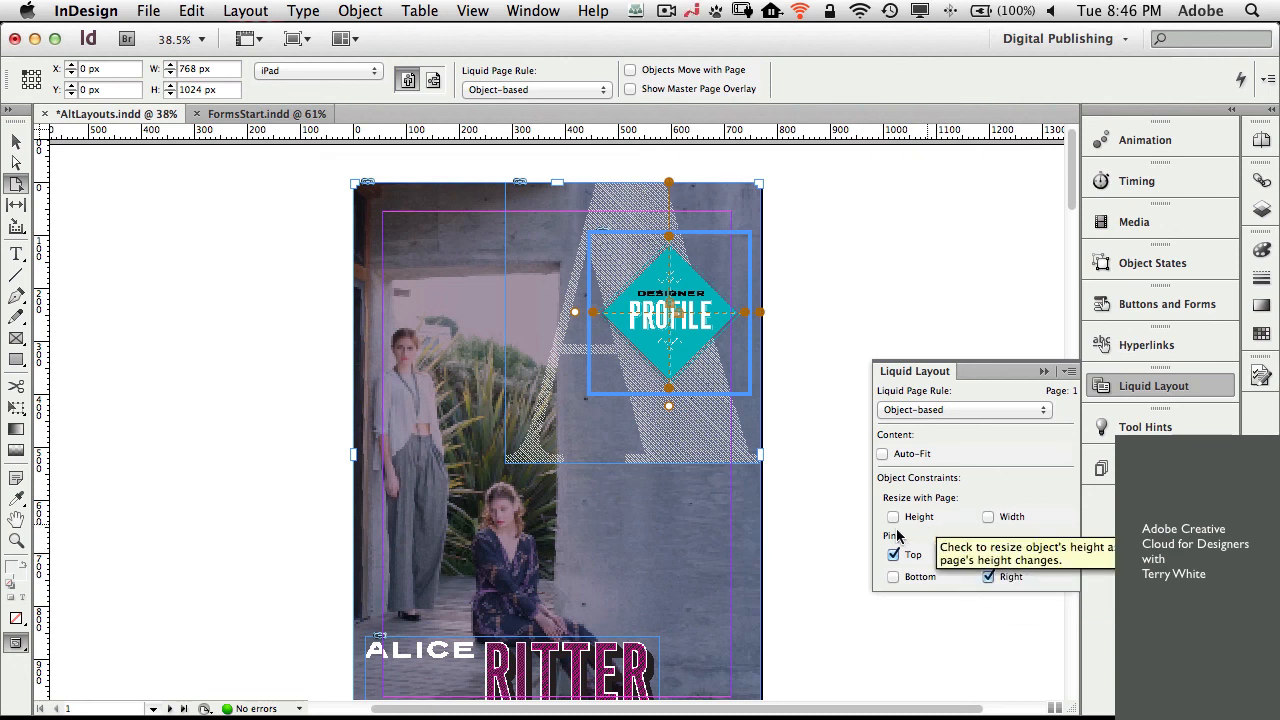
left_click(538, 462)
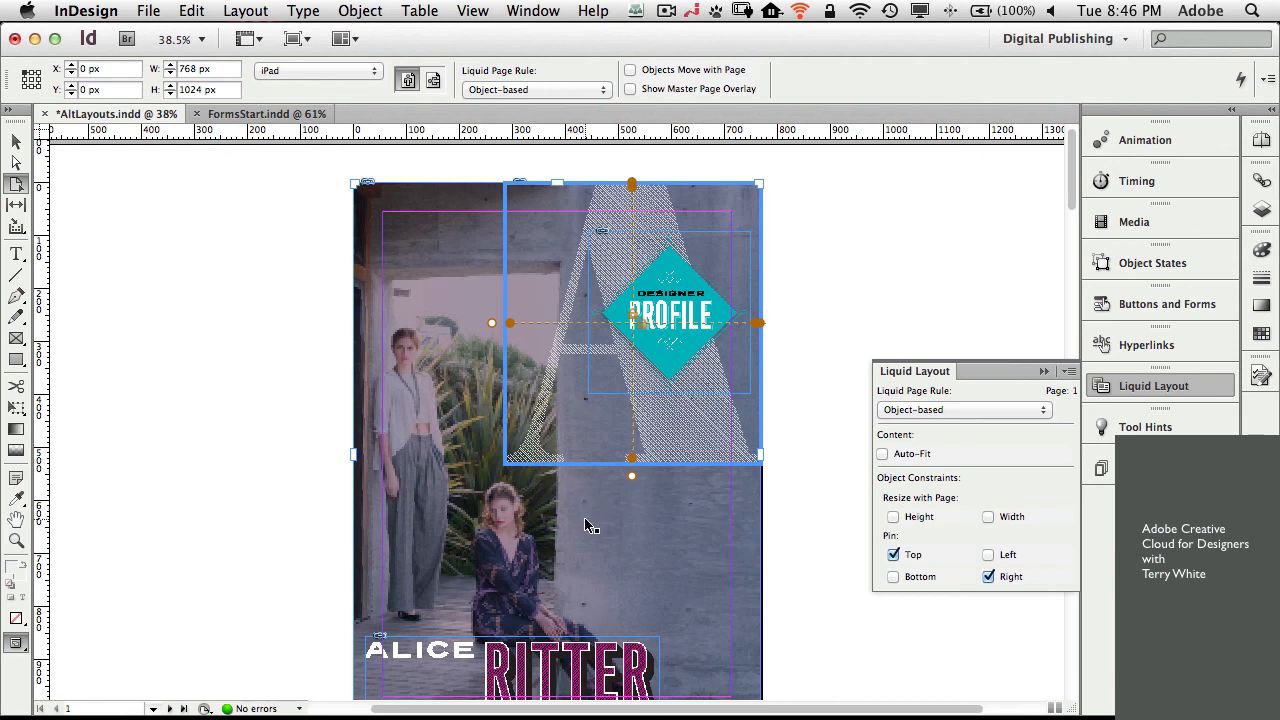
- Reselect the page and preview its Object-based layout at a wider, shorter size
left_click(810, 358)
left_click(754, 200)
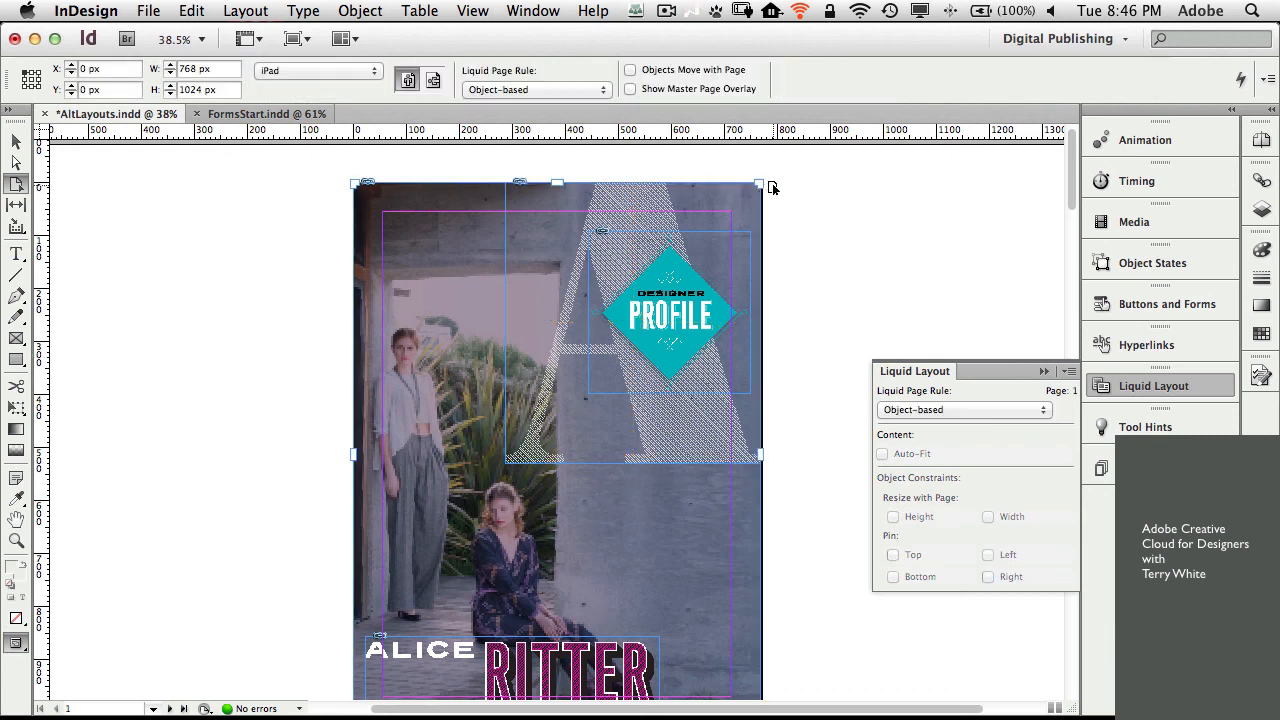
left_click_drag(760, 185, 1000, 232)
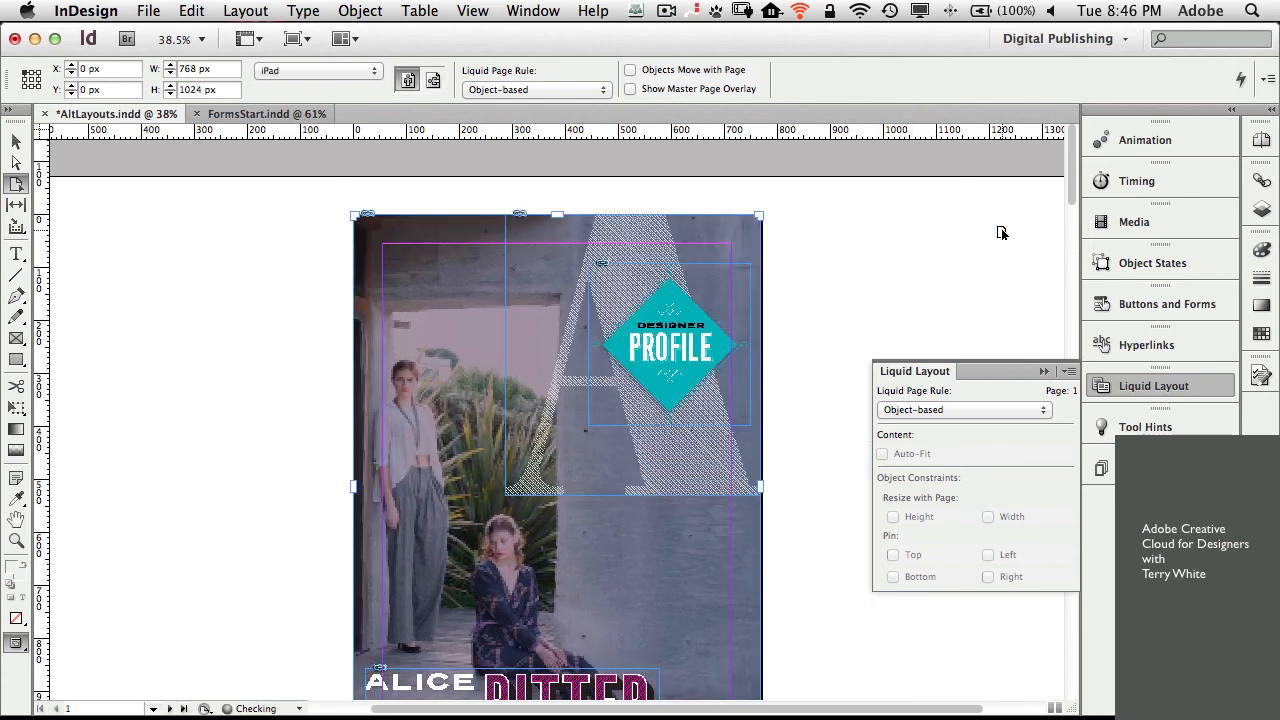
- Close the liquid layout settings, look through pages 2 to 4 of the iPad V layout, and return to page 1
scroll(847, 345, "down", 3)
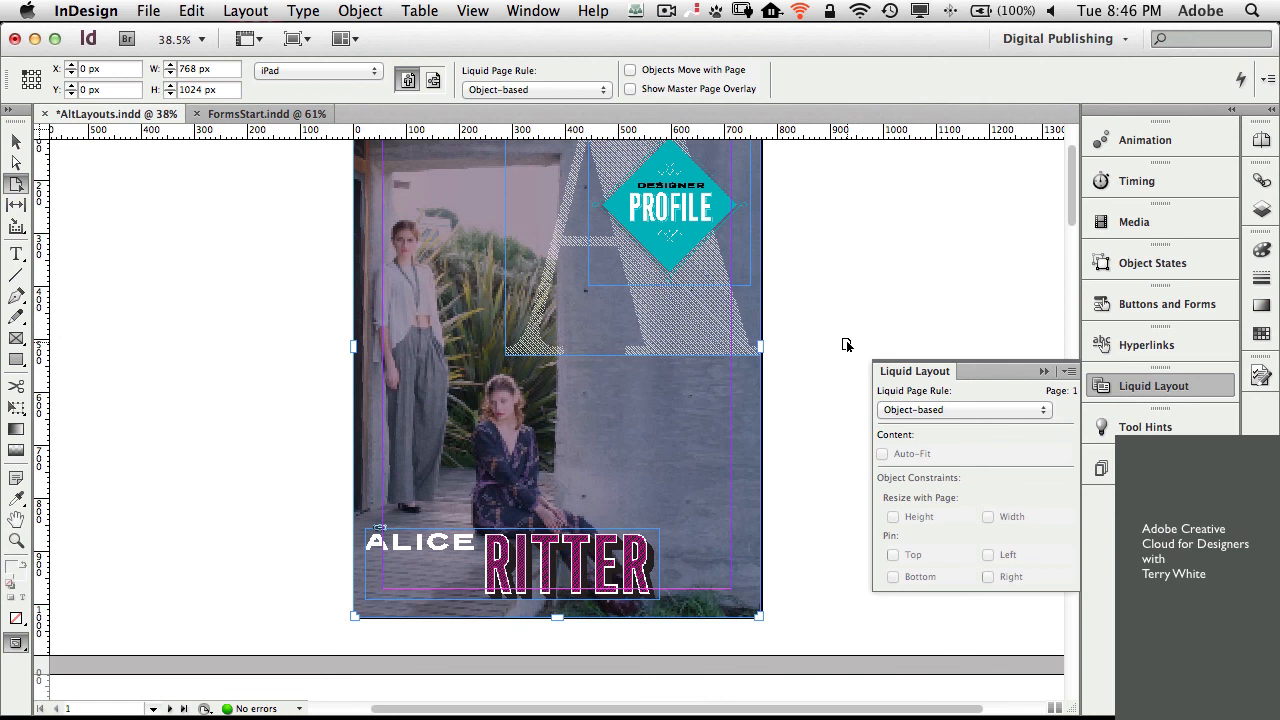
scroll(847, 345, "up", 1)
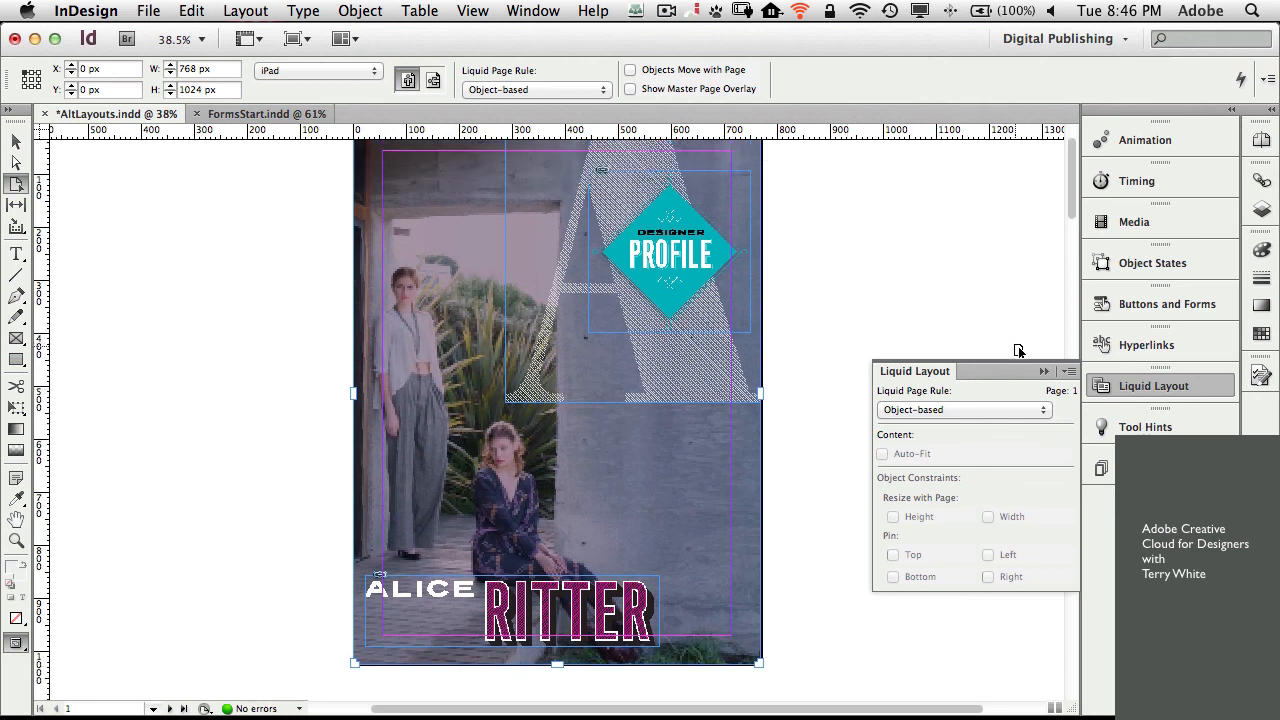
left_click(1044, 372)
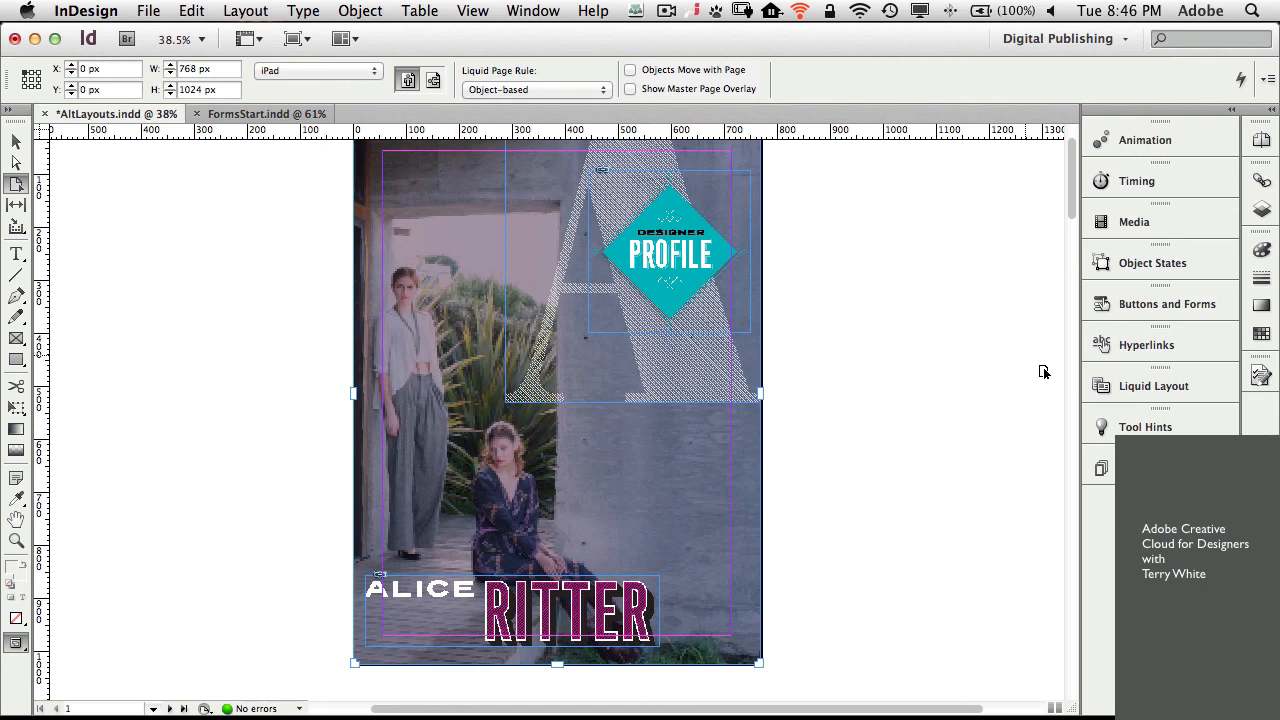
left_click(1259, 143)
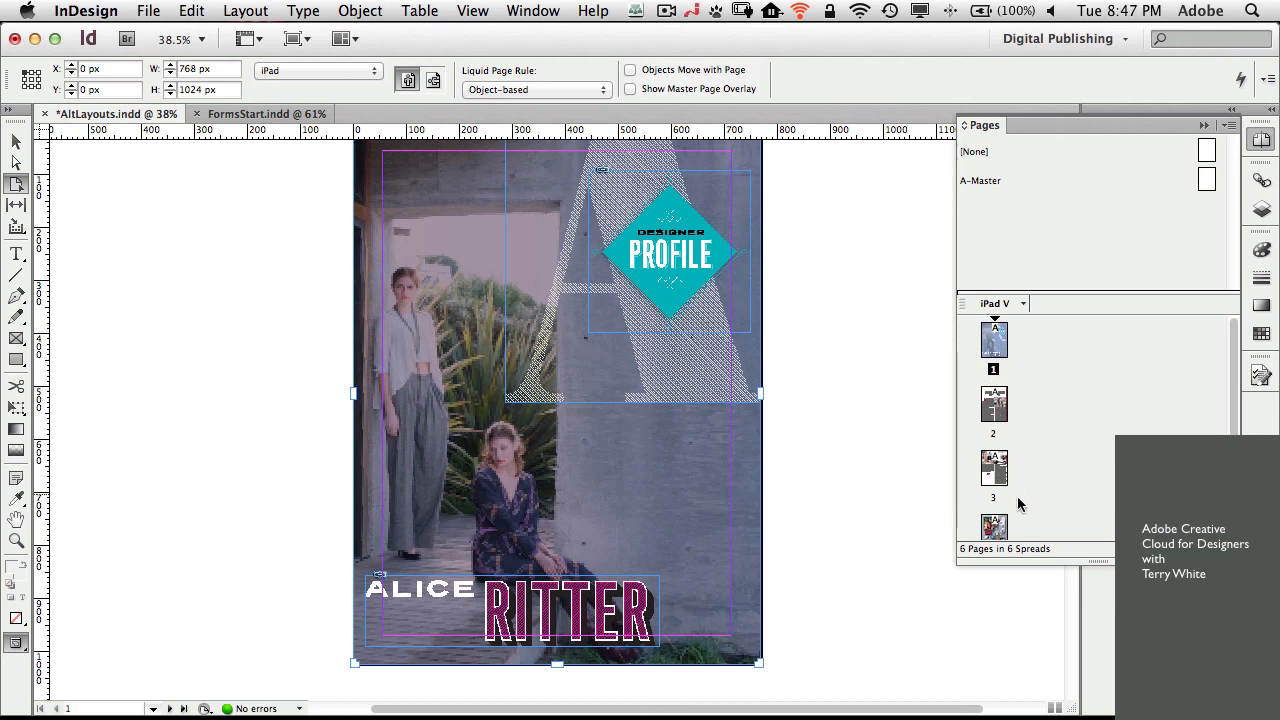
double_click(995, 410)
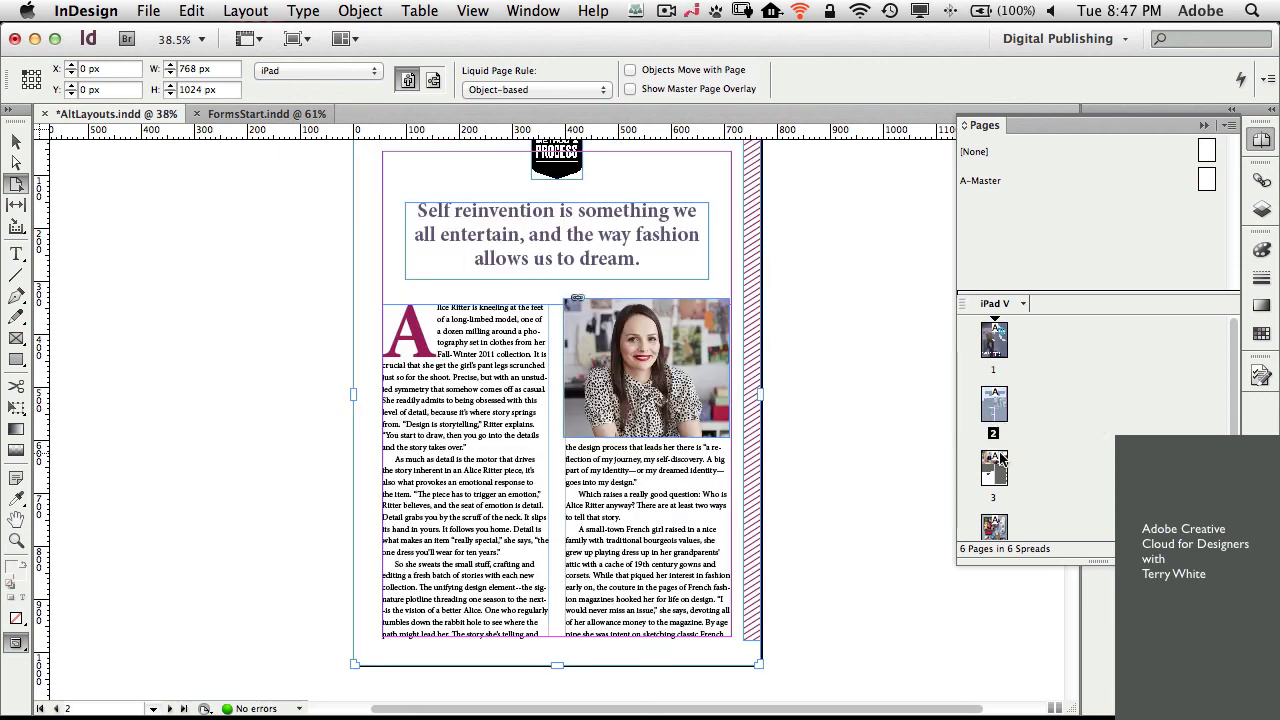
double_click(995, 465)
double_click(997, 524)
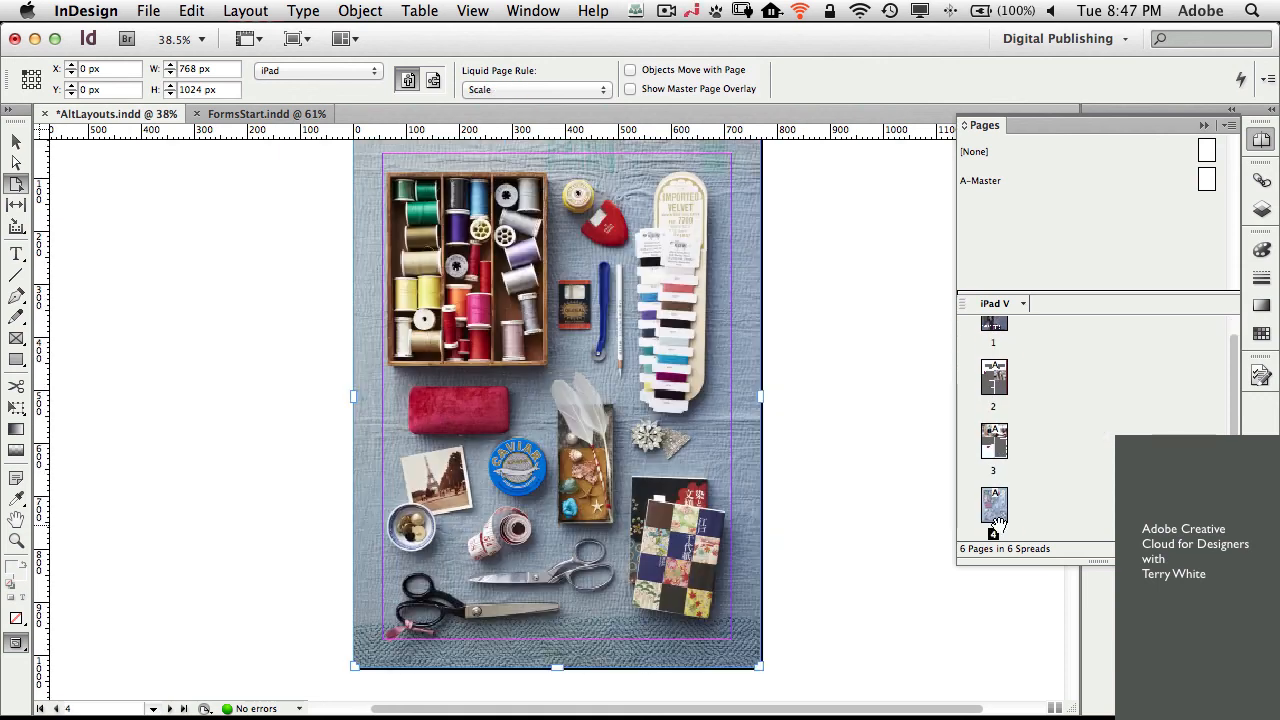
scroll(1002, 360, "up", 2)
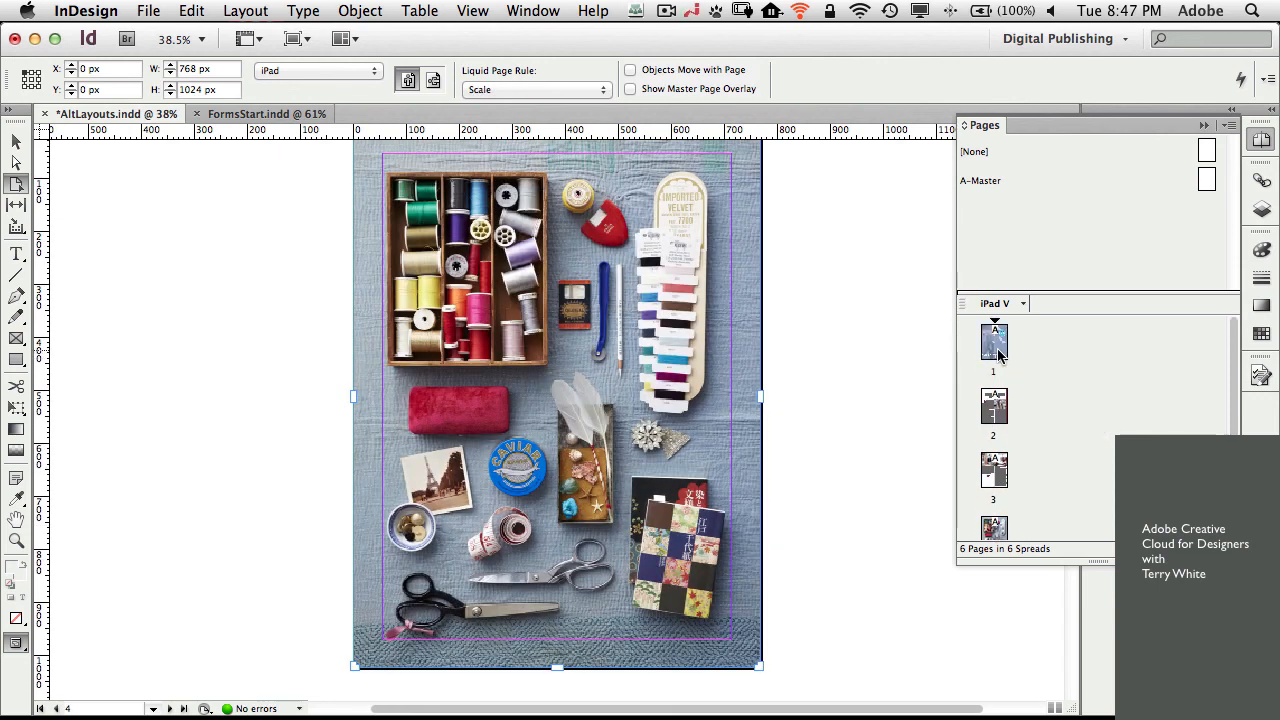
double_click(995, 342)
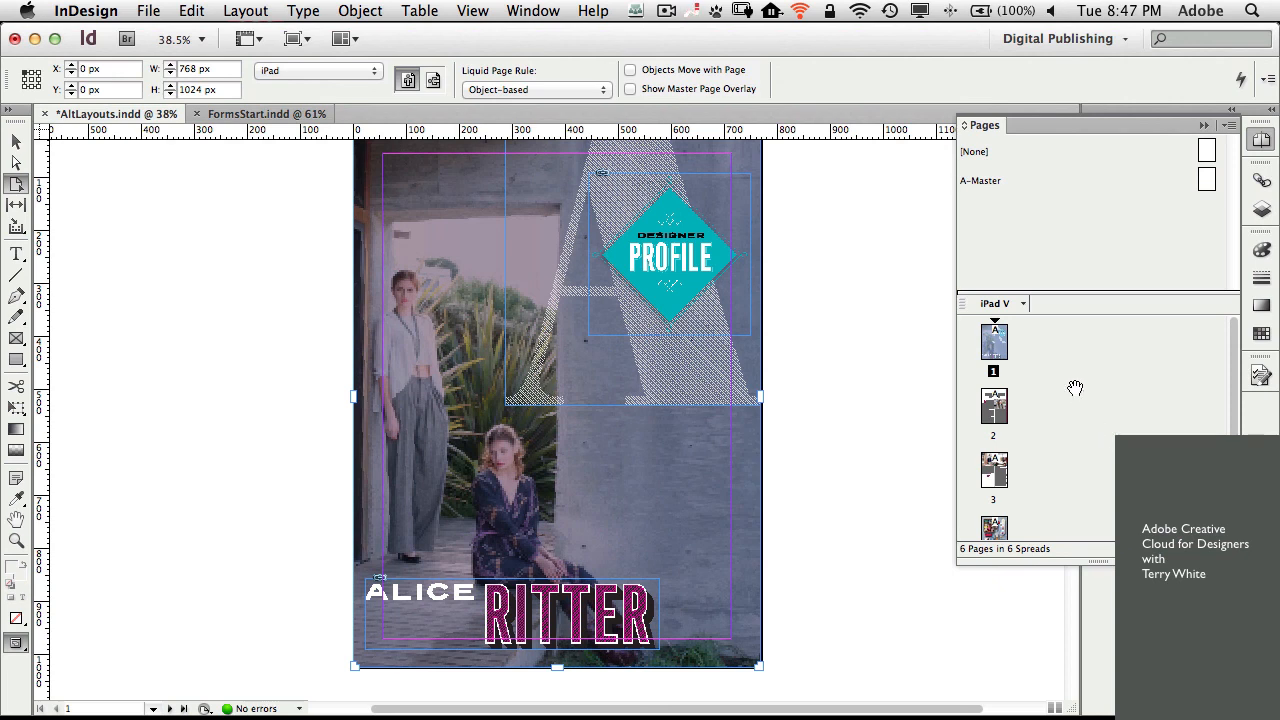
- Create a 1024 × 768 px landscape iPad alternate layout named iPad H from iPad V, preserving the existing liquid page rules
left_click(246, 14)
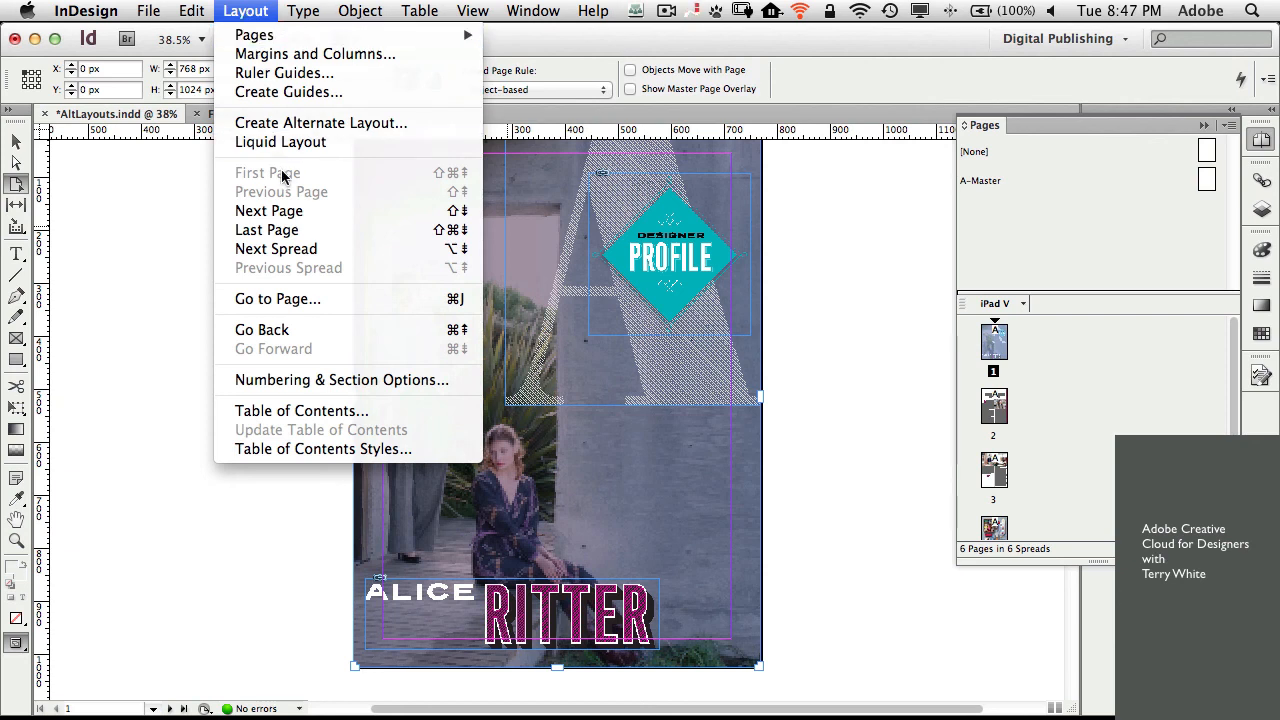
left_click(287, 129)
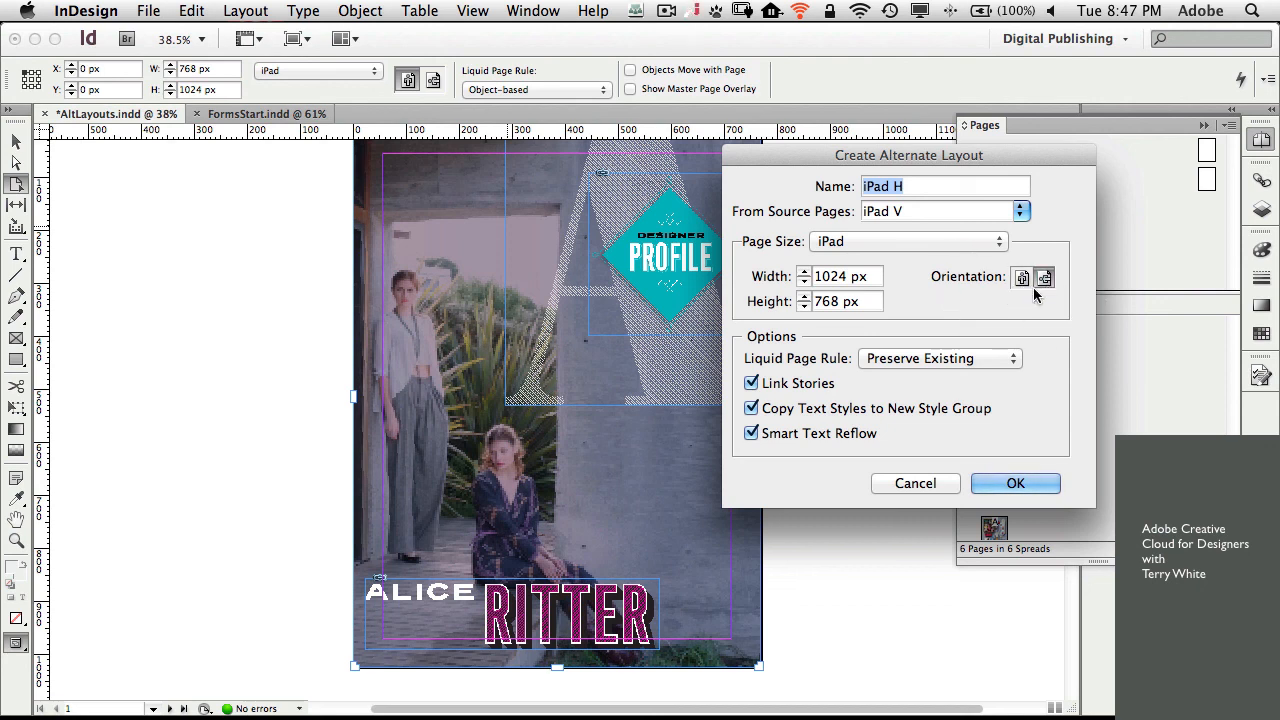
left_click(958, 254)
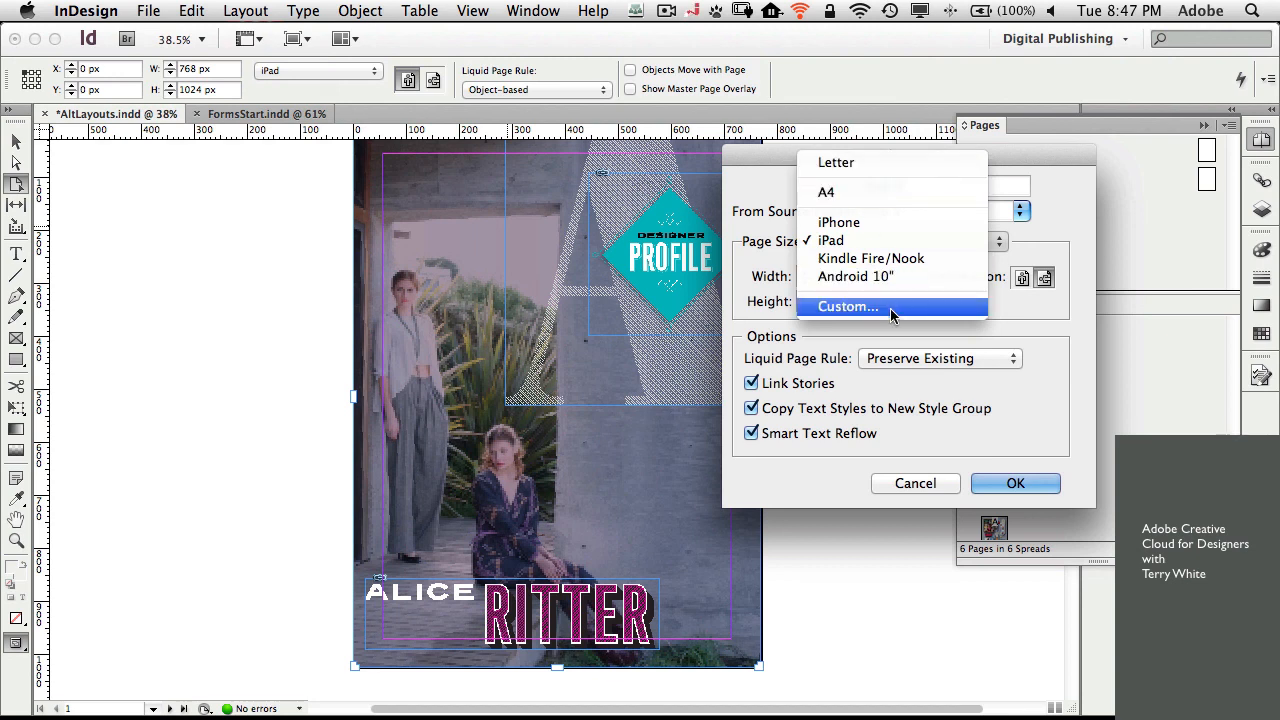
left_click(1045, 338)
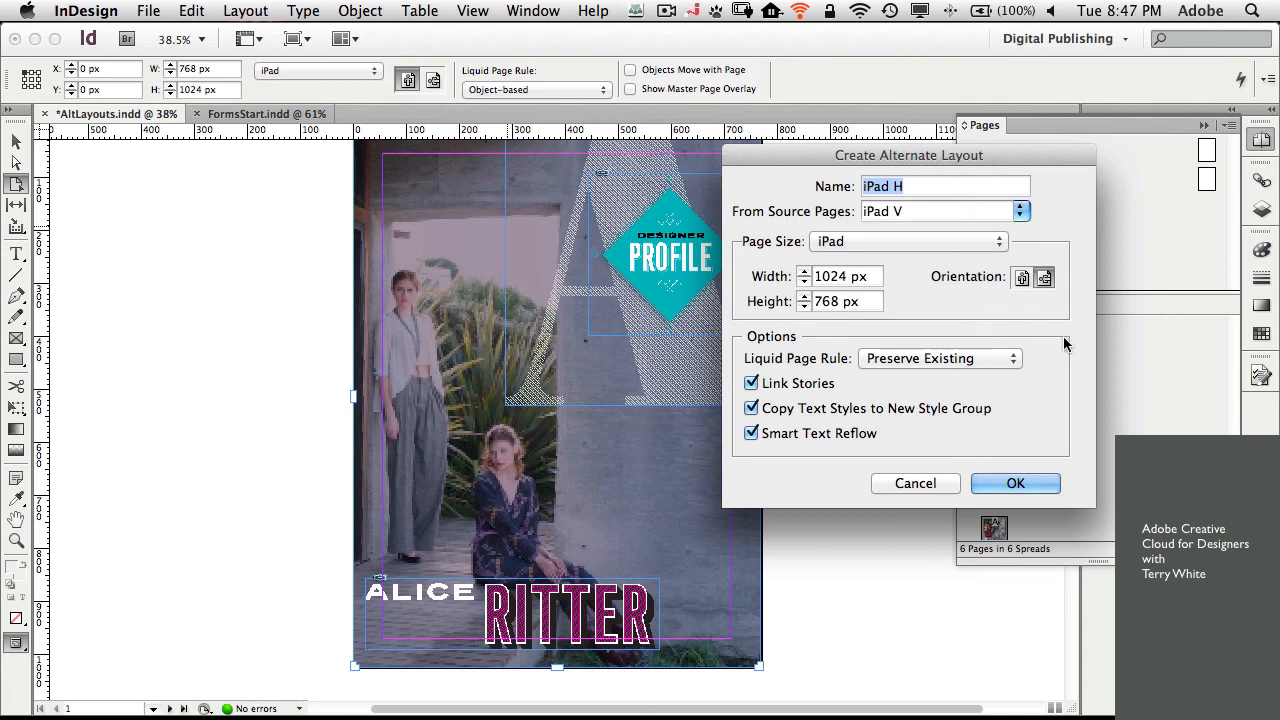
left_click(1015, 484)
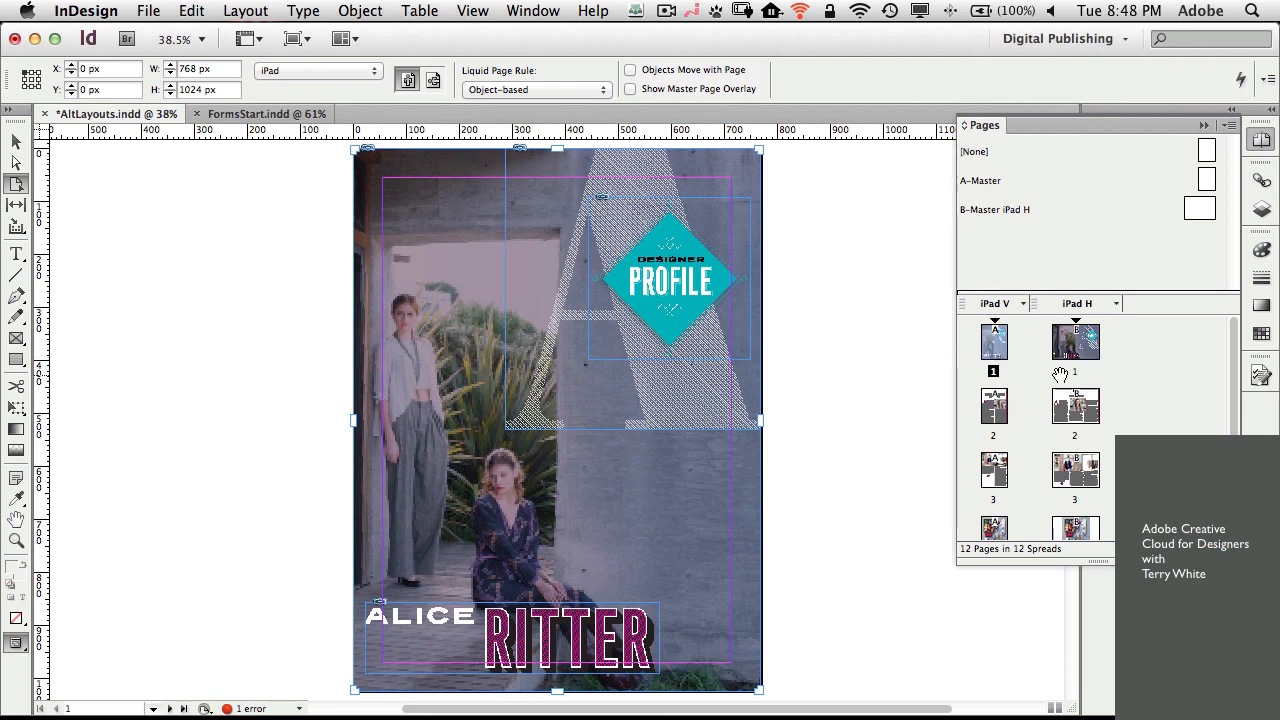
- Compare the cover page in the iPad H and iPad V layouts
double_click(1071, 352)
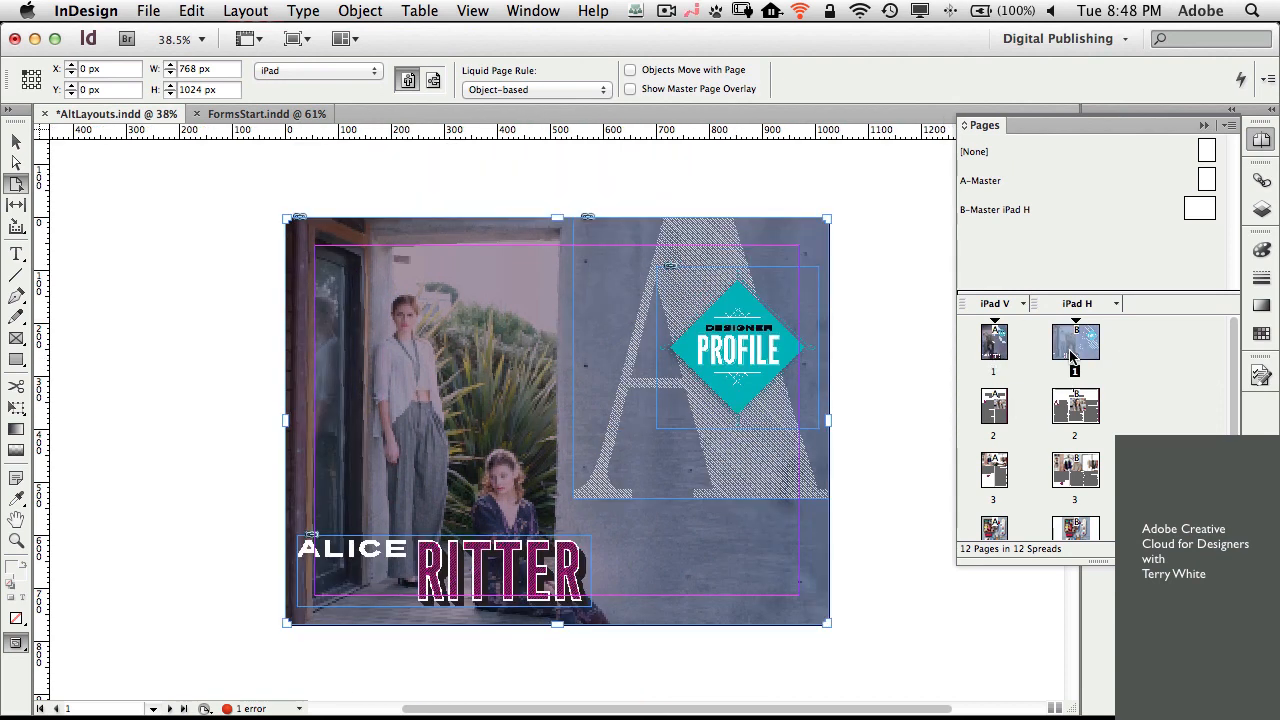
double_click(1008, 348)
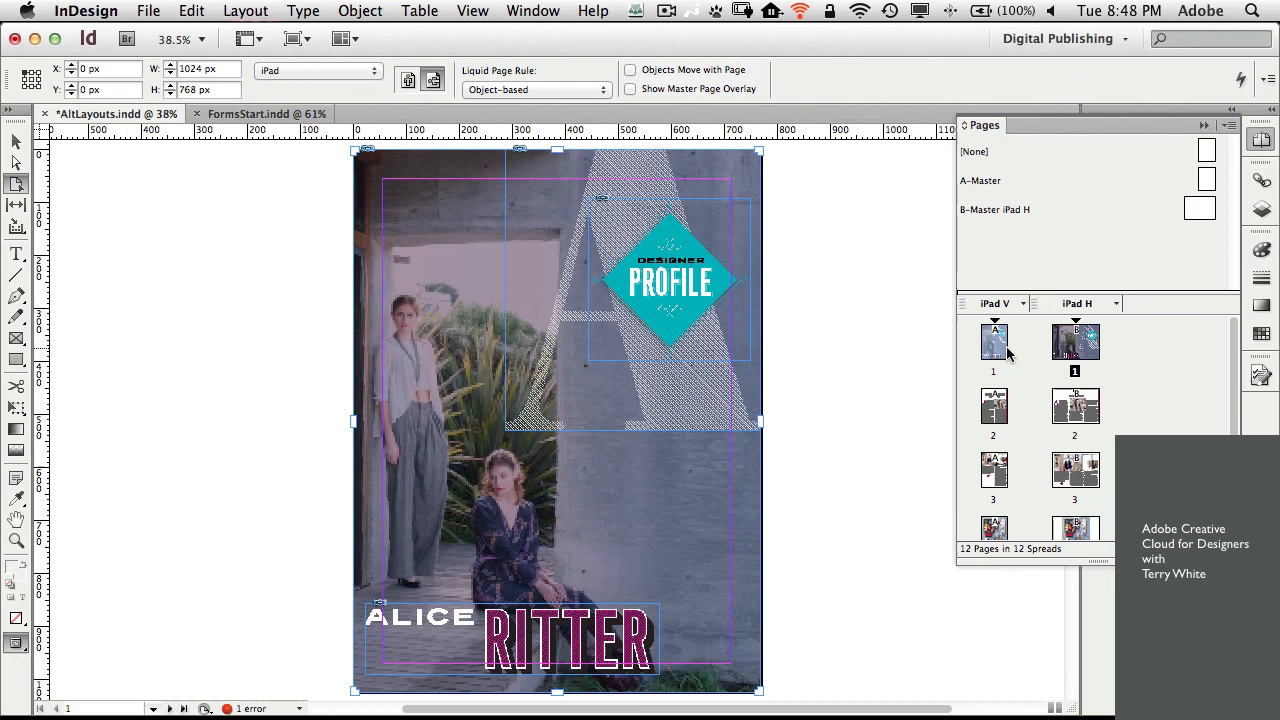
double_click(1071, 352)
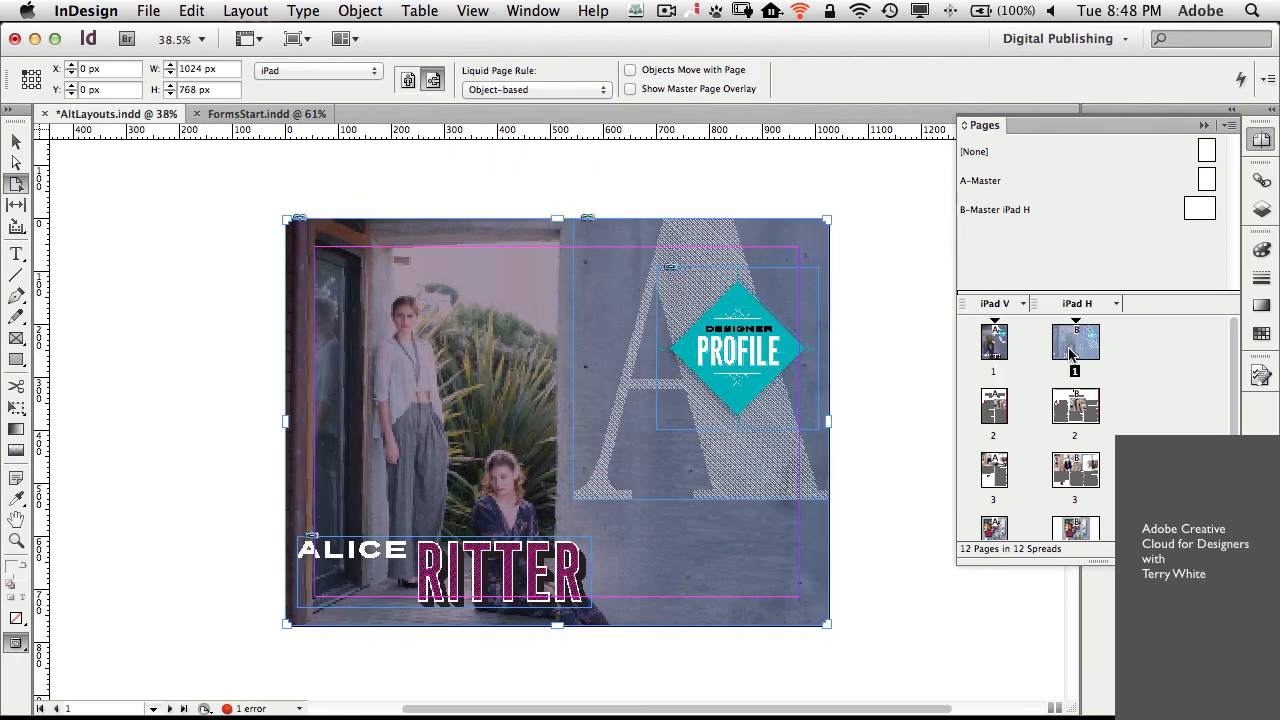
- On page 2 of iPad H, move the "Self reinvention" quote frame up to Y 96 px and widen it both ways to about 766 px
double_click(1077, 407)
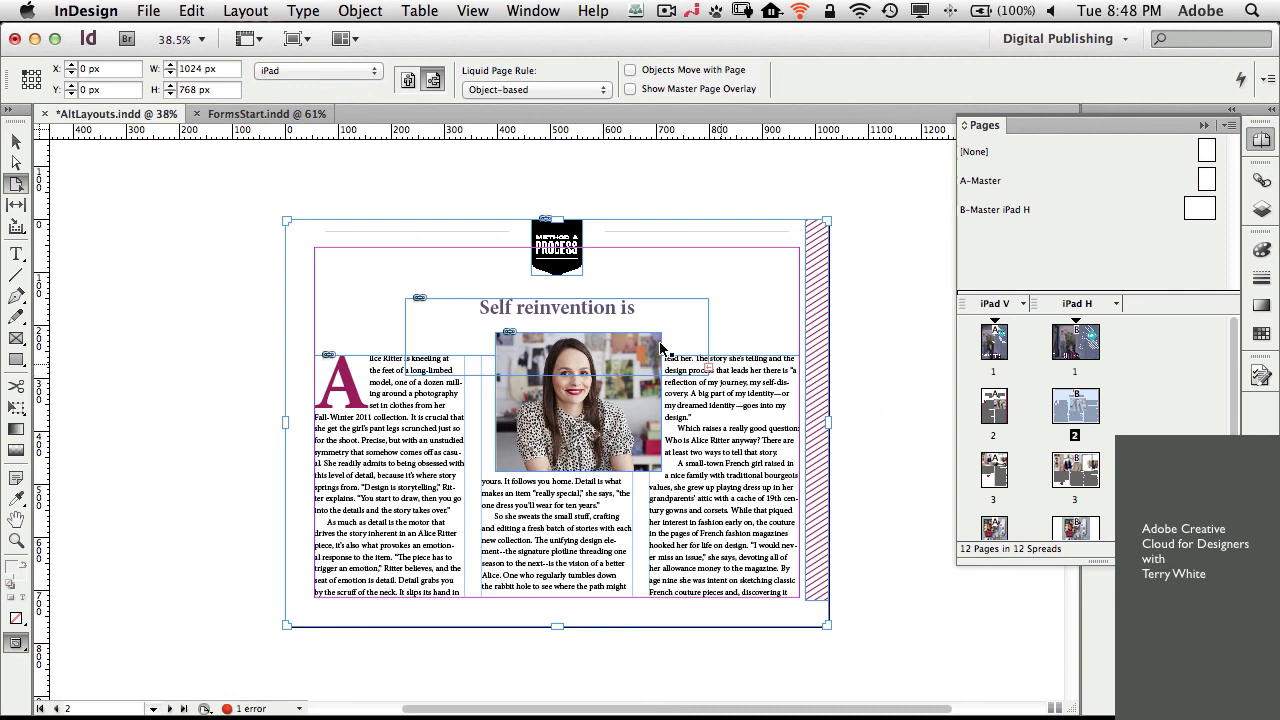
left_click(627, 325)
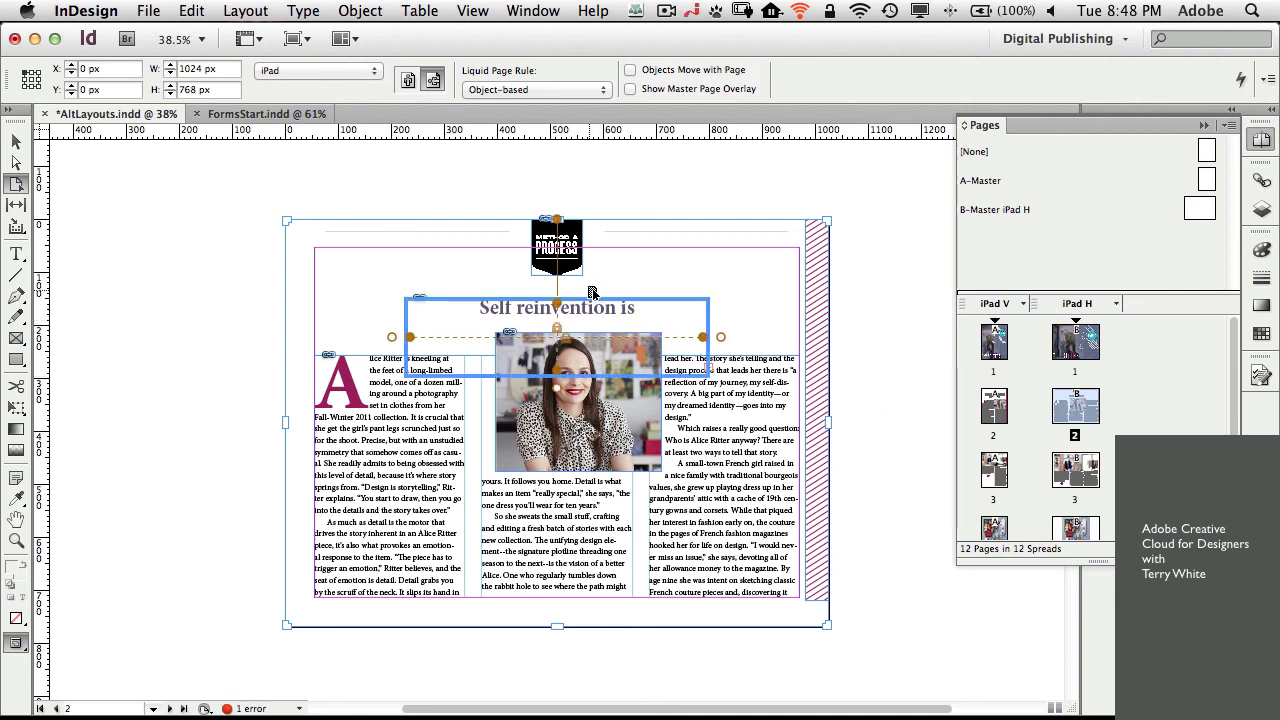
key("v")
left_click_drag(634, 310, 632, 287)
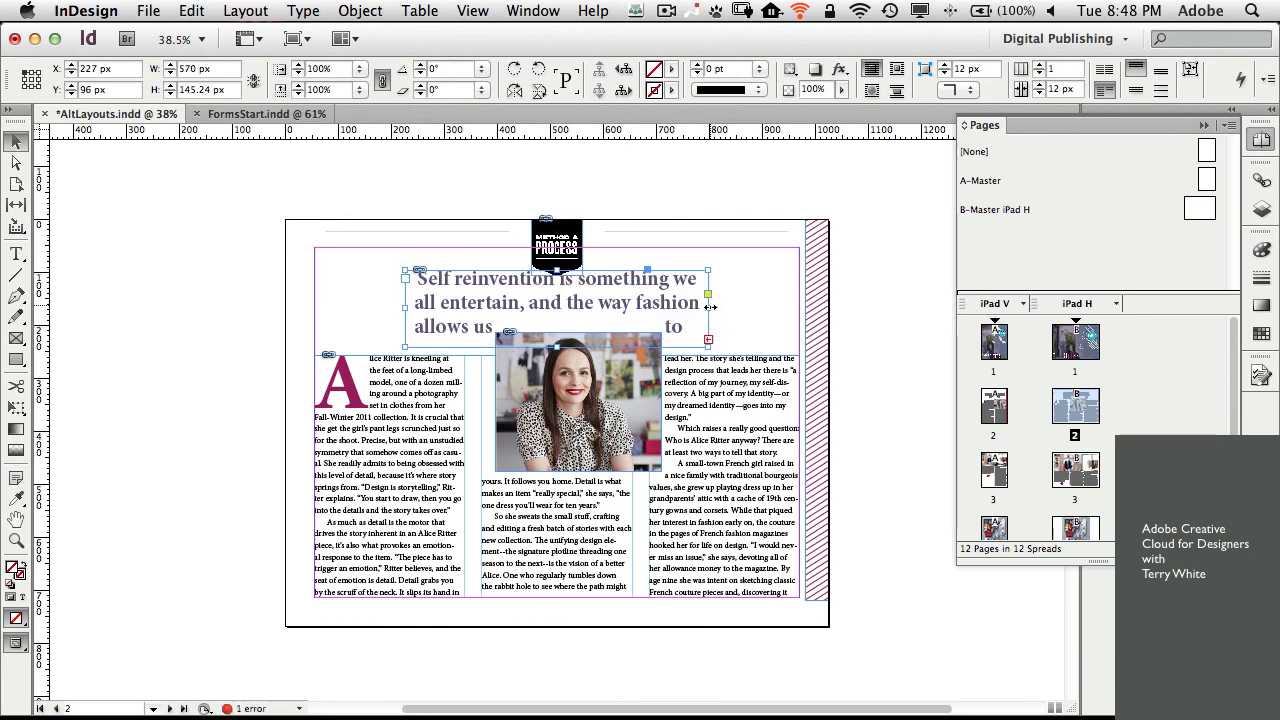
left_click_drag(709, 307, 767, 305)
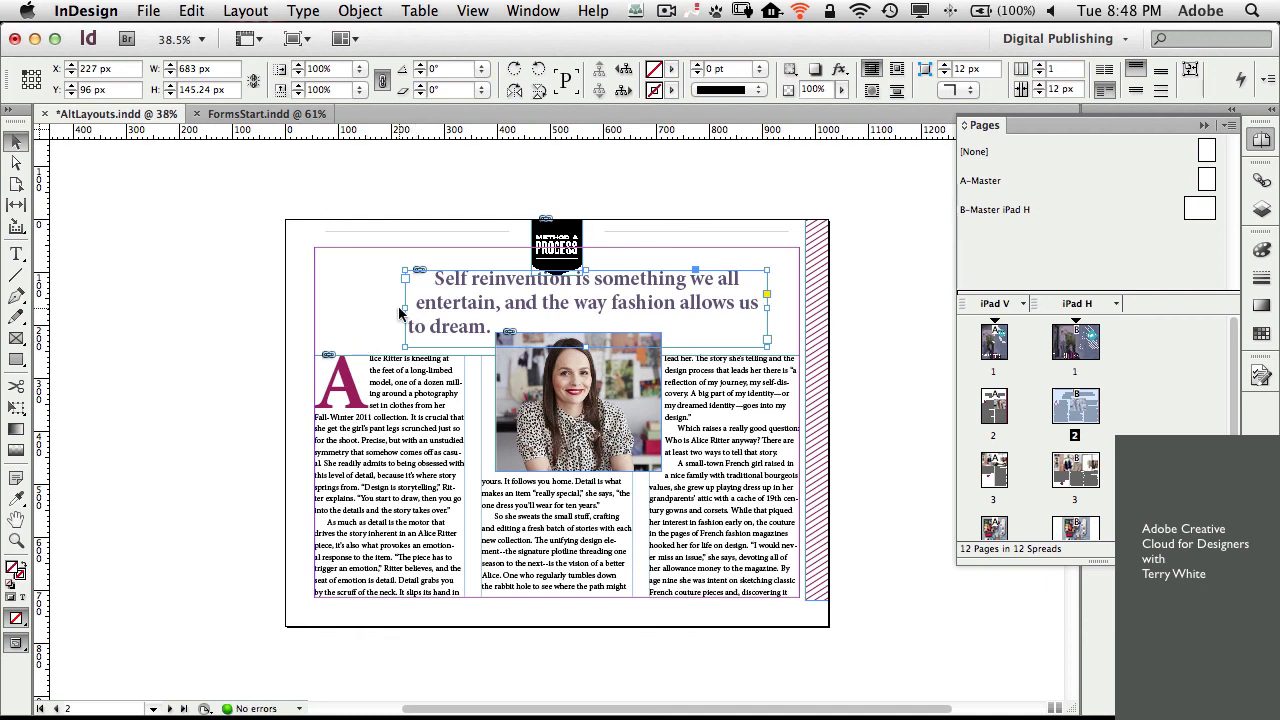
left_click_drag(401, 307, 360, 307)
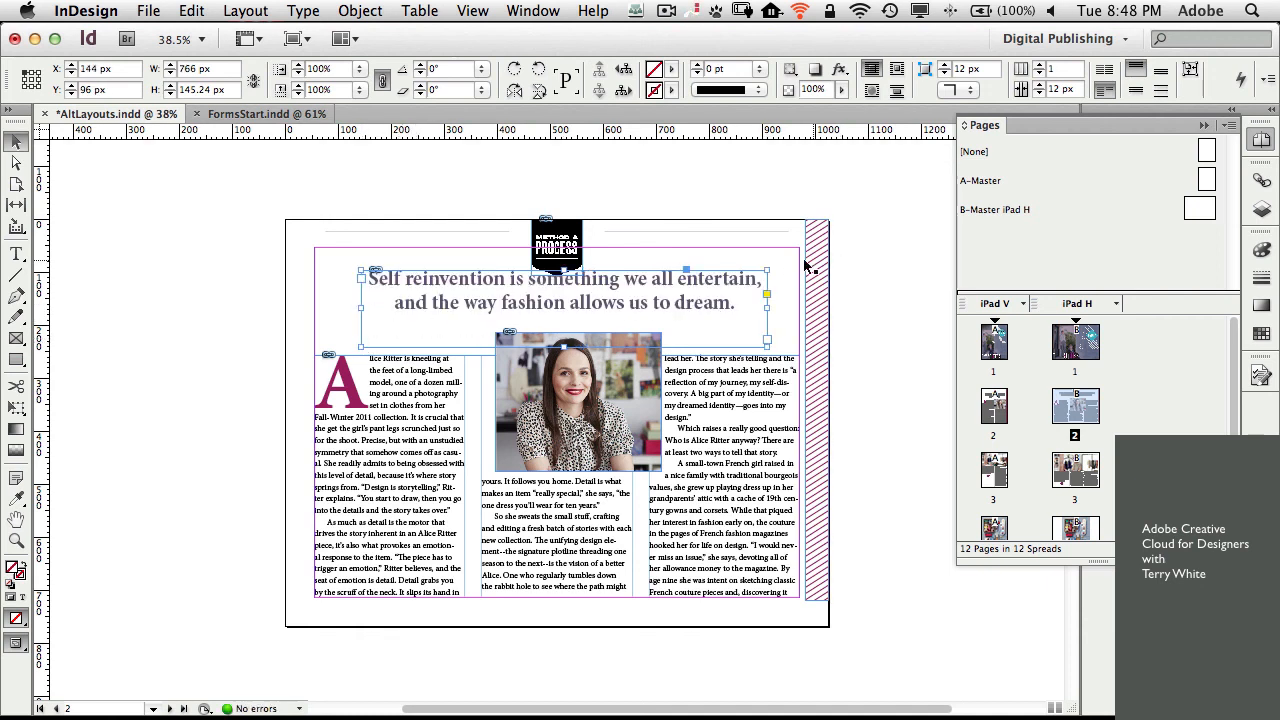
left_click(896, 257)
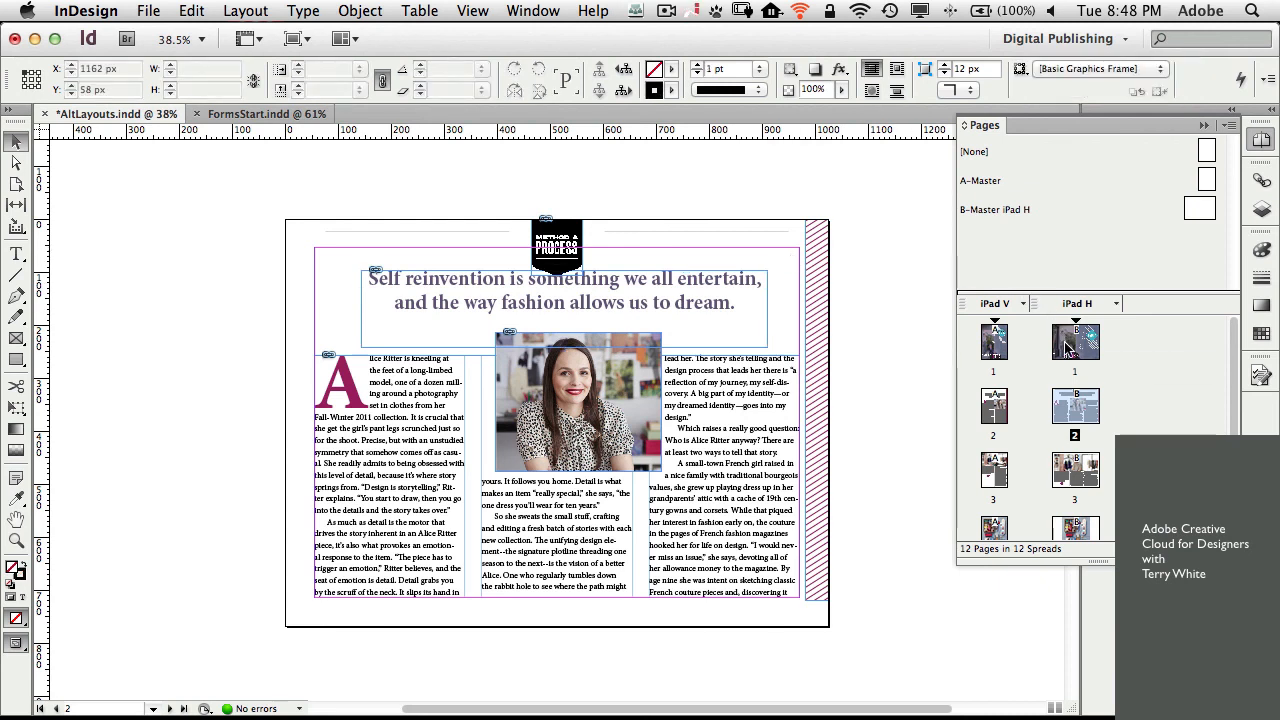
- Compare page 2 in the iPad V and iPad H layouts, view page 3 of iPad H, and return to its cover
double_click(1000, 410)
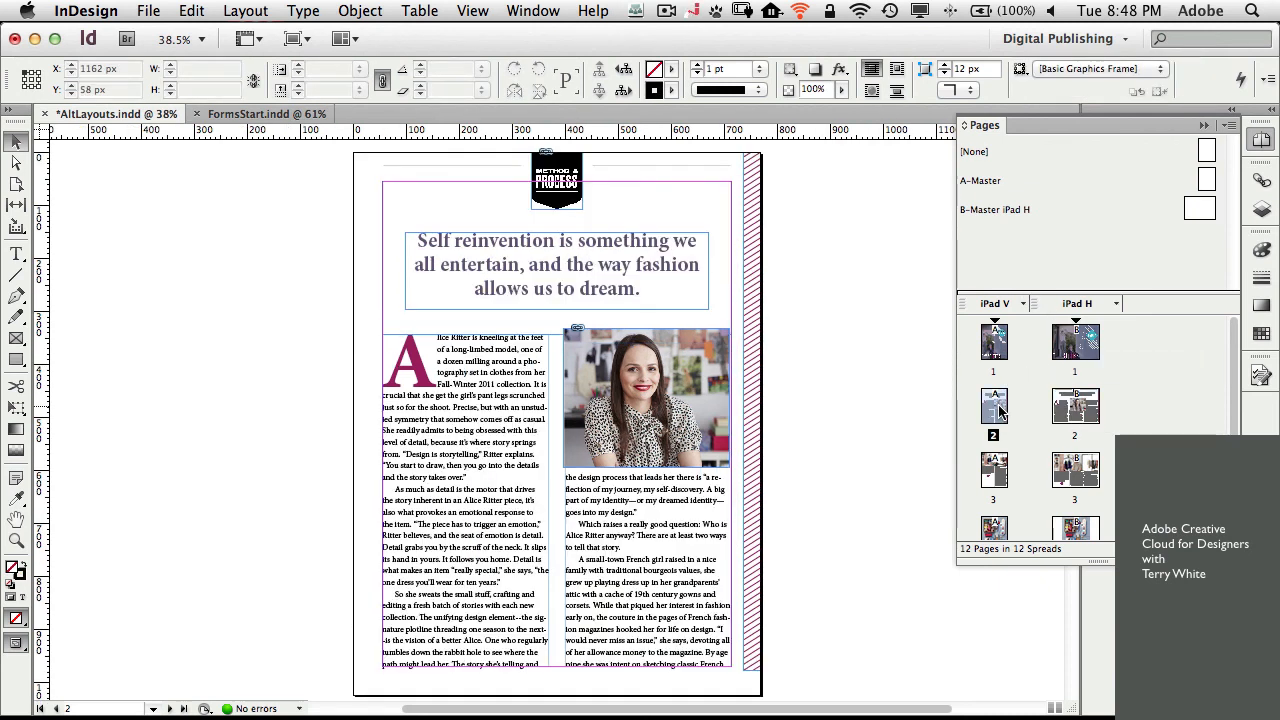
double_click(1077, 408)
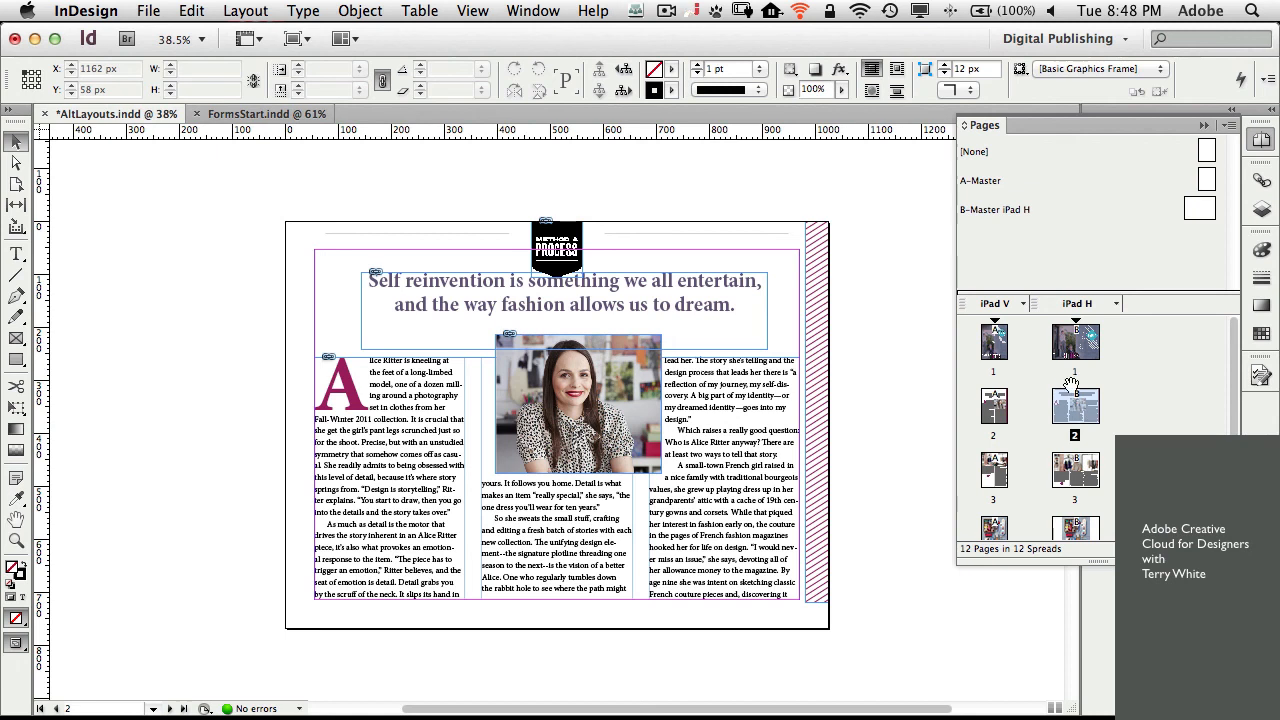
double_click(1077, 470)
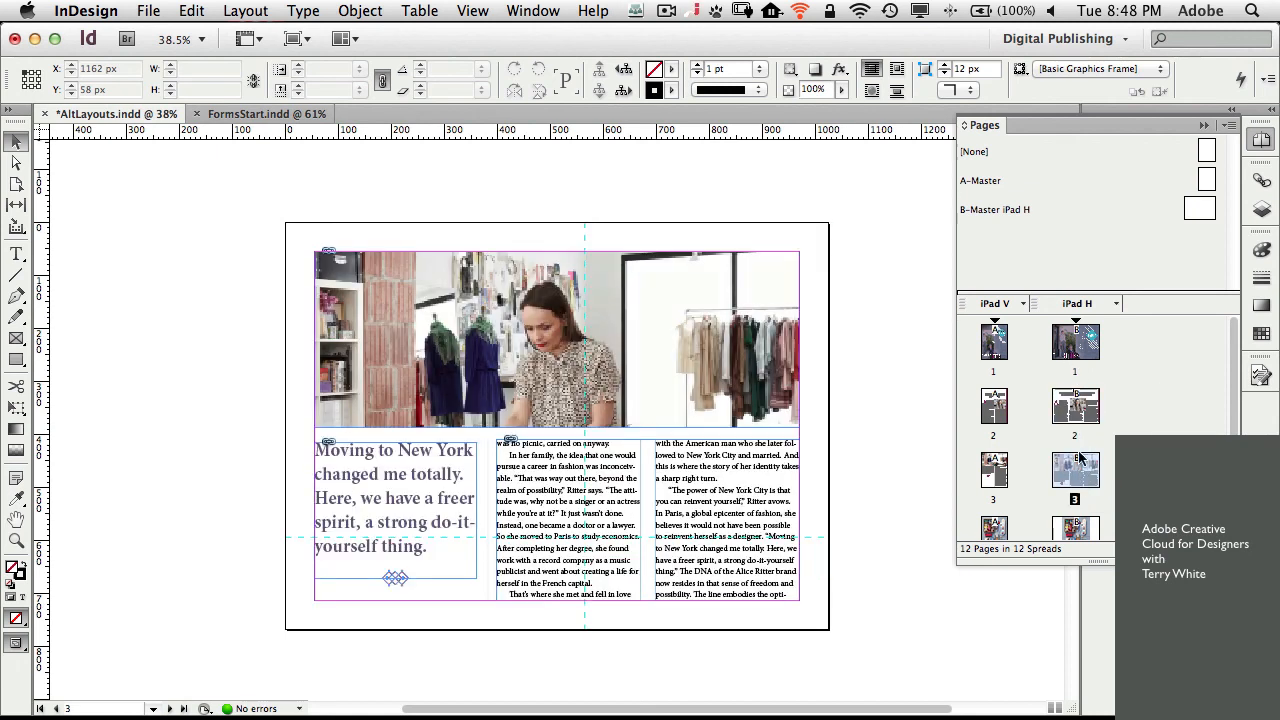
left_click(1077, 342)
double_click(1075, 342)
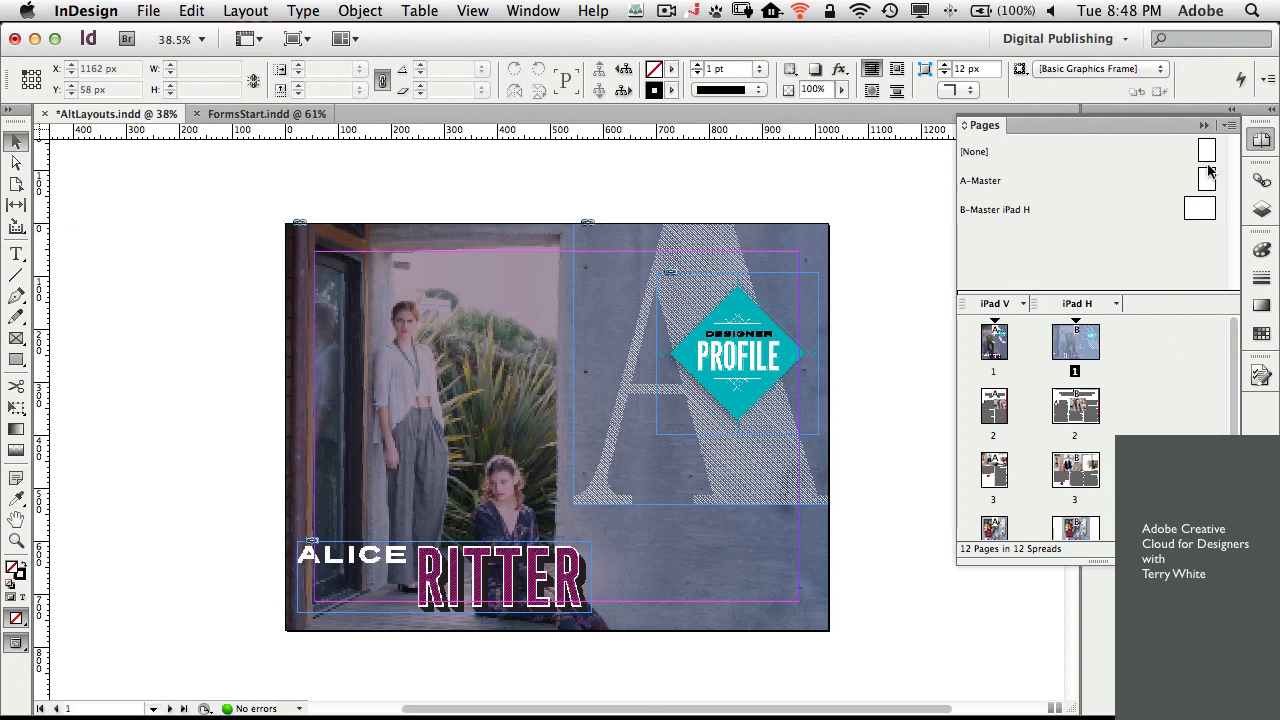
- Create an 800 × 1280 px portrait Android 10" alternate layout named Android 10" V from iPad H, preserving the existing liquid page rules
left_click(1230, 127)
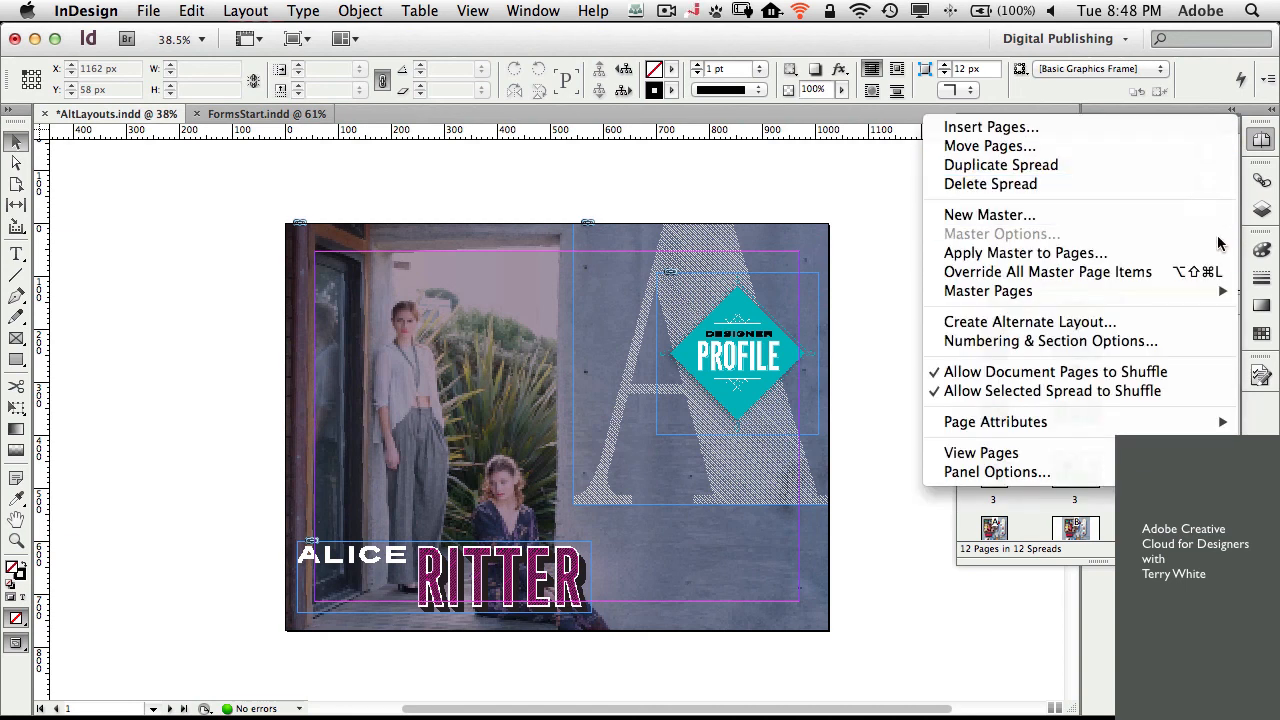
left_click(1218, 328)
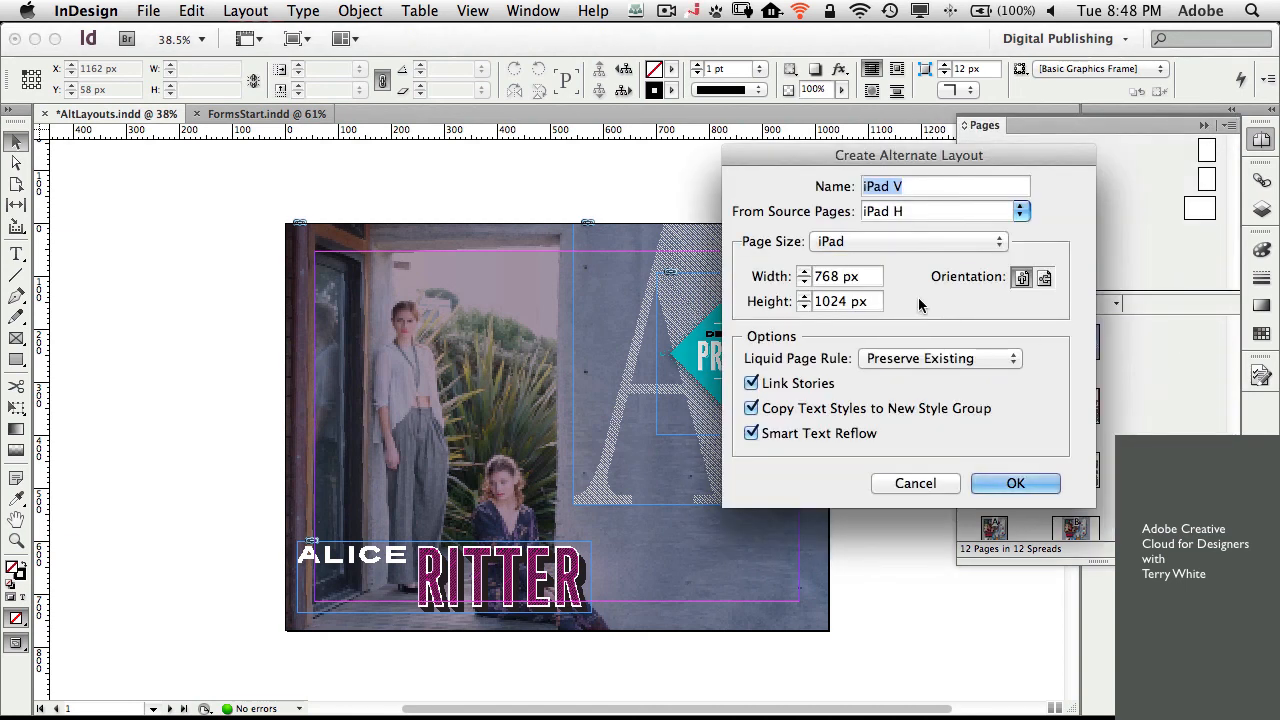
left_click(906, 250)
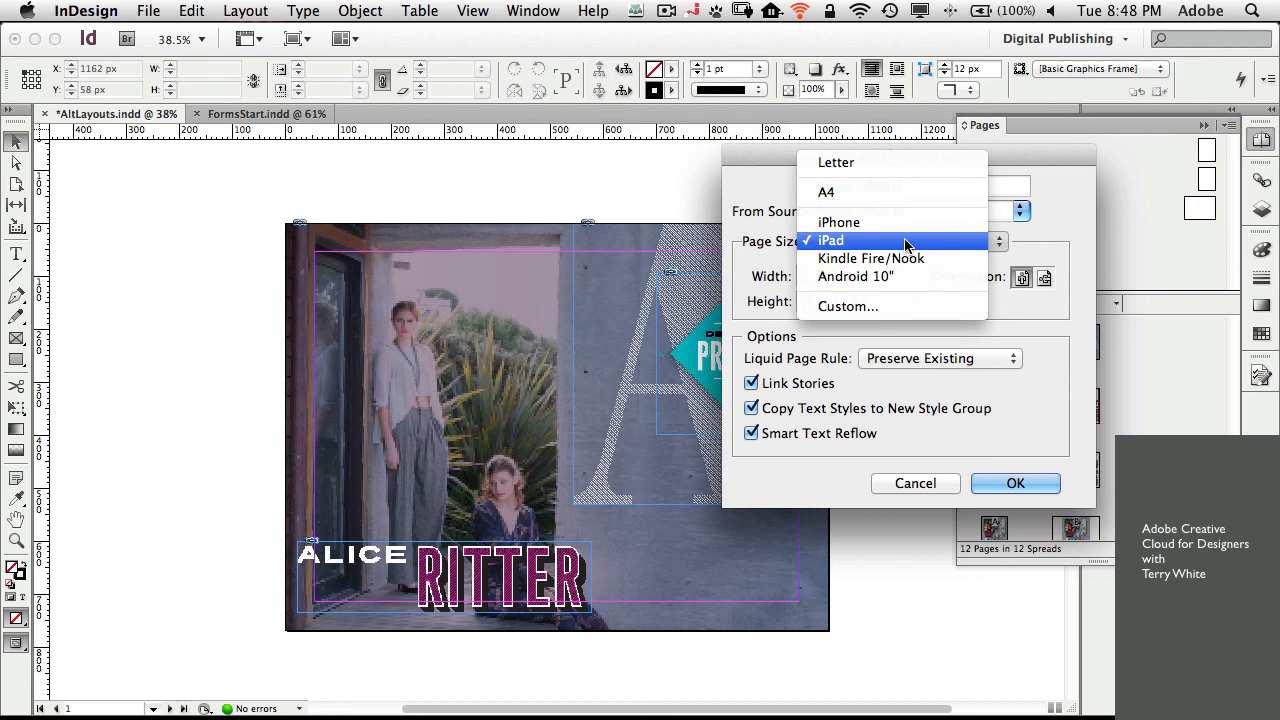
left_click(908, 276)
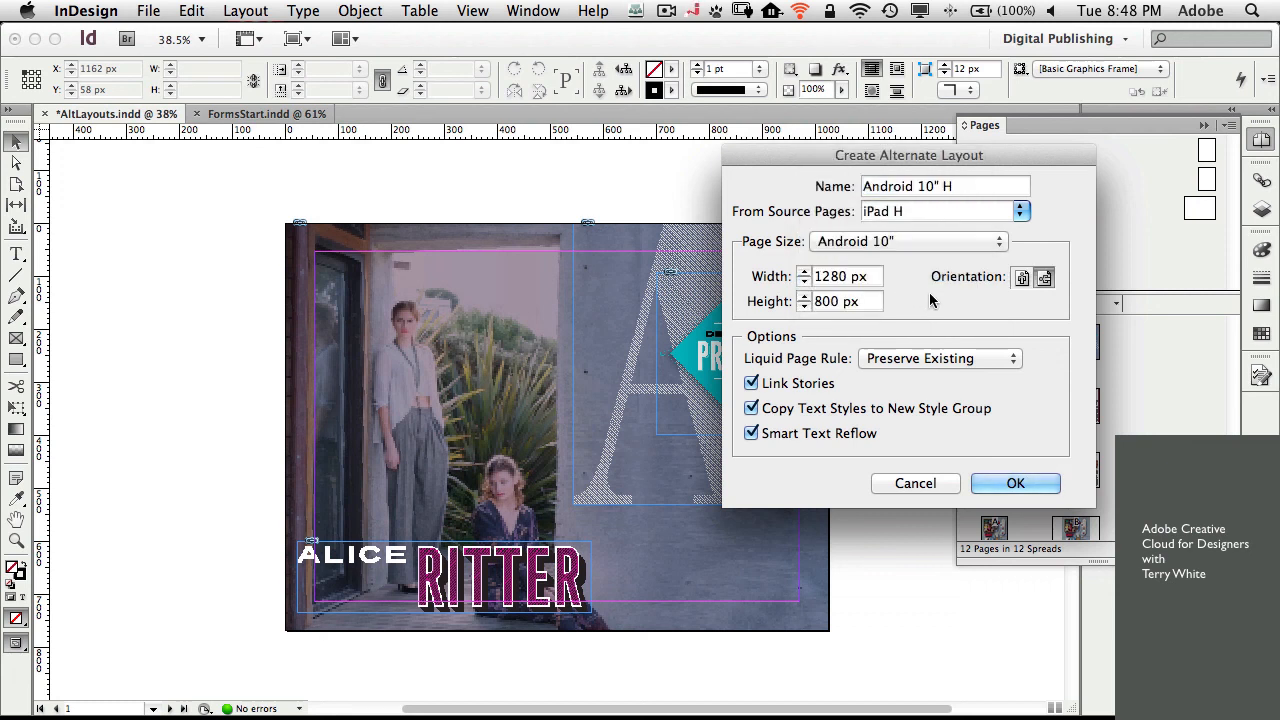
left_click(1021, 277)
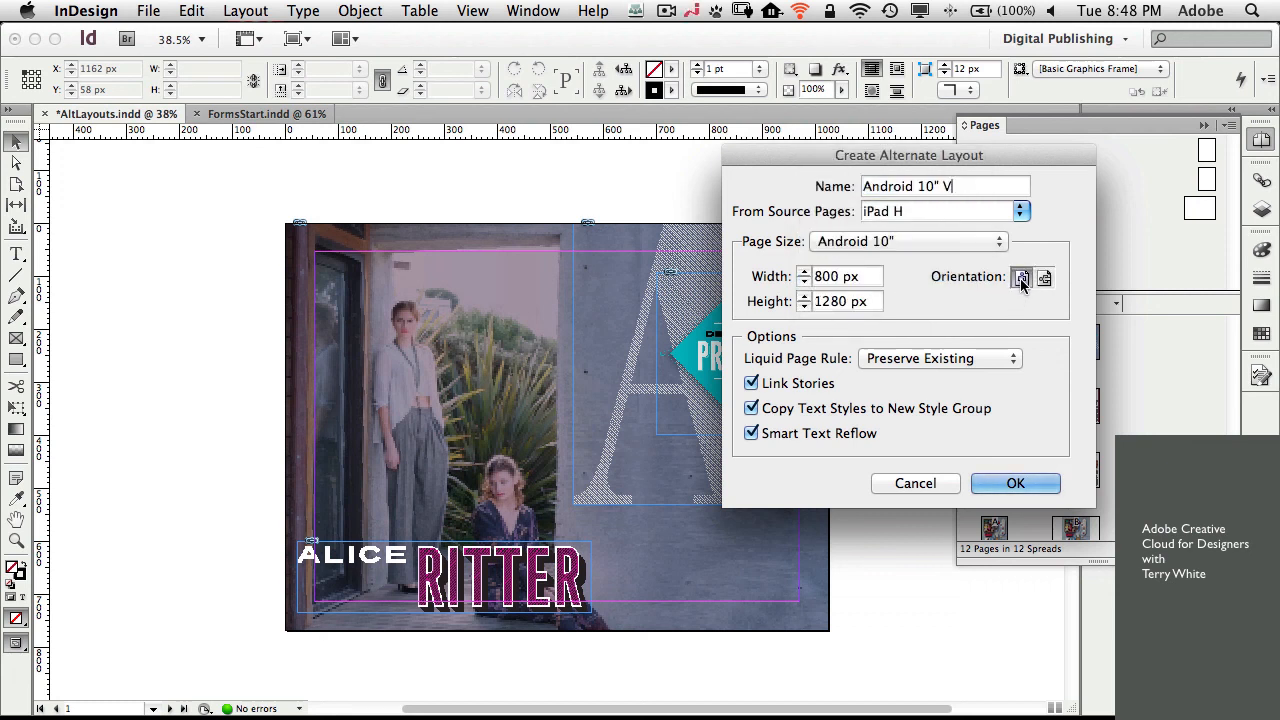
left_click(1018, 486)
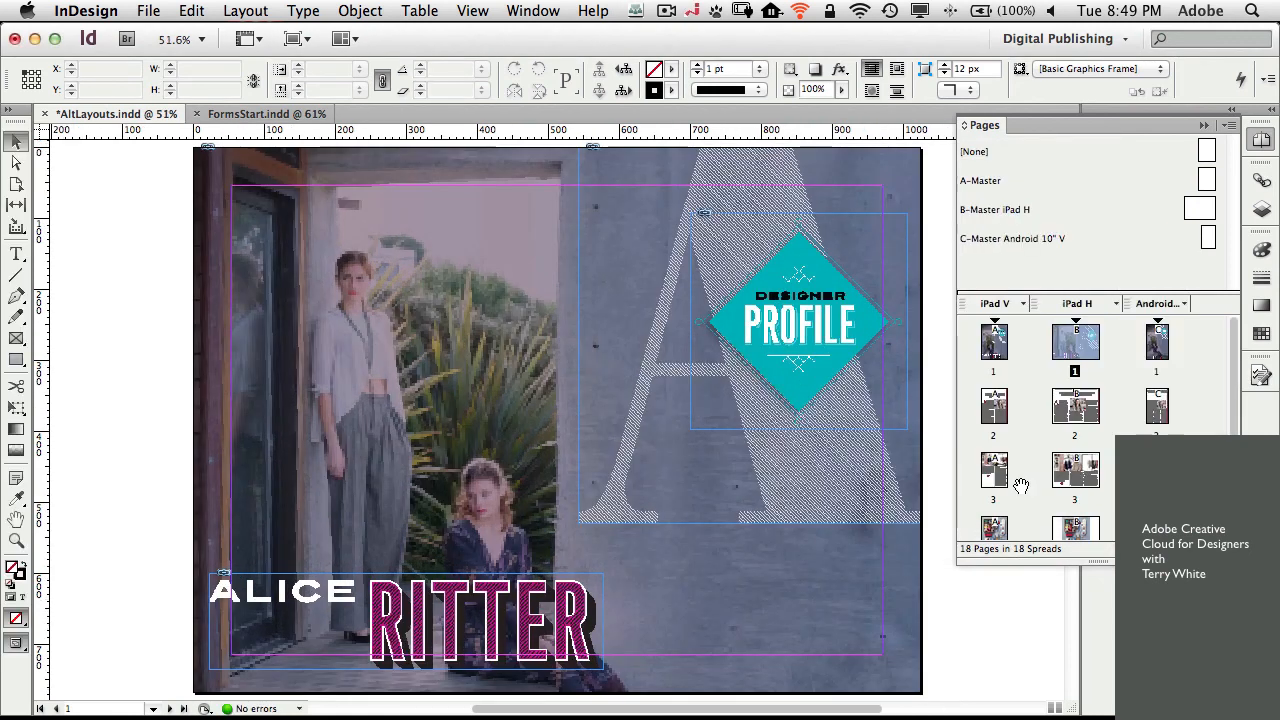
- Review the whole cover page and page 2 of the Android 10" V layout
double_click(1158, 343)
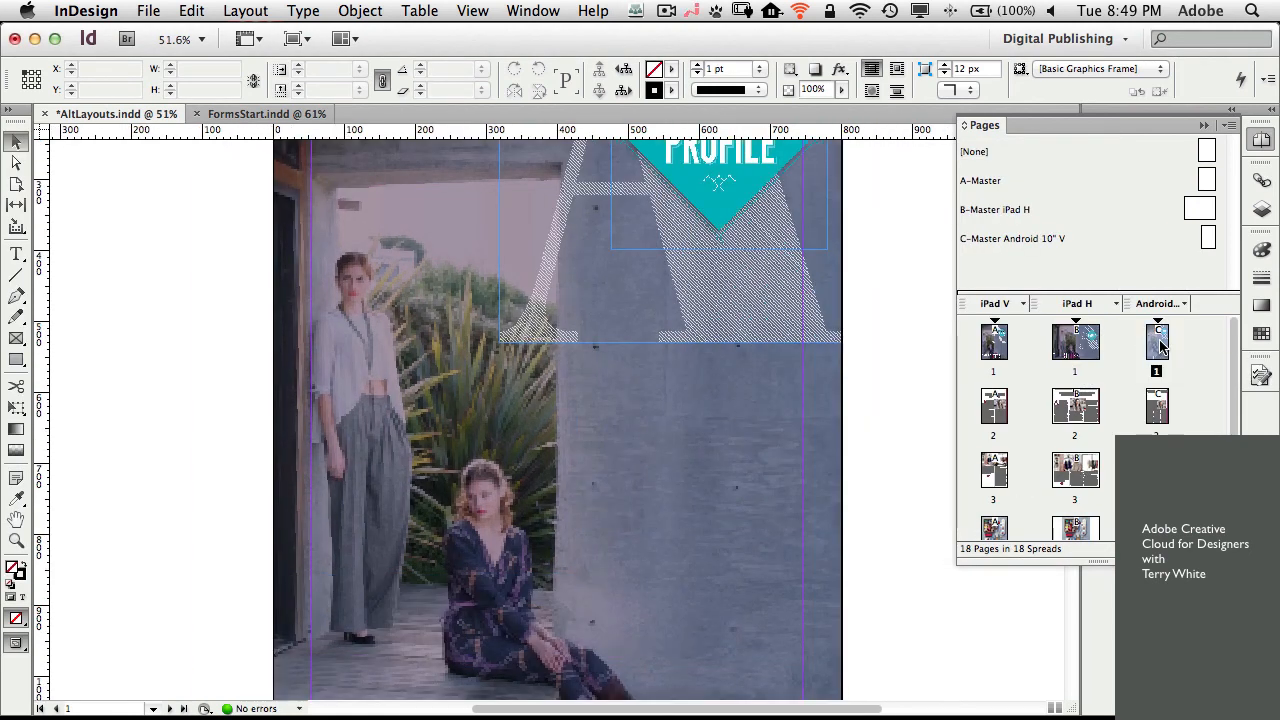
key("super+0")
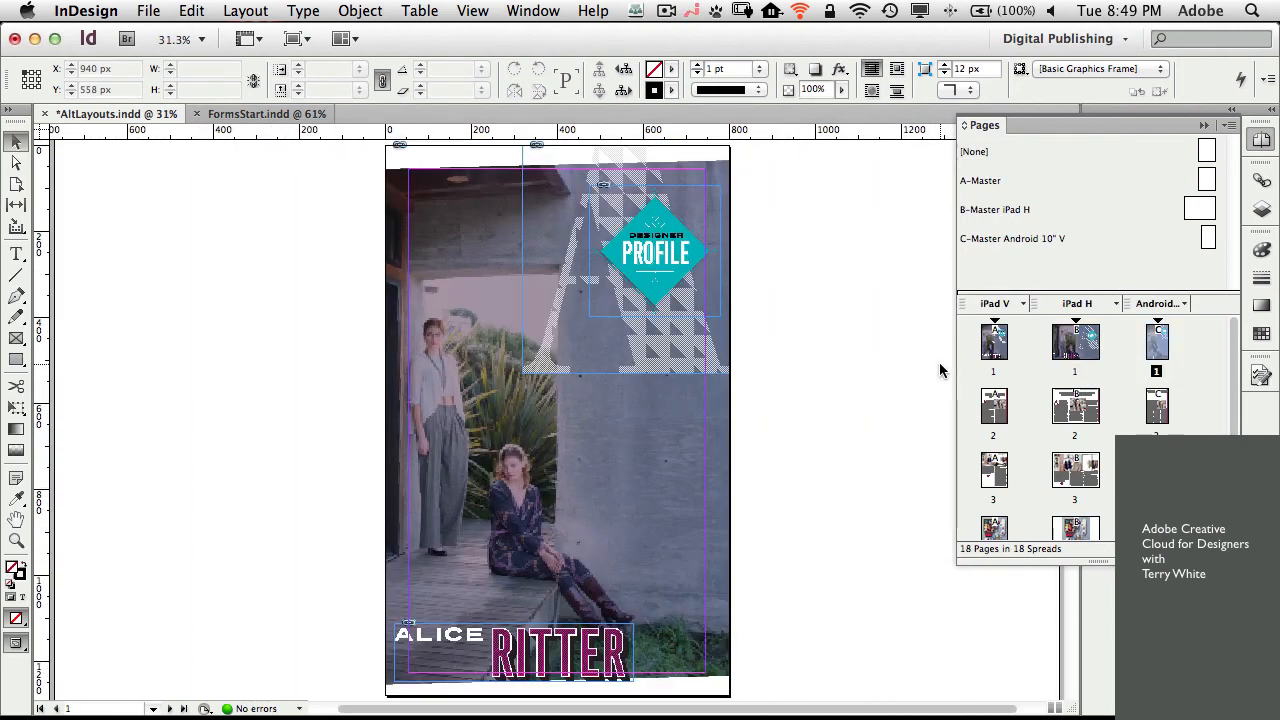
double_click(1161, 408)
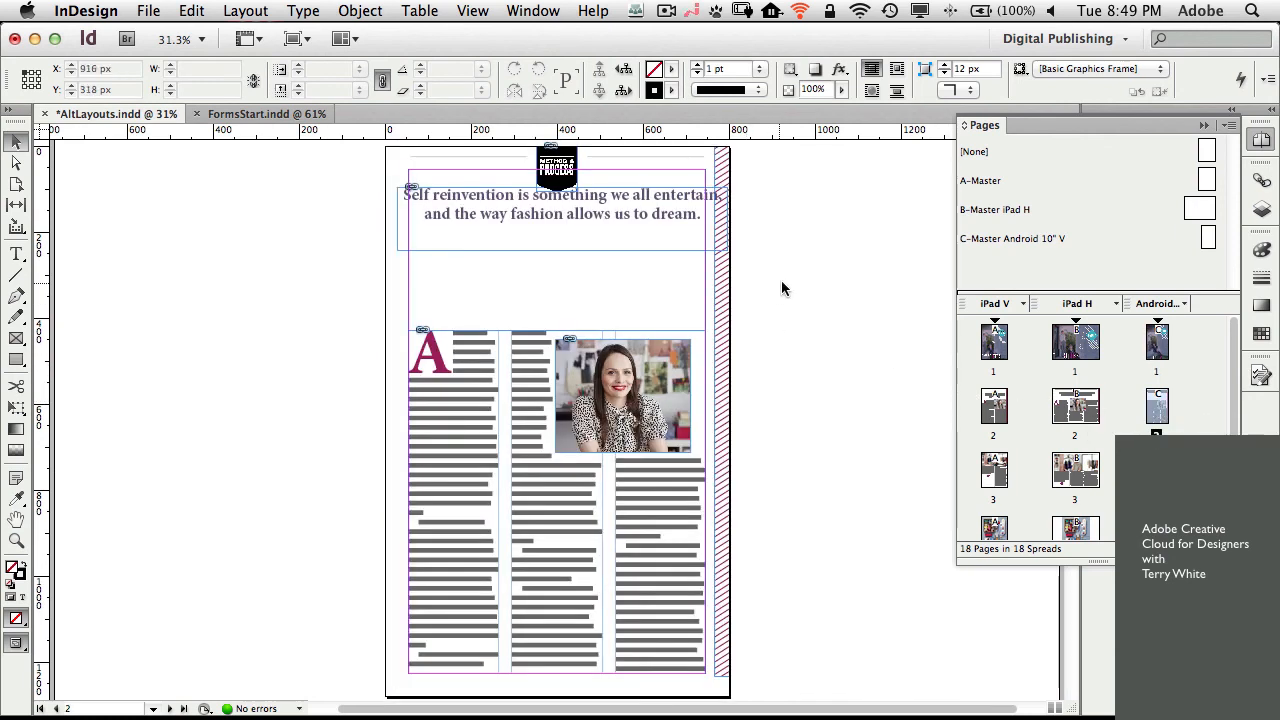
- Resize the "Self reinvention" quote frame on page 2 of Android 10" V to about 682 × 219 px, fitting it between the side margins
left_click(686, 236)
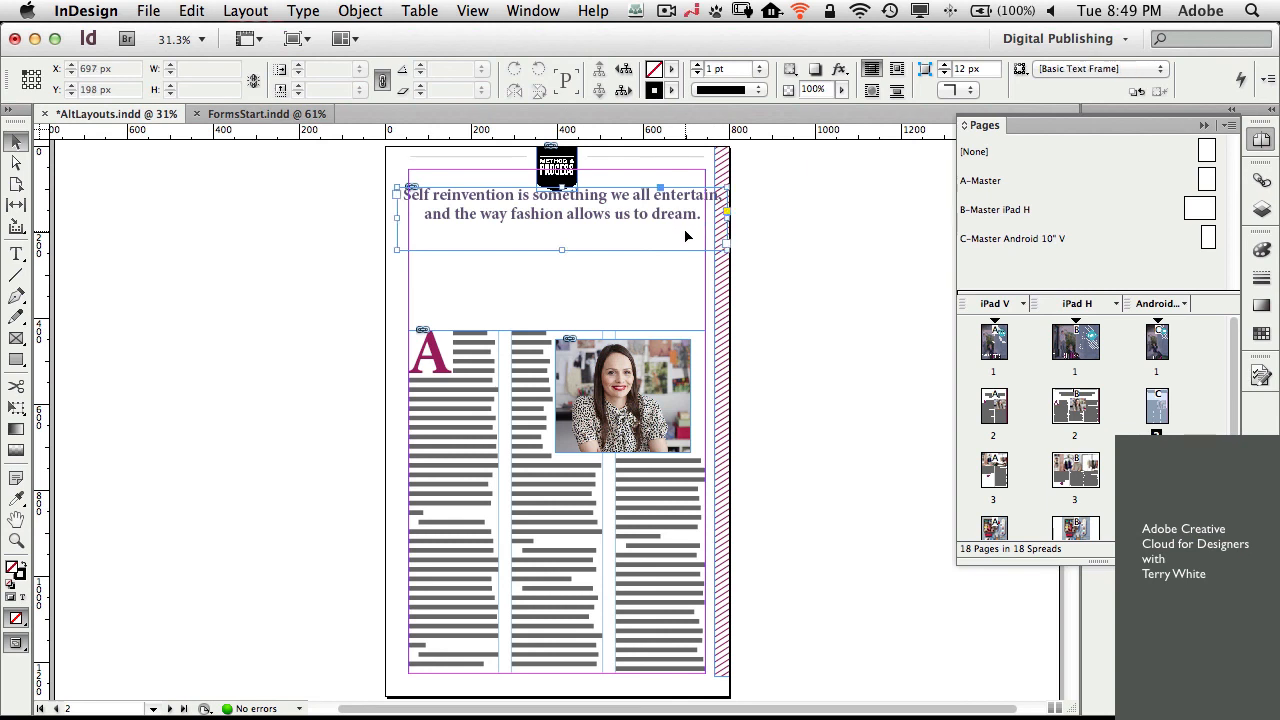
left_click_drag(730, 257, 704, 280)
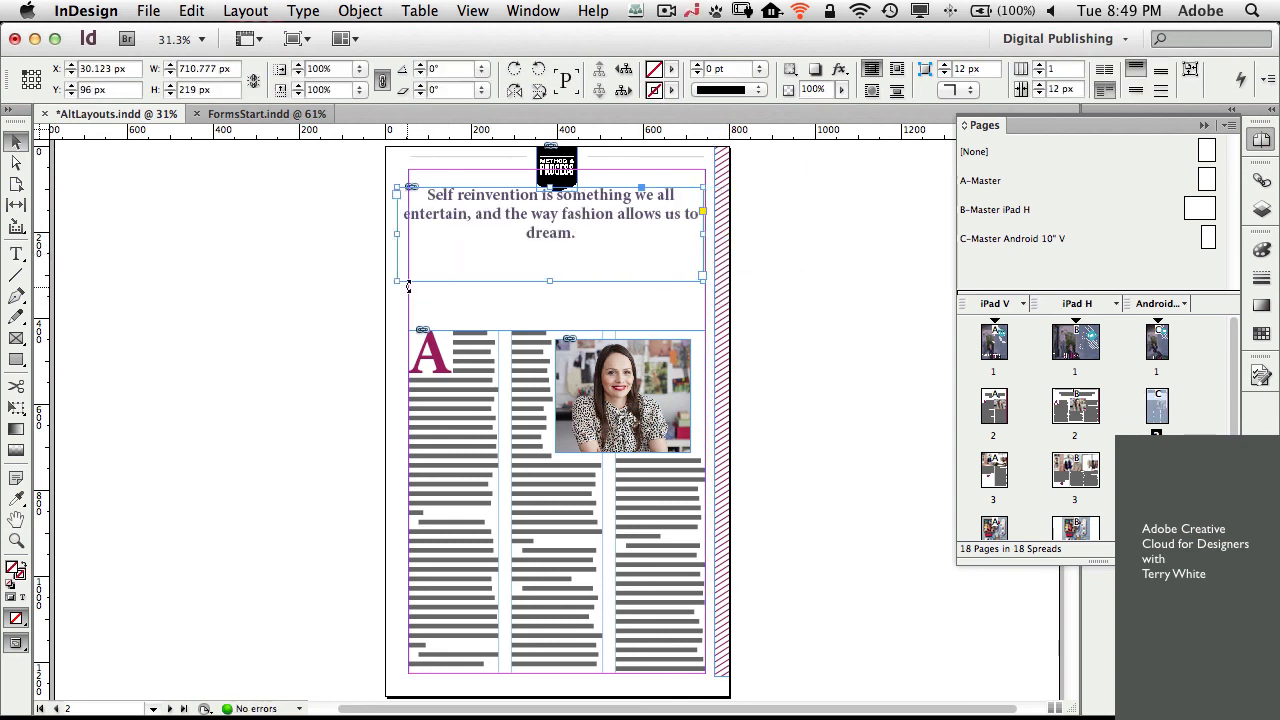
left_click_drag(398, 282, 410, 281)
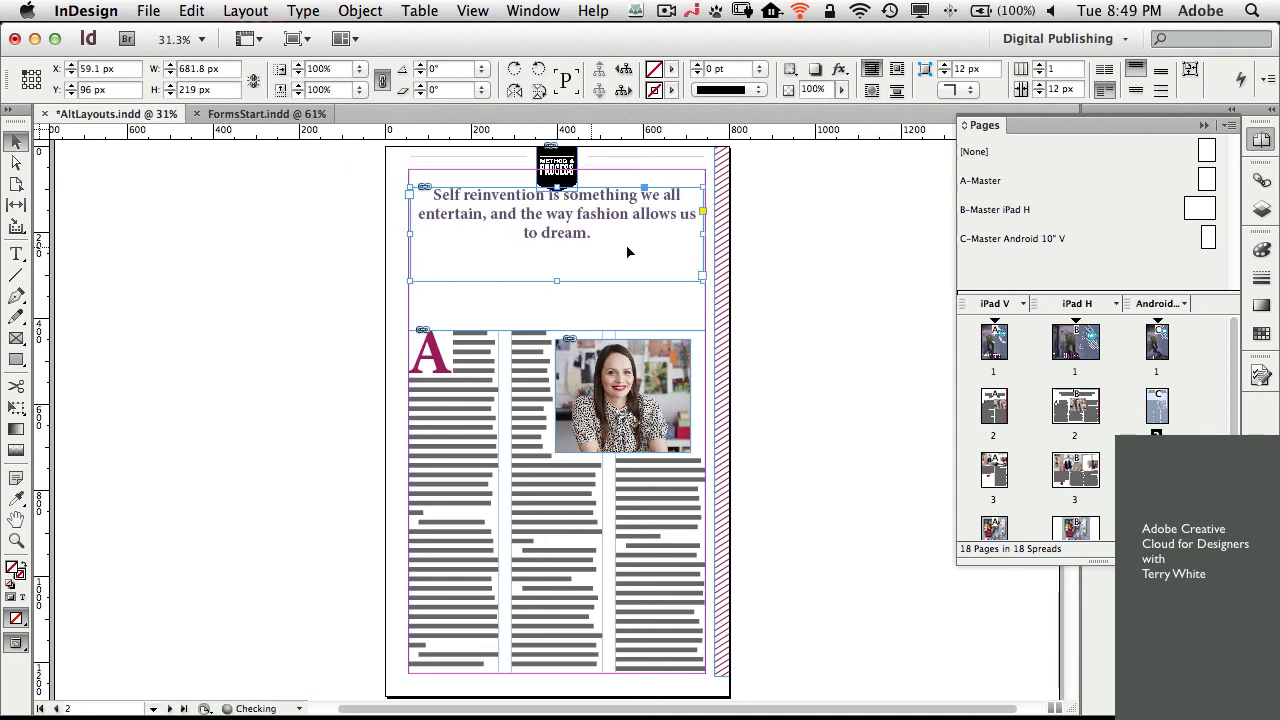
- Compare the cover pages of the iPad H and iPad V layouts
left_click(1084, 360)
double_click(1084, 360)
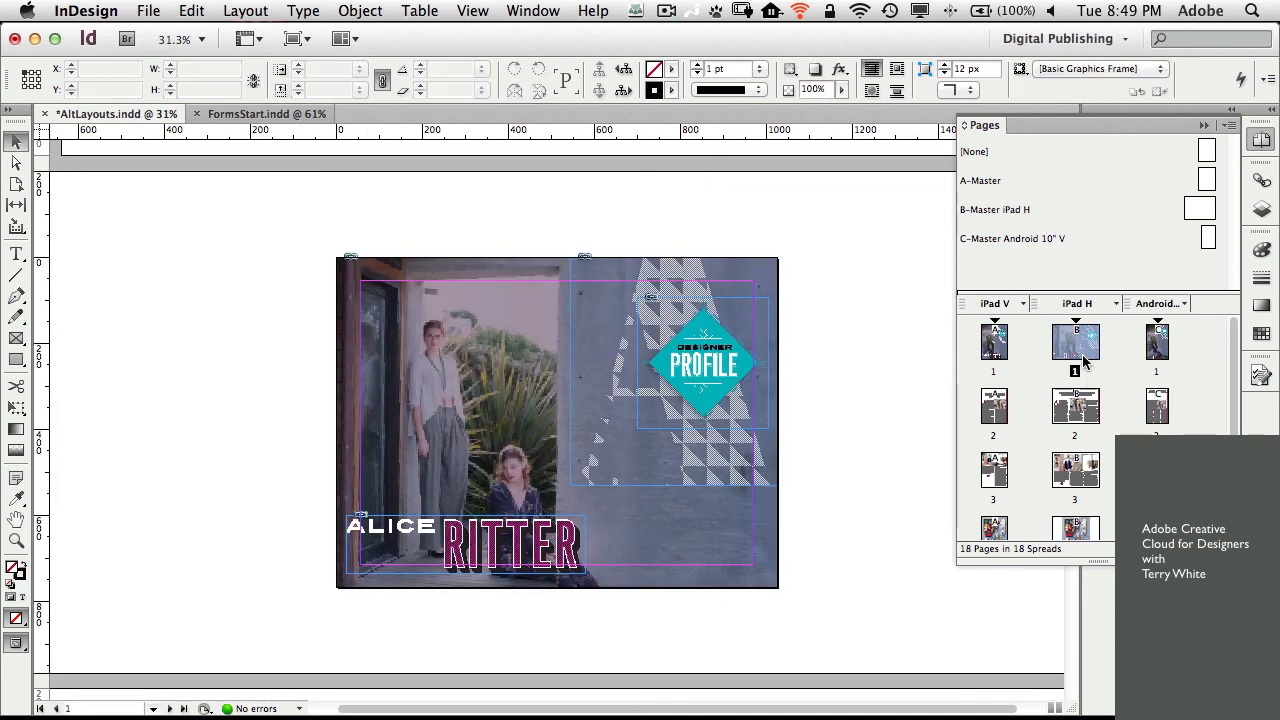
double_click(996, 345)
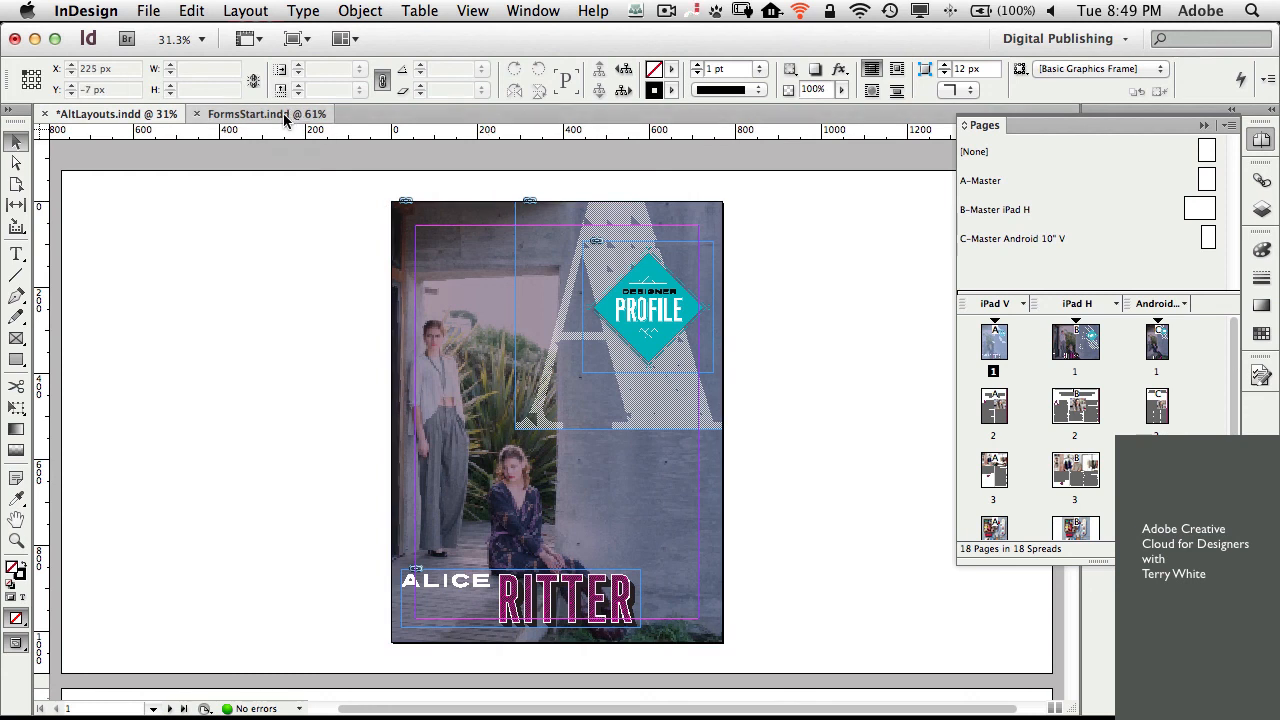
- Switch to the FormsStart.indd document and examine its pages through to the reservation form on page 3
left_click(266, 114)
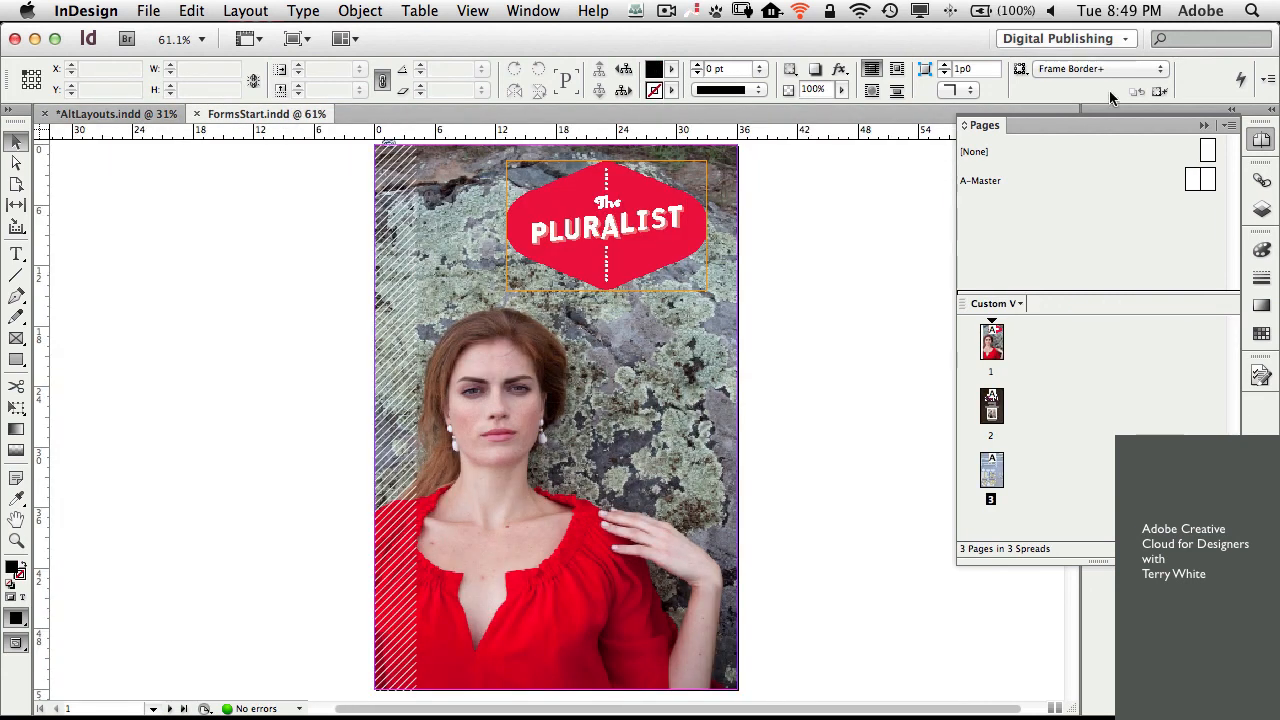
left_click(1203, 127)
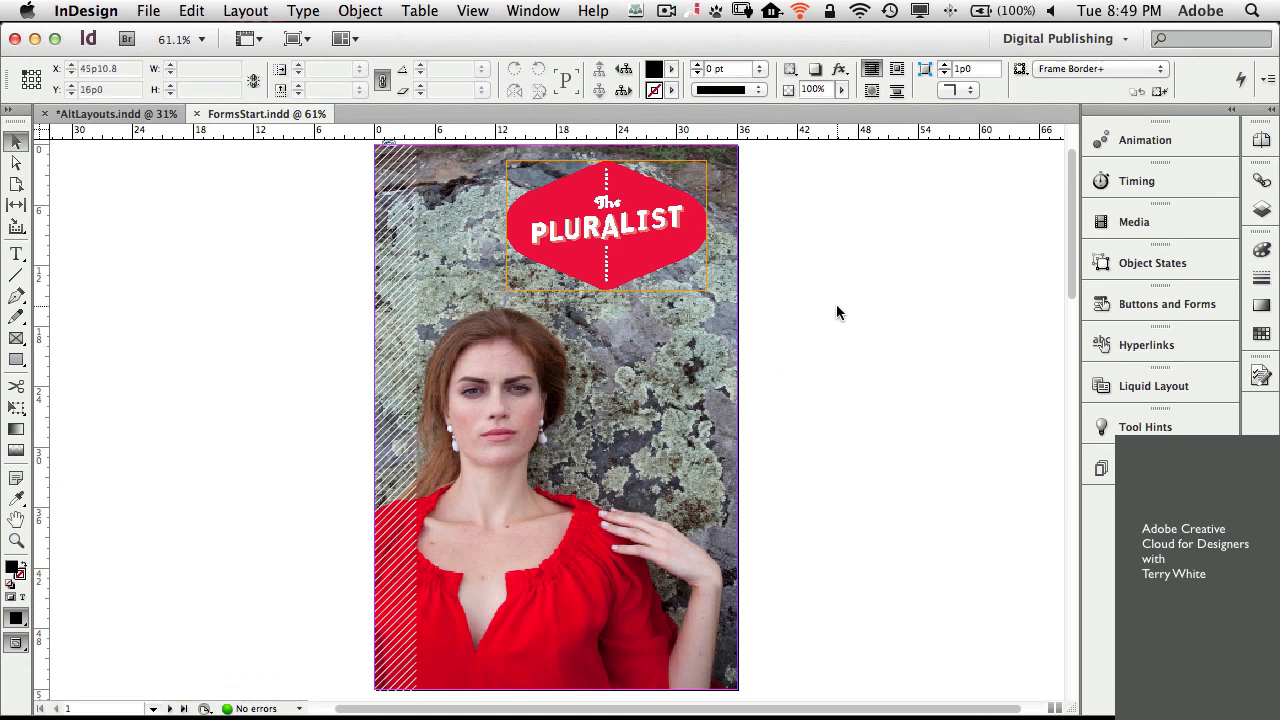
scroll(837, 306, "down", 10)
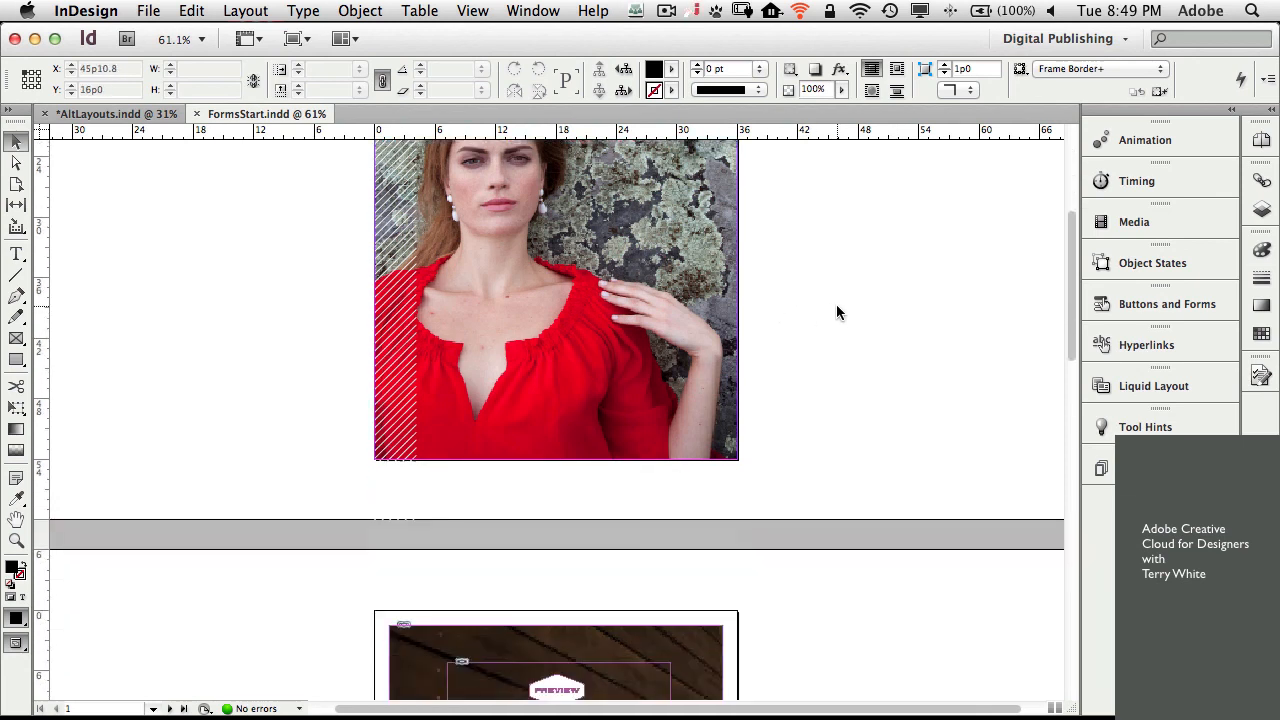
scroll(837, 306, "down", 10)
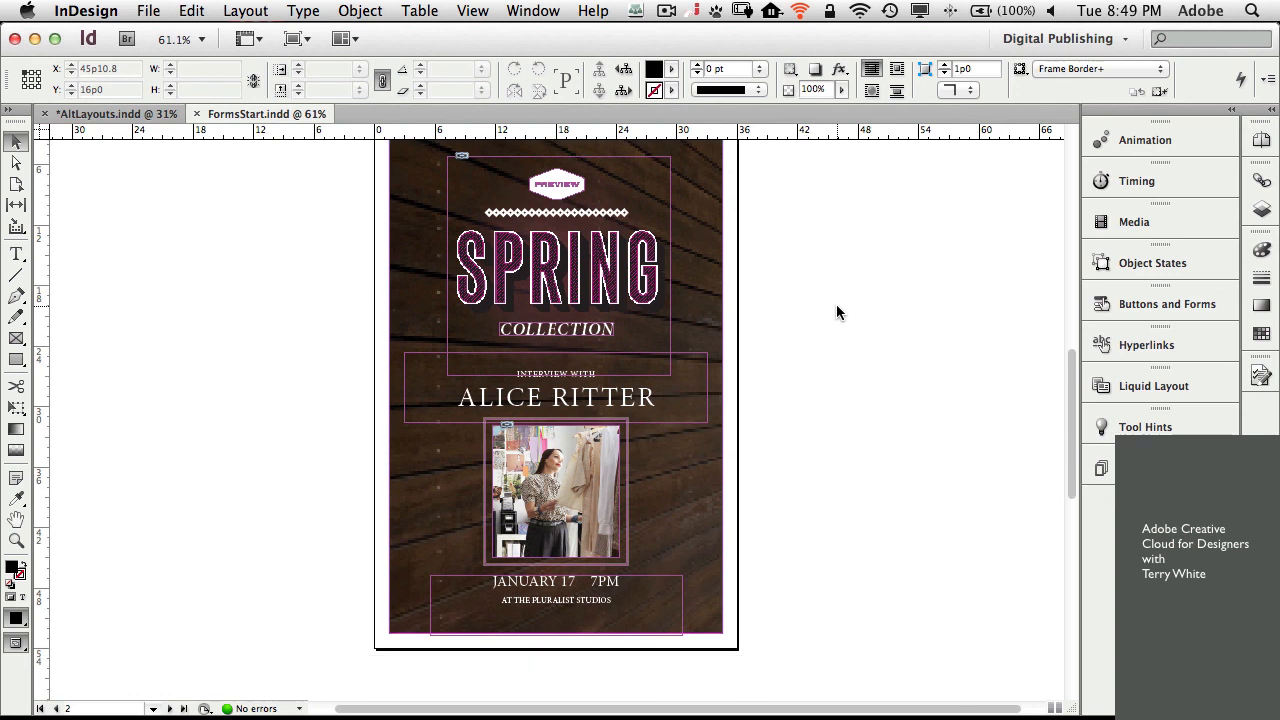
scroll(837, 310, "down", 3)
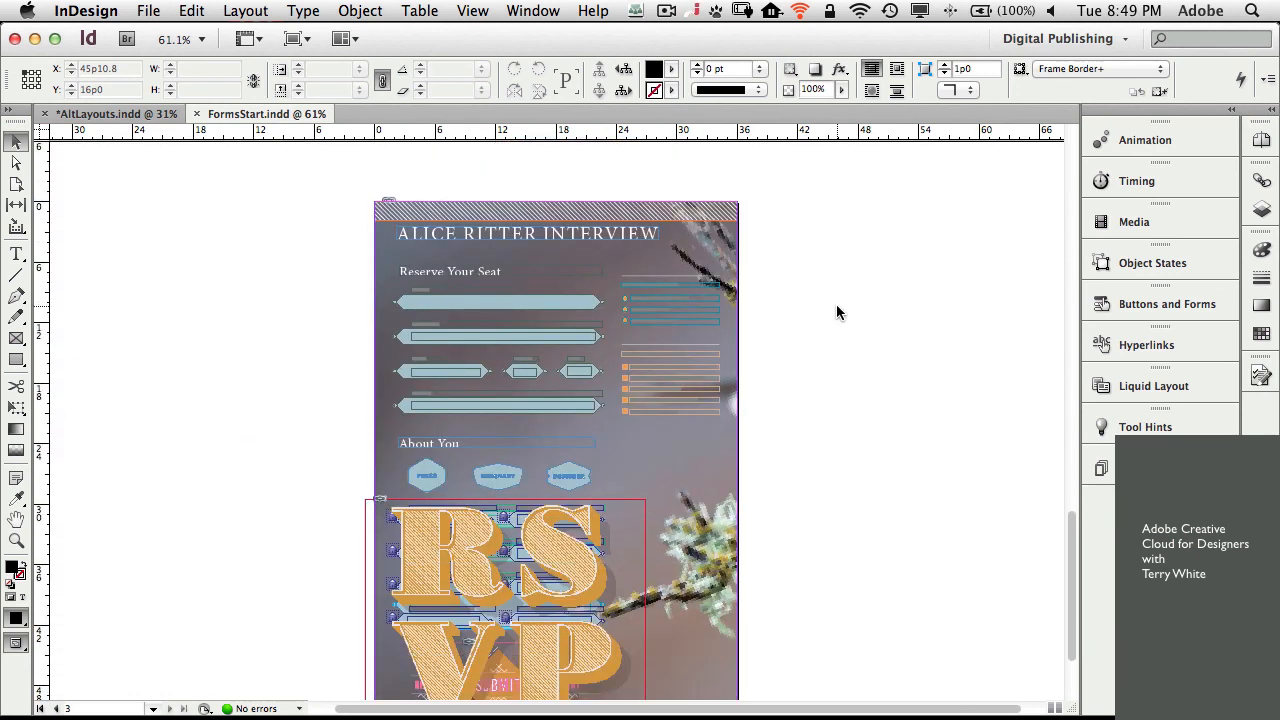
scroll(837, 310, "down", 1)
key("super+equal")
key("super+equal")
key("super+equal")
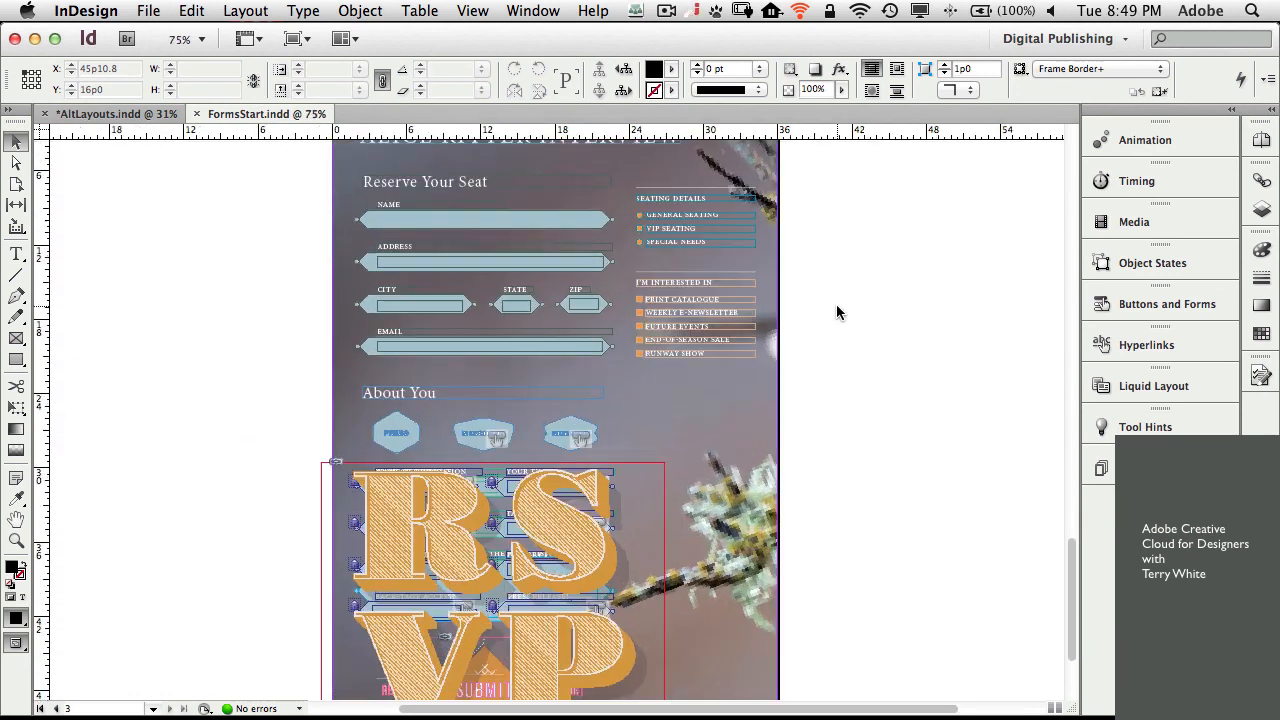
scroll(840, 312, "up", 5)
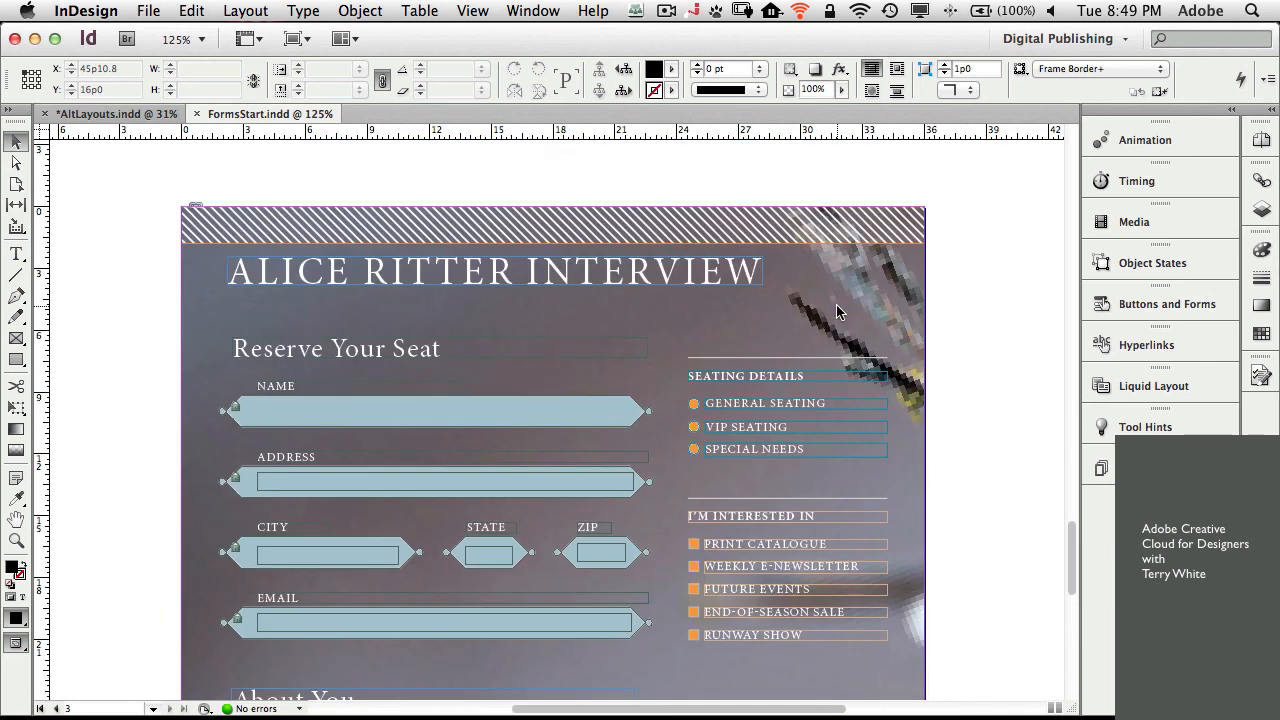
key("super+equal")
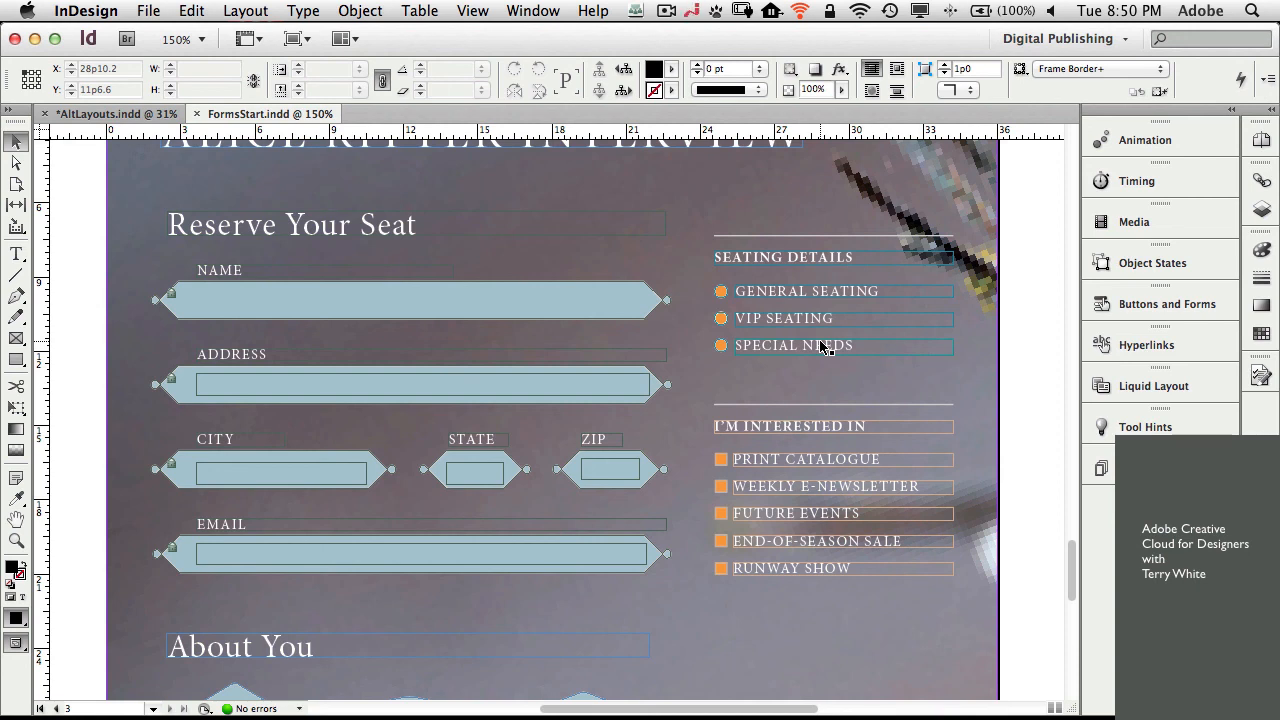
- Draw an empty text frame about 16p2 wide and 1p1 high inside the NAME box and center it vertically there
left_click(15, 255)
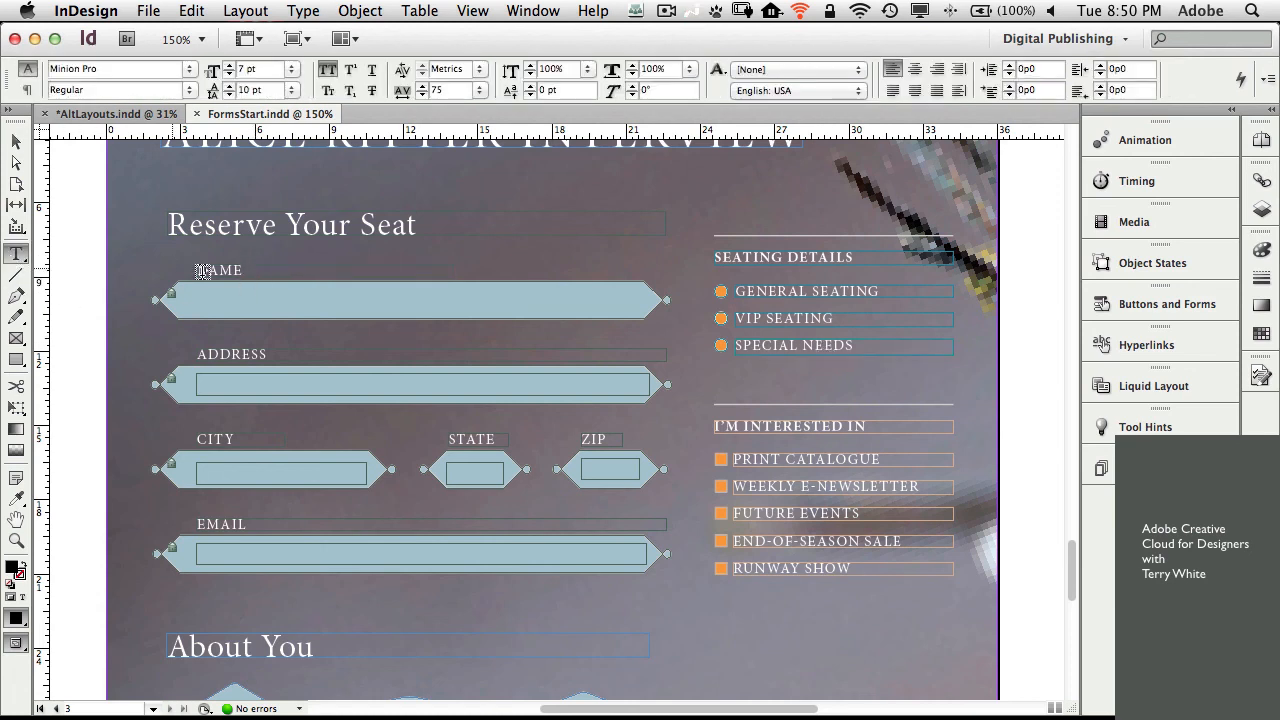
left_click_drag(200, 292, 606, 319)
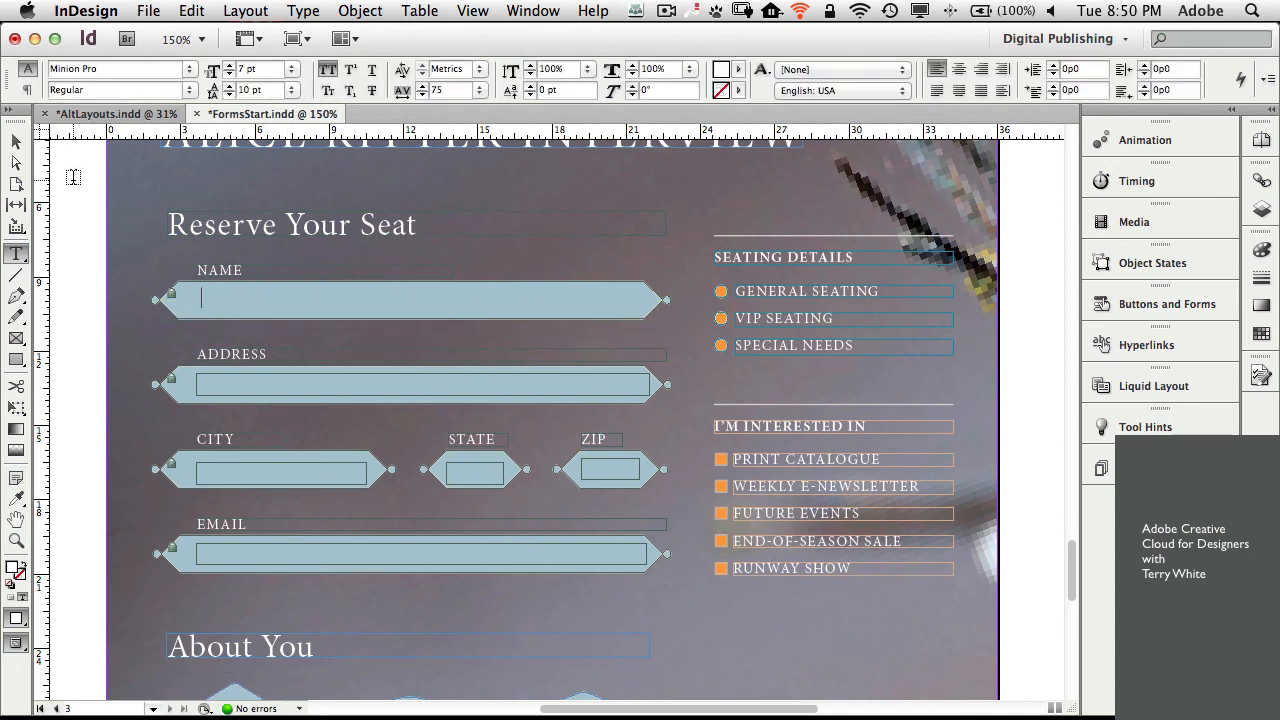
left_click(17, 144)
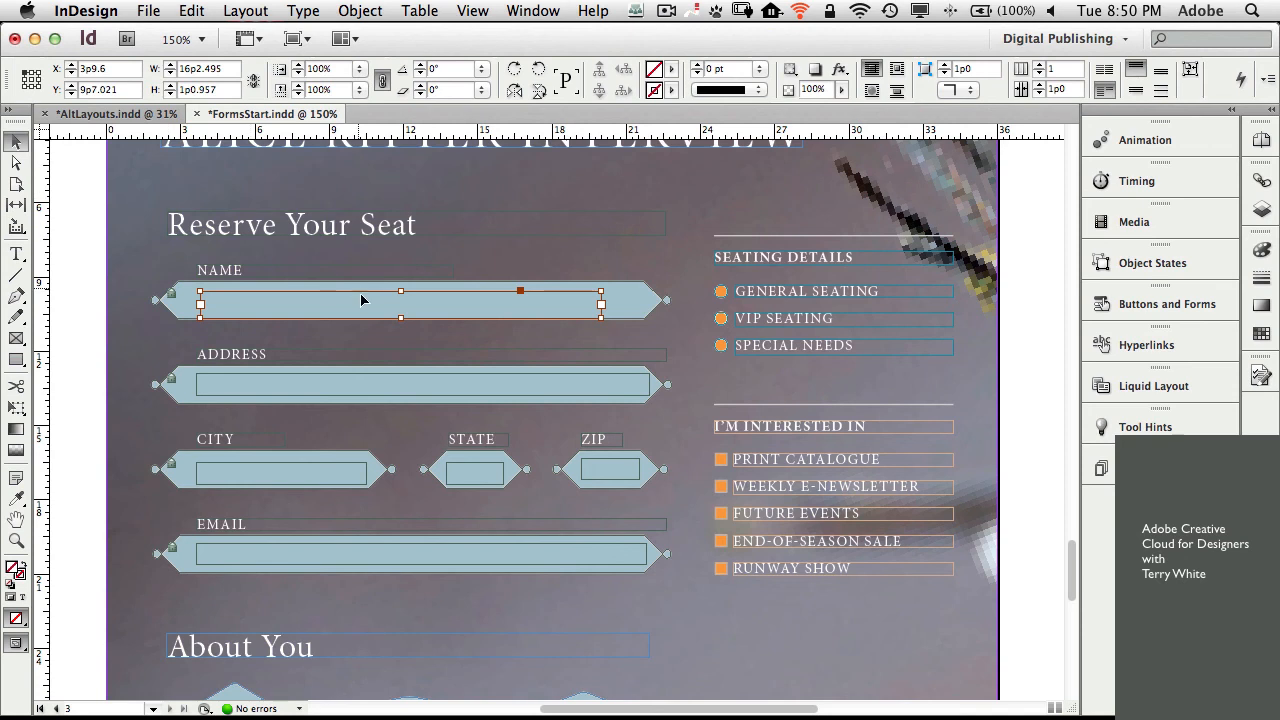
left_click_drag(357, 301, 356, 296)
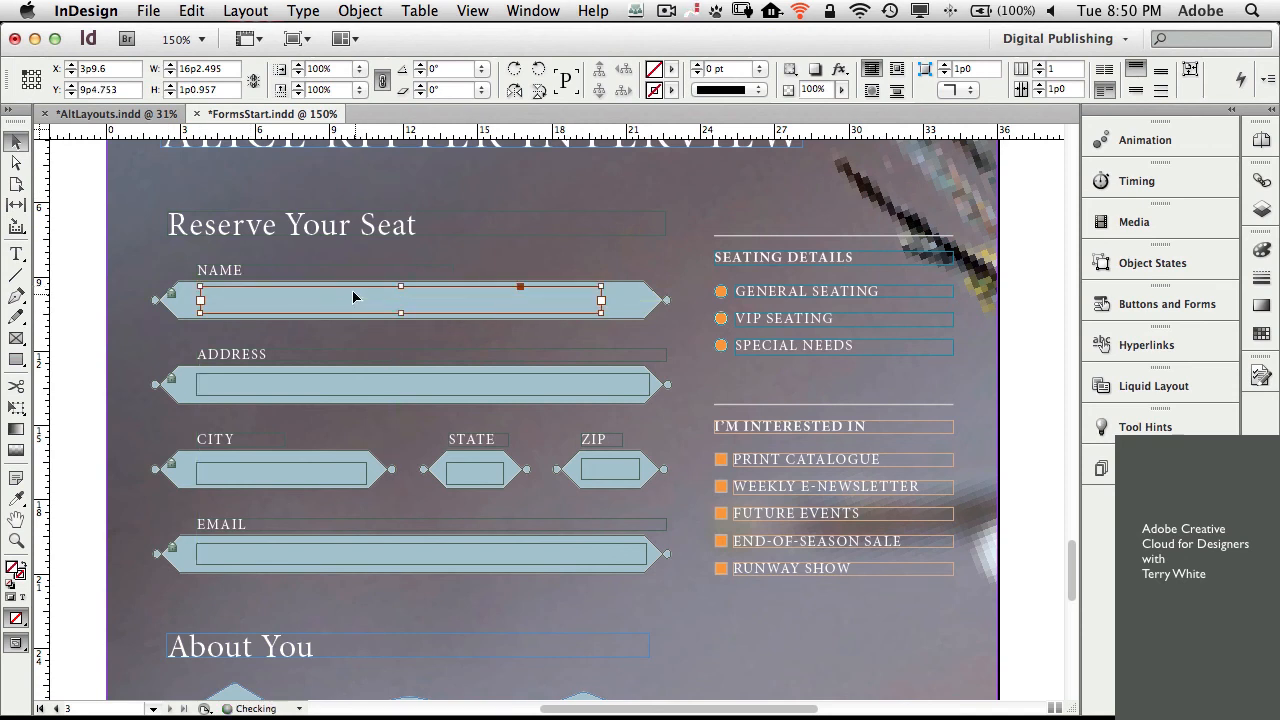
- Convert the empty frame in the NAME box to a PDF text field called Name
left_click(1113, 304)
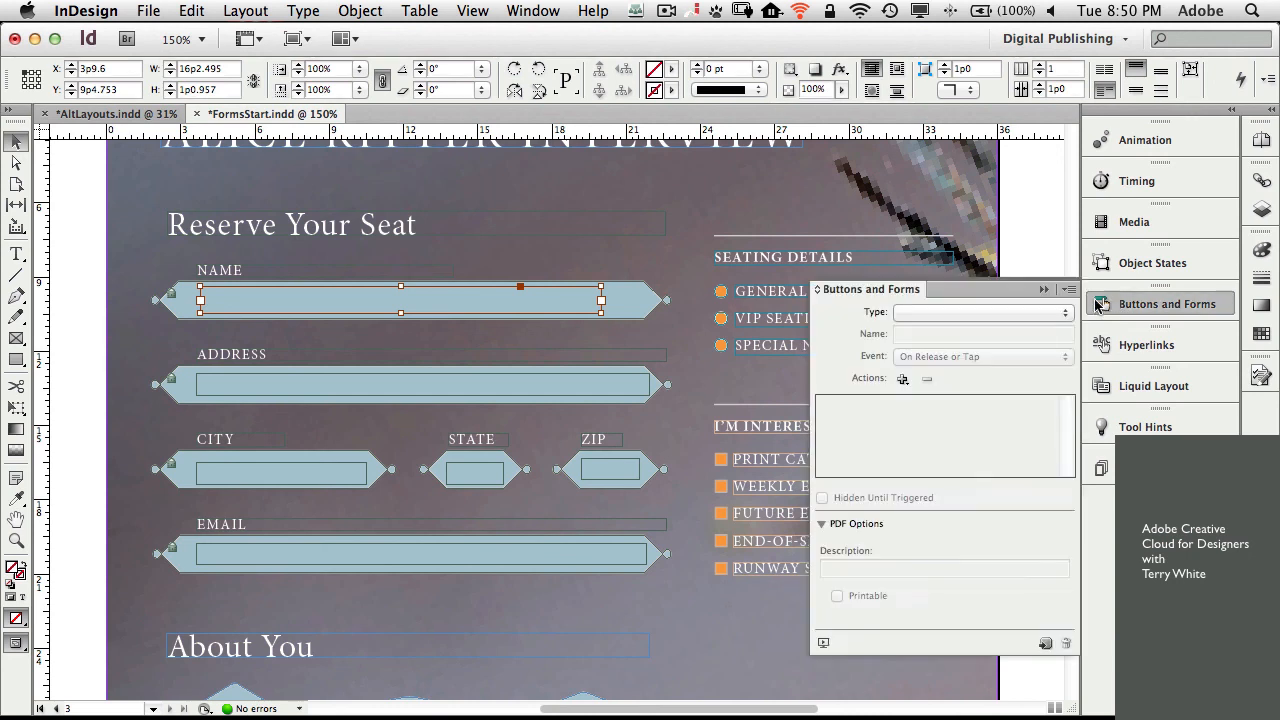
left_click(988, 314)
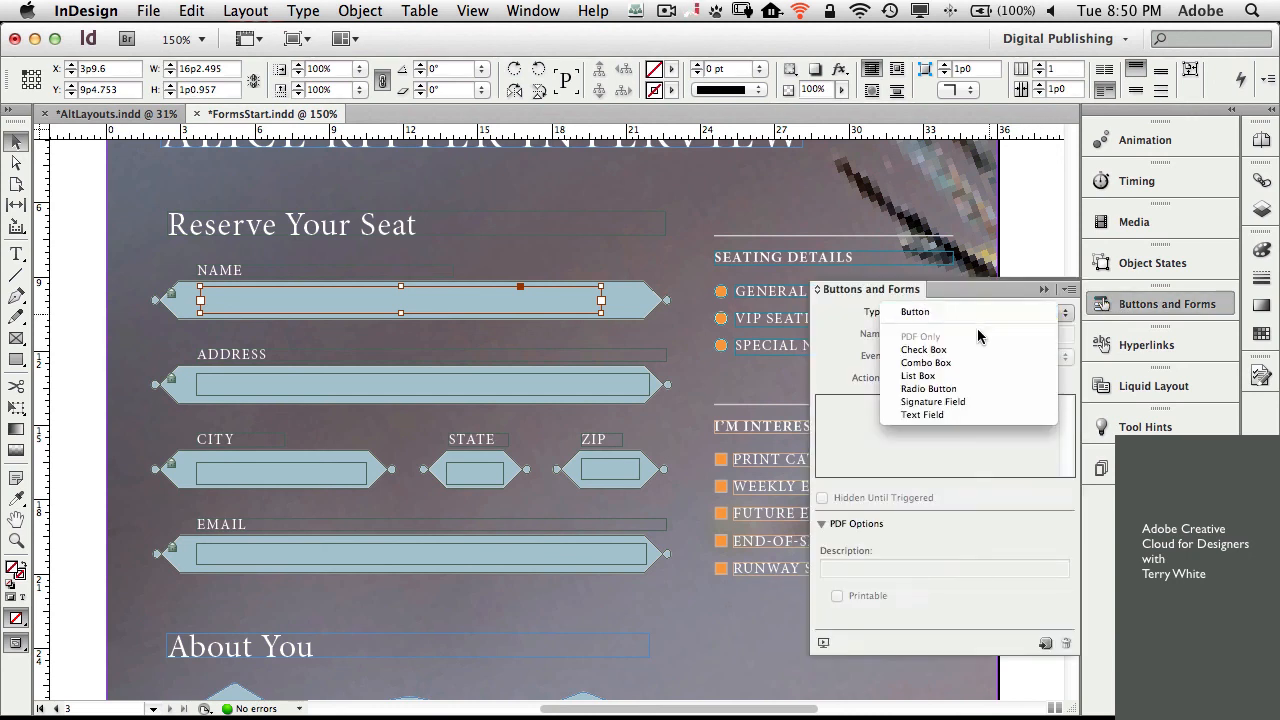
left_click(962, 415)
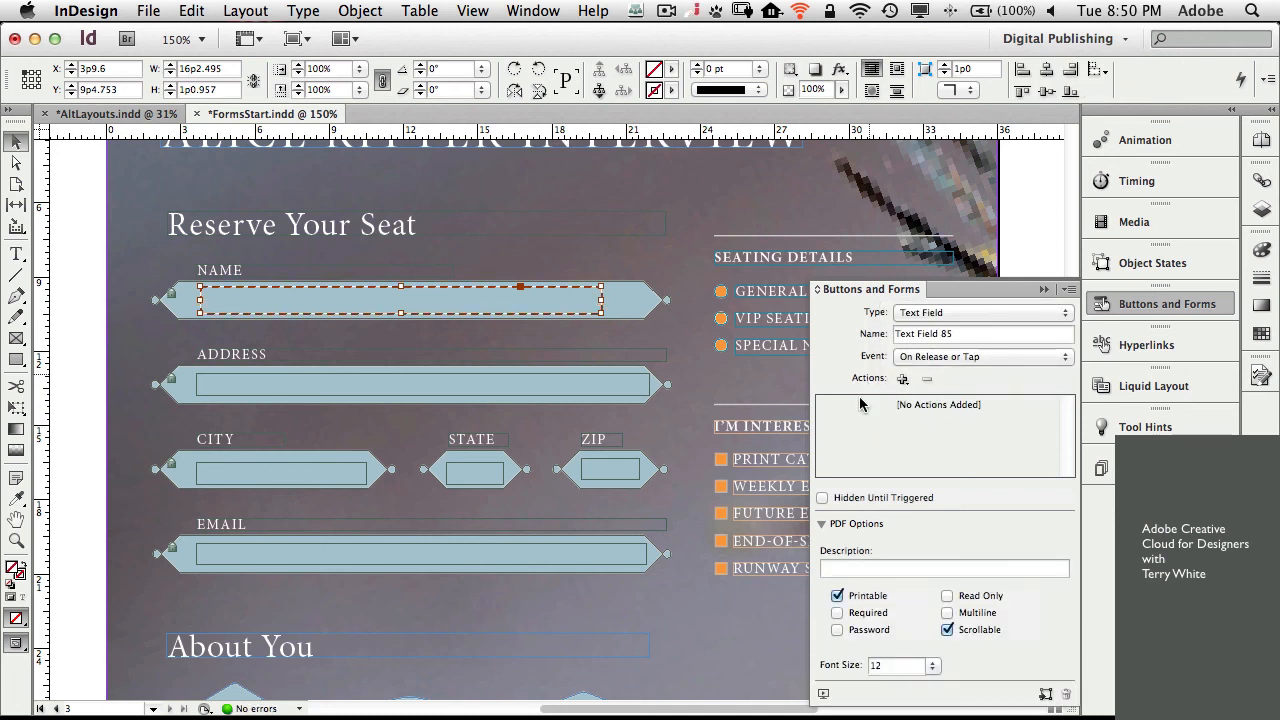
triple_click(962, 334)
type("Name")
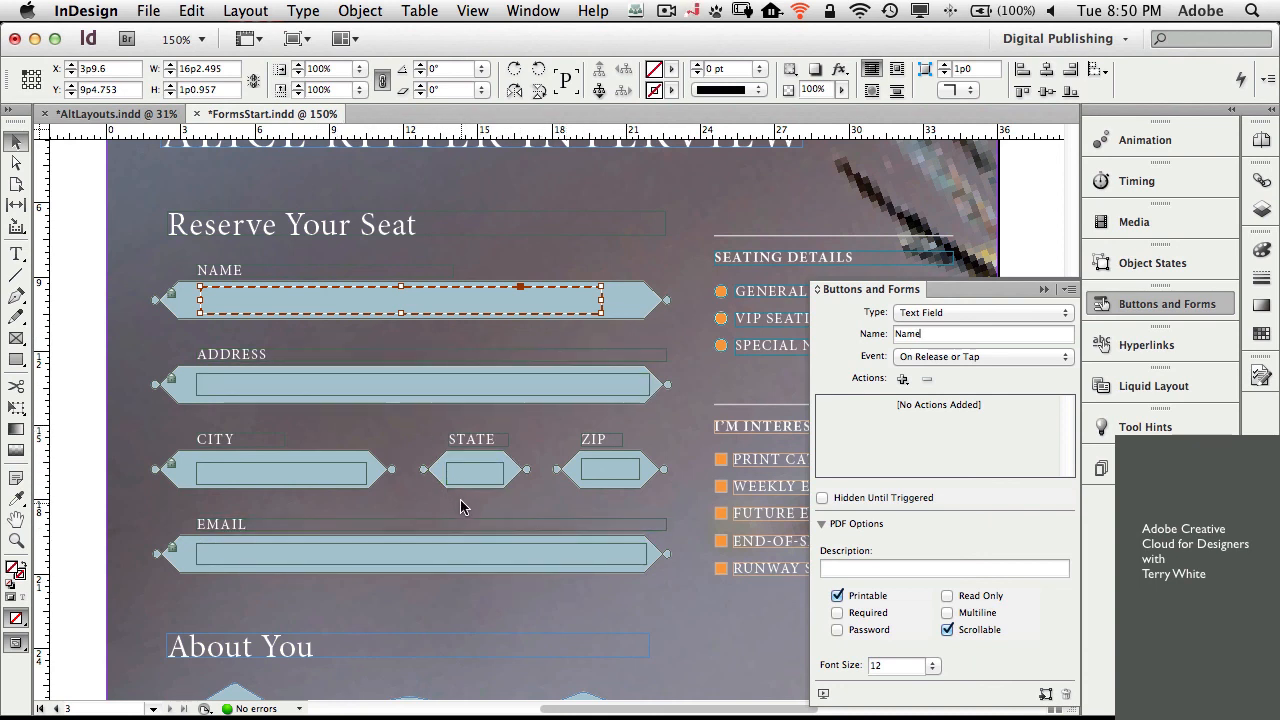
left_click(1044, 291)
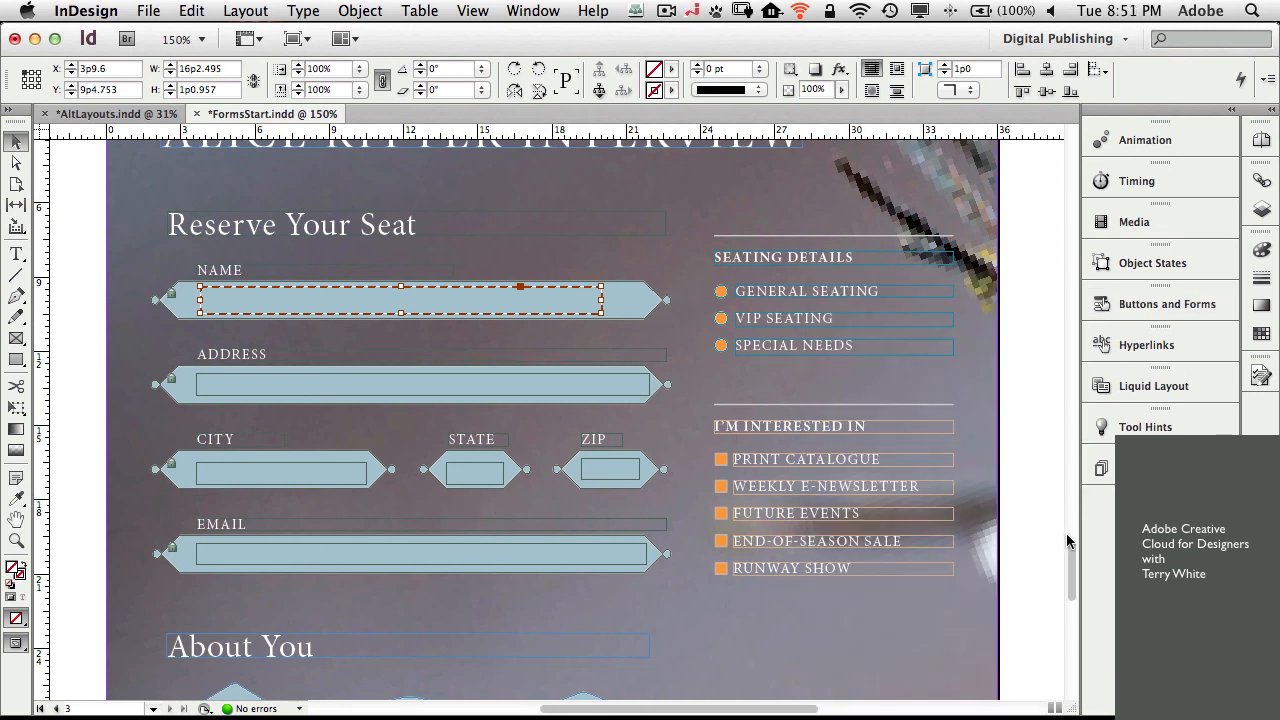
- Examine the RSVP artwork and Submit button in the lower part of the form page, and return to the form's upper part
left_click_drag(1072, 547, 1043, 623)
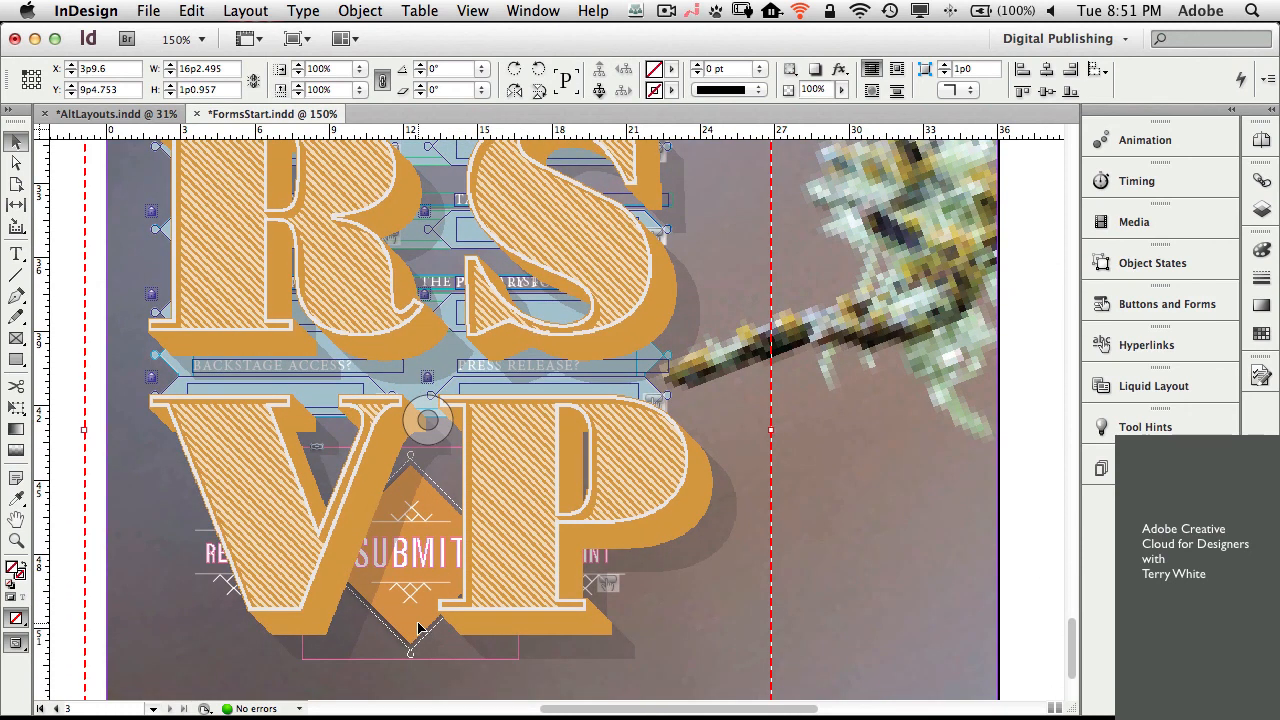
left_click(420, 627)
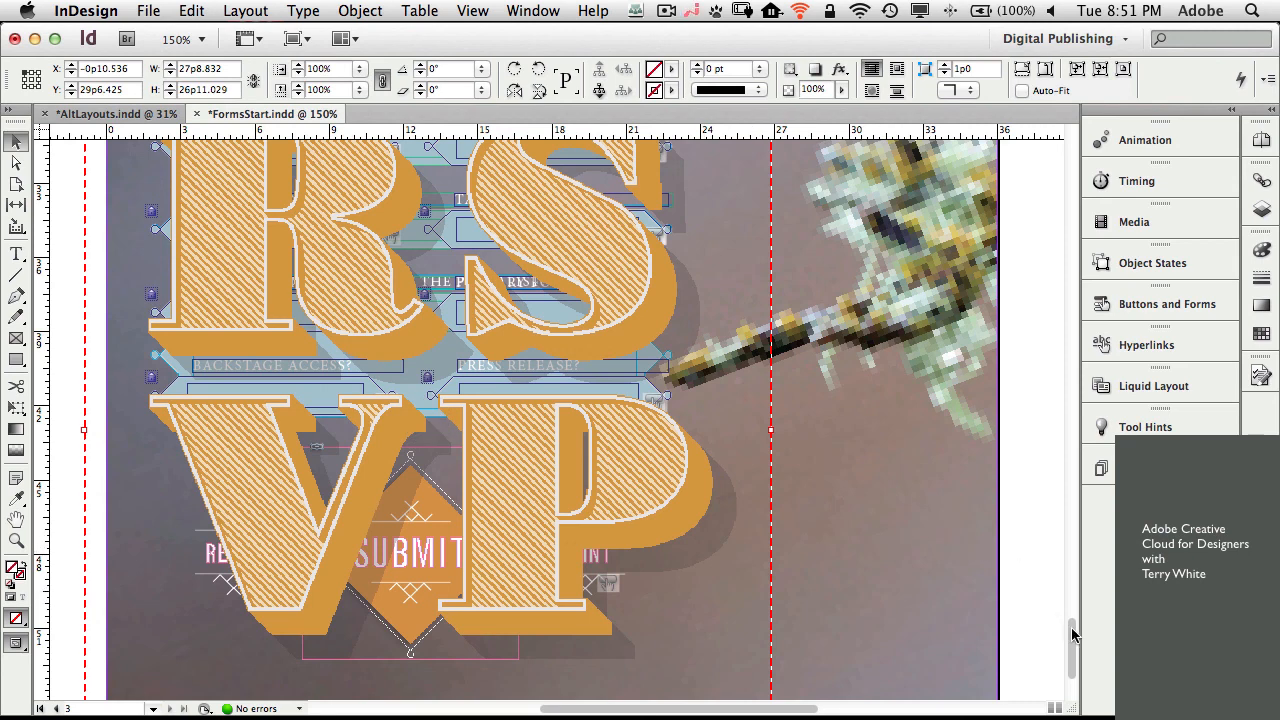
left_click_drag(1072, 634, 1071, 557)
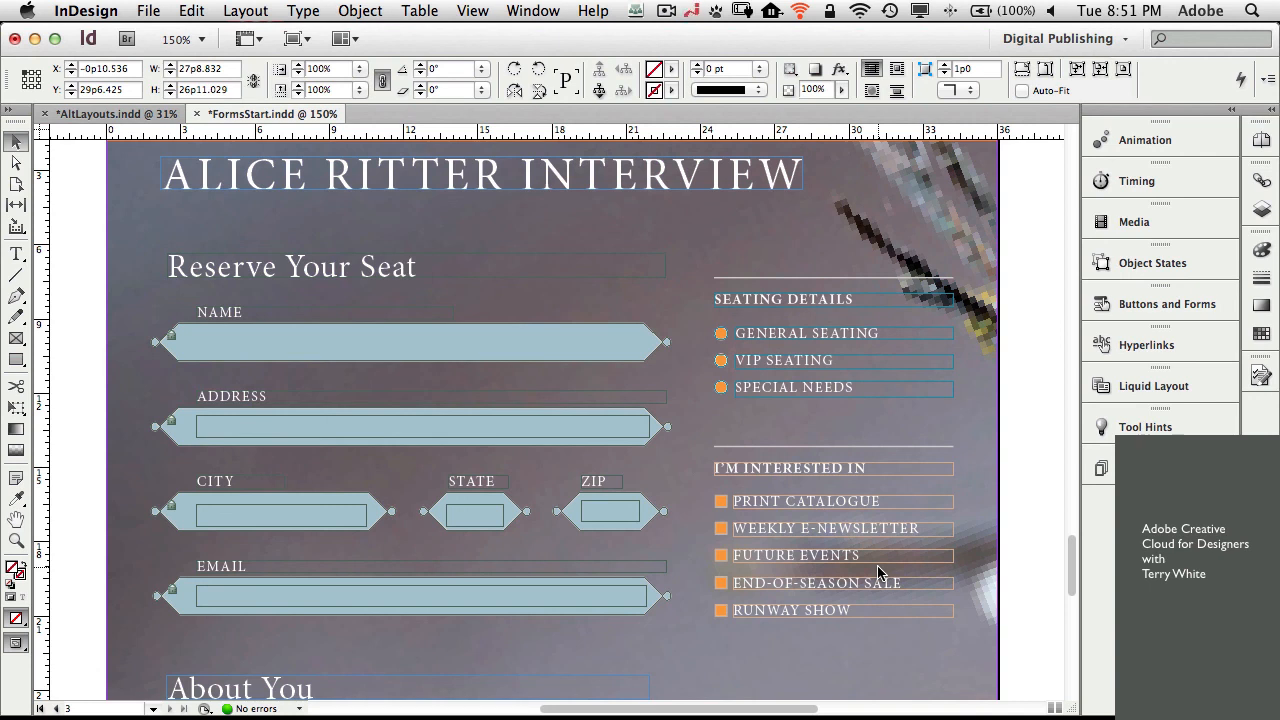
- Switch to FormsFinal.pdf in Acrobat, go to the form on page 3 at 150%, and enter the guest's full name in the NAME field
key("ctrl+Right")
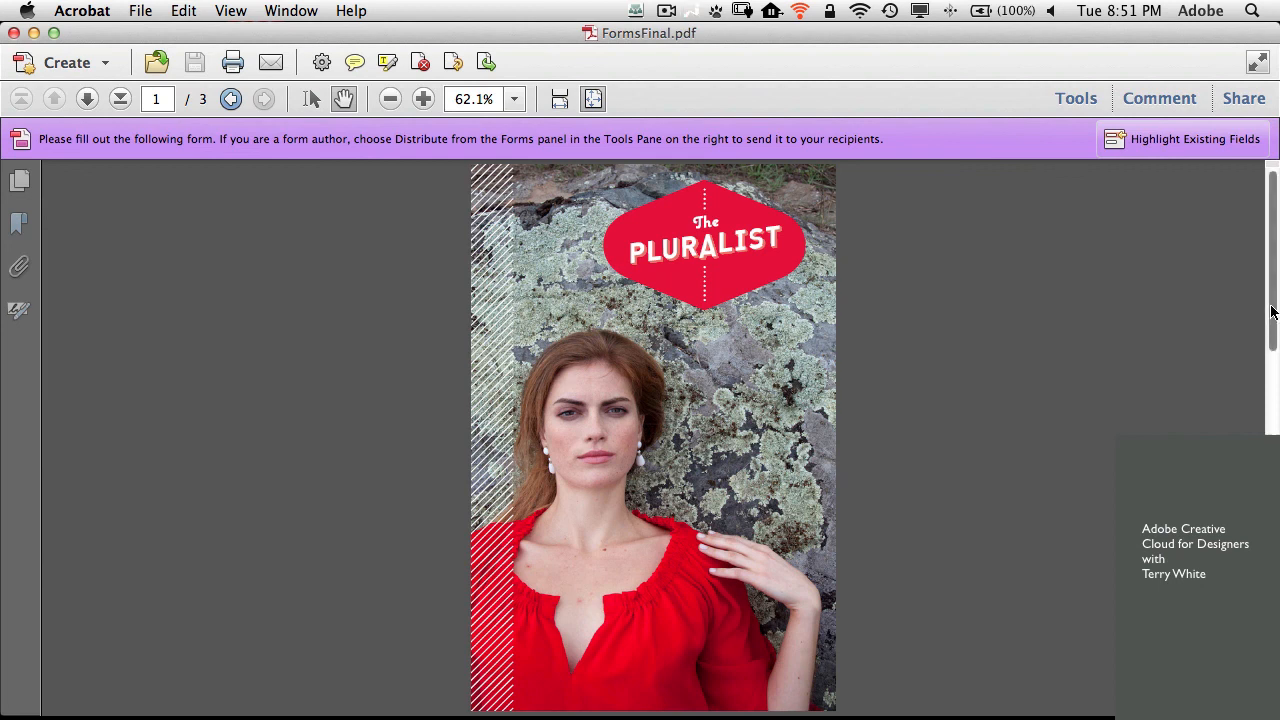
left_click_drag(1272, 312, 1272, 400)
scroll(1054, 534, "down", 2)
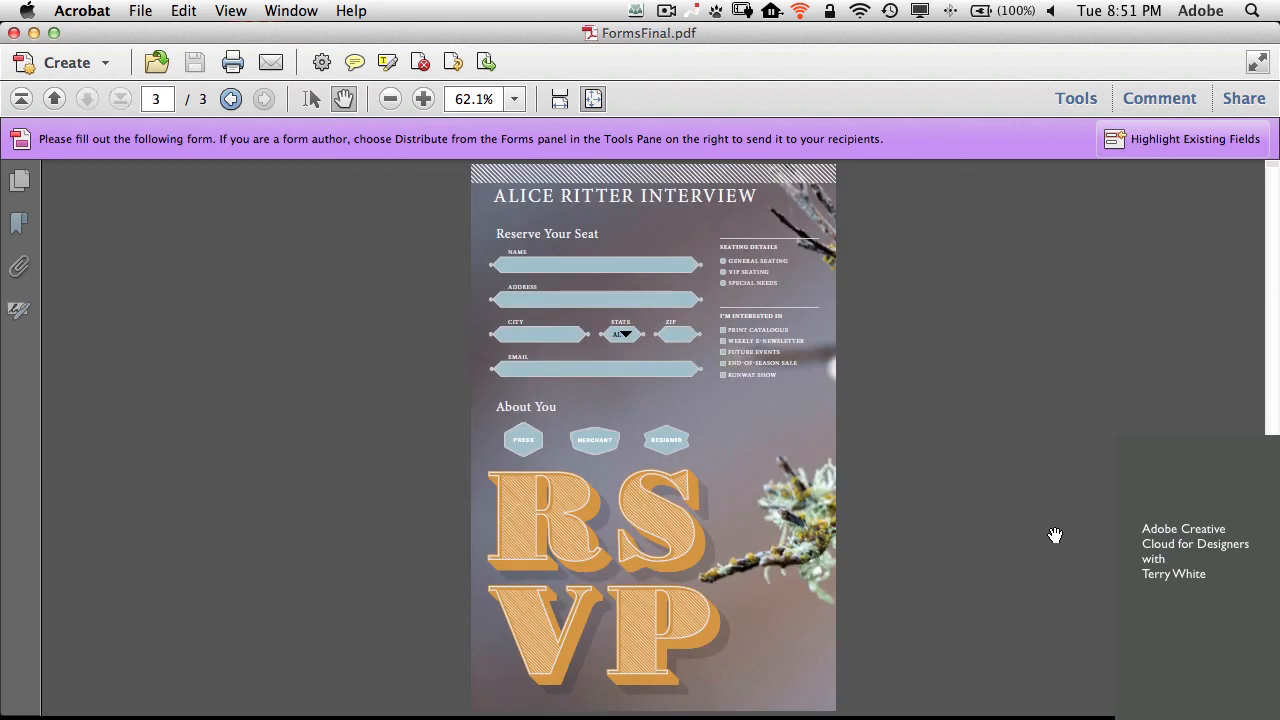
key("super+plus")
key("super+plus")
key("super+plus")
key("super+plus")
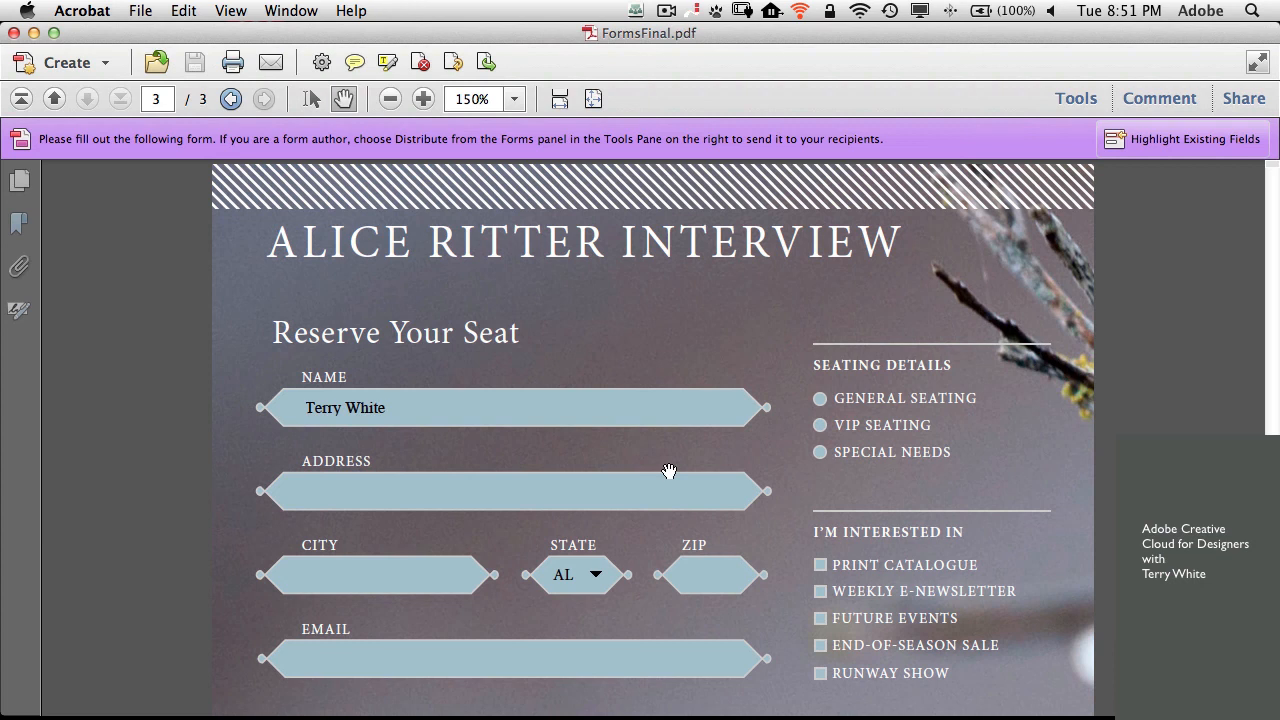
- Select General Seating under Seating Details, and enable Weekly E-Newsletter and Print Catalogue under I'm Interested In
scroll(669, 474, "down", 2)
left_click(818, 370)
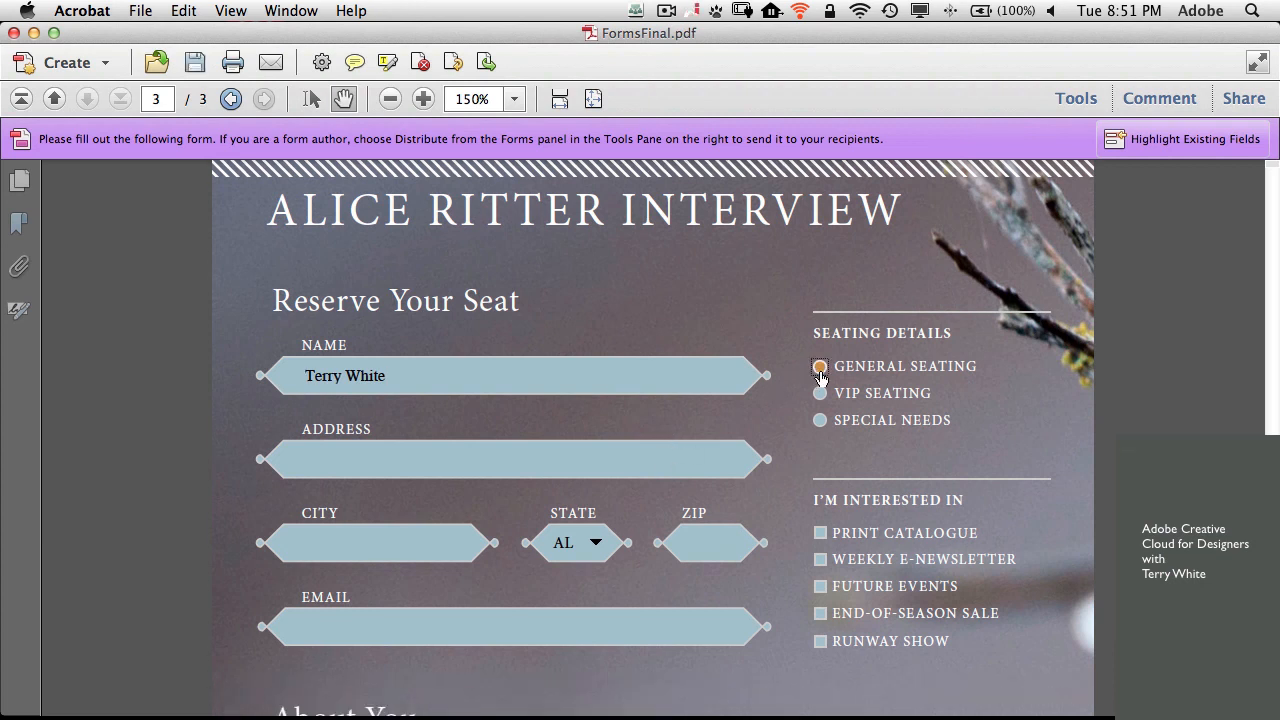
left_click(821, 561)
left_click(820, 538)
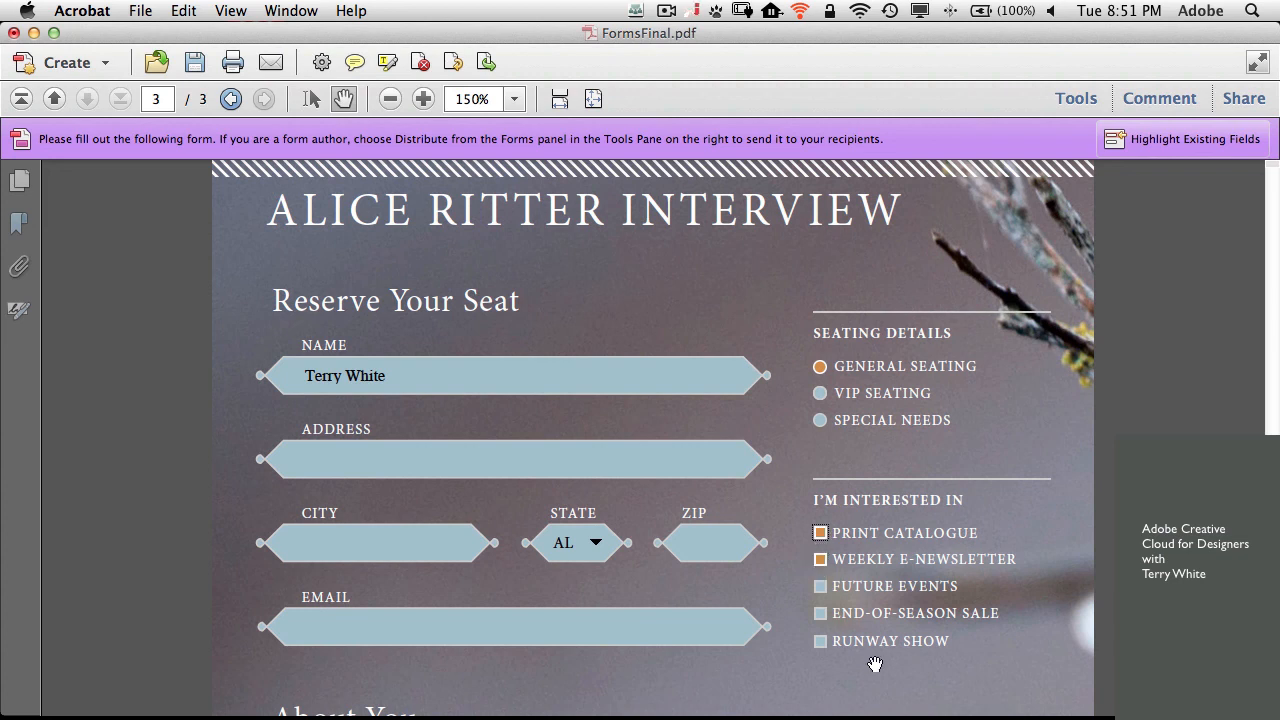
- Choose Designer under About You and review the fields it reveals
scroll(875, 664, "down", 3)
scroll(875, 664, "down", 5)
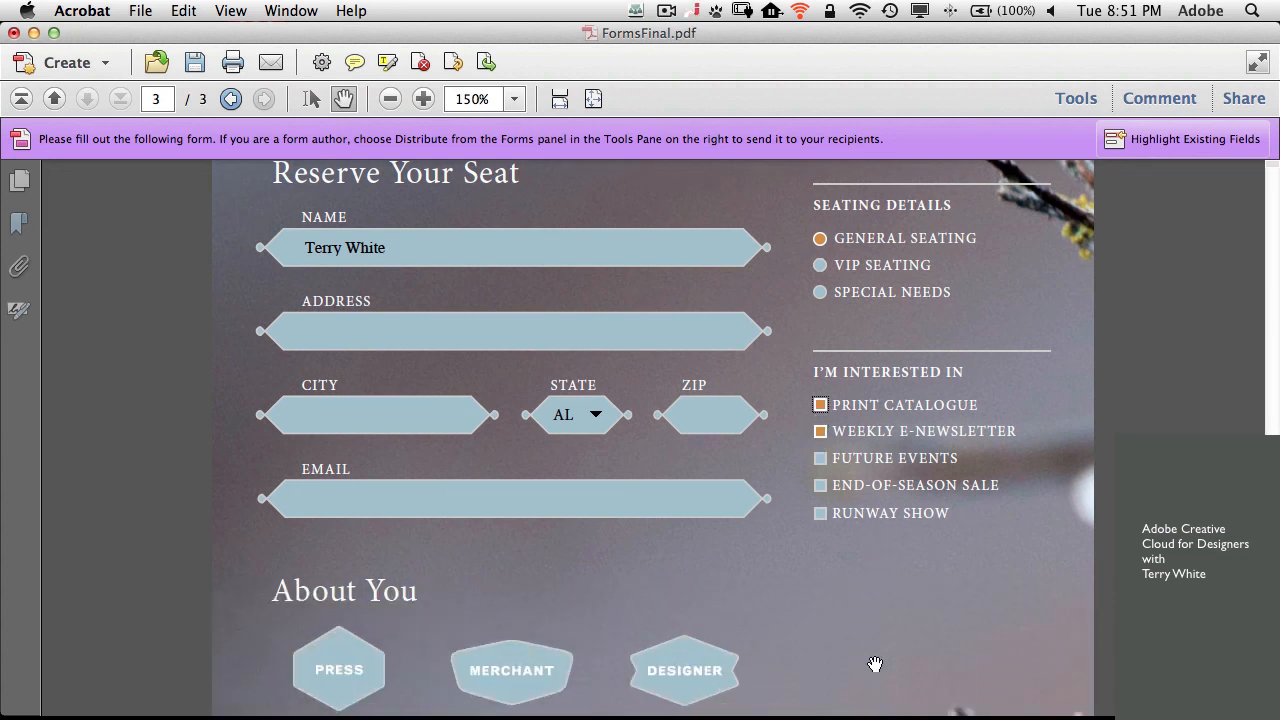
scroll(875, 677, "down", 4)
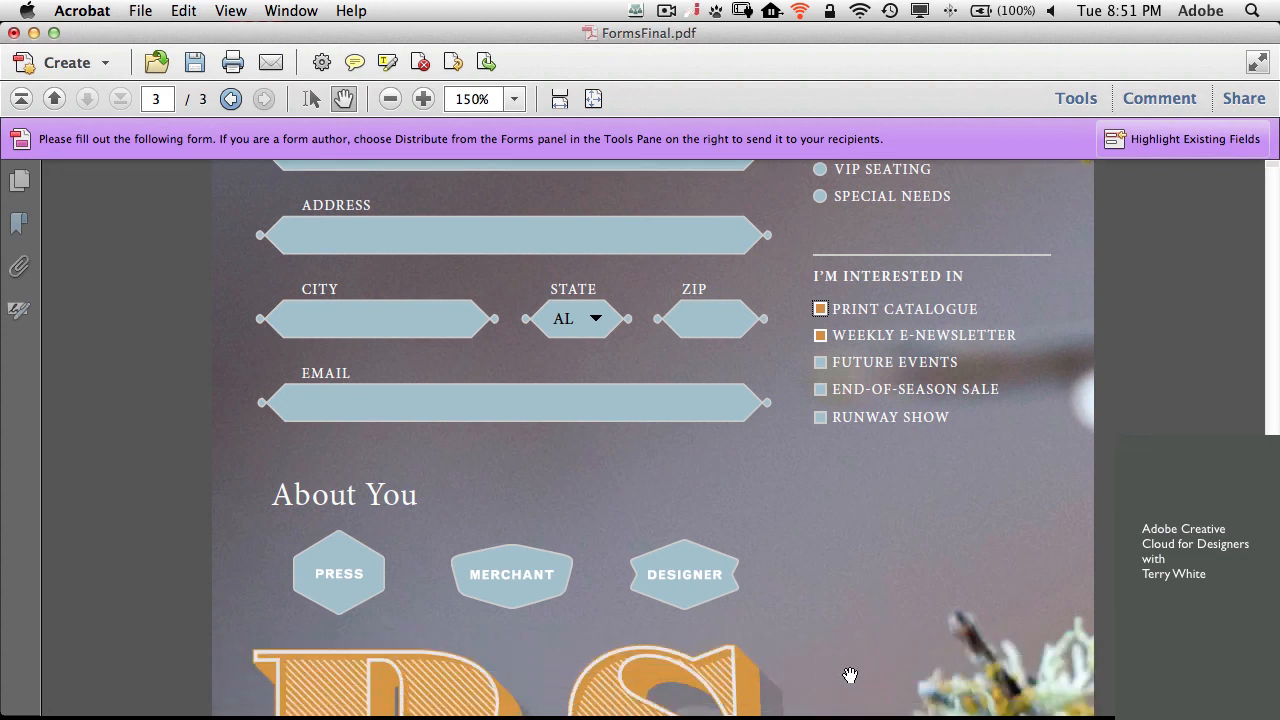
left_click(670, 558)
scroll(677, 557, "down", 1)
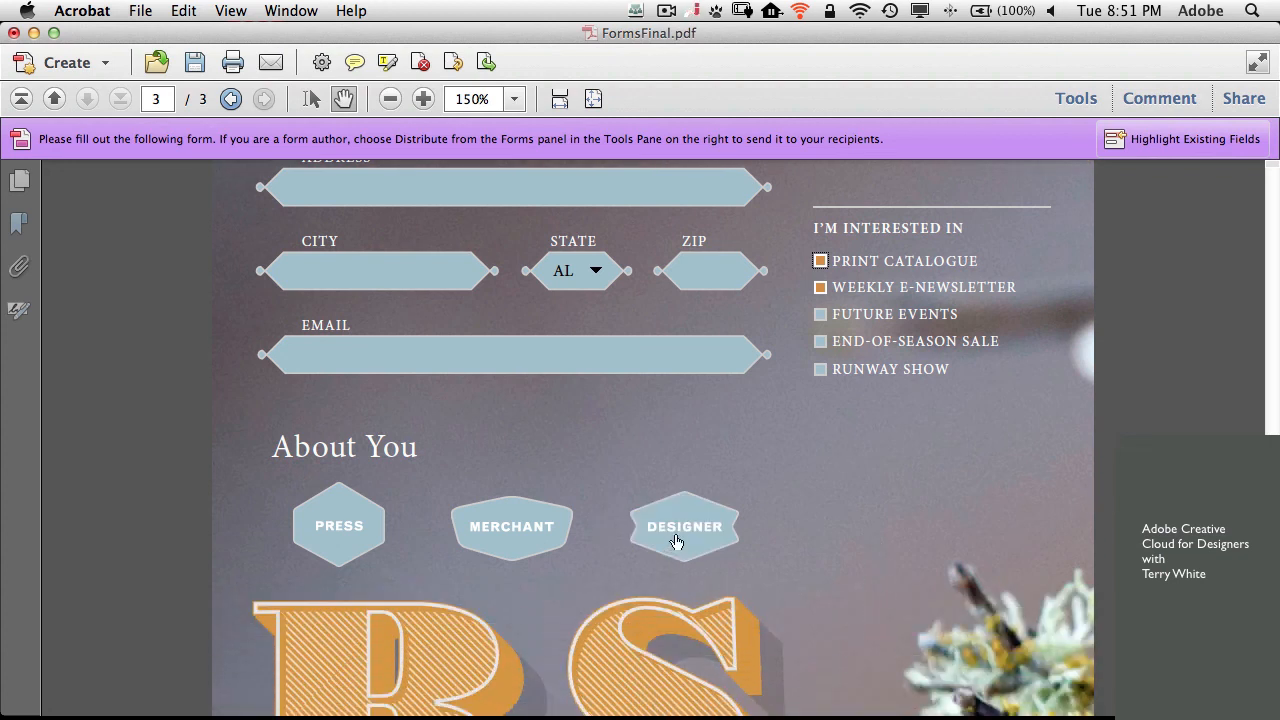
left_click(680, 528)
scroll(902, 513, "down", 5)
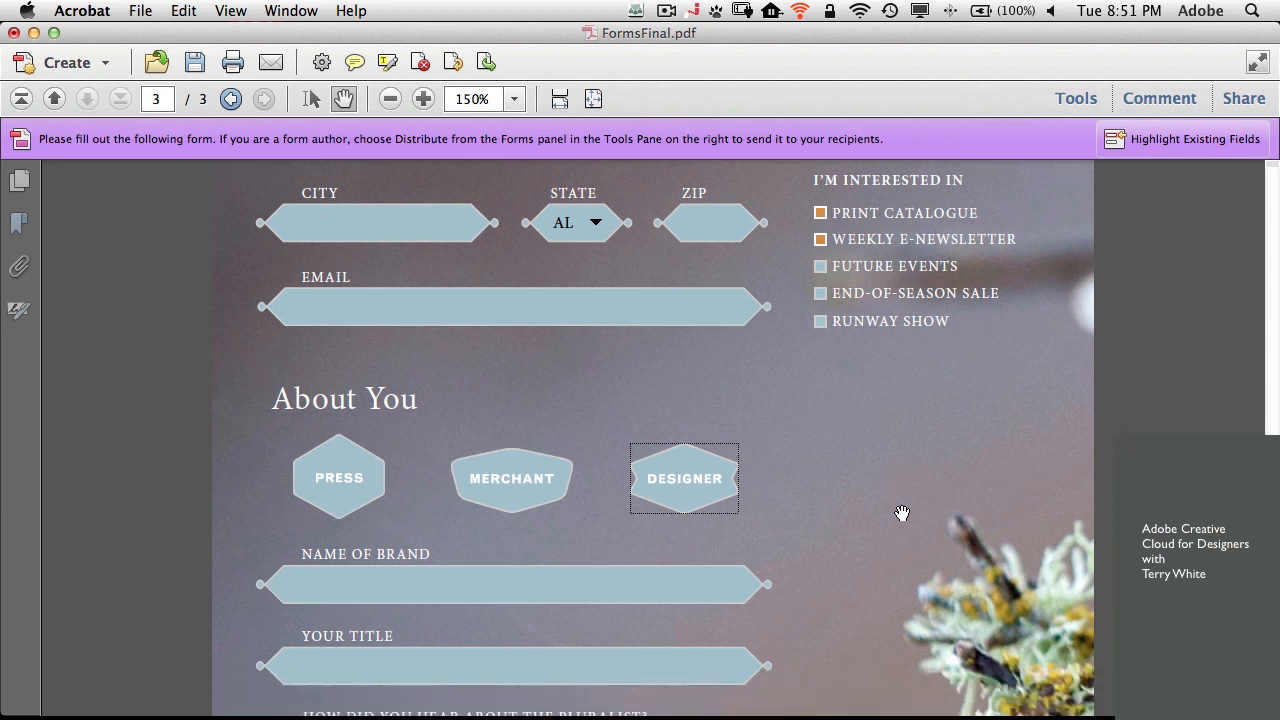
scroll(902, 513, "down", 5)
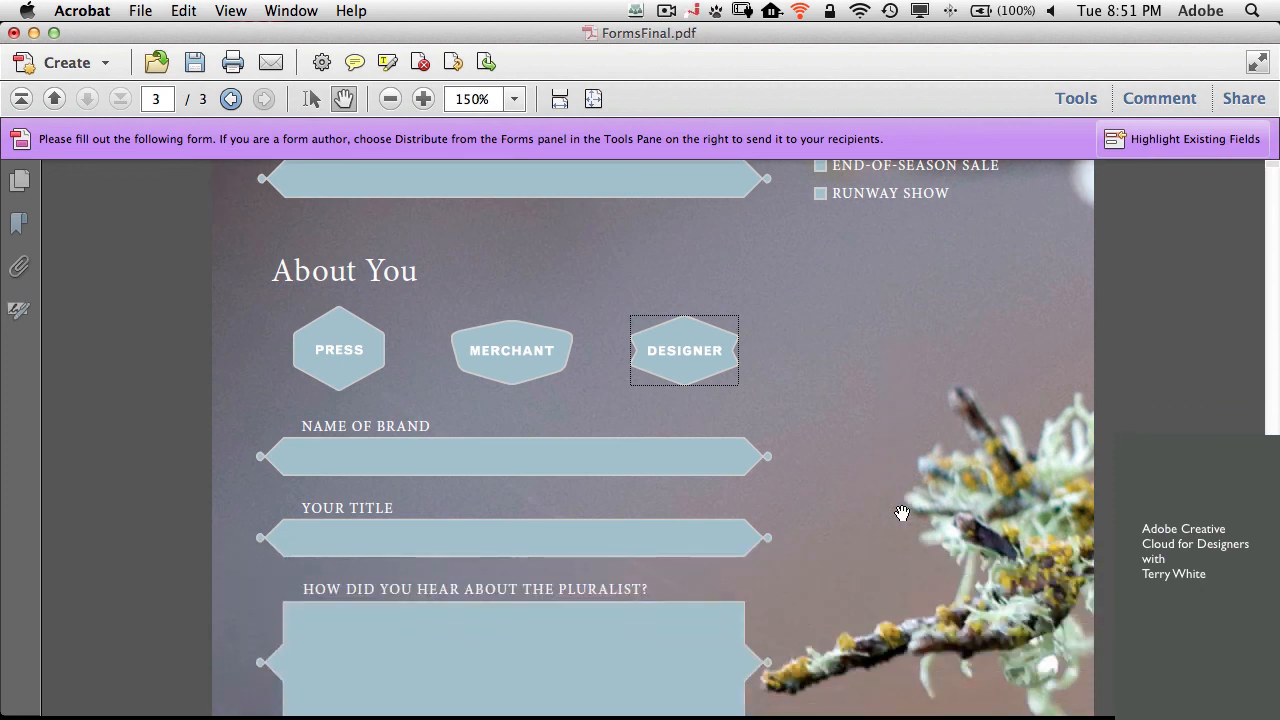
- Review the lower form fields and the Reset, Submit and Print buttons at the end of the form
scroll(902, 513, "down", 5)
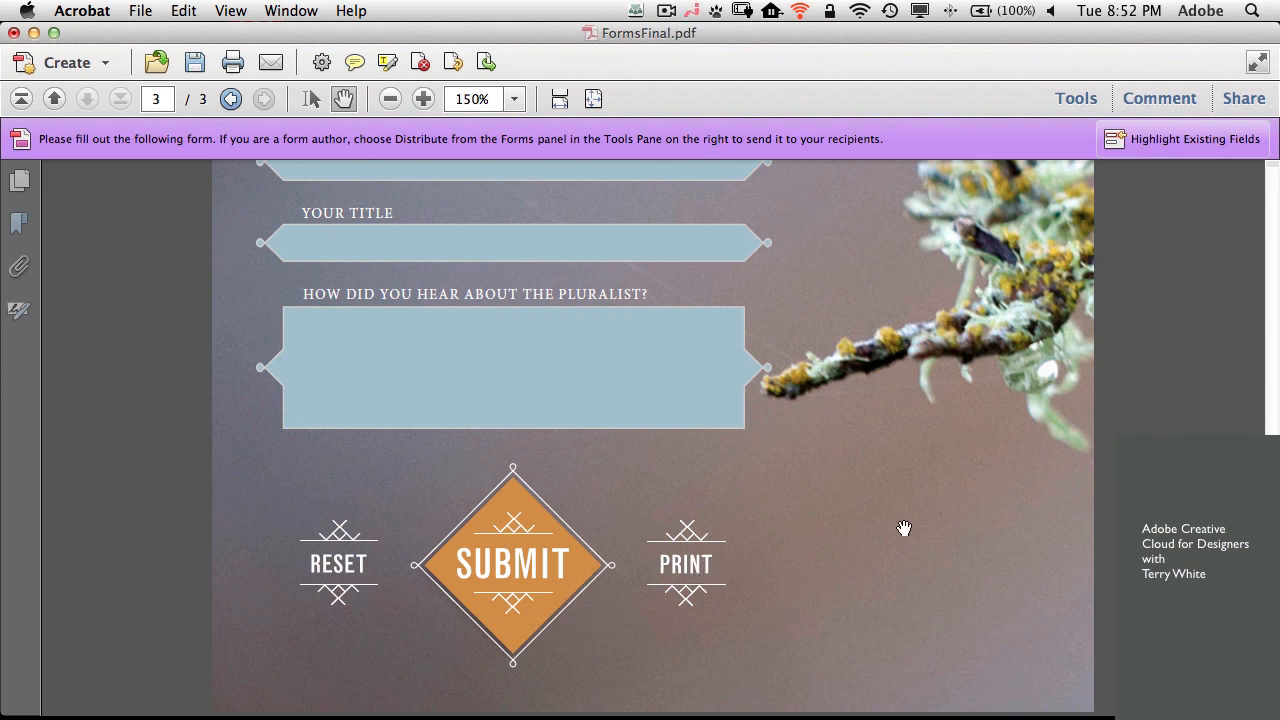
scroll(903, 529, "up", 2)
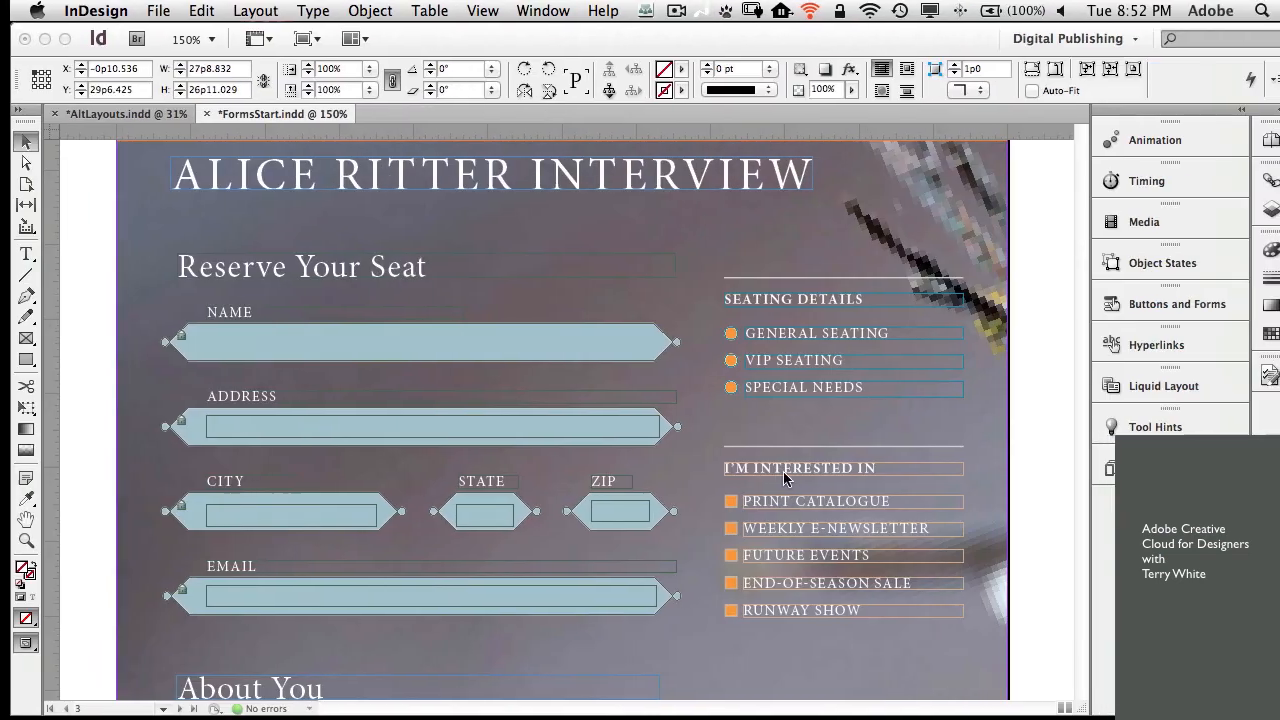
- Switch to AltLayouts.indd in InDesign, add a page based on A-Master after page 2 of the iPad V layout, and return to page 2
left_click(147, 116)
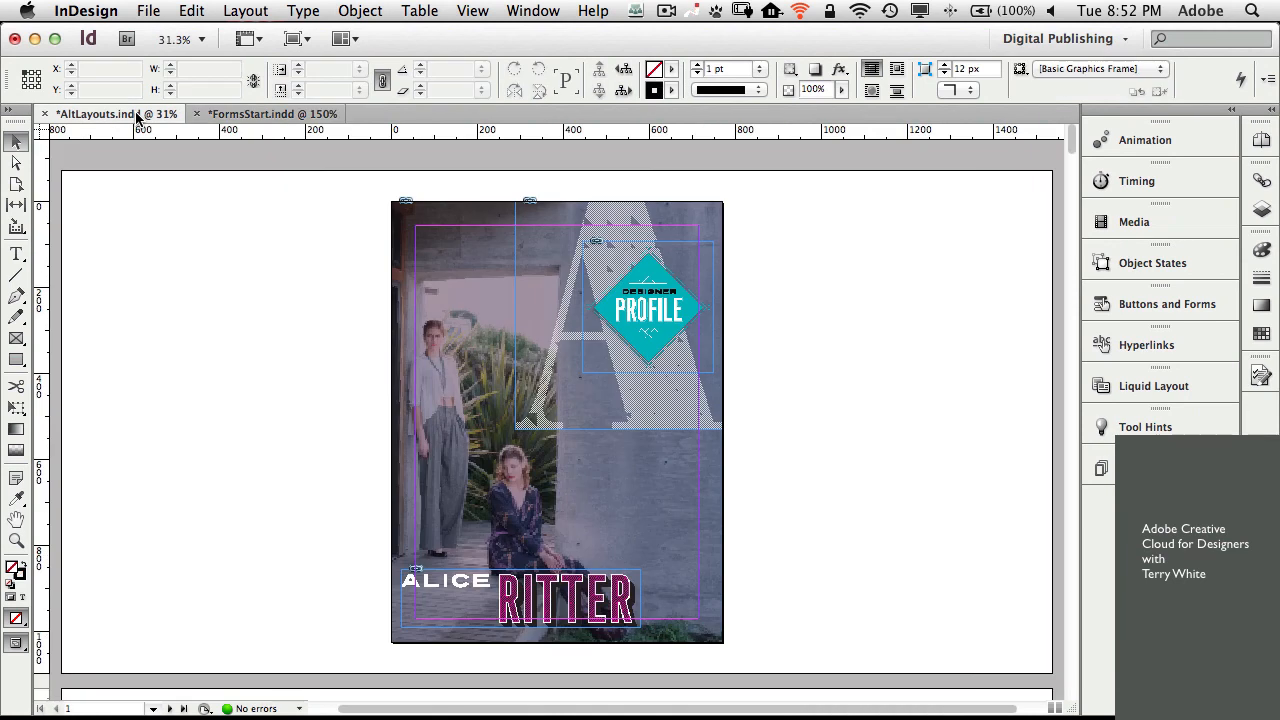
key("super+minus")
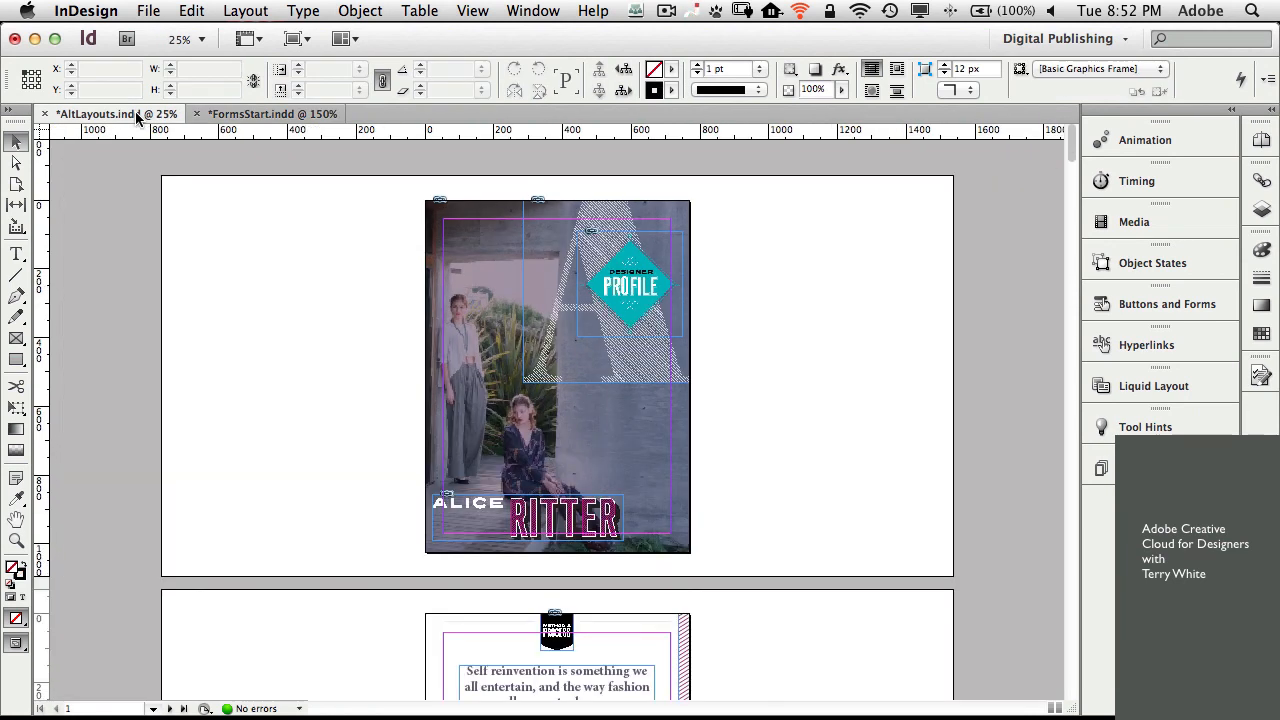
scroll(577, 583, "down", 5)
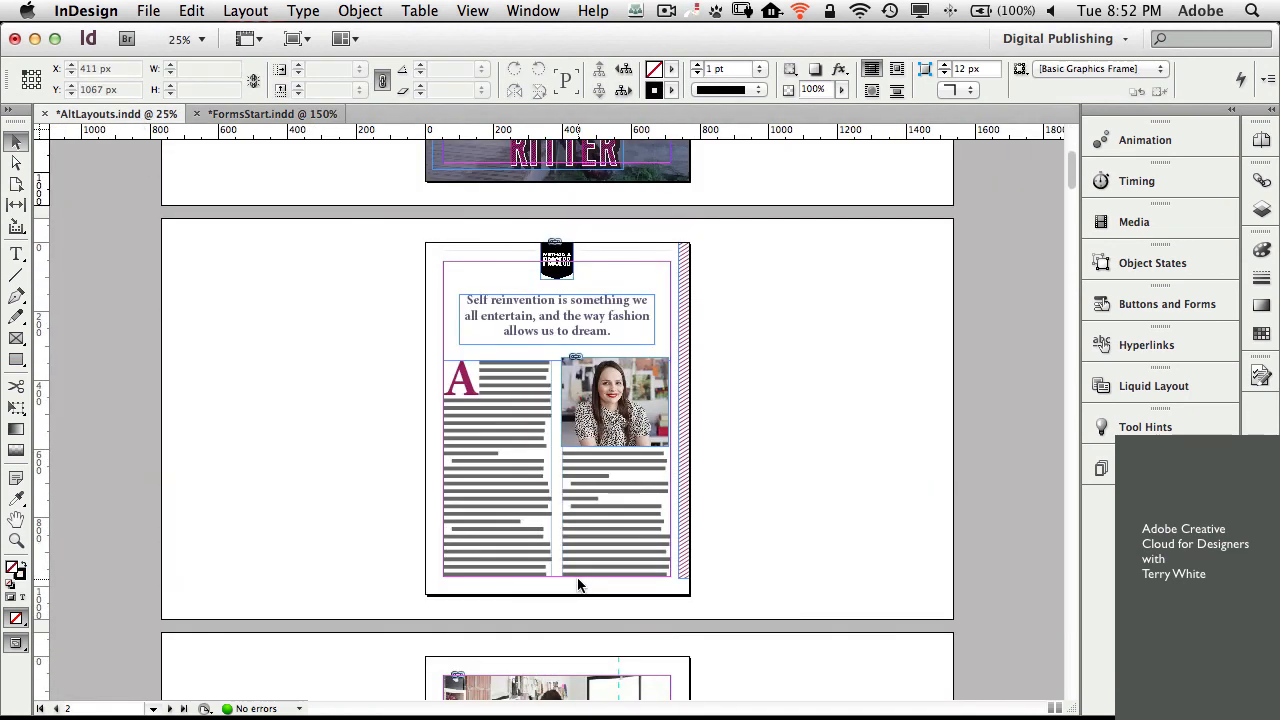
key("super+equal")
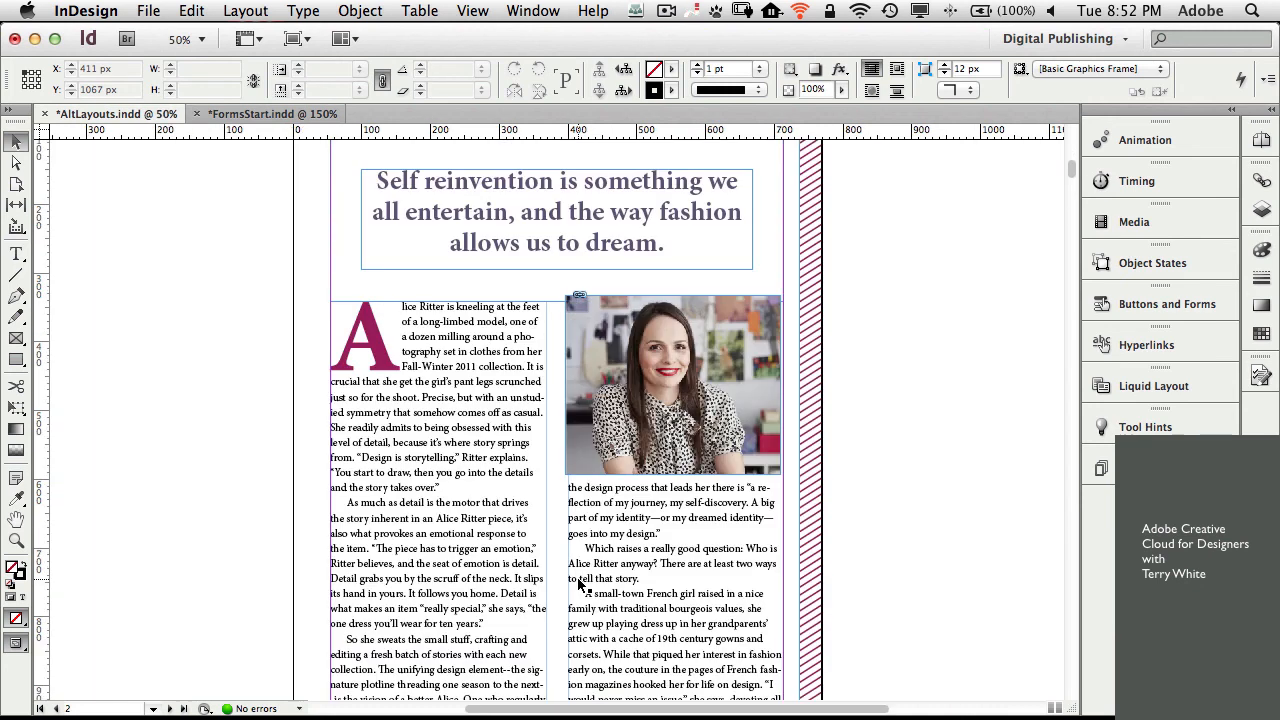
scroll(580, 584, "up", 4)
scroll(580, 586, "down", 1)
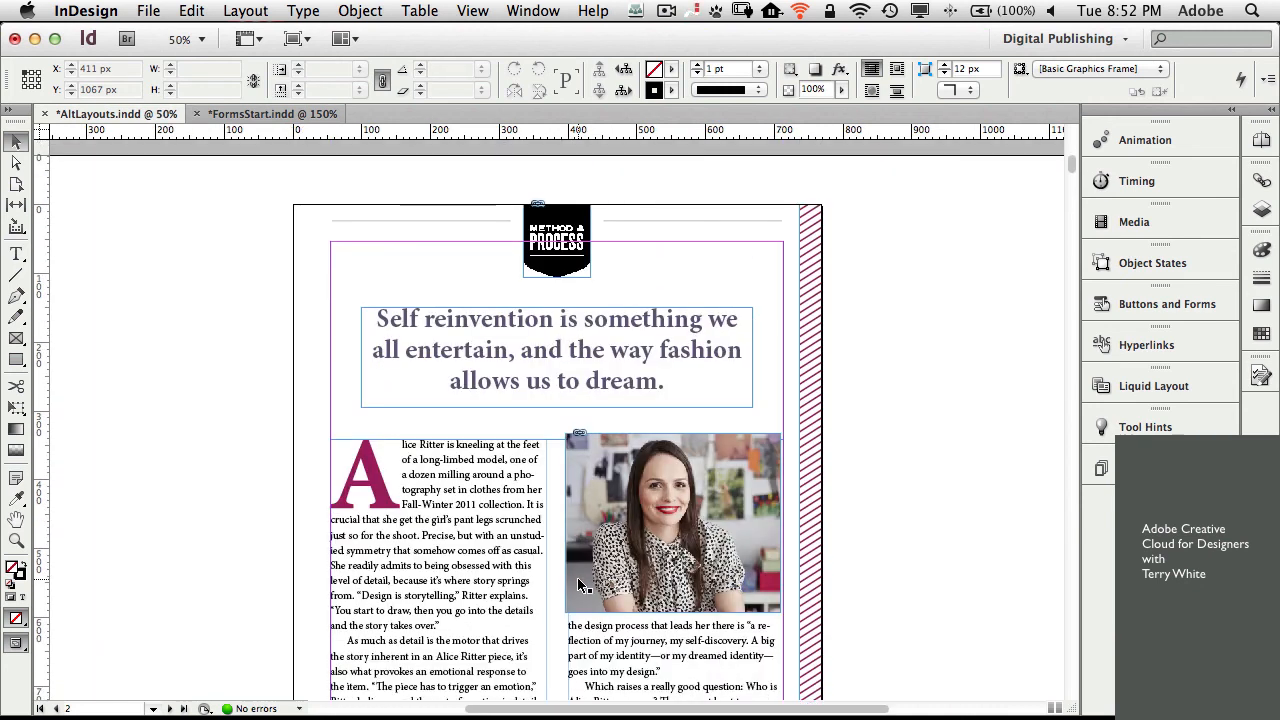
left_click(1259, 141)
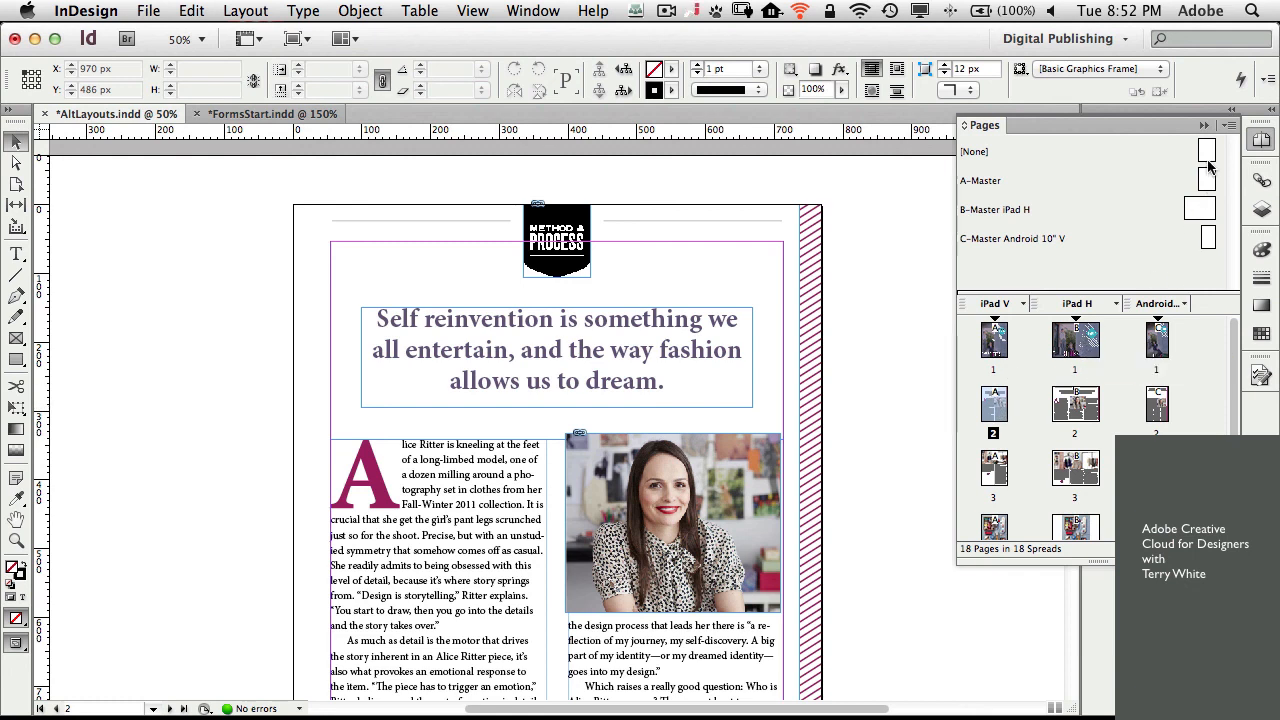
left_click_drag(1207, 178, 1018, 405)
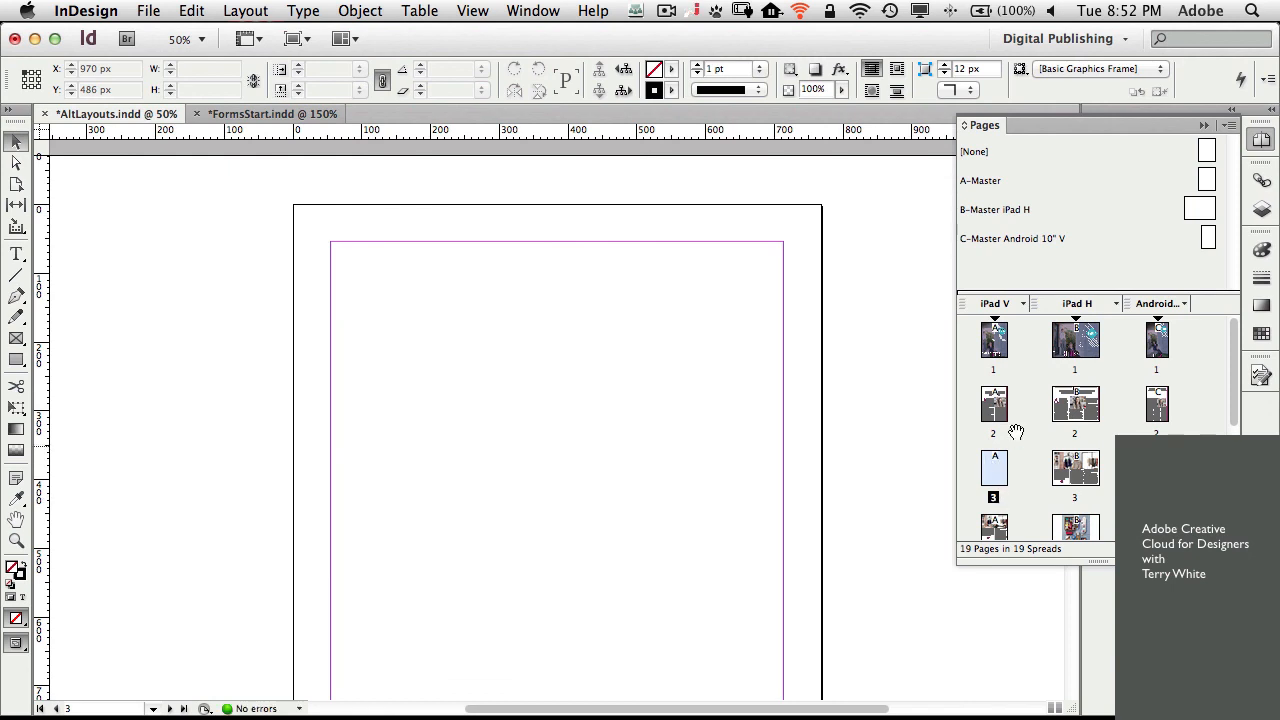
double_click(993, 418)
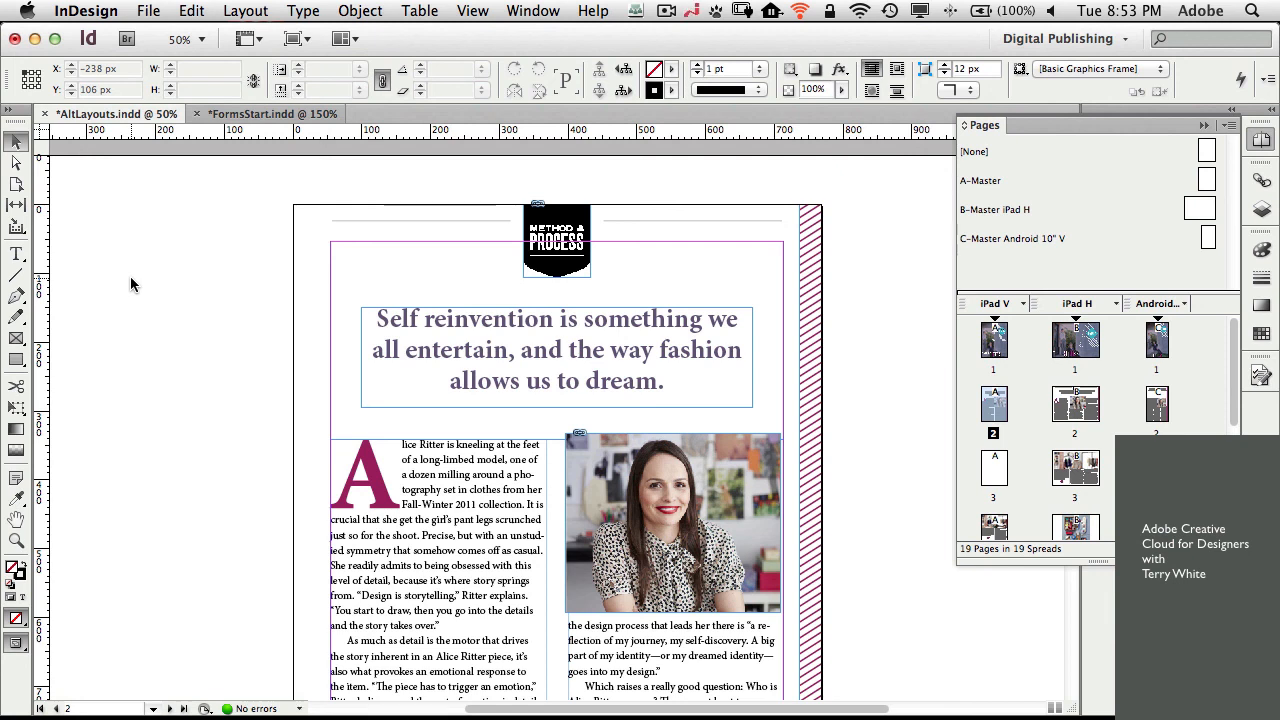
- Collect the Method & Process badge, the pull quote, the article text and the portrait photo from page 2 with the Content Collector
left_click(16, 228)
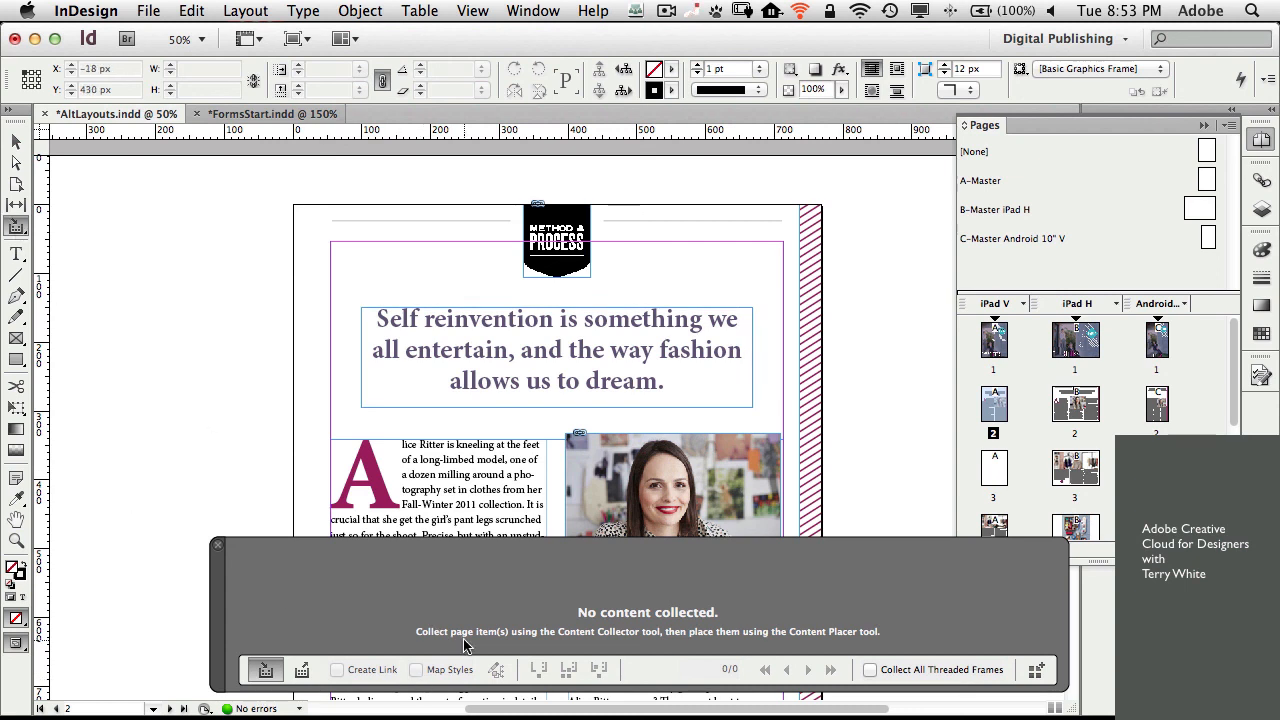
left_click(558, 270)
left_click(556, 366)
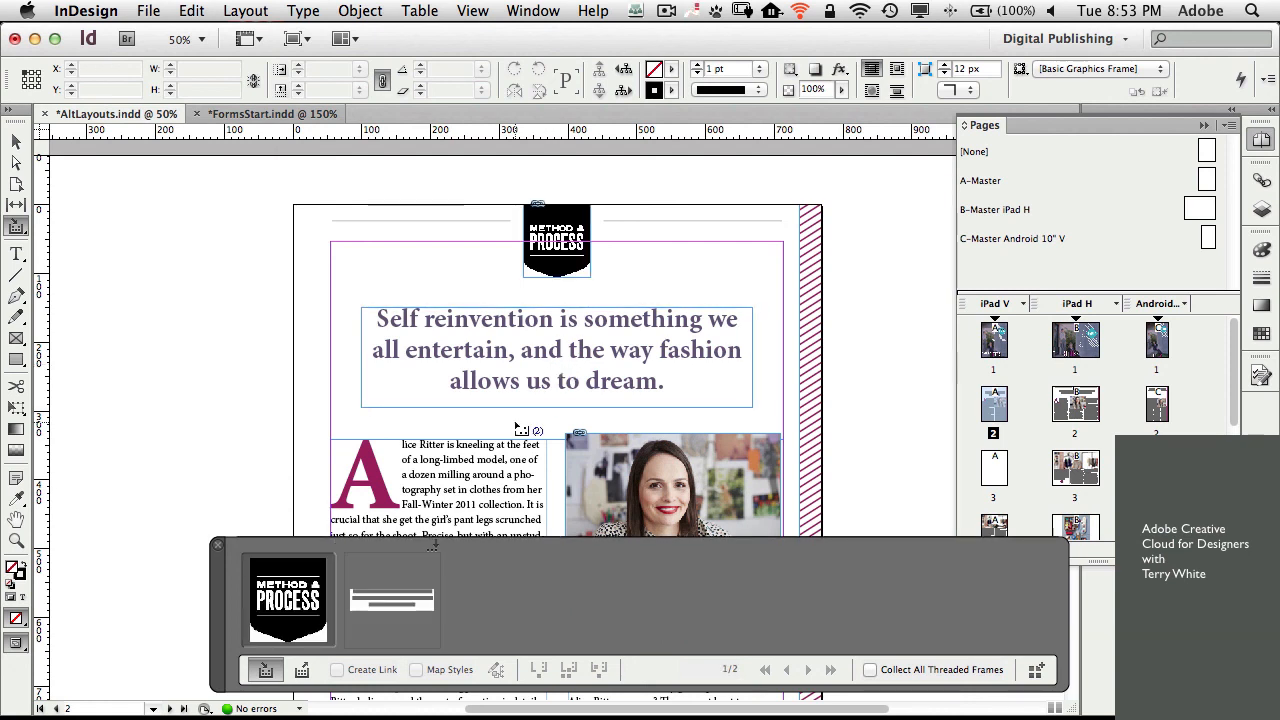
left_click(460, 495)
left_click(668, 490)
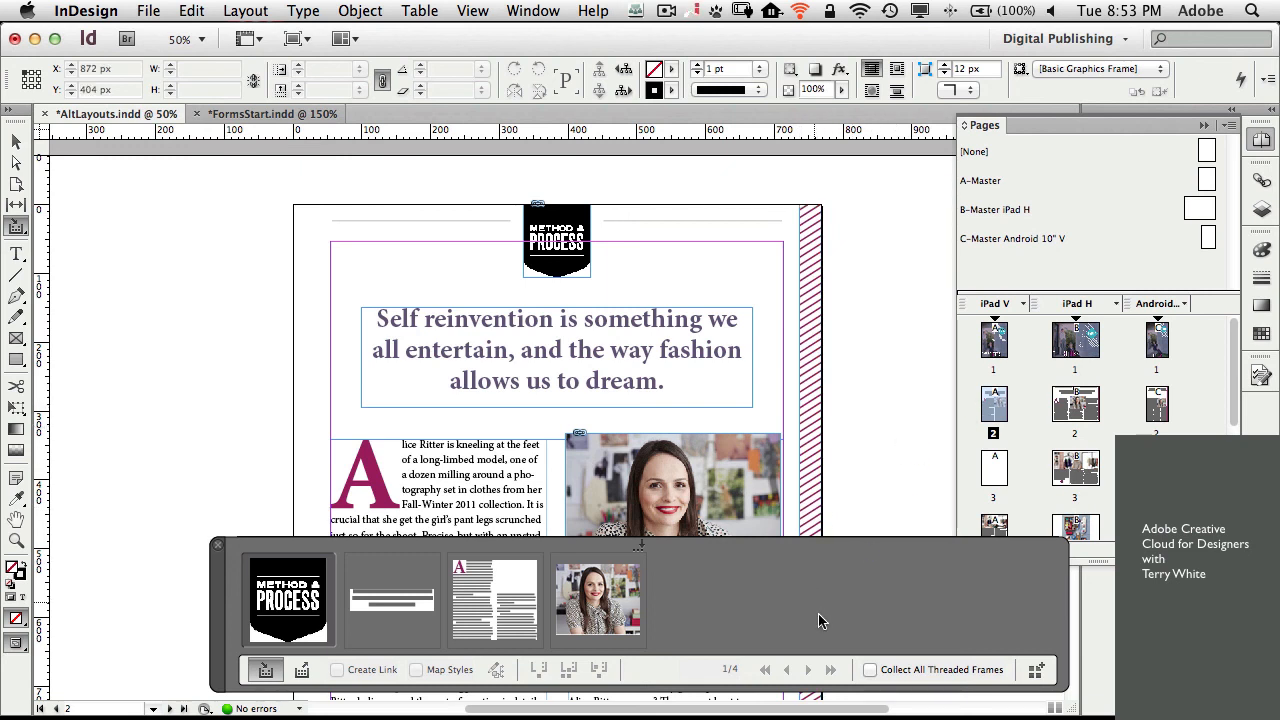
- Place the collected badge about 80 px wide, the pull quote beside it and the article text across the margins below on page 3
left_click(302, 672)
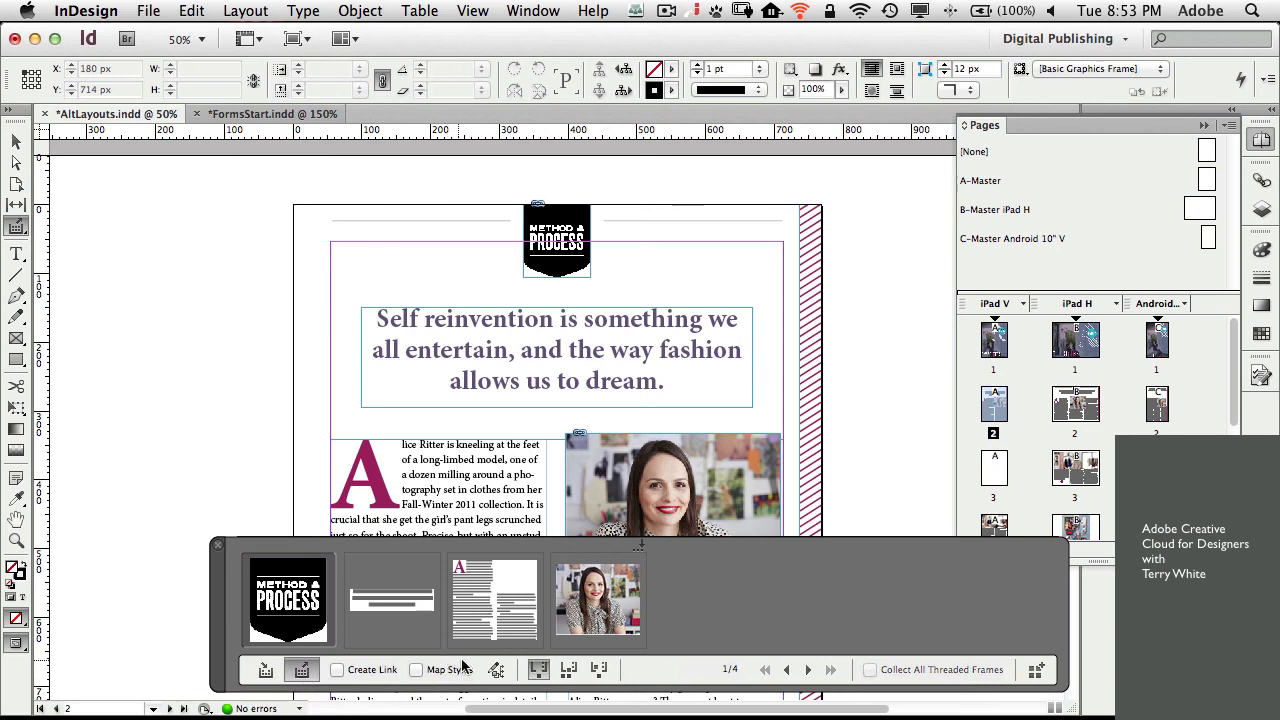
scroll(815, 314, "down", 10)
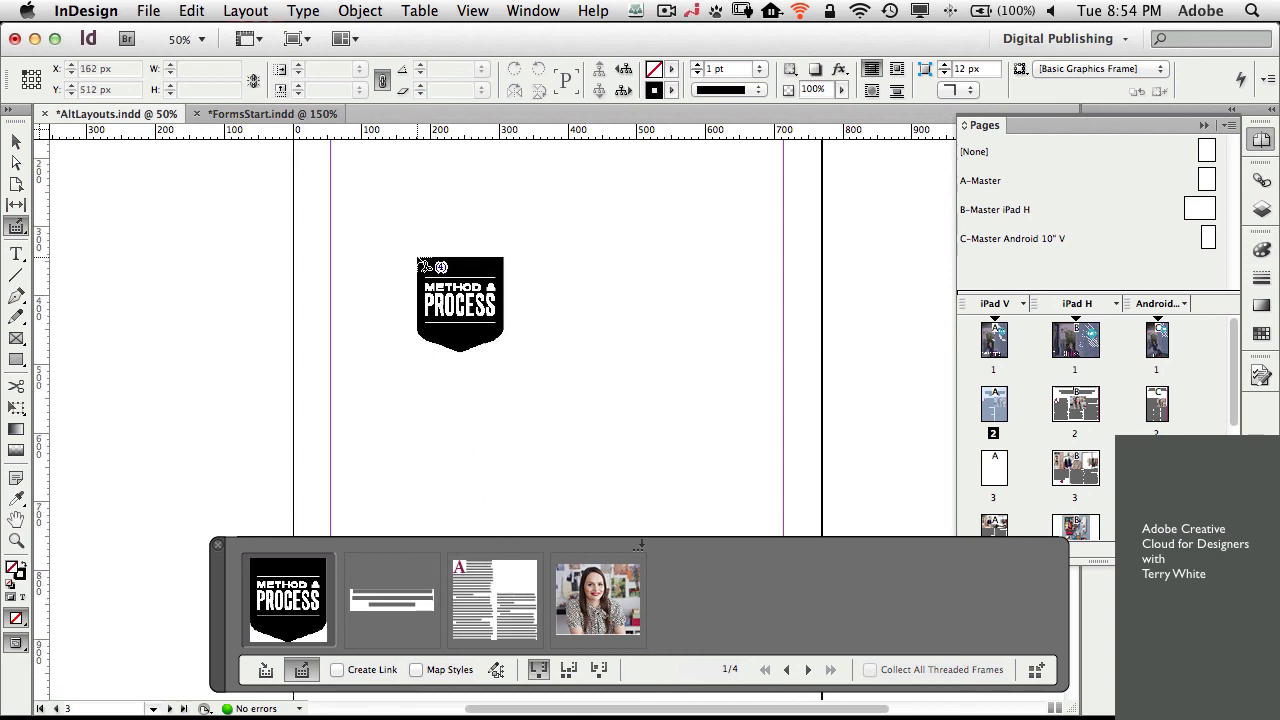
scroll(420, 263, "up", 3)
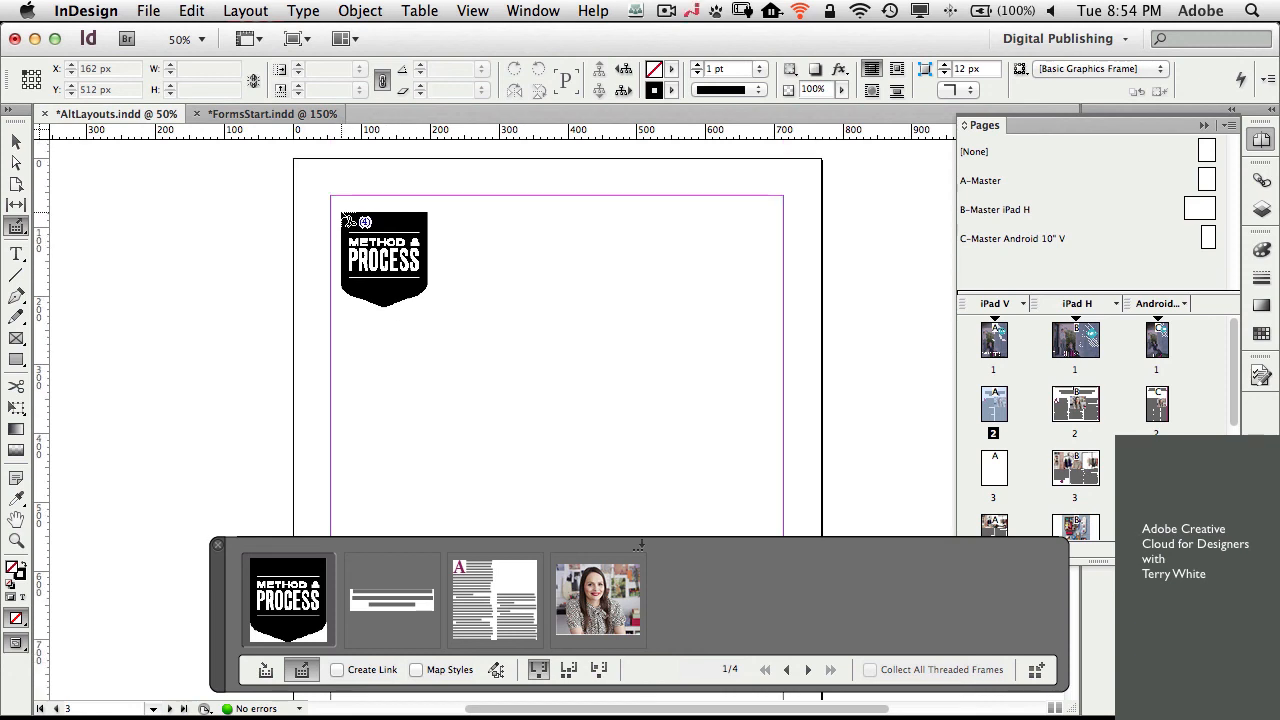
left_click_drag(339, 210, 394, 269)
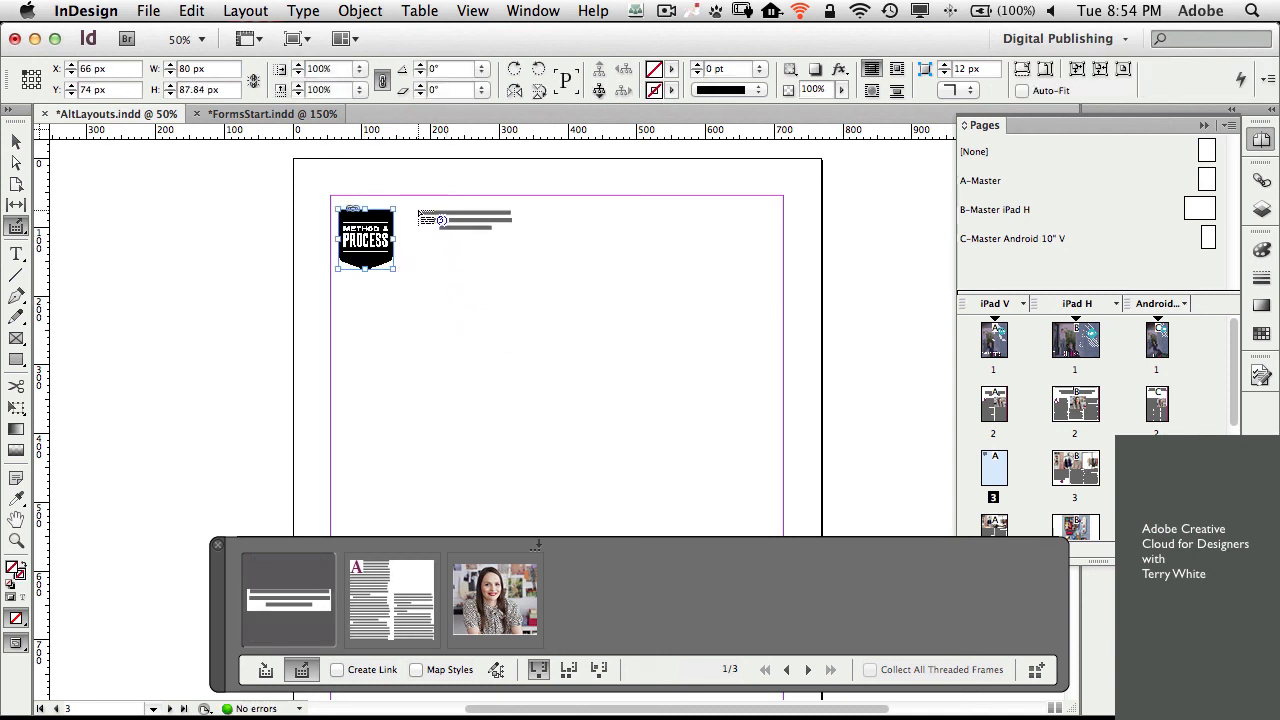
left_click_drag(417, 209, 578, 305)
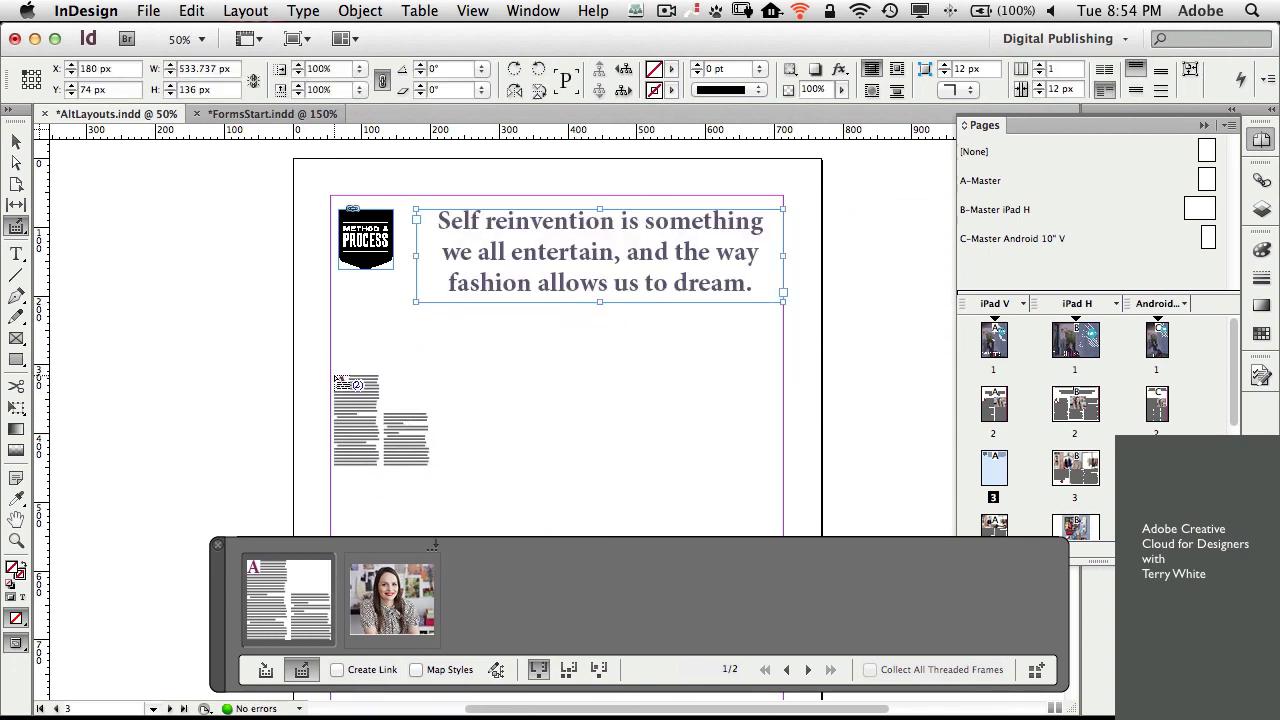
left_click_drag(331, 356, 783, 560)
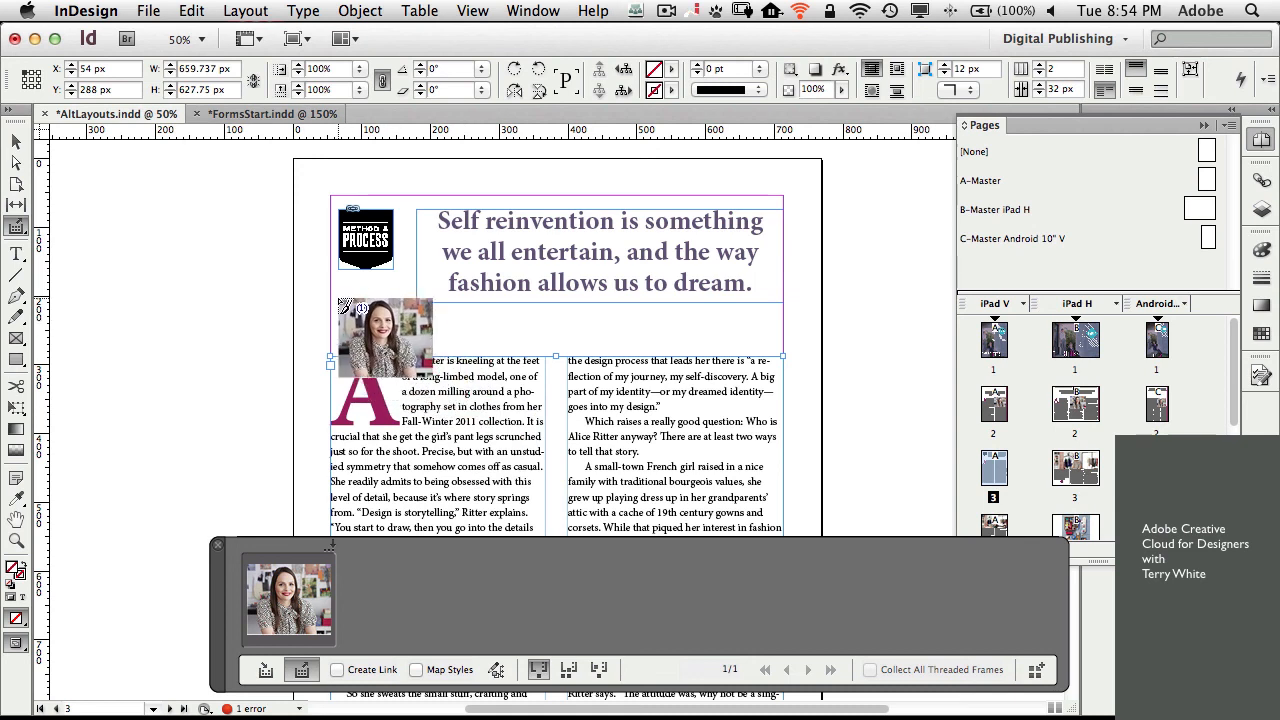
- Place the collected portrait photo beneath the badge on page 3 and resize its frame to about 126 by 102 px
left_click_drag(331, 277, 427, 353)
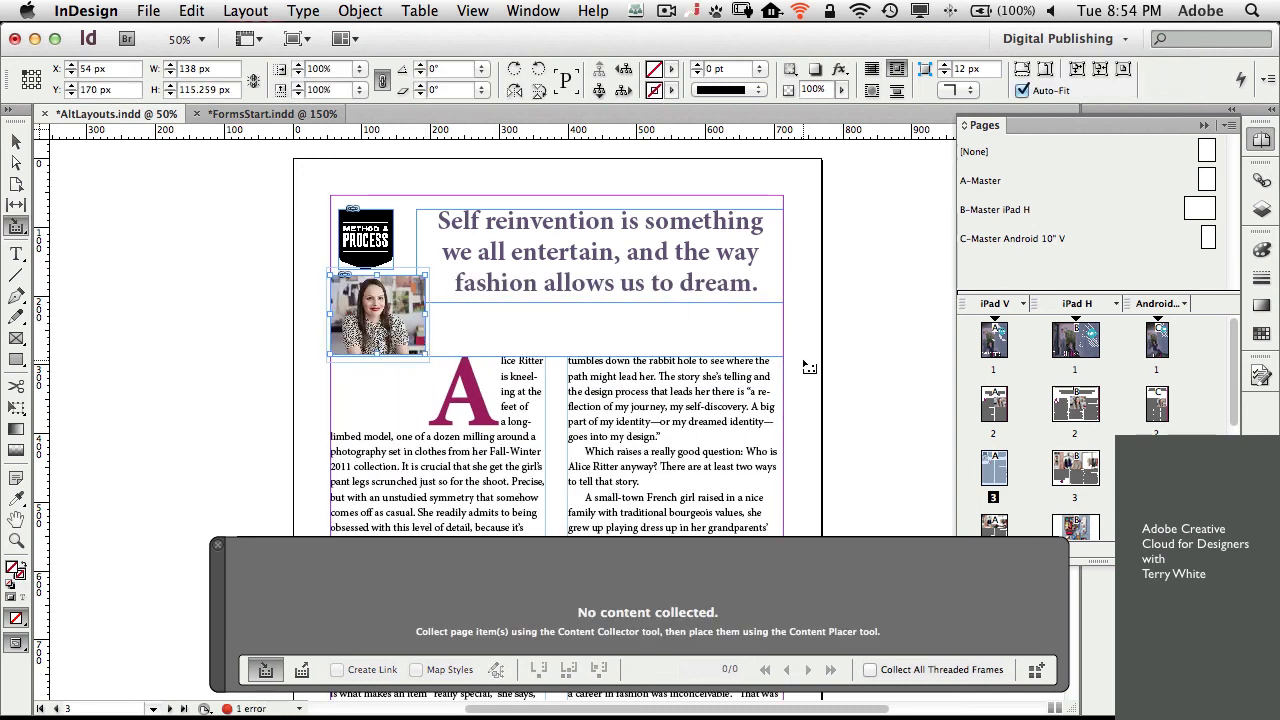
left_click(12, 141)
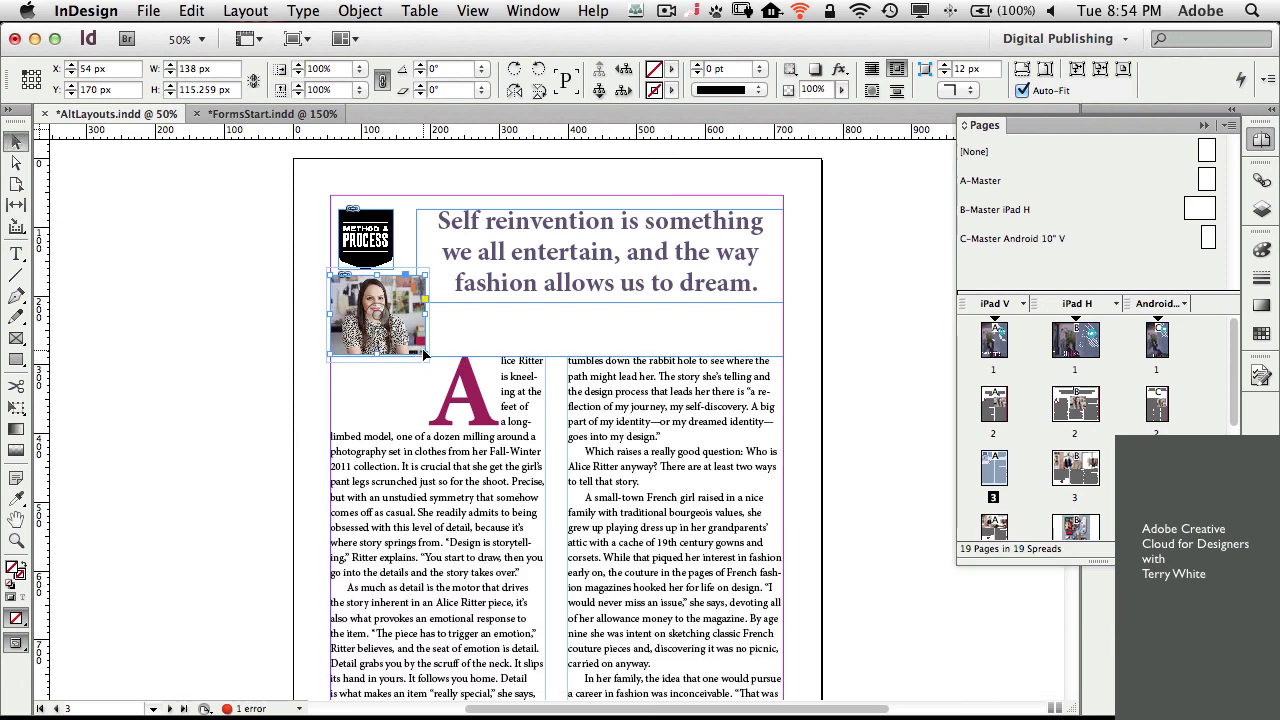
left_click_drag(424, 354, 418, 347)
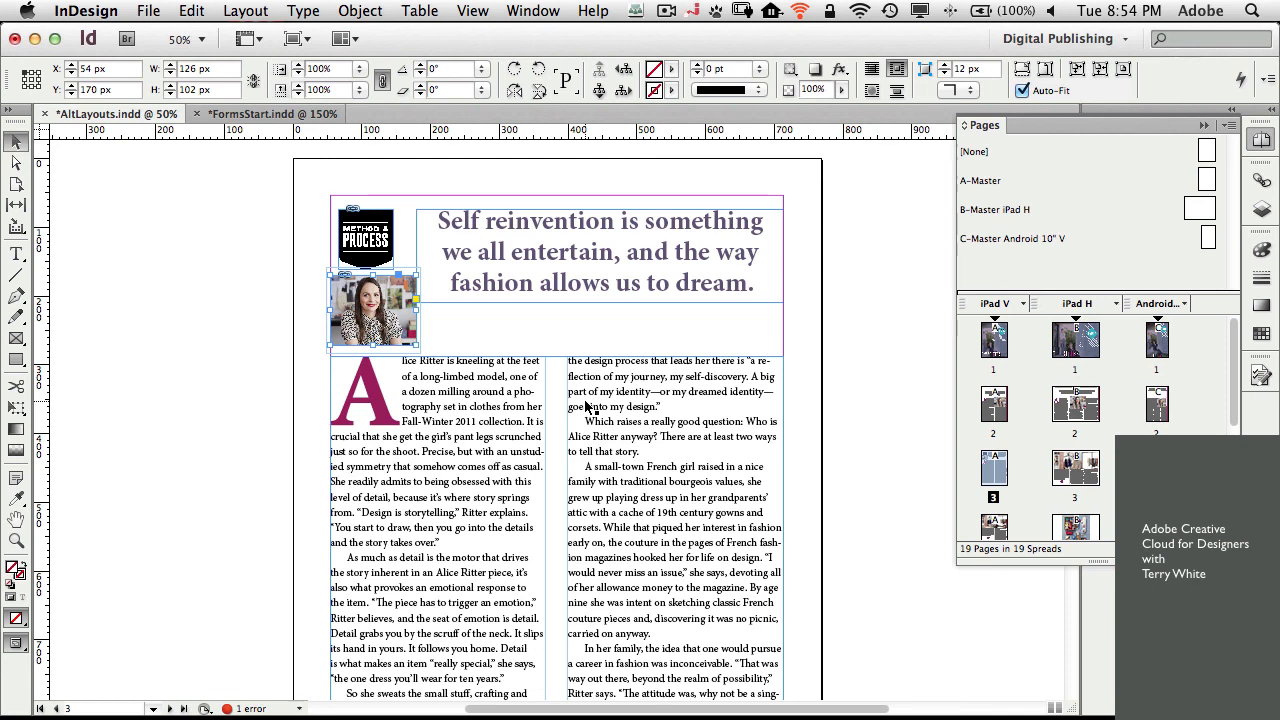
- Collect the Method & Process badge and the pull quote from page 3 with the Content Collector
left_click(16, 225)
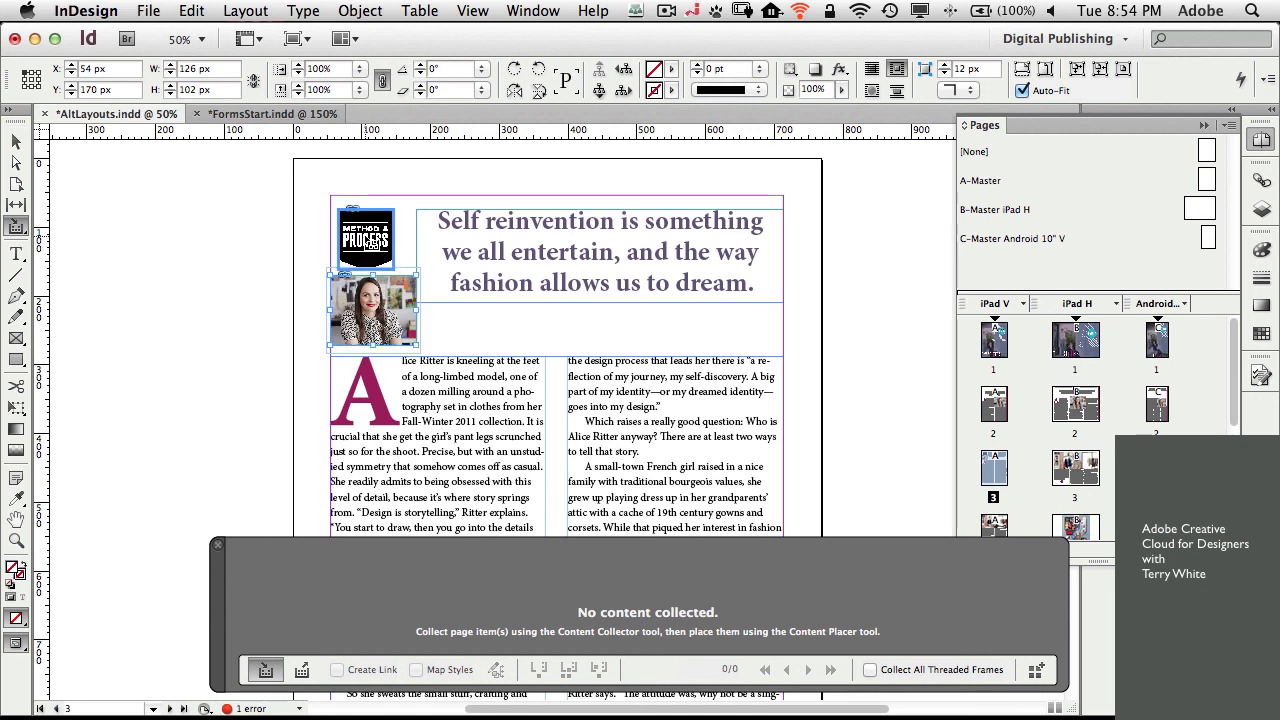
left_click(372, 242)
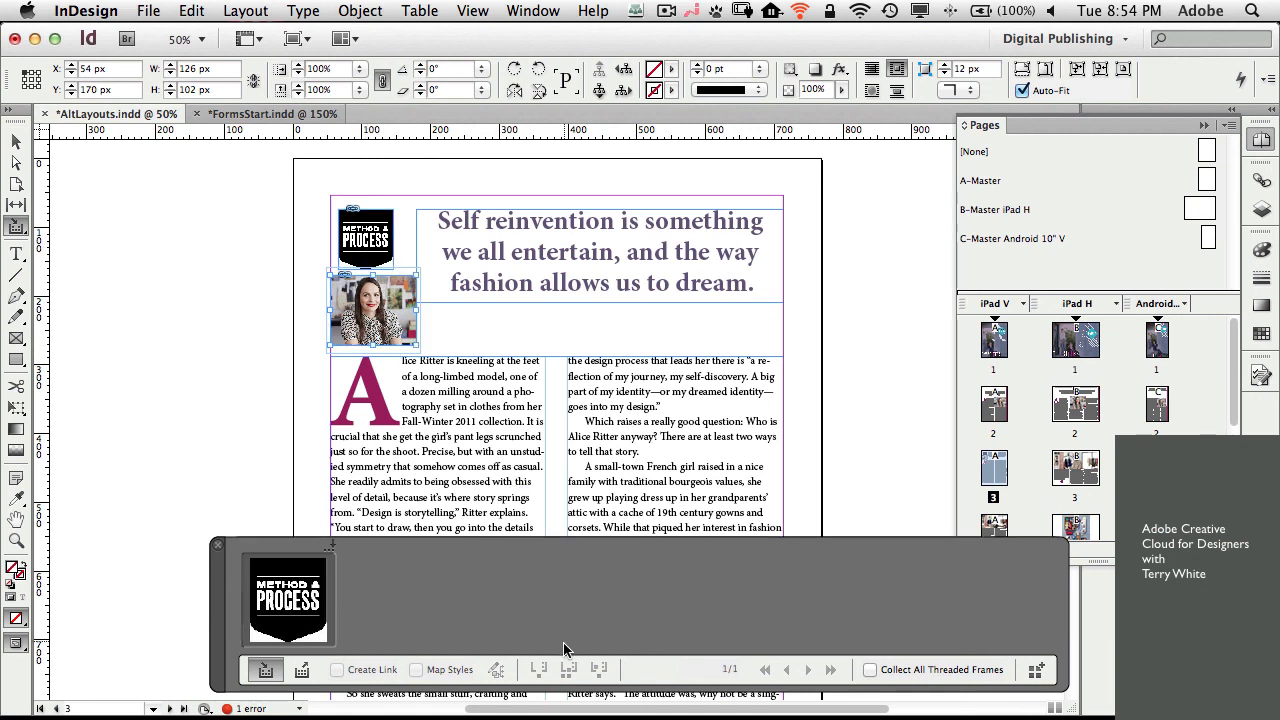
left_click(301, 669)
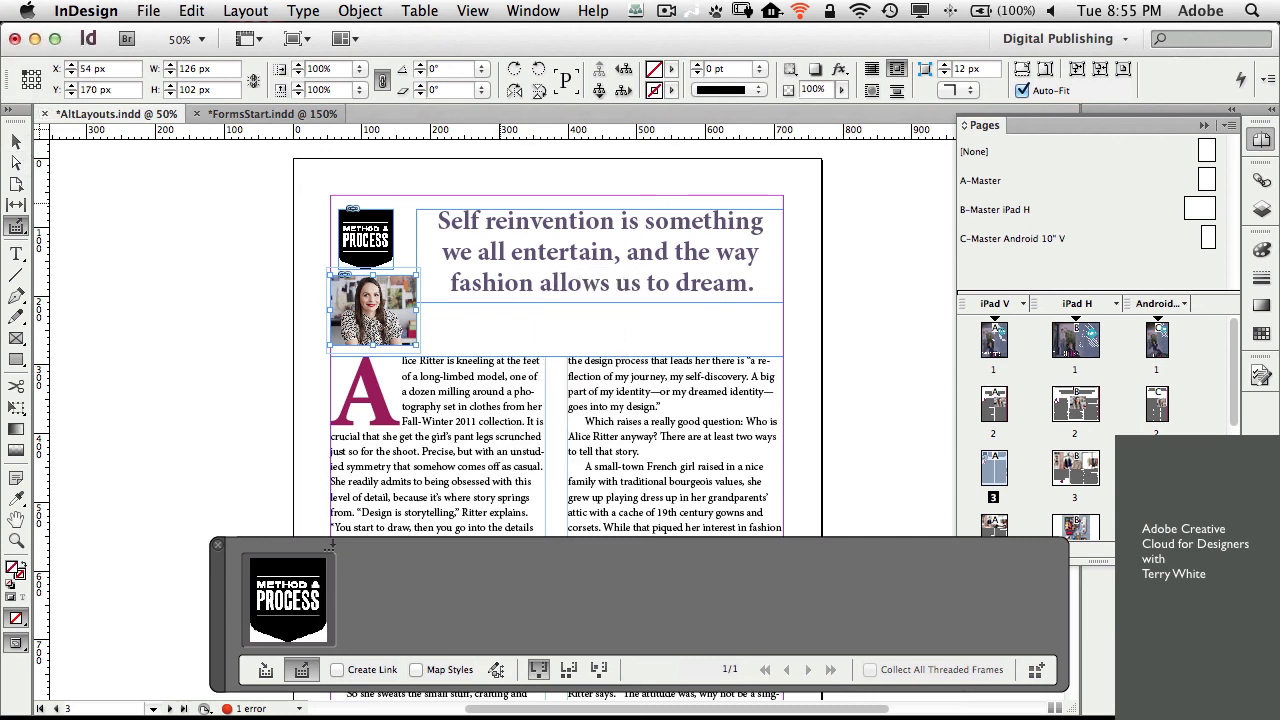
left_click(266, 669)
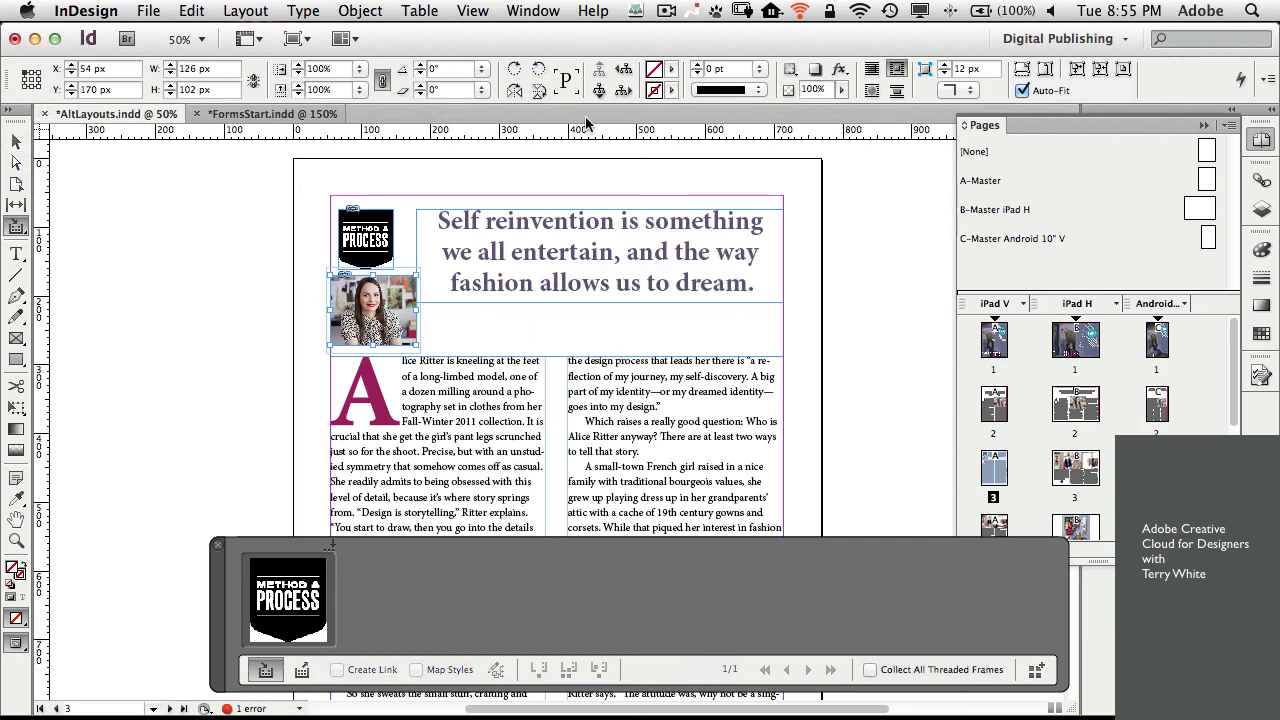
left_click(588, 258)
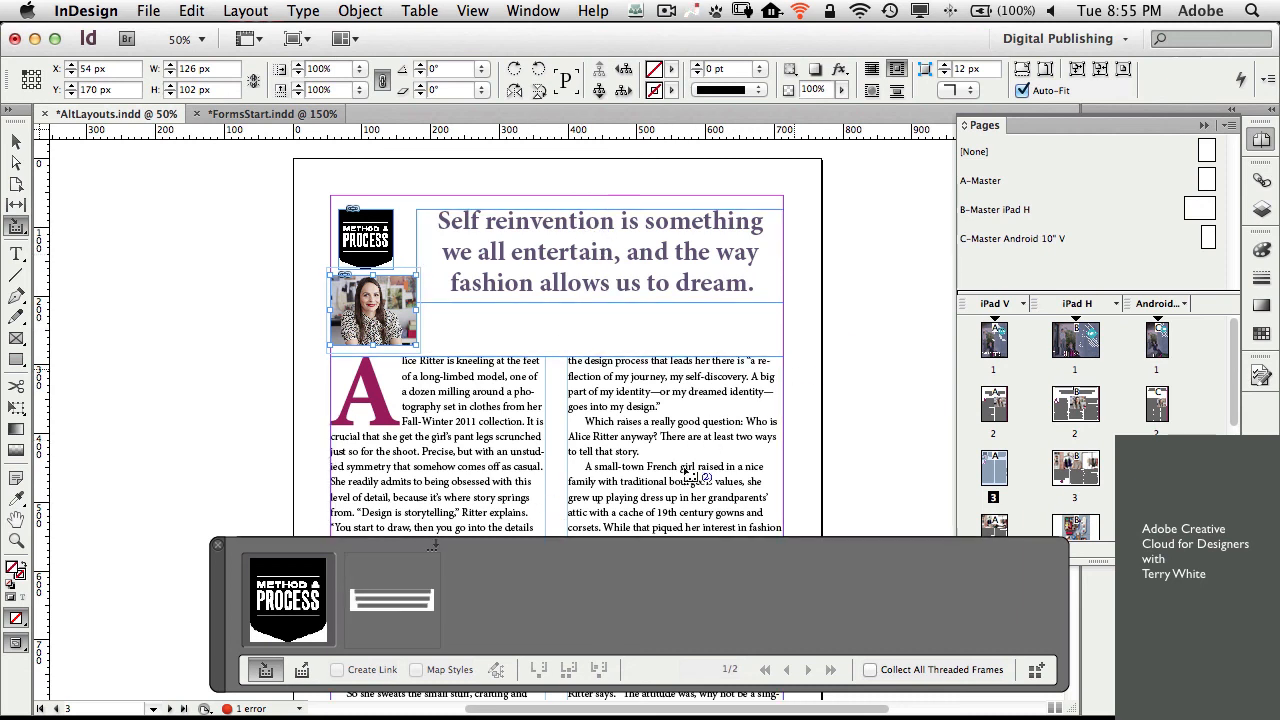
- Enable Create Link and place the collected pull quote on the pasteboard beside page 3 in a frame about 196 by 50 px
left_click(302, 669)
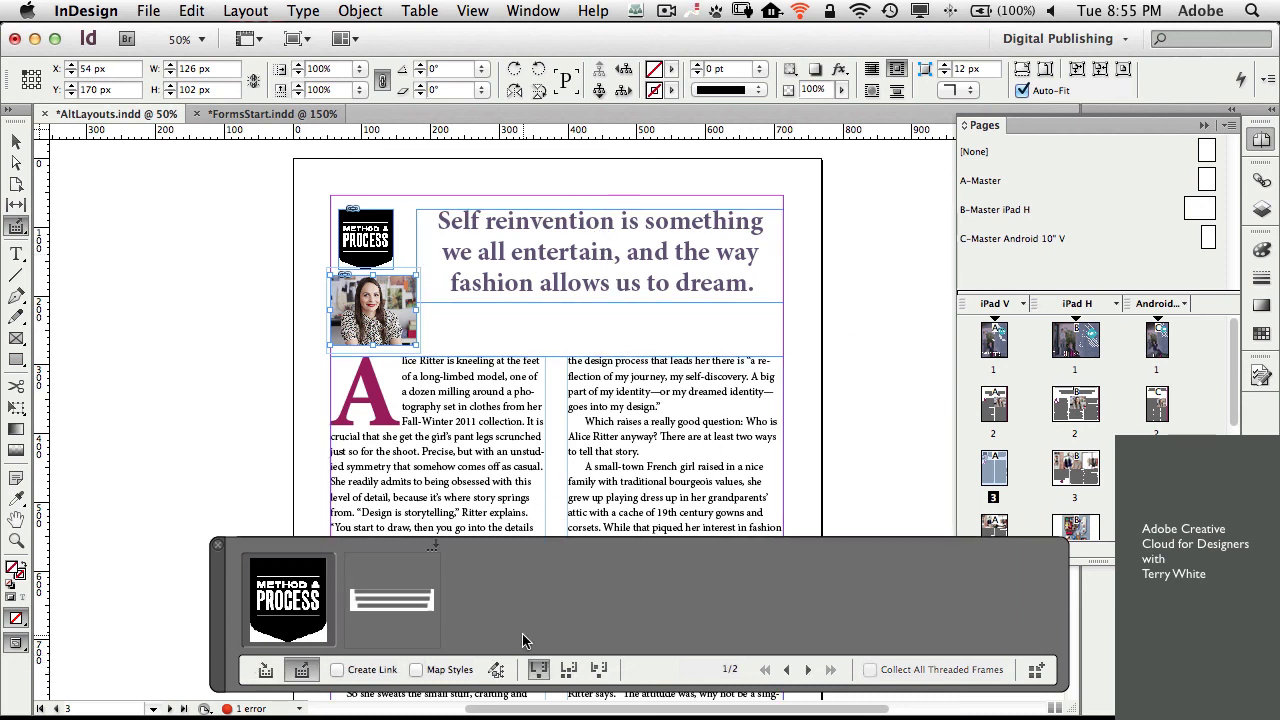
left_click(337, 670)
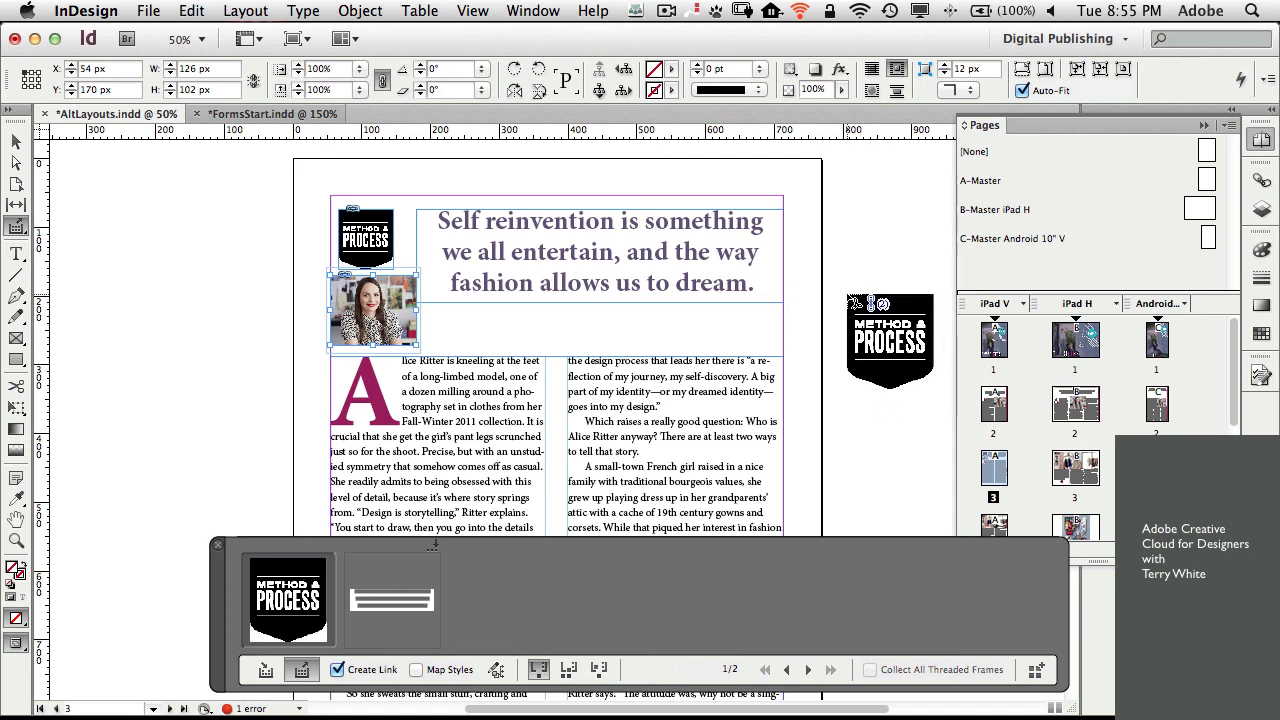
left_click(407, 596)
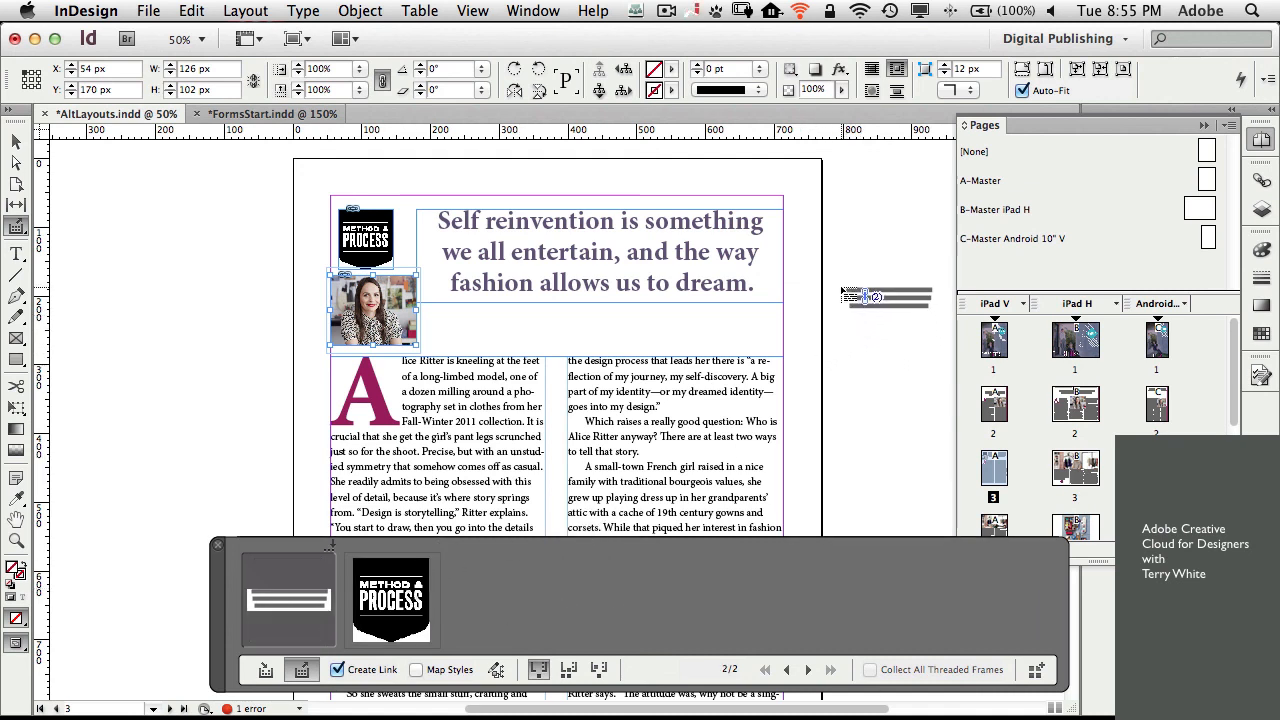
scroll(845, 295, "right", 5)
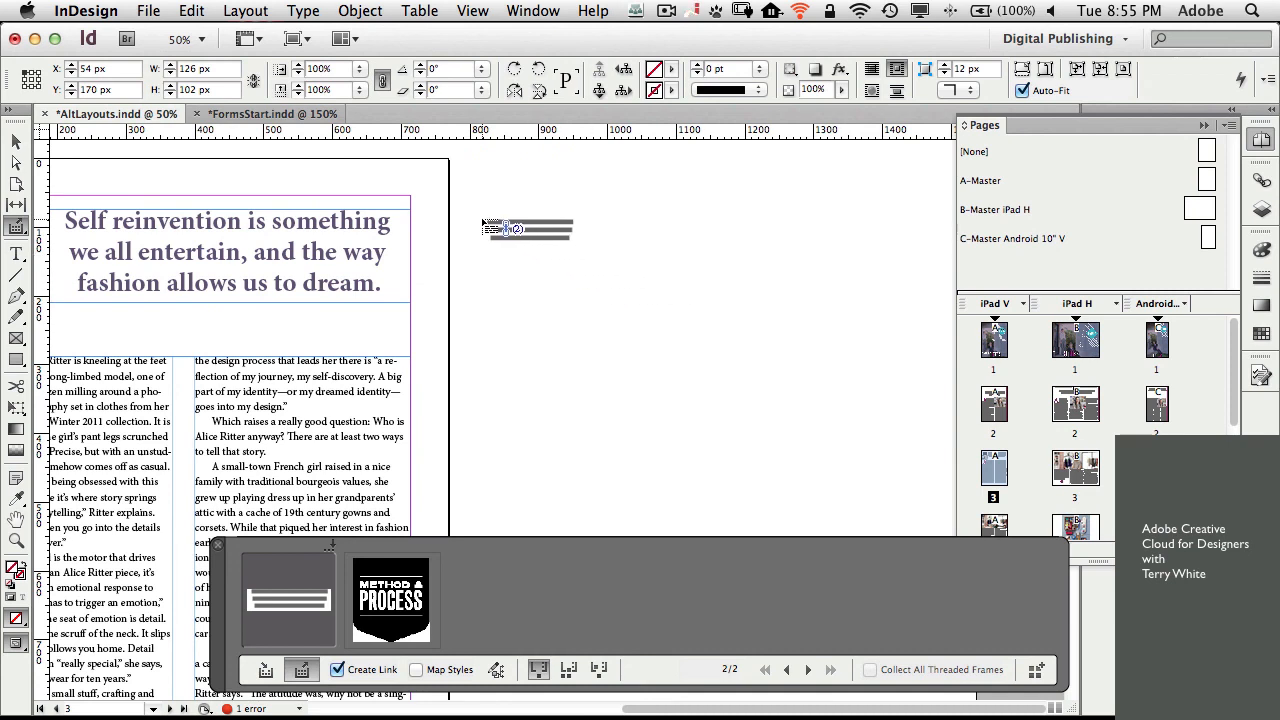
left_click_drag(471, 214, 607, 246)
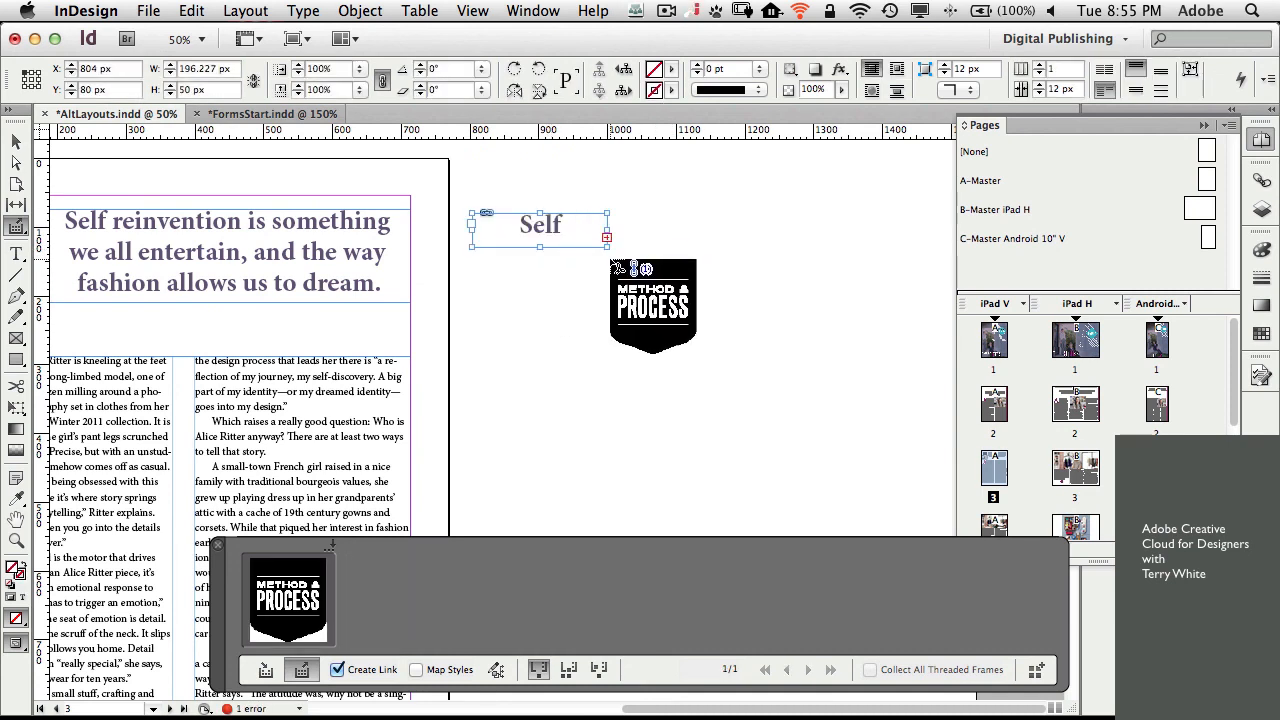
- Enlarge the linked quote's frame on the pasteboard to about 332 by 416 px and bring the original quote into view beside it
left_click(16, 141)
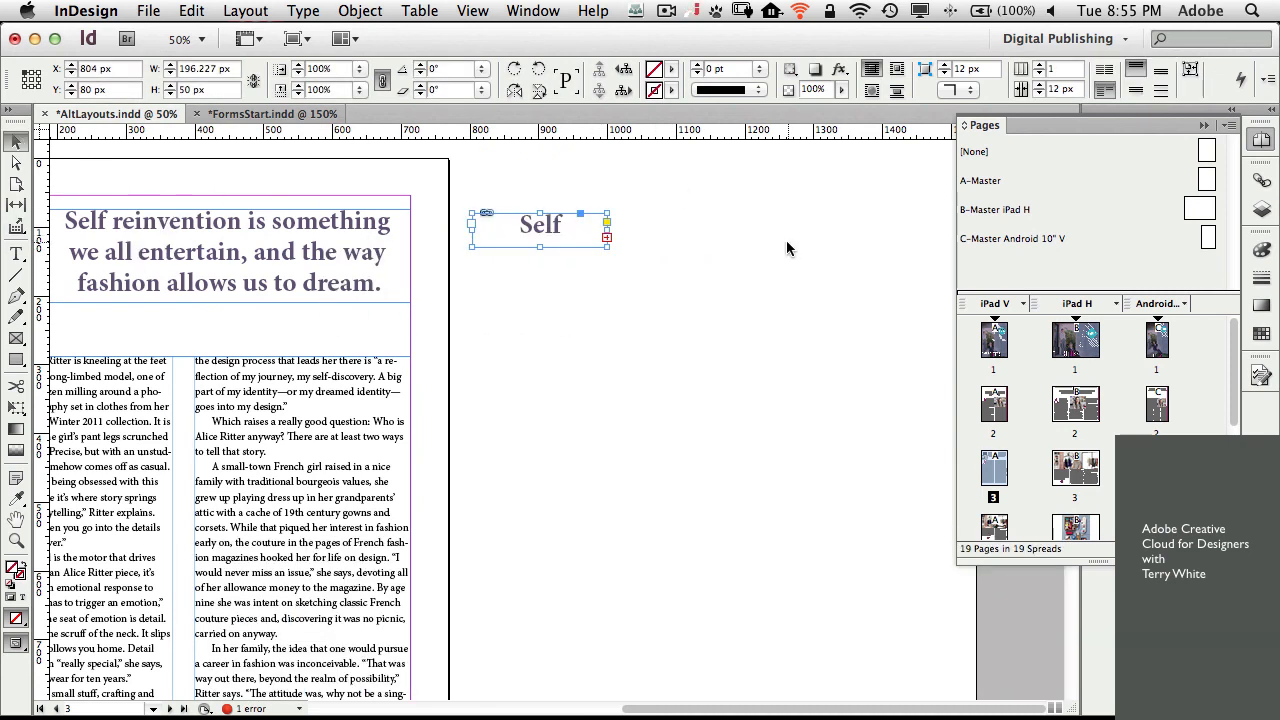
left_click_drag(607, 250, 701, 494)
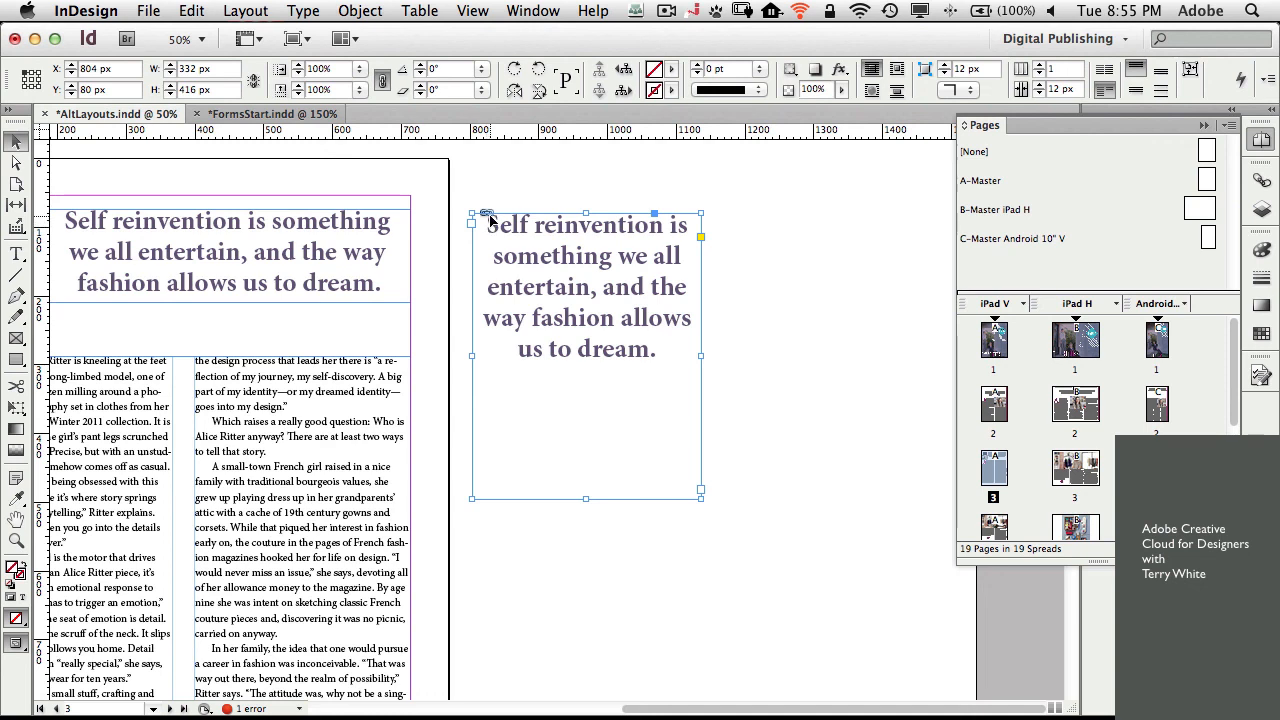
scroll(397, 283, "left", 5)
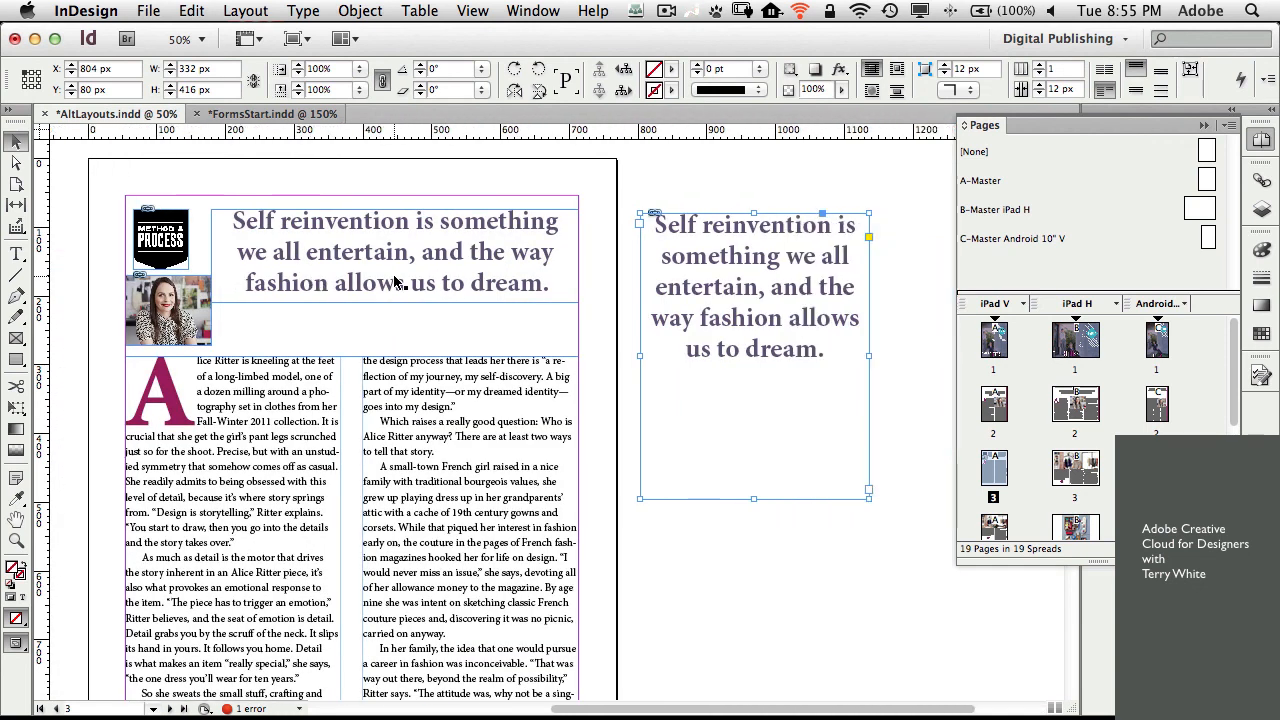
- Replace "reinvention" with "motivation" in the page 3 quote and update the linked copy on the pasteboard
double_click(313, 220)
double_click(321, 222)
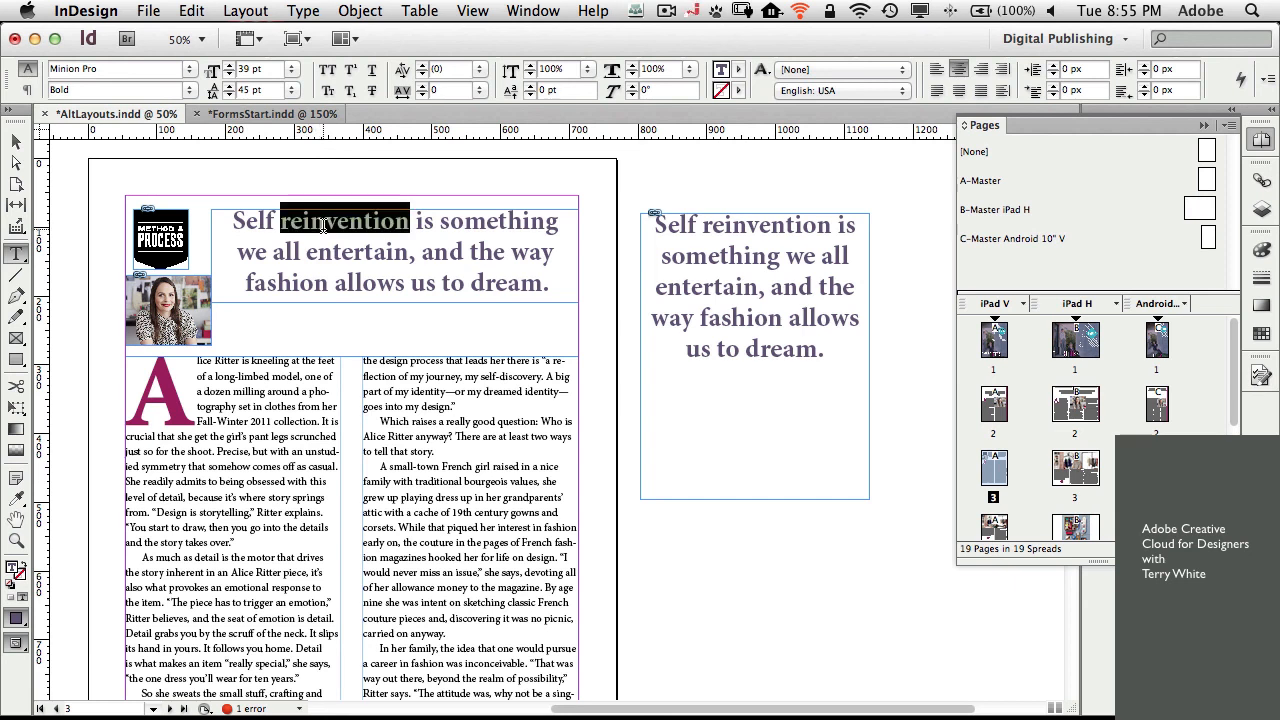
type("motivation")
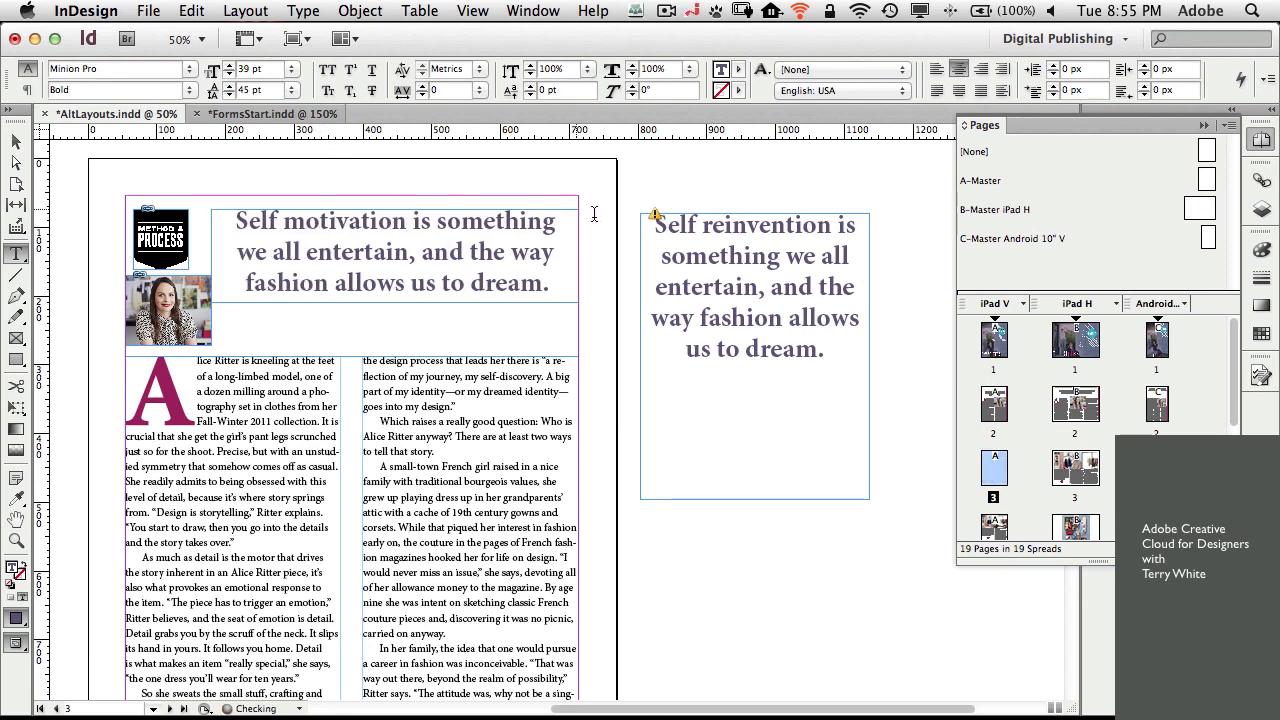
key("Escape")
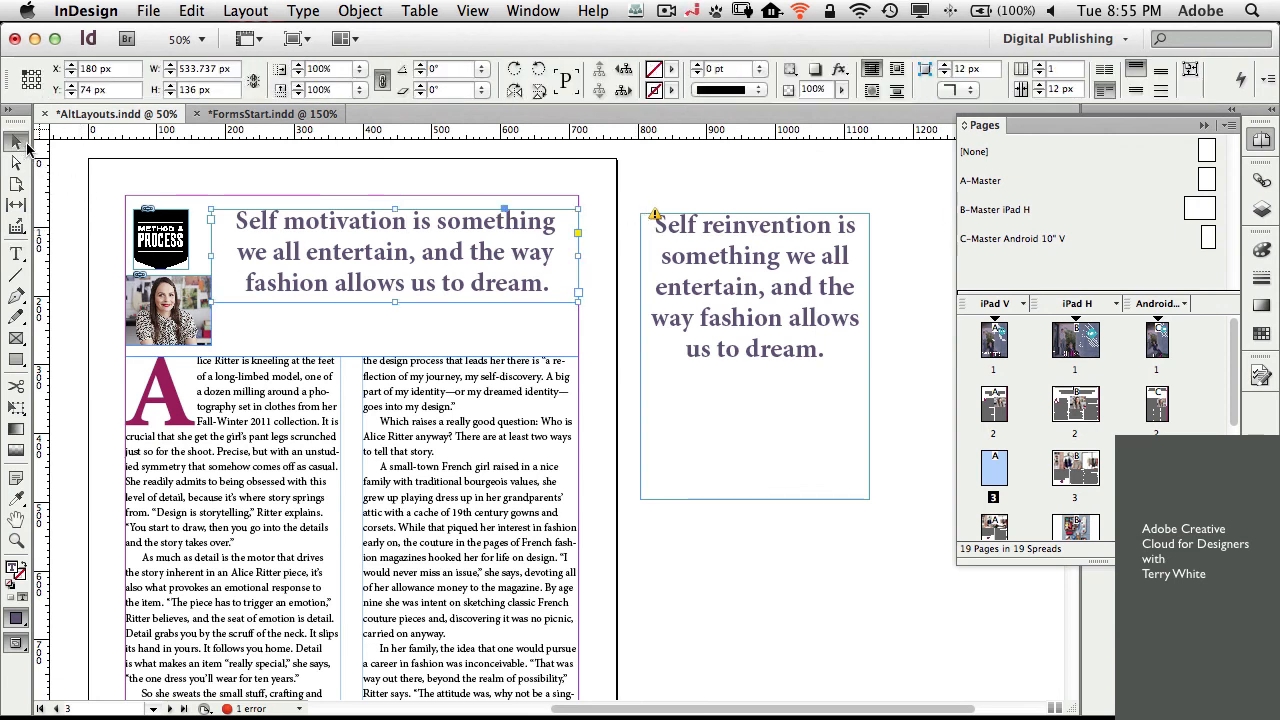
left_click(653, 218)
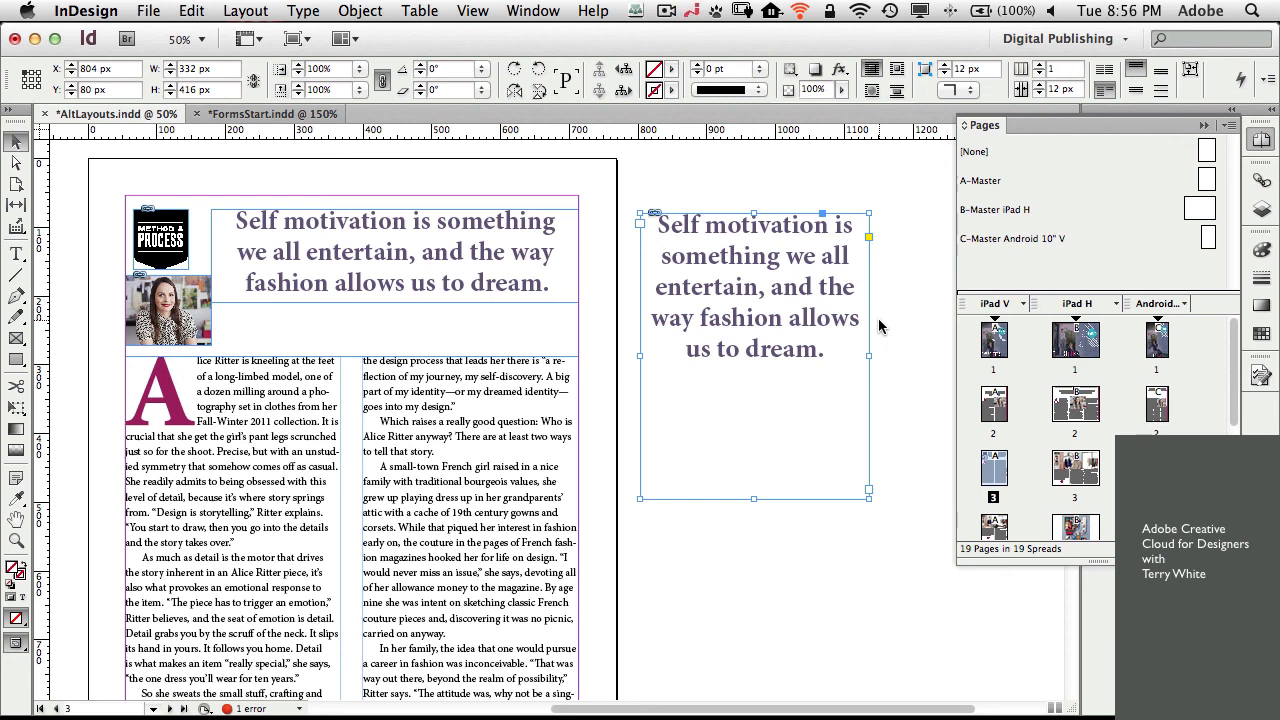
left_click(1204, 126)
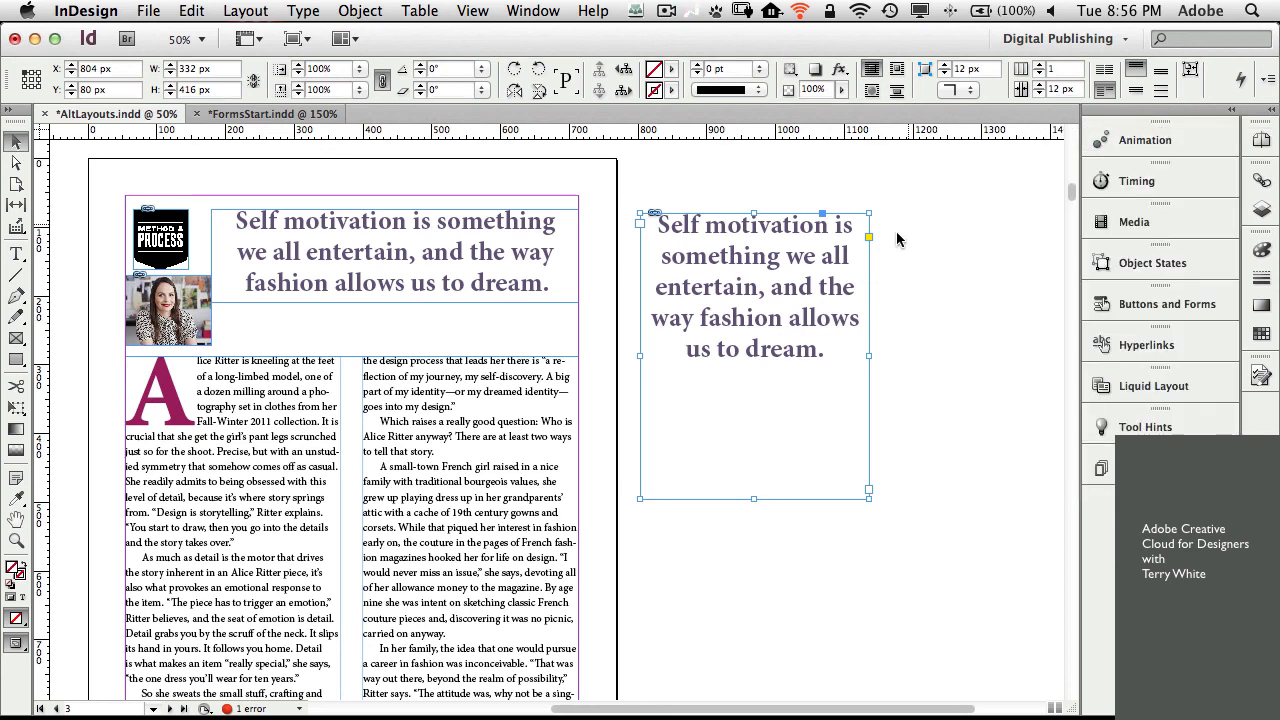
- Switch to Adobe Muse and open the Master-Home master page of the 600_ADBMuse_Start site for editing
key("ctrl+Right")
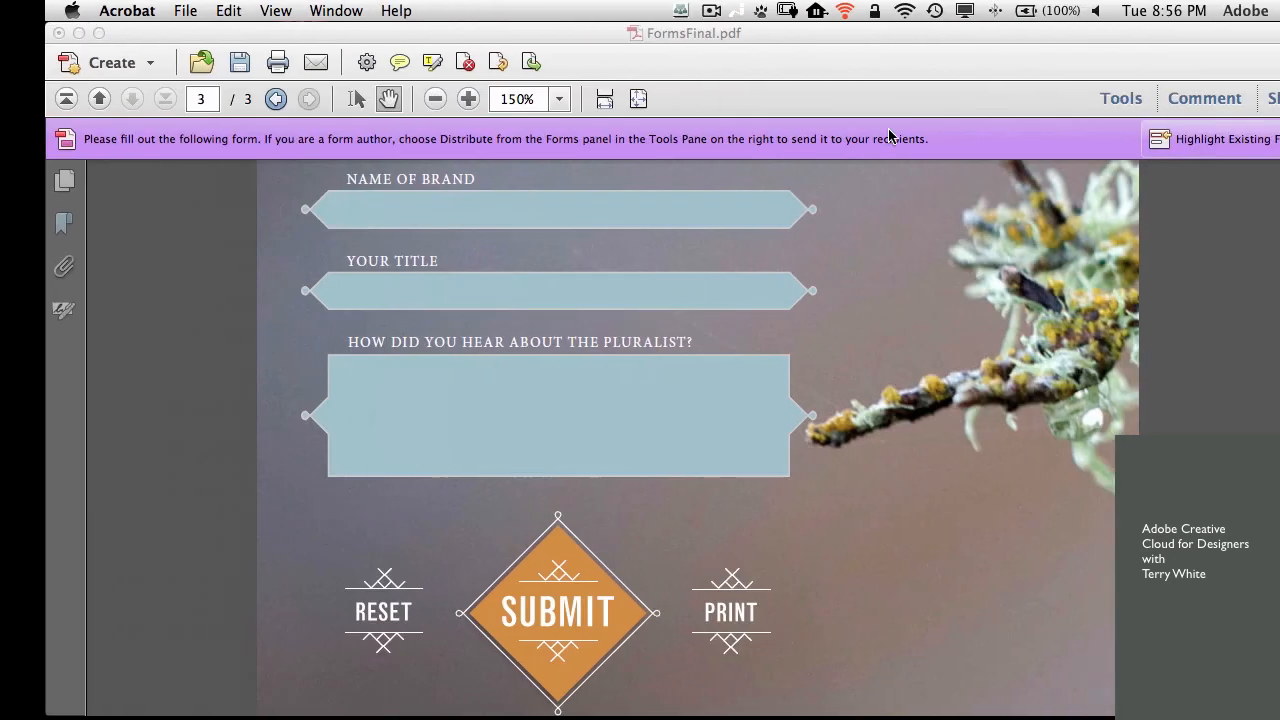
key("ctrl+Right")
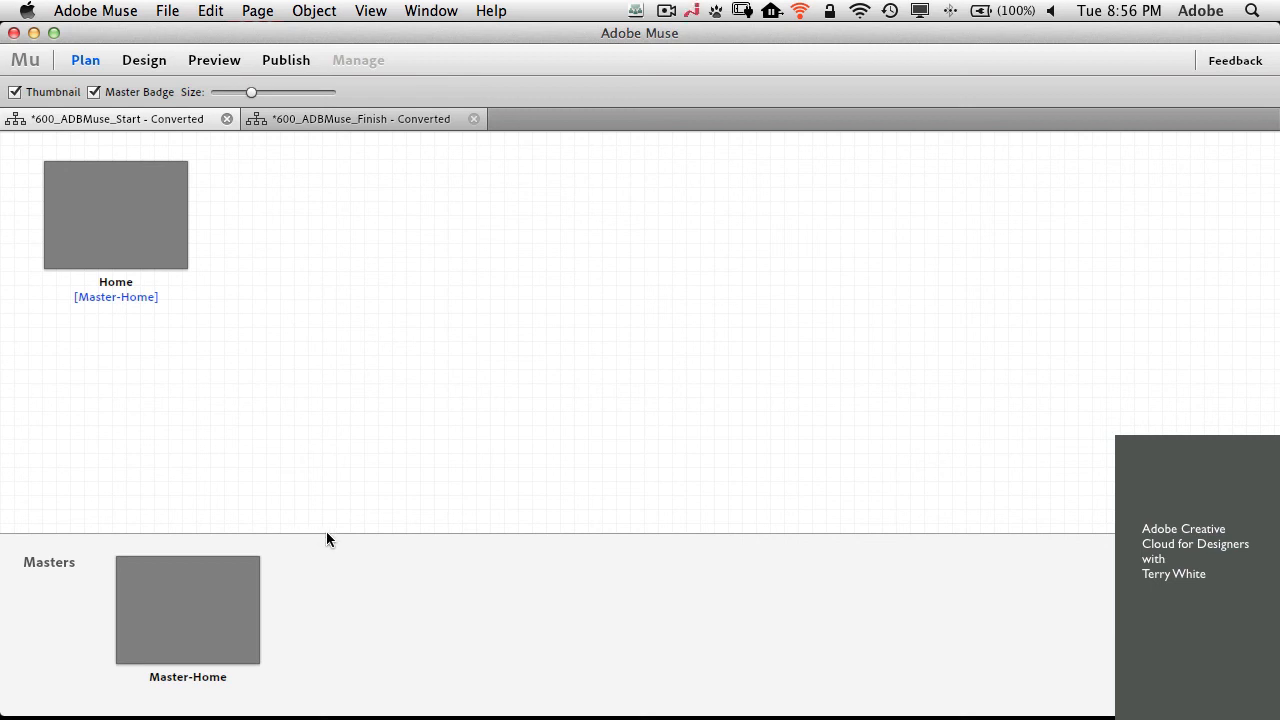
mouse_move(268, 594)
mouse_move(154, 240)
mouse_move(188, 611)
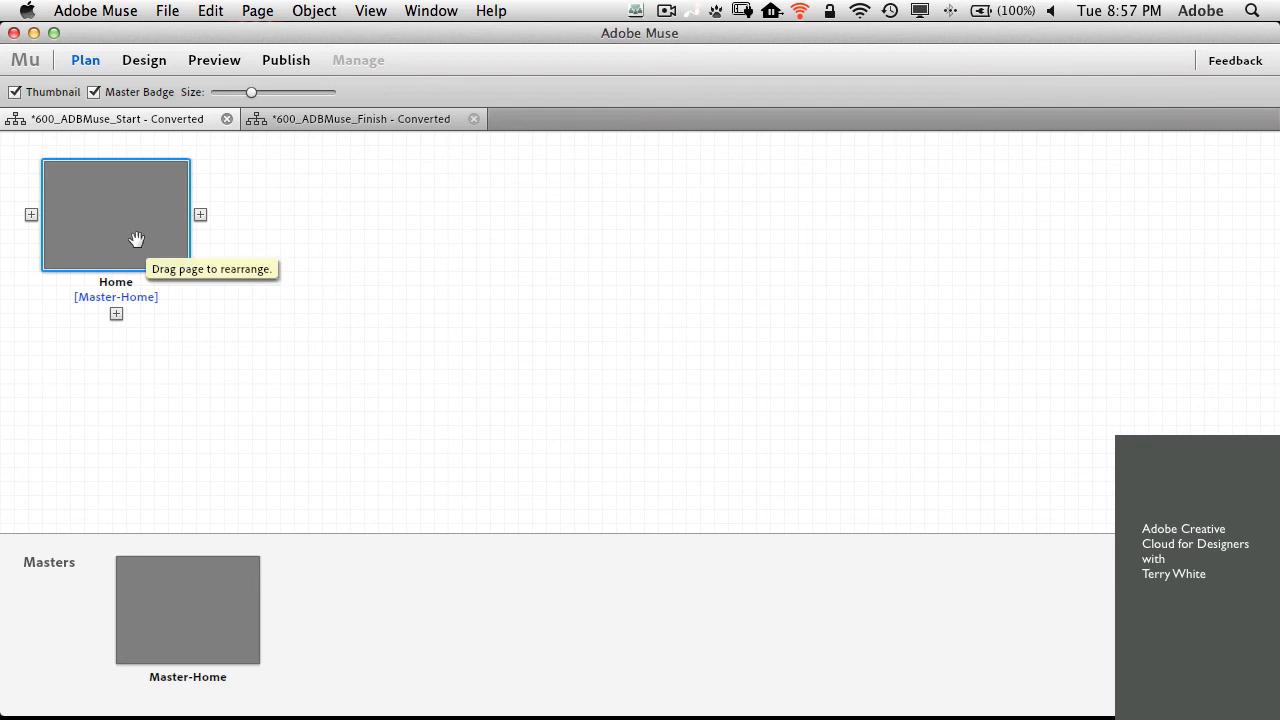
double_click(176, 599)
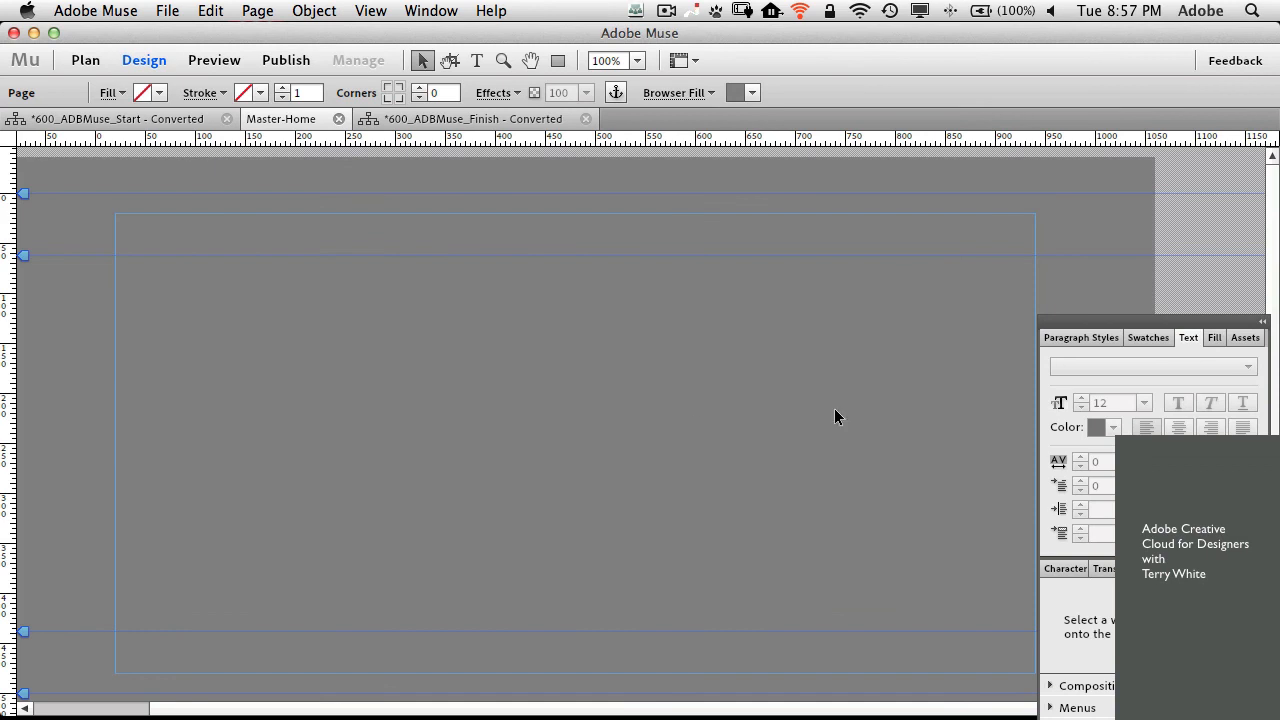
- Set the Master-Home browser fill to the dark gray swatch 48474F after trying the white and text-nav swatches
left_click(751, 94)
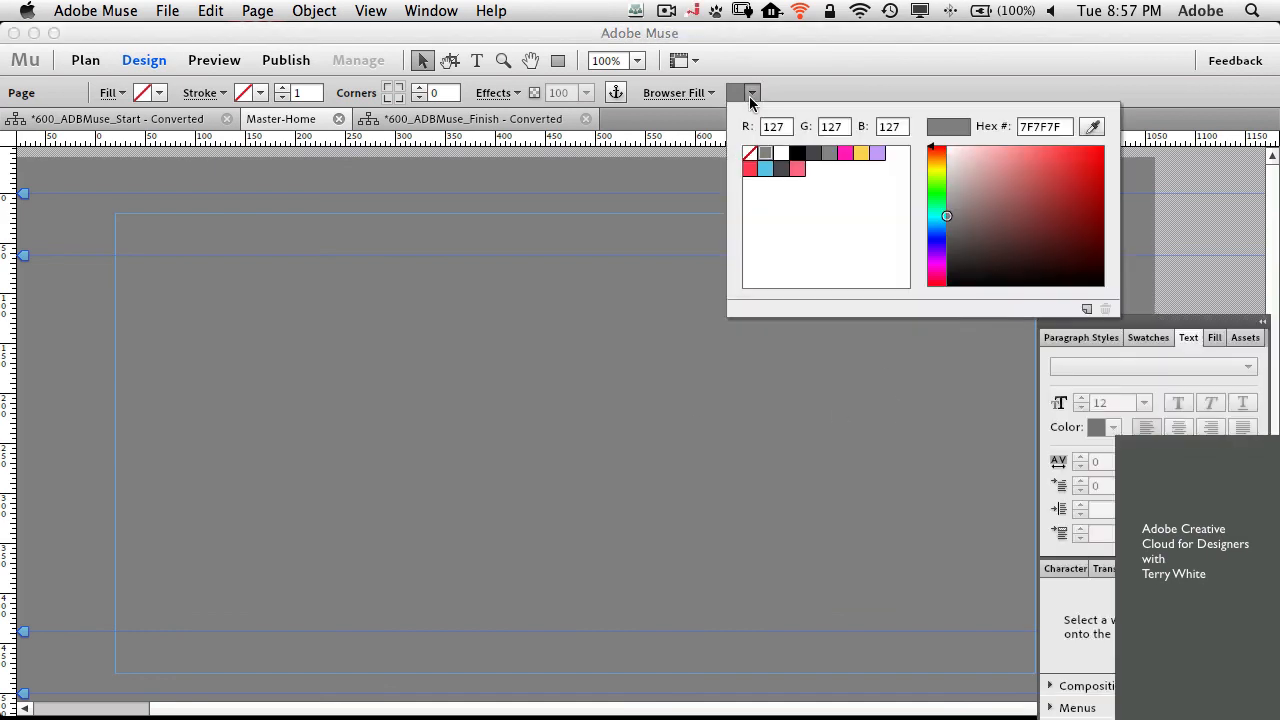
left_click(783, 154)
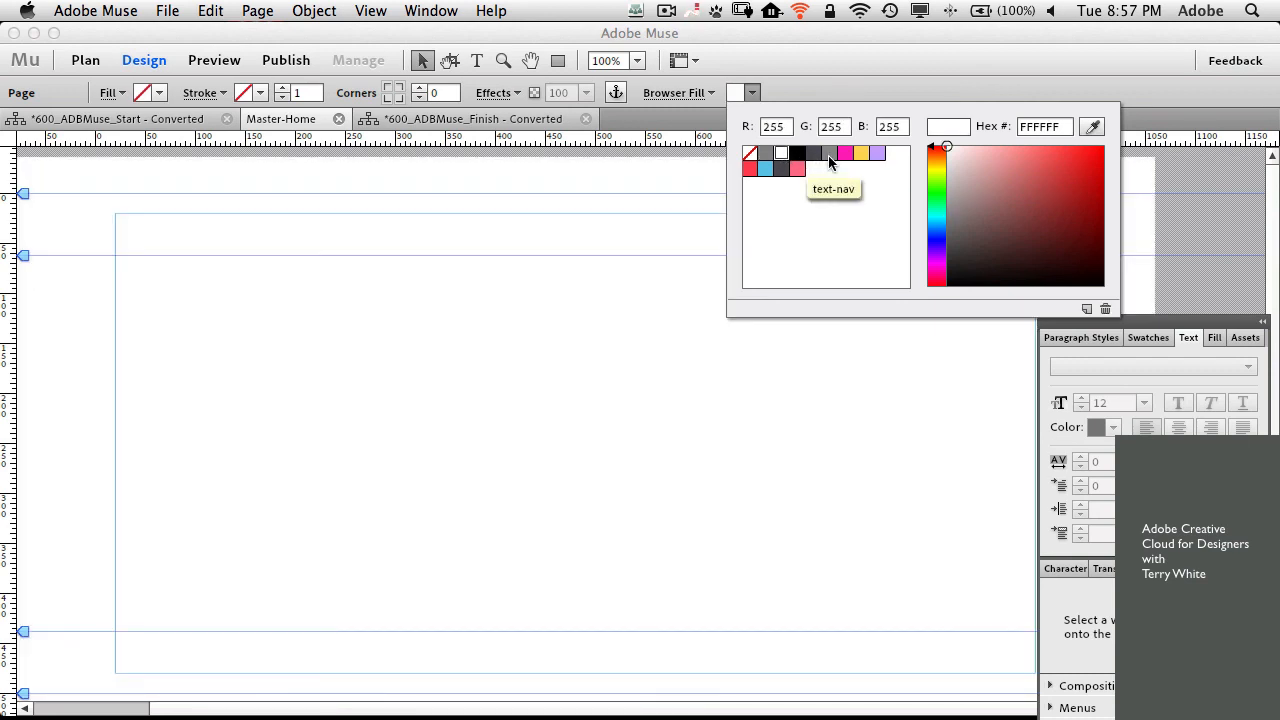
left_click(829, 156)
left_click(813, 155)
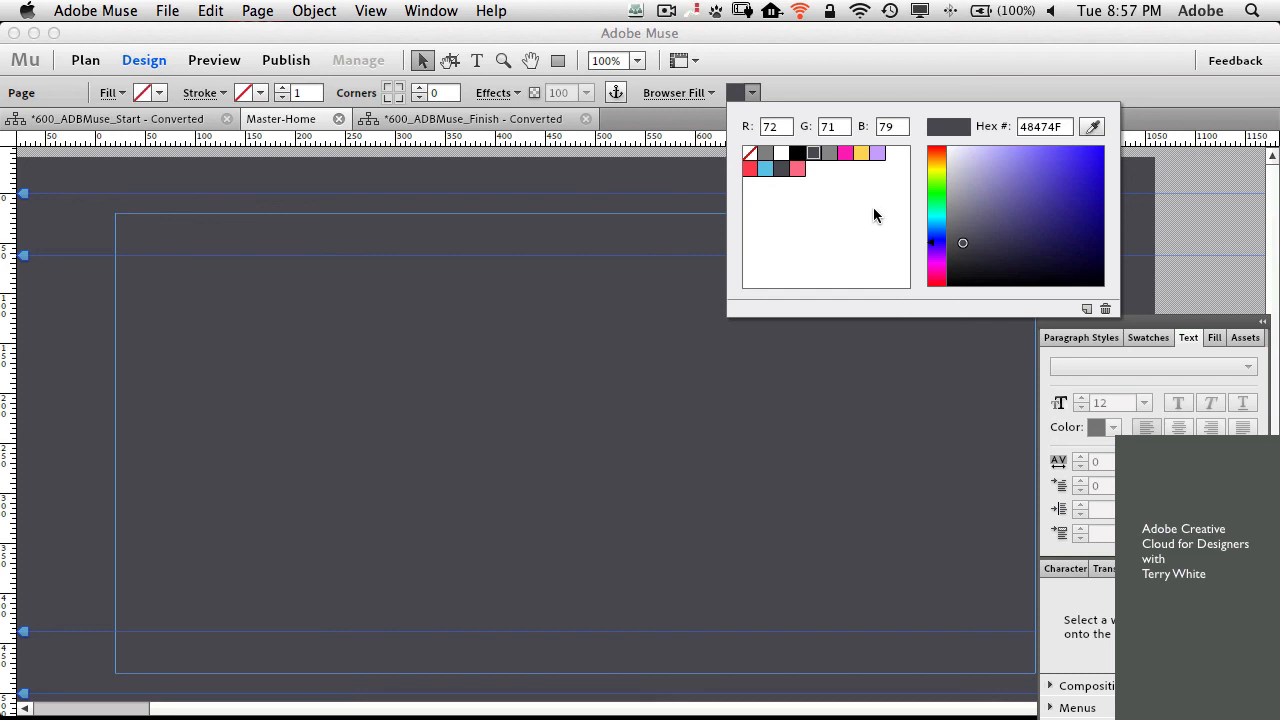
left_click(700, 93)
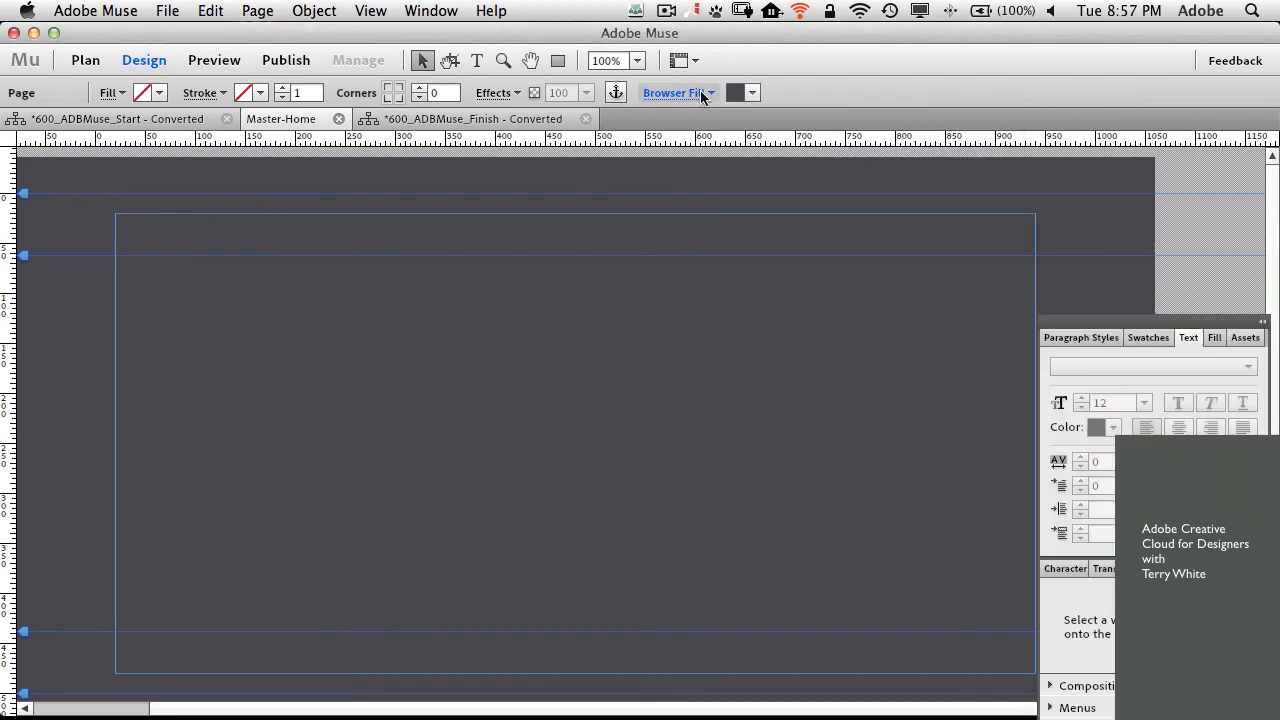
- Add background-home.jpg from the images folder as the browser fill image of Master-Home
left_click(711, 94)
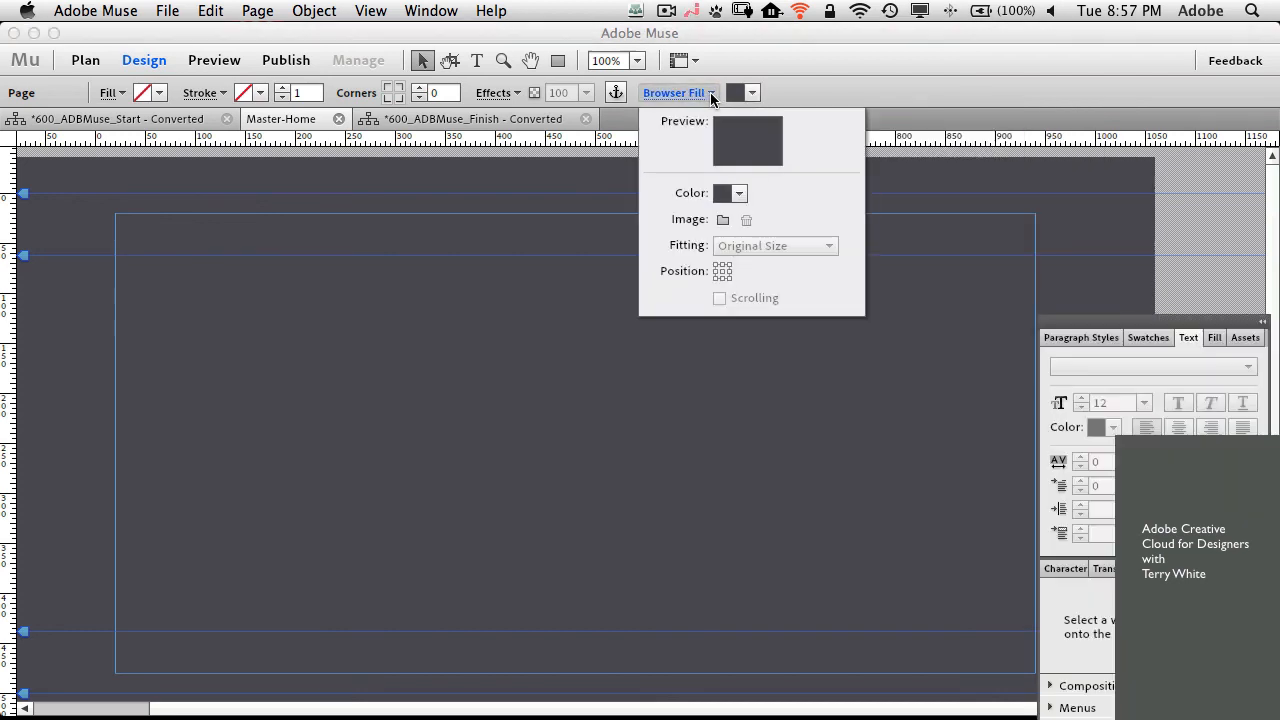
left_click(722, 219)
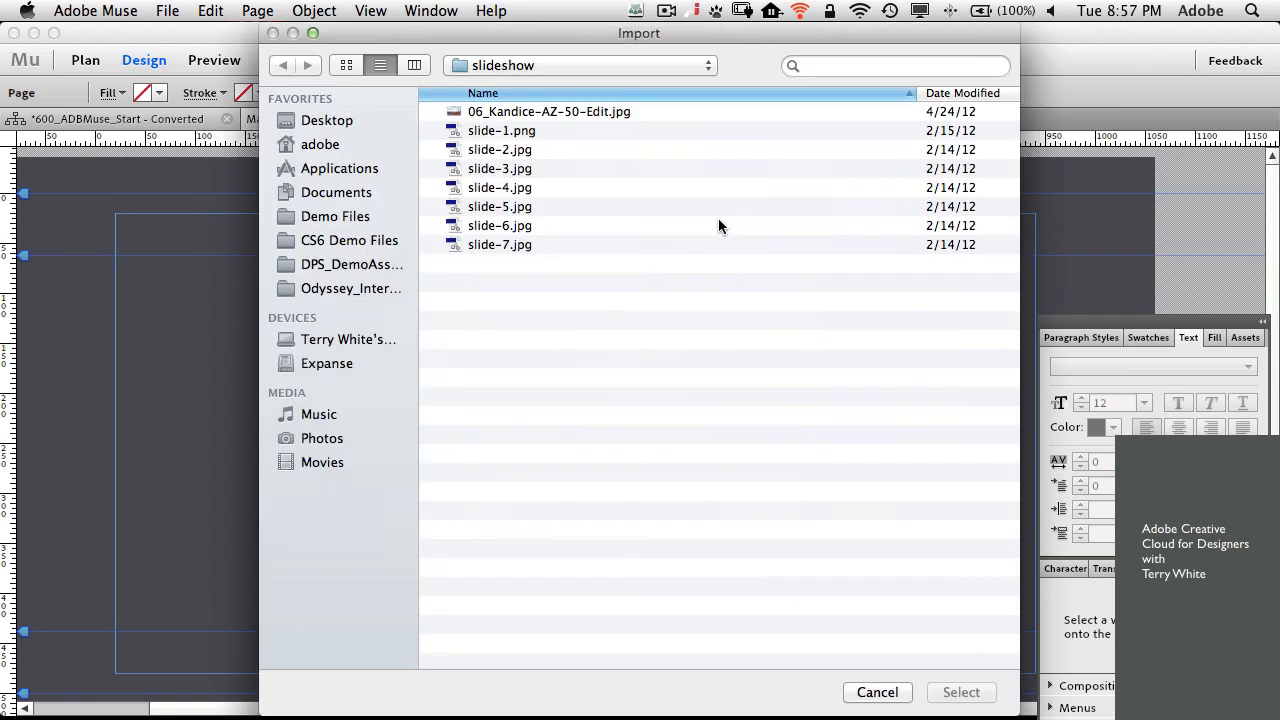
left_click(525, 70)
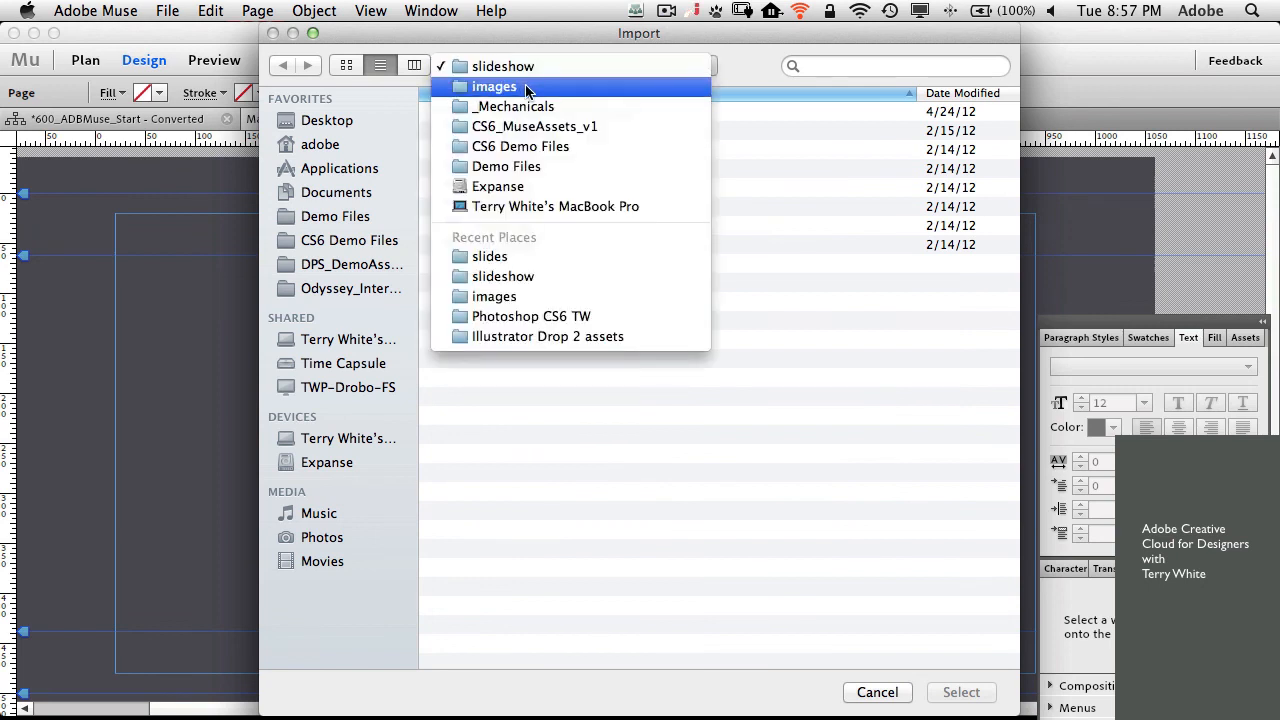
left_click(528, 91)
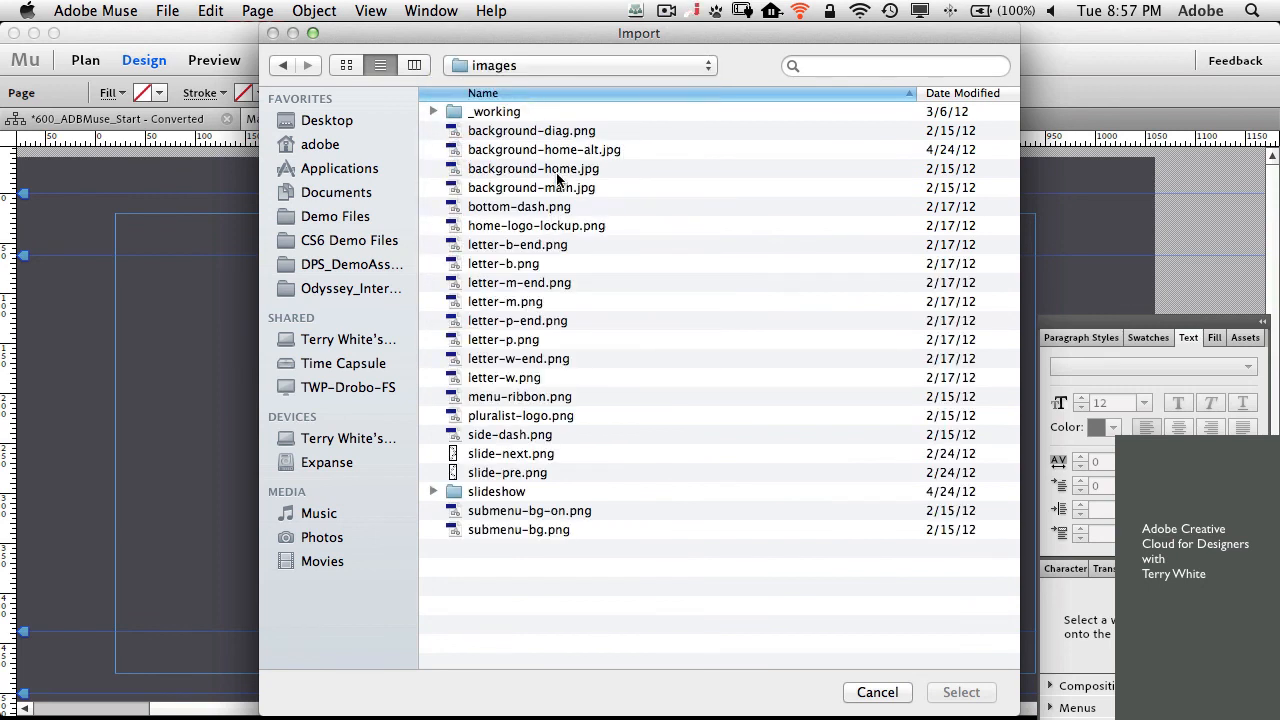
double_click(556, 170)
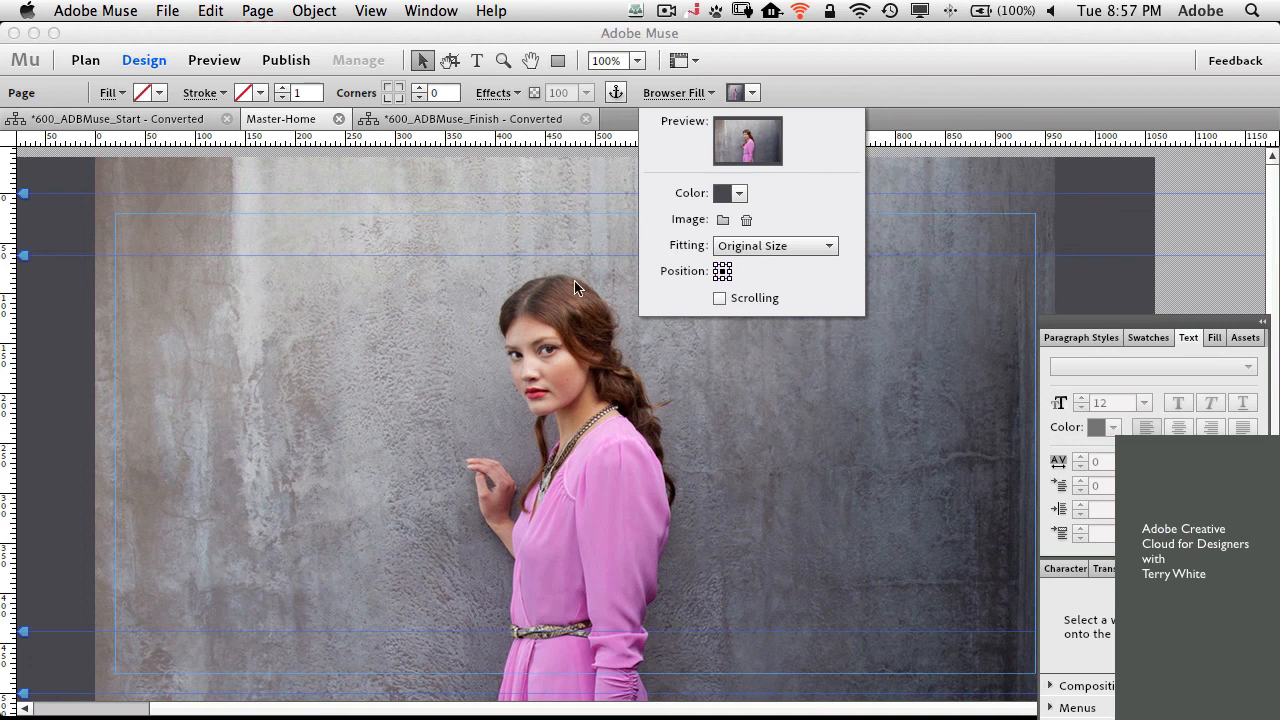
left_click(752, 93)
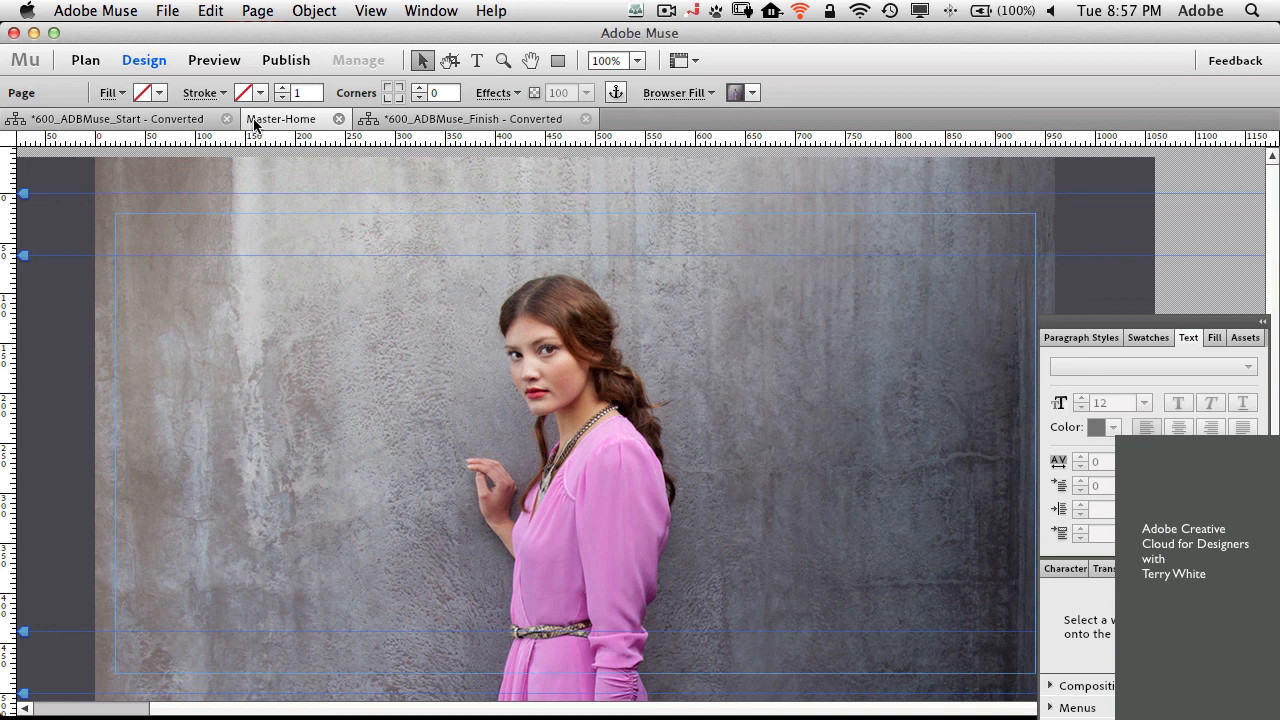
- Add three new pages at the same level after Home in the 600_ADBMuse_Start site plan
left_click(181, 121)
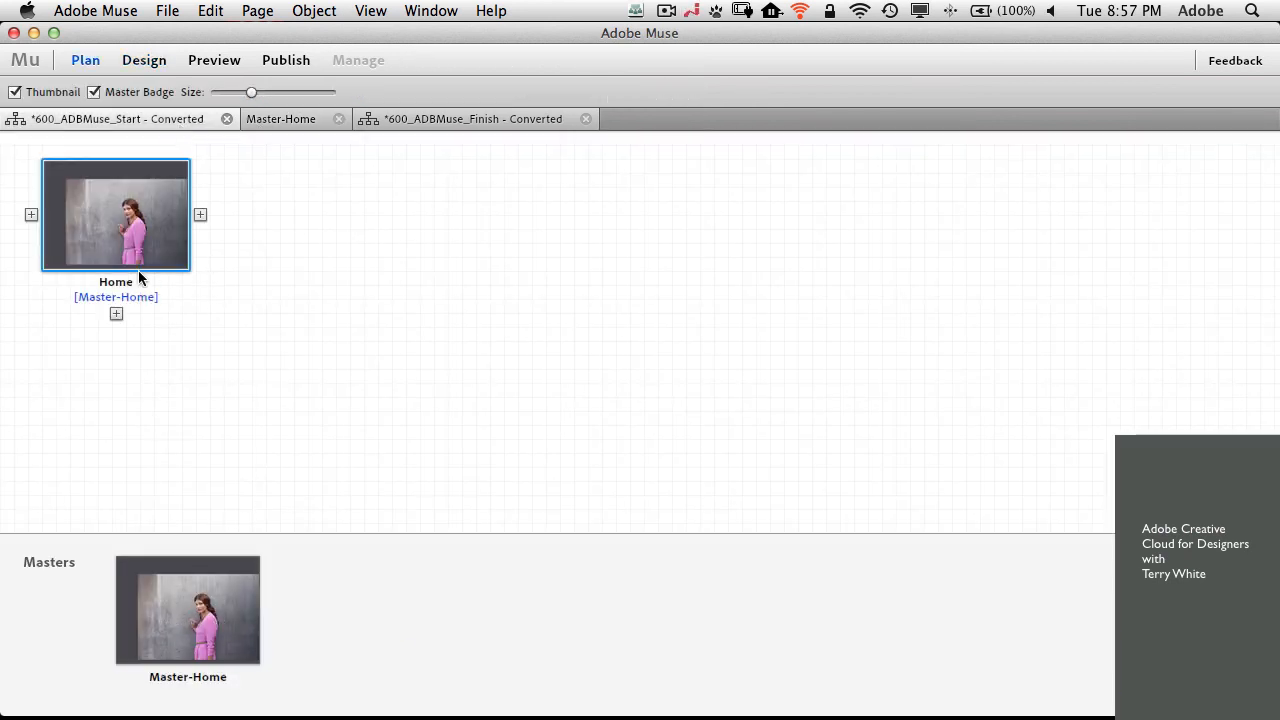
left_click(200, 216)
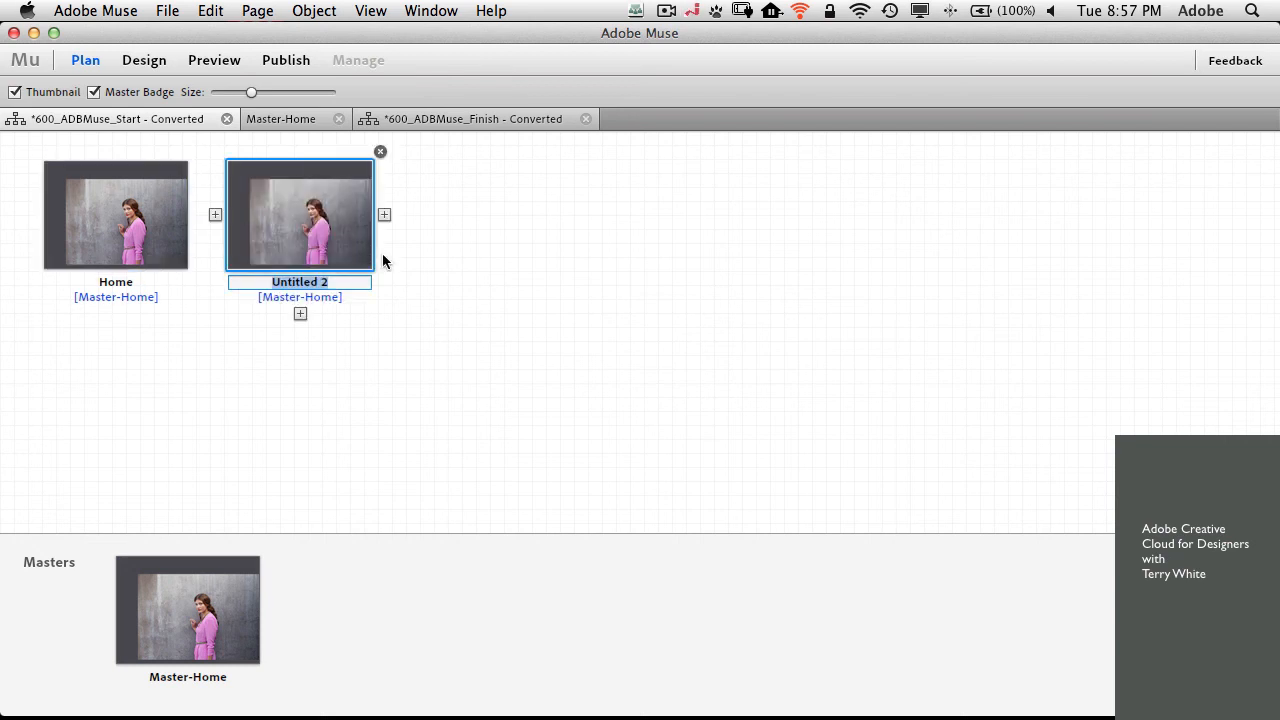
left_click(384, 216)
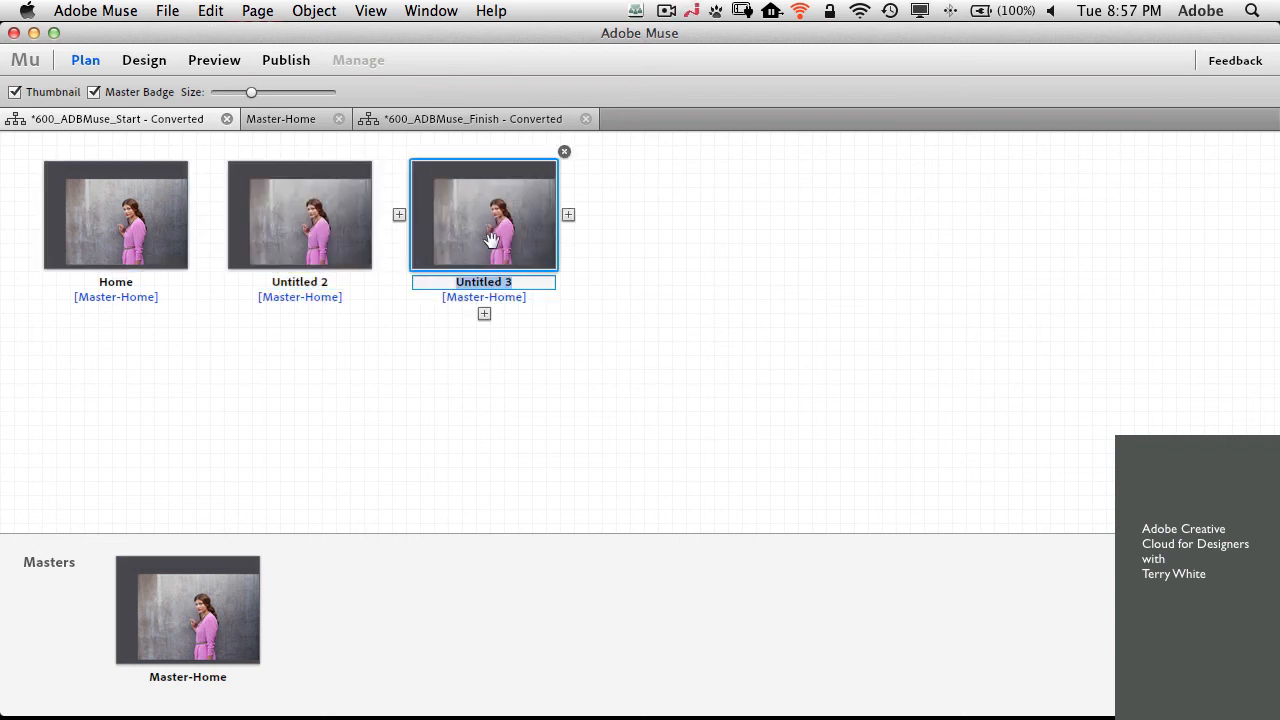
left_click(568, 216)
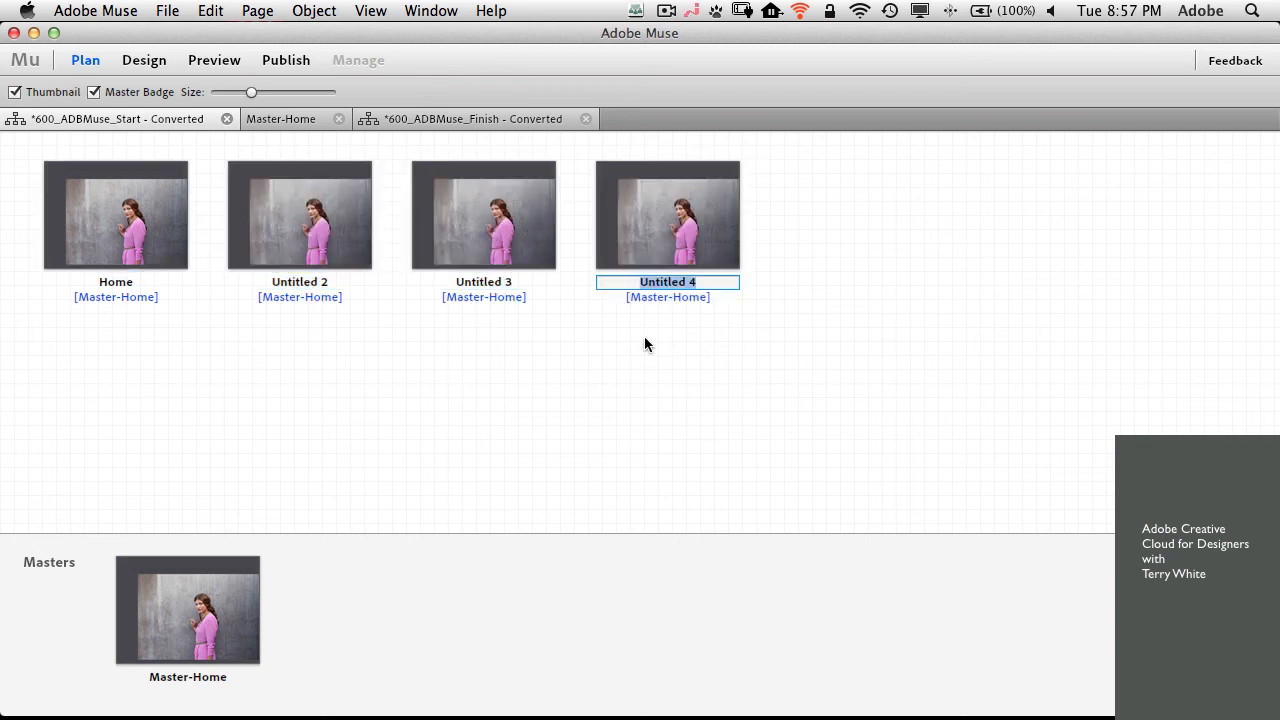
- Name the second page in the site plan Contacts and the third page Products
left_click(315, 284)
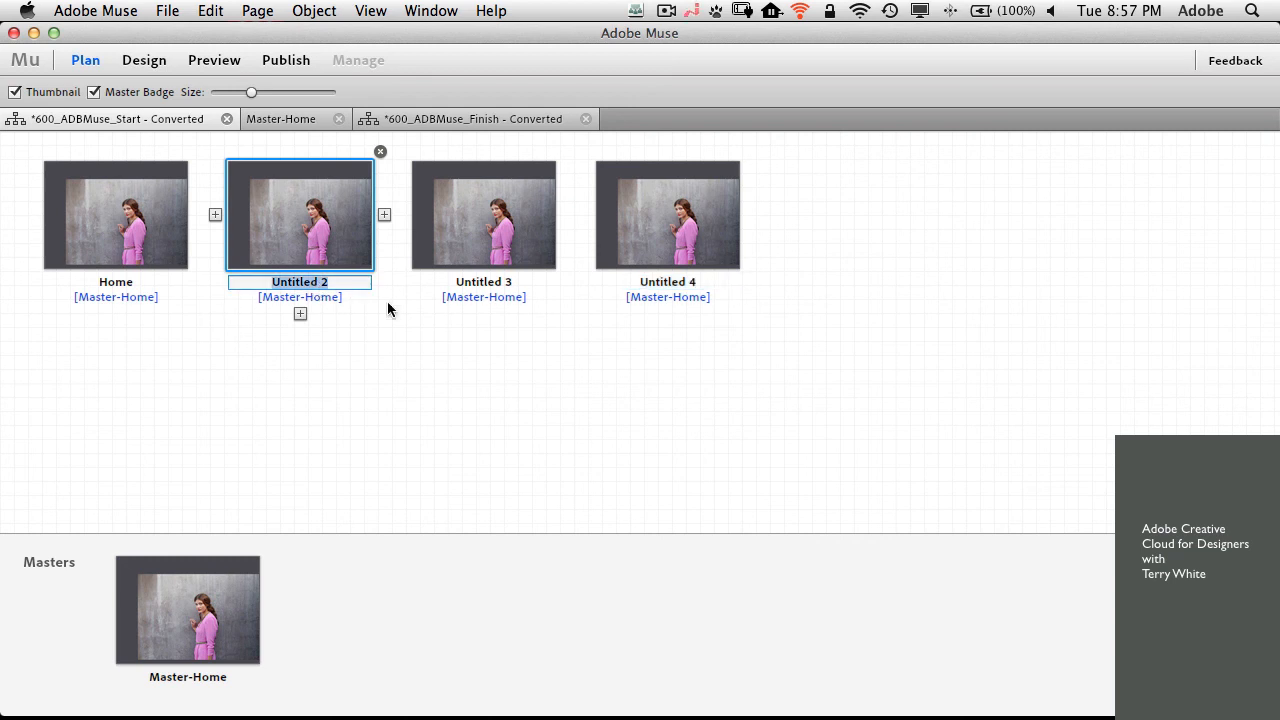
type("Contacts")
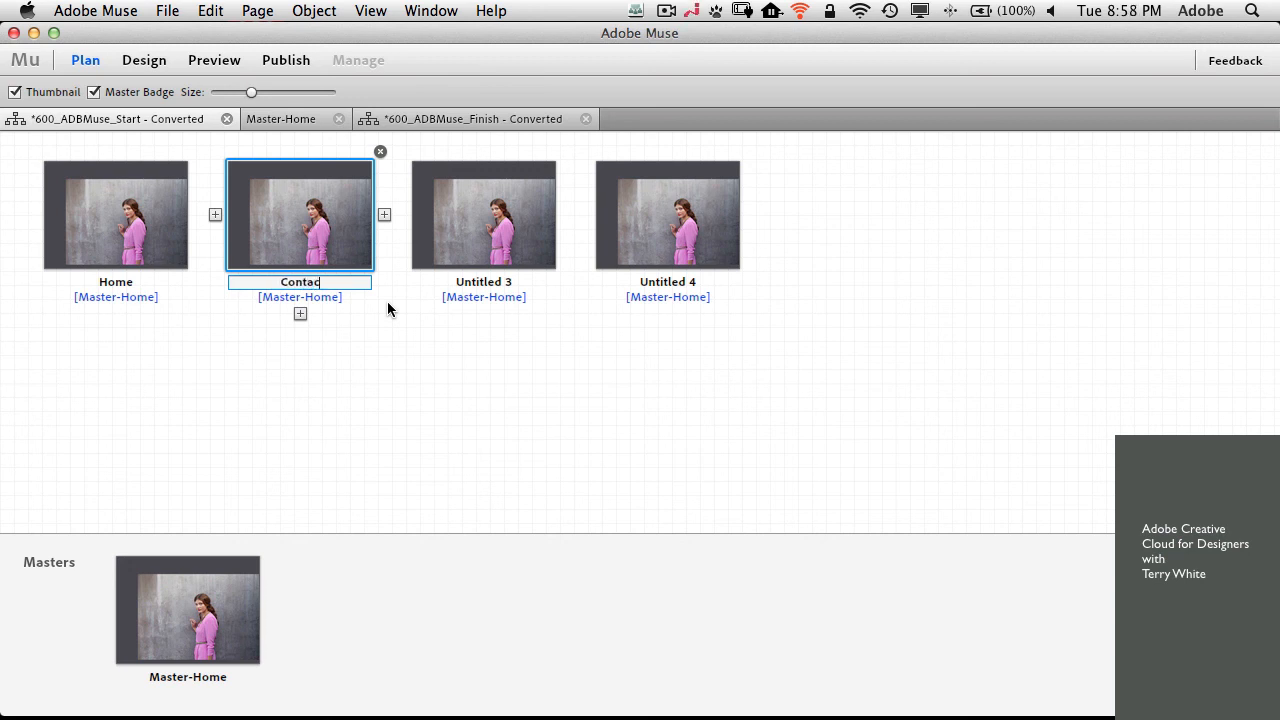
left_click(490, 284)
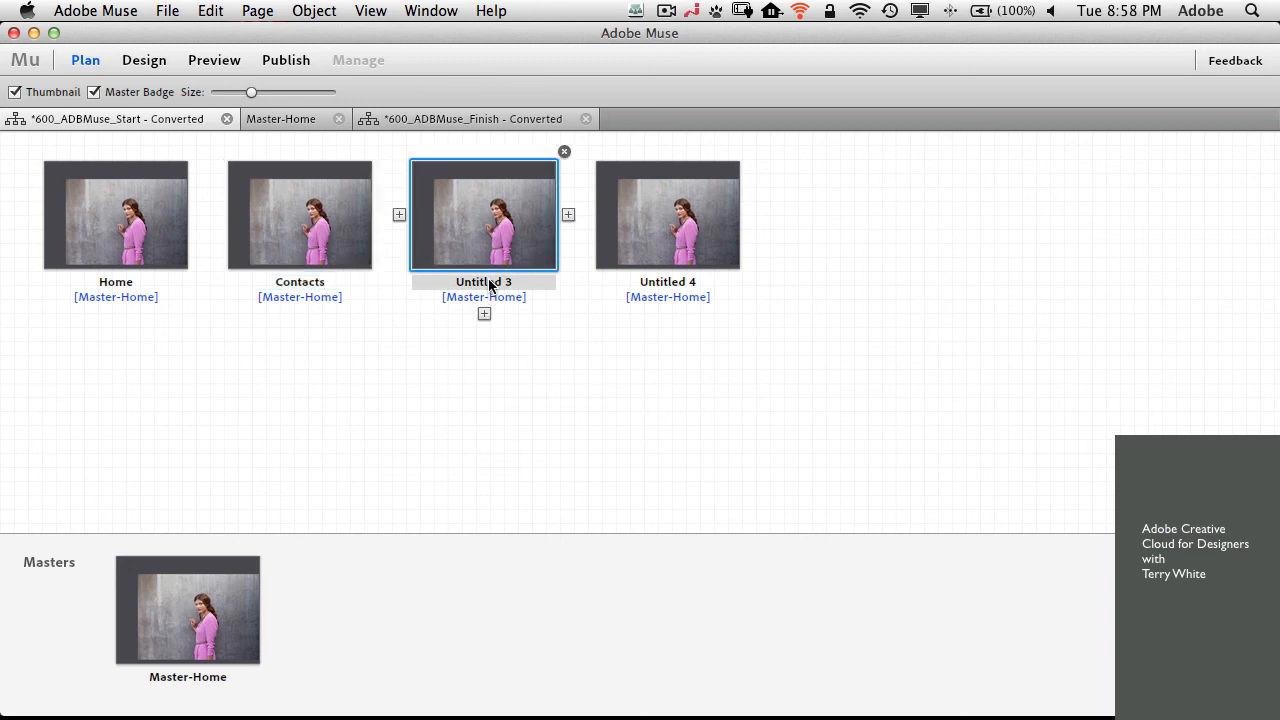
key("super+a")
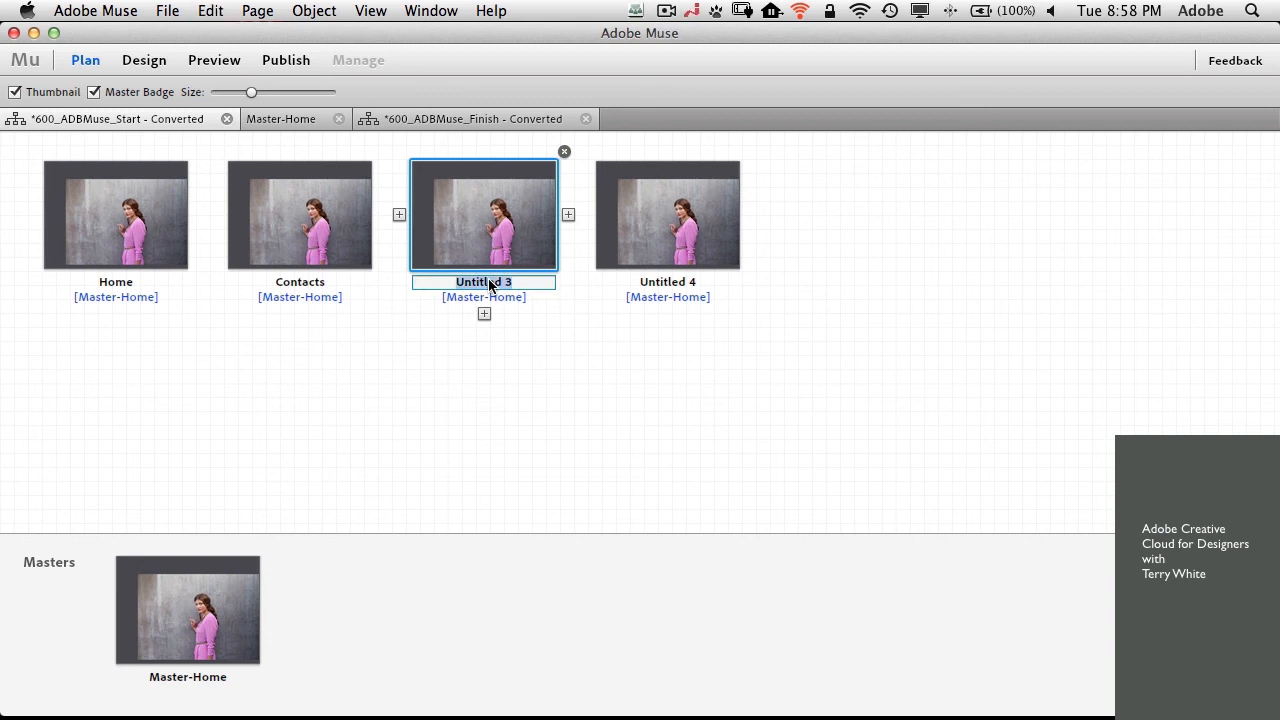
type("Products")
key("BackSpace")
type("s")
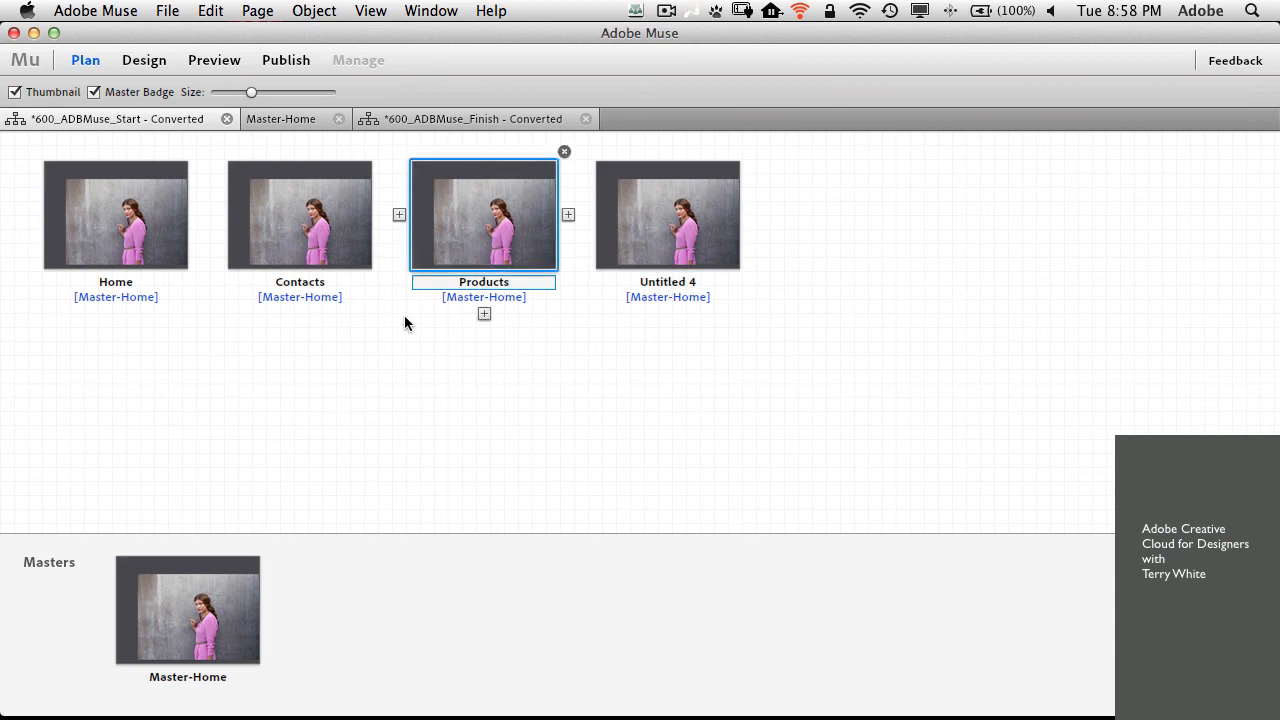
- Open the Home page of the 600_ADBMuse_Finish site and place letter-b.png from the images folder beside the model
left_click(413, 121)
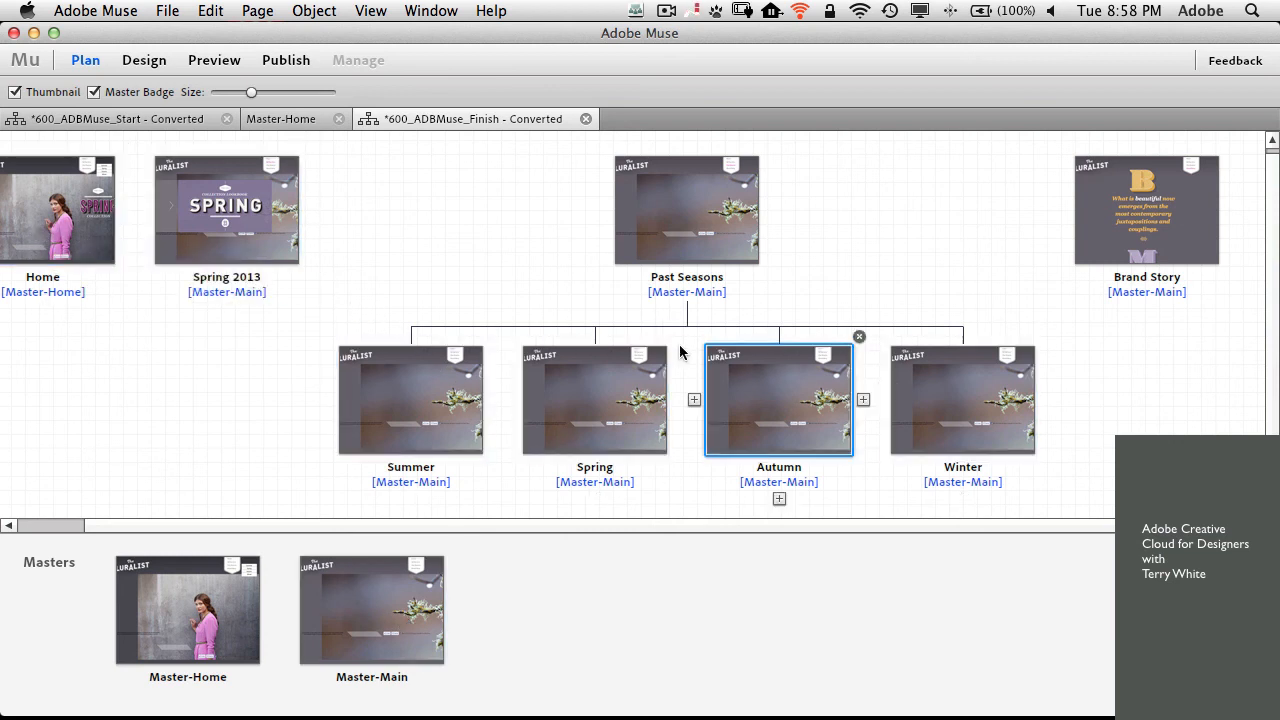
double_click(68, 243)
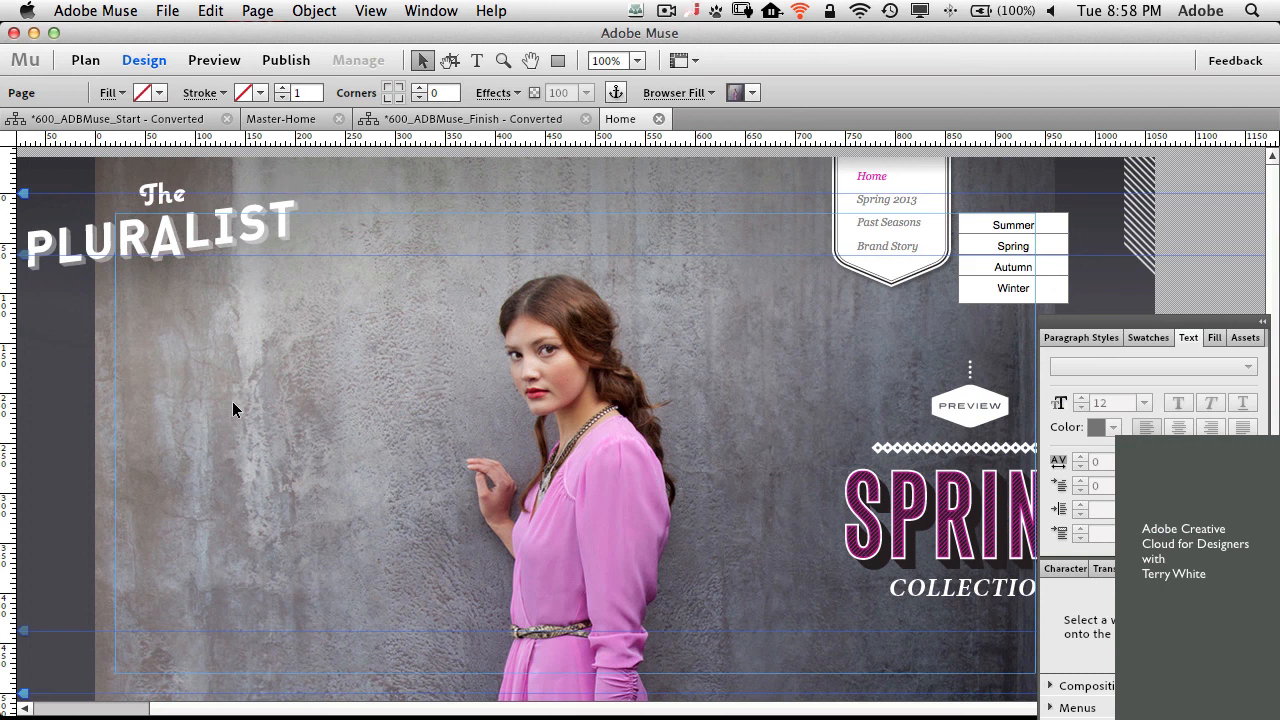
left_click(174, 12)
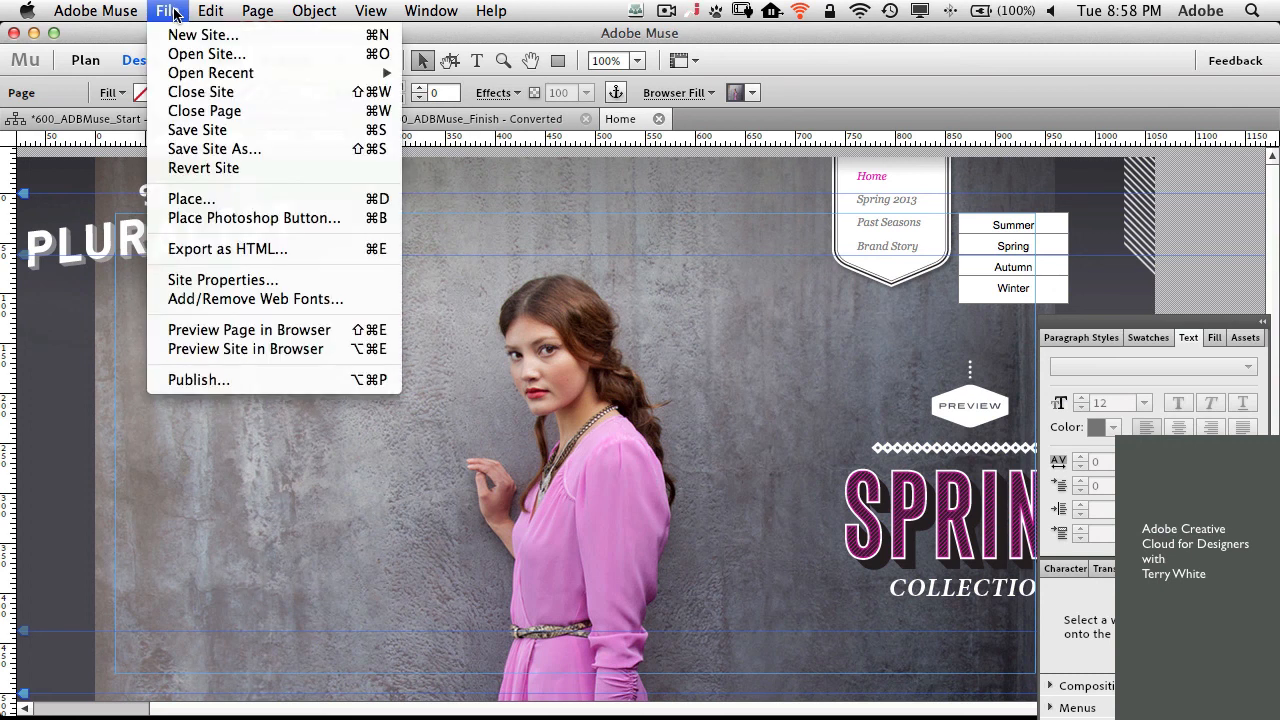
left_click(224, 203)
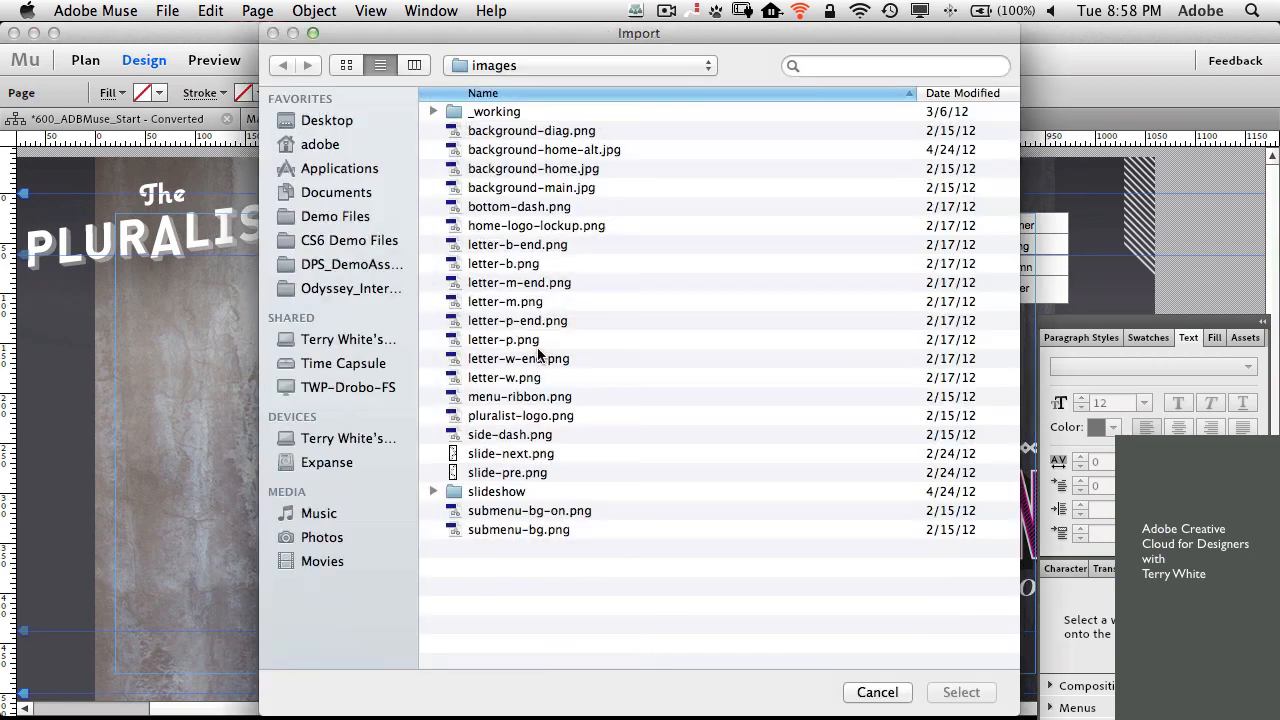
left_click(532, 266)
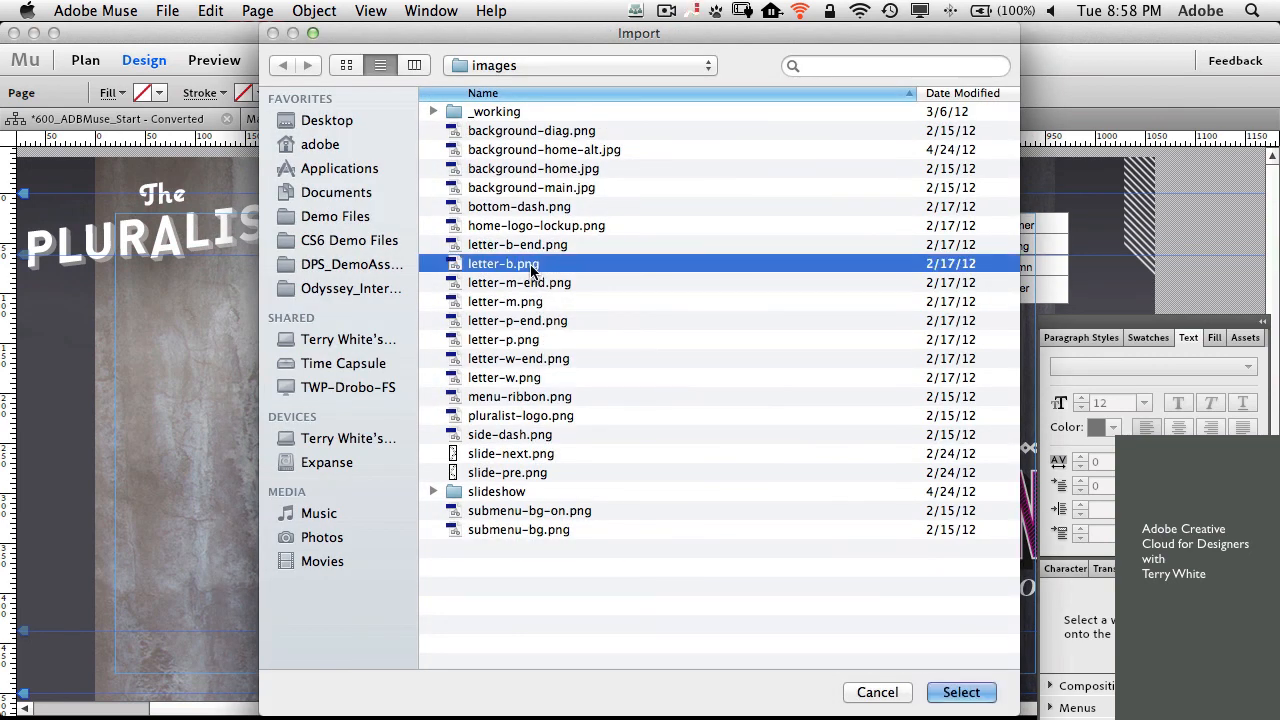
left_click(958, 693)
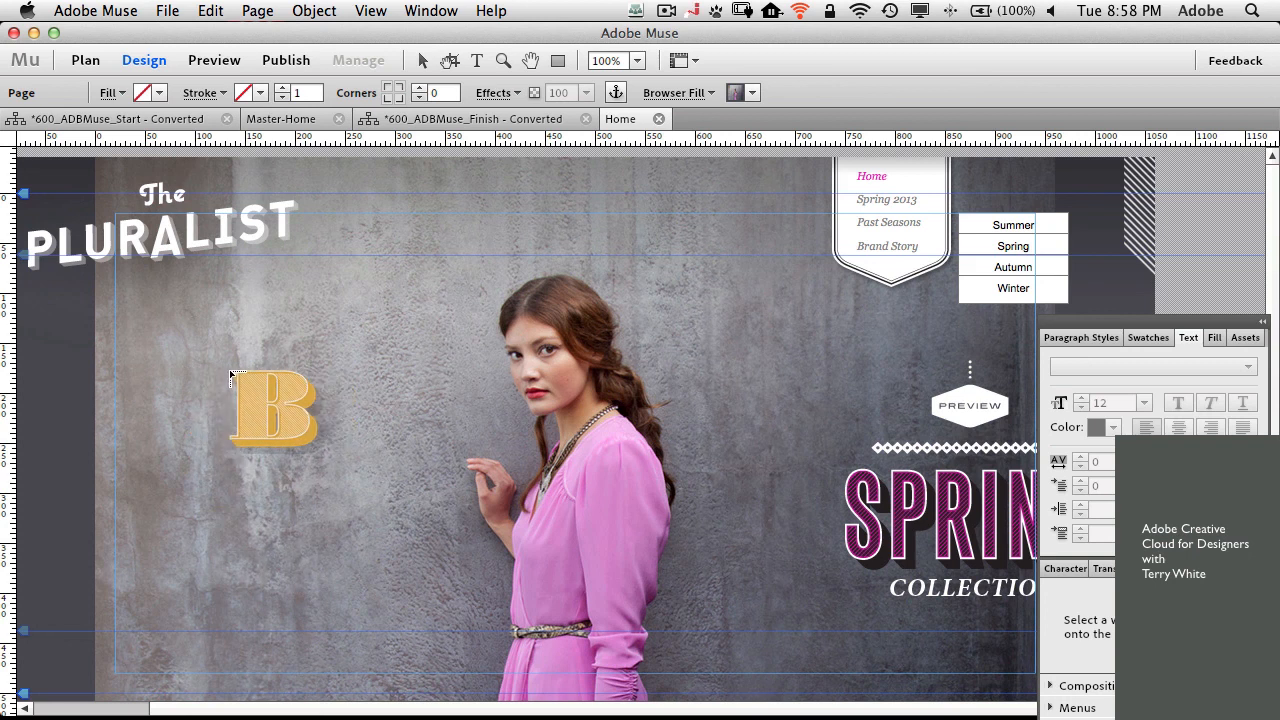
left_click(229, 368)
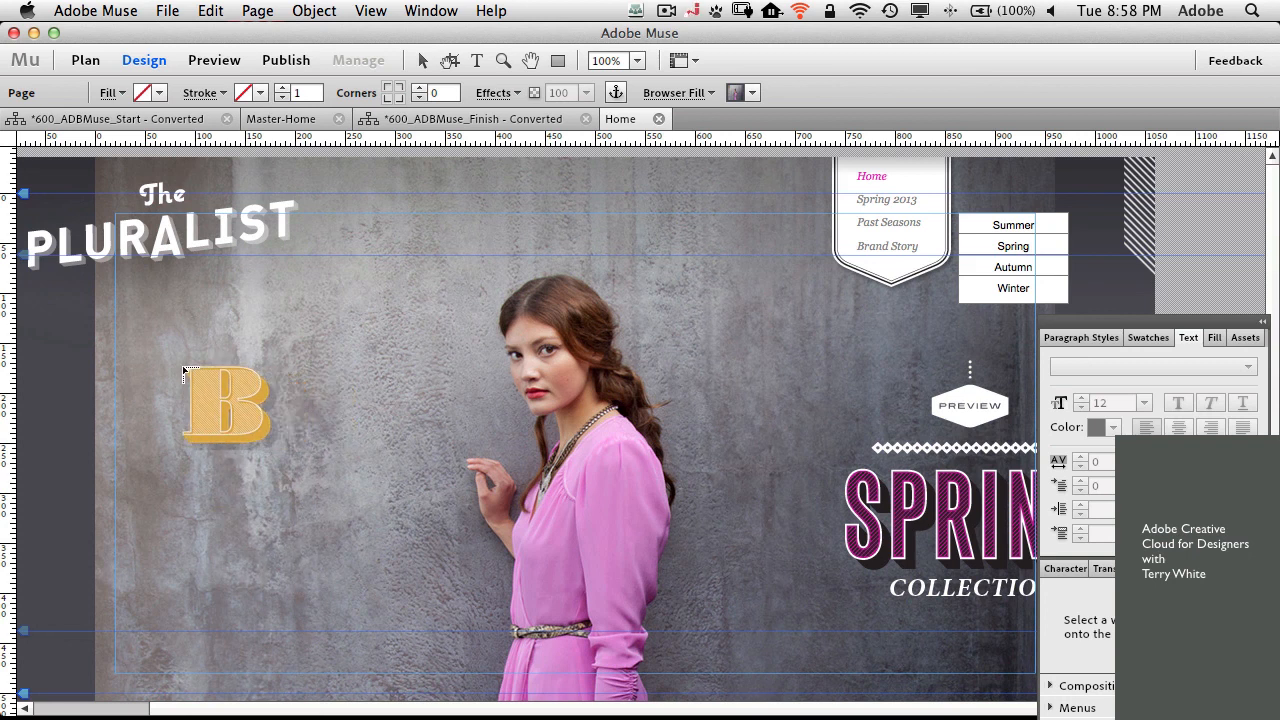
left_click(180, 362)
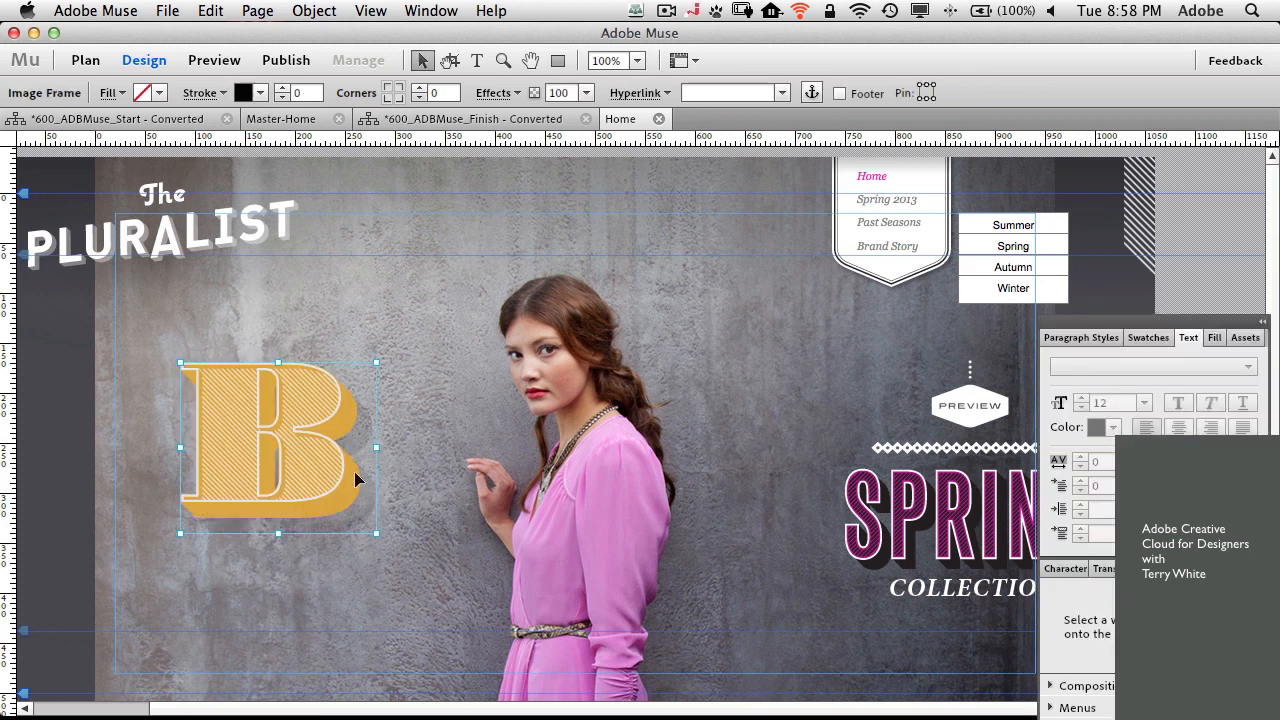
- Move the letter B image down next to the model's hand, preview the Home page, and return to the design view
left_click_drag(325, 482, 408, 604)
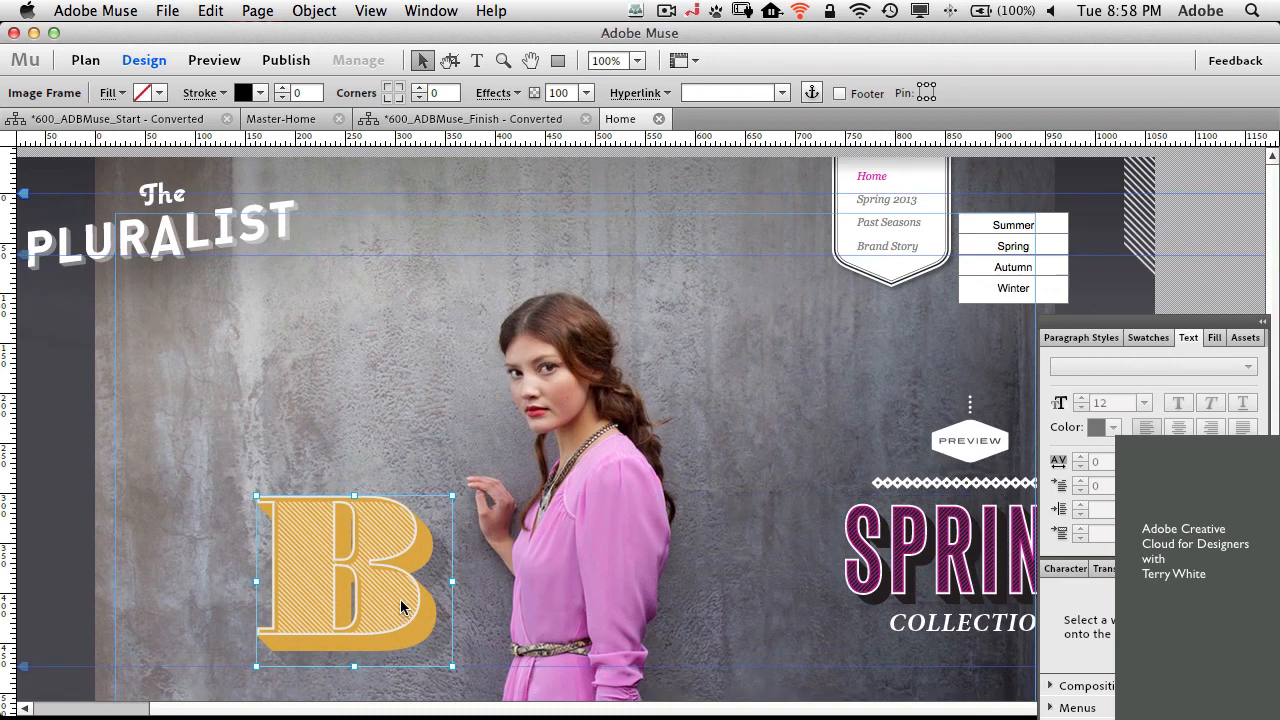
left_click(214, 61)
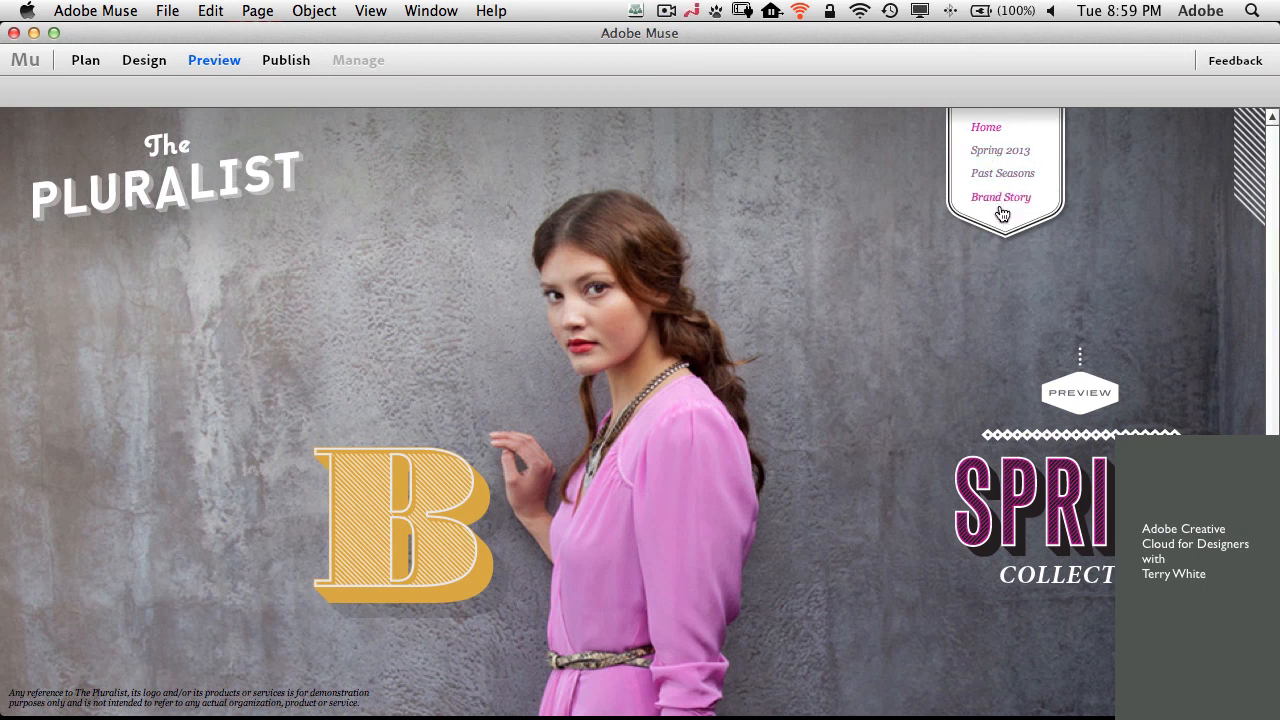
left_click(144, 60)
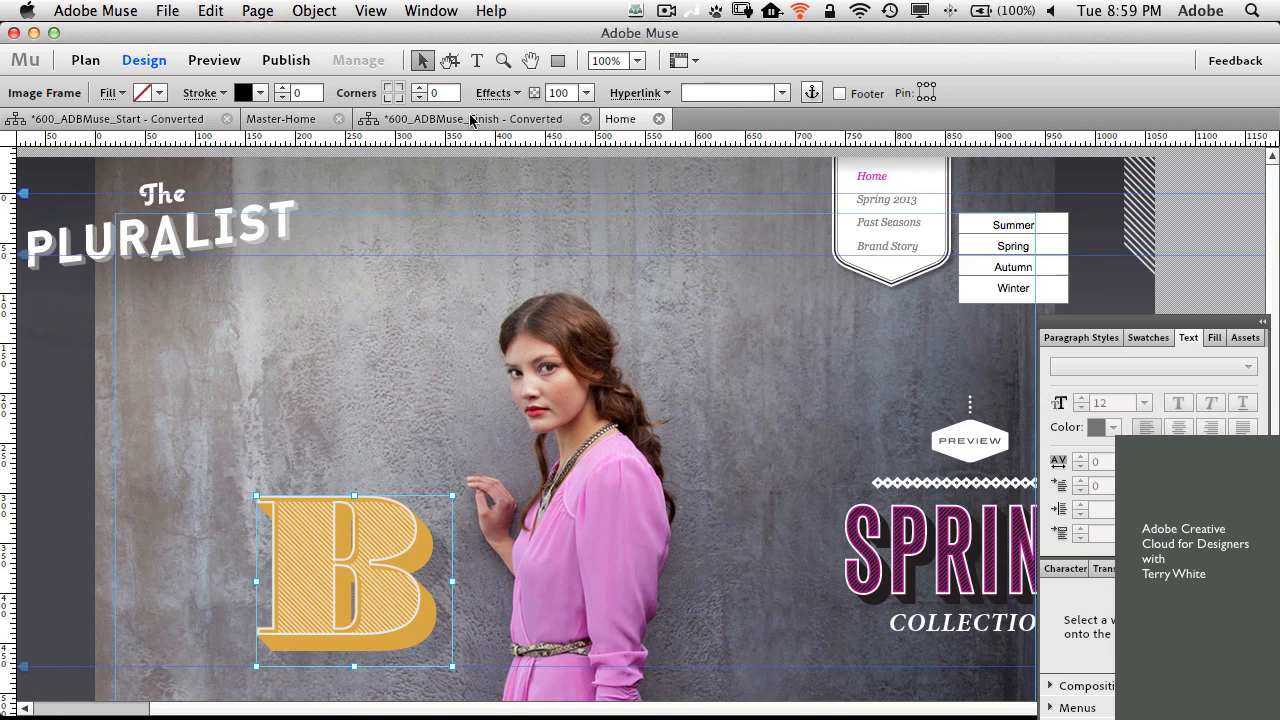
- Draw a text frame about 280 px wide above the letter B on the Home page
left_click(477, 61)
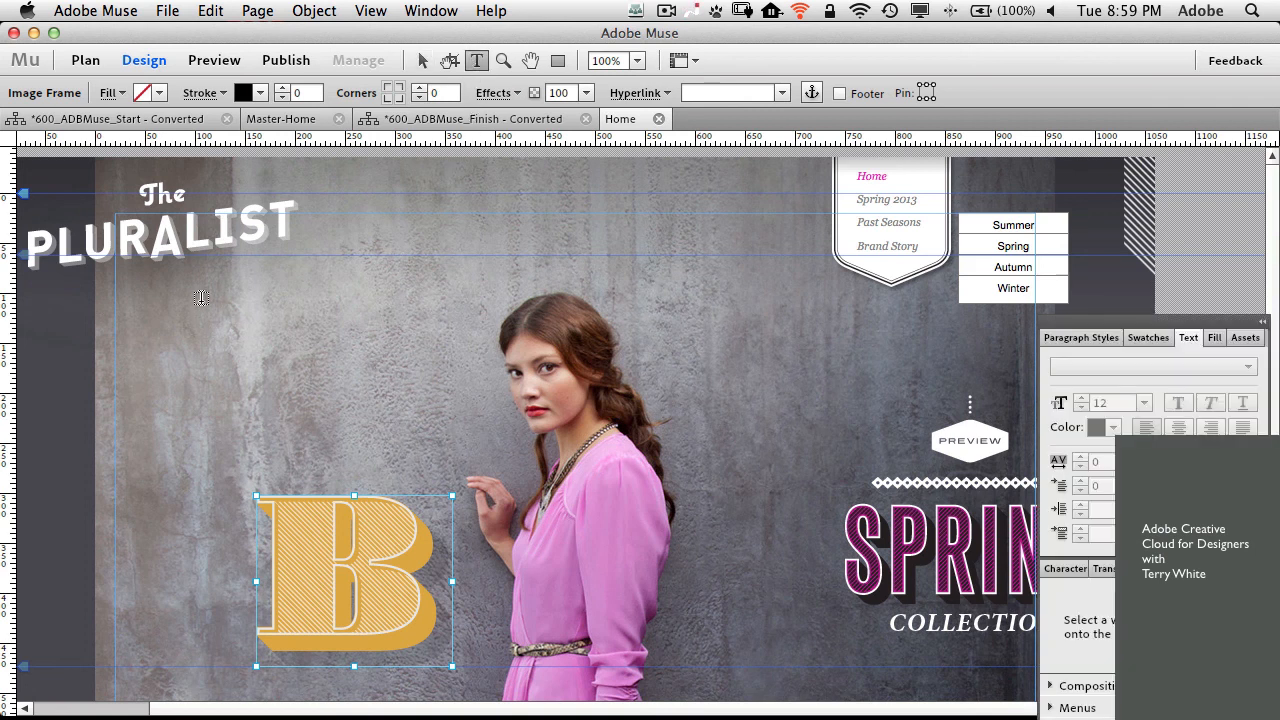
key("Tab")
mouse_move(366, 408)
left_mouse_down()
mouse_move(461, 462)
mouse_move(477, 455)
left_mouse_up()
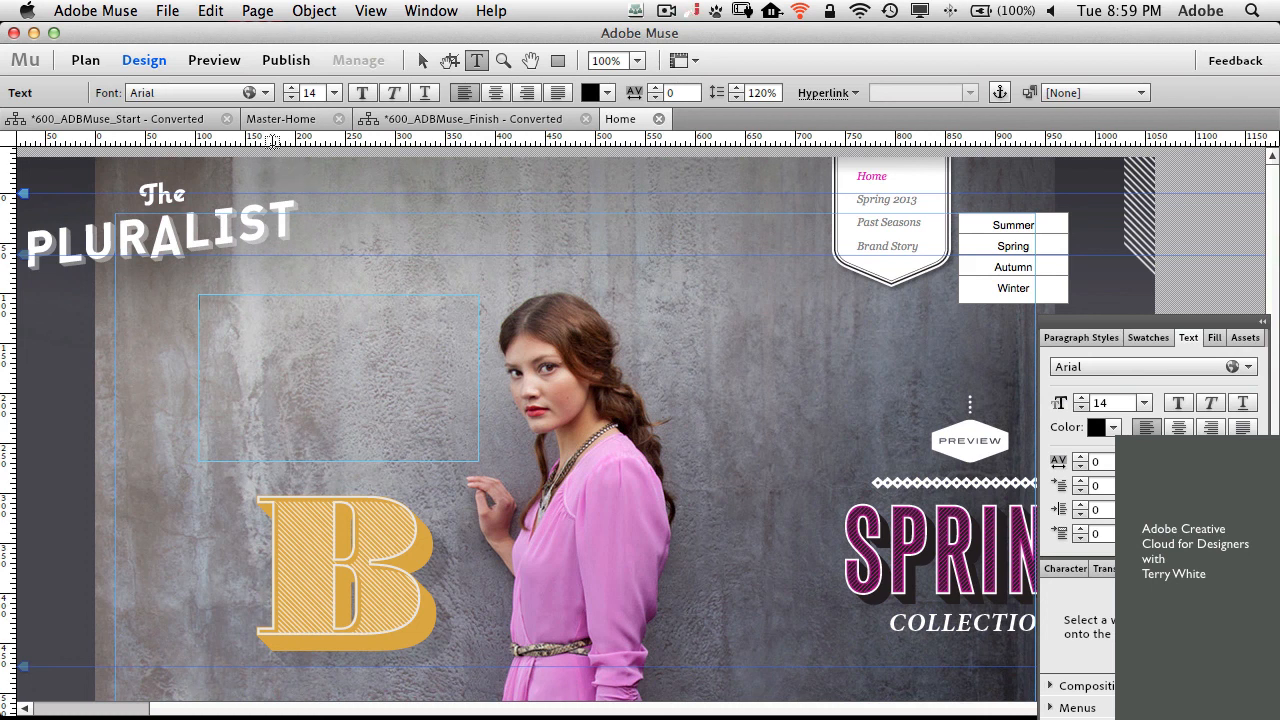
- Review the font categories and add the Aguafina Script web font to the available fonts
left_click(266, 97)
mouse_move(251, 139)
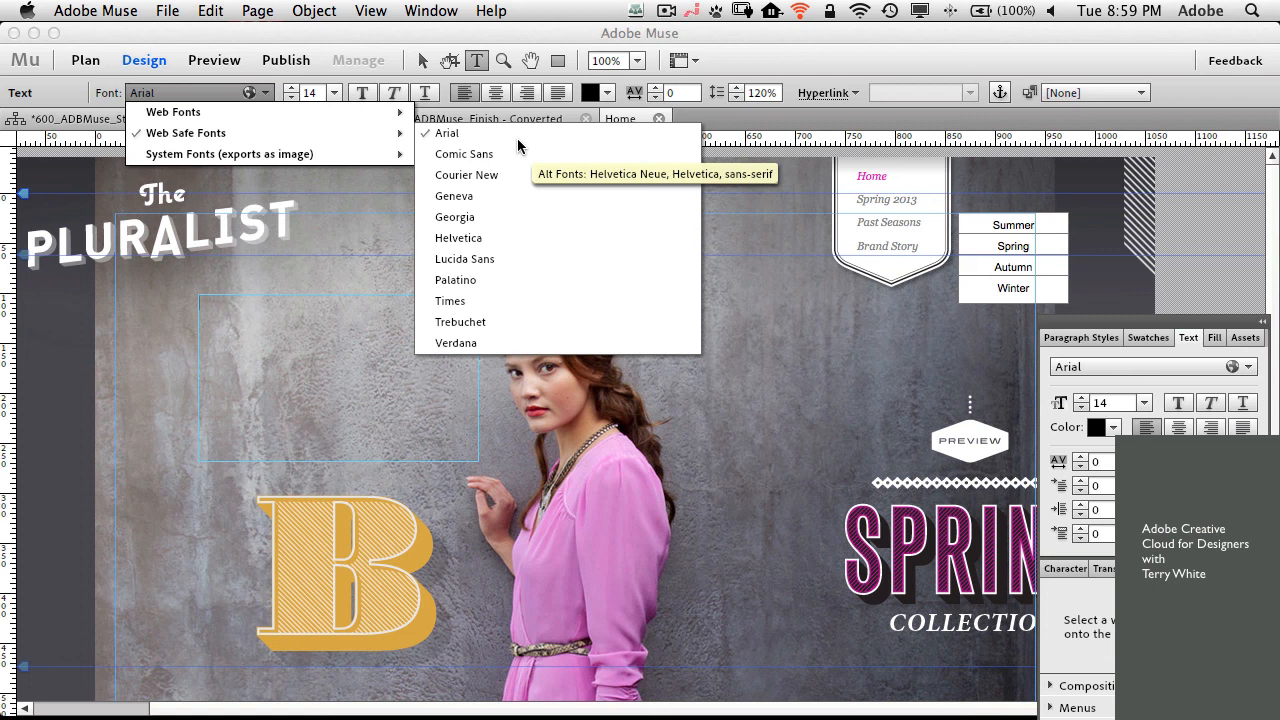
mouse_move(372, 165)
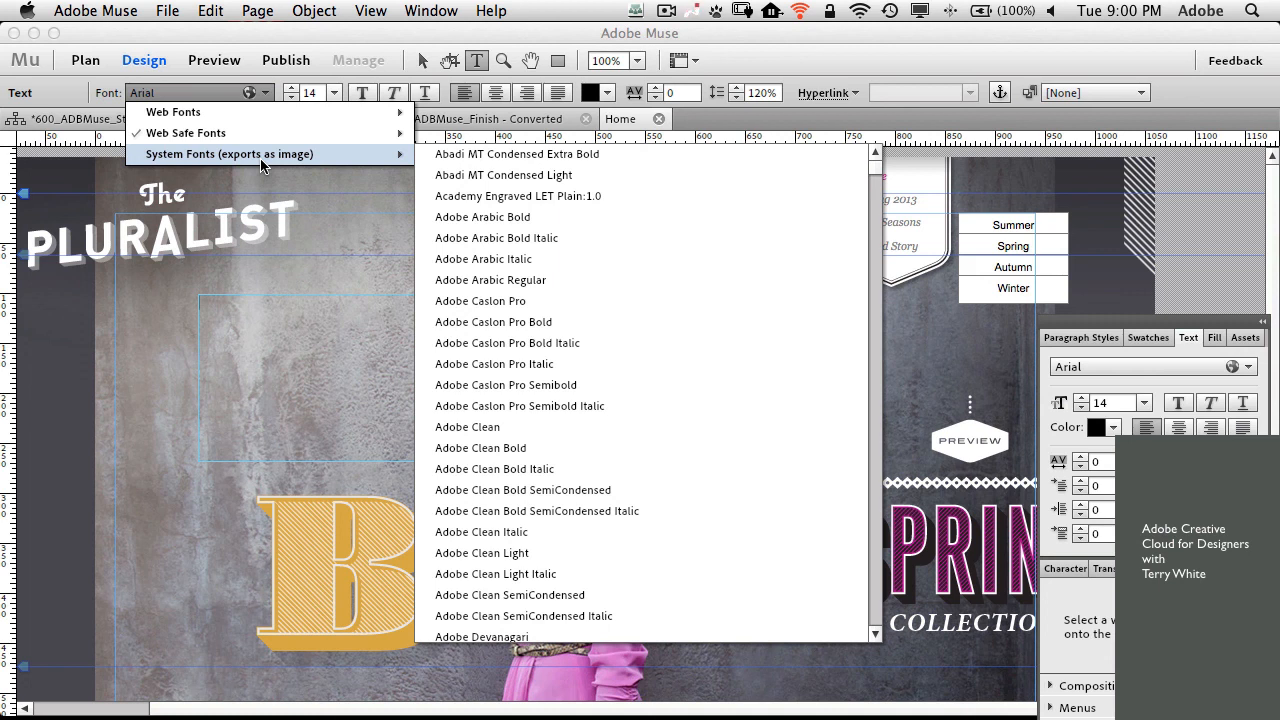
mouse_move(255, 113)
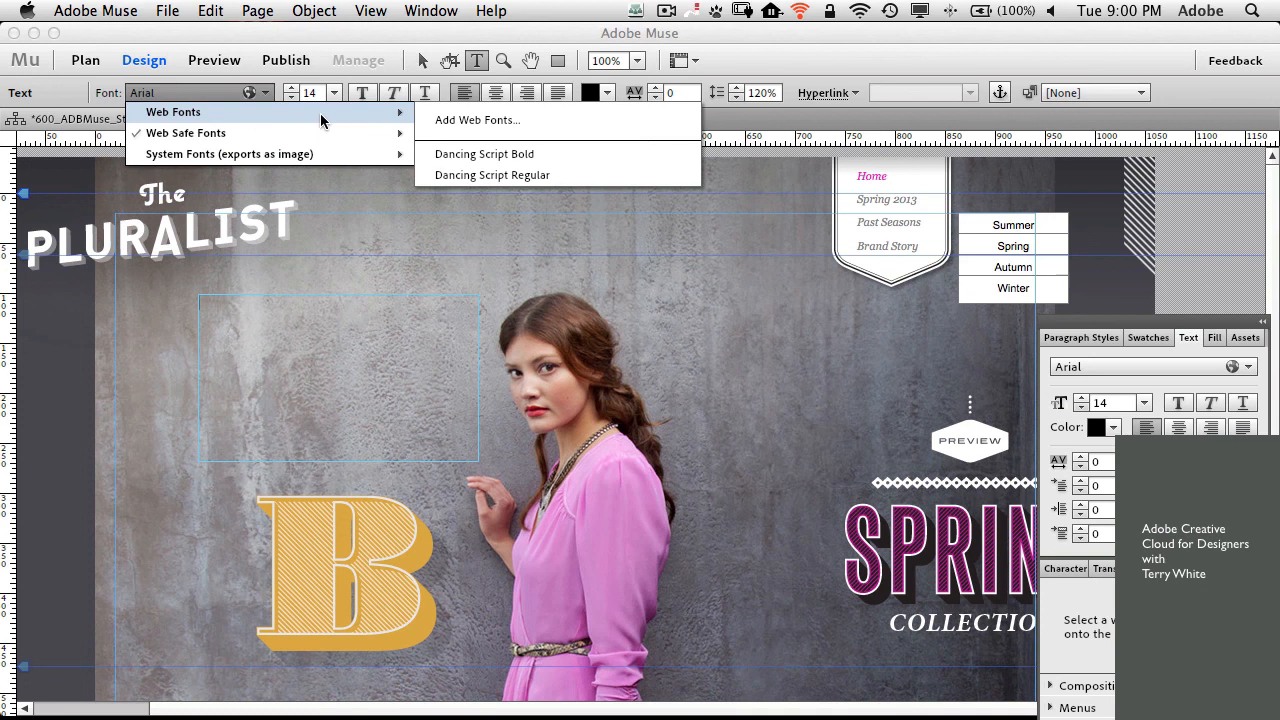
left_click(447, 122)
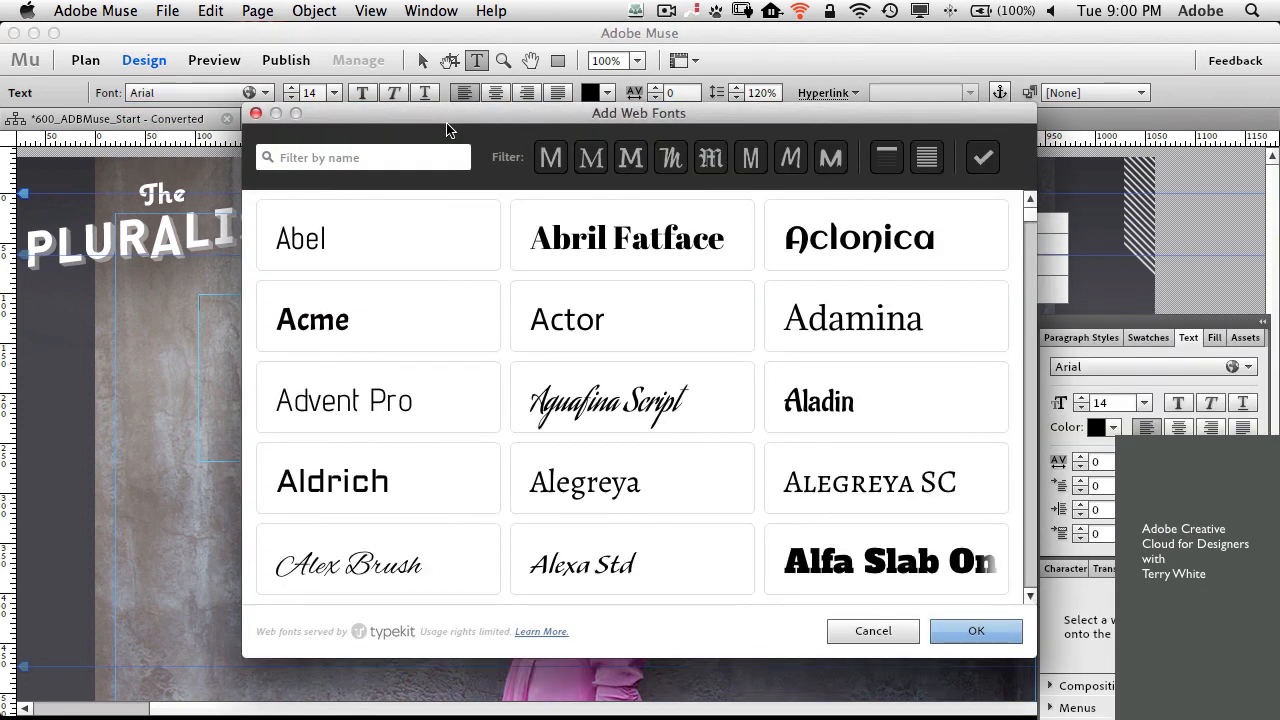
left_click(697, 395)
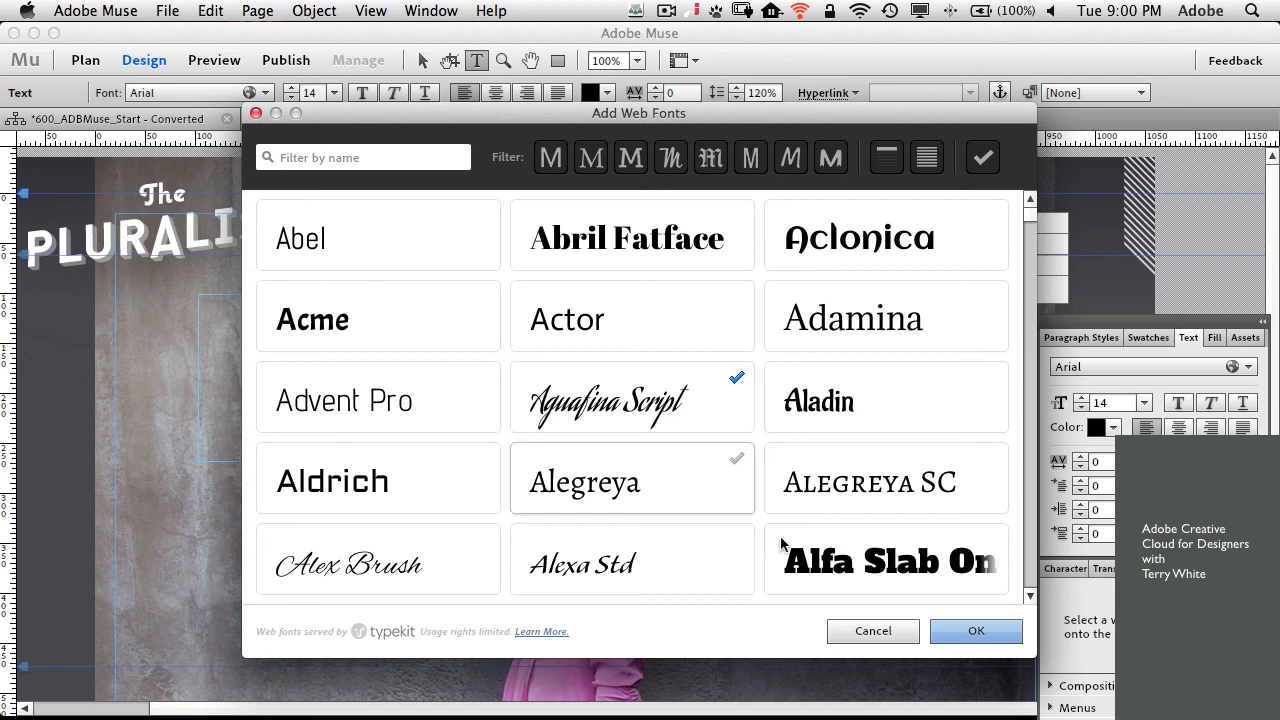
left_click(978, 633)
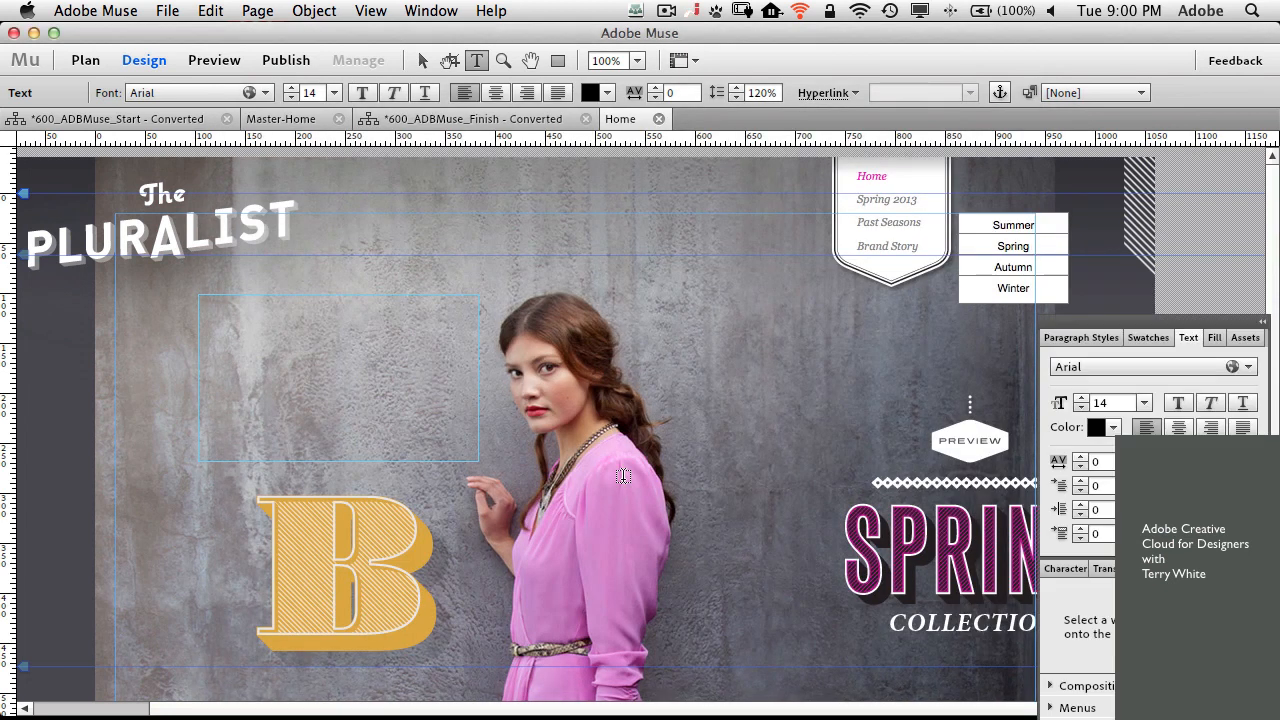
- Enter the text "Thank You for Attending" in the new text frame
key("Tab")
key("Tab")
type("Thank You for Attending")
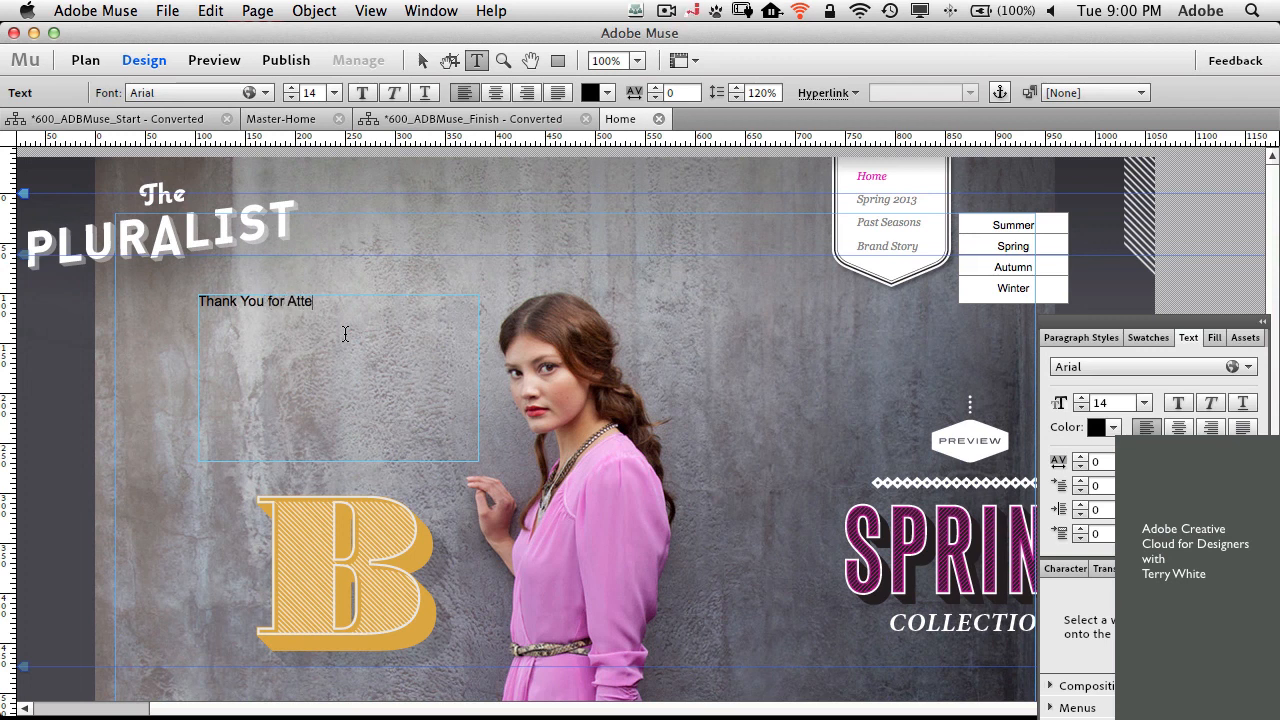
- Set the whole "Thank You for Attending" text in the web font Aguafina Script Regular
key("super+a")
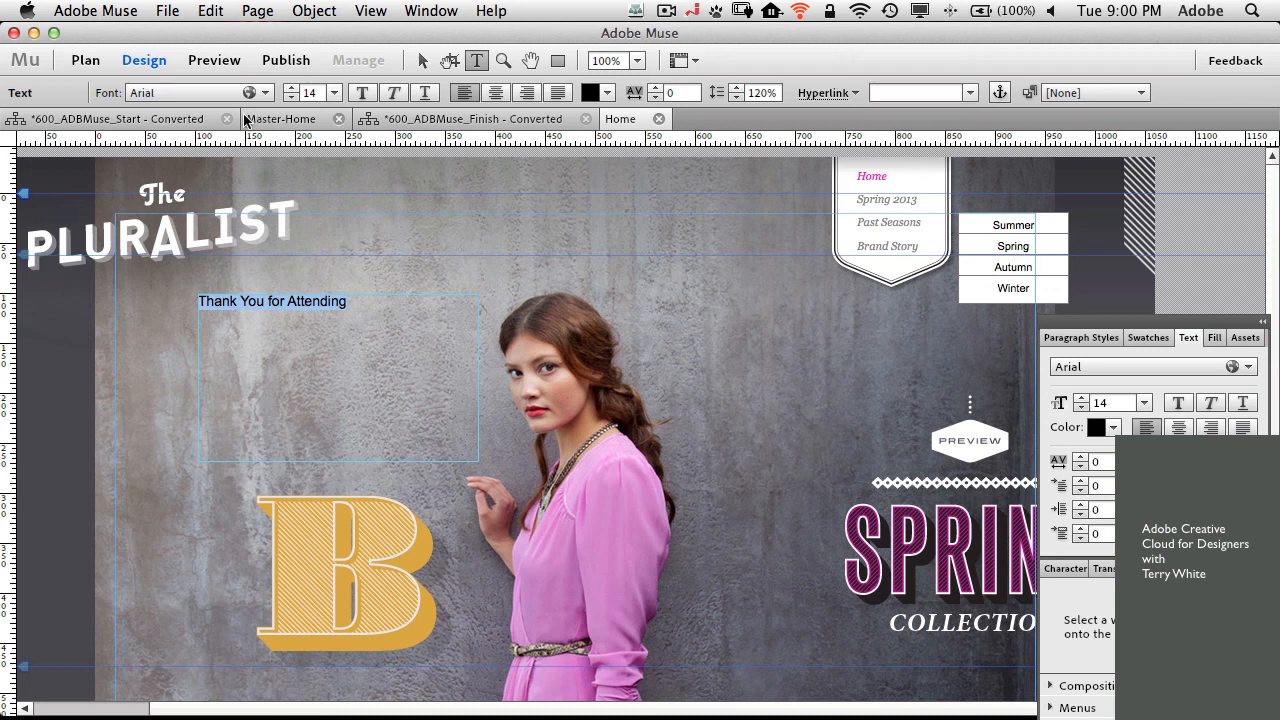
left_click(258, 96)
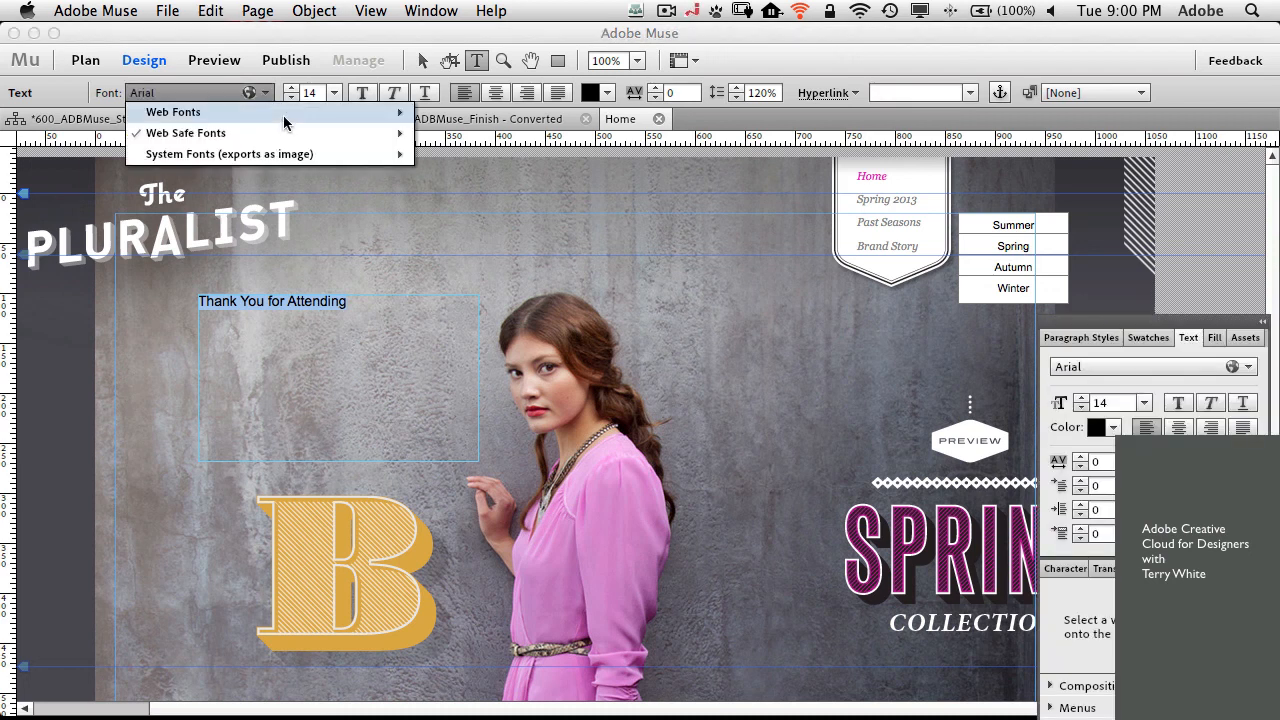
mouse_move(283, 113)
left_click(463, 153)
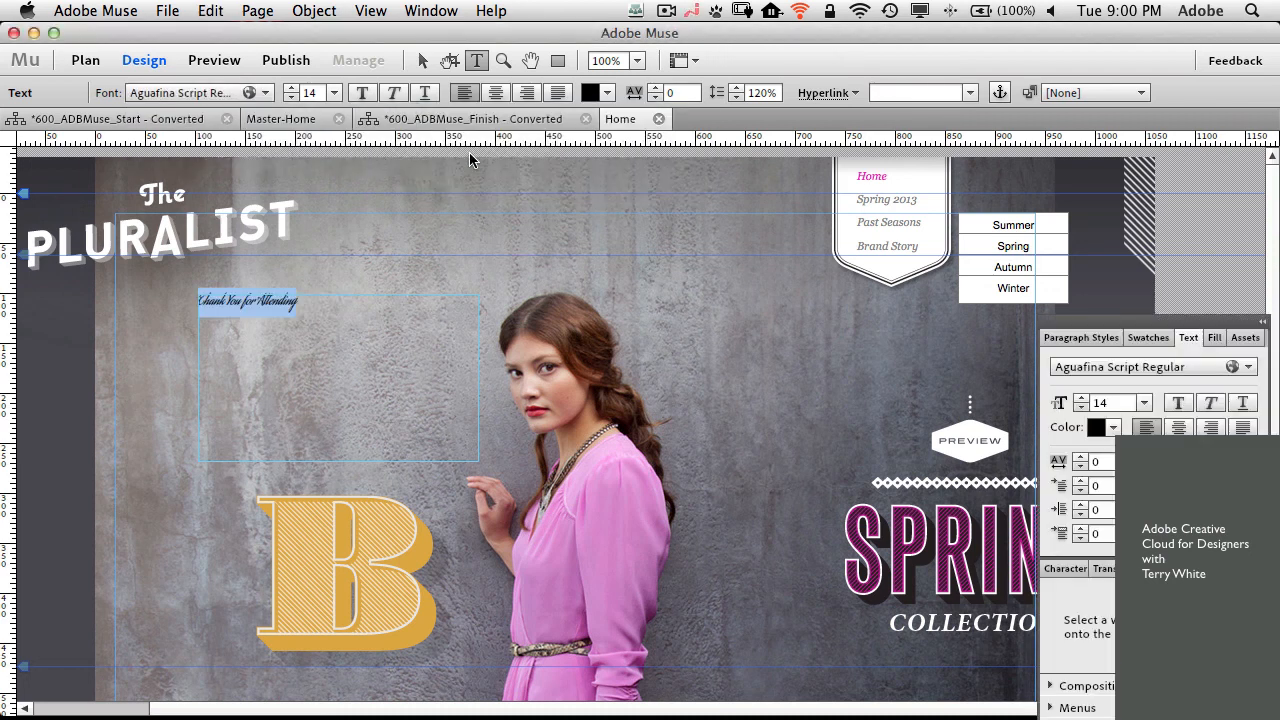
- Enlarge the "Thank You for Attending" text to size 62 and finish text editing with its frame selected
key("super+shift+period")
key("super+shift+period")
key("super+shift+period")
key("super+shift+period")
key("super+shift+period")
key("super+shift+period")
key("super+shift+period")
key("super+shift+period")
key("super+shift+period")
key("super+shift+period")
key("super+shift+period")
key("super+shift+period")
key("super+shift+period")
key("super+shift+period")
key("super+shift+period")
key("super+shift+period")
key("super+shift+period")
key("super+shift+period")
key("super+shift+period")
key("super+shift+period")
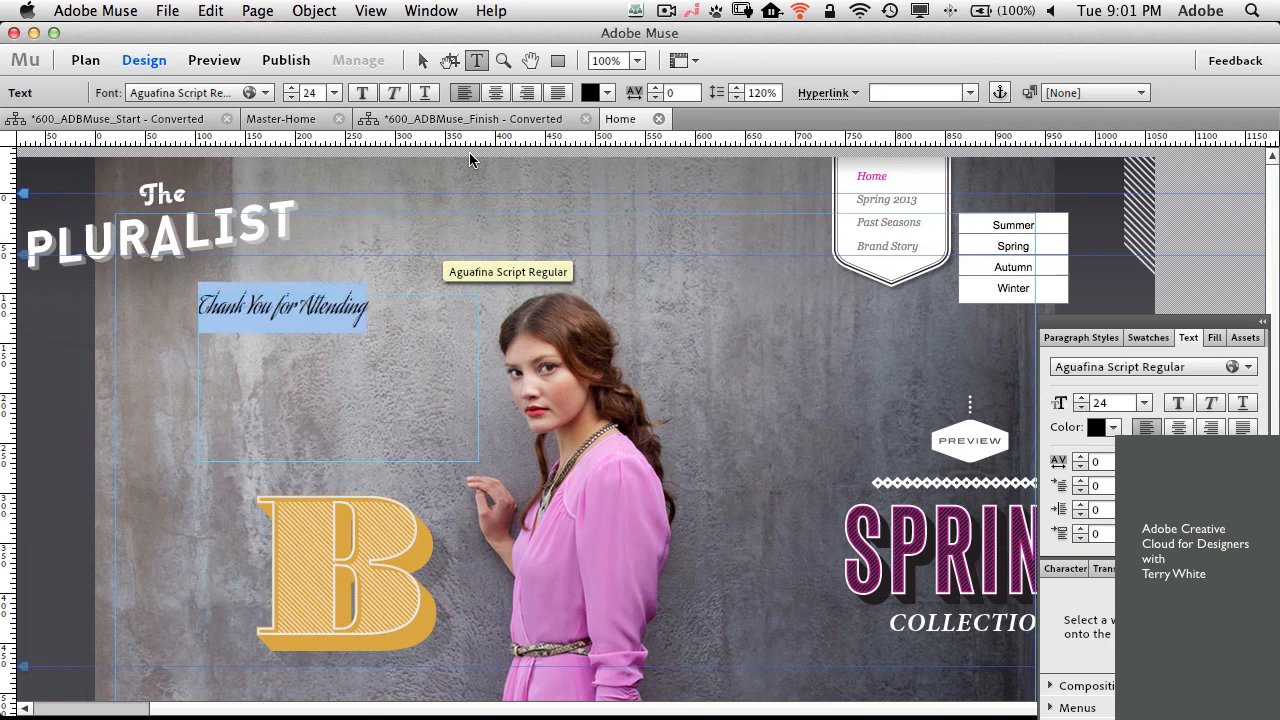
key("super+shift+period")
key("super+shift+period")
key("super+shift+period")
key("super+shift+period")
key("super+shift+period")
key("super+shift+period")
key("super+shift+period")
key("super+shift+period")
key("super+shift+period")
key("super+shift+period")
key("super+shift+period")
key("super+shift+period")
key("super+shift+period")
key("super+shift+period")
key("super+shift+period")
key("super+shift+period")
key("super+shift+period")
key("super+shift+period")
key("super+shift+period")
key("super+shift+period")
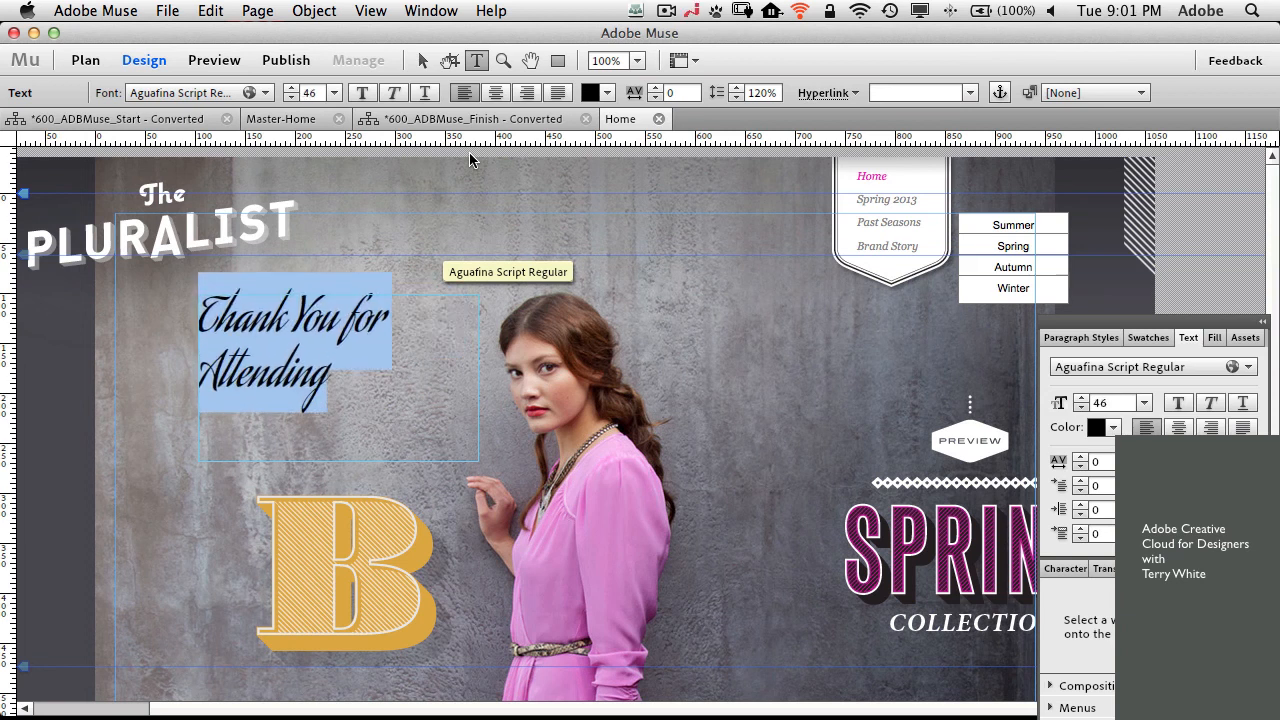
key("super+shift+period")
key("super+shift+period")
key("super+shift+period")
key("super+shift+period")
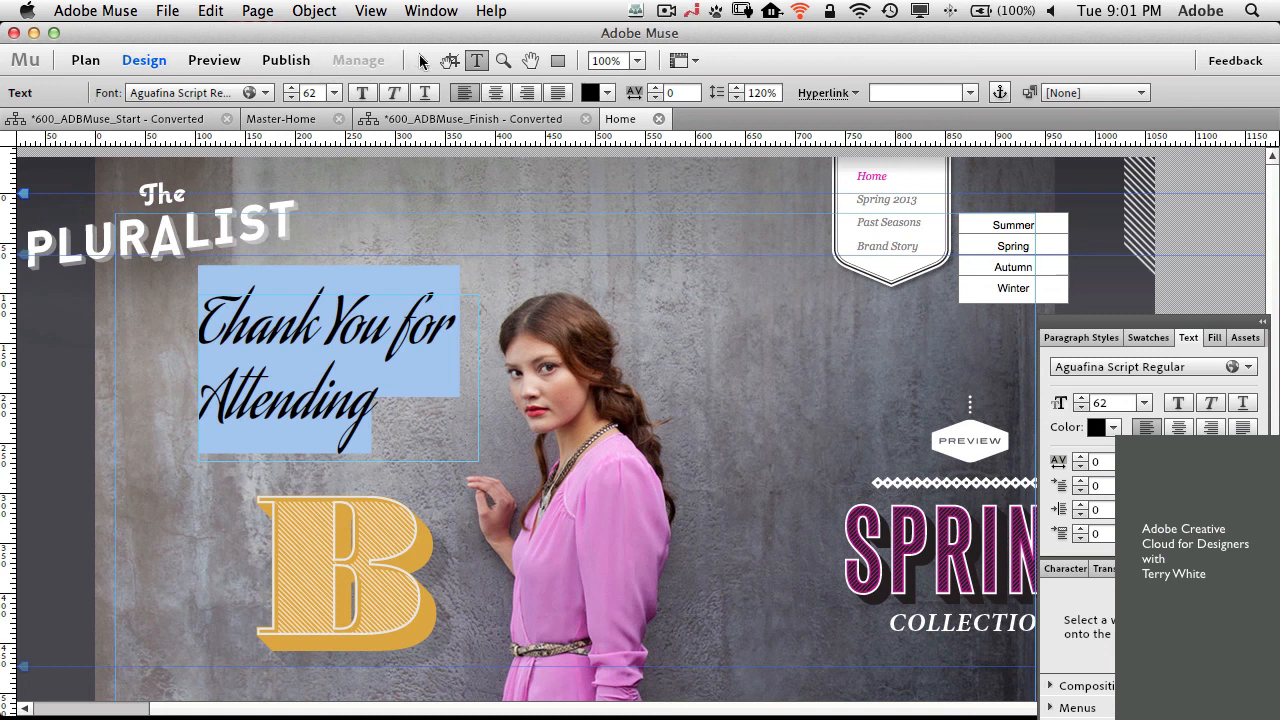
left_click(422, 60)
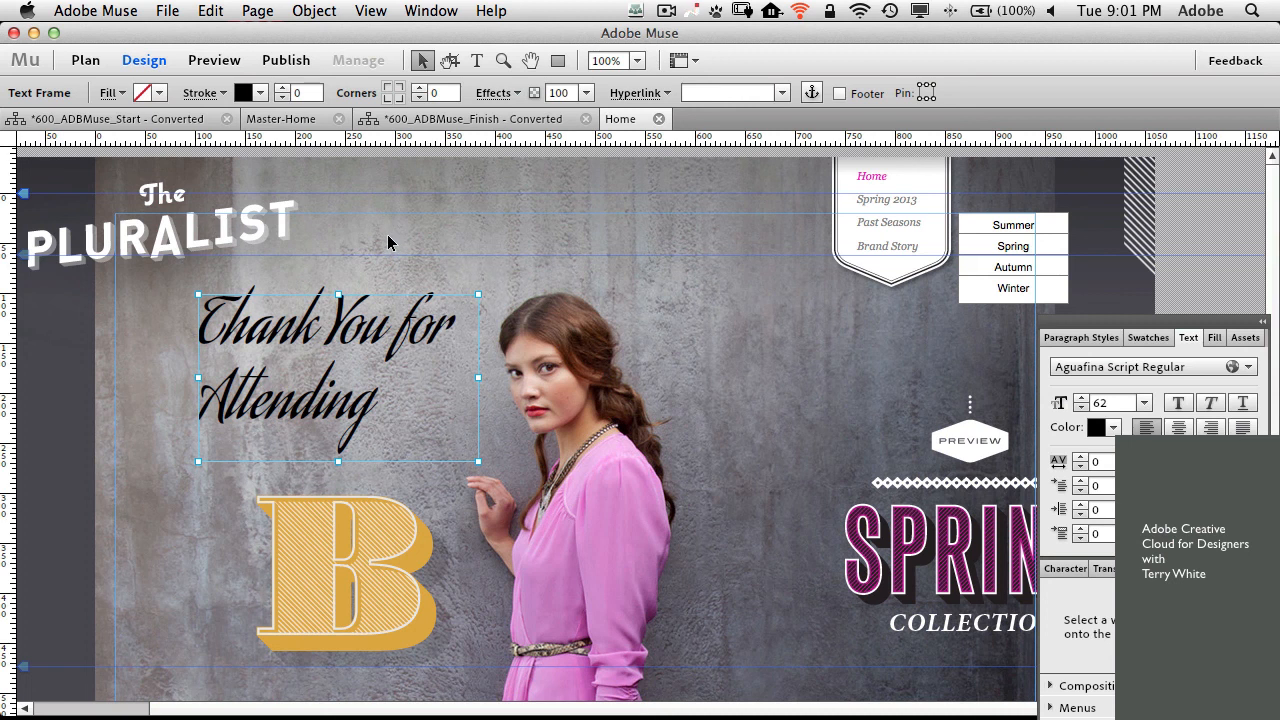
left_click(168, 11)
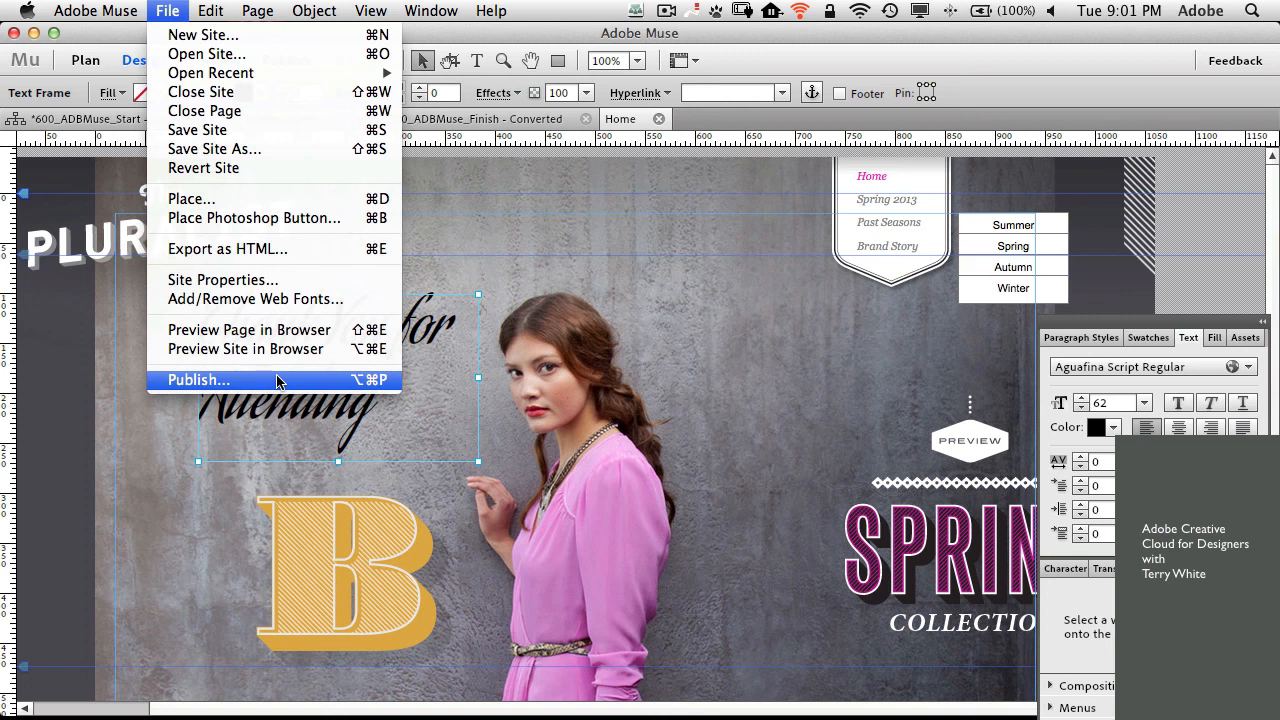
left_click(175, 8)
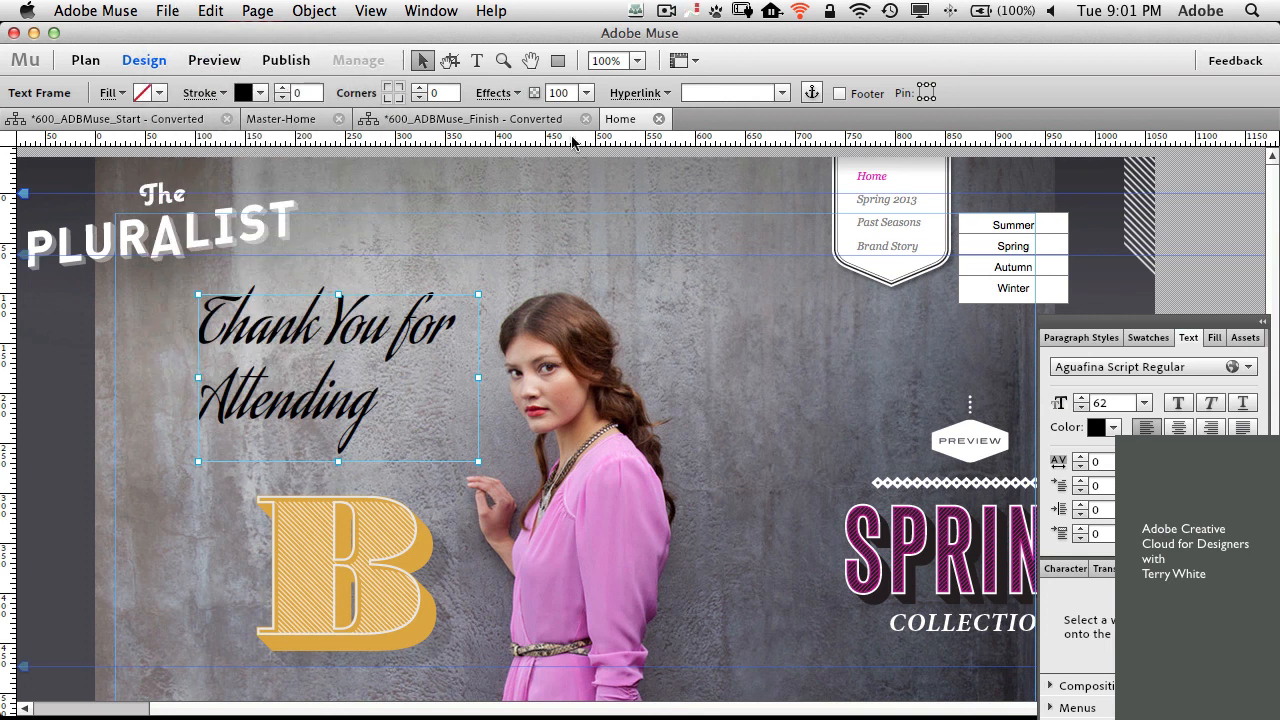
- Open the Spring 2013 page from the 600_ADBMuse_Finish site plan, preview its lookbook slideshow, and return to the design view
left_click(538, 124)
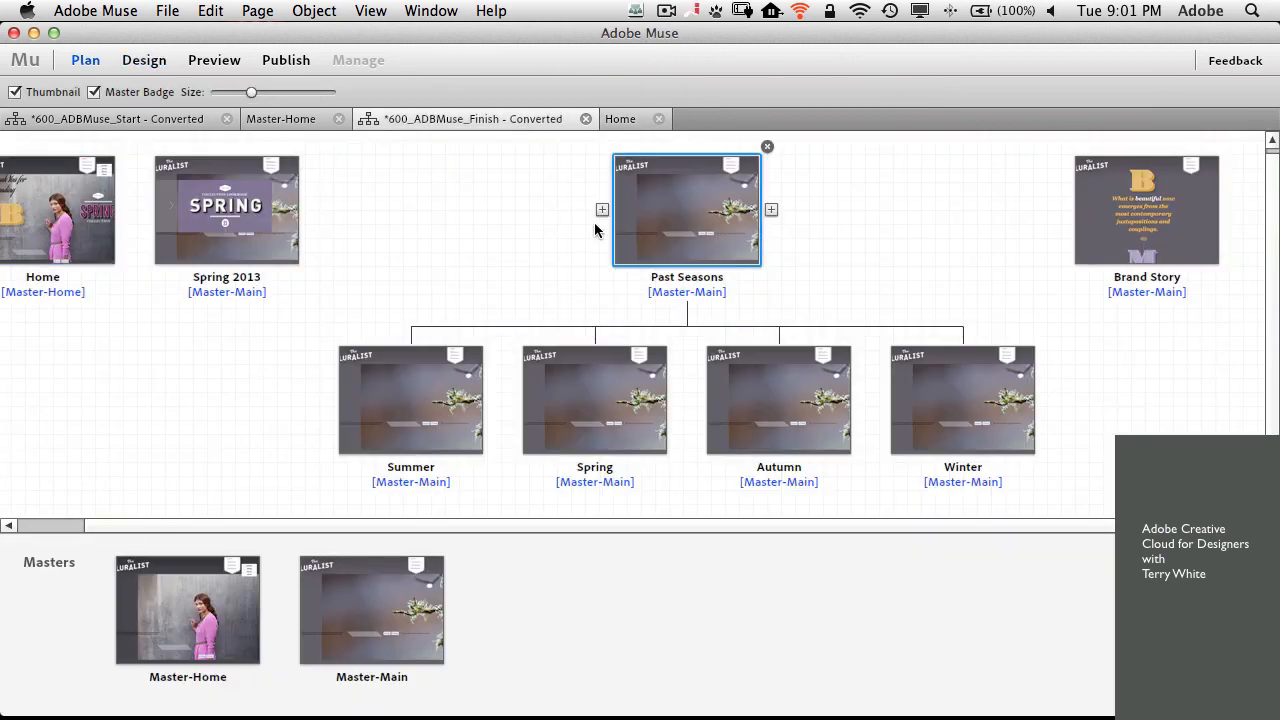
double_click(256, 210)
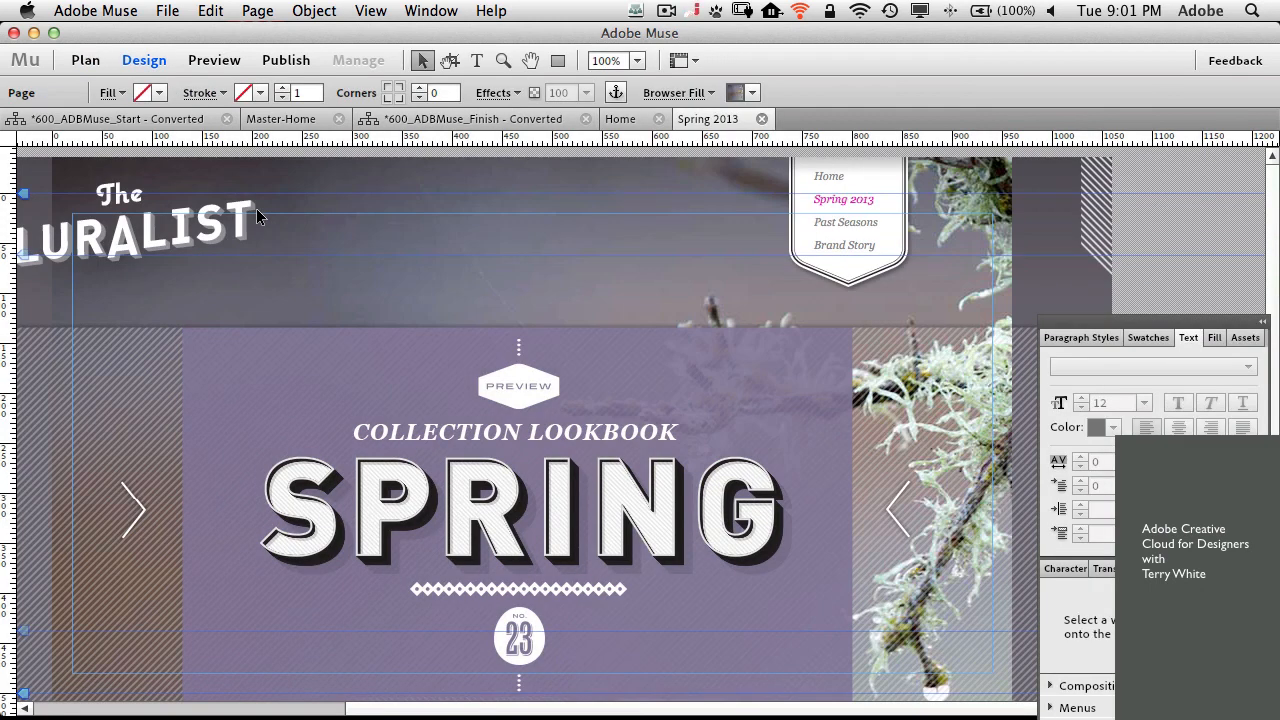
key("super+minus")
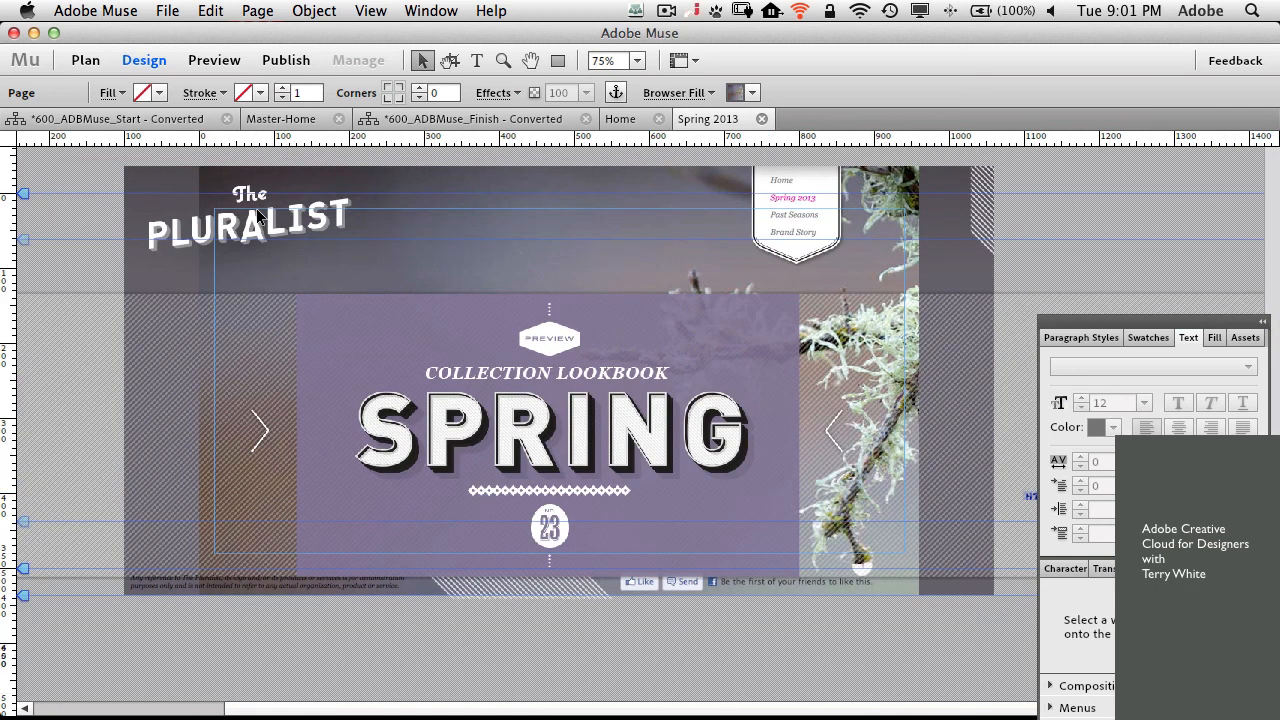
left_click(214, 61)
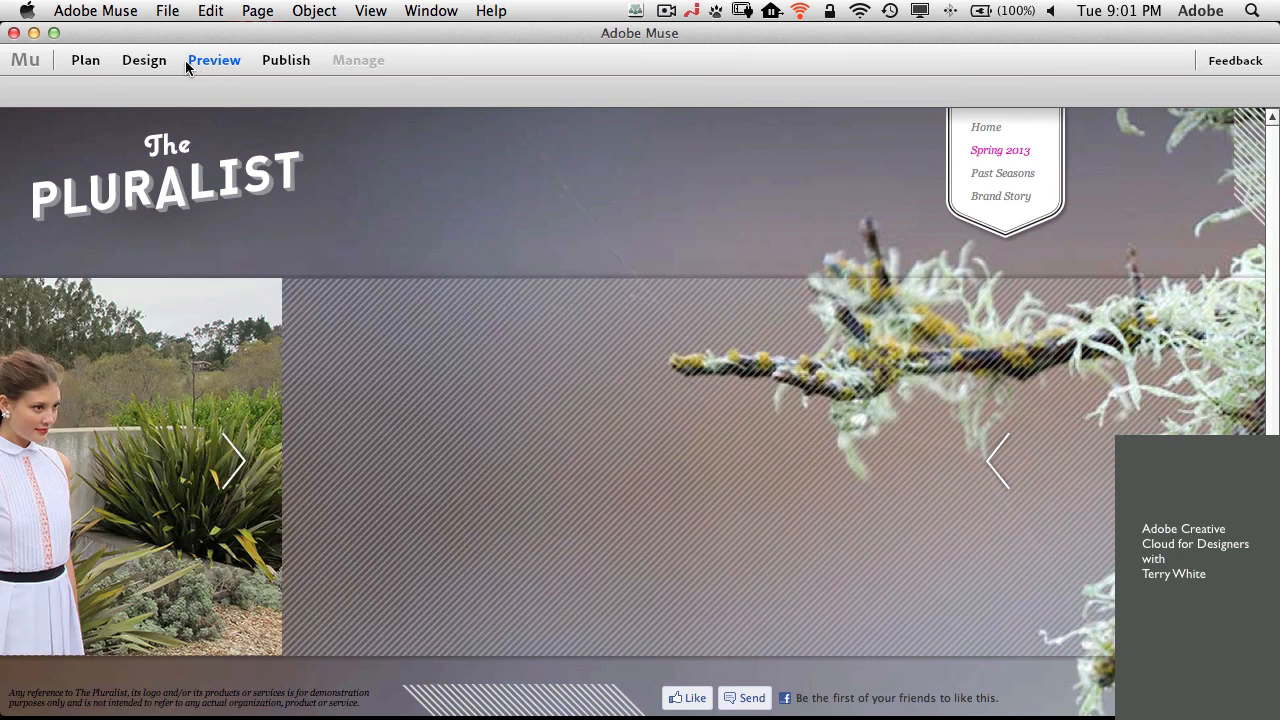
left_click(164, 61)
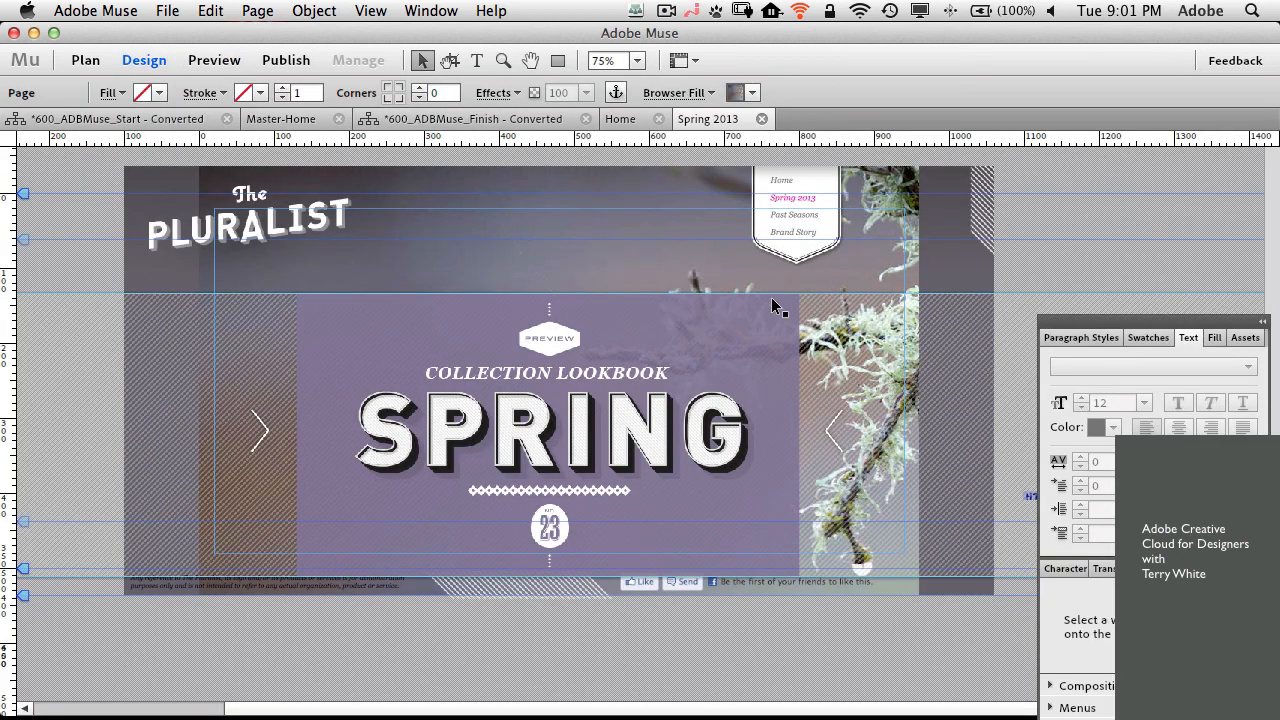
- Move the floating panel group lower, clear of the Spring 2013 layout, and show the page at 50%
left_click_drag(1134, 322, 1142, 471)
key("super+minus")
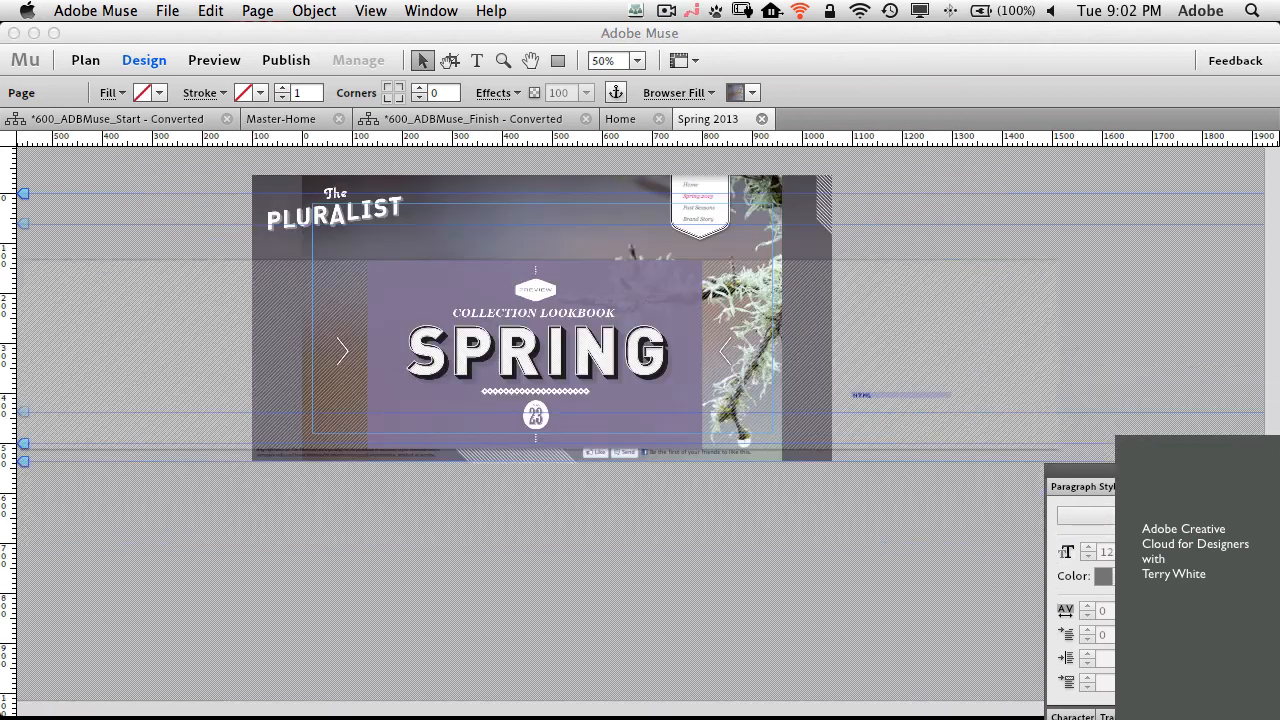
- Show the lookbook slideshow's thumbnails through the widget options and select the third image's thumbnail, the woman in the black cape
left_click(693, 391)
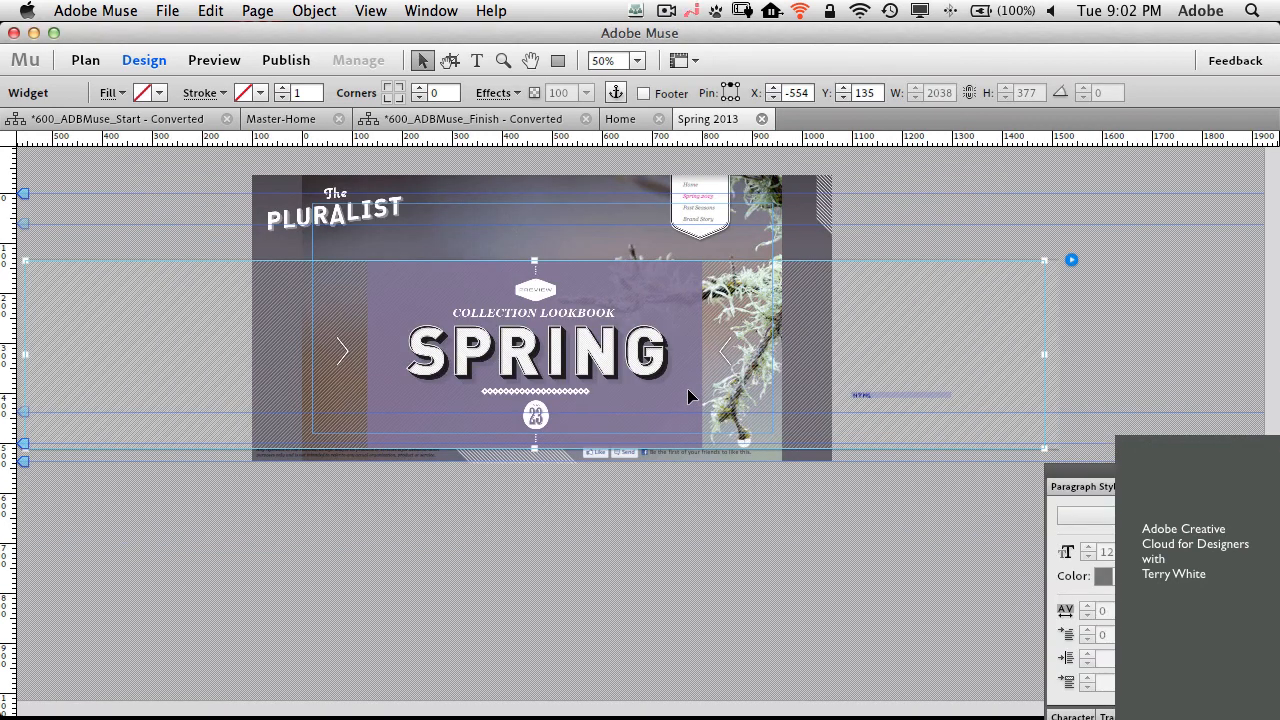
left_click(1071, 261)
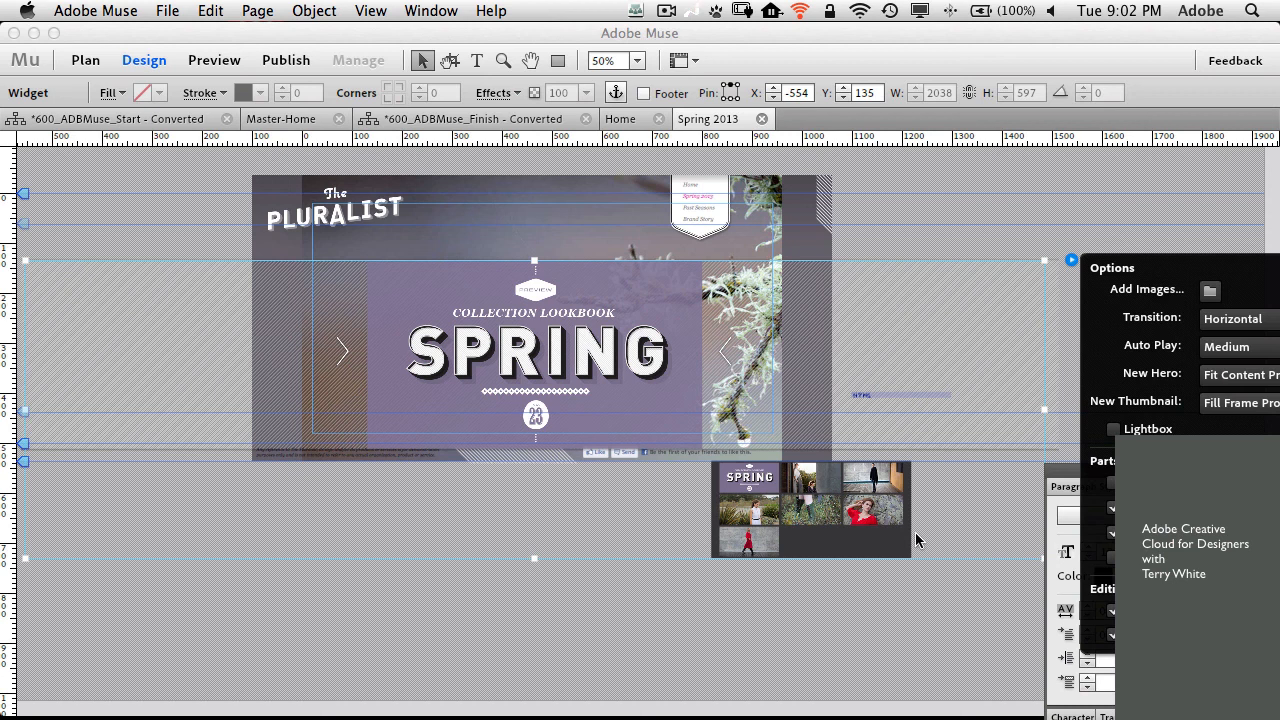
left_click(834, 504)
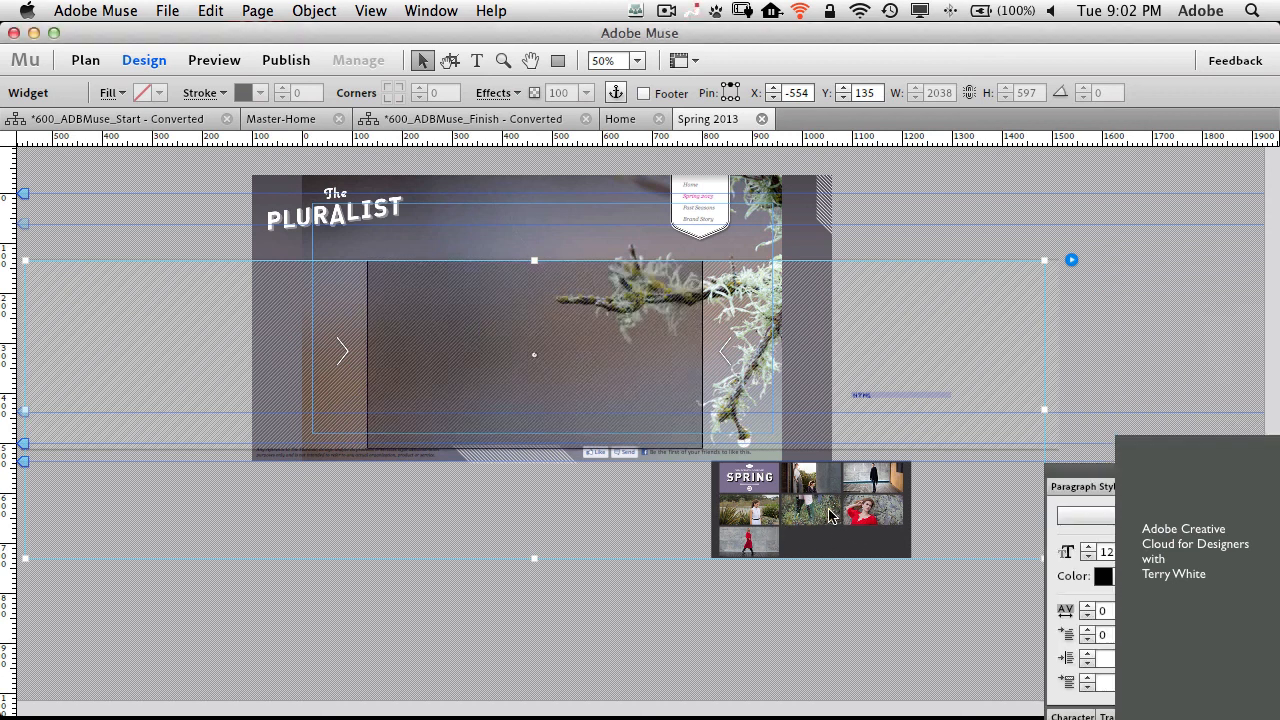
left_click(806, 478)
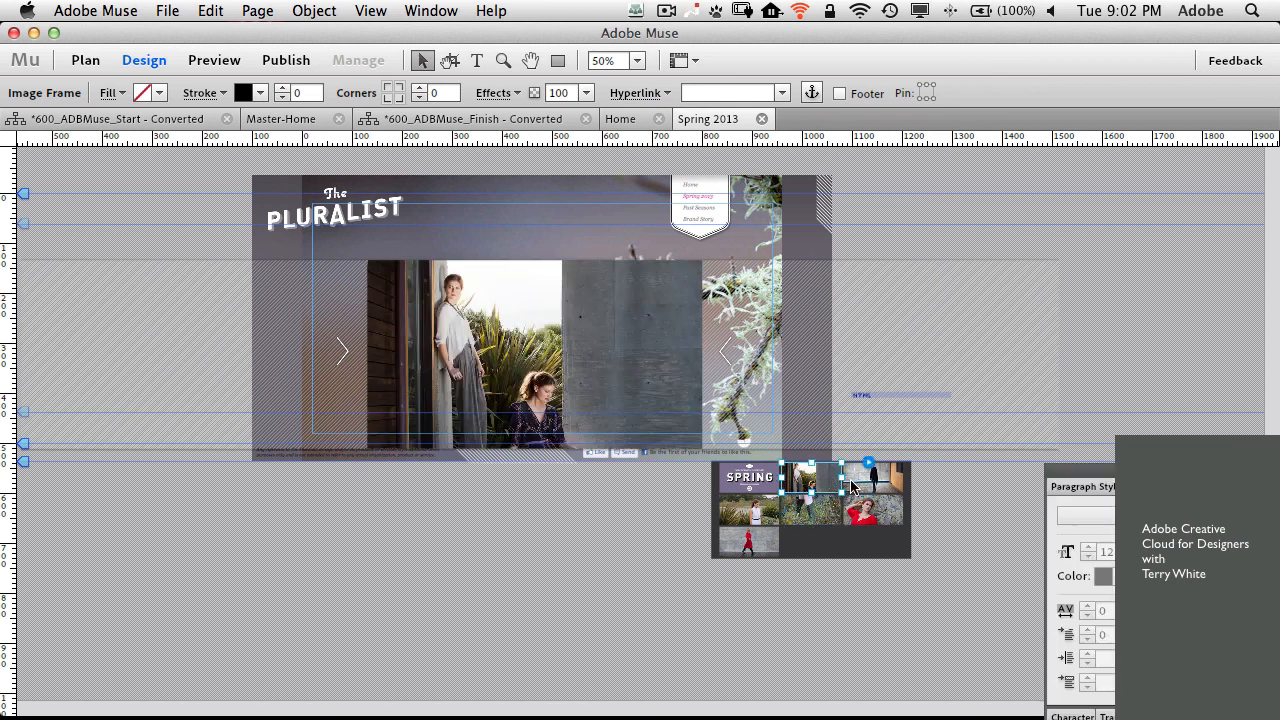
left_click(866, 487)
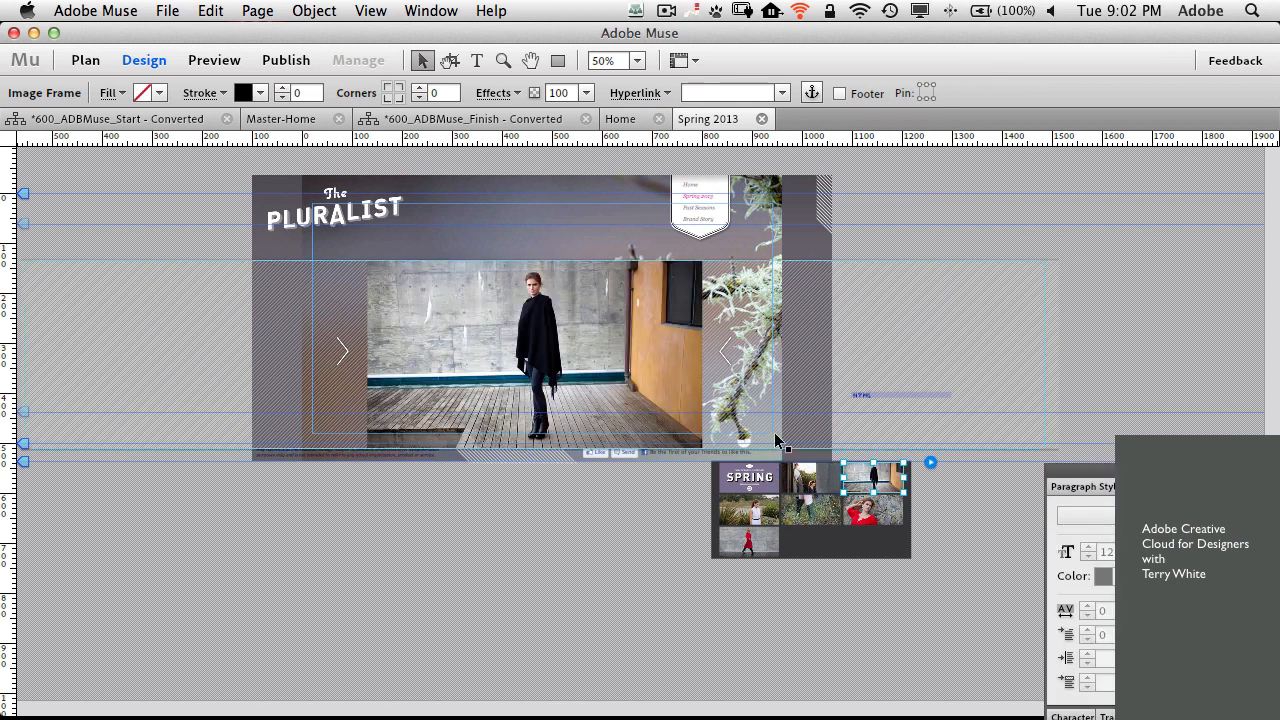
- Place the "AZ-50-Edit" JPG from the images folder's slideshow subfolder into the lookbook slideshow at the third thumbnail
left_click(167, 10)
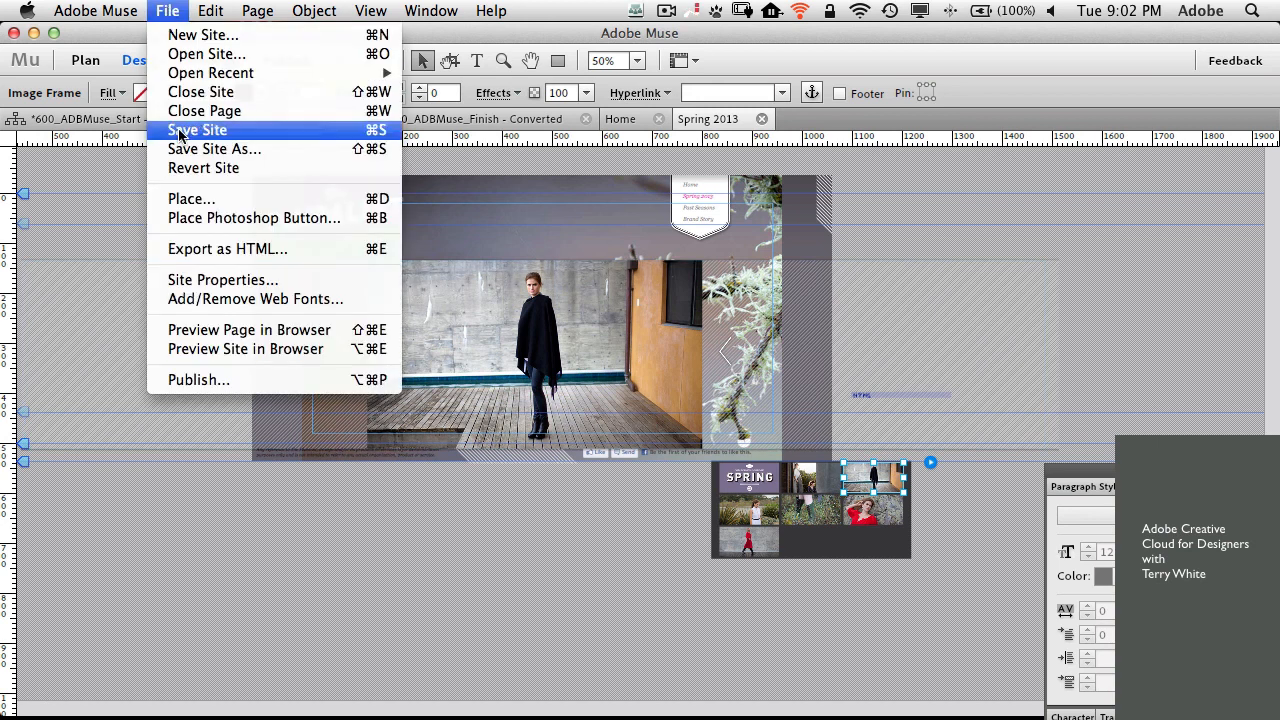
left_click(195, 198)
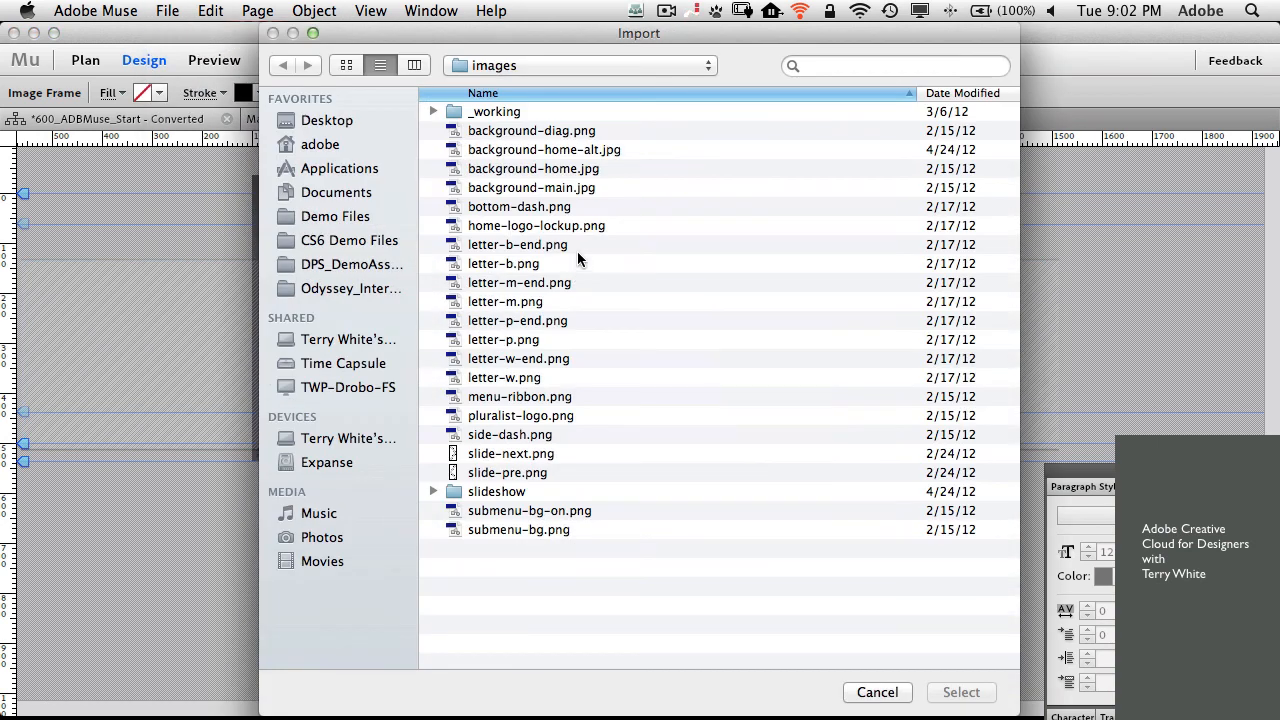
double_click(520, 491)
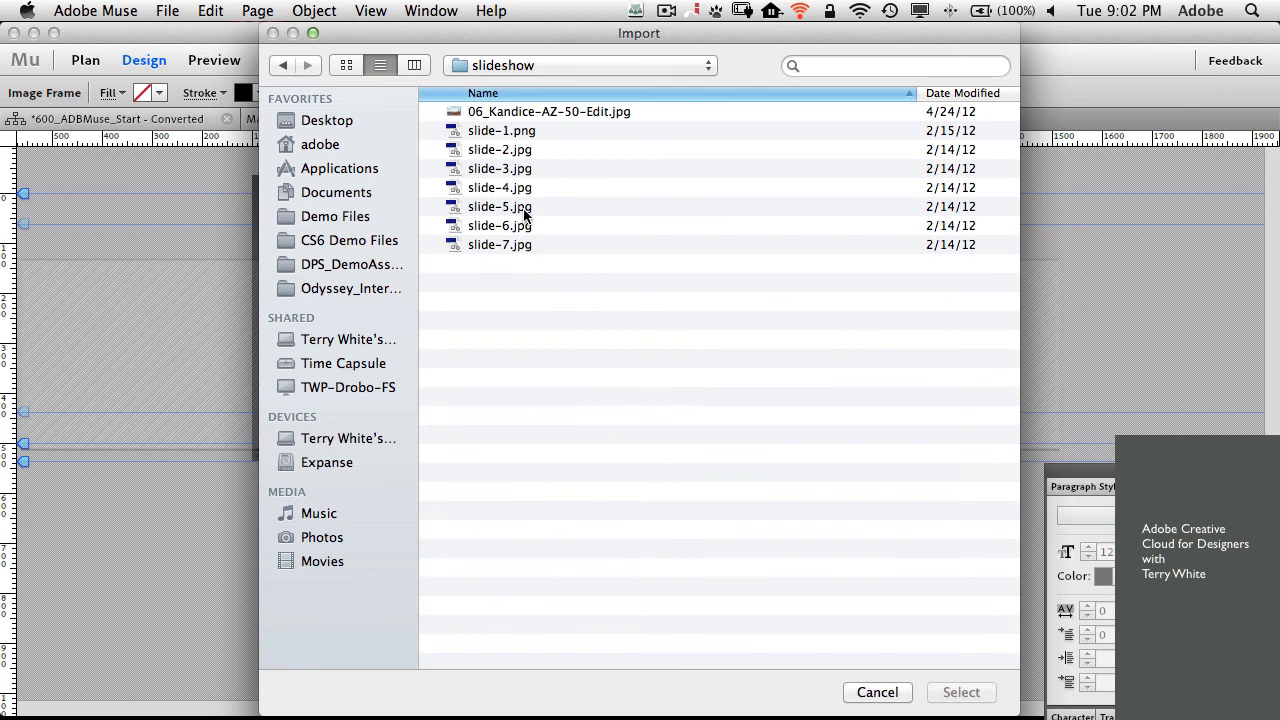
double_click(554, 112)
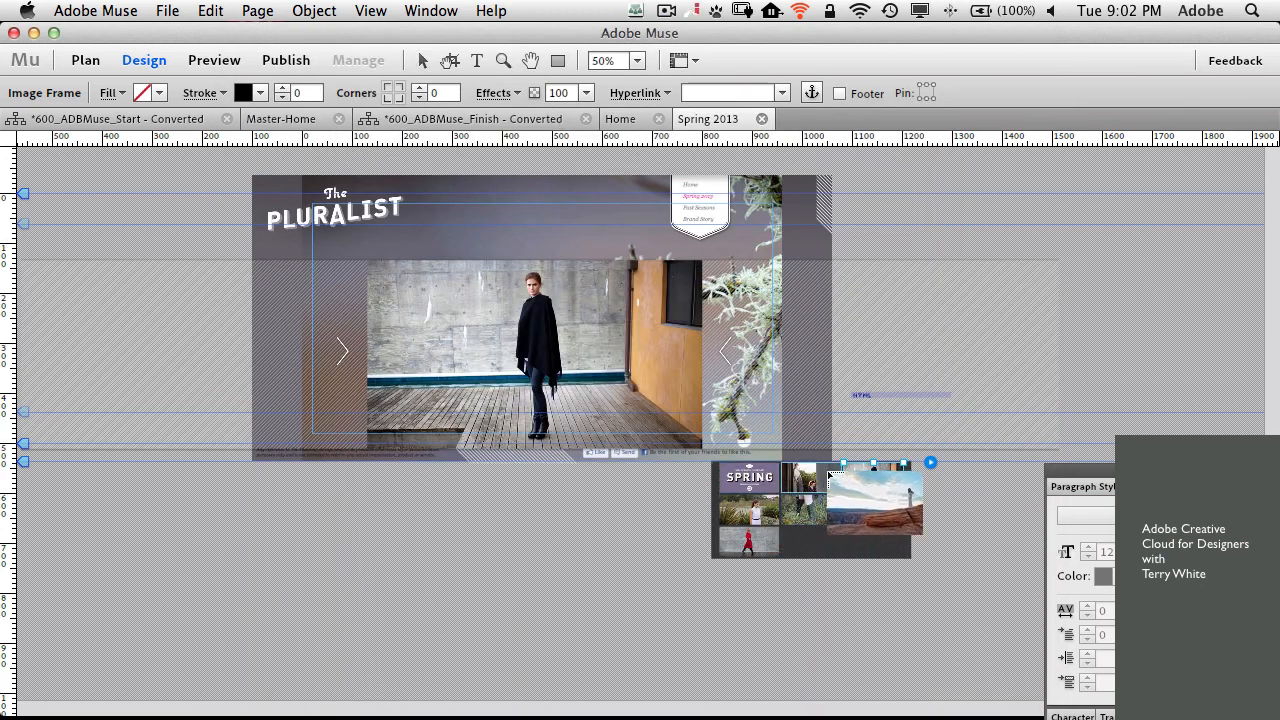
left_click(856, 480)
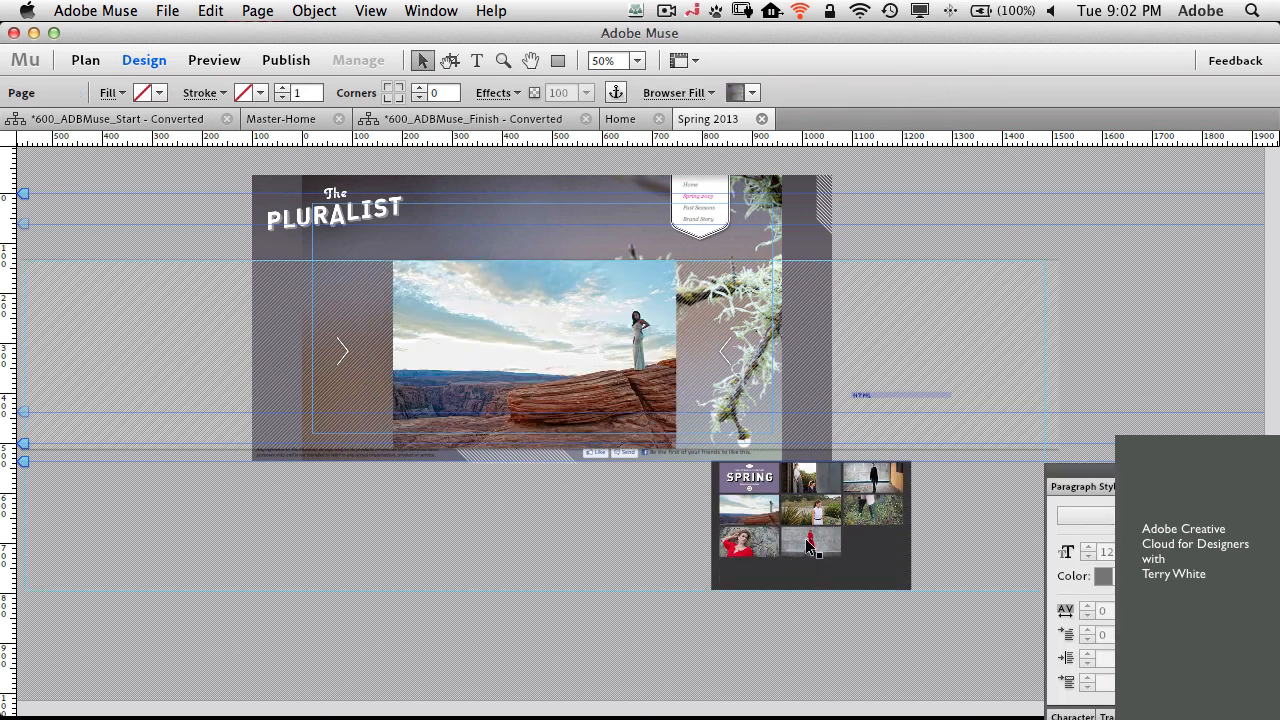
- Move the new red-rock photo's thumbnail to the third place in the slideshow's thumbnail grid
left_click(750, 515)
left_click(750, 515)
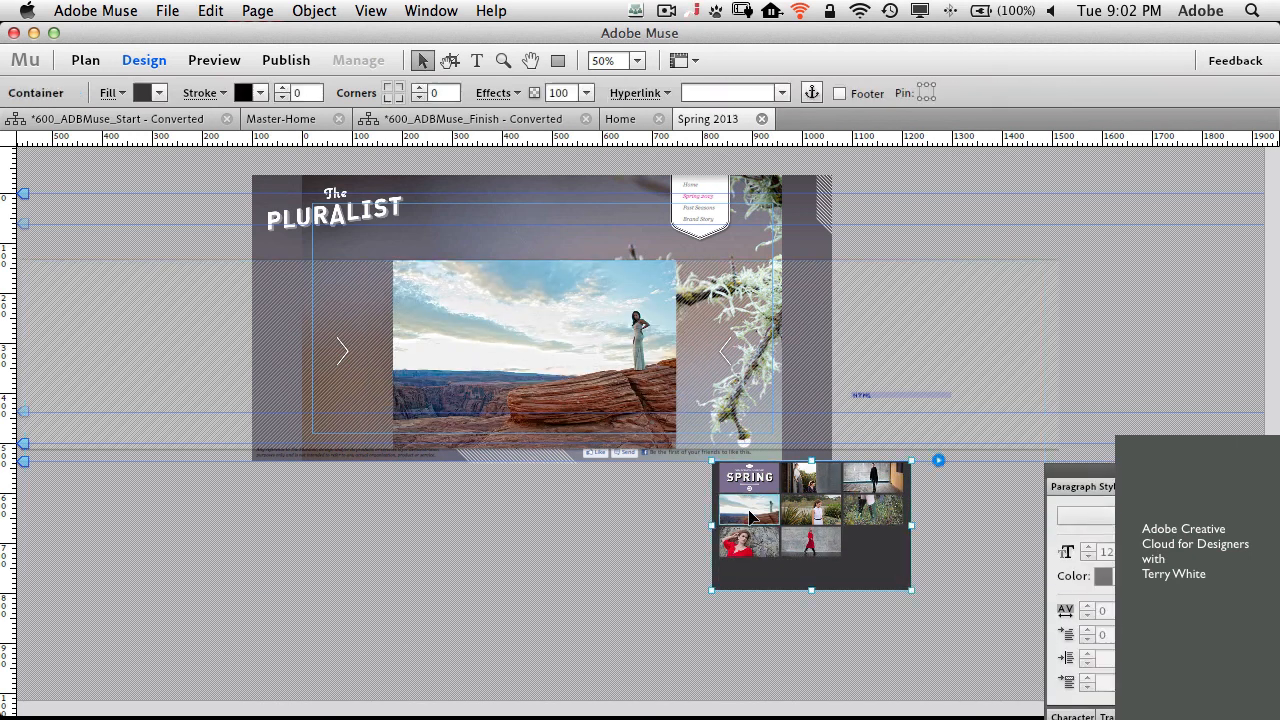
left_click(750, 515)
left_click_drag(750, 515, 858, 495)
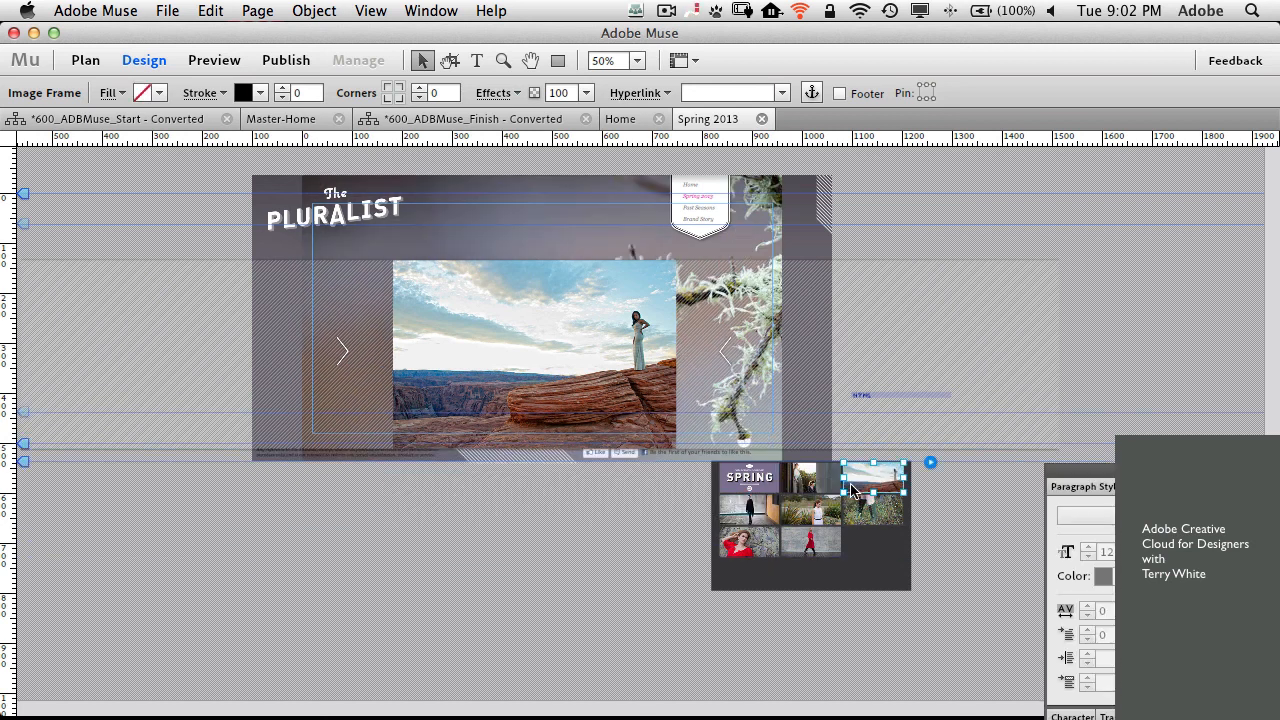
- Hide the slideshow's thumbnails, preview the updated Spring 2013 slideshow, and return to the design view
left_click(930, 462)
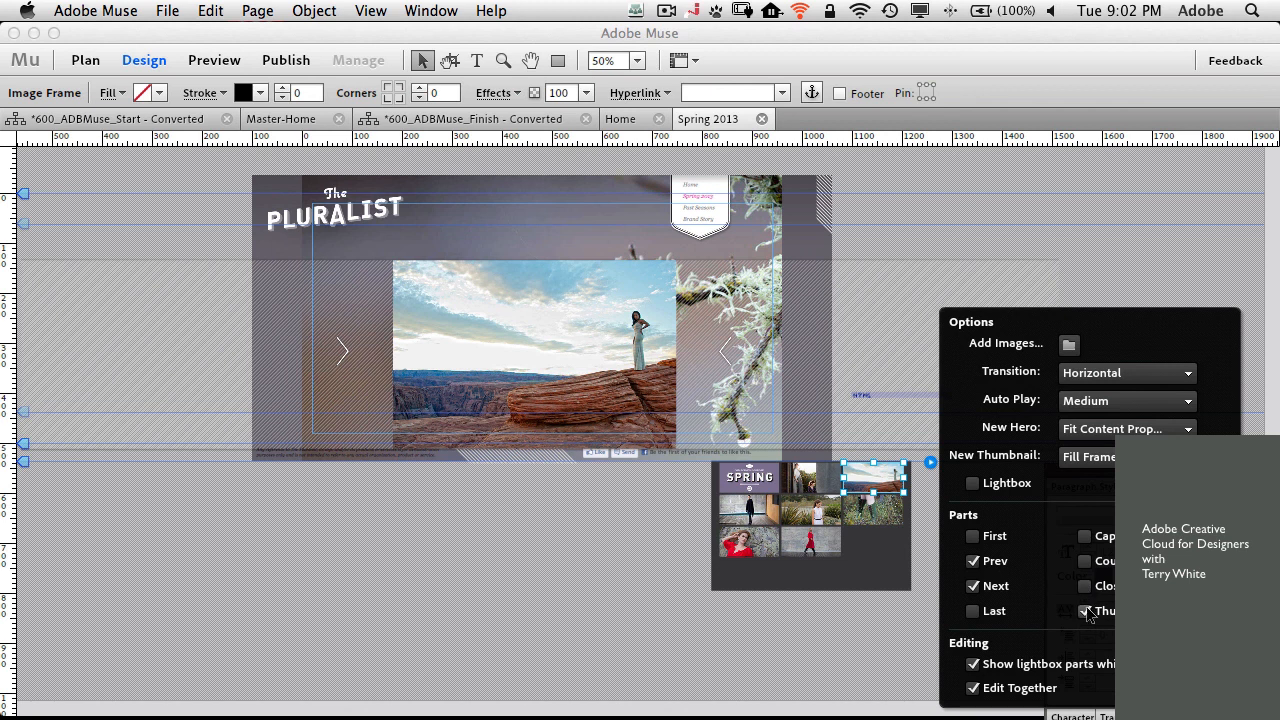
left_click(1085, 611)
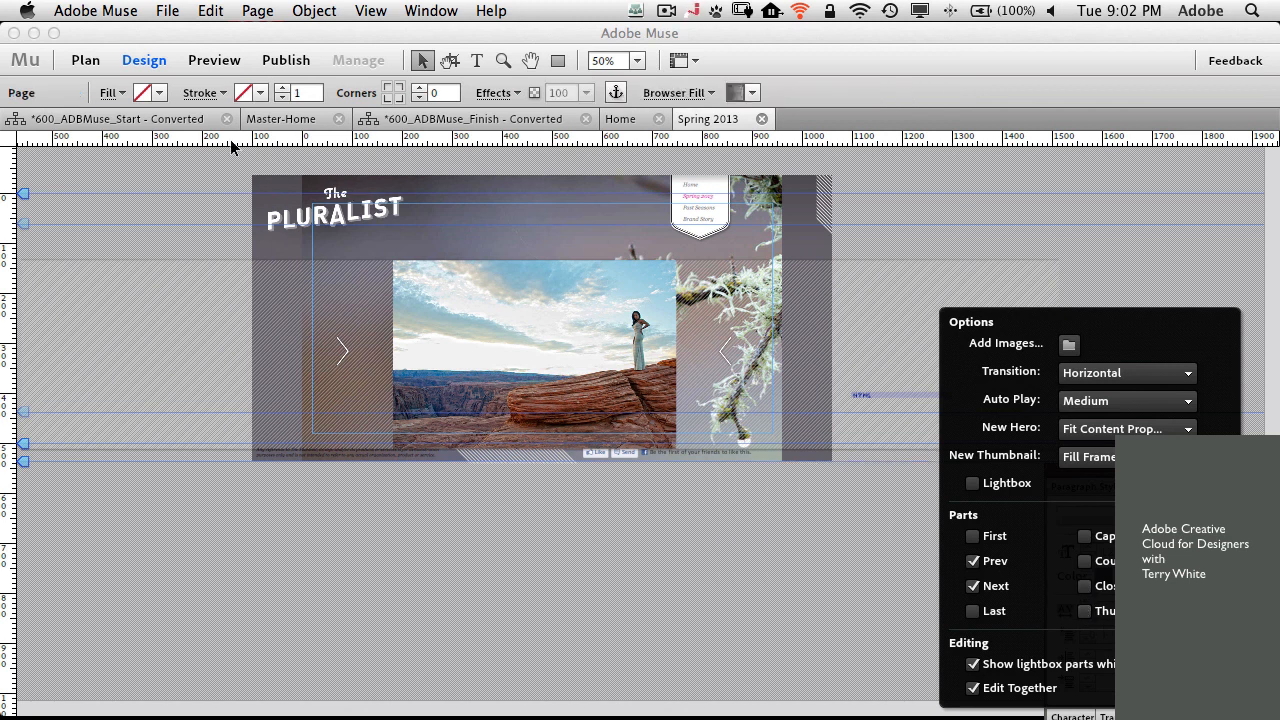
left_click(206, 60)
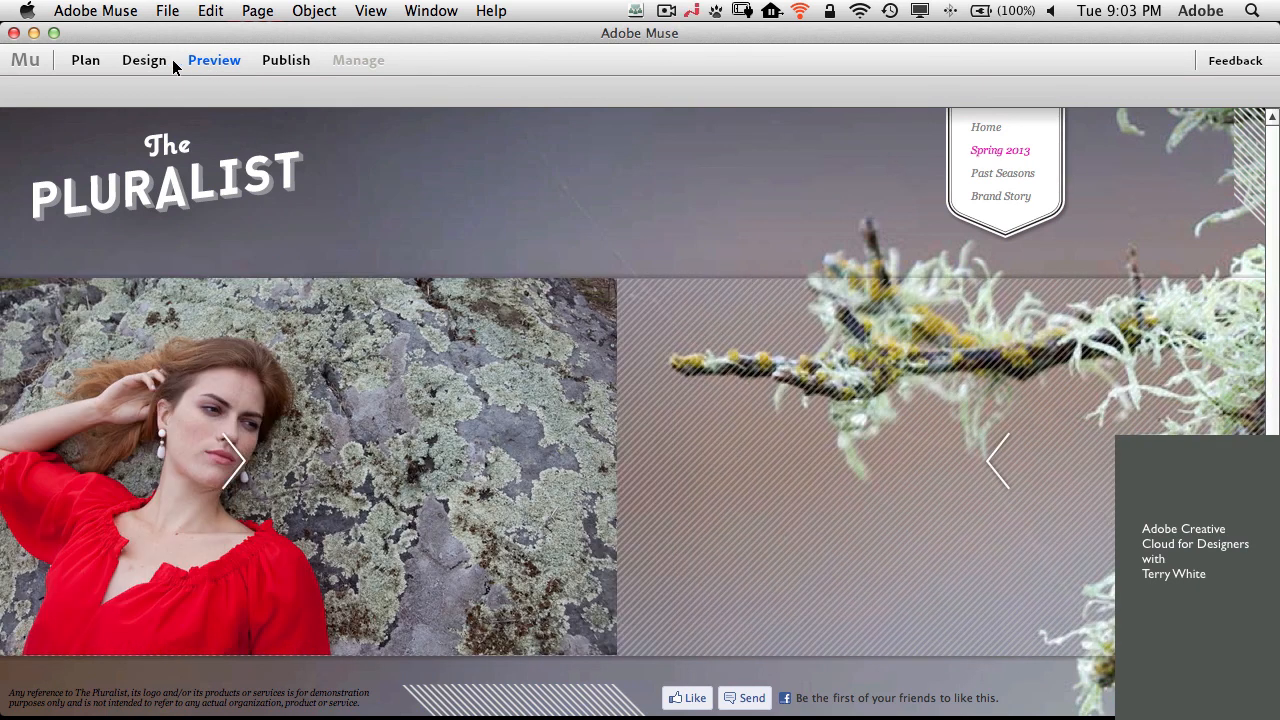
left_click(160, 59)
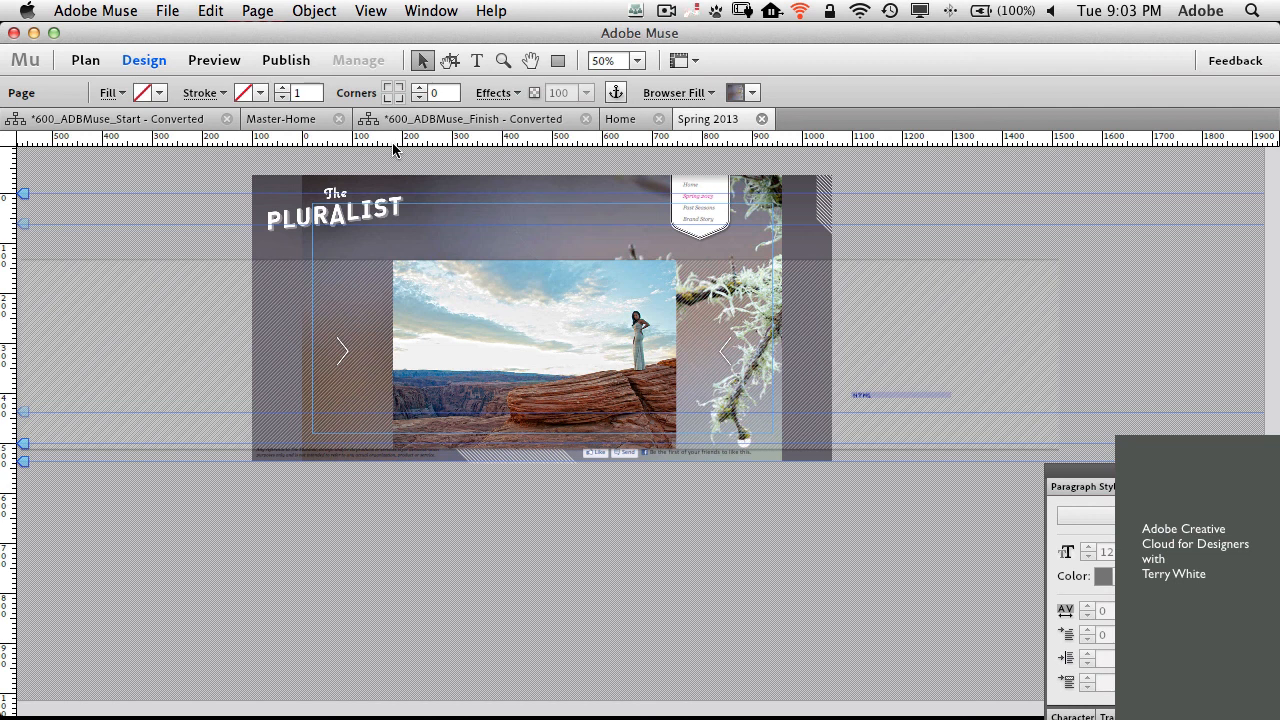
left_click(170, 12)
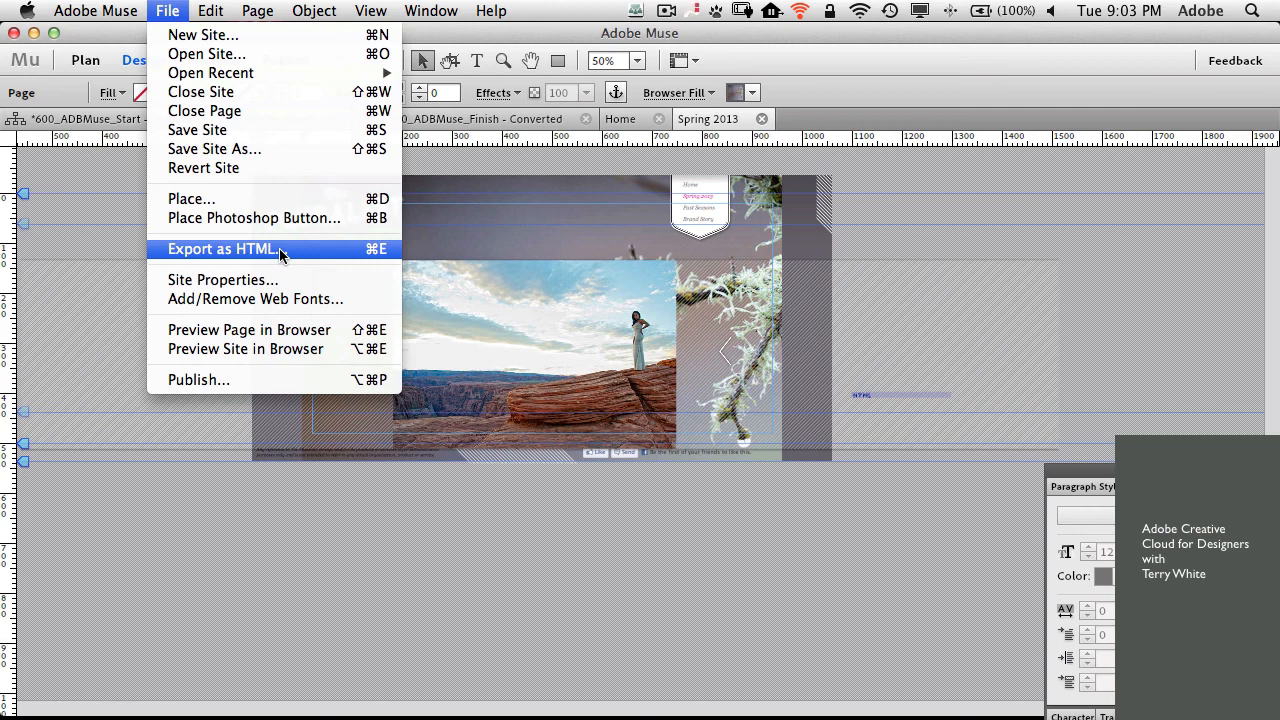
left_click(163, 9)
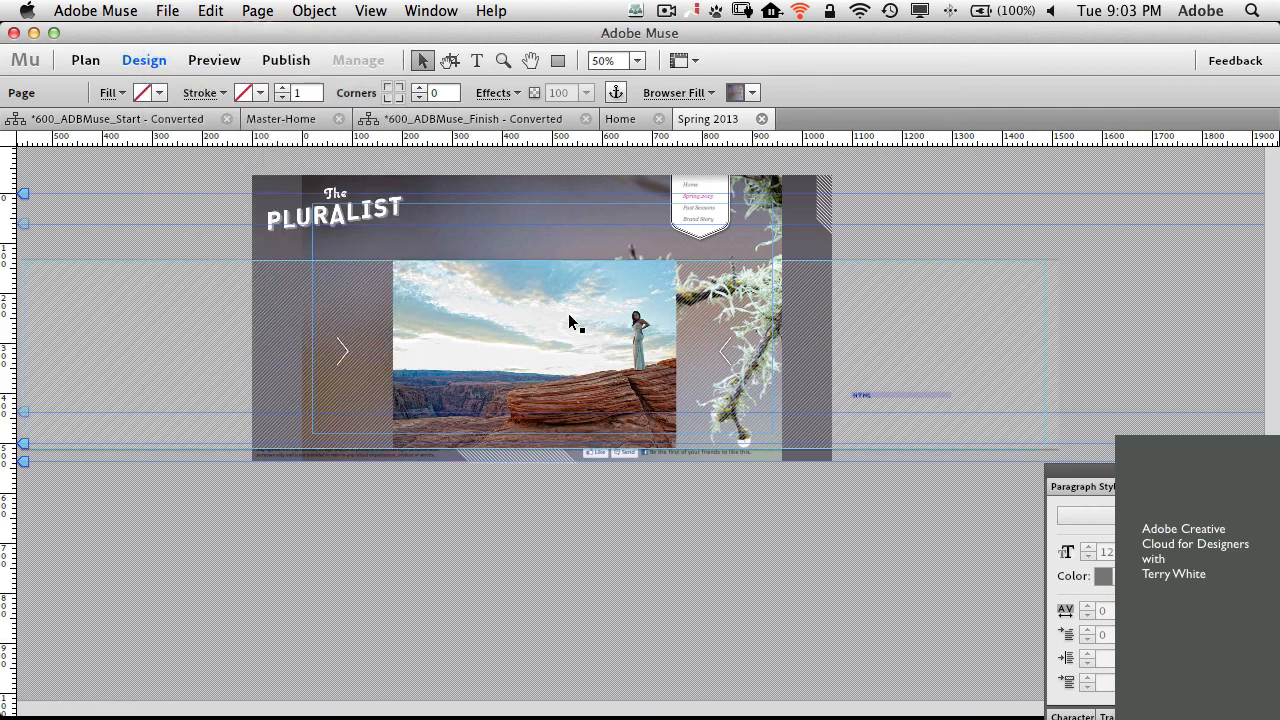